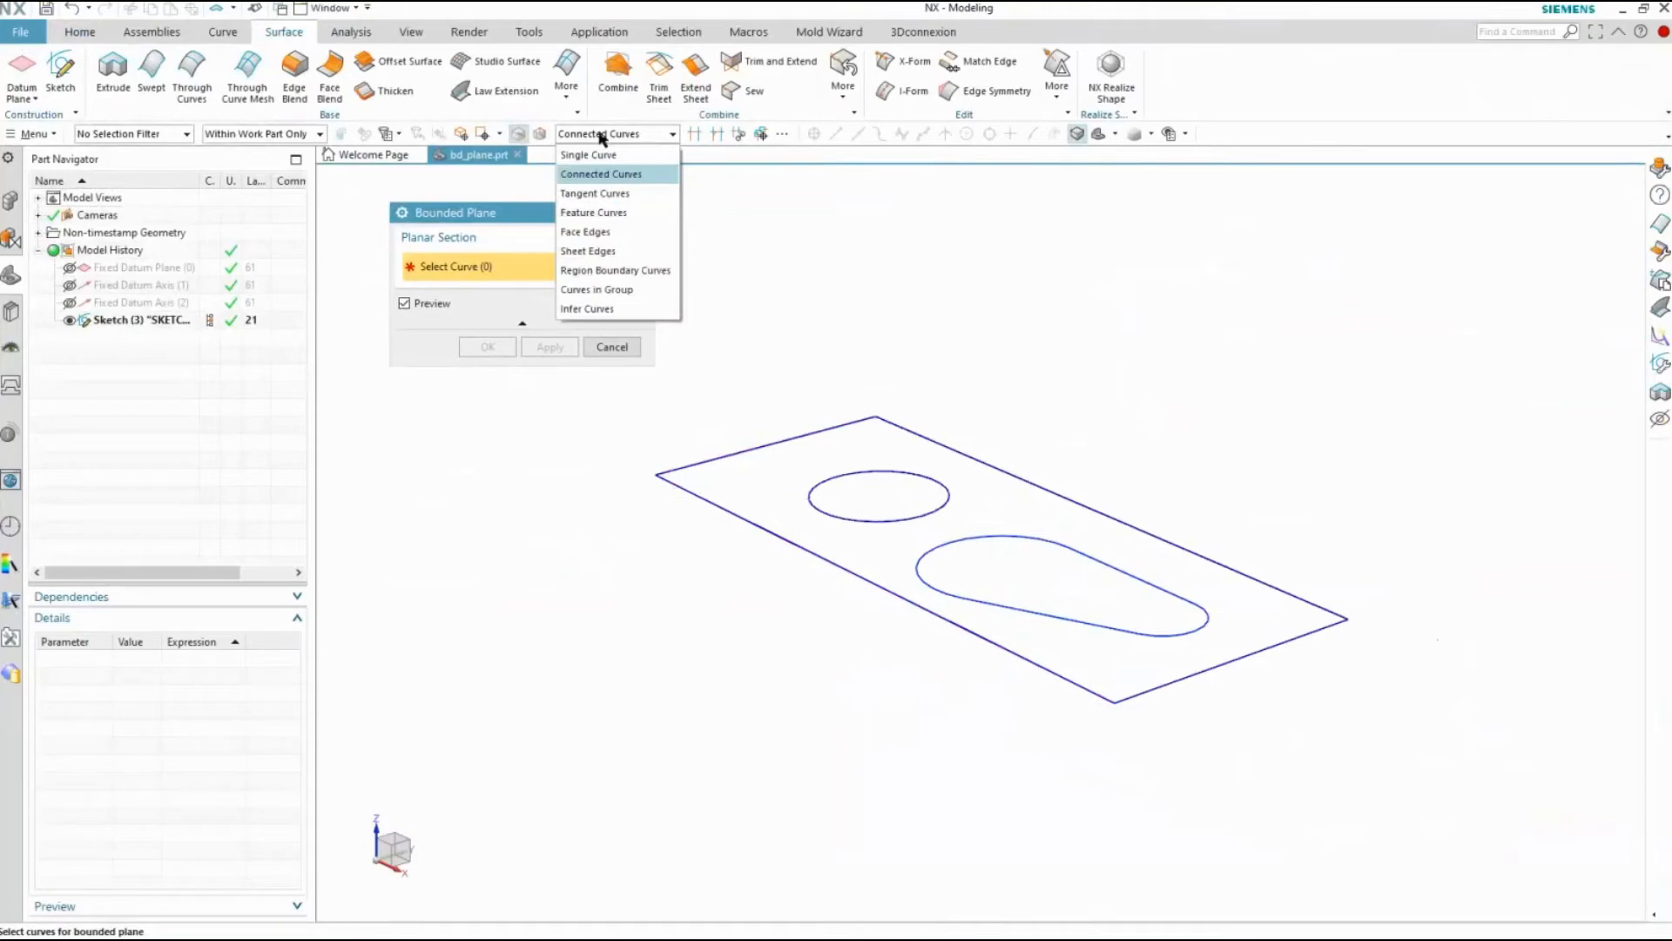
pyautogui.click(593, 154)
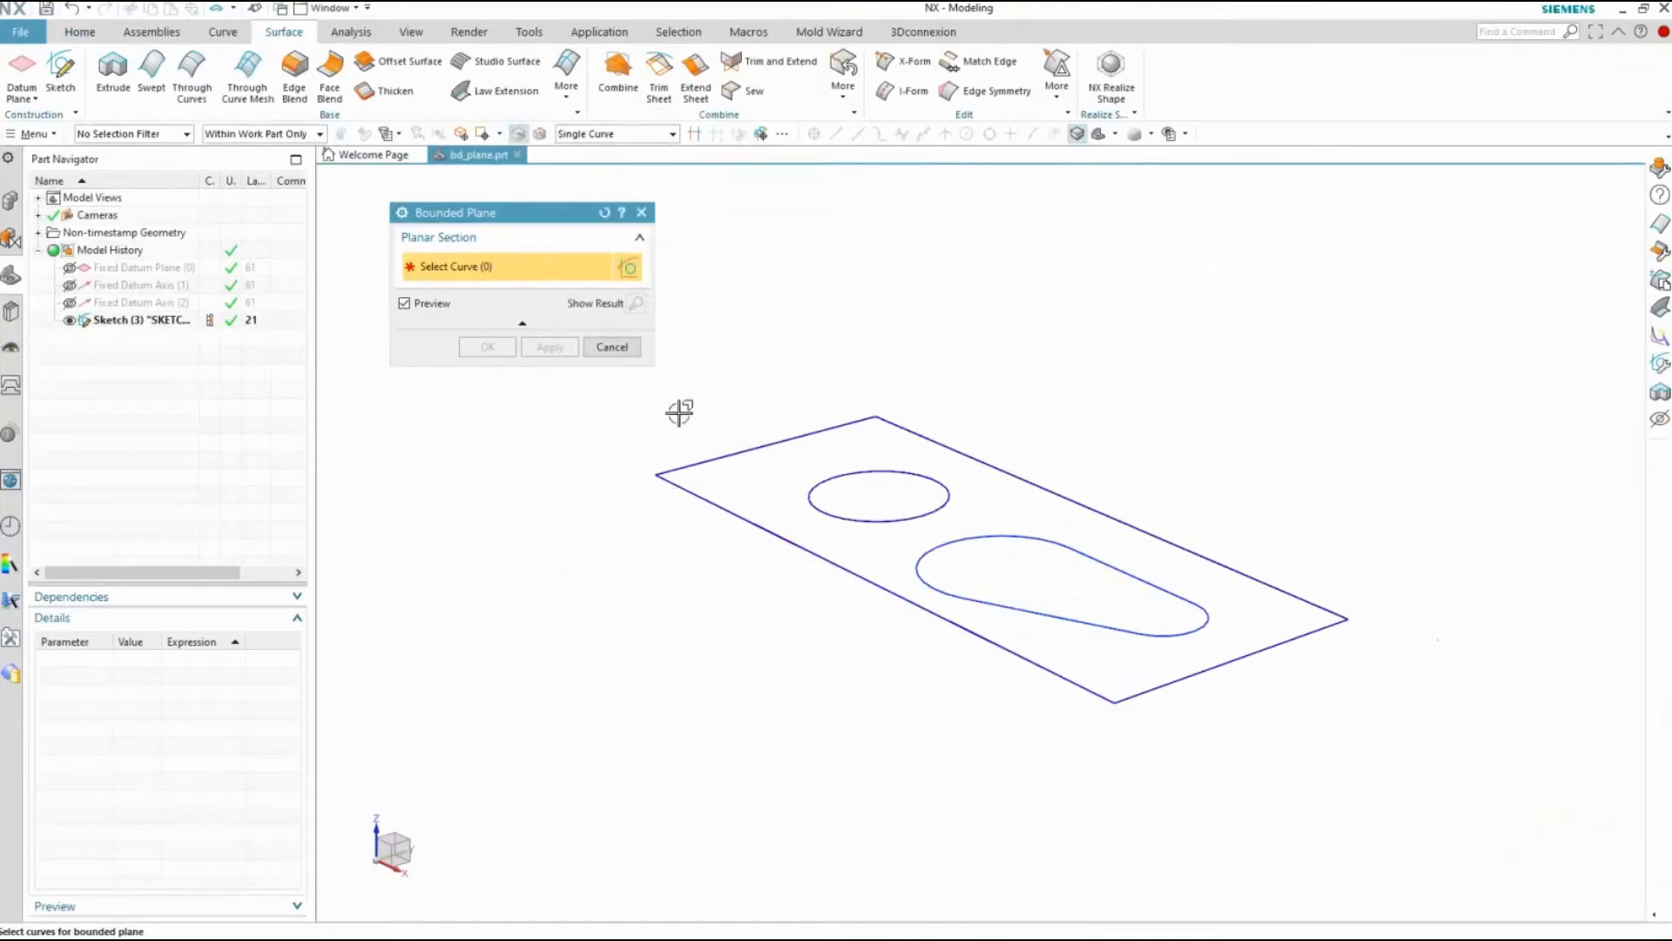
pyautogui.click(710, 462)
pyautogui.click(701, 501)
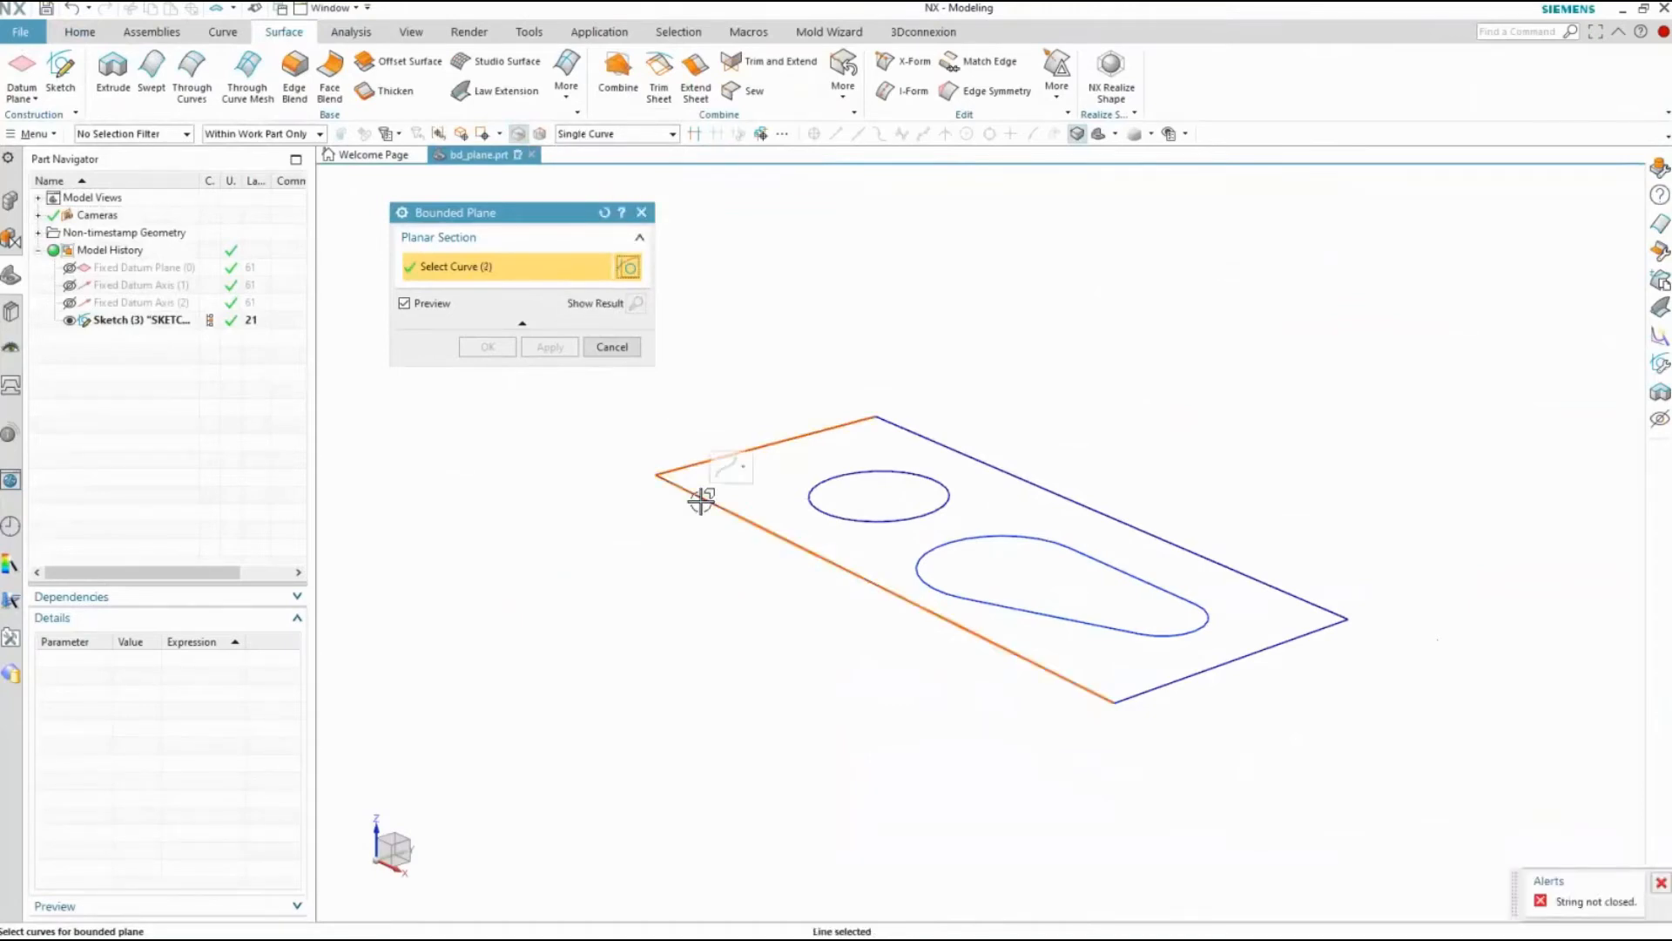
pyautogui.click(1180, 675)
pyautogui.click(1115, 522)
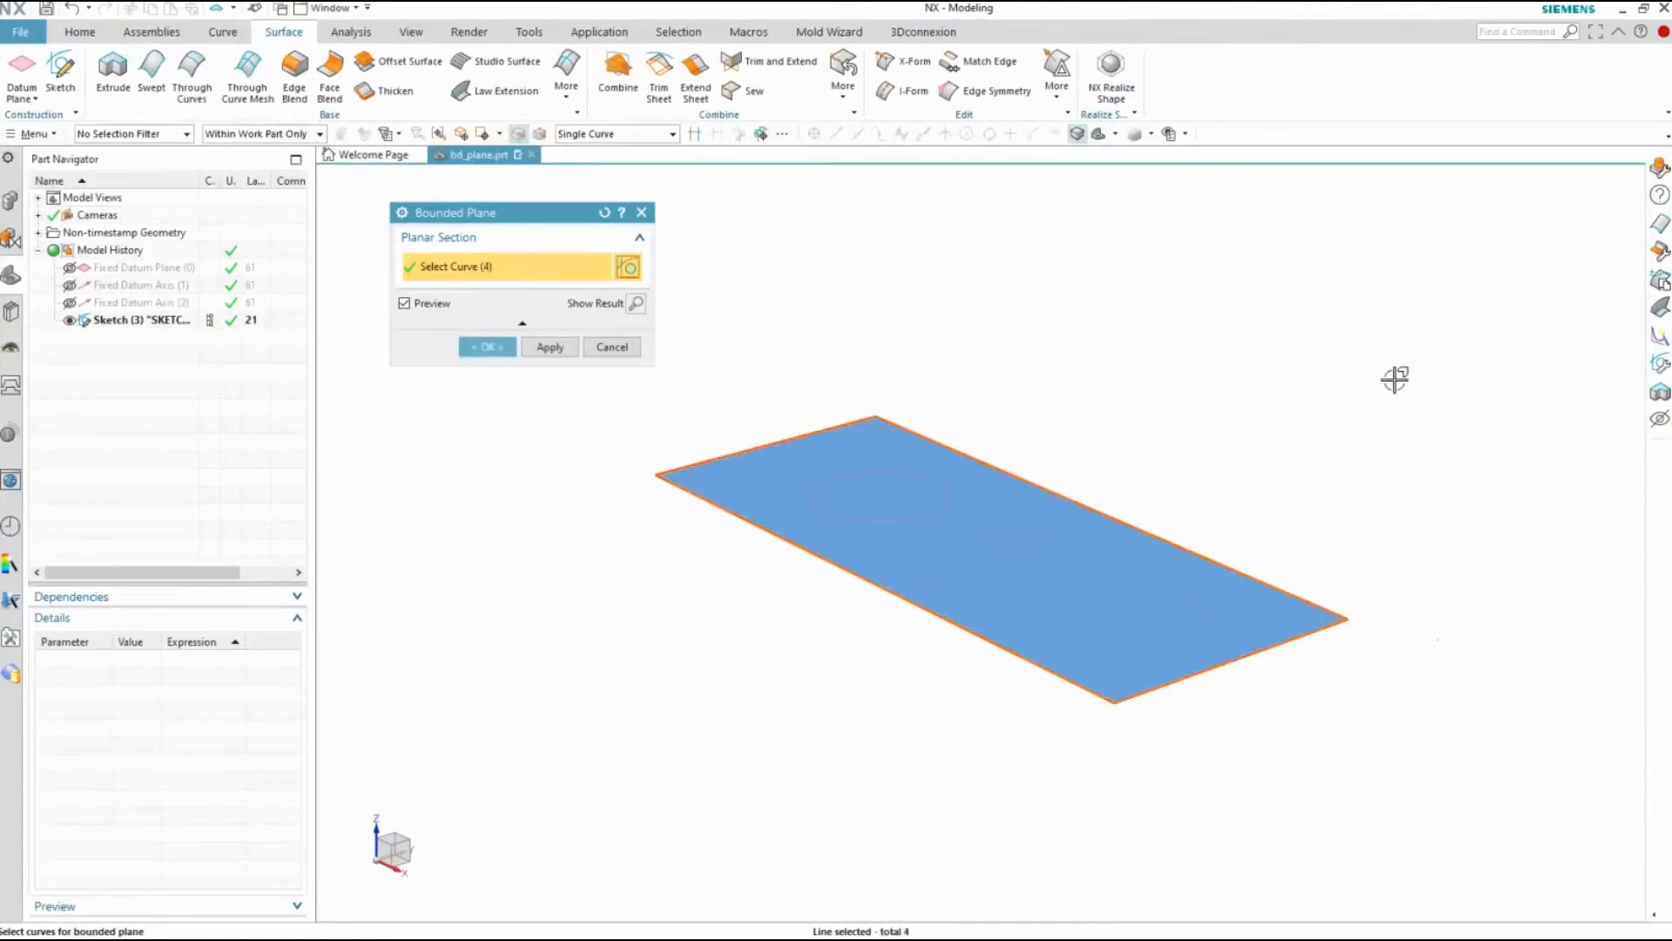
pyautogui.click(605, 213)
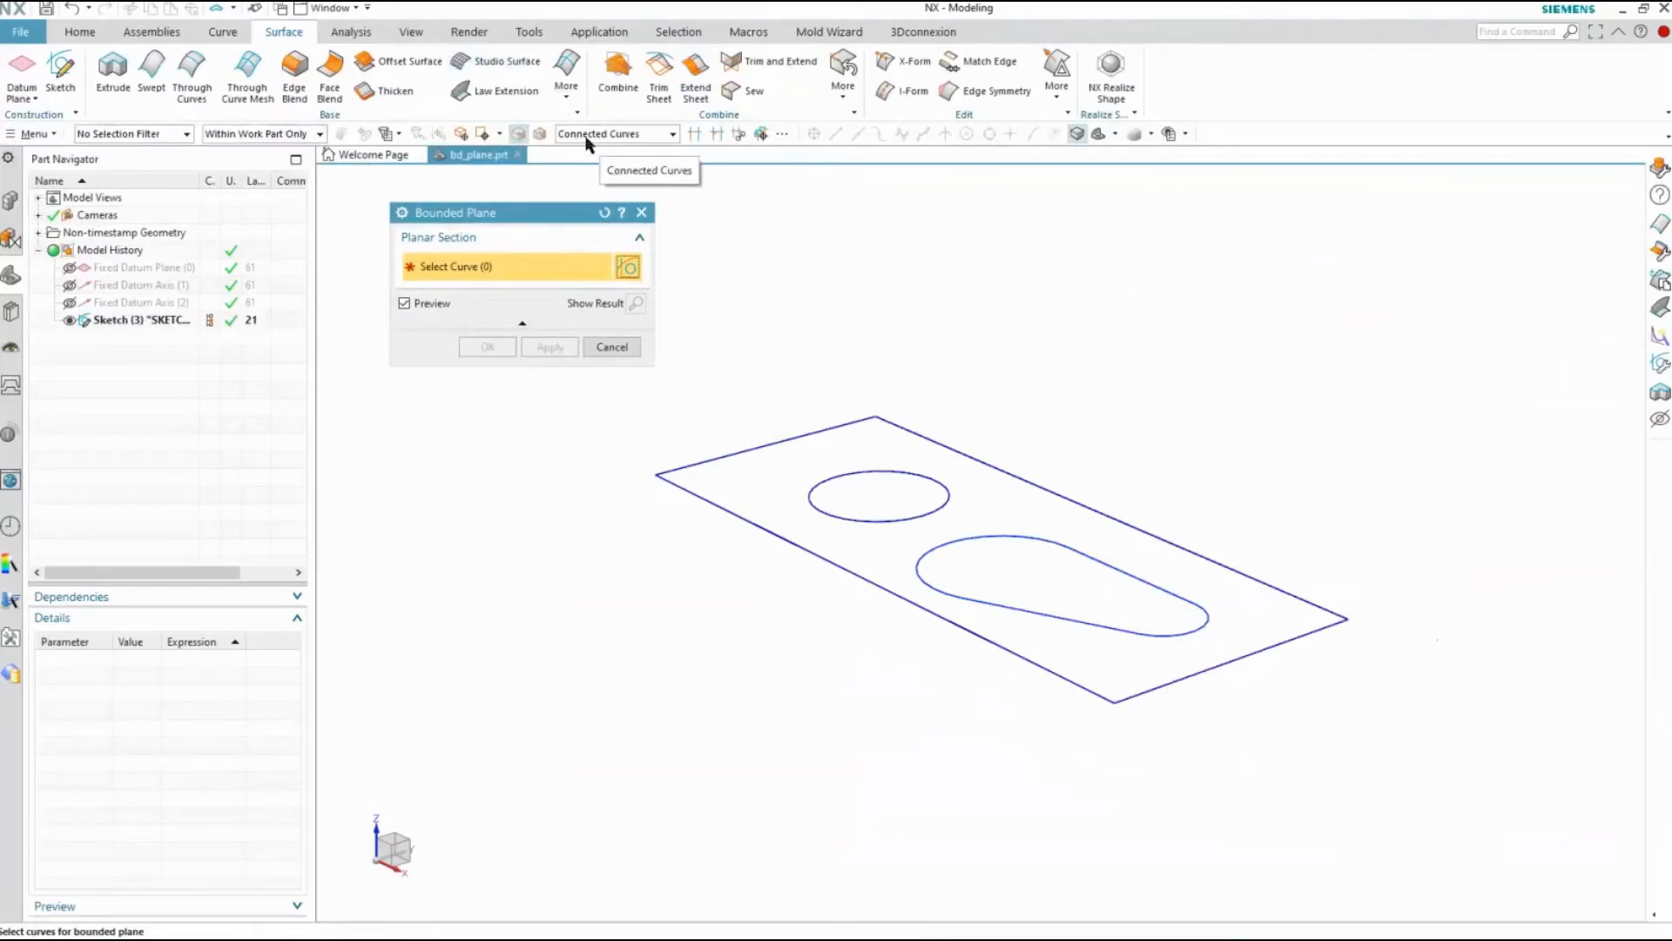
# Create a bounded plane from the connected curves of the sketch's outer rectangle
pyautogui.click(733, 454)
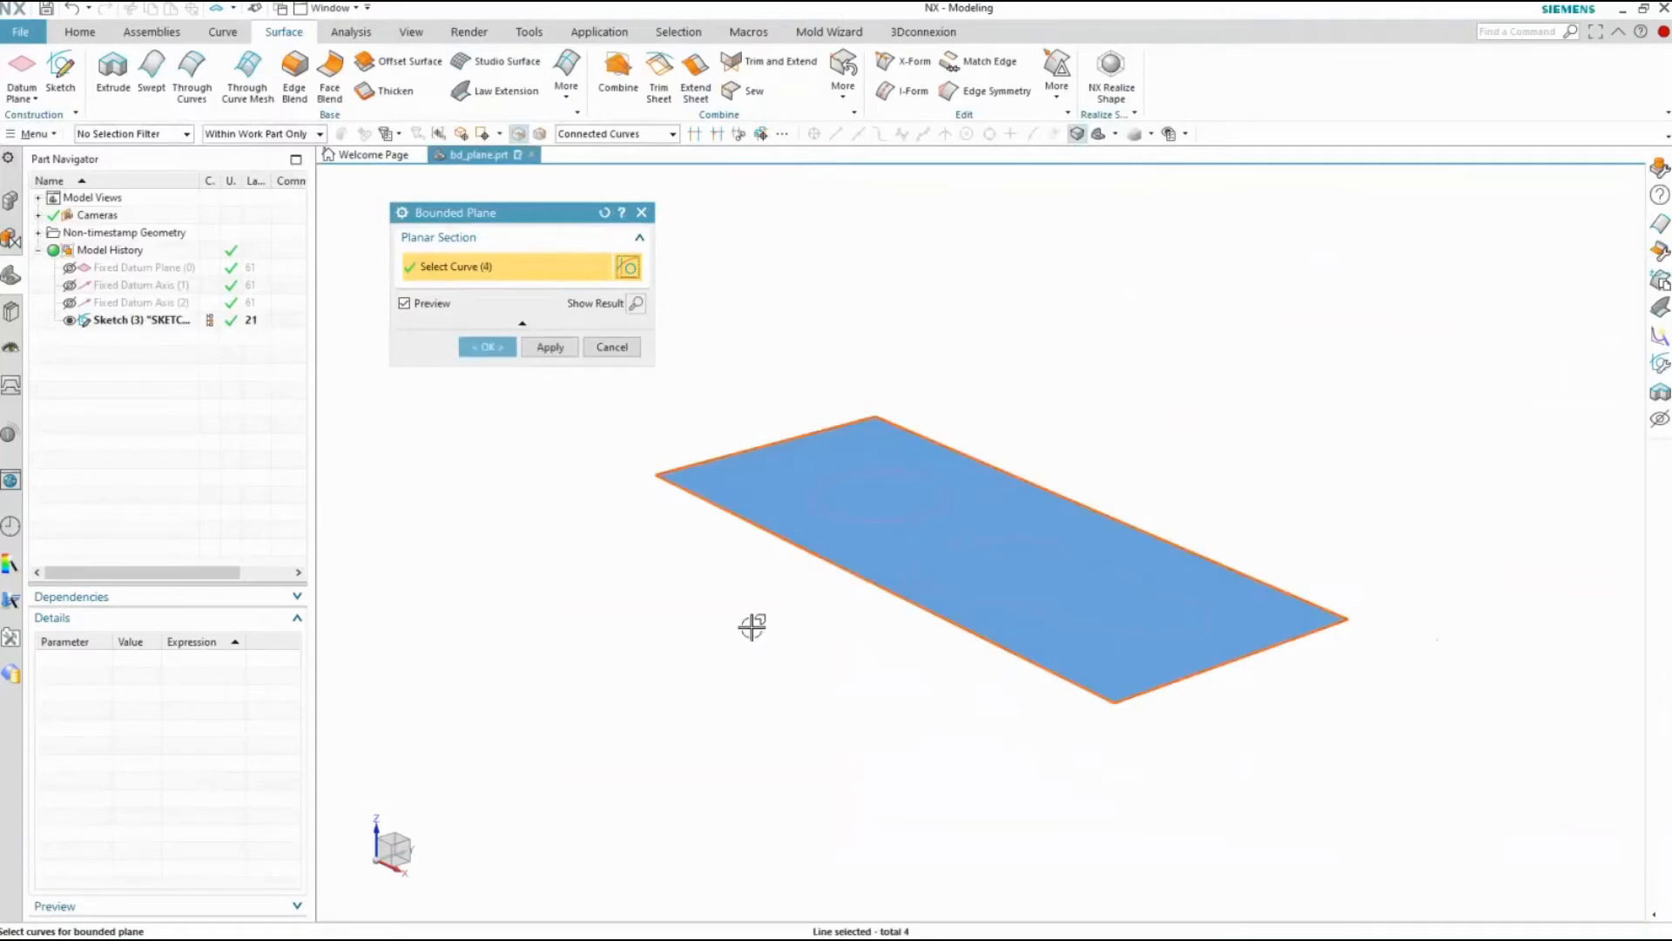
pyautogui.click(540, 347)
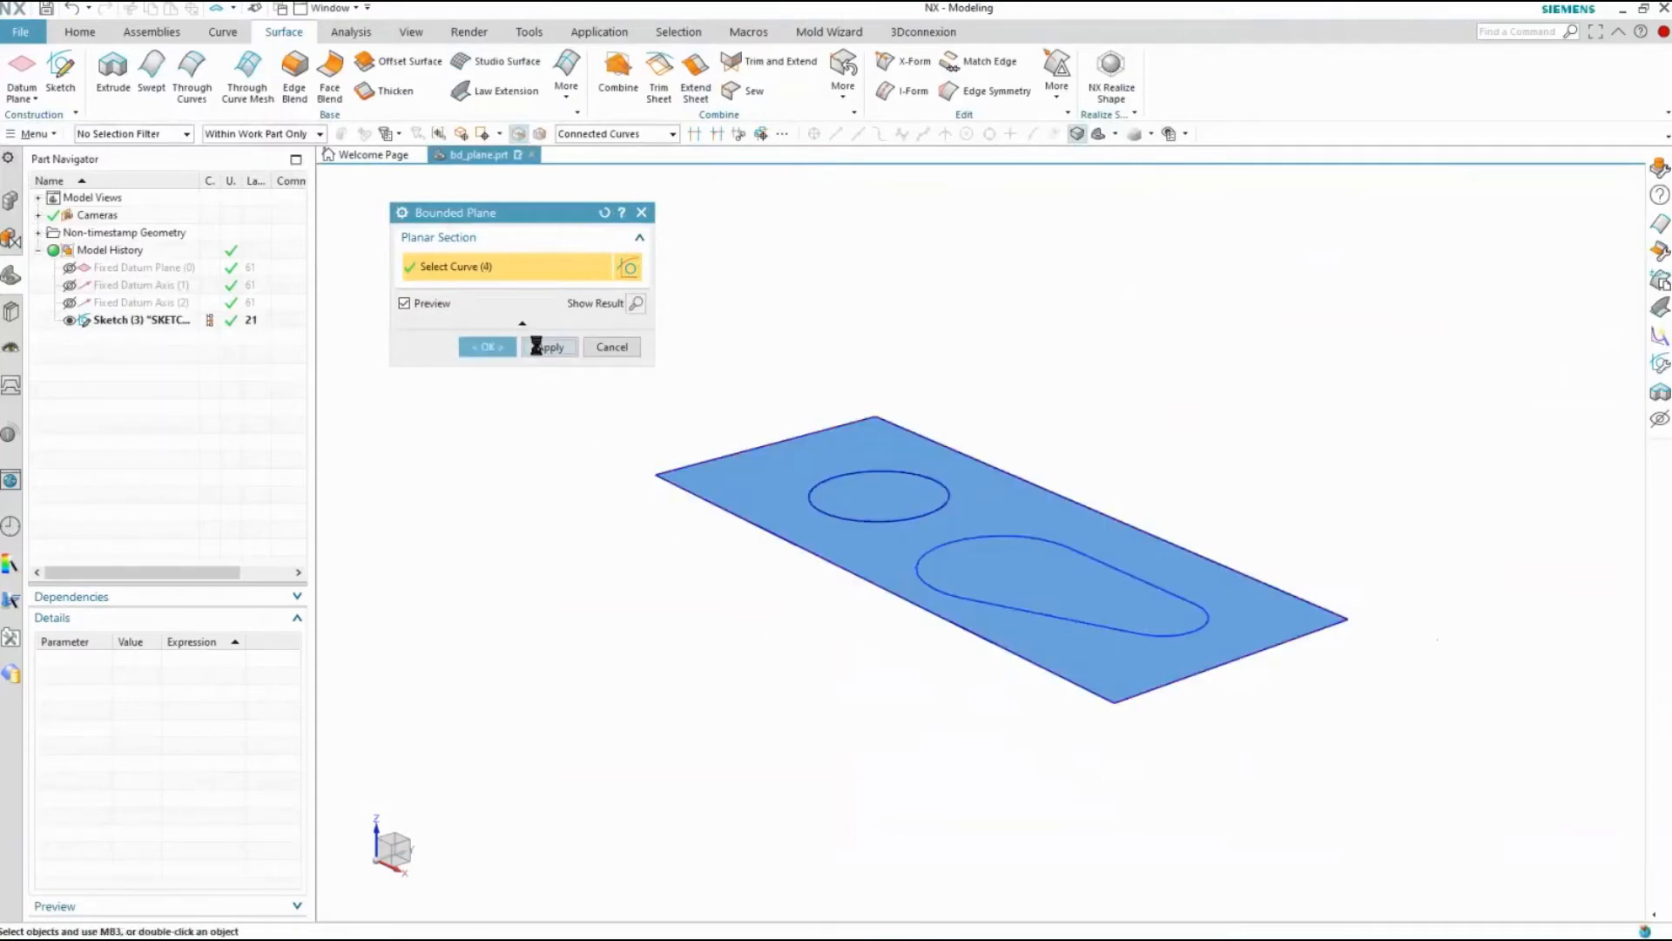
pyautogui.click(597, 347)
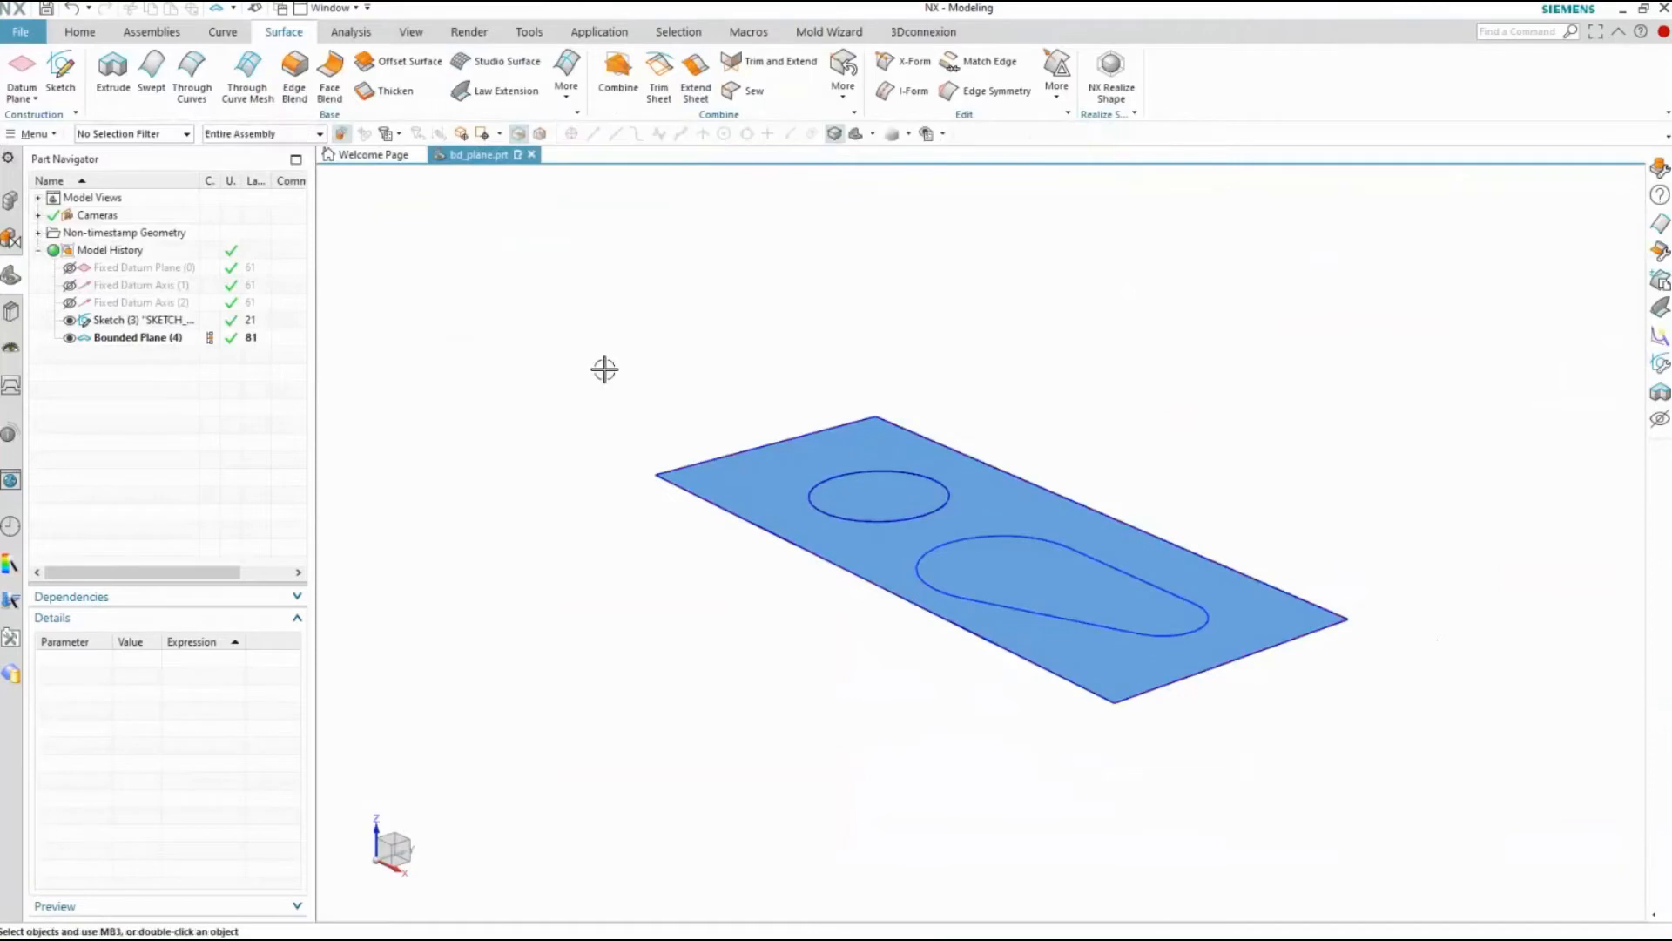
# Edit the bounded plane to include the circle and all four curves of the slot-shaped loop as inner openings
pyautogui.doubleClick(137, 340)
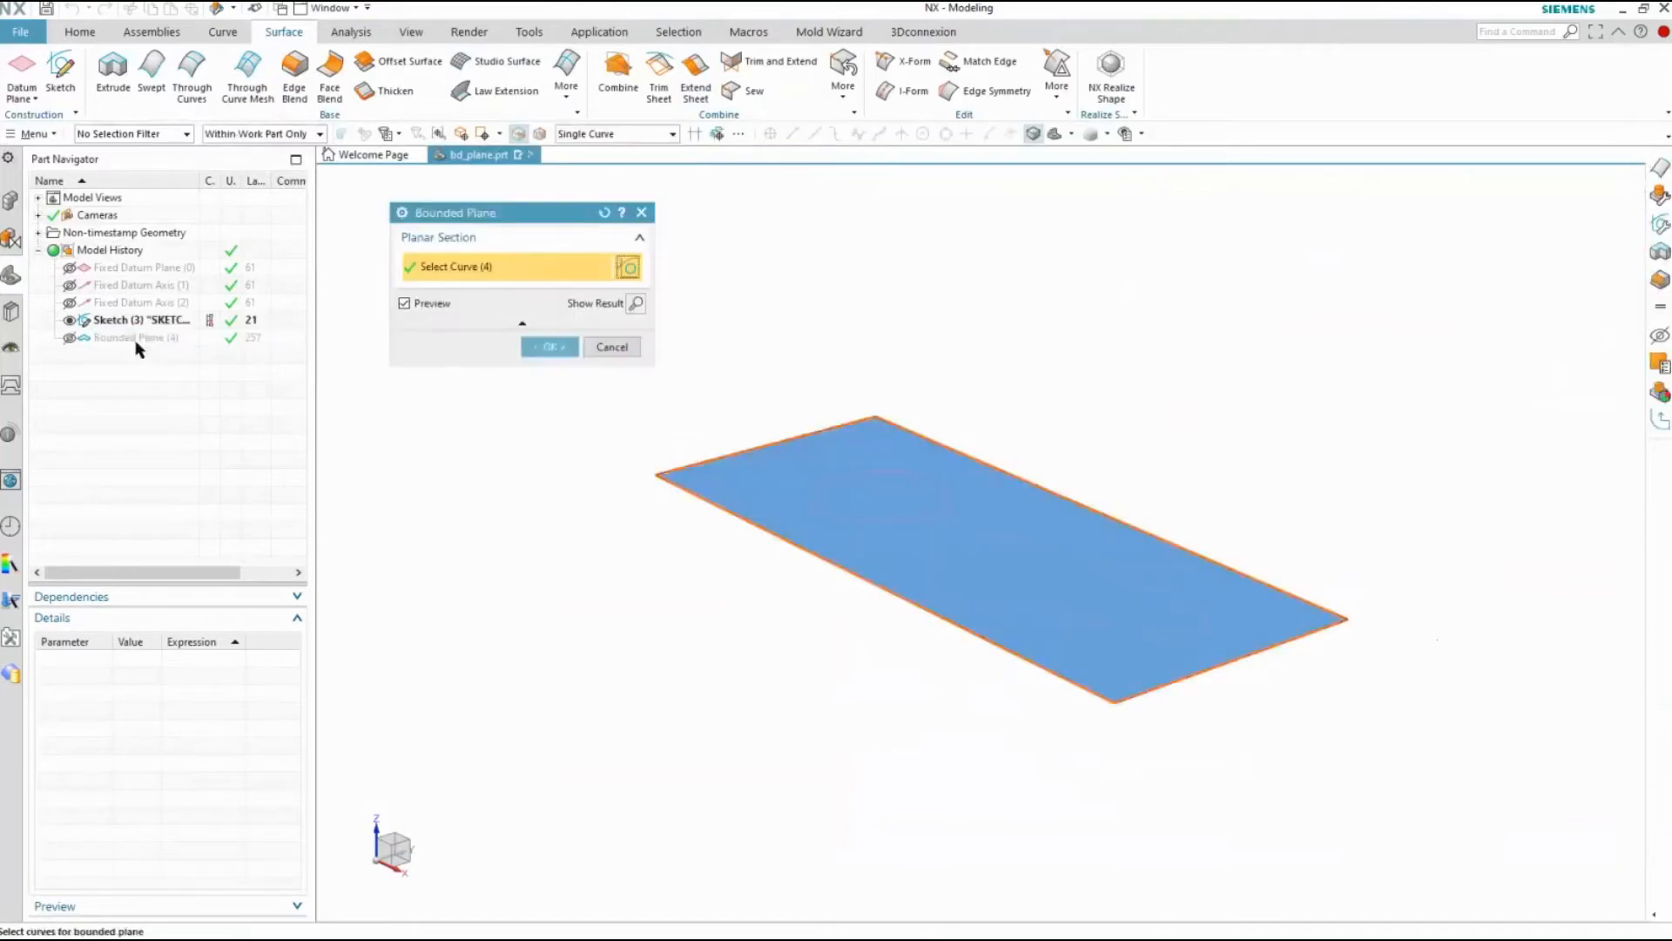
pyautogui.click(836, 478)
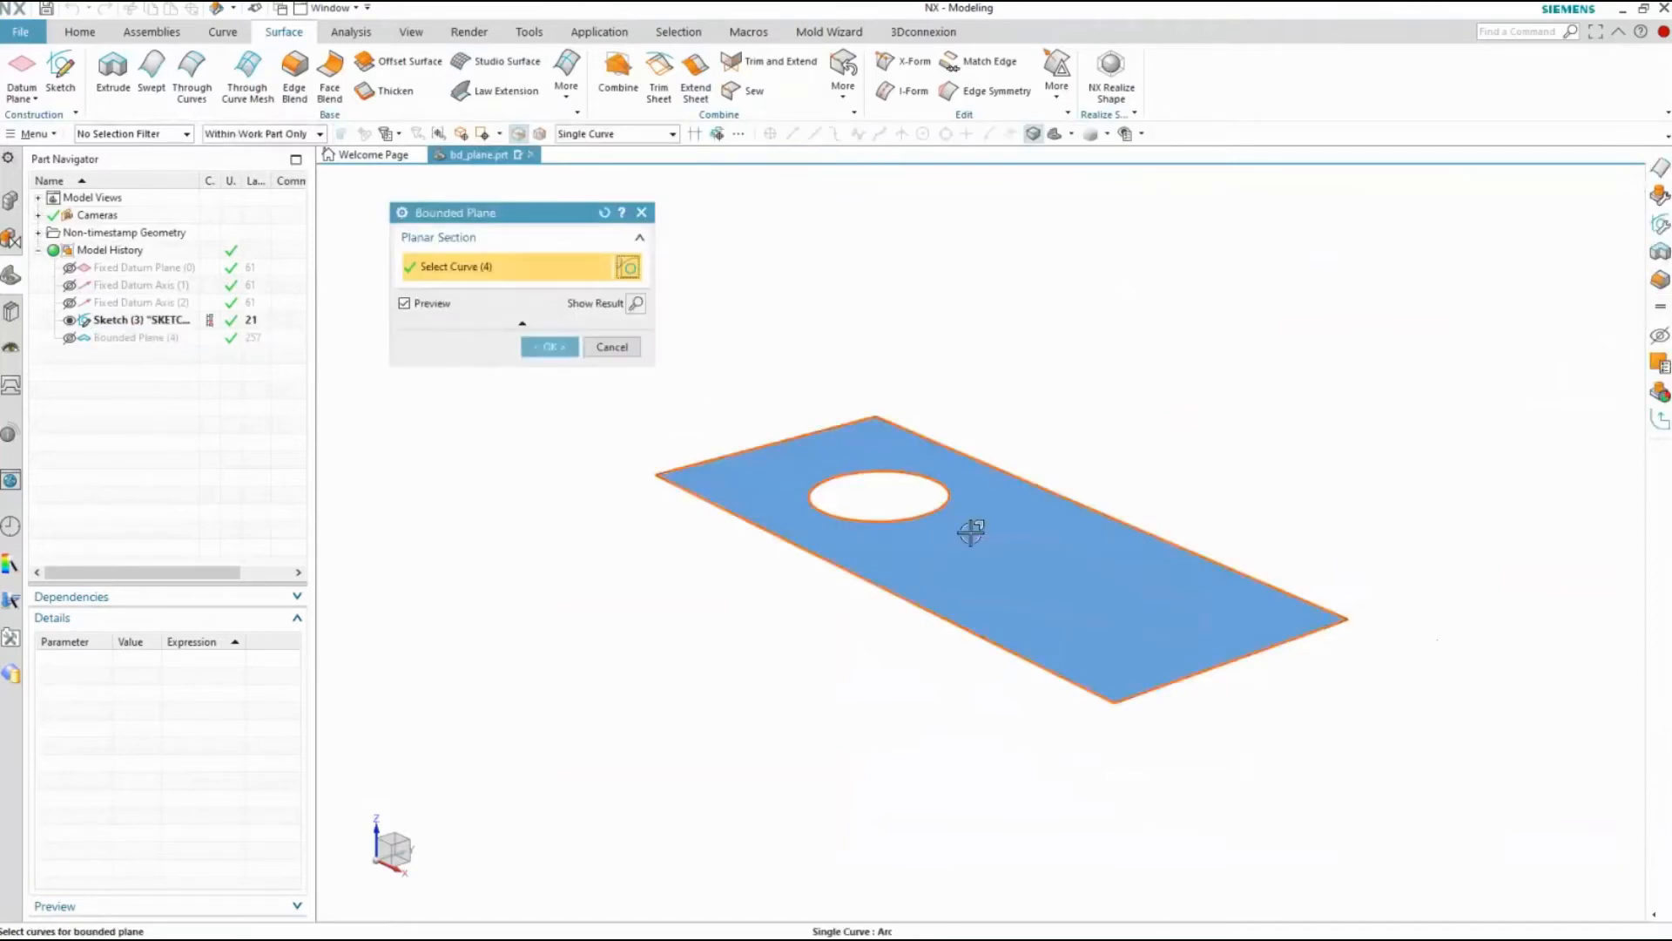
pyautogui.click(1020, 540)
pyautogui.click(1101, 560)
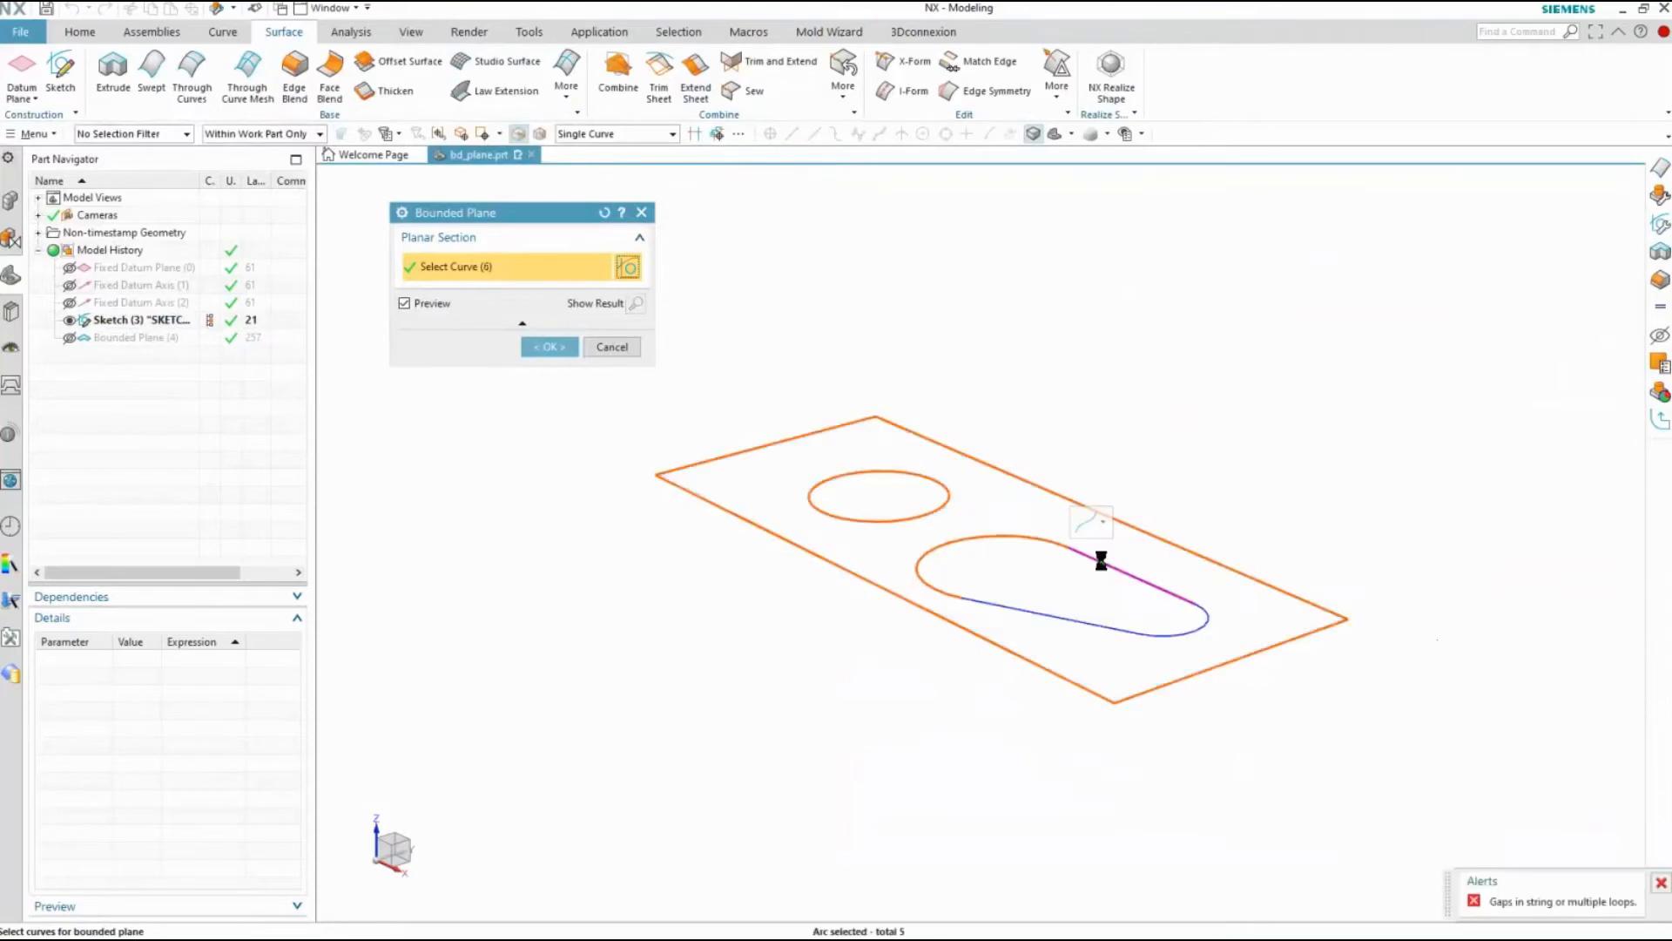
pyautogui.click(1205, 619)
pyautogui.click(1090, 619)
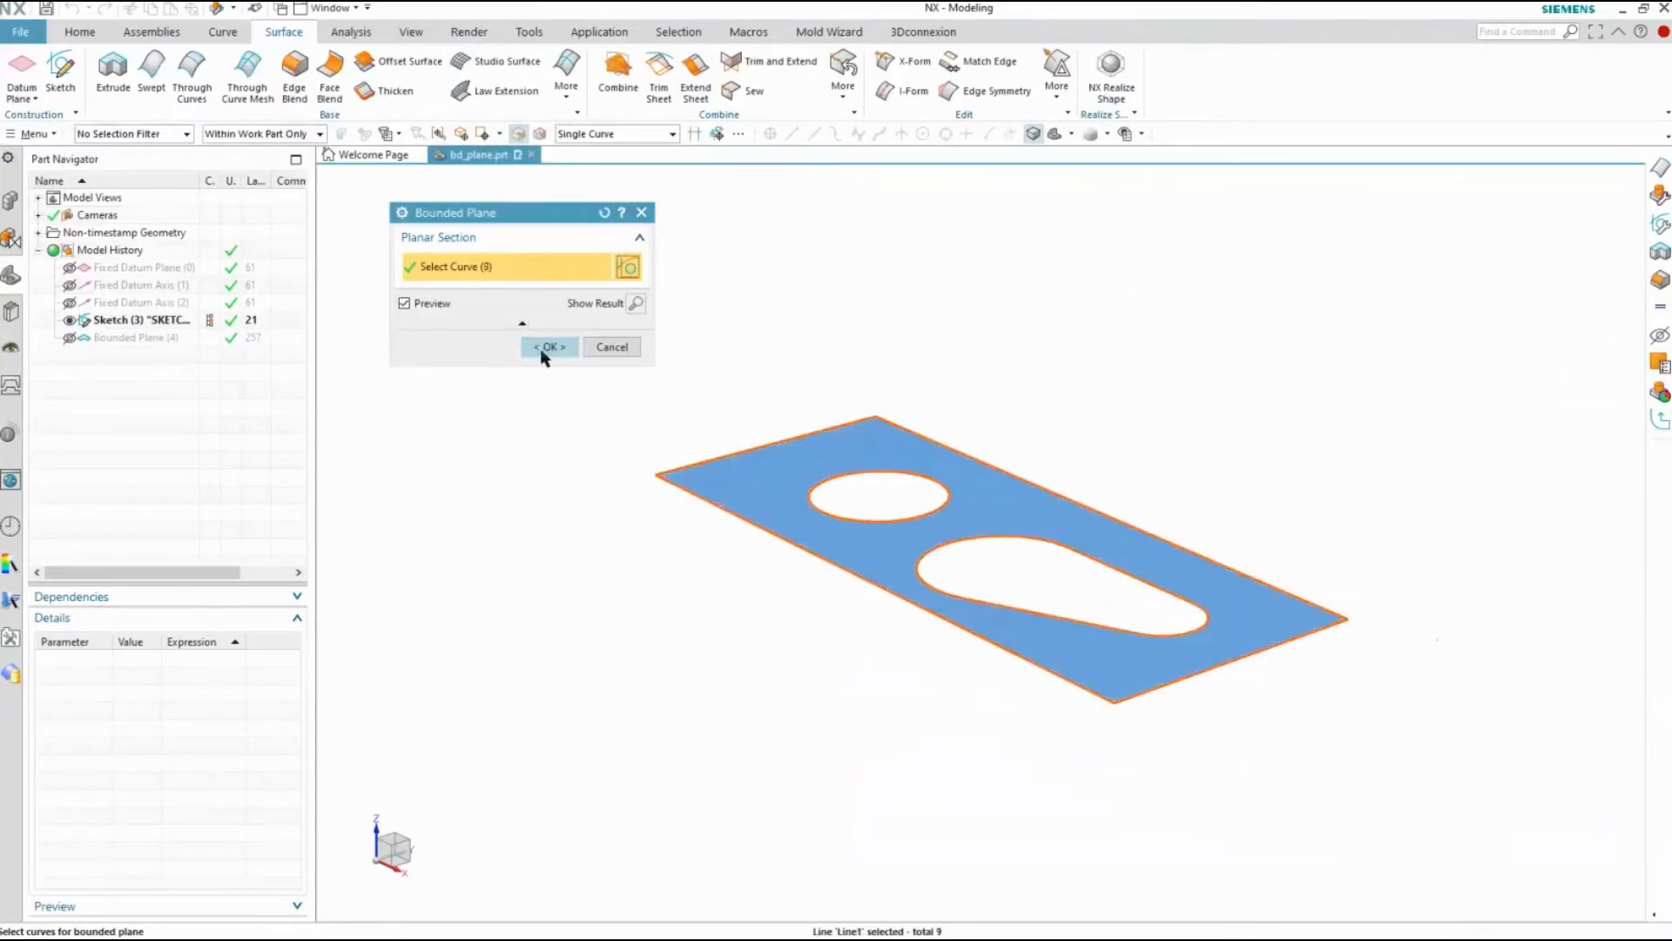
pyautogui.click(541, 348)
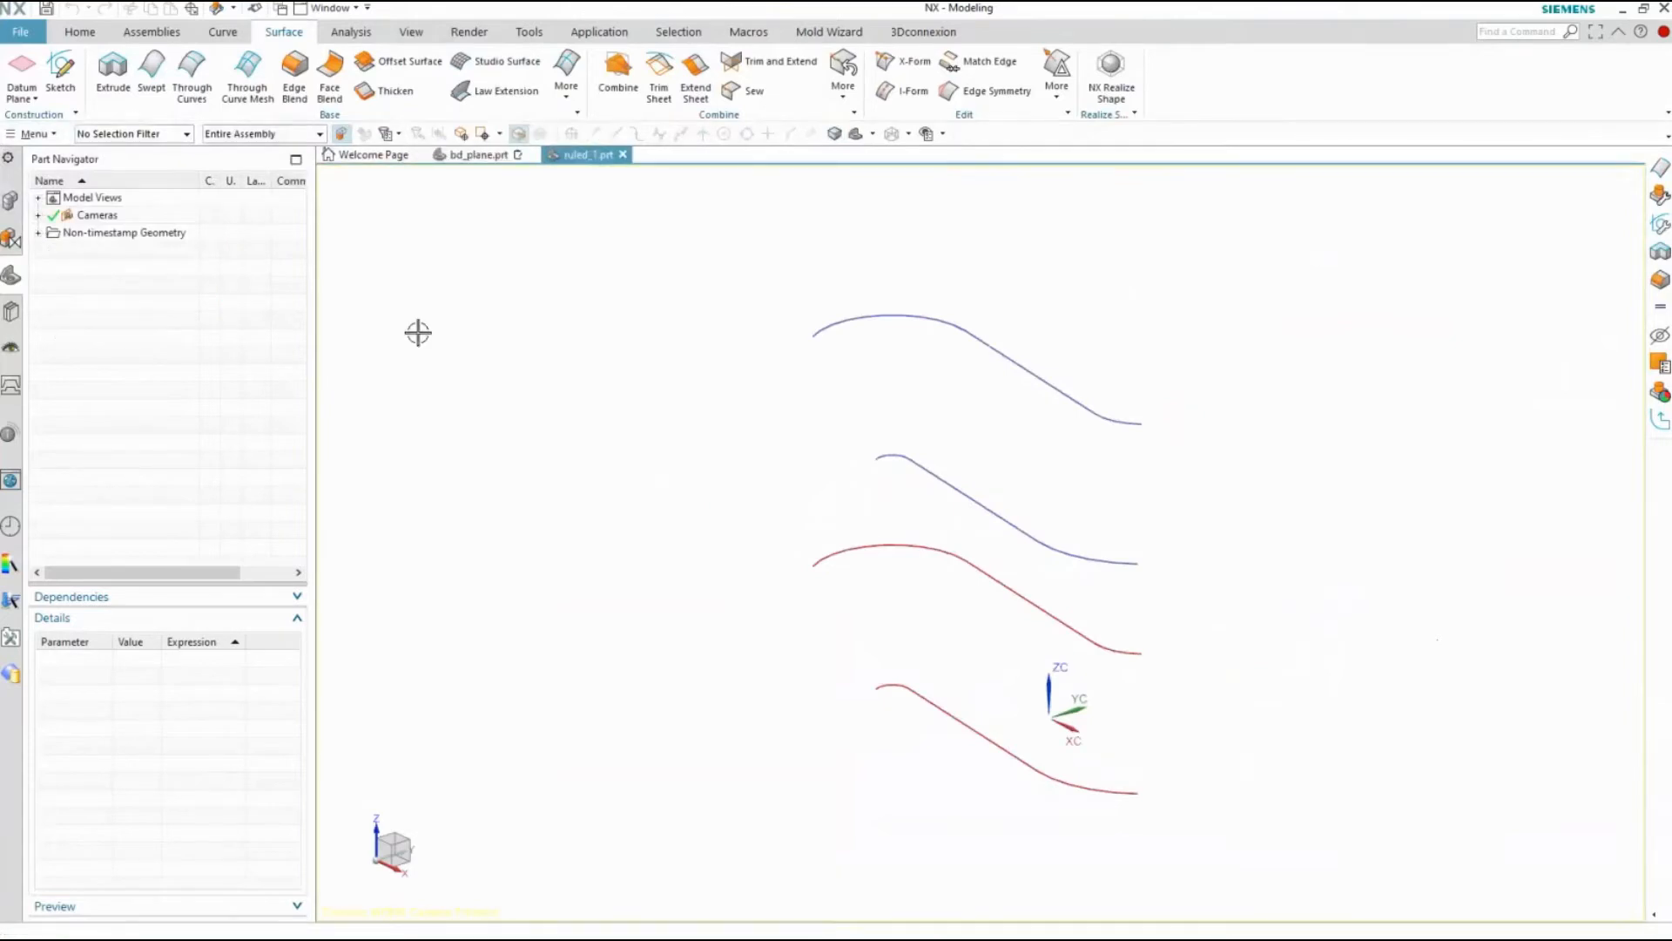
# Start a Ruled surface in ruled_1.prt with the lowest red curve chain as Section 1 and the lower blue chain above it as Section 2
pyautogui.click(567, 91)
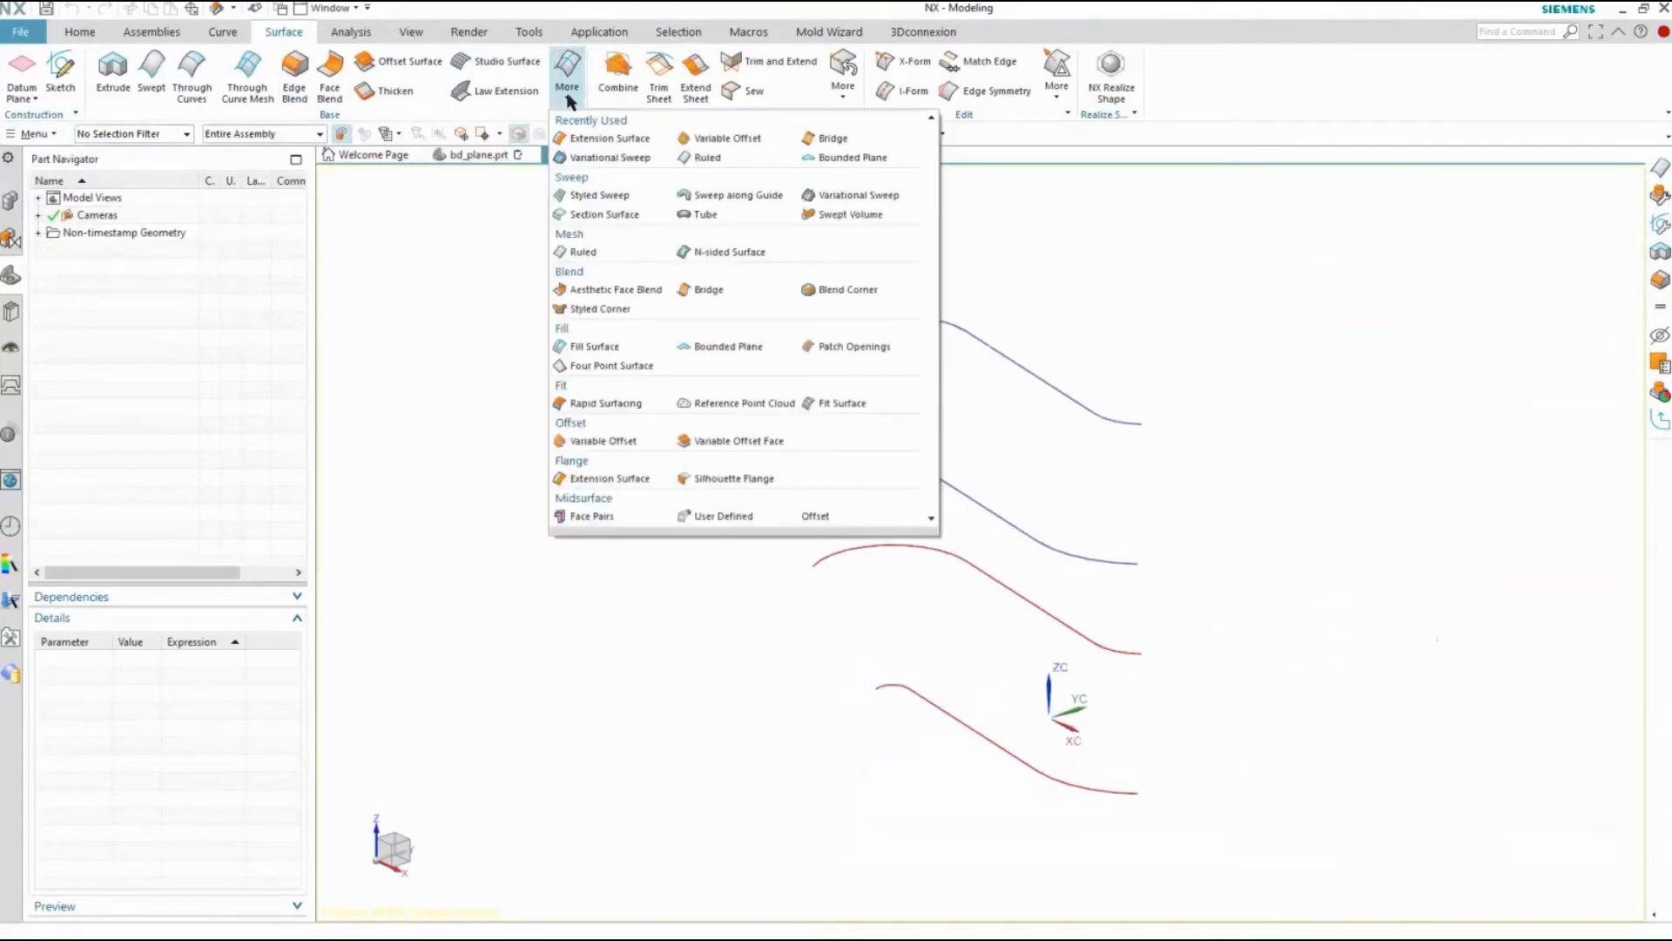
pyautogui.click(705, 157)
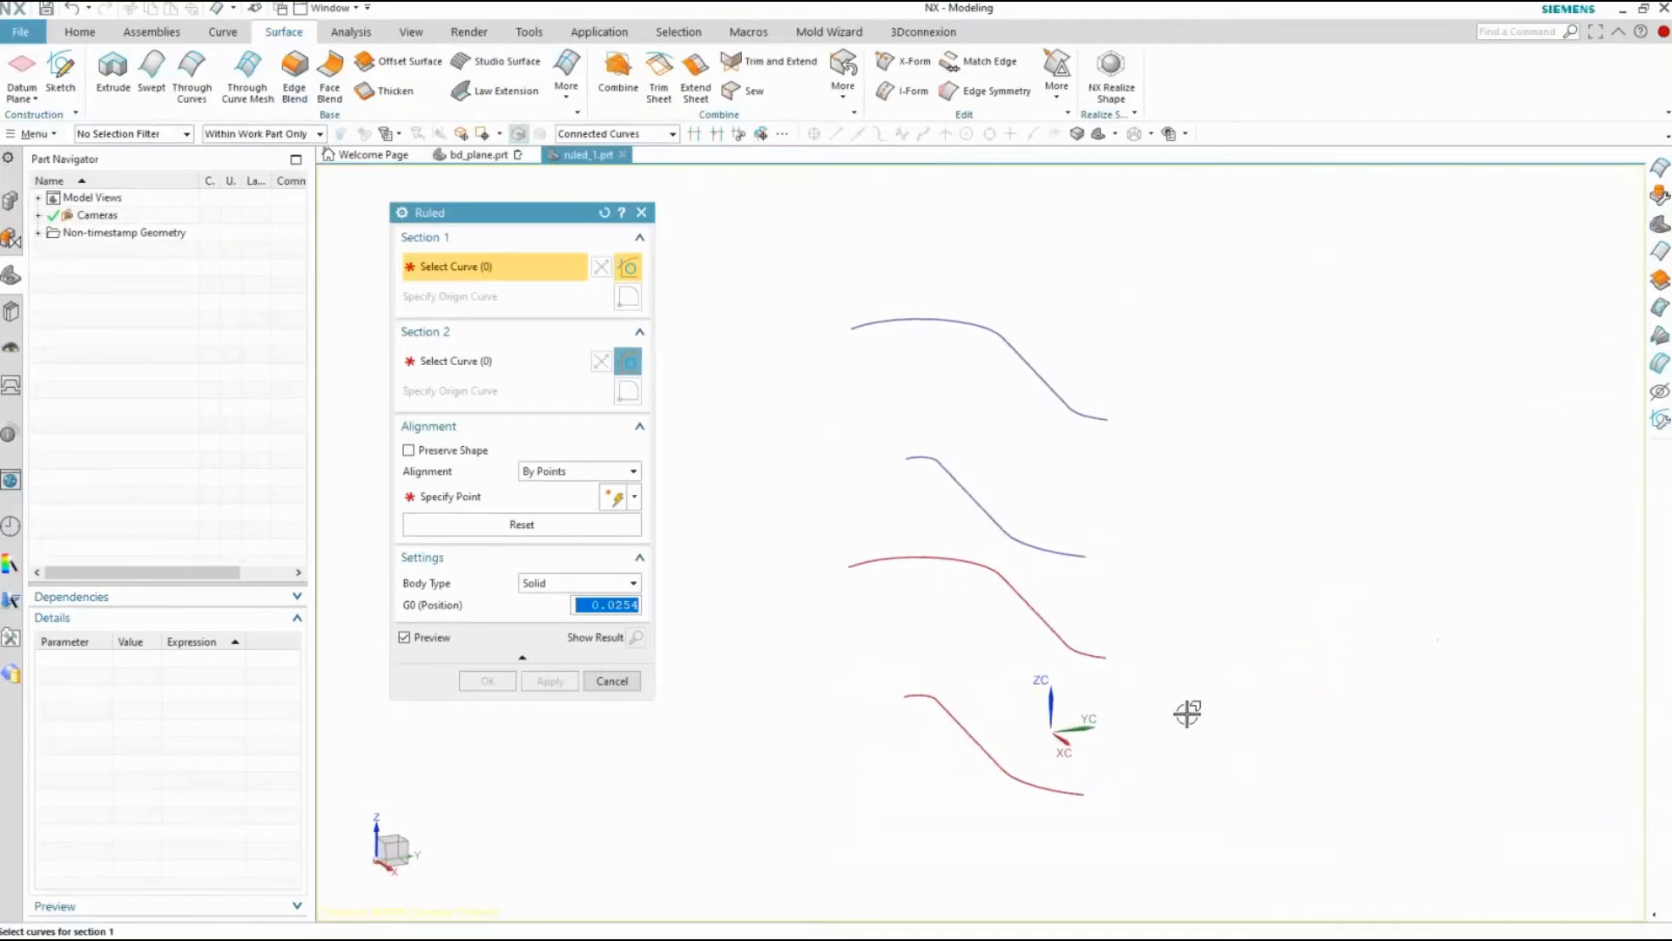
pyautogui.moveTo(1183, 688); pyautogui.dragTo(880, 795)
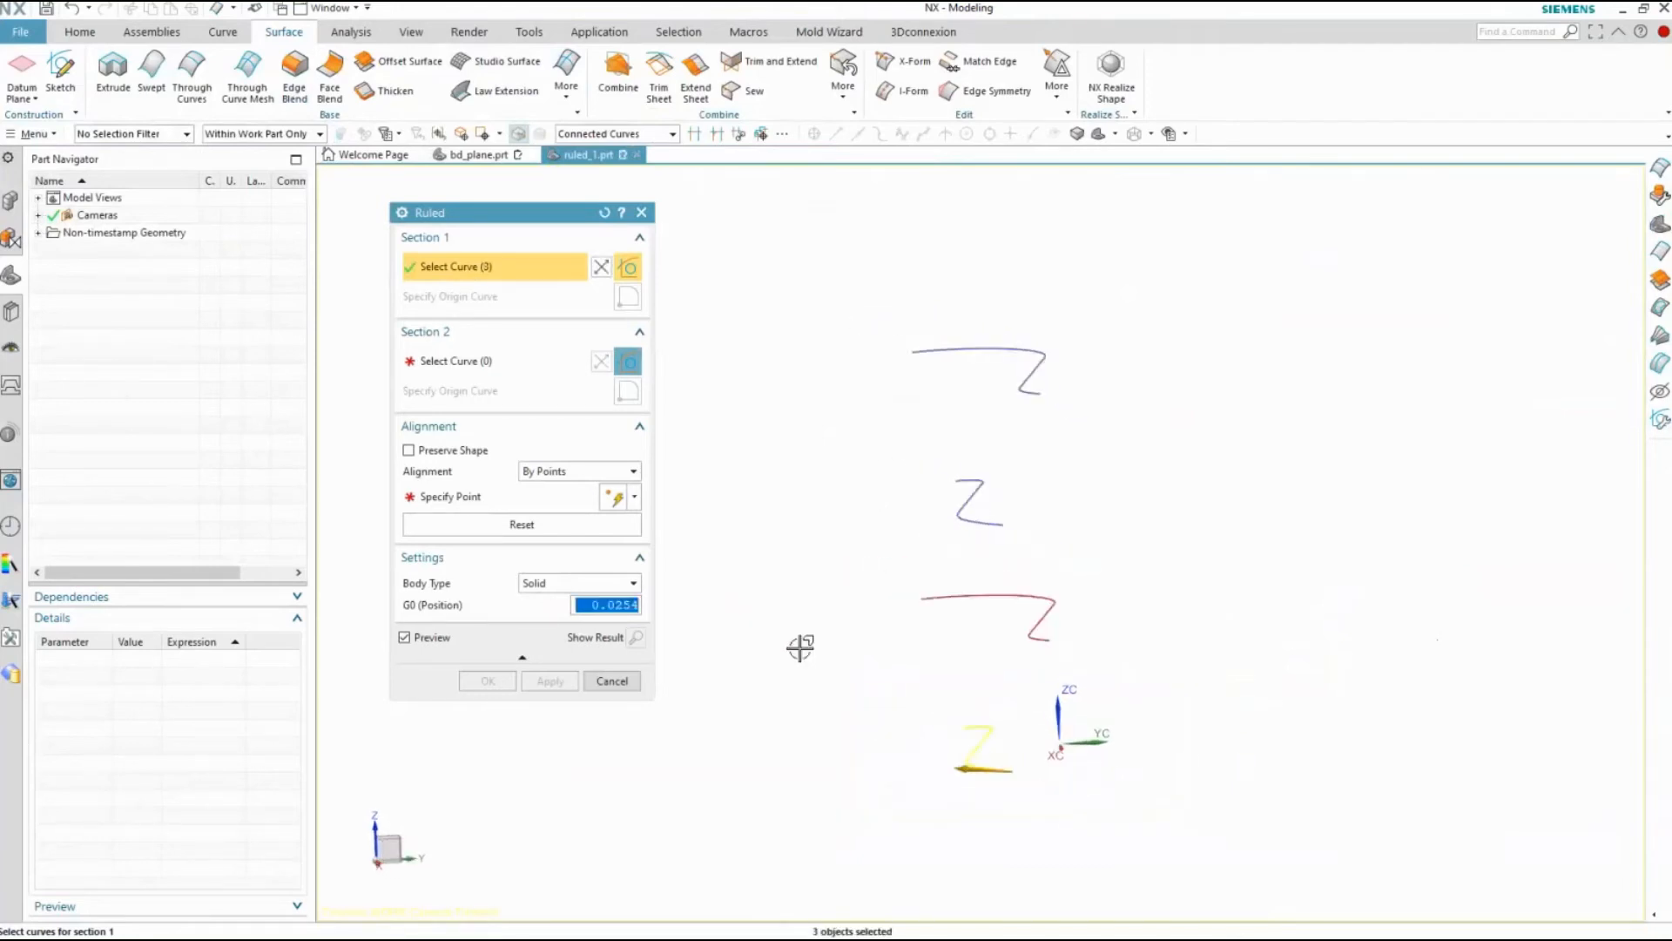
pyautogui.middleClick(1176, 649)
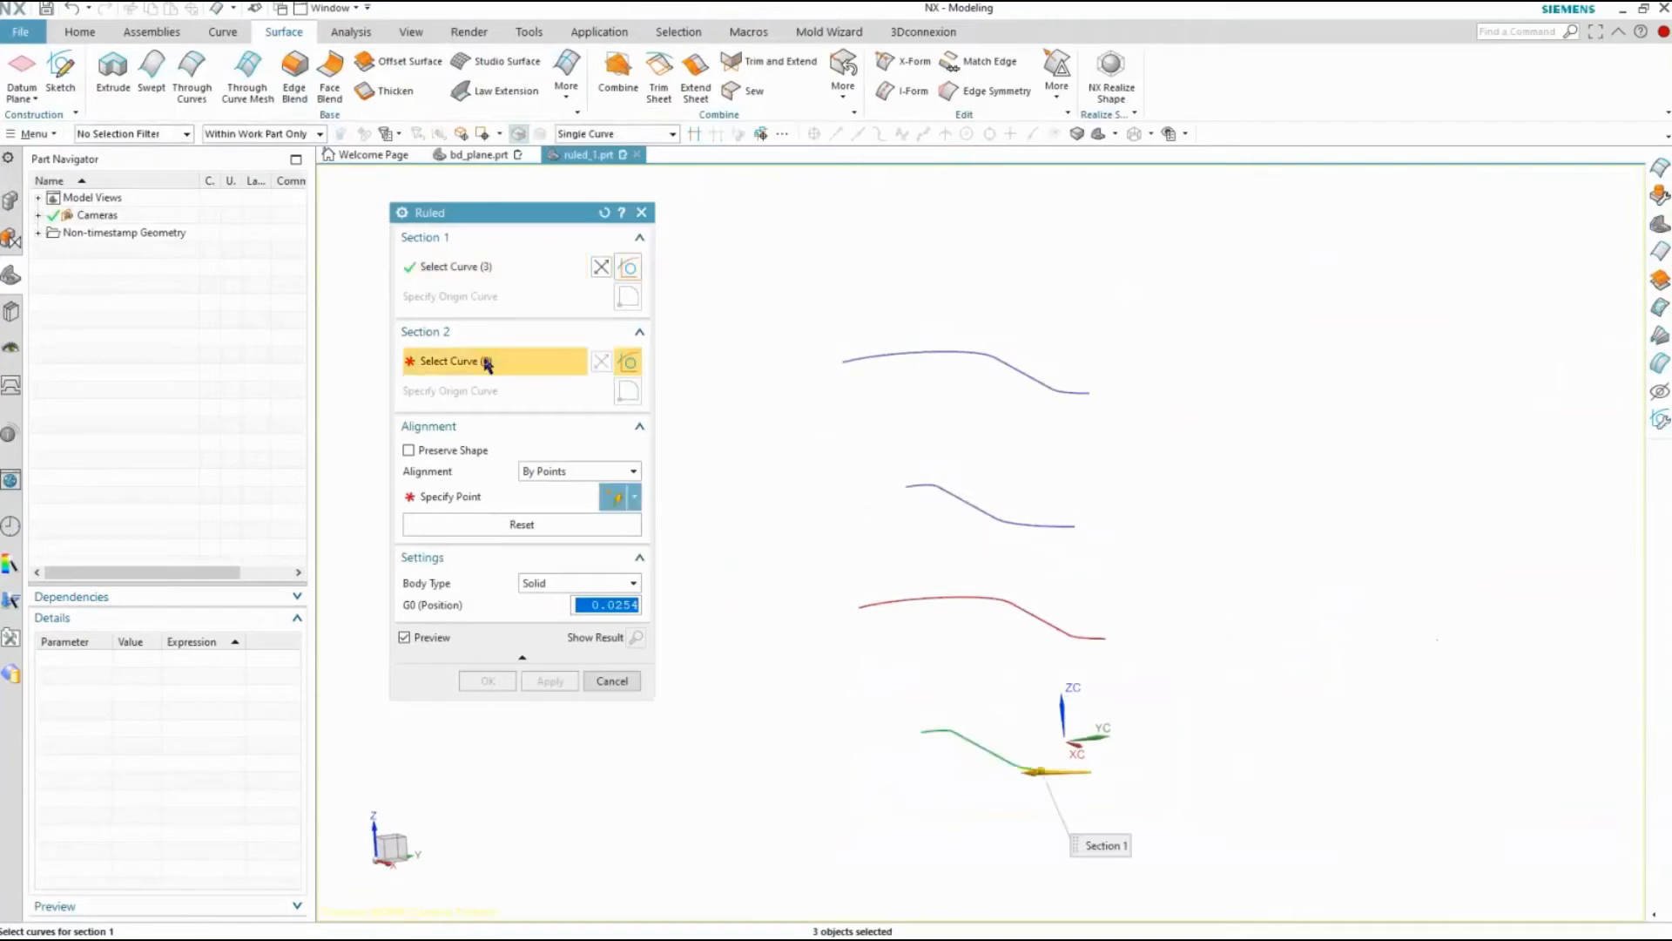
pyautogui.moveTo(1127, 462); pyautogui.dragTo(851, 553)
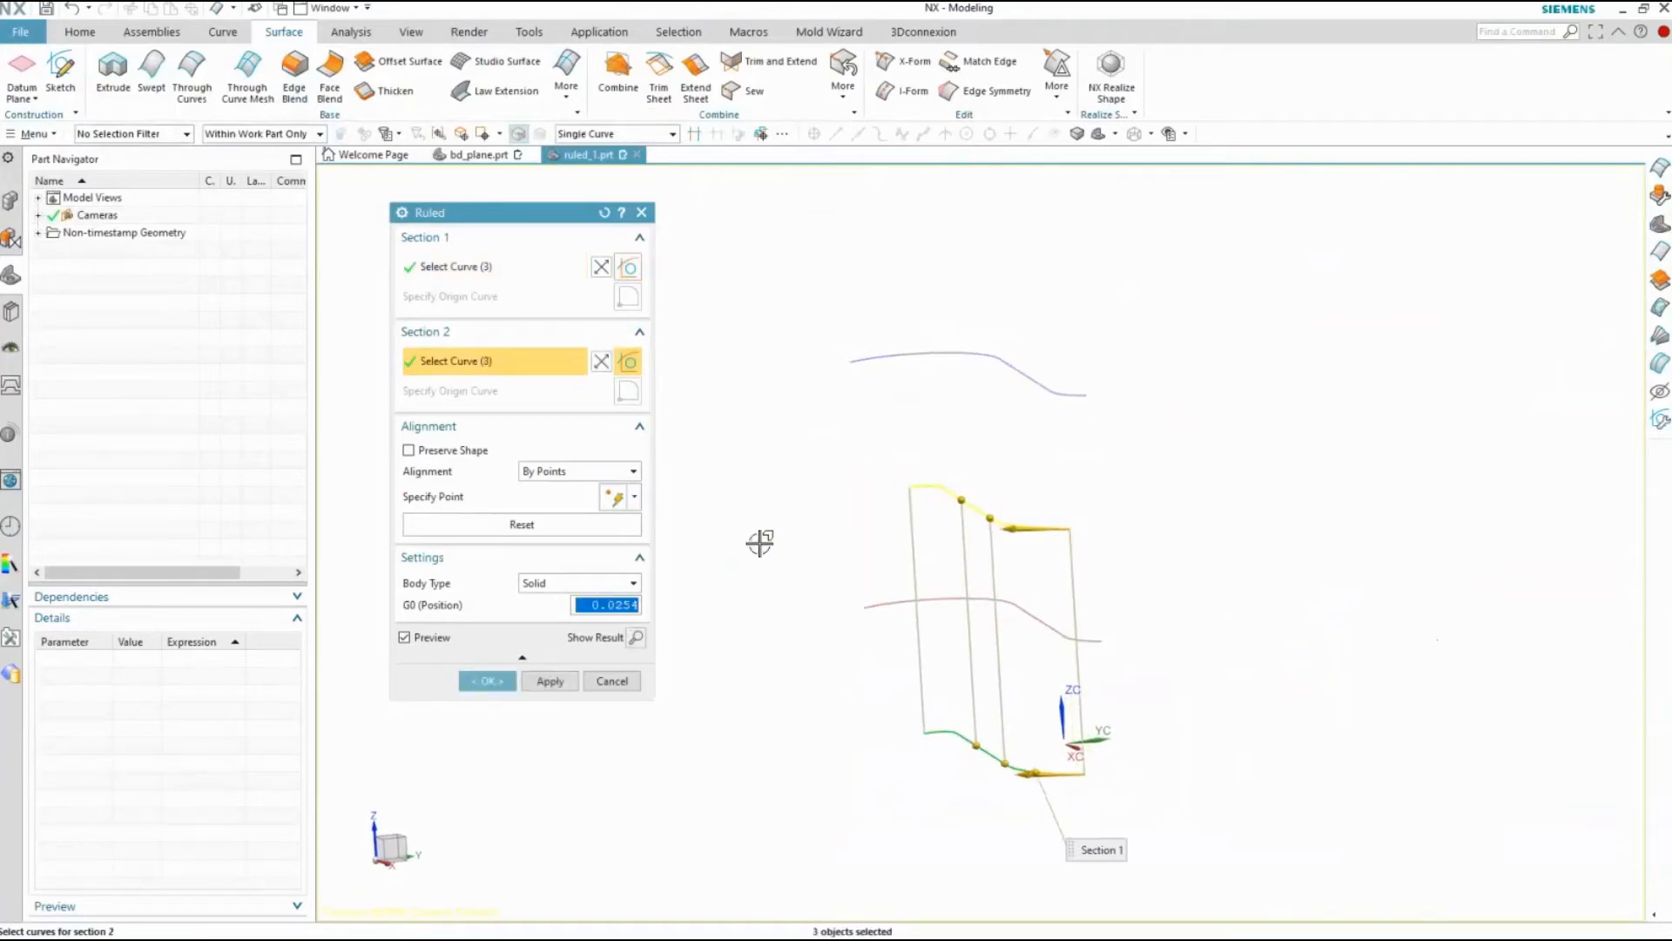
# Switch the view to Shaded with Edges and rotate it to inspect the ruled surface preview
pyautogui.rightClick(760, 541)
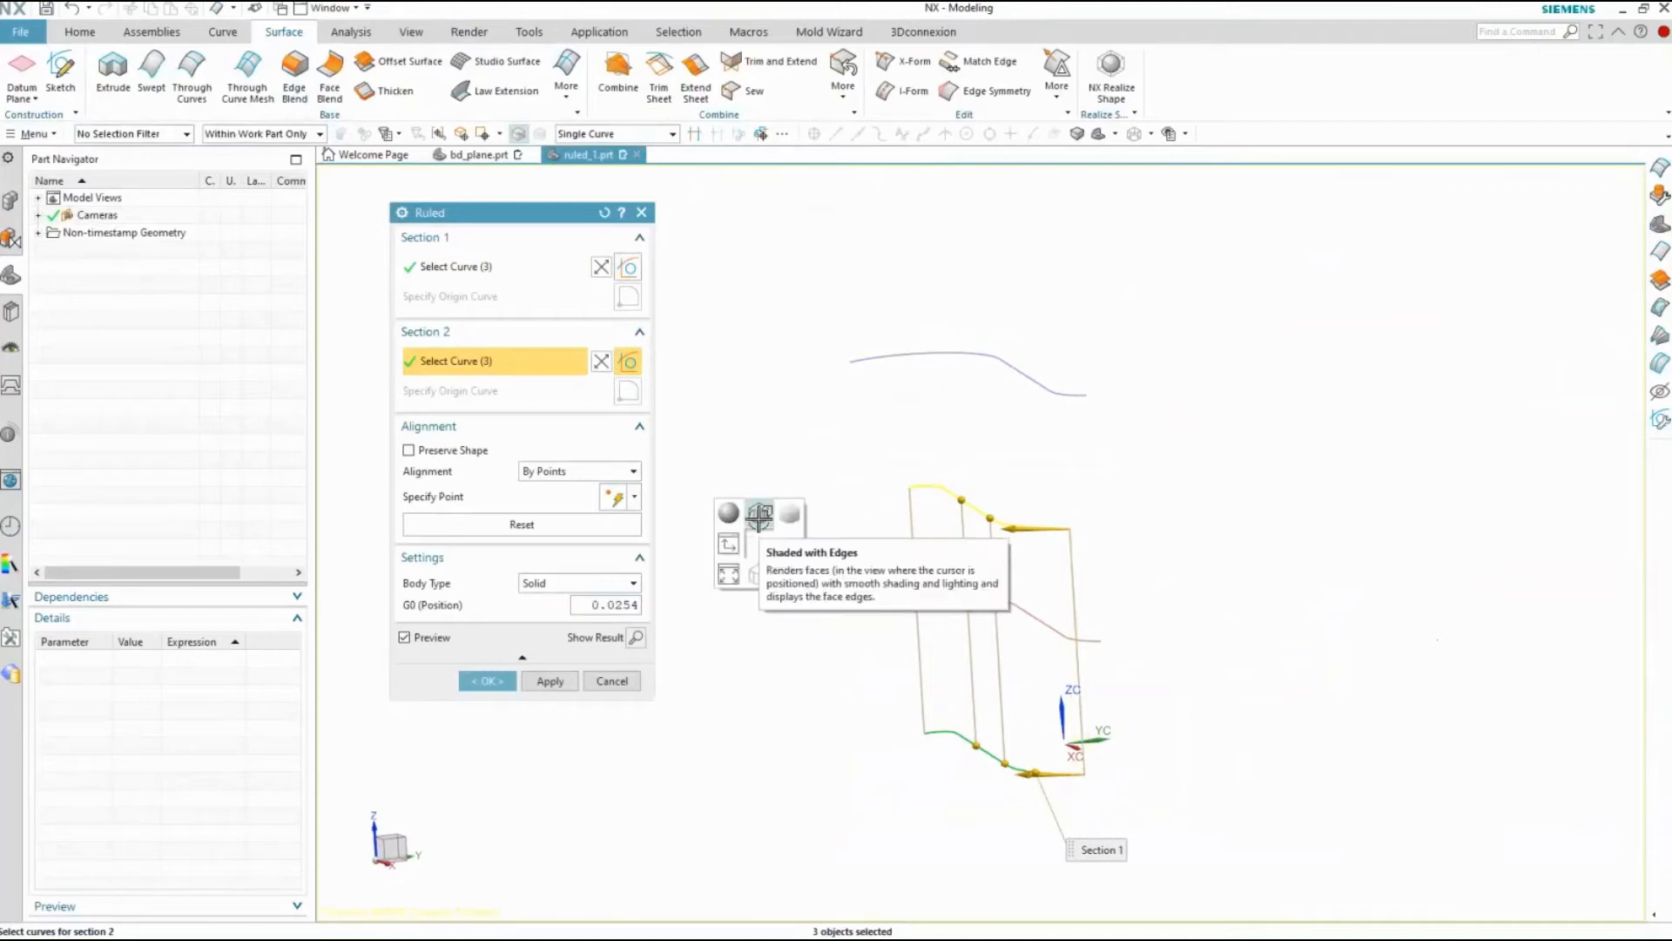
pyautogui.click(759, 516)
pyautogui.moveTo(758, 518); pyautogui.dragTo(713, 628, button='middle')
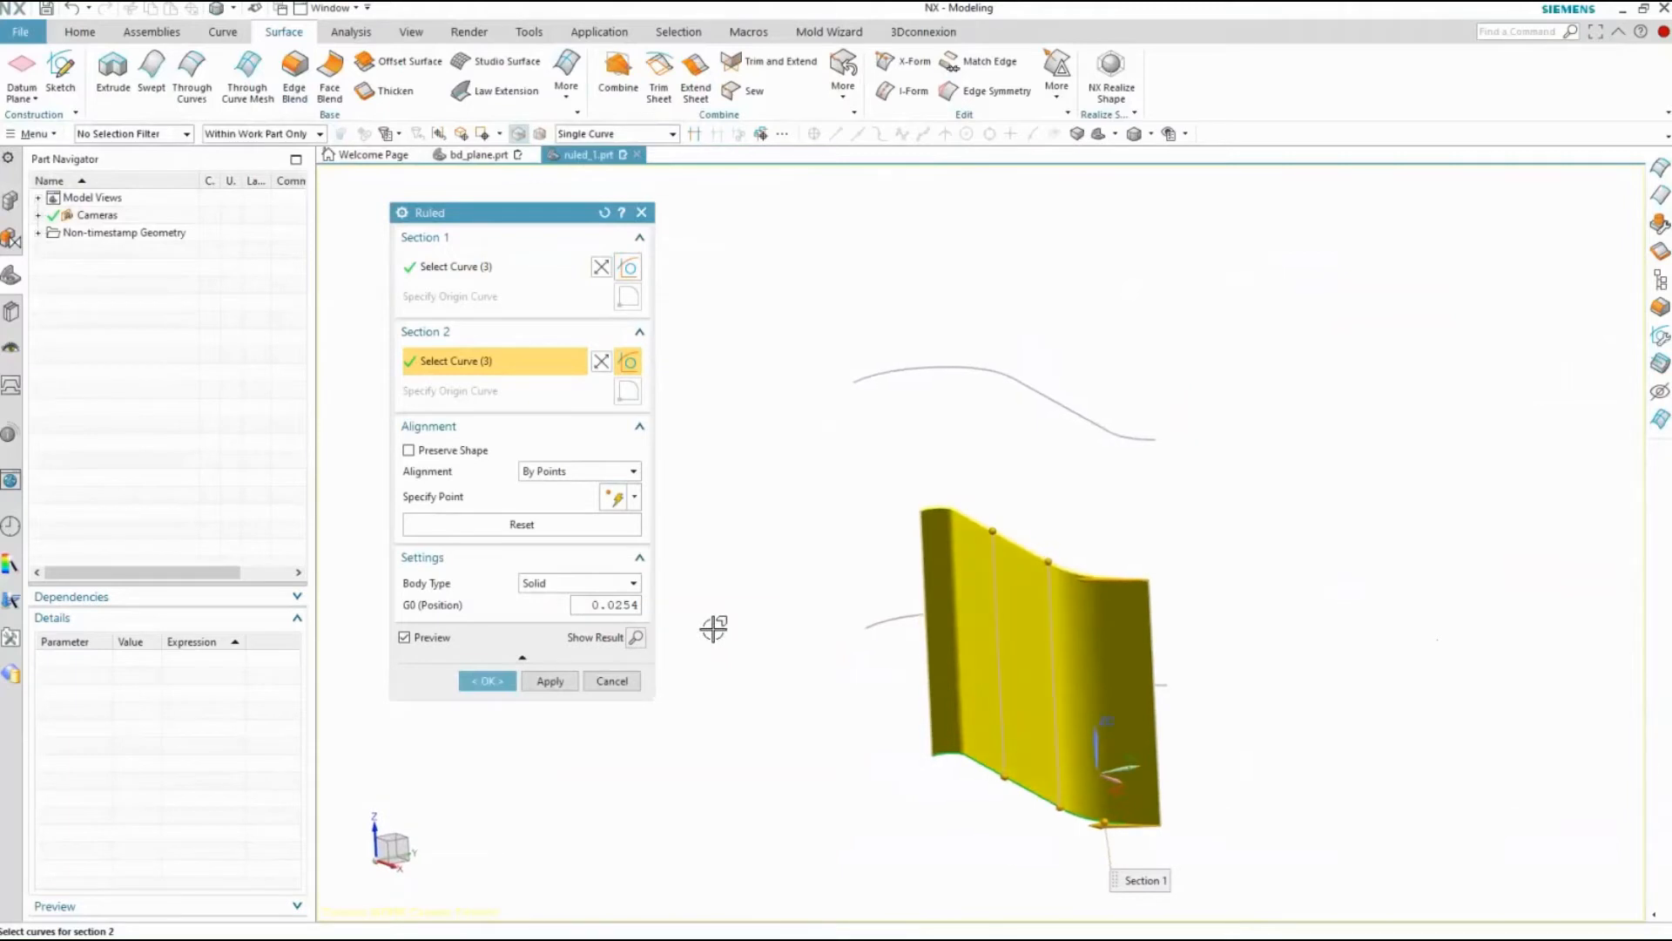
# Try the Parameter alignment for the ruled surface and set it back to By Points
pyautogui.click(566, 471)
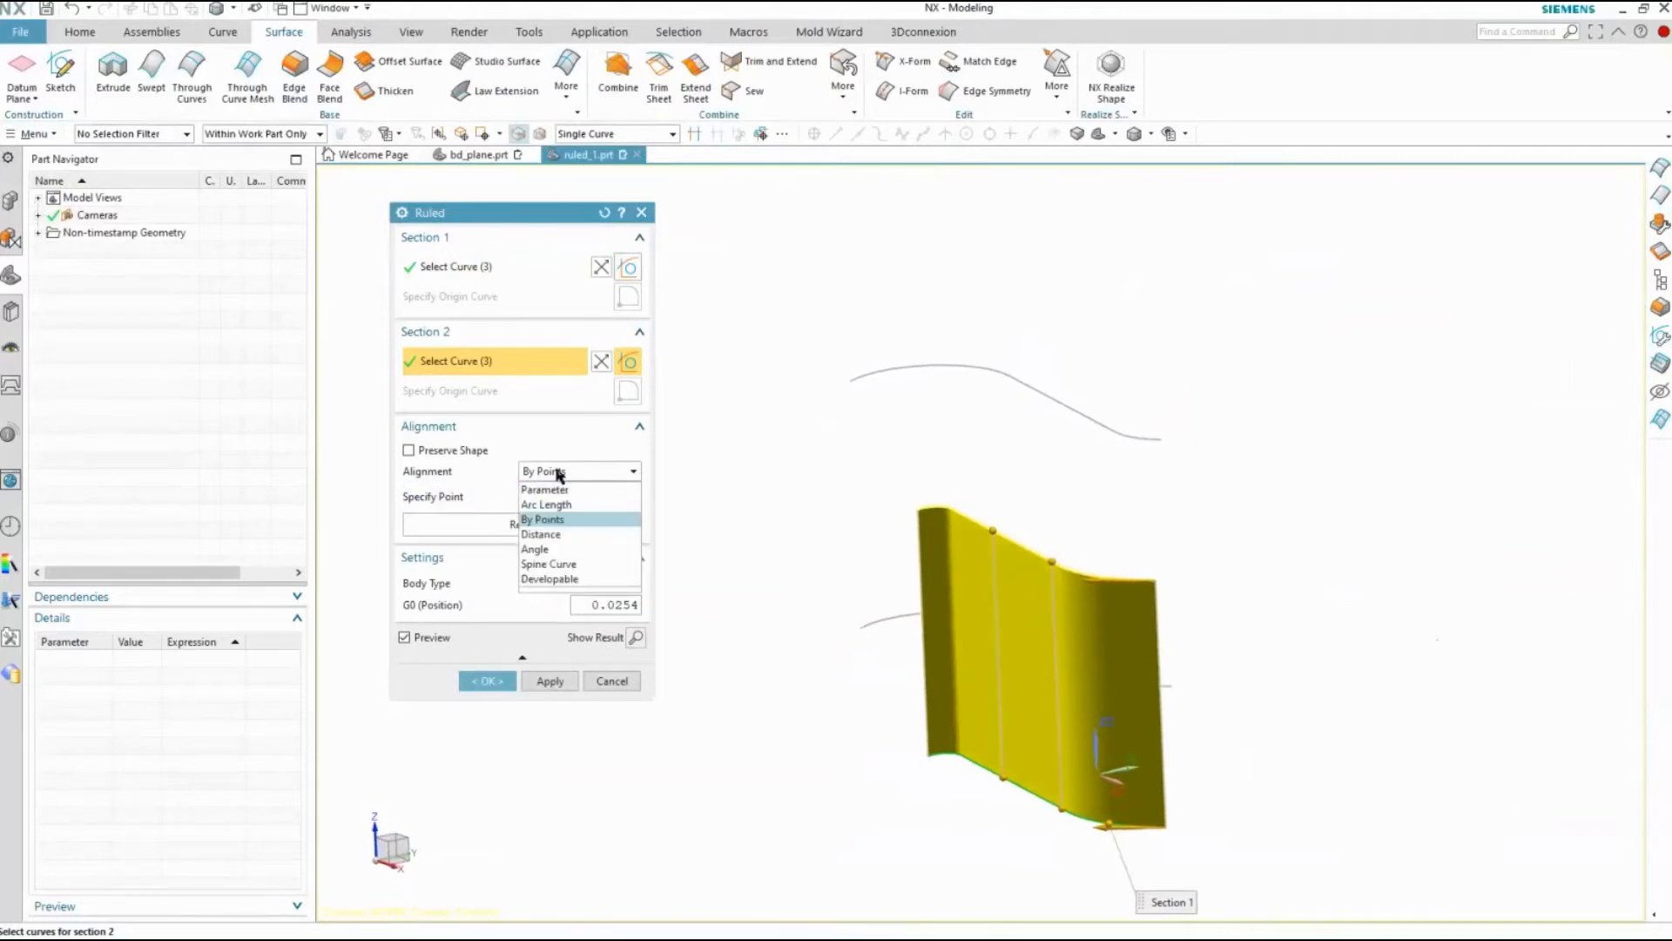
pyautogui.click(577, 471)
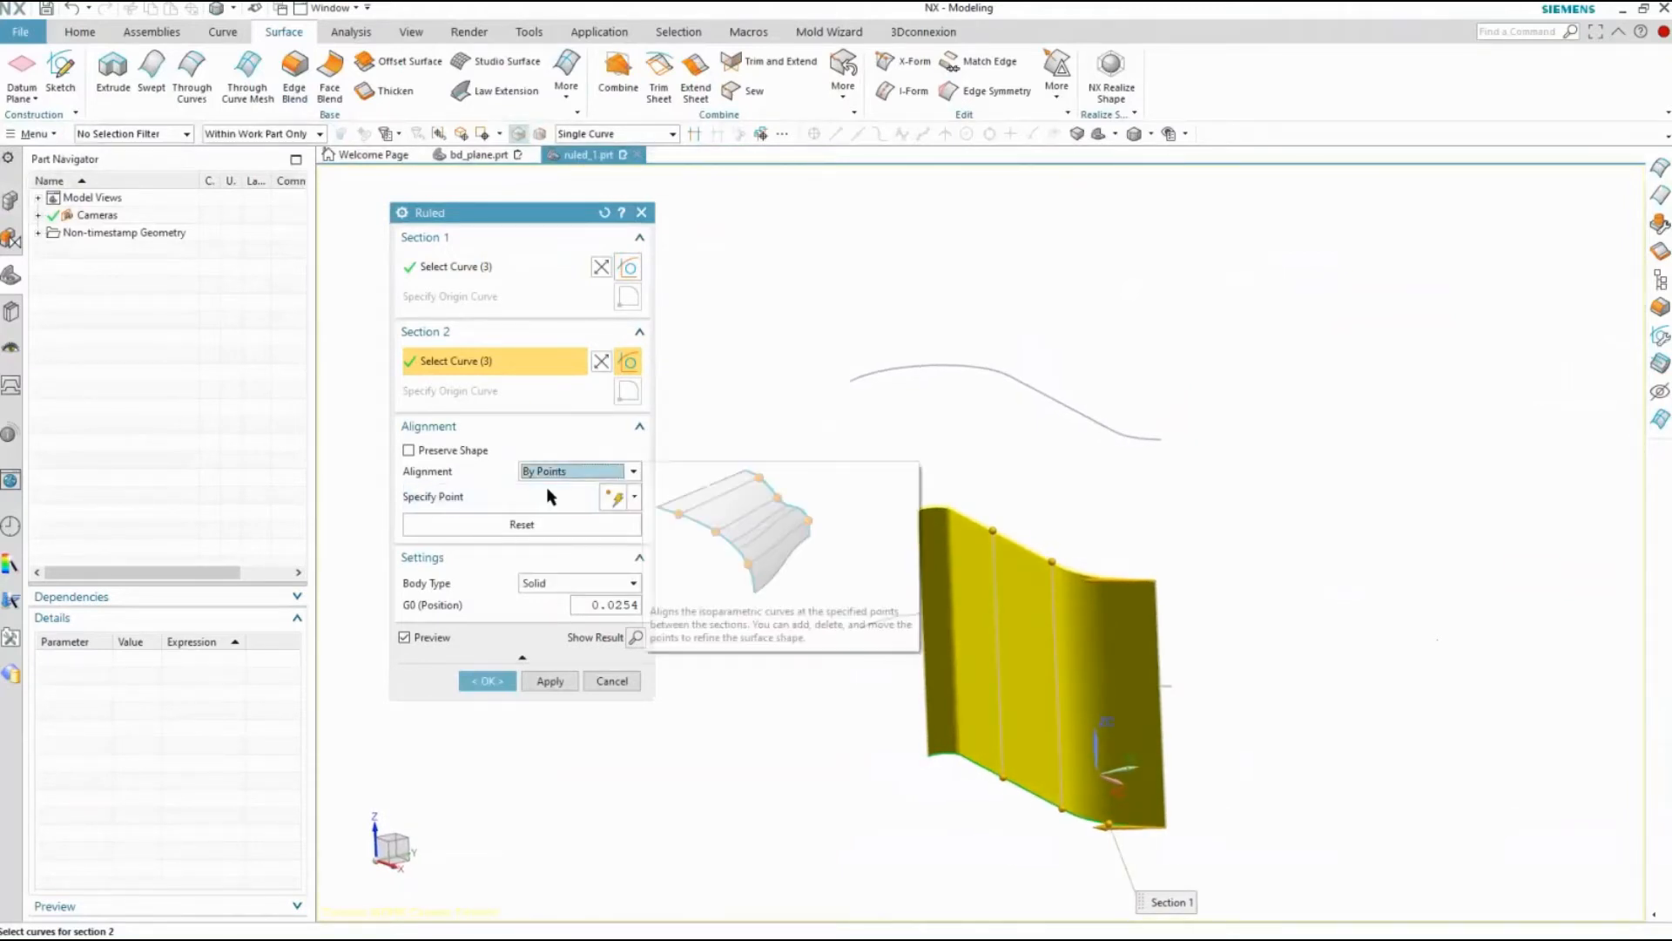
pyautogui.click(579, 474)
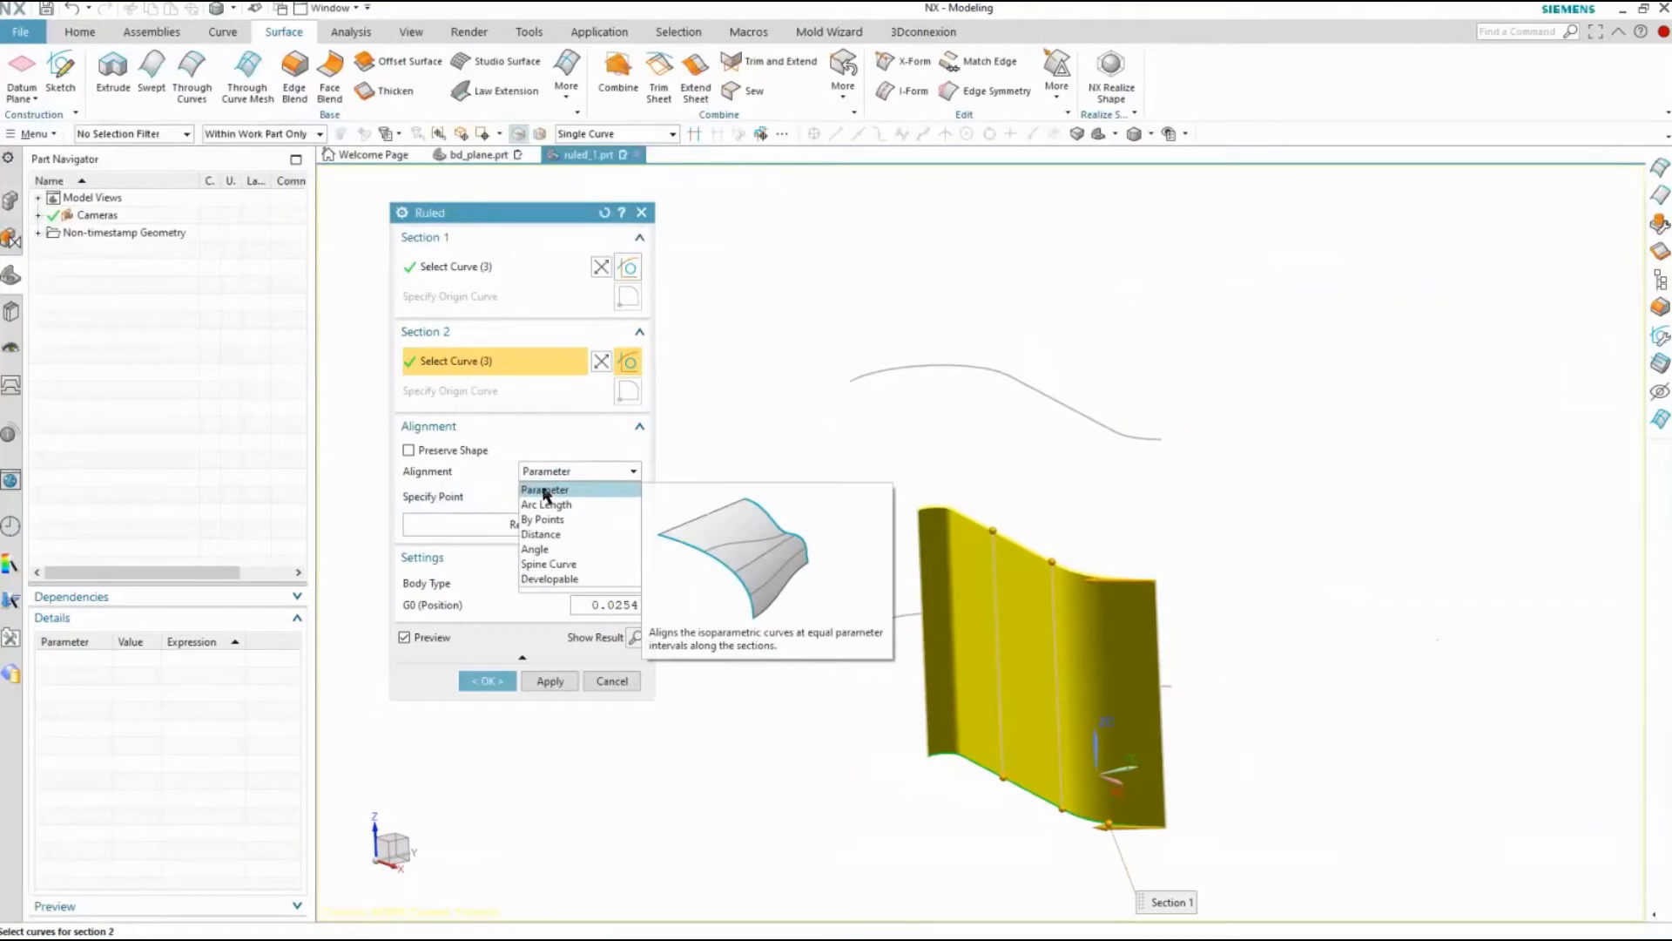
pyautogui.click(545, 491)
pyautogui.click(565, 471)
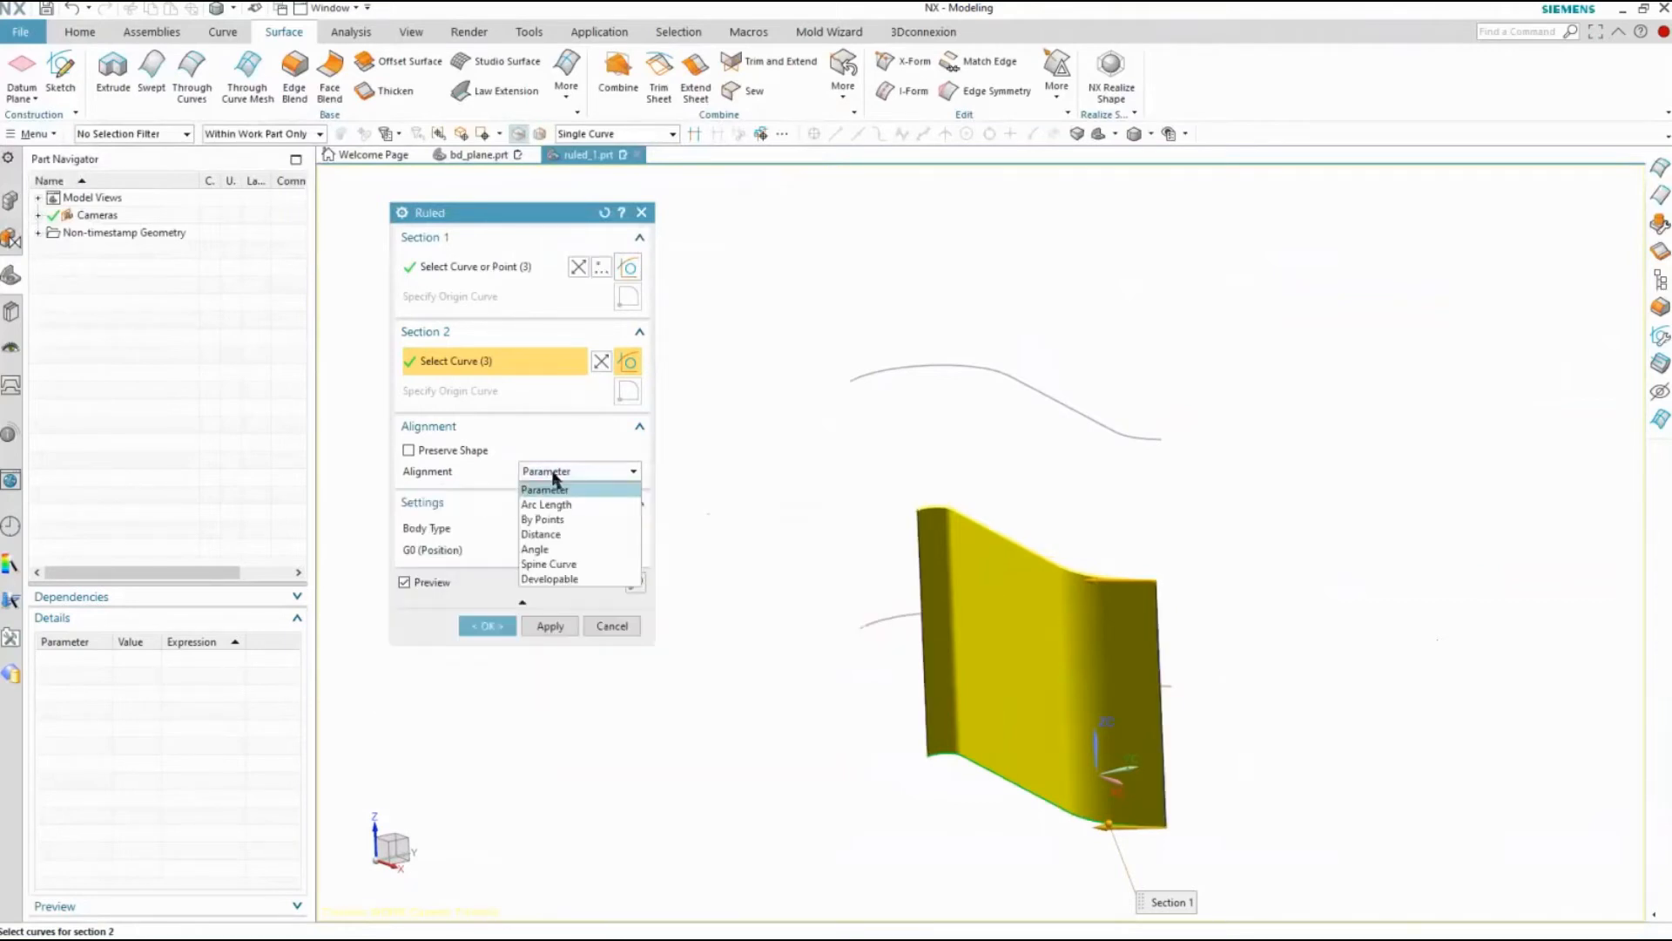
pyautogui.click(559, 520)
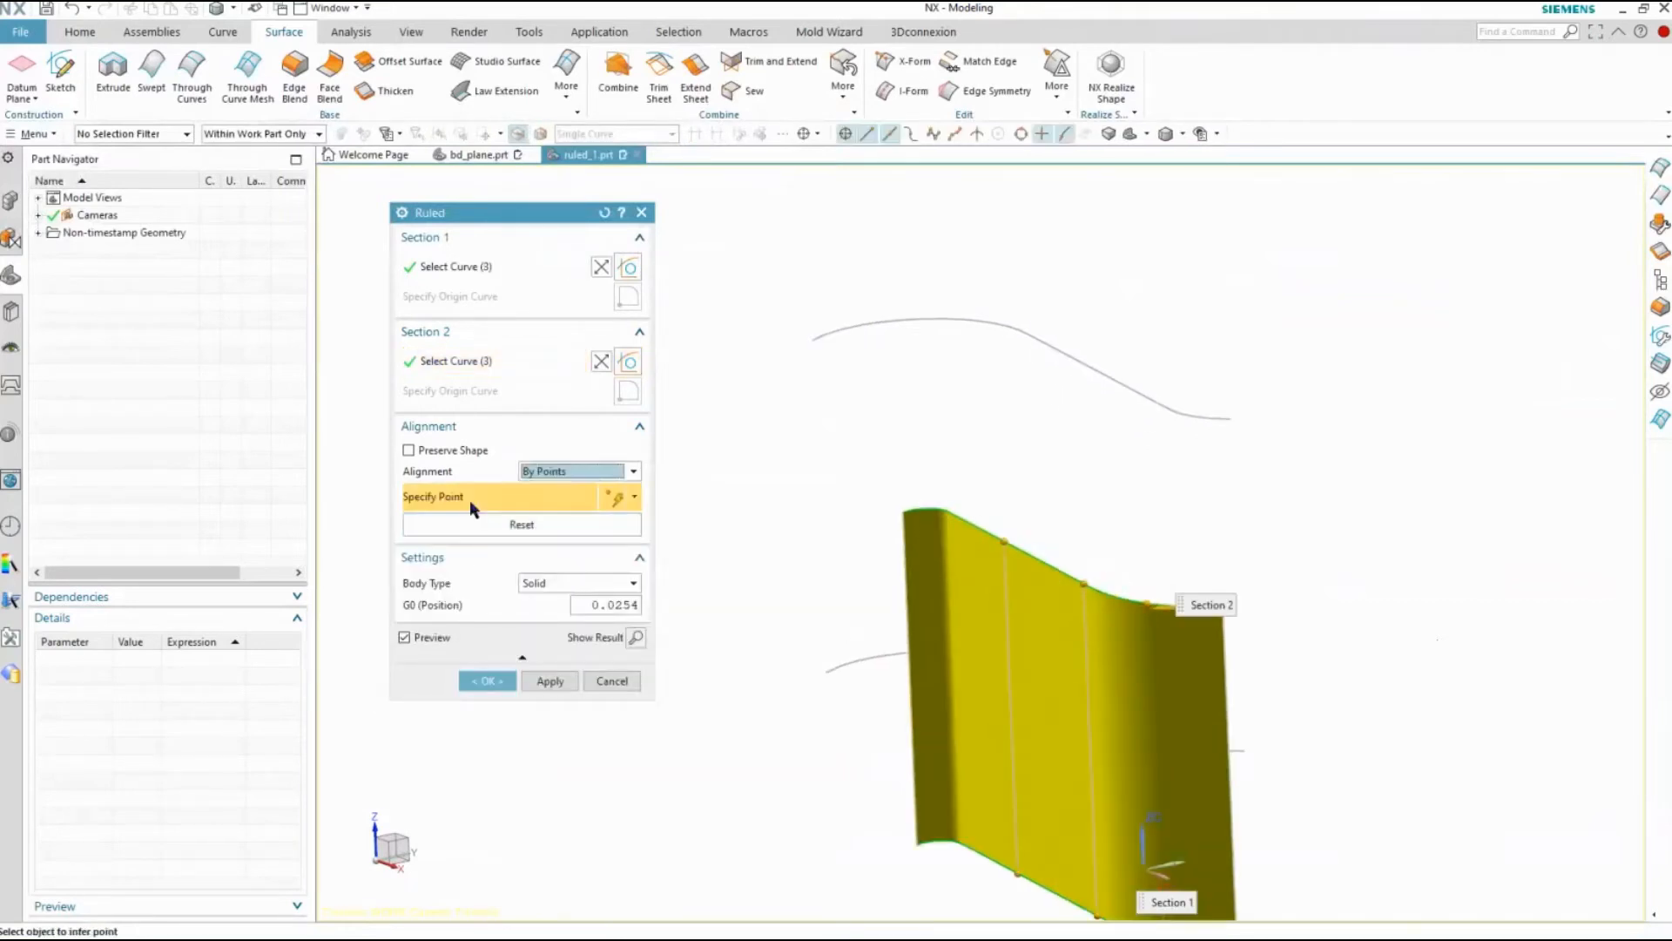
# Add an alignment point near the far end of the Section 2 curve and slide its two ends along the section curves to slant the alignment line
pyautogui.scroll(2, 970, 515)
pyautogui.click(920, 500)
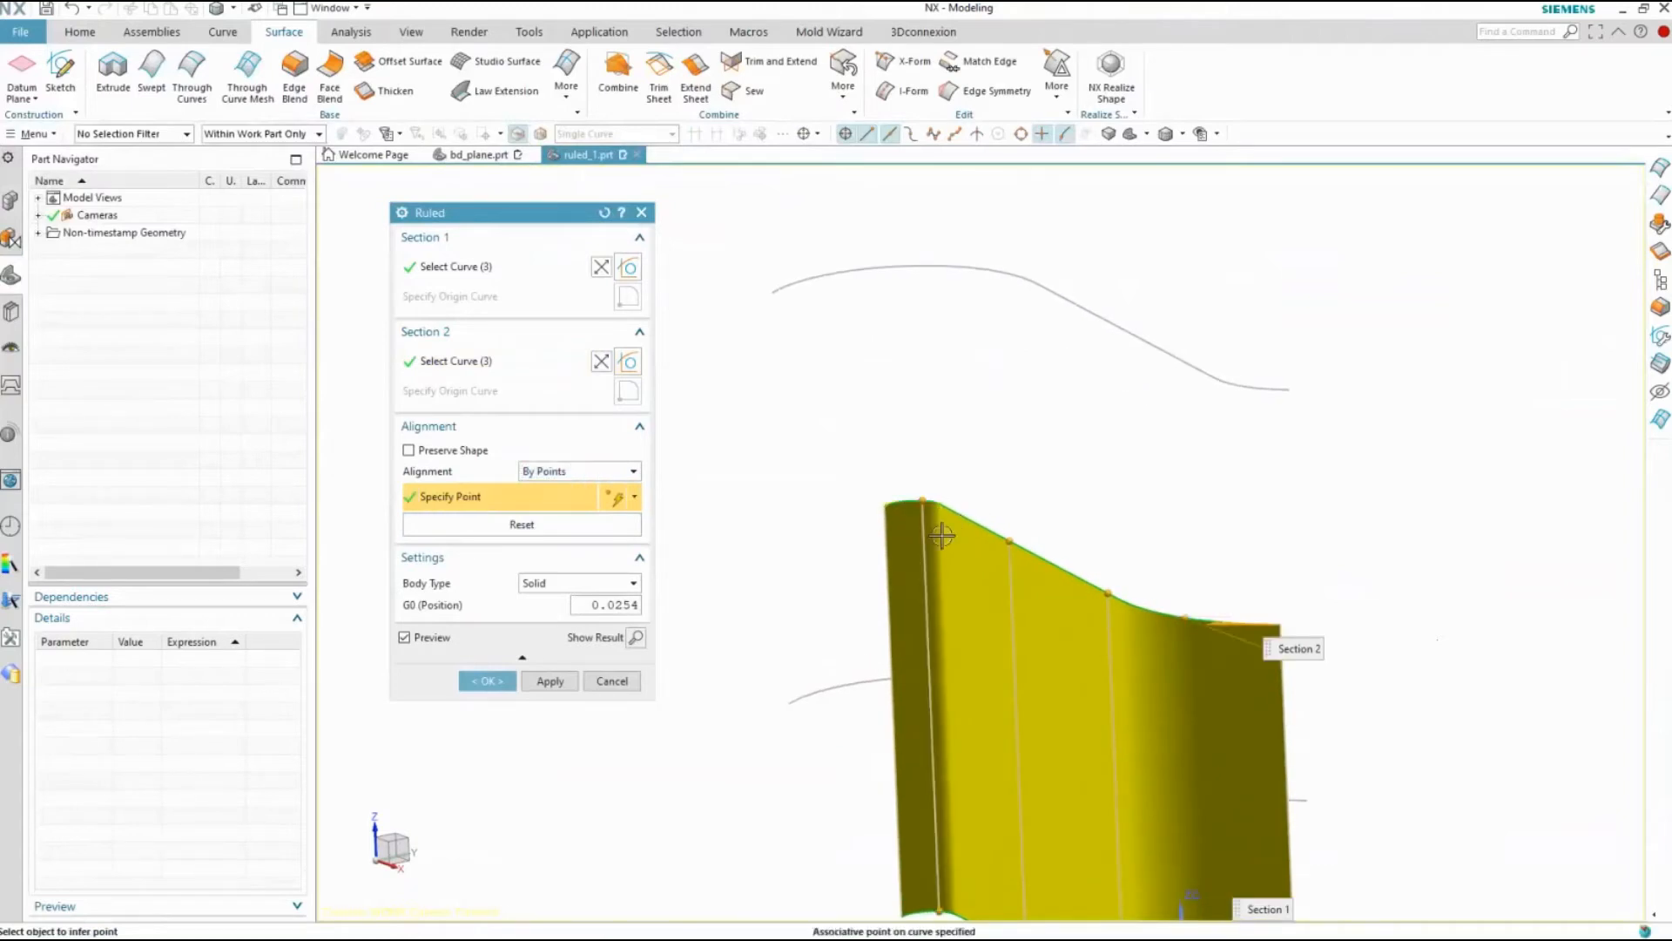
pyautogui.scroll(4, 937, 540)
pyautogui.moveTo(903, 440); pyautogui.dragTo(859, 477)
pyautogui.scroll(-6, 906, 588)
pyautogui.scroll(6, 931, 771)
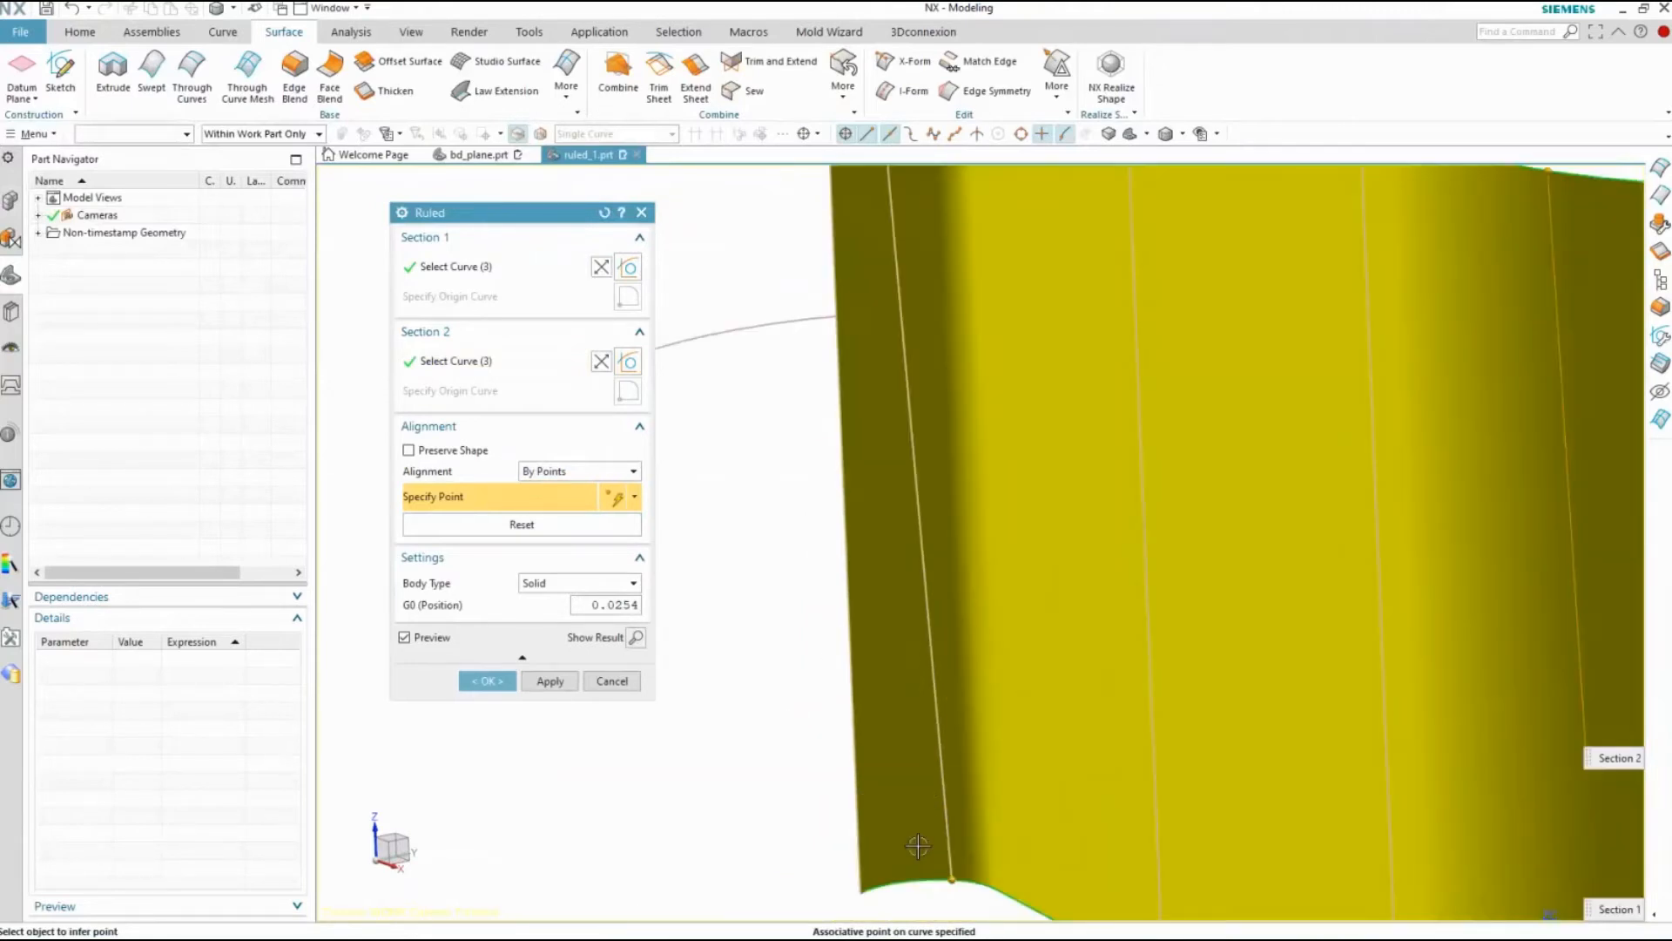
pyautogui.moveTo(952, 882); pyautogui.dragTo(1014, 895)
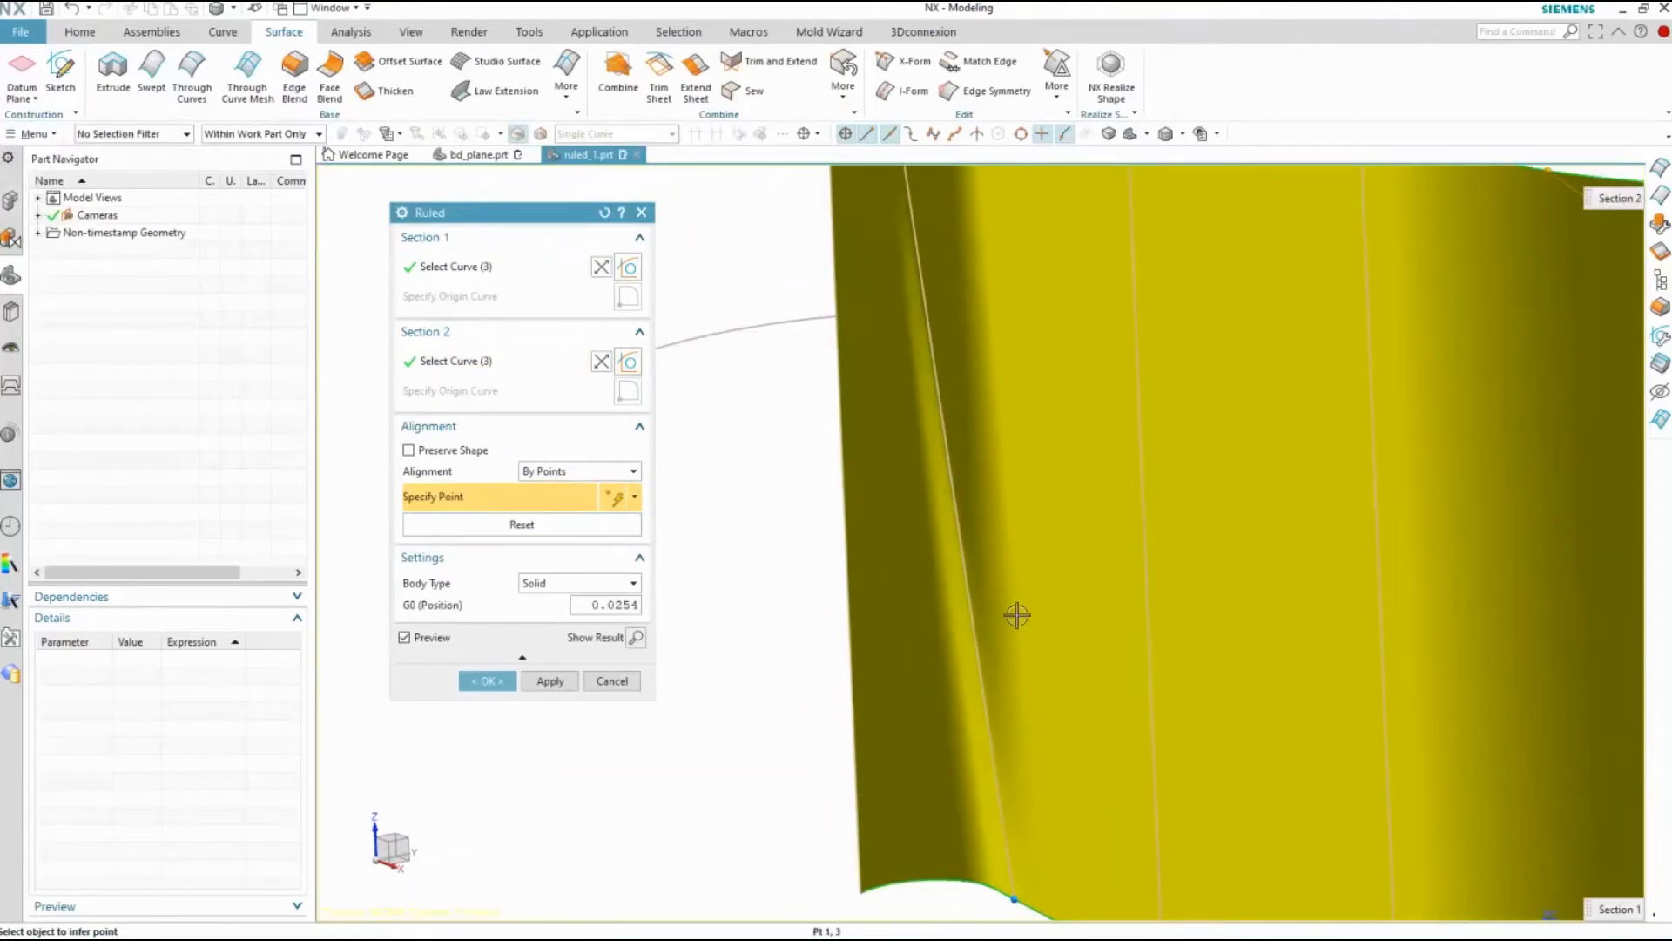
# Choose Solid as the body type and create the ruled surface
pyautogui.scroll(-5, 1017, 615)
pyautogui.moveTo(998, 576); pyautogui.dragTo(936, 611, button='middle')
pyautogui.click(565, 585)
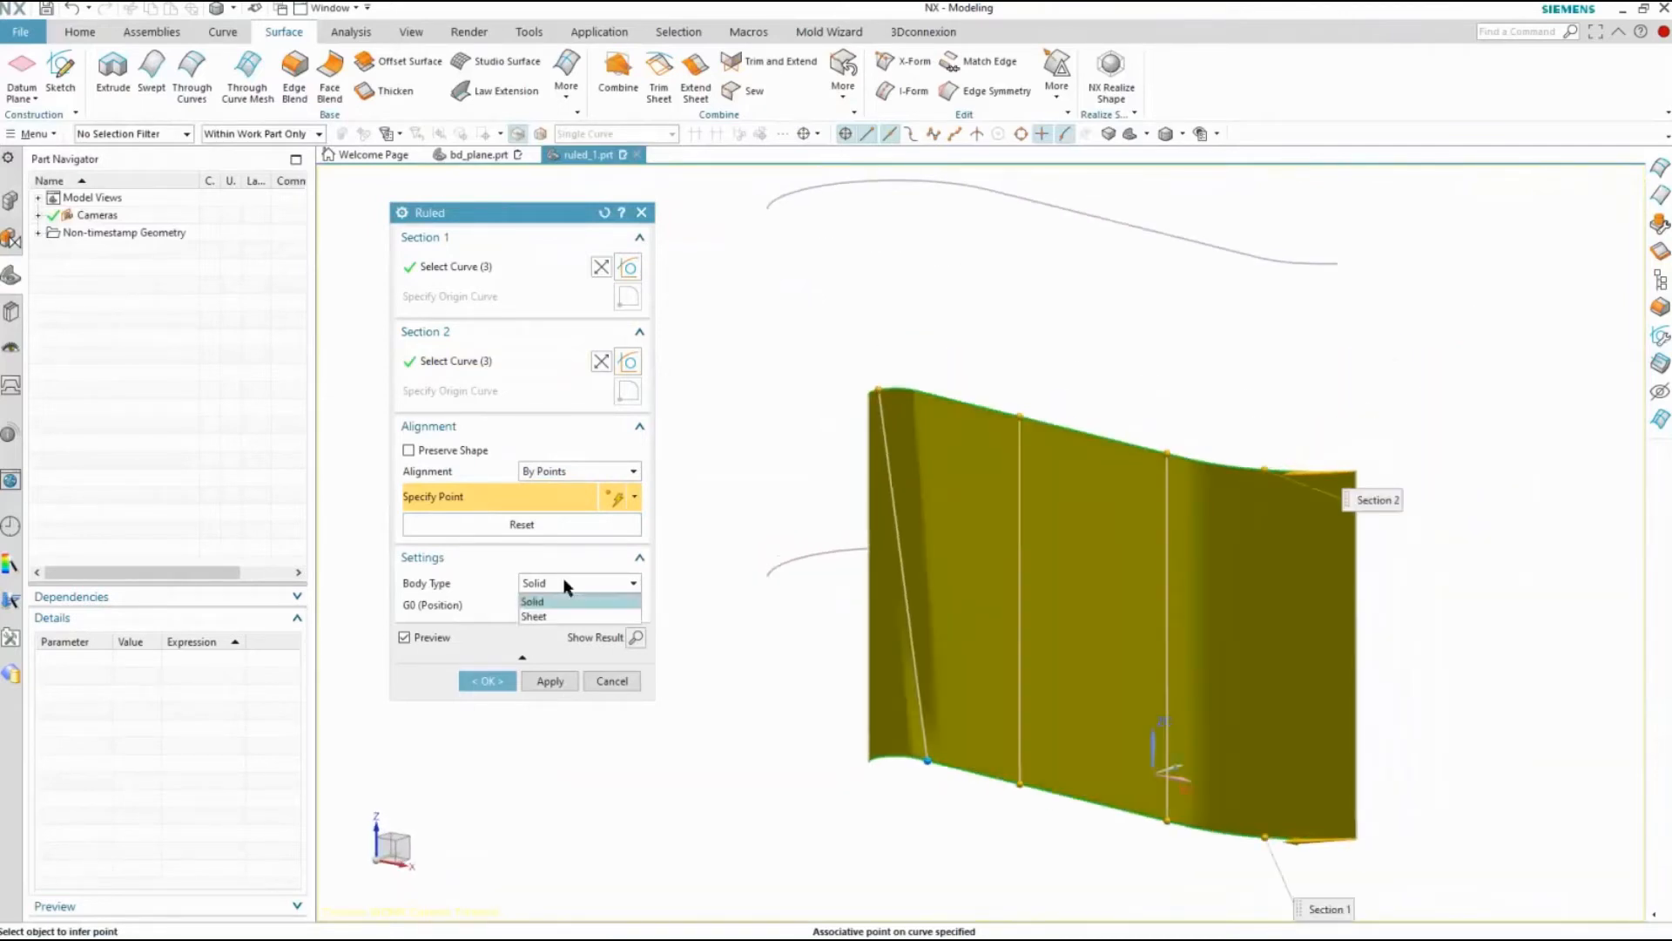
pyautogui.click(545, 600)
pyautogui.click(487, 681)
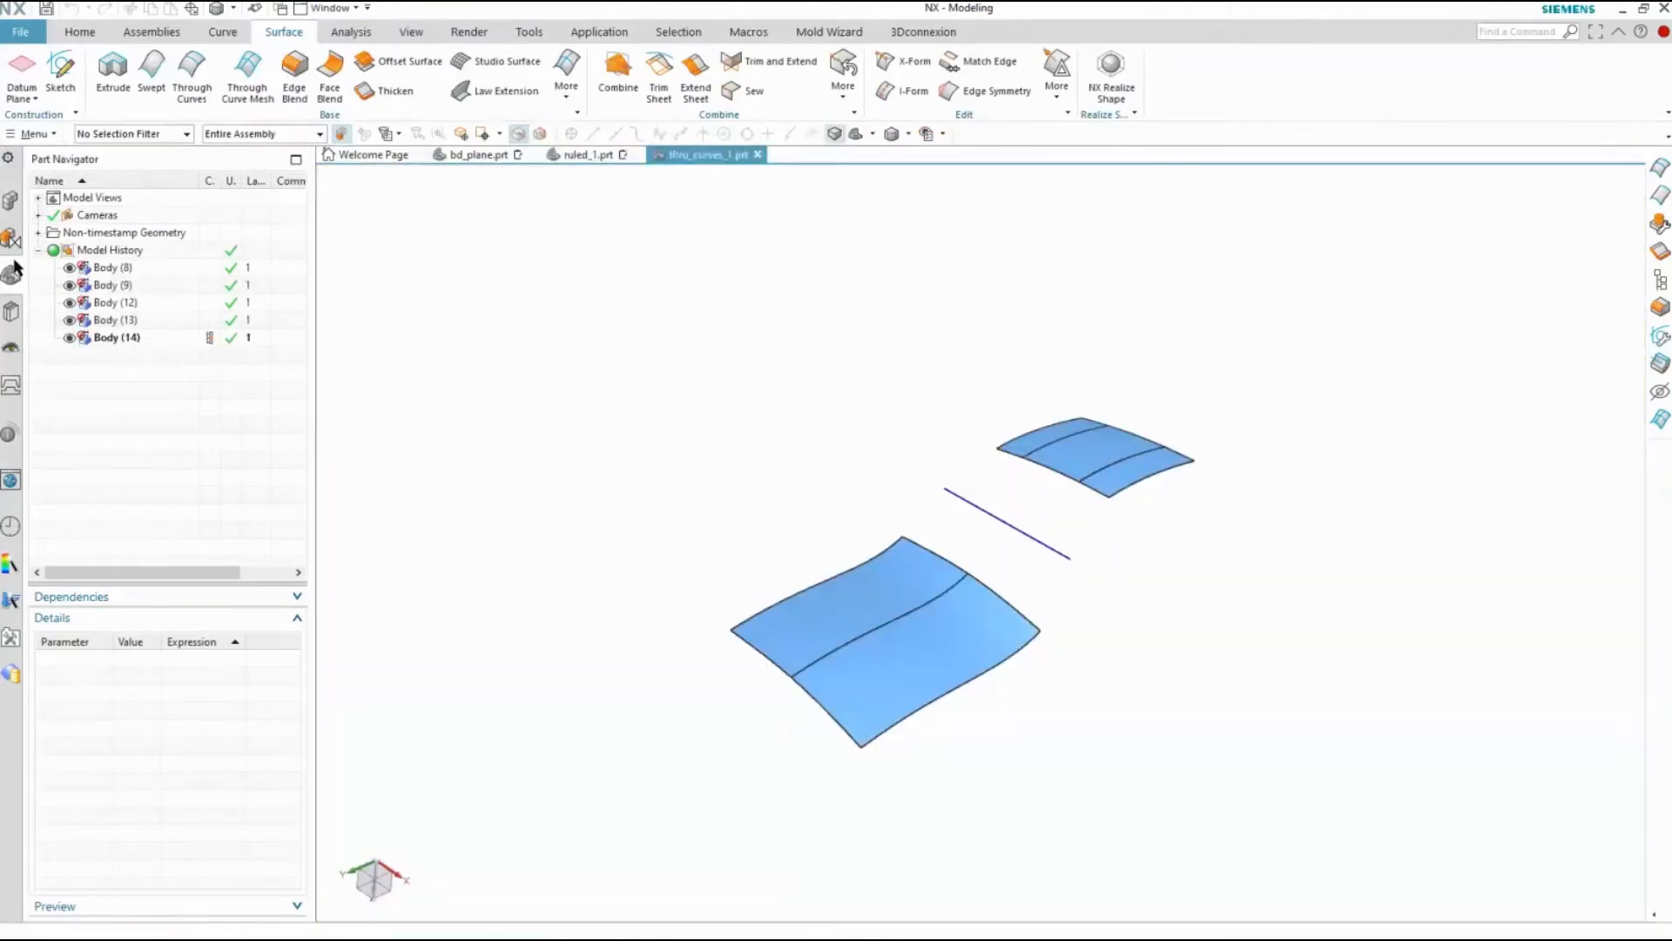
# Start a Through Curves surface in thru_curves_1.prt using the two large-surface edges facing the blue line as the first section
pyautogui.click(192, 73)
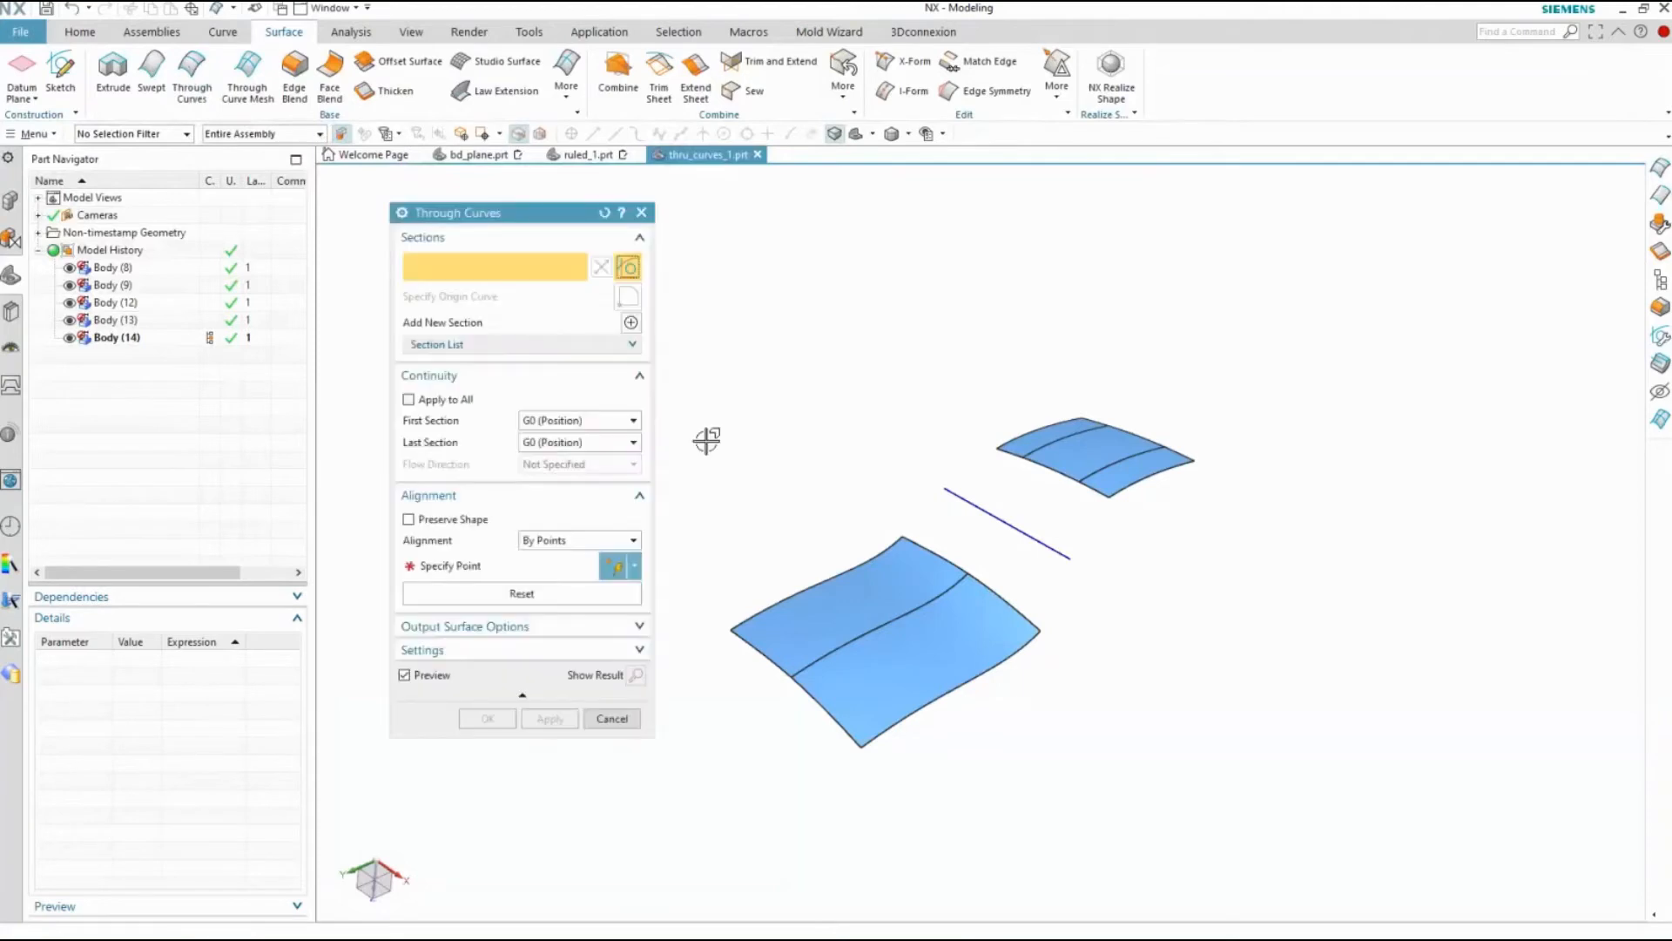
pyautogui.click(1002, 591)
pyautogui.click(957, 565)
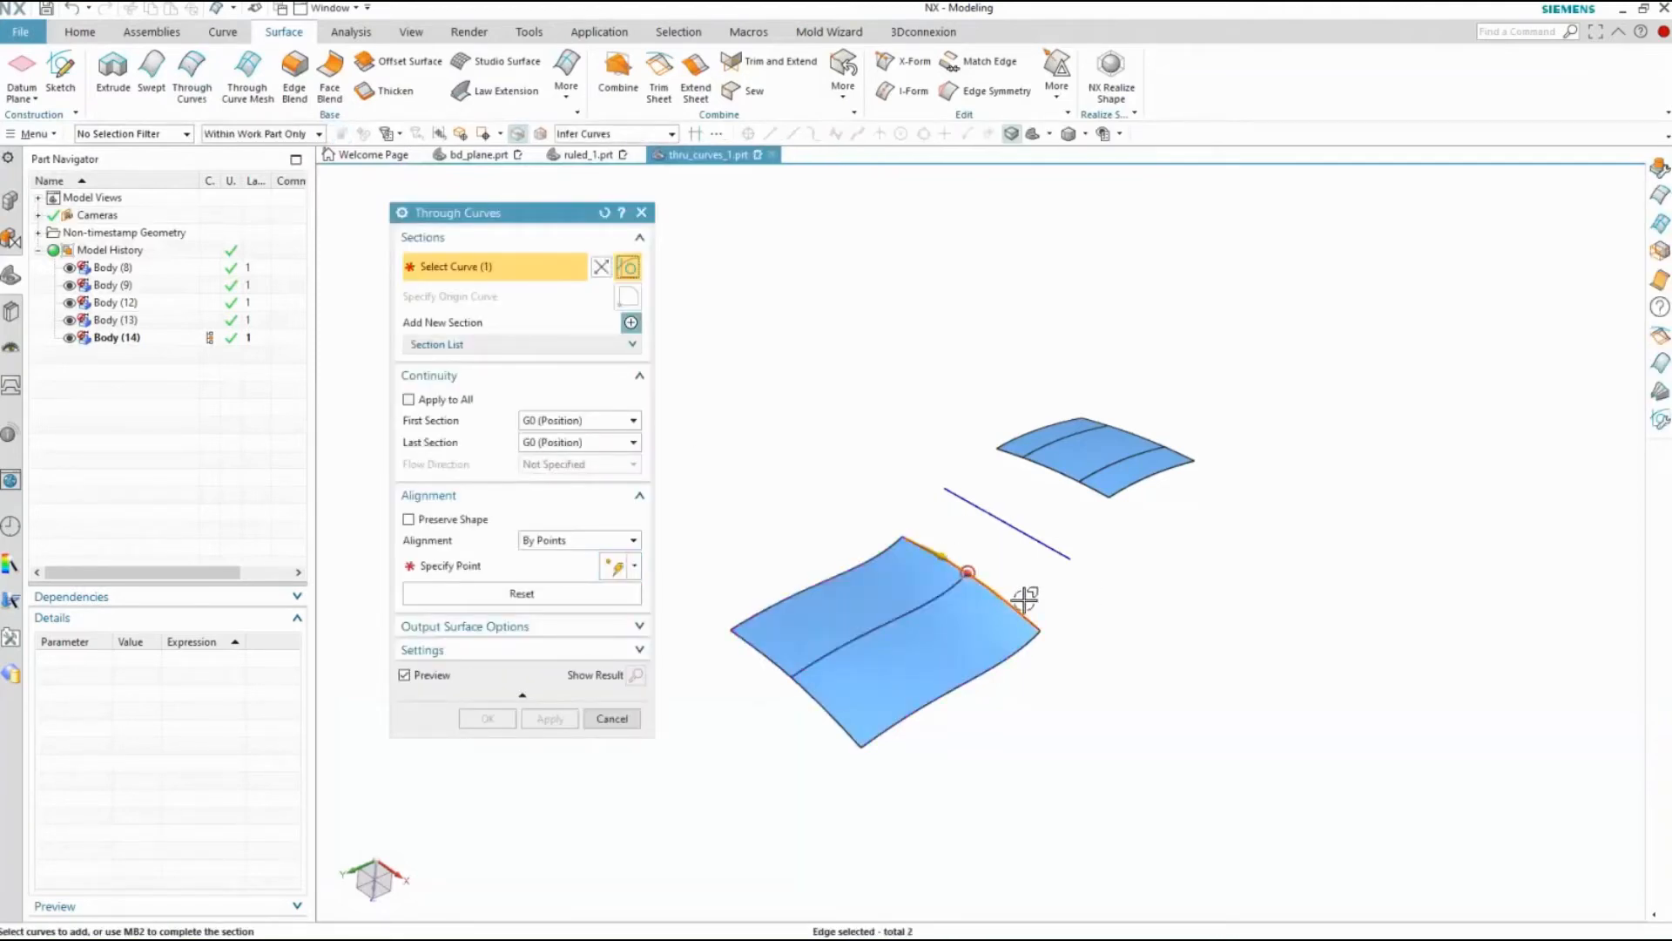
# Add the straight blue line between the two surfaces as the second section and complete that section
pyautogui.scroll(2, 1025, 598)
pyautogui.scroll(1, 1024, 597)
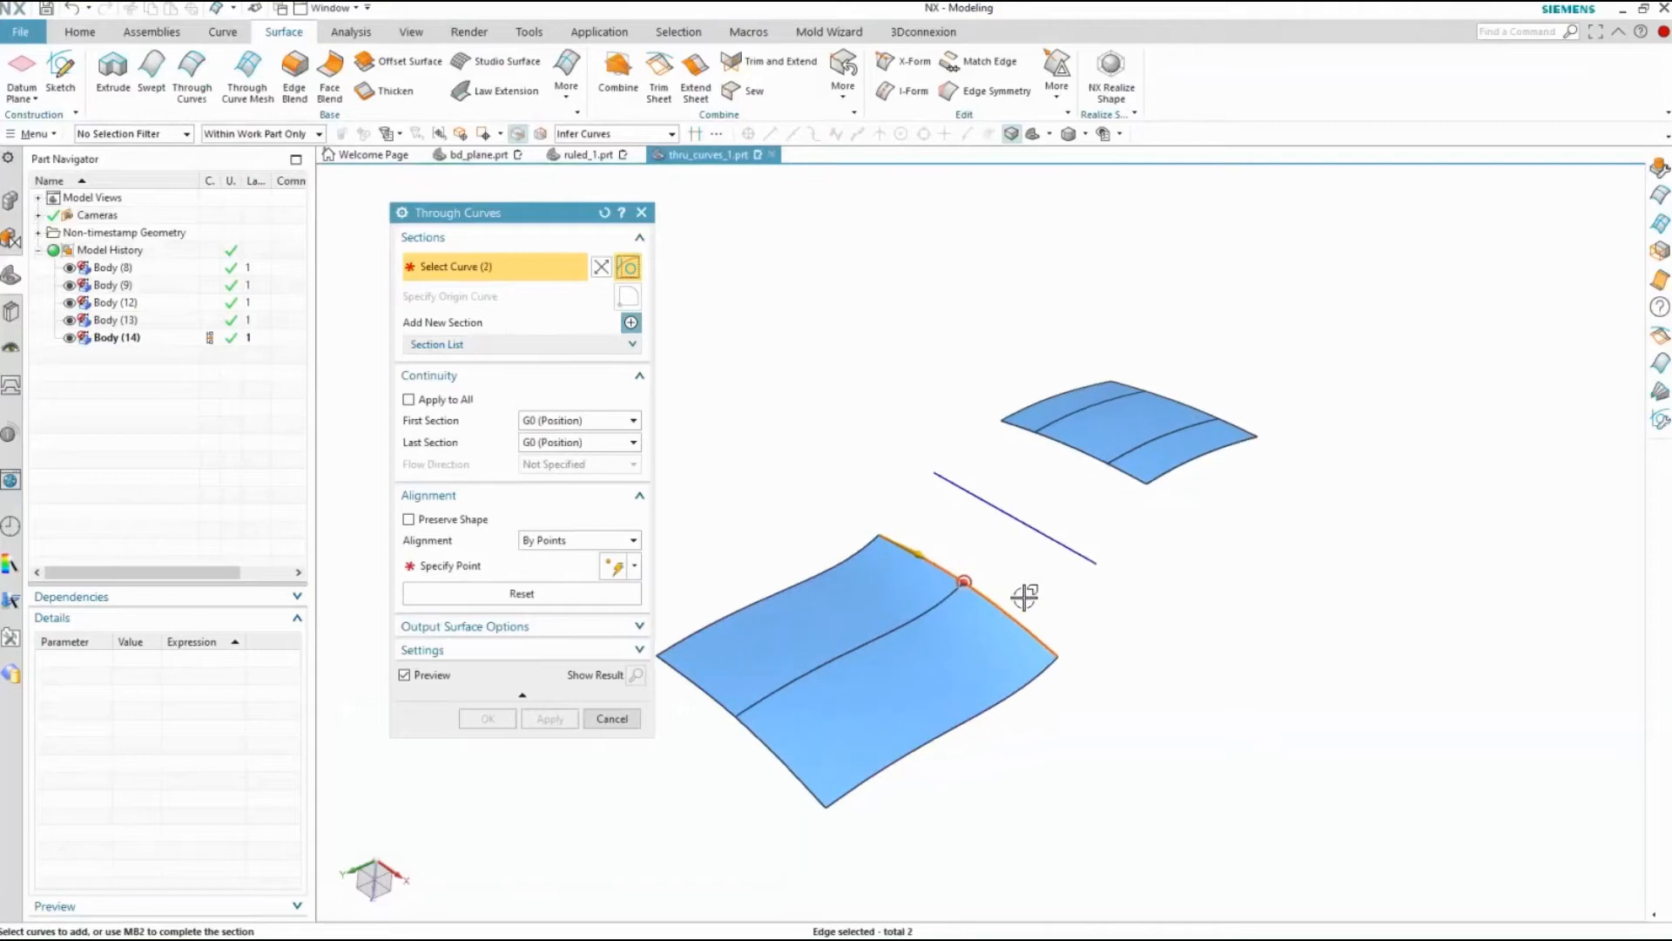
pyautogui.click(632, 323)
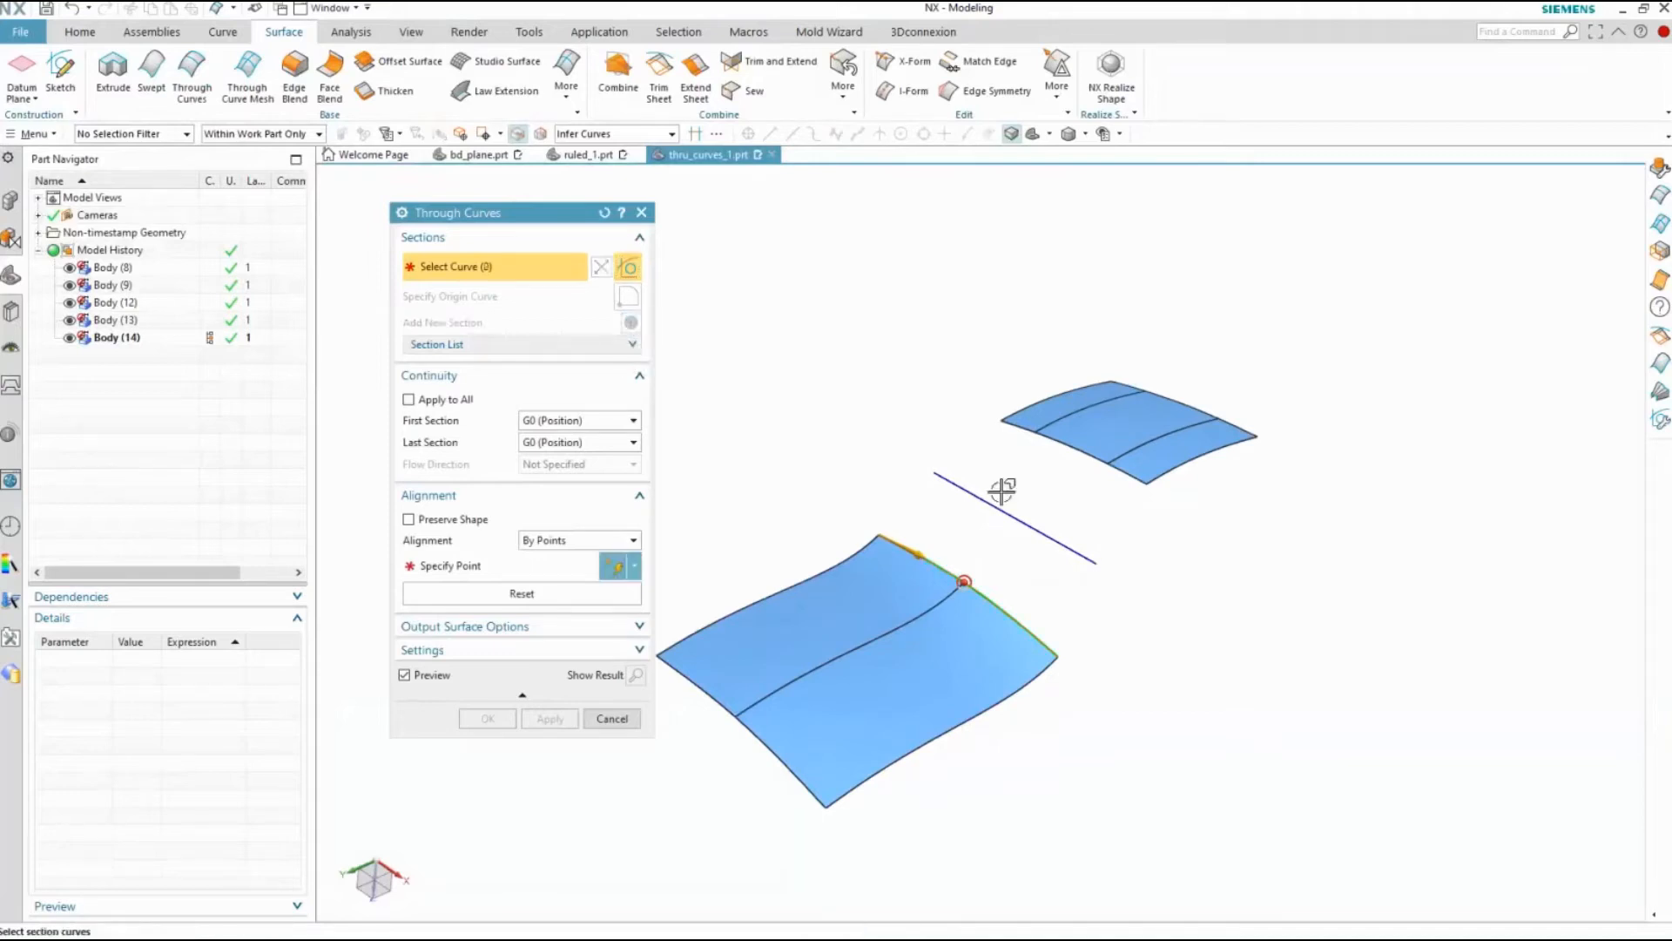
pyautogui.click(967, 494)
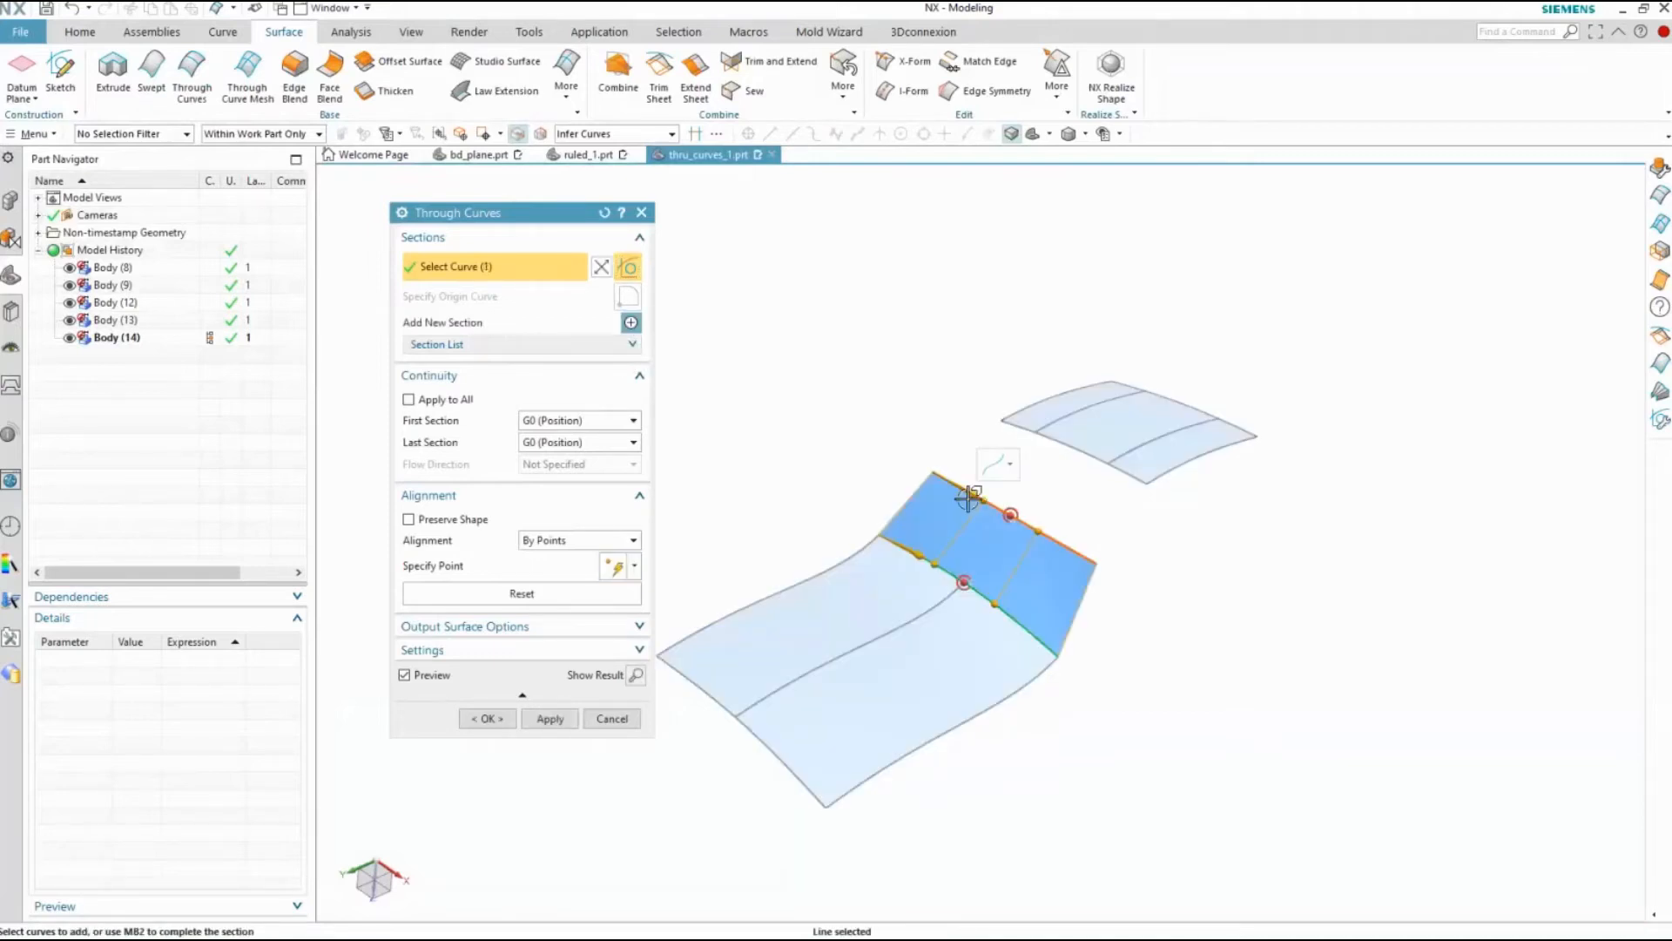
pyautogui.middleClick(830, 400)
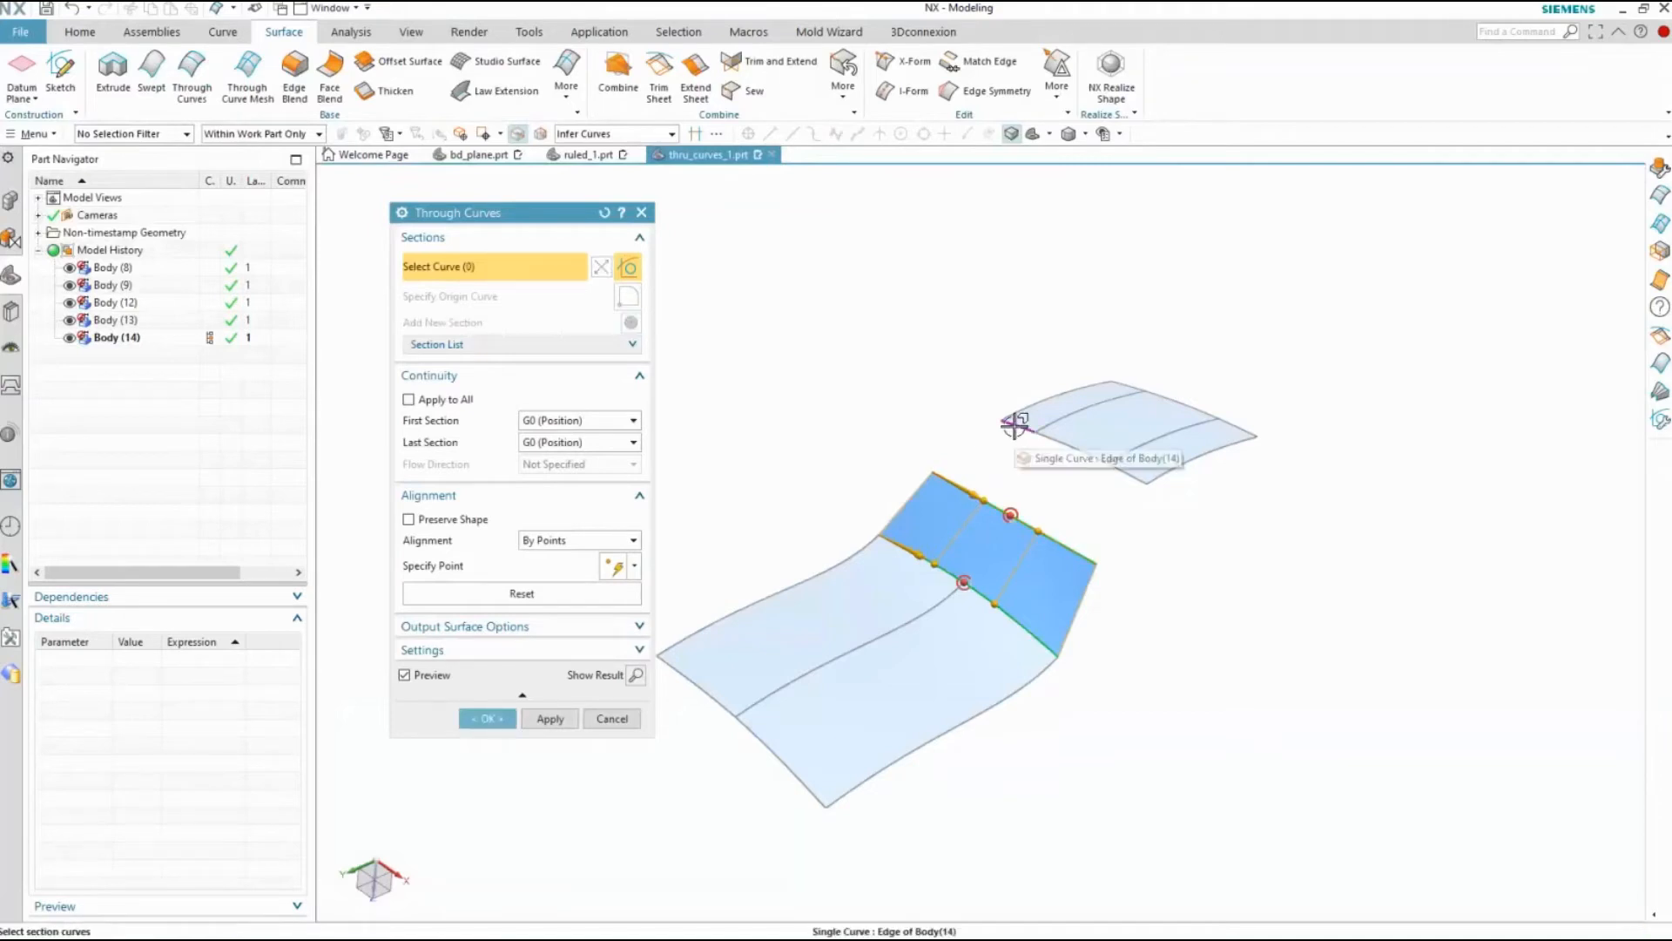
# Add the small surface's edges facing the blue line as the third section and create the Through Curves surface
pyautogui.click(1013, 425)
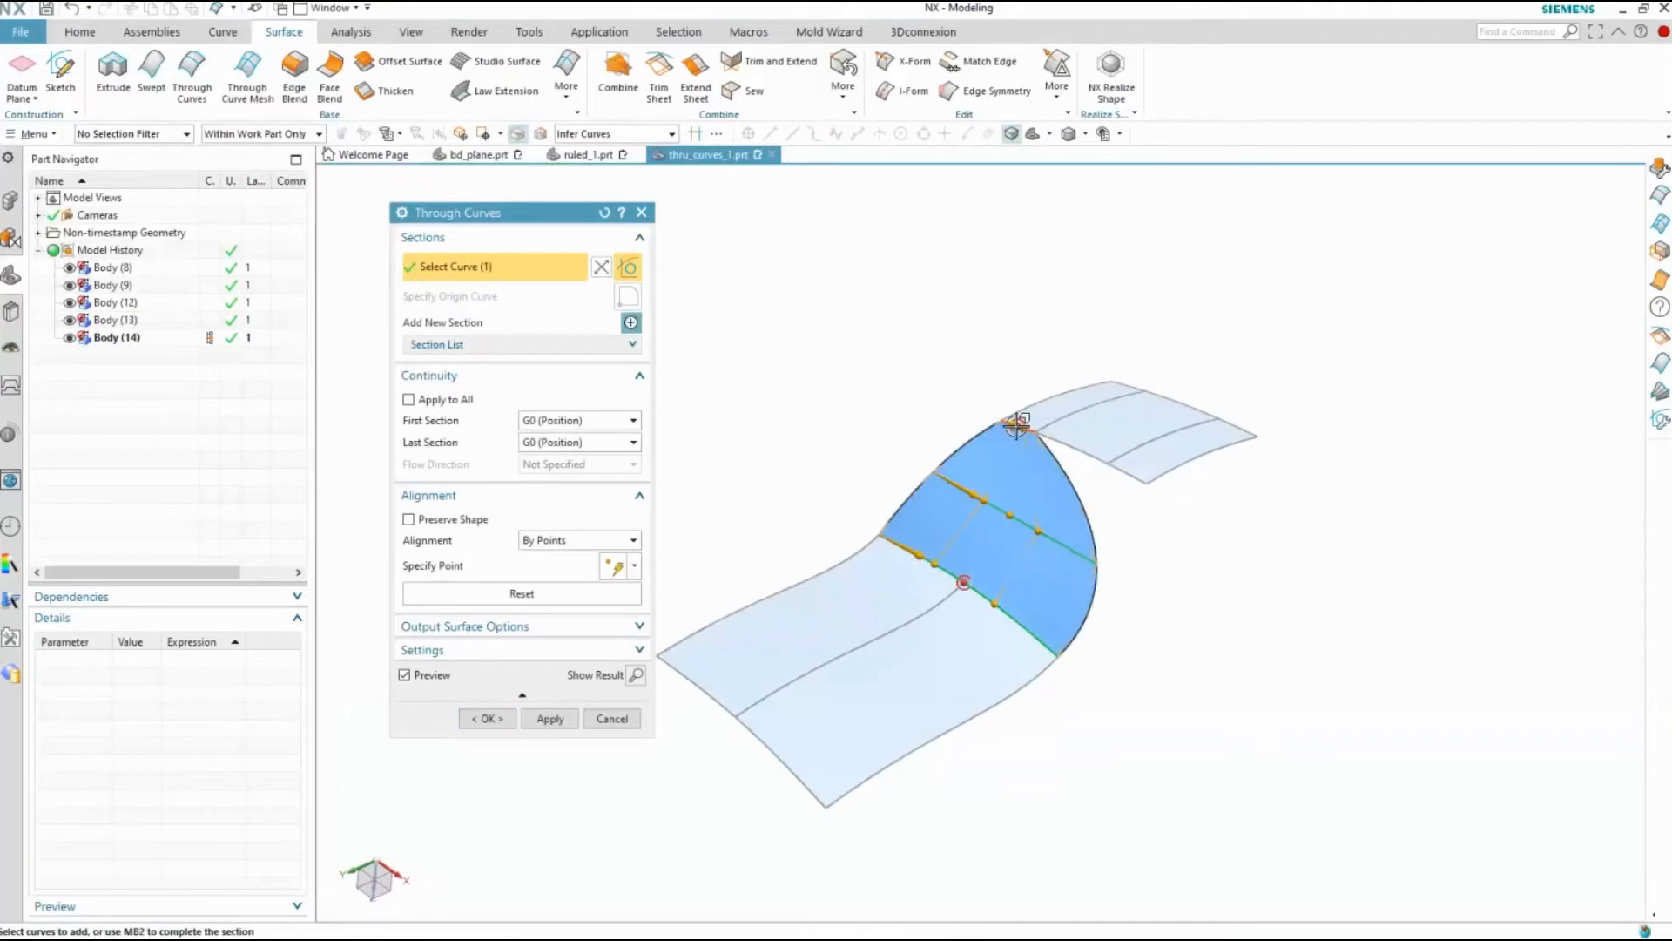
pyautogui.click(1113, 458)
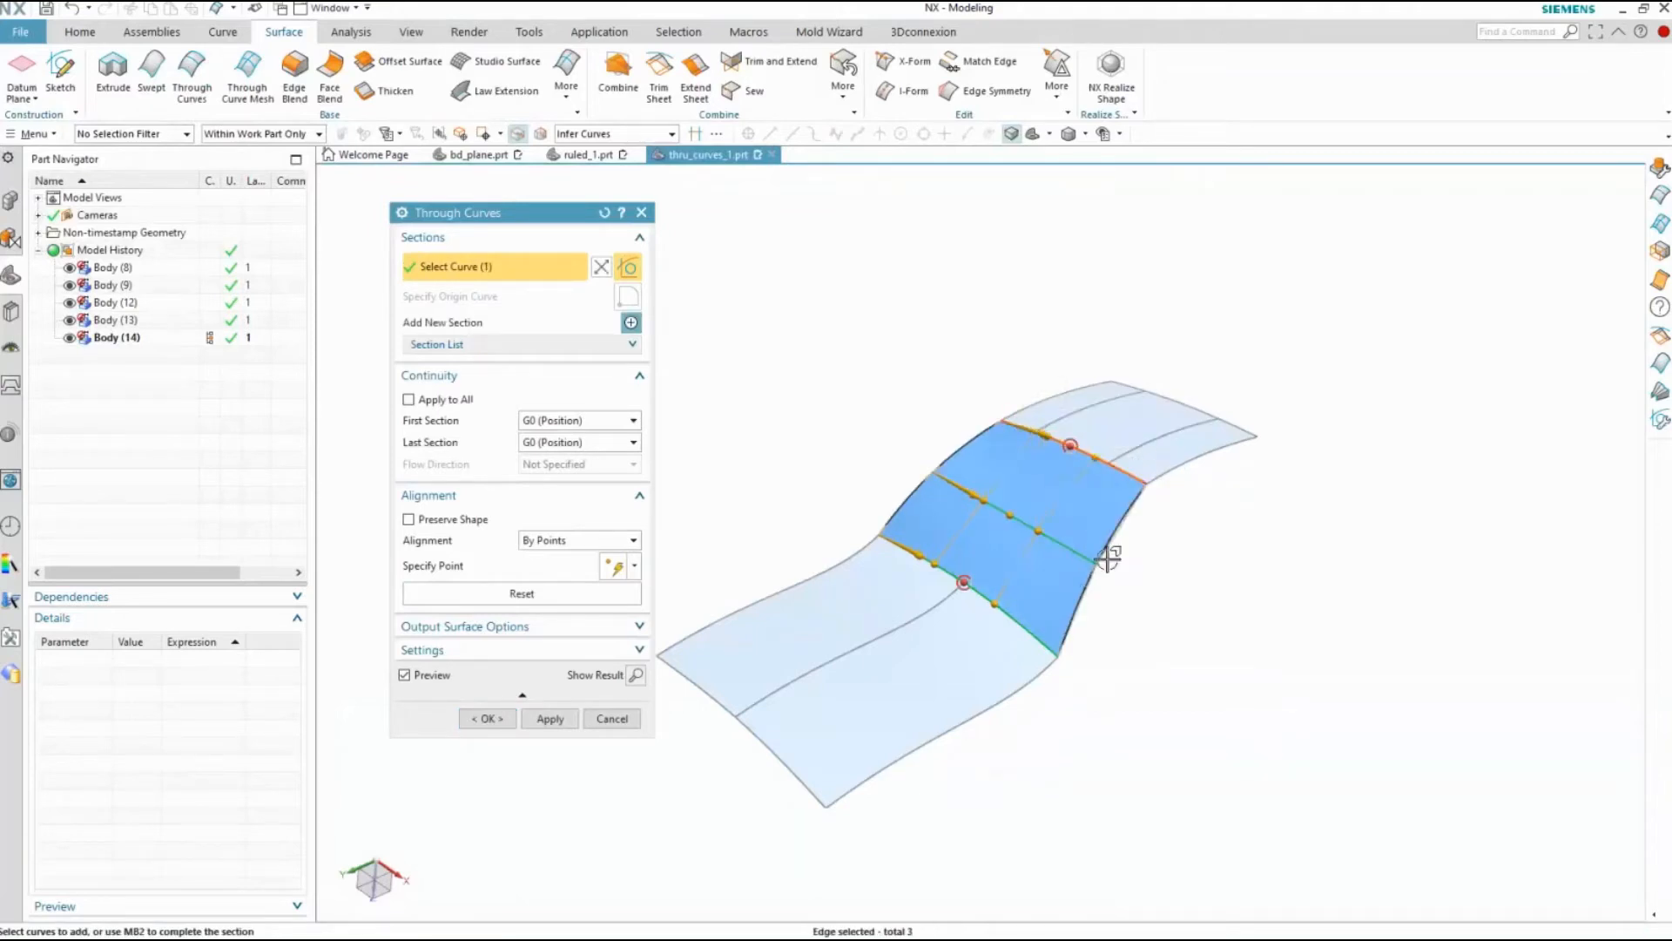
pyautogui.moveTo(1106, 558); pyautogui.dragTo(1102, 554, button='middle')
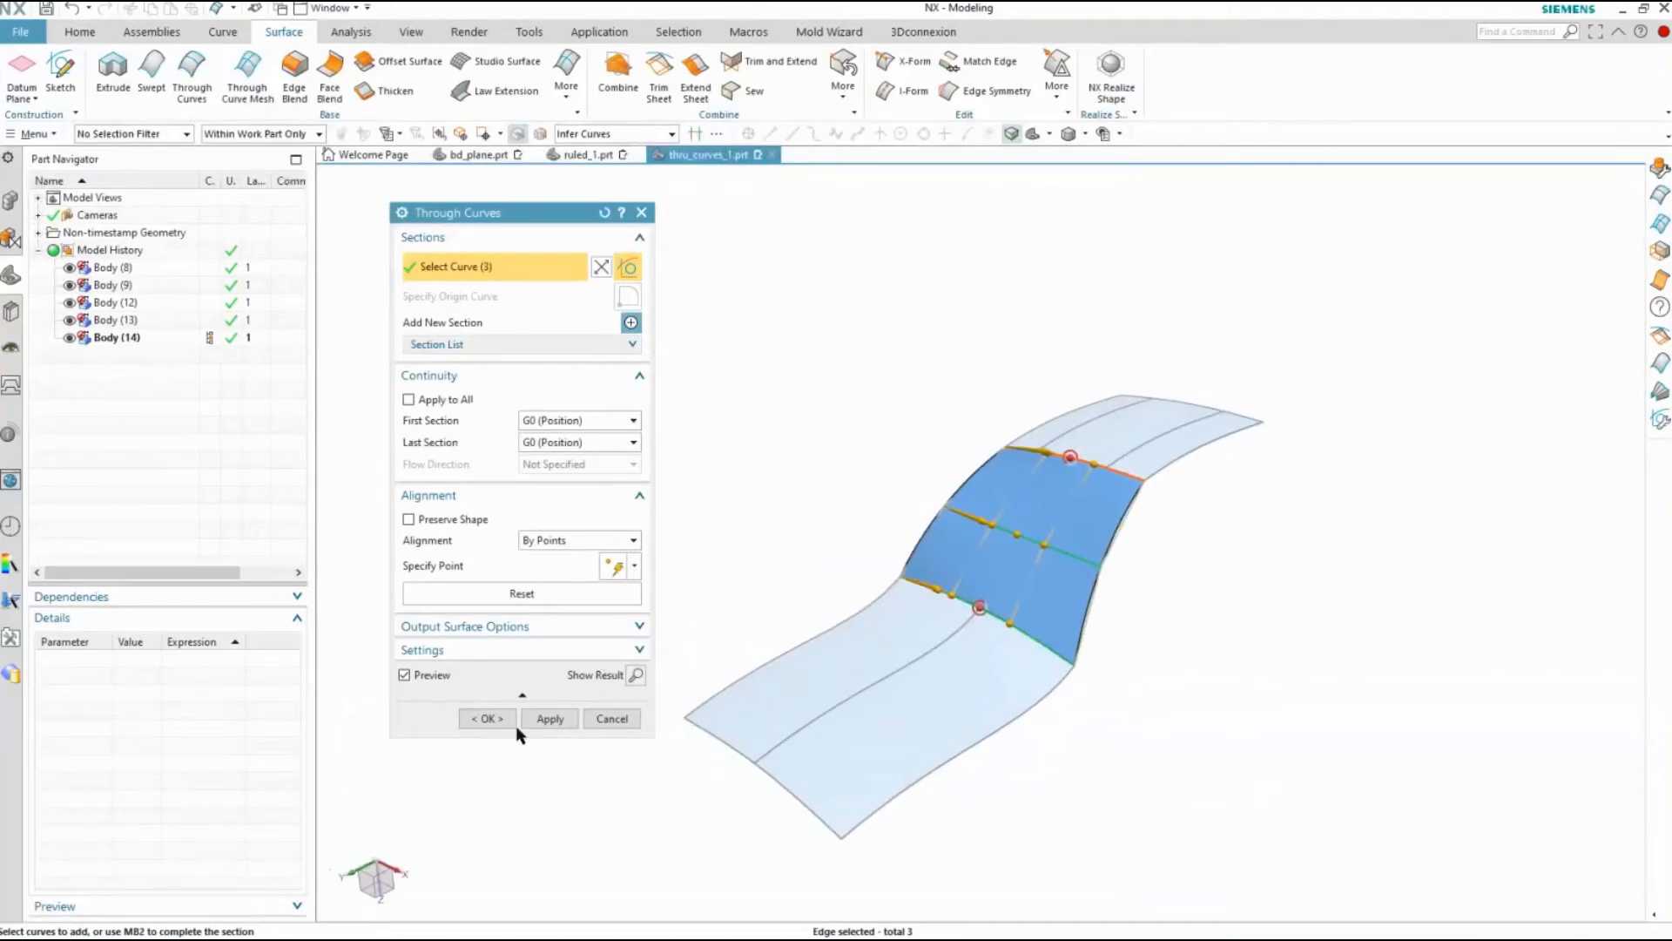
pyautogui.click(485, 718)
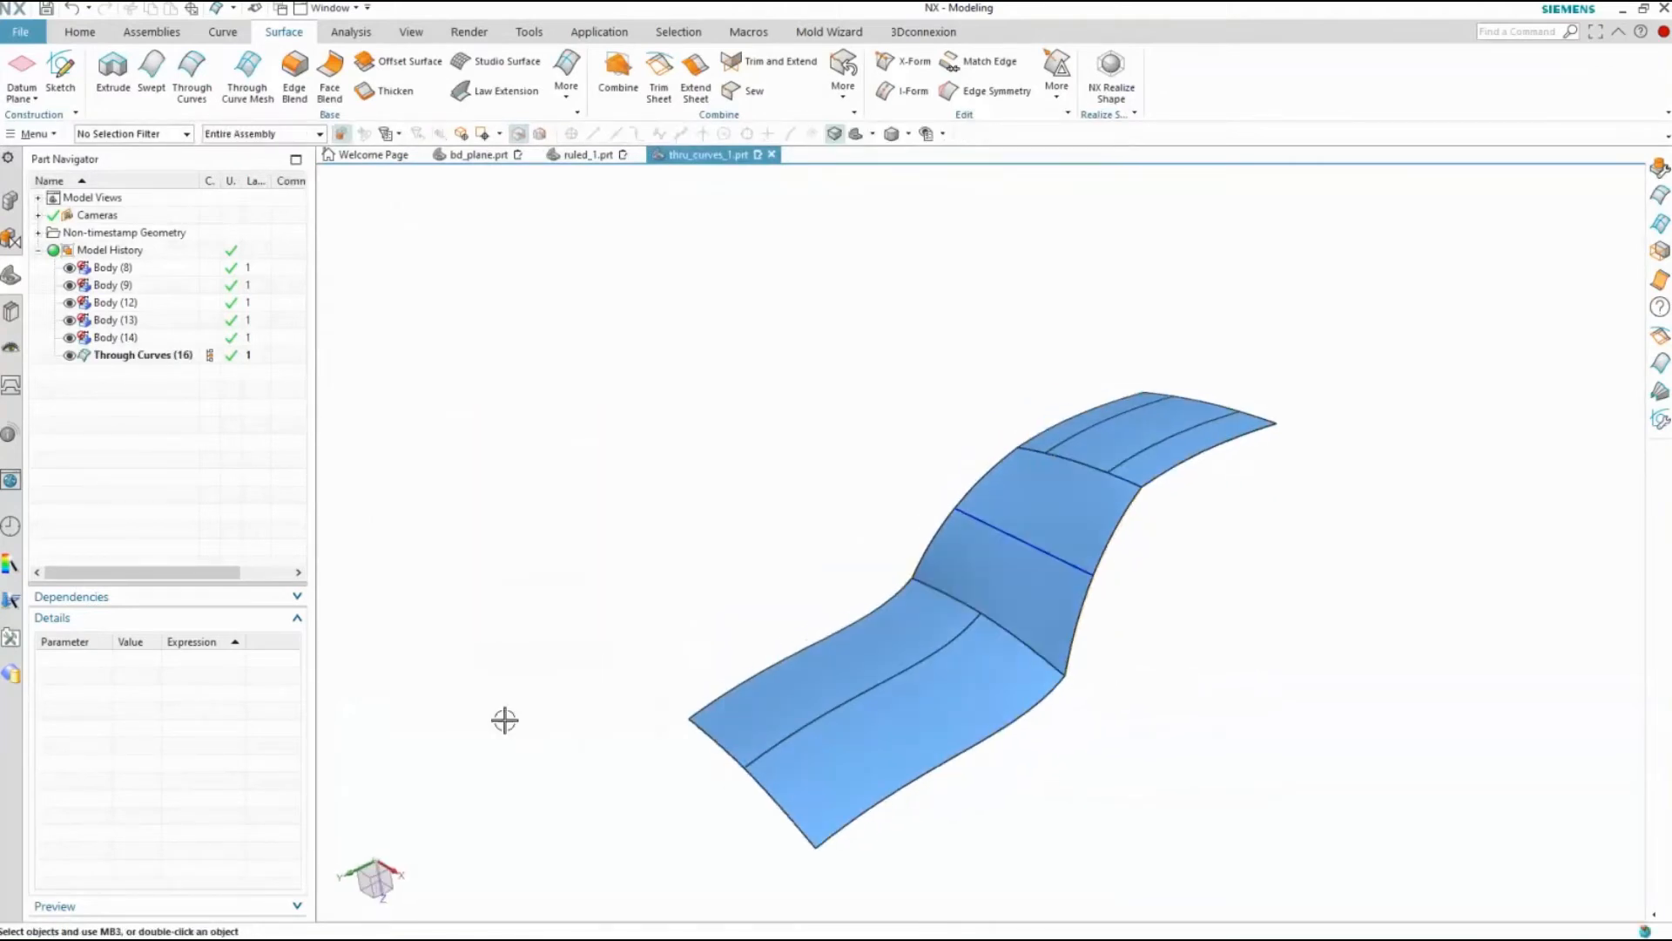
# Reopen the Through Curves surface and set First Section continuity to G1 (Tangent) with both faces of the large surface
pyautogui.doubleClick(139, 354)
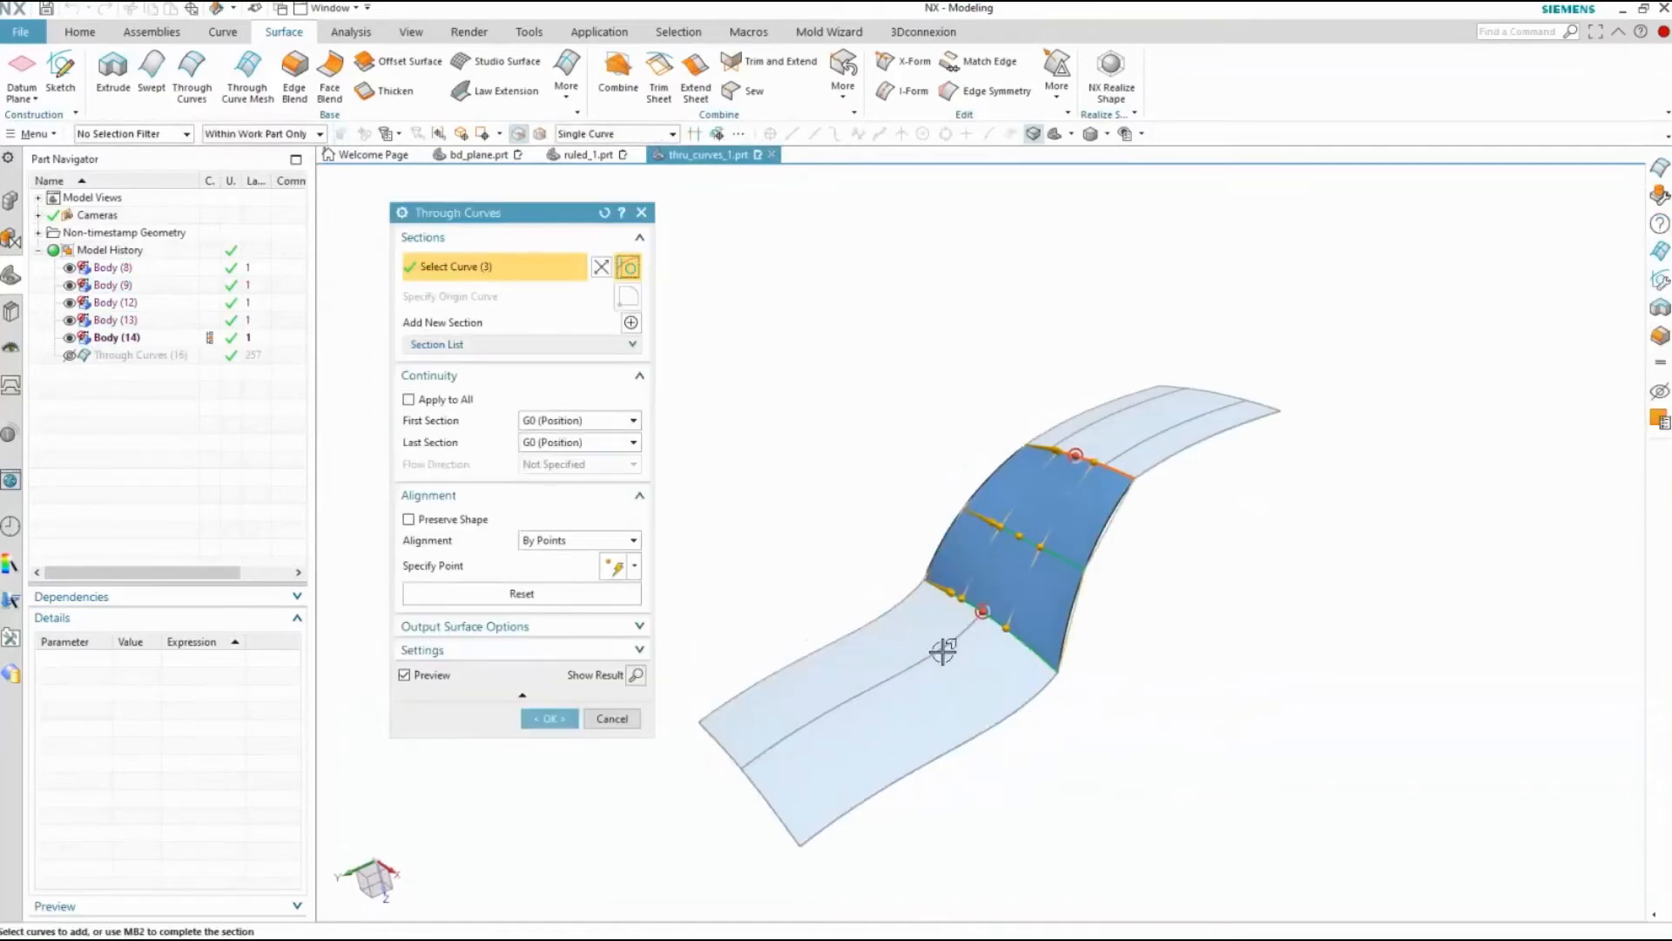
pyautogui.click(540, 420)
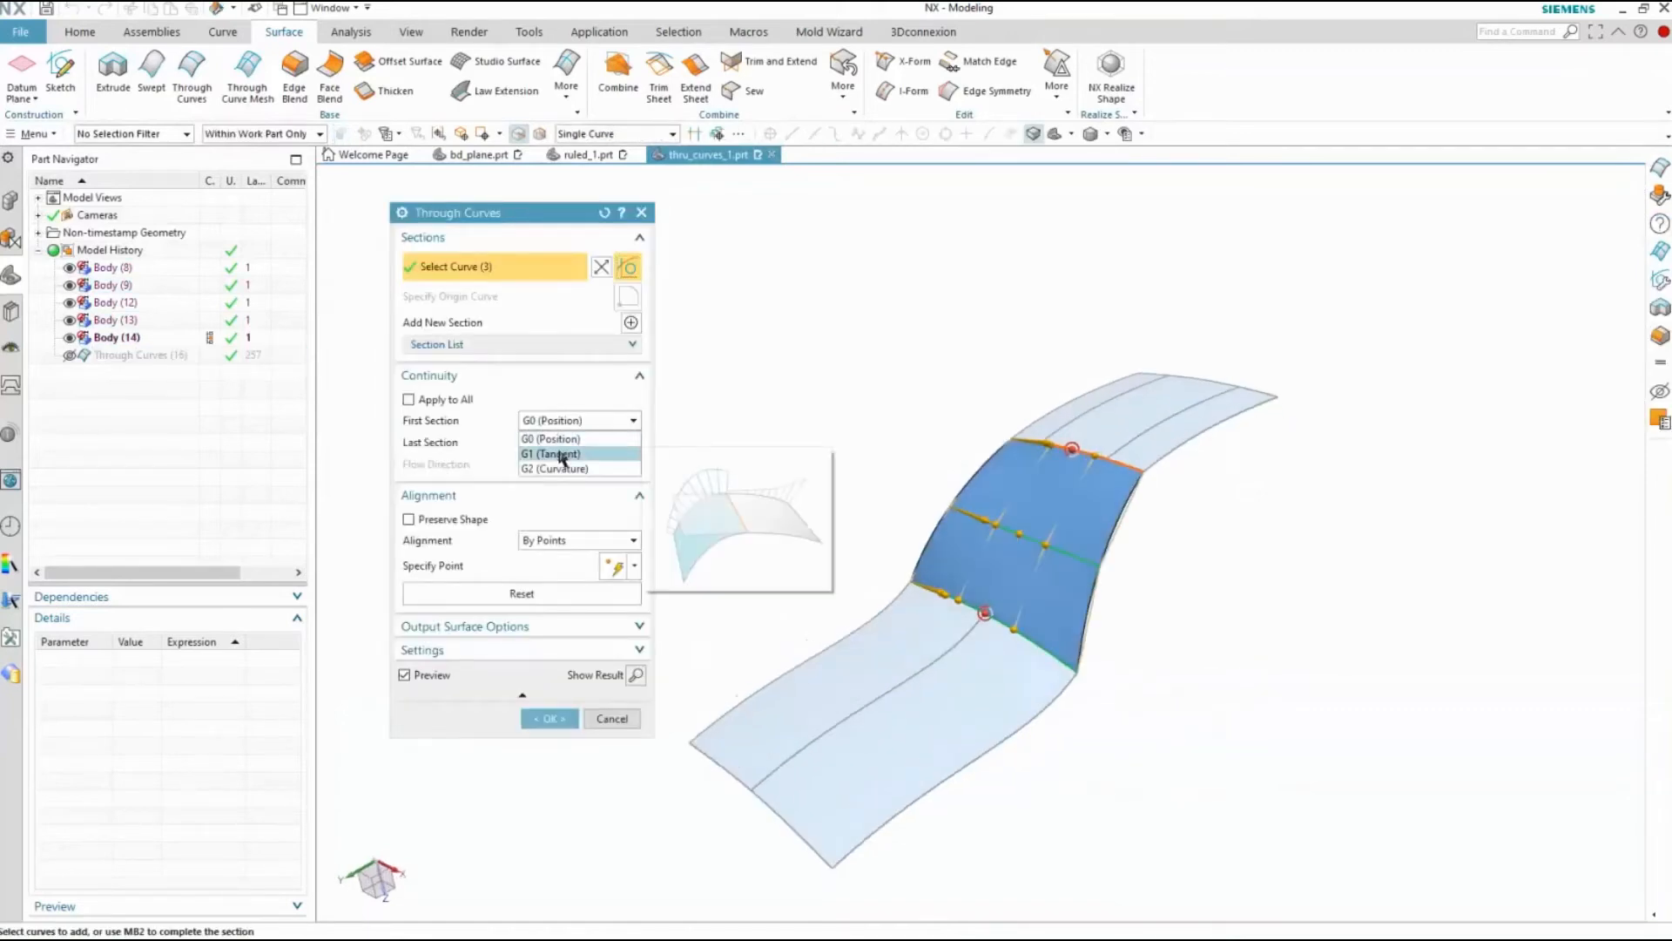
pyautogui.click(549, 451)
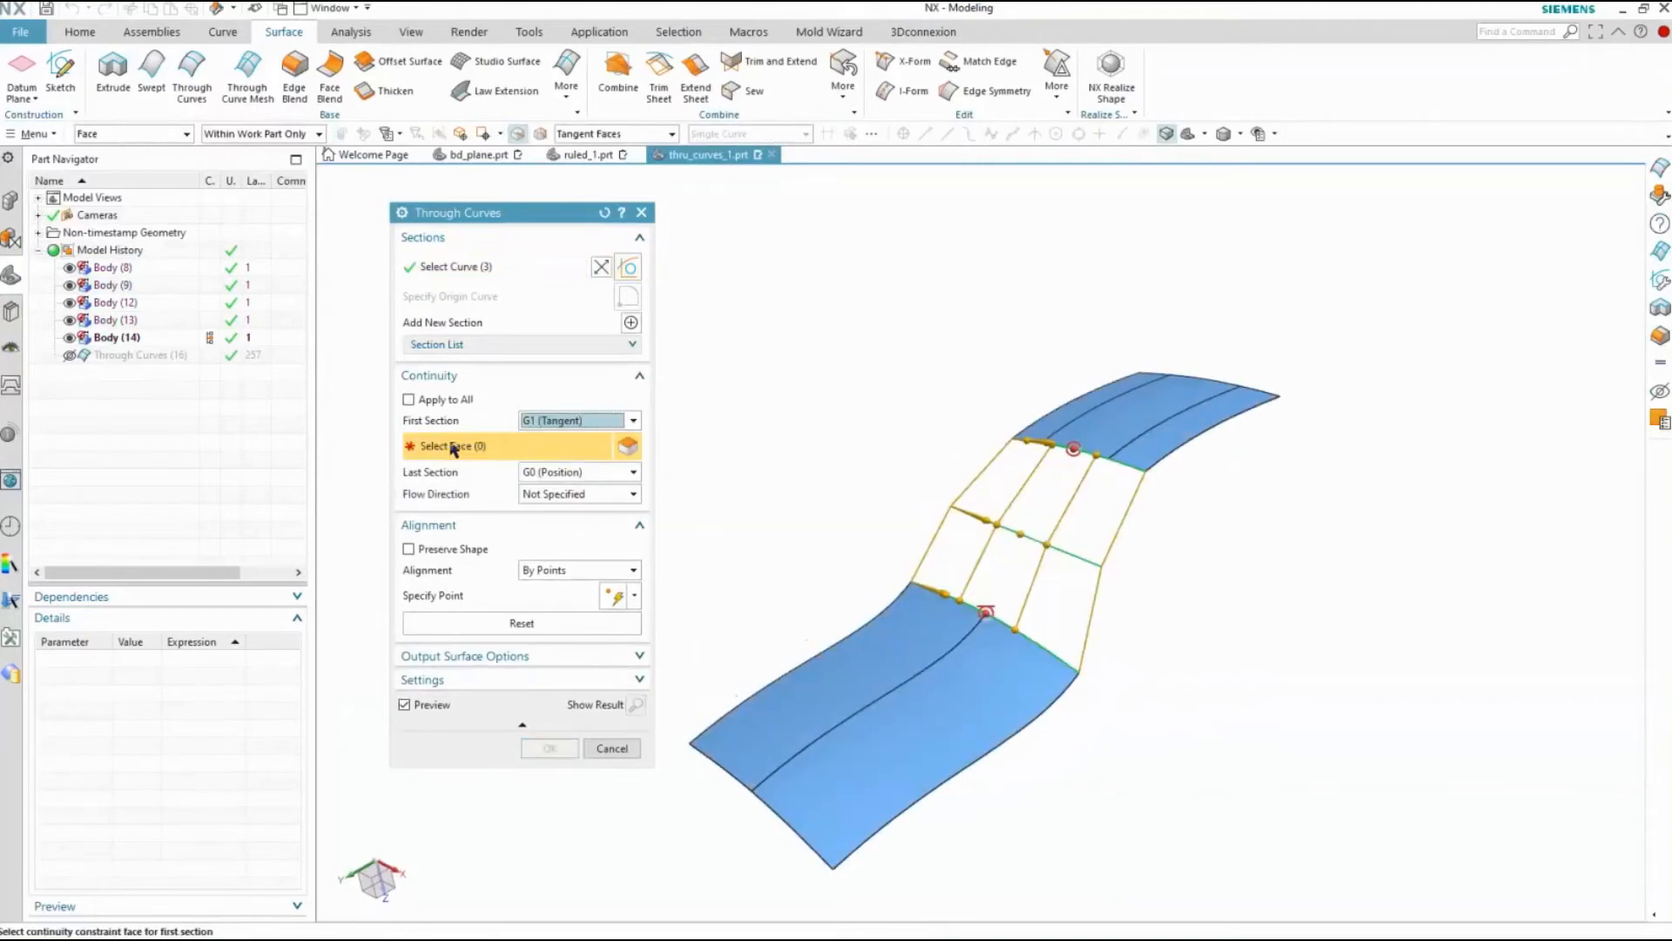
pyautogui.click(913, 629)
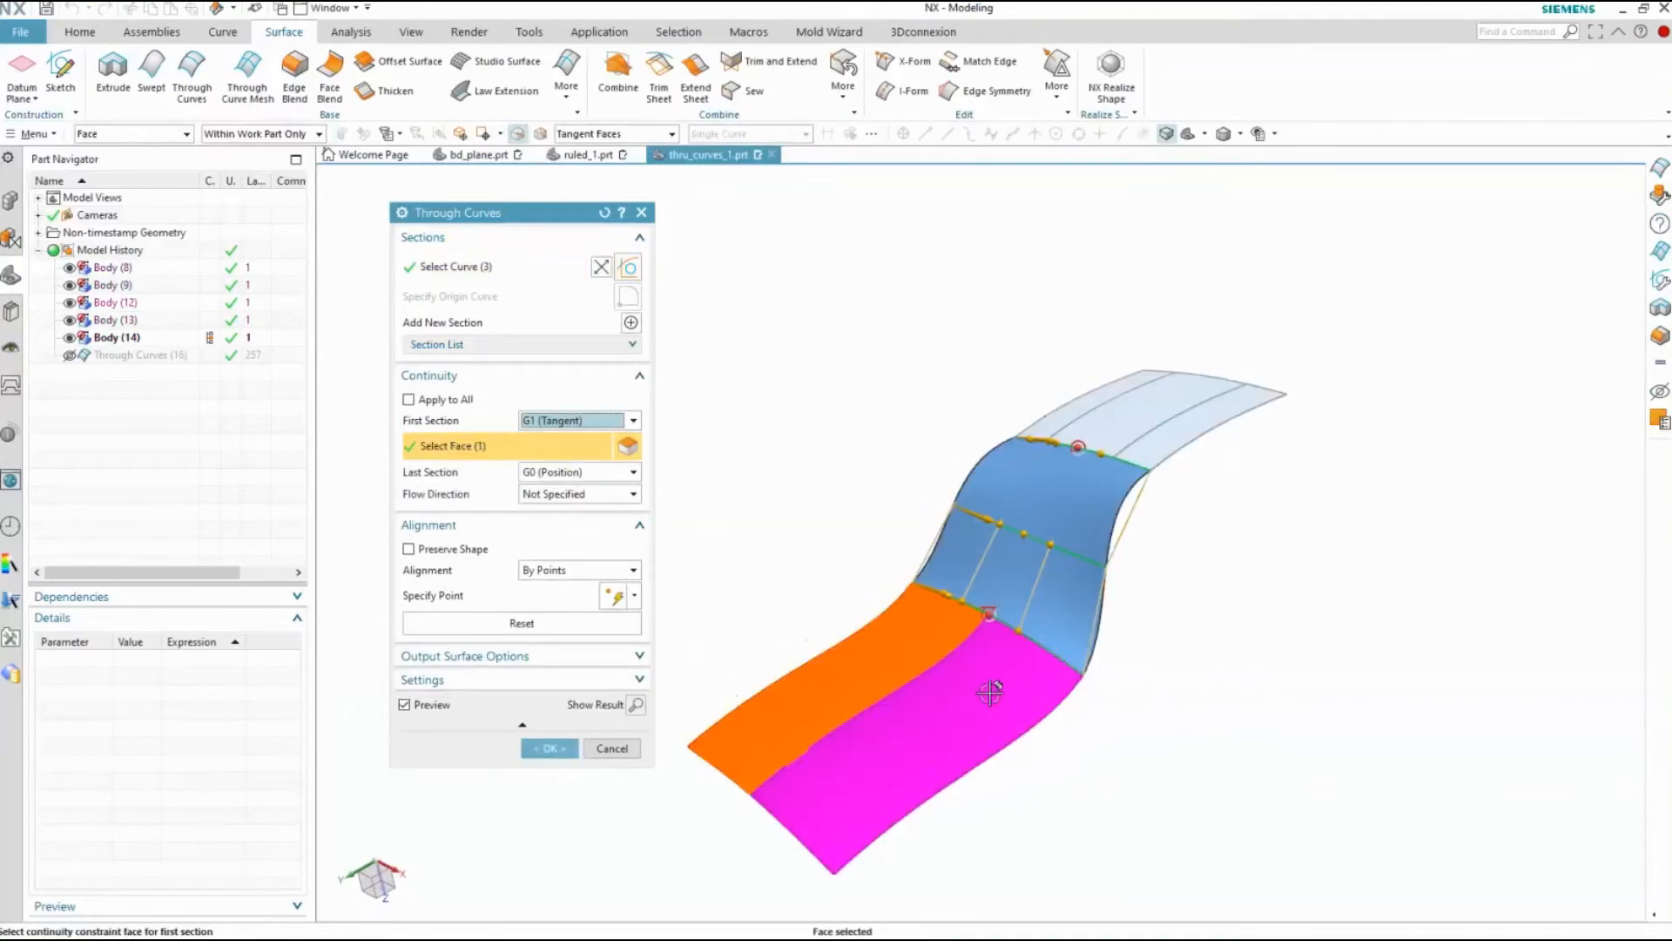
pyautogui.click(991, 690)
# Set Last Section continuity to G1 (Tangent) and choose the three faces of the small surface as its constraint faces
pyautogui.click(574, 471)
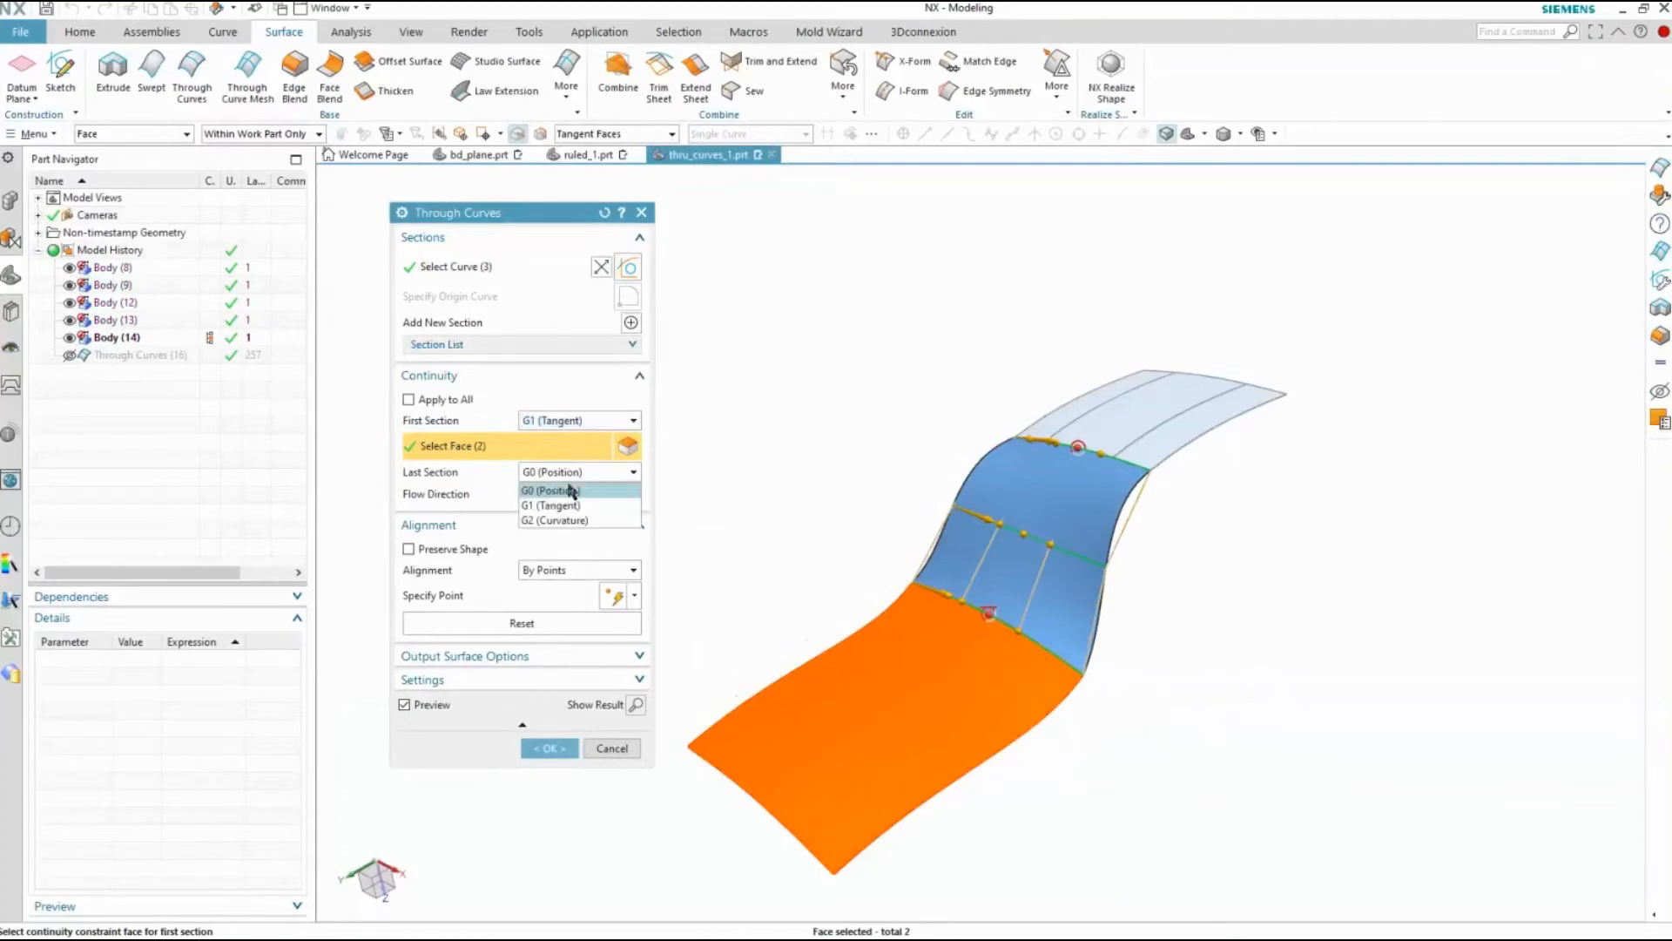
pyautogui.click(566, 503)
pyautogui.click(1145, 421)
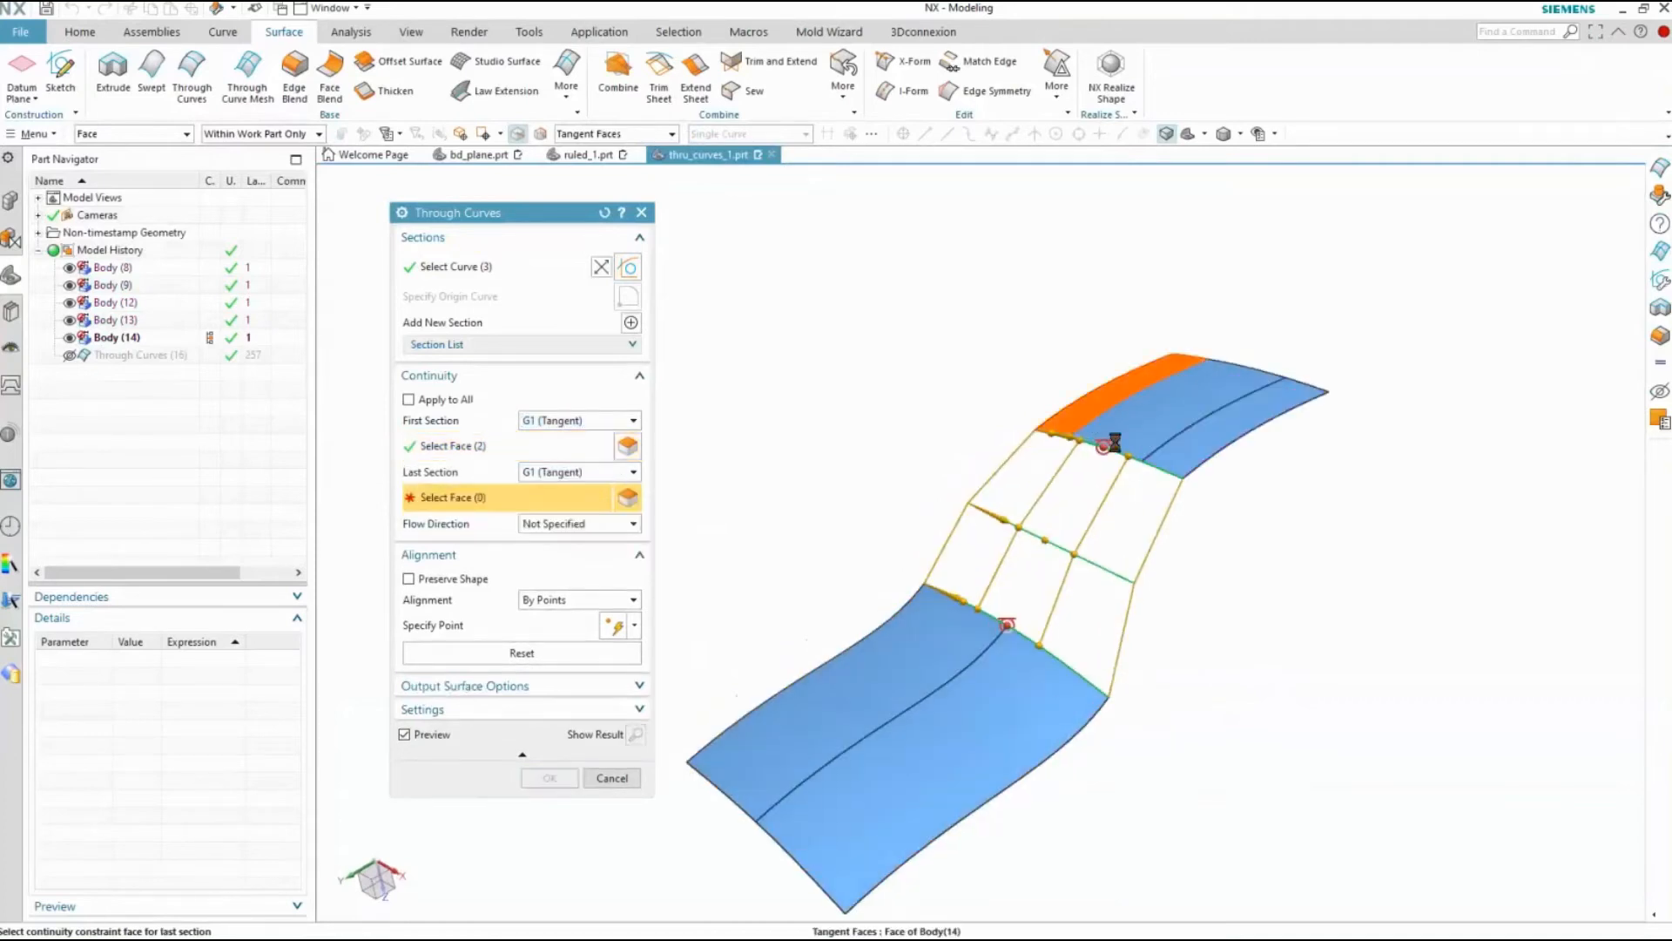
pyautogui.click(1182, 458)
pyautogui.click(1220, 426)
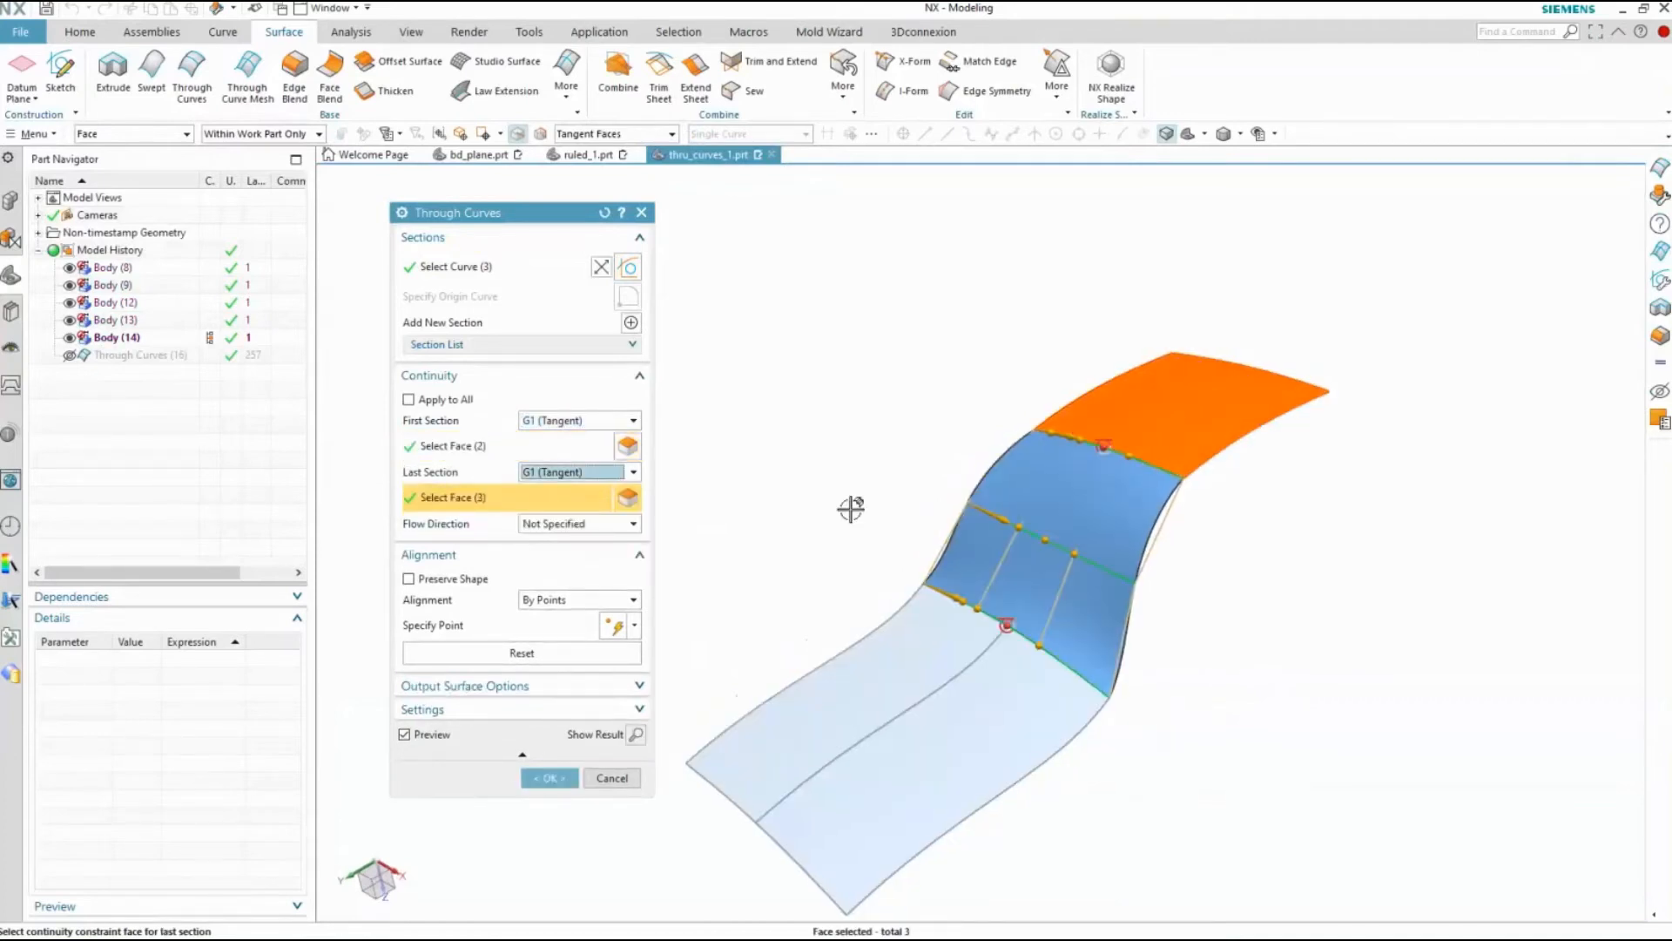
# Try the Isoparametric flow direction on the tangent Through Curves surface
pyautogui.click(536, 525)
pyautogui.click(550, 531)
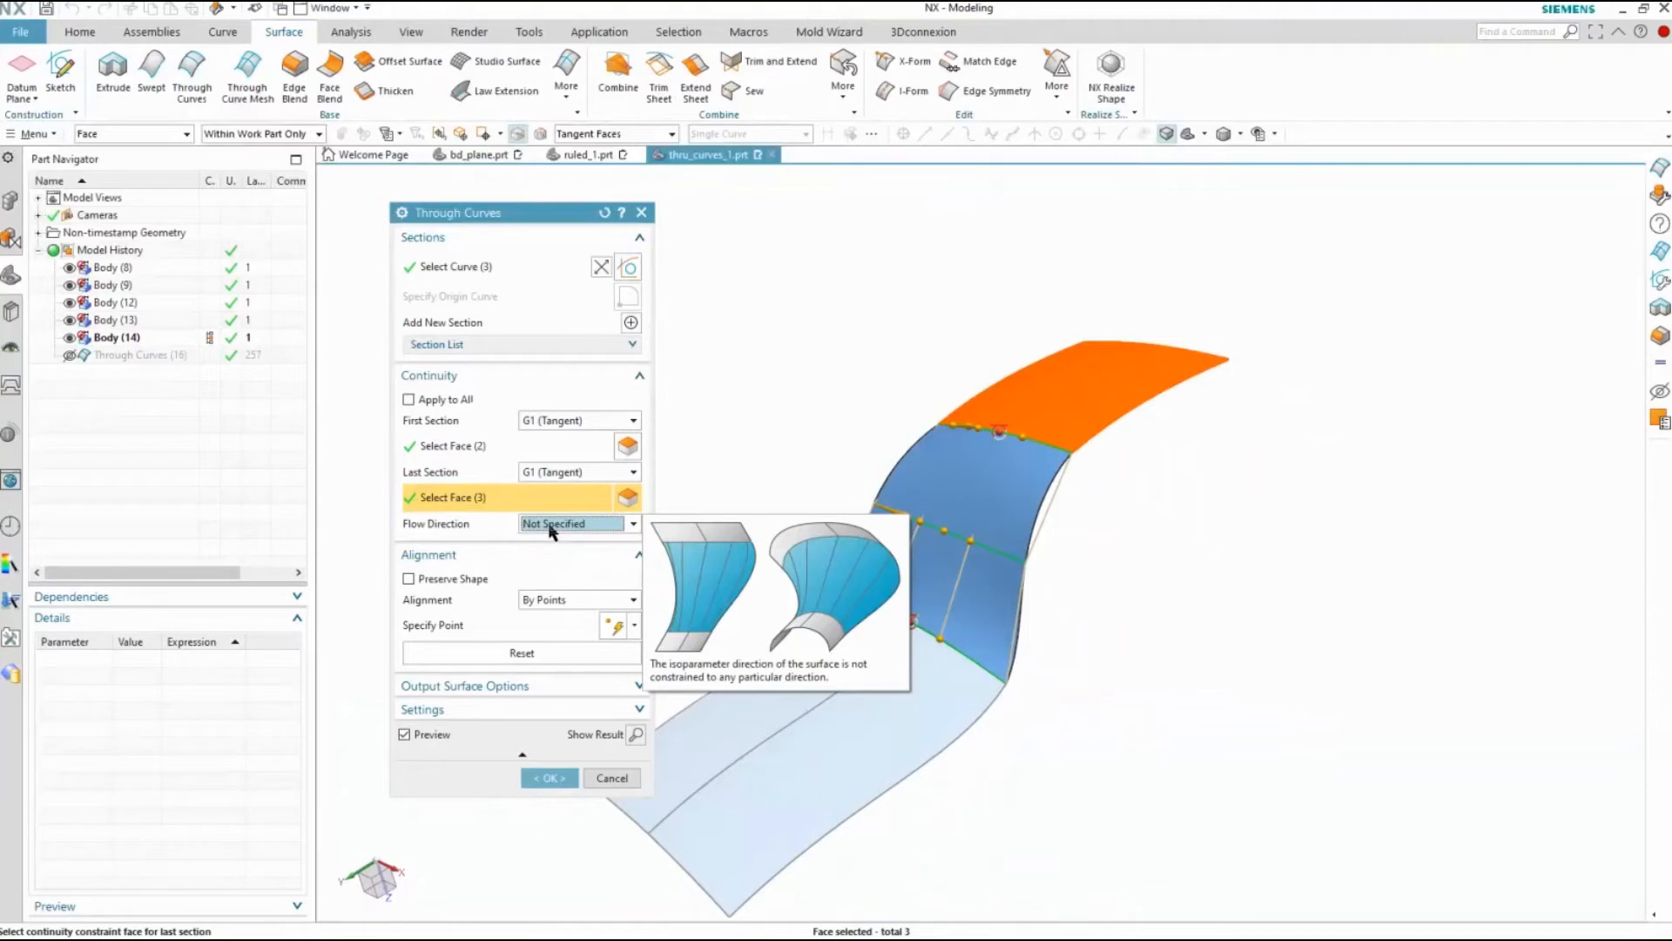
pyautogui.click(551, 527)
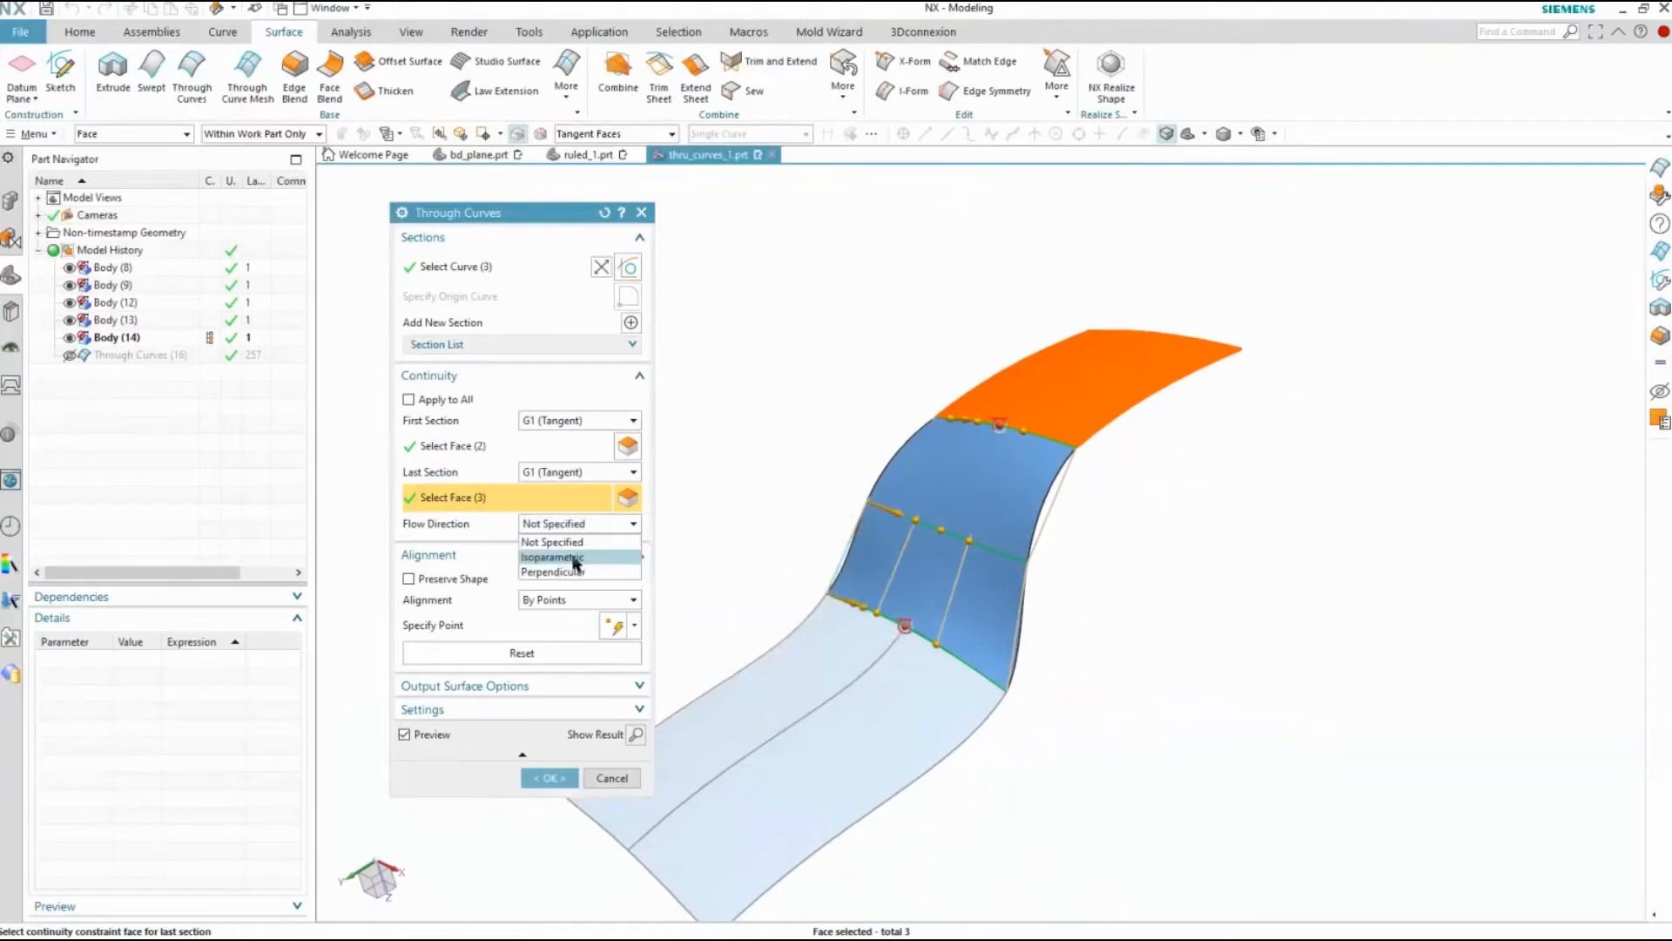
pyautogui.click(572, 561)
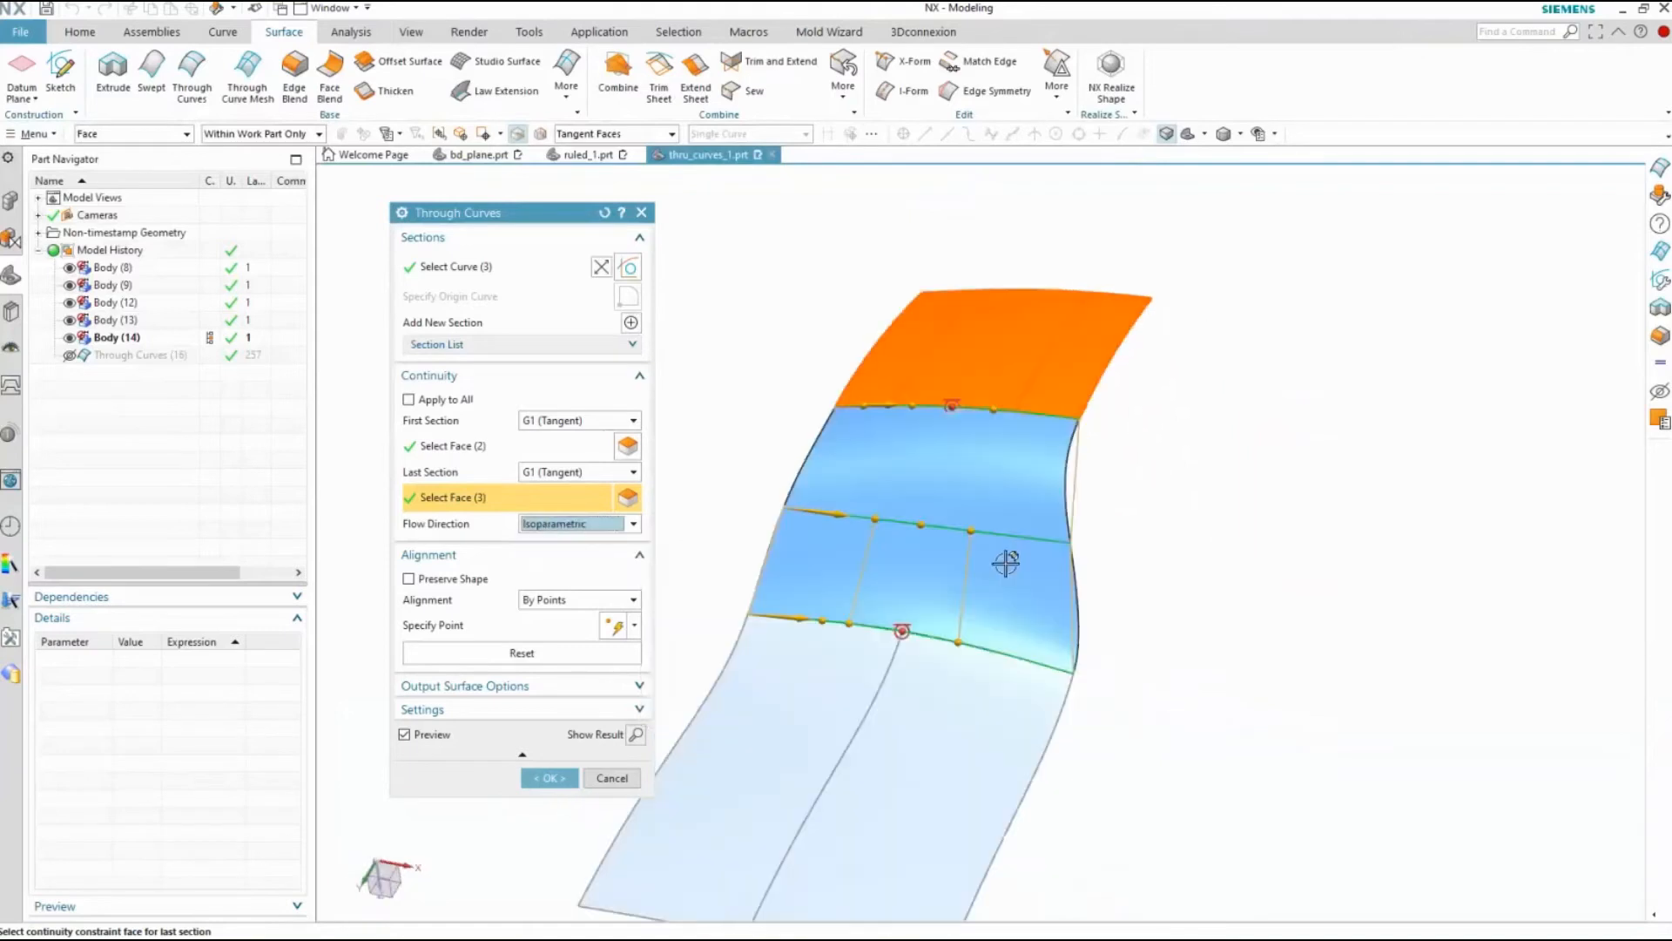
# Set the flow direction to Perpendicular, keep By Points alignment, and update the Through Curves surface
pyautogui.click(574, 523)
pyautogui.click(572, 567)
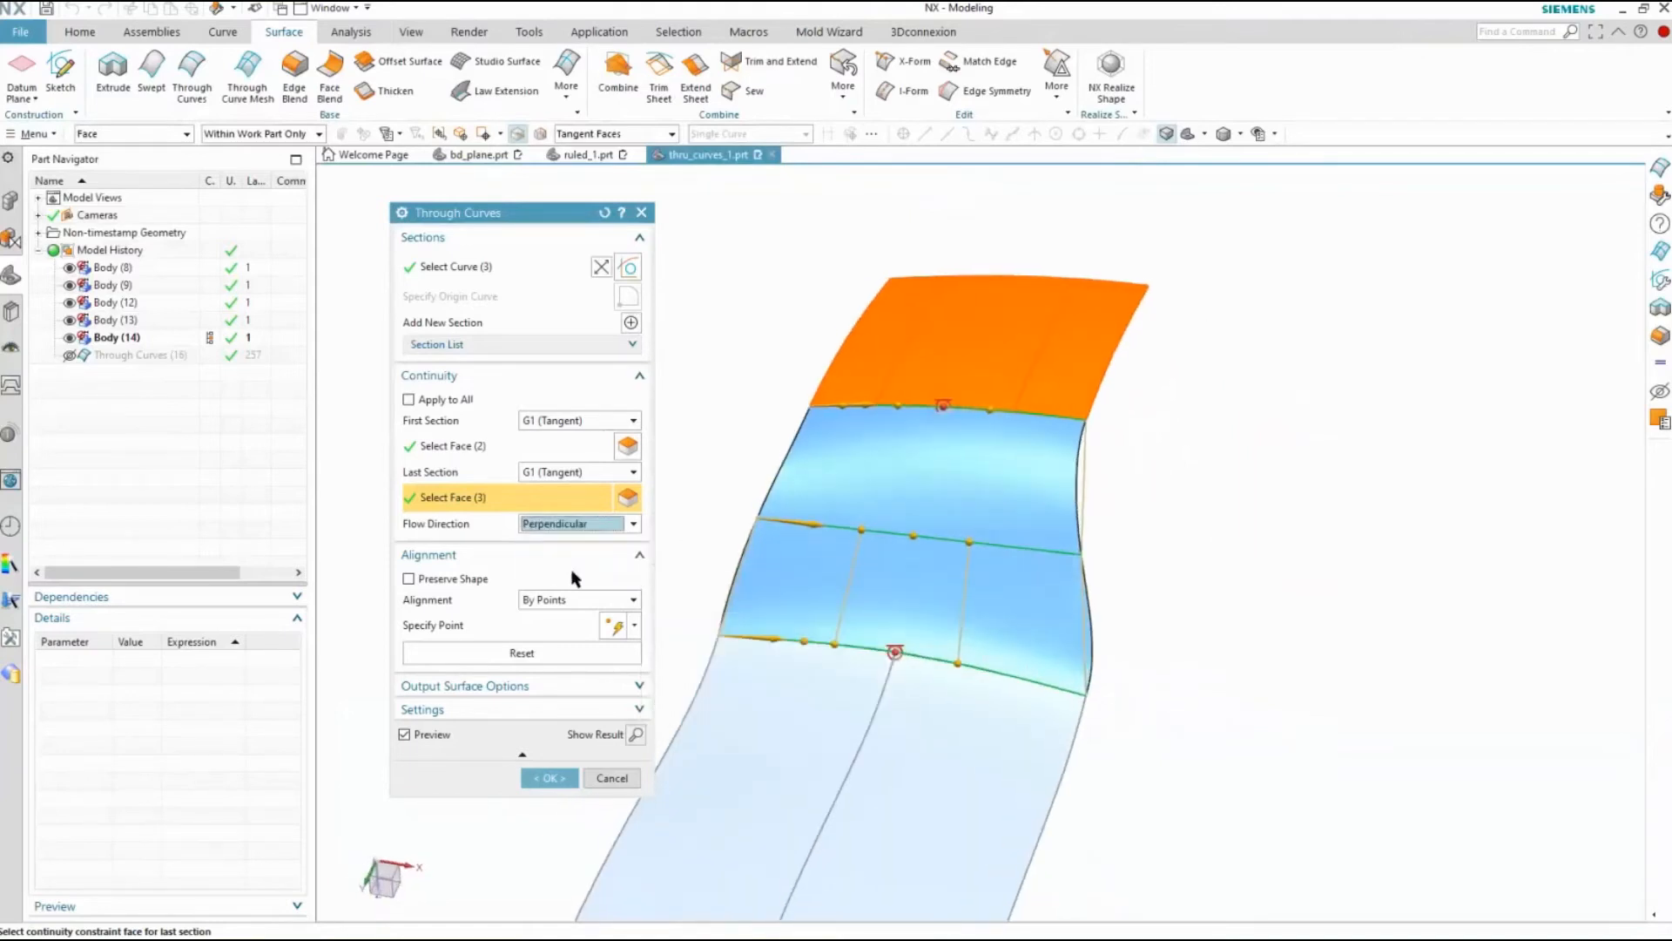
pyautogui.moveTo(551, 525)
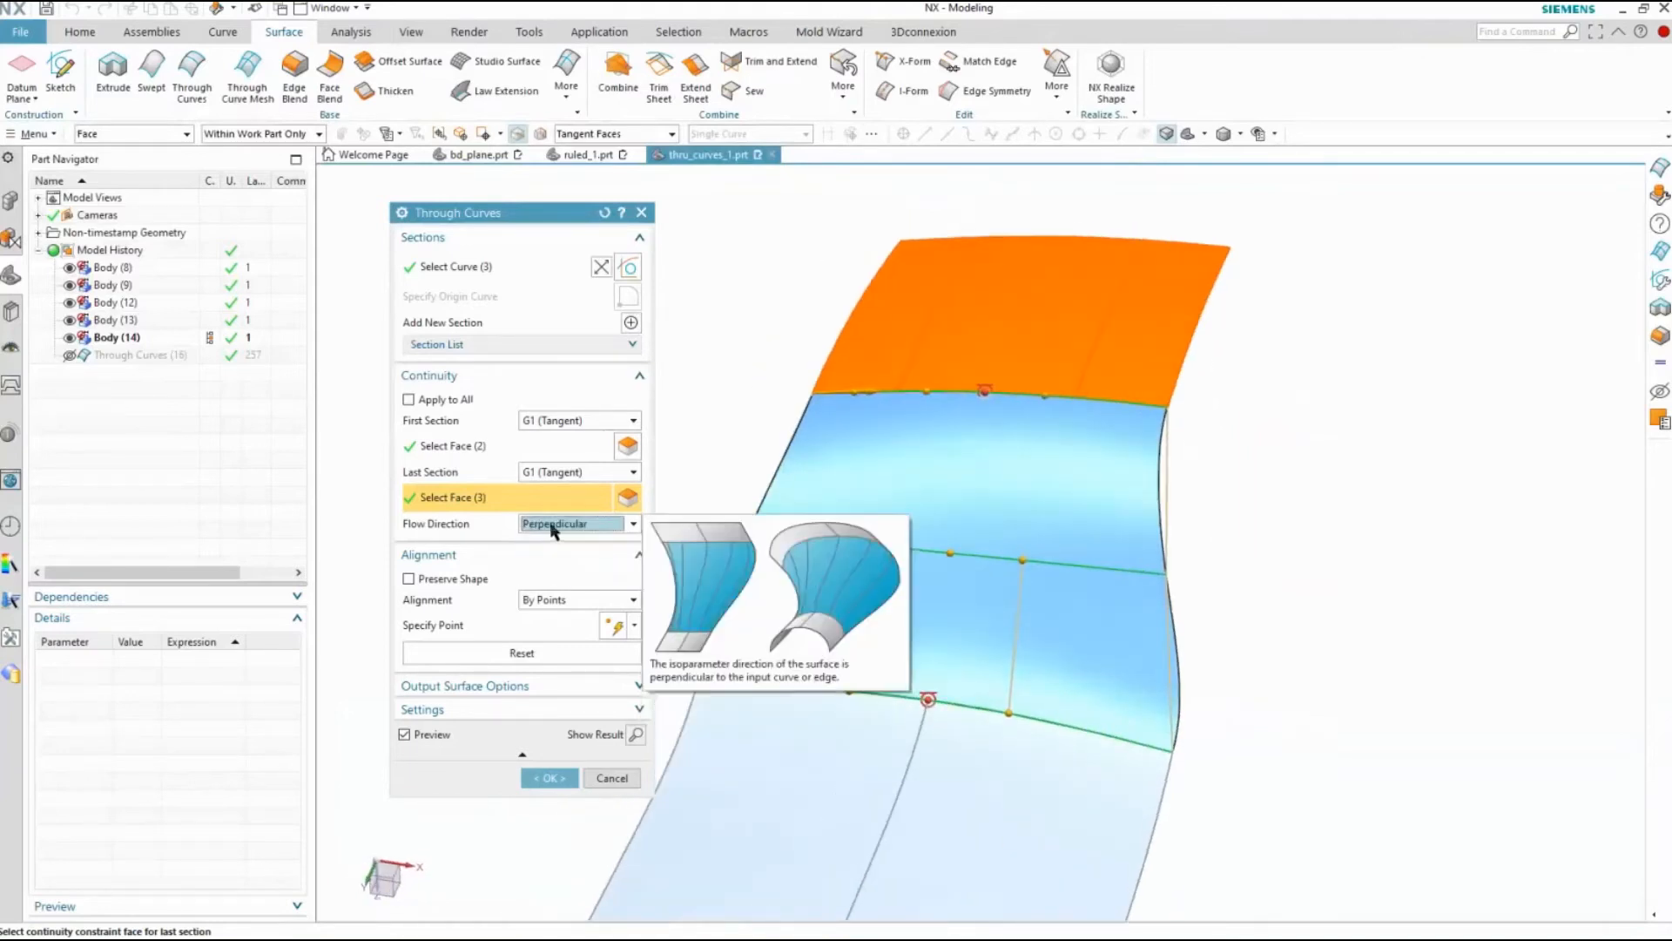
pyautogui.moveTo(545, 610)
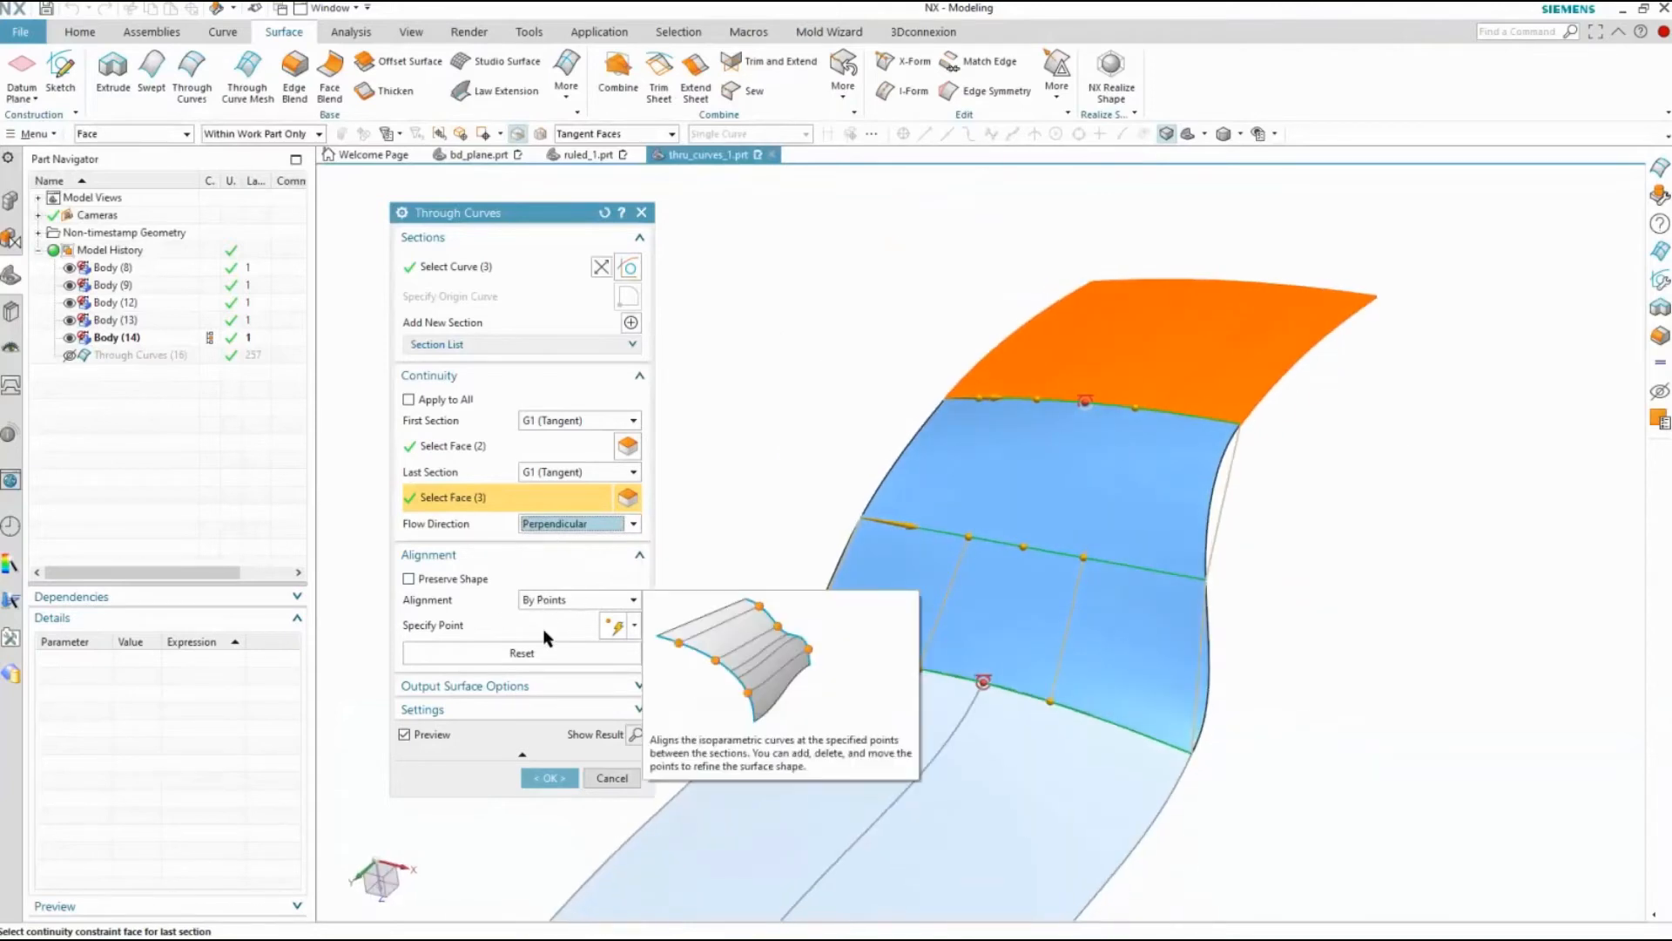
pyautogui.click(551, 778)
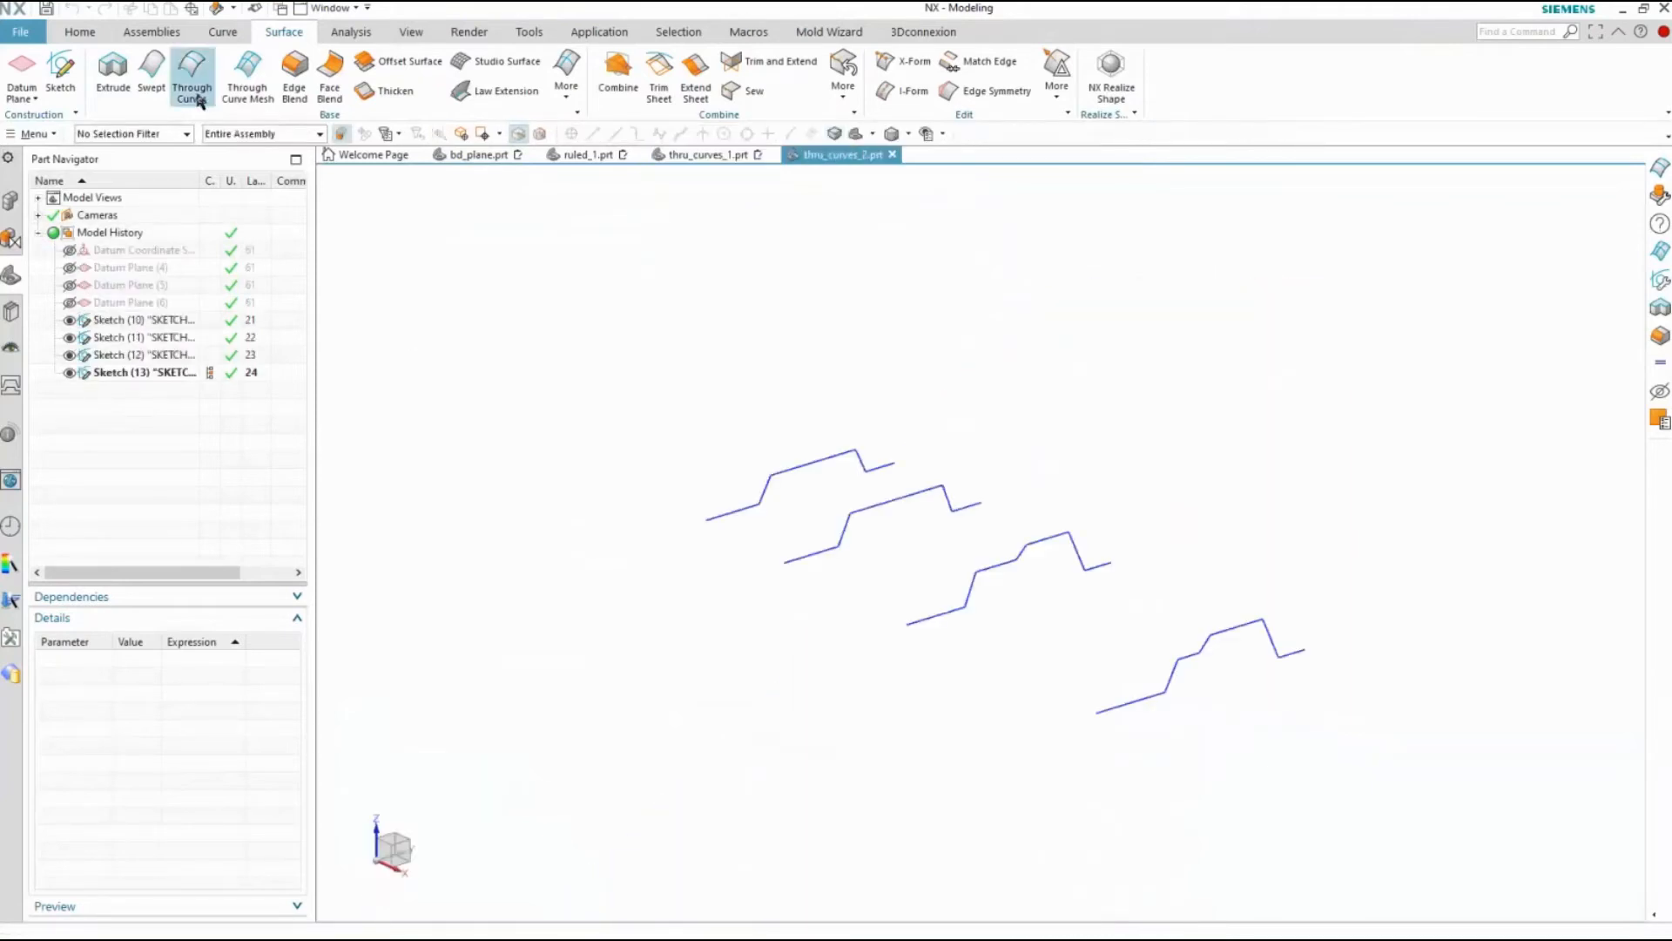
# Start a Through Curves surface in thru_curves_2.prt with the whole stepped profile at the far end as the first section
pyautogui.click(195, 94)
pyautogui.moveTo(780, 547)
pyautogui.mouseDown(button='middle')
pyautogui.moveTo(791, 561)
pyautogui.moveTo(908, 433)
pyautogui.mouseUp(button='middle')
pyautogui.click(867, 520)
pyautogui.moveTo(807, 646); pyautogui.dragTo(905, 646, button='middle')
pyautogui.middleClick(907, 642)
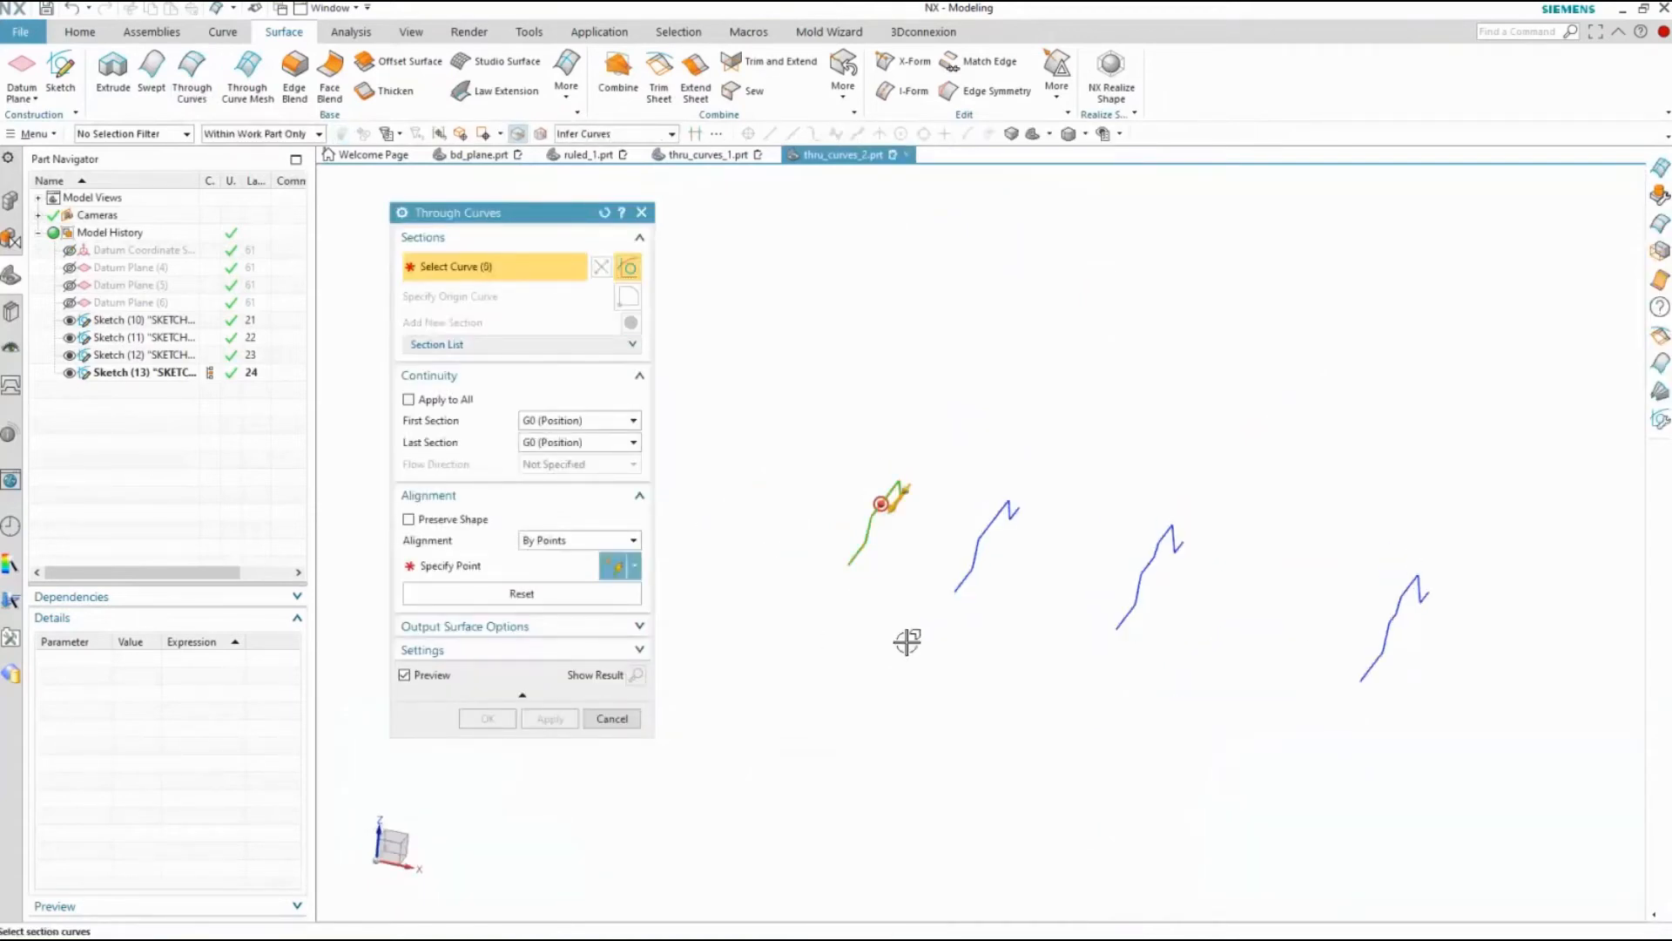
# Add the remaining three stepped sketch profiles in order as the second, third and fourth sections
pyautogui.moveTo(1080, 438); pyautogui.dragTo(940, 627)
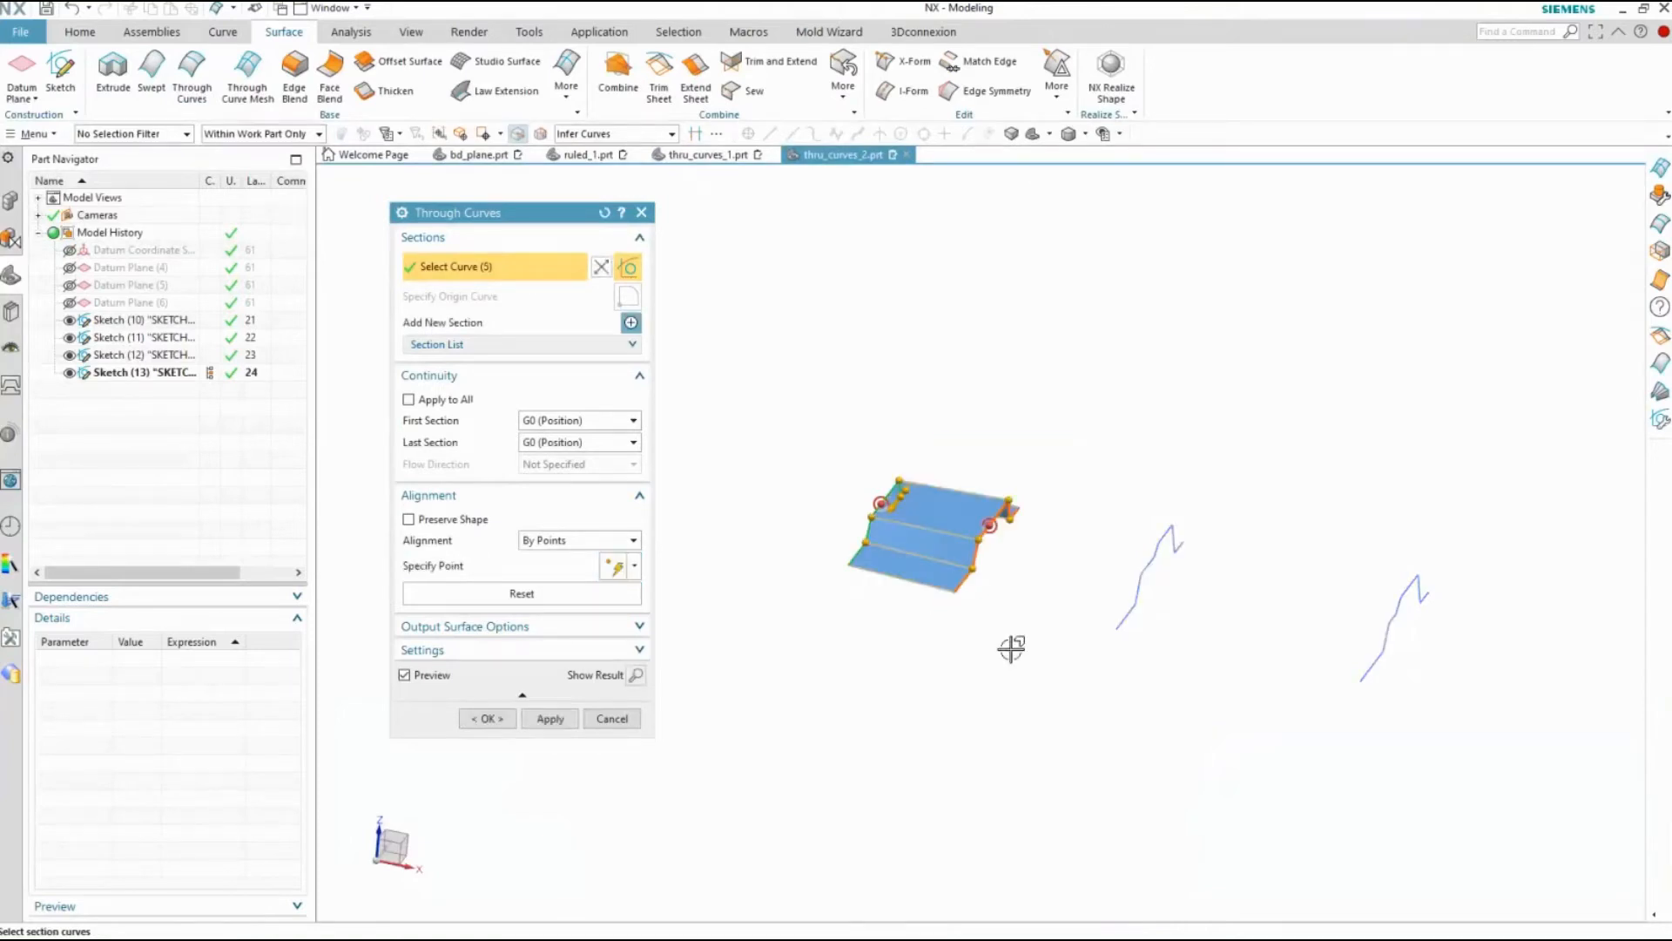
pyautogui.moveTo(1234, 480); pyautogui.dragTo(1097, 639)
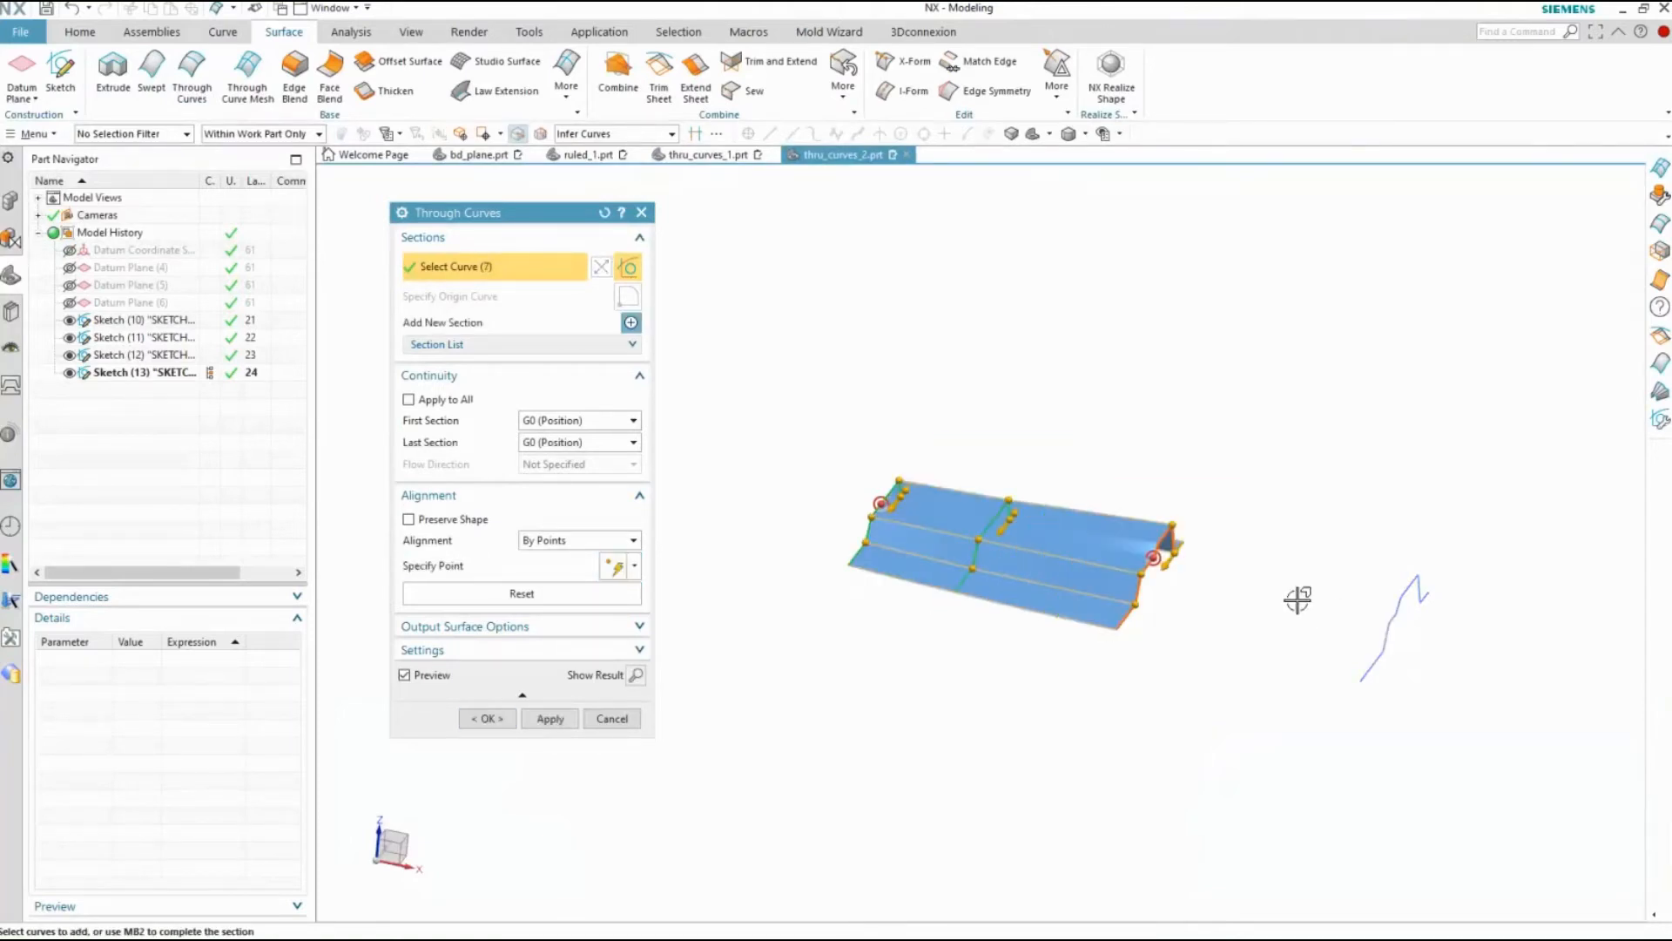
pyautogui.middleClick(1507, 534)
pyautogui.moveTo(1506, 528); pyautogui.dragTo(1298, 758)
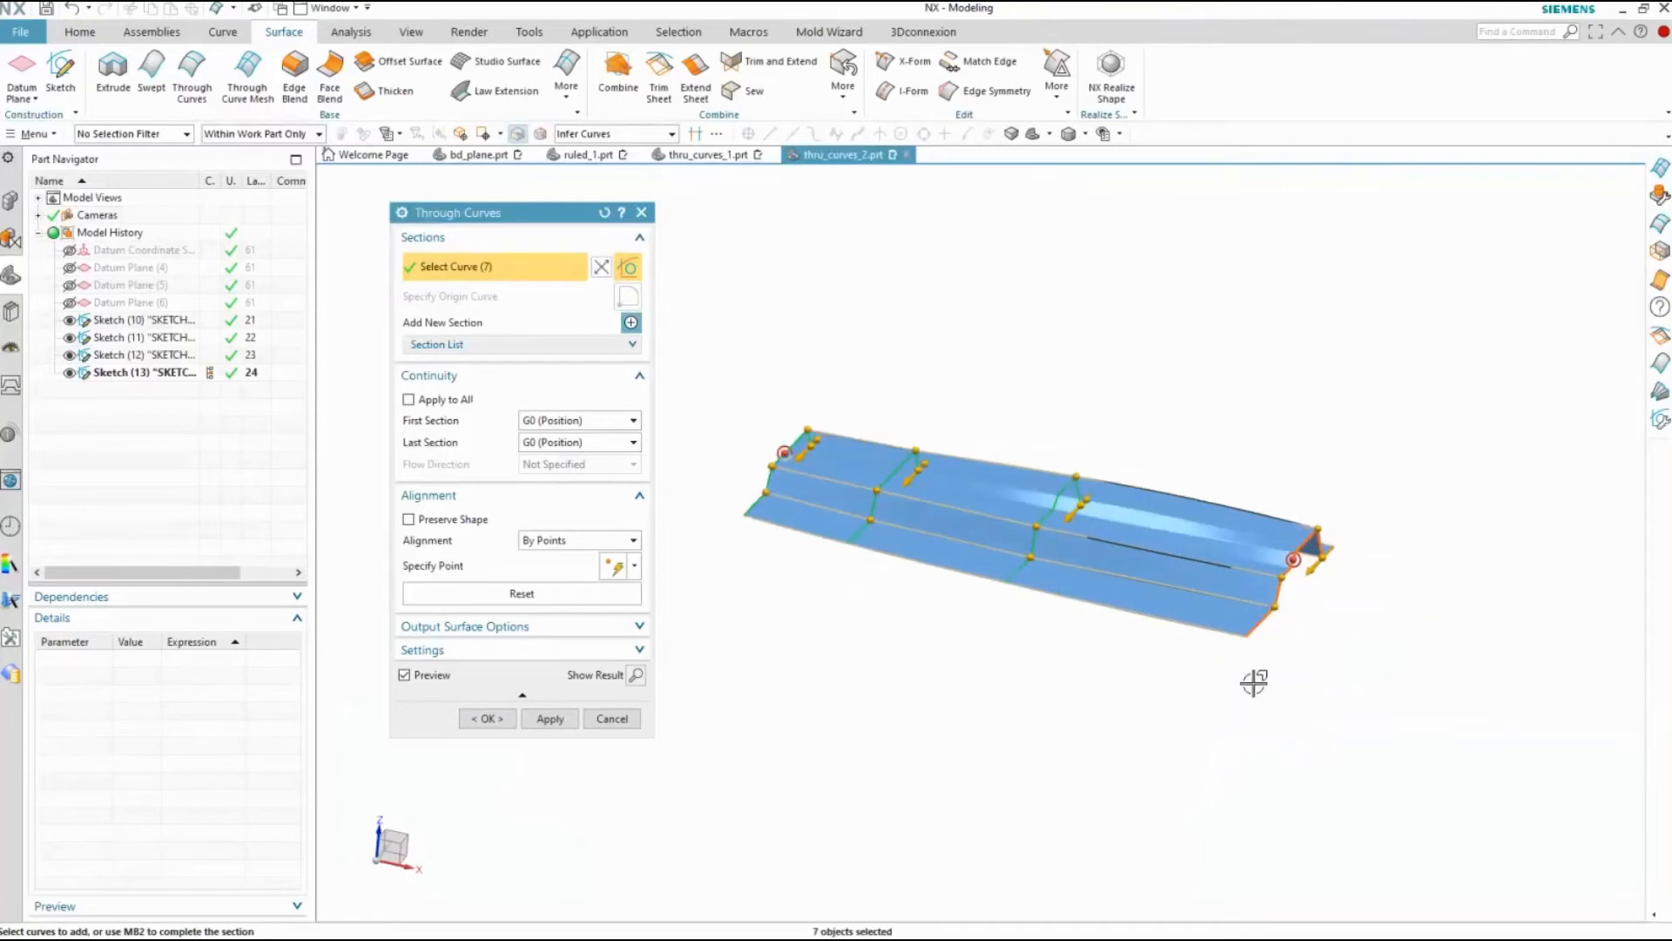
# Slide the alignment point at the upper corner of the third section's step down to 71% and create the surface
pyautogui.moveTo(1254, 683); pyautogui.dragTo(814, 633, button='middle')
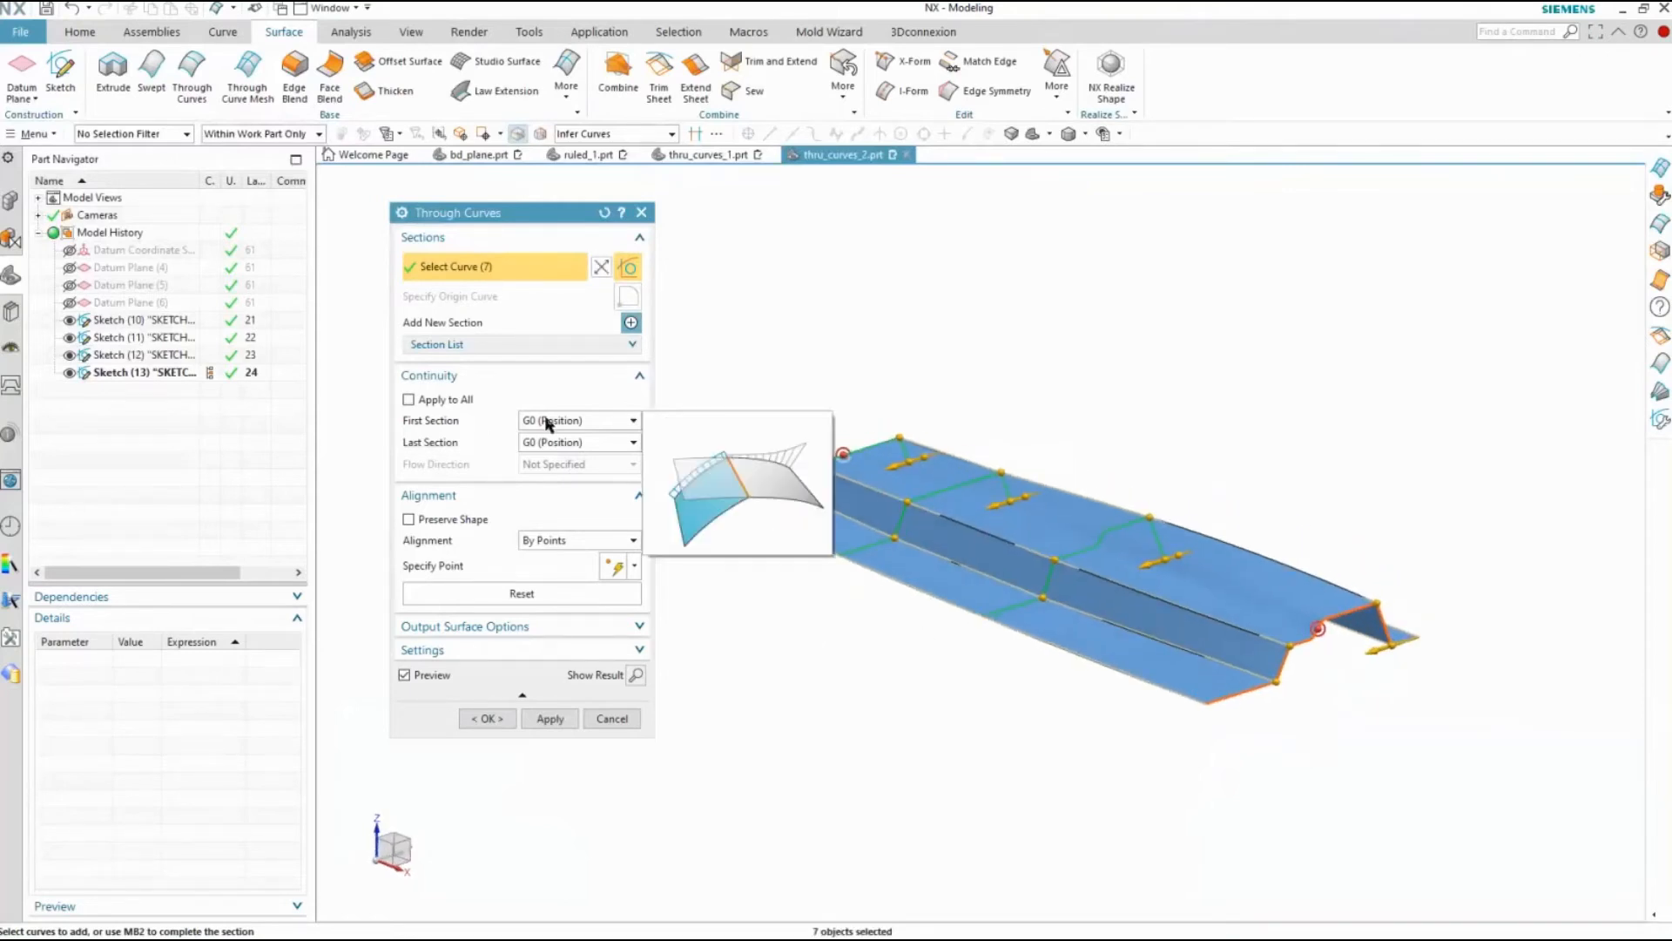
pyautogui.moveTo(816, 498); pyautogui.dragTo(827, 500, button='middle')
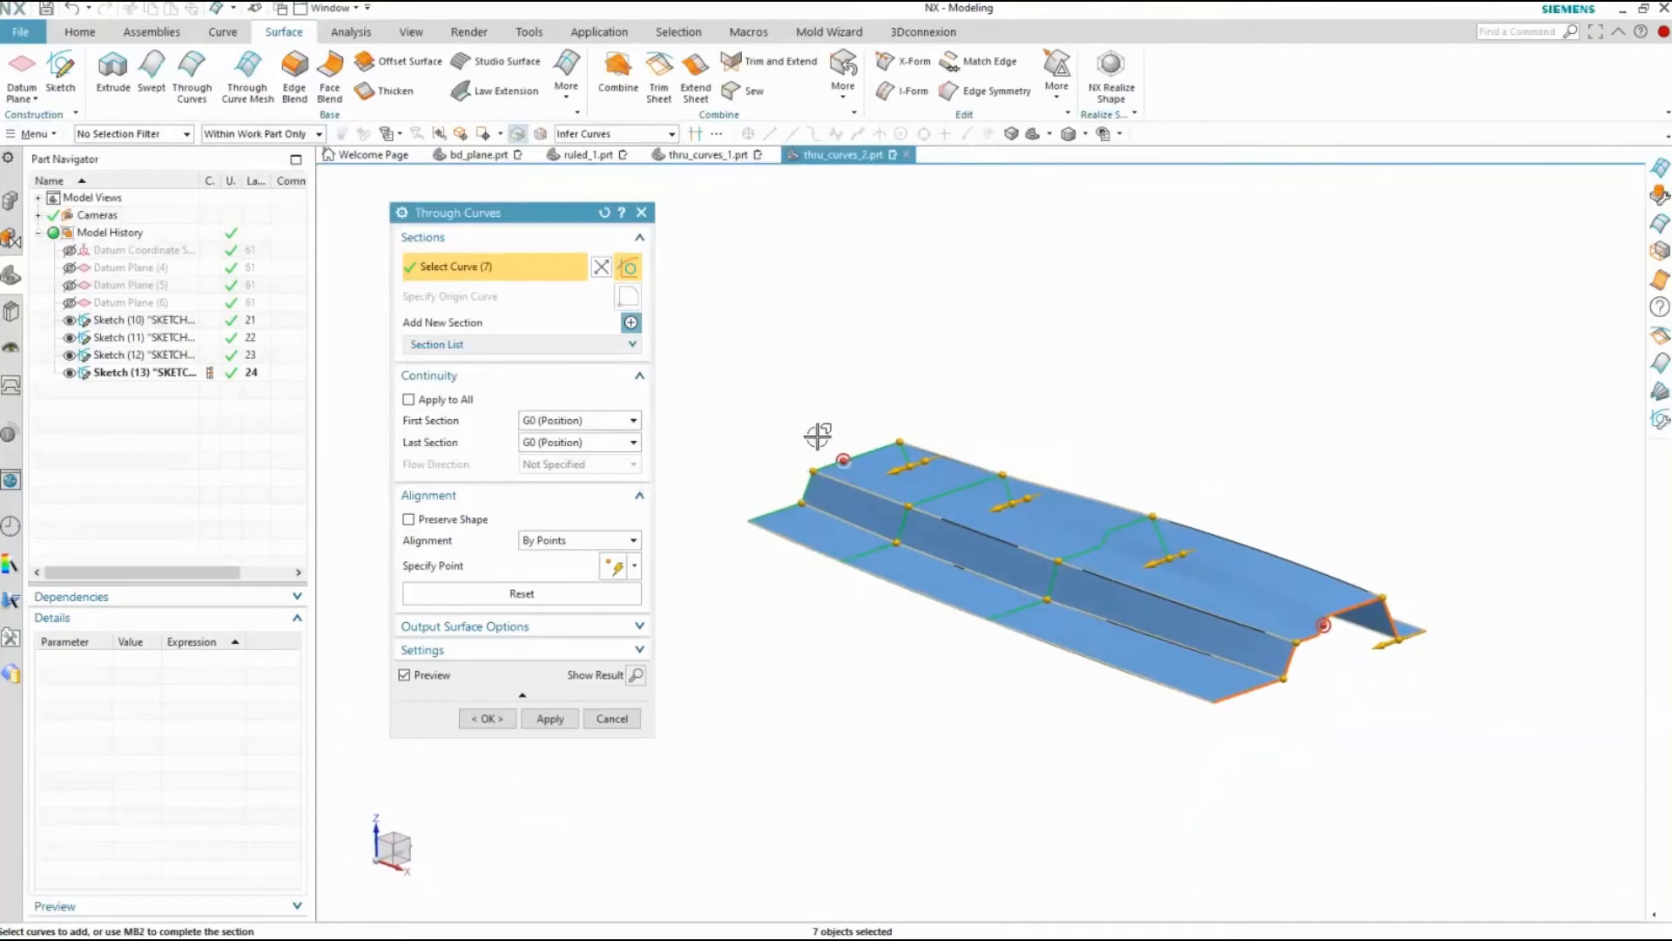
pyautogui.click(635, 601)
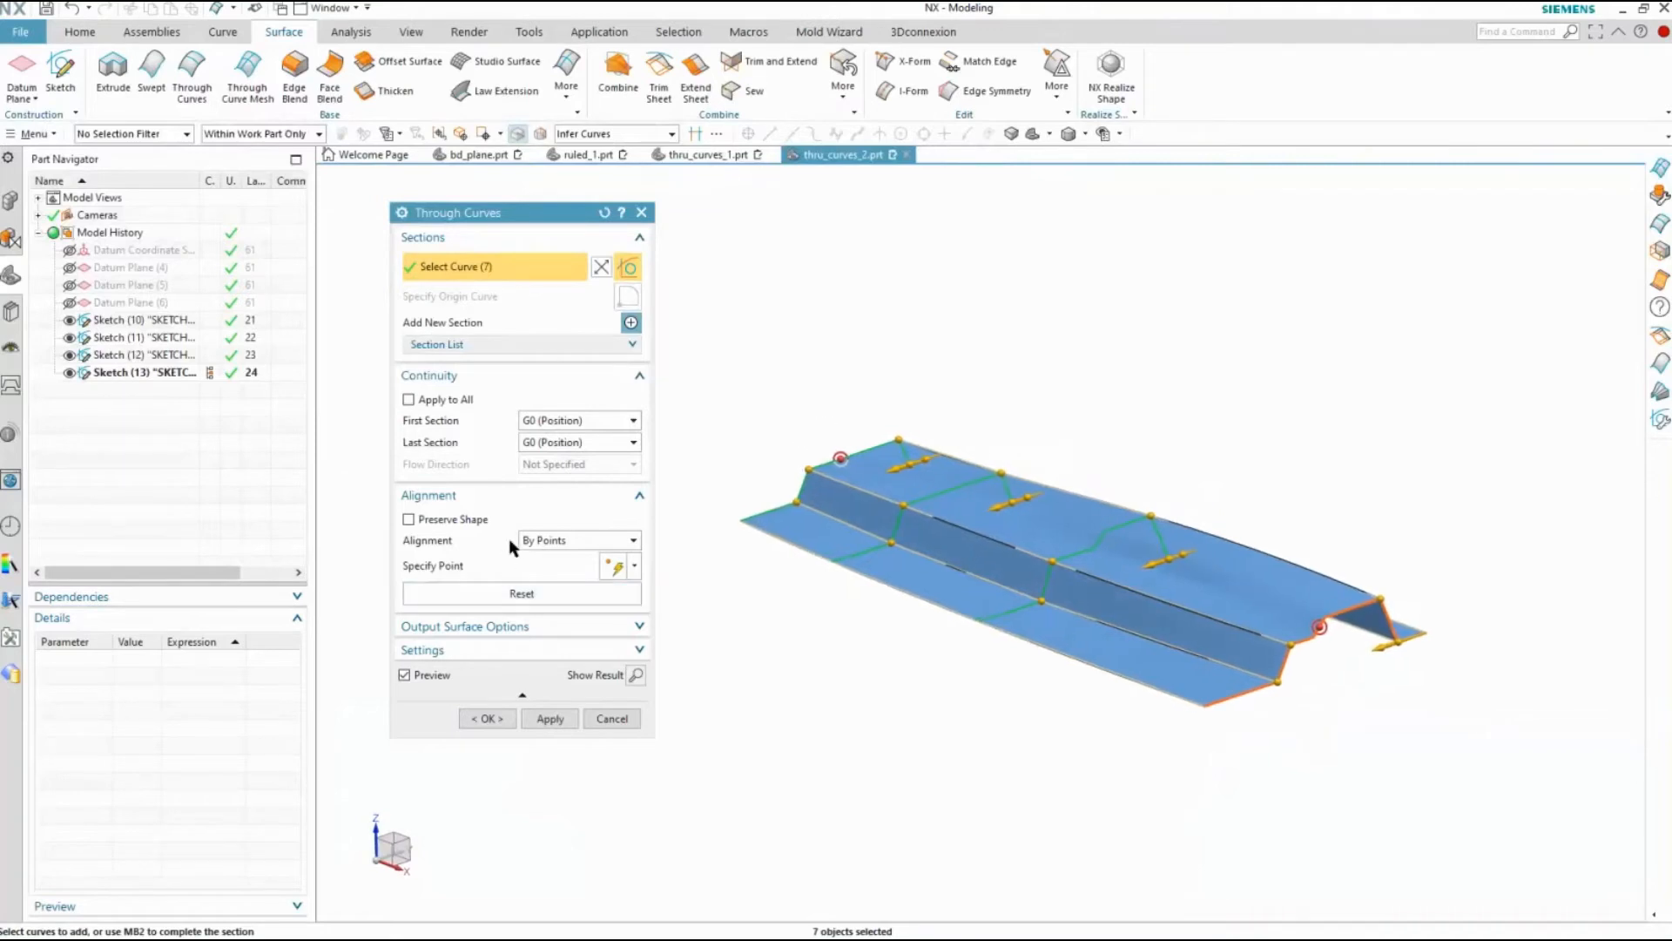
pyautogui.moveTo(1141, 570); pyautogui.dragTo(1058, 565, button='middle')
pyautogui.scroll(3, 1045, 548)
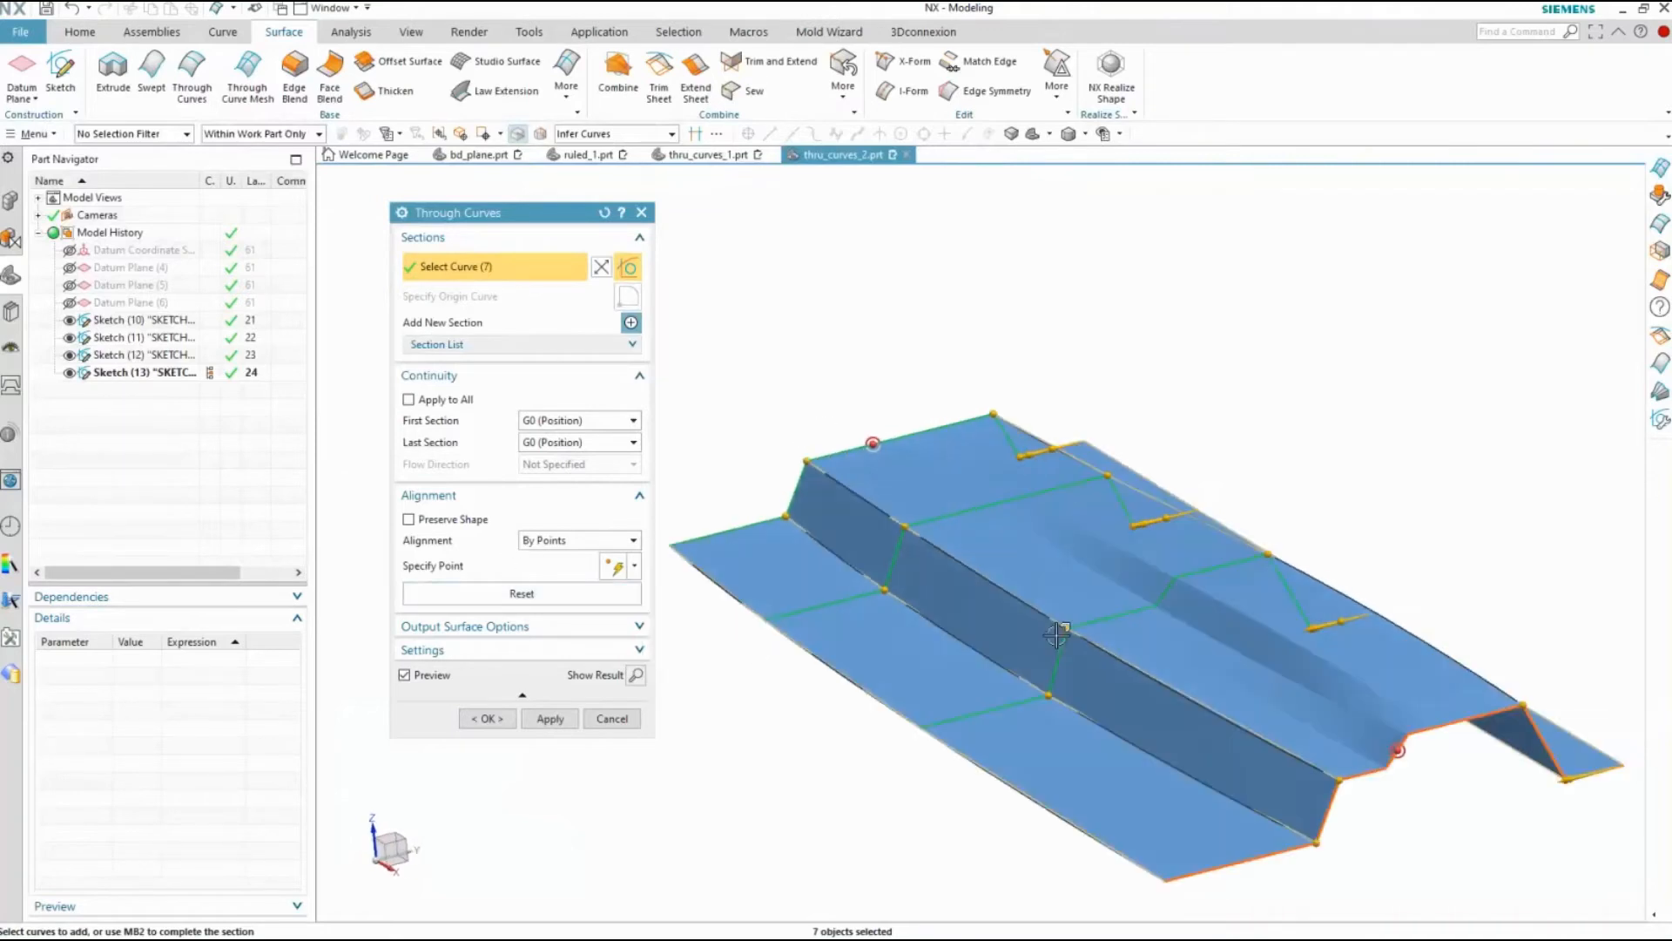
pyautogui.moveTo(1056, 636); pyautogui.dragTo(1045, 673)
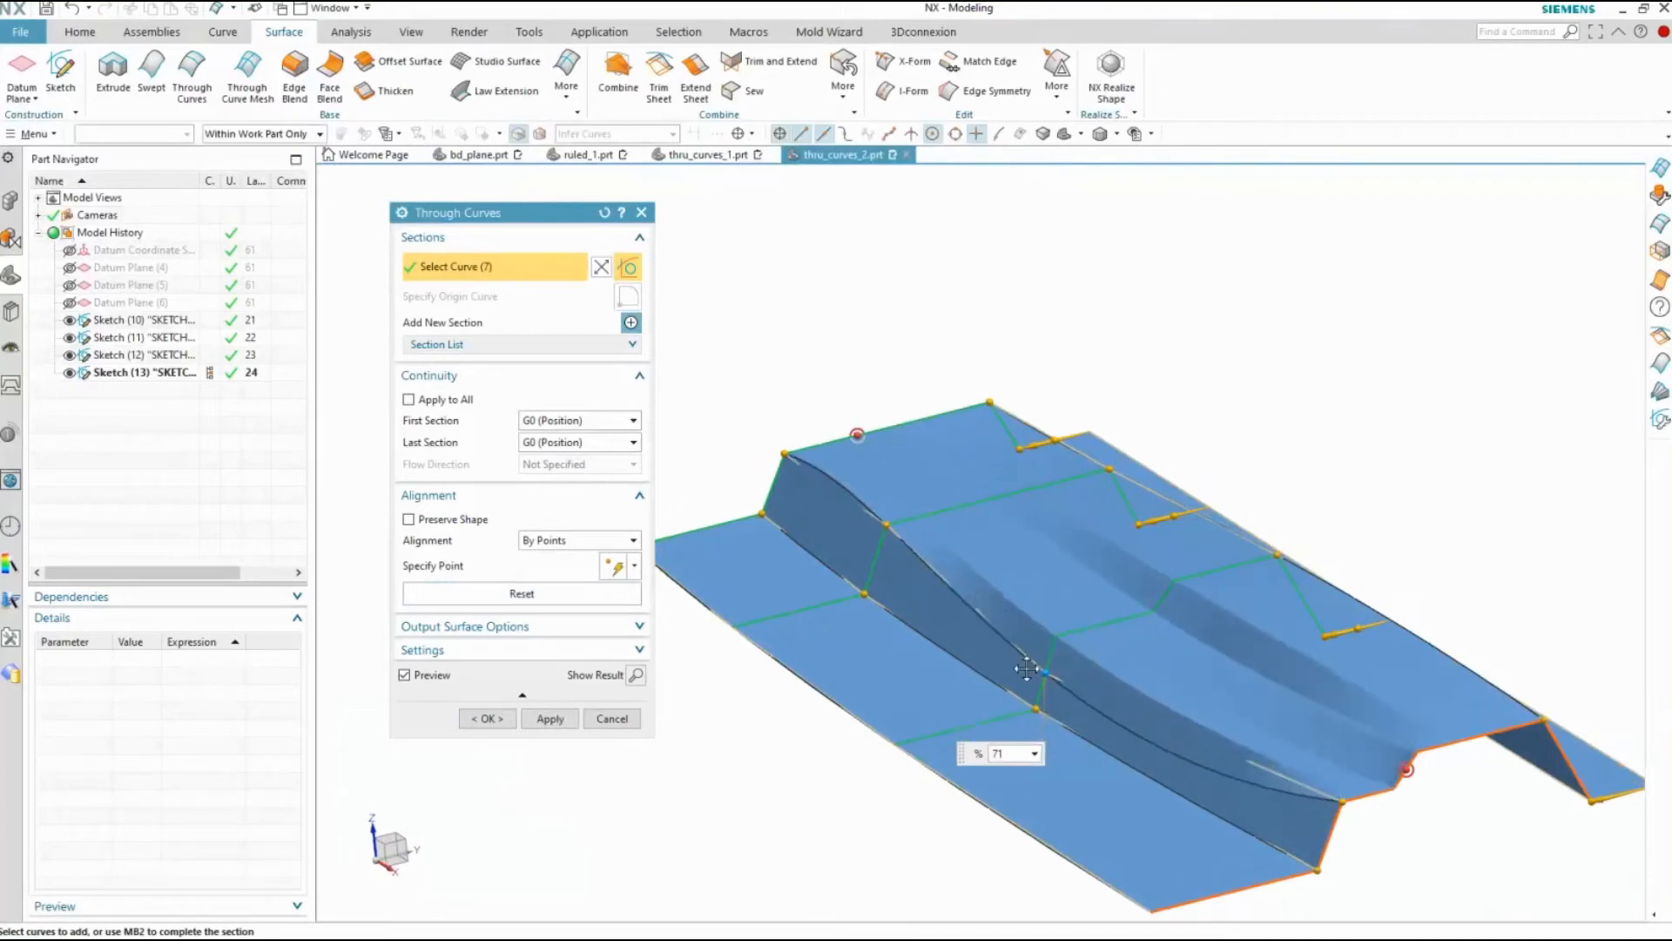
pyautogui.click(488, 720)
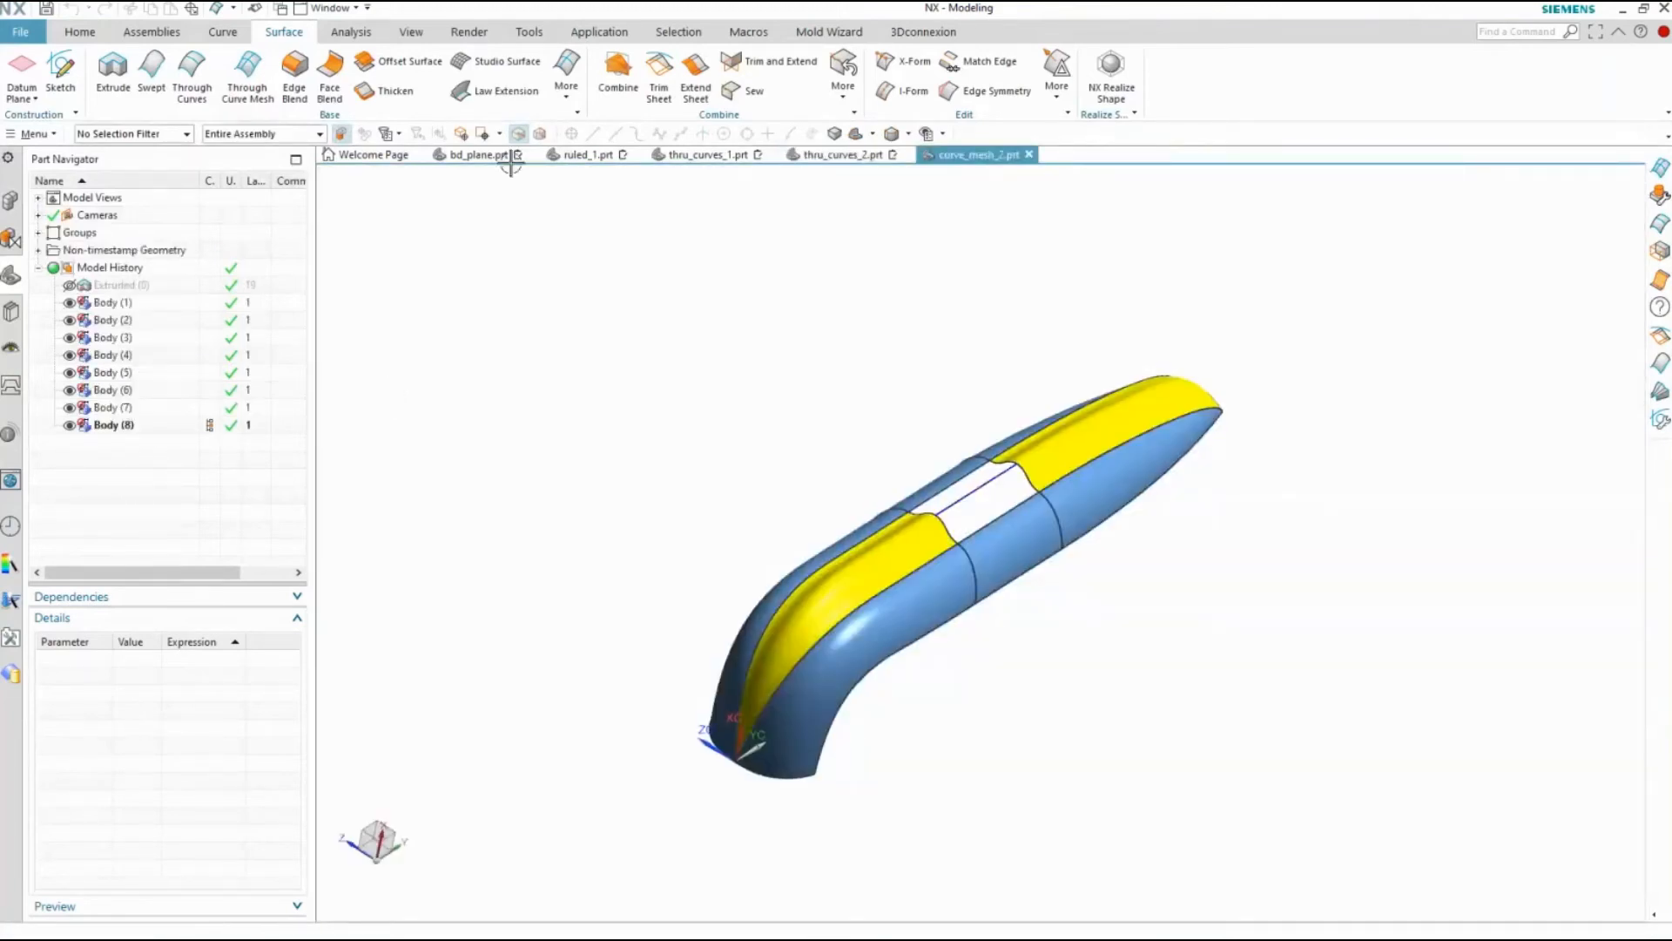
# Start a Through Curve Mesh in curve_mesh_2.prt using the two wavy yellow-surface edges bordering the gap as primary curves
pyautogui.click(248, 76)
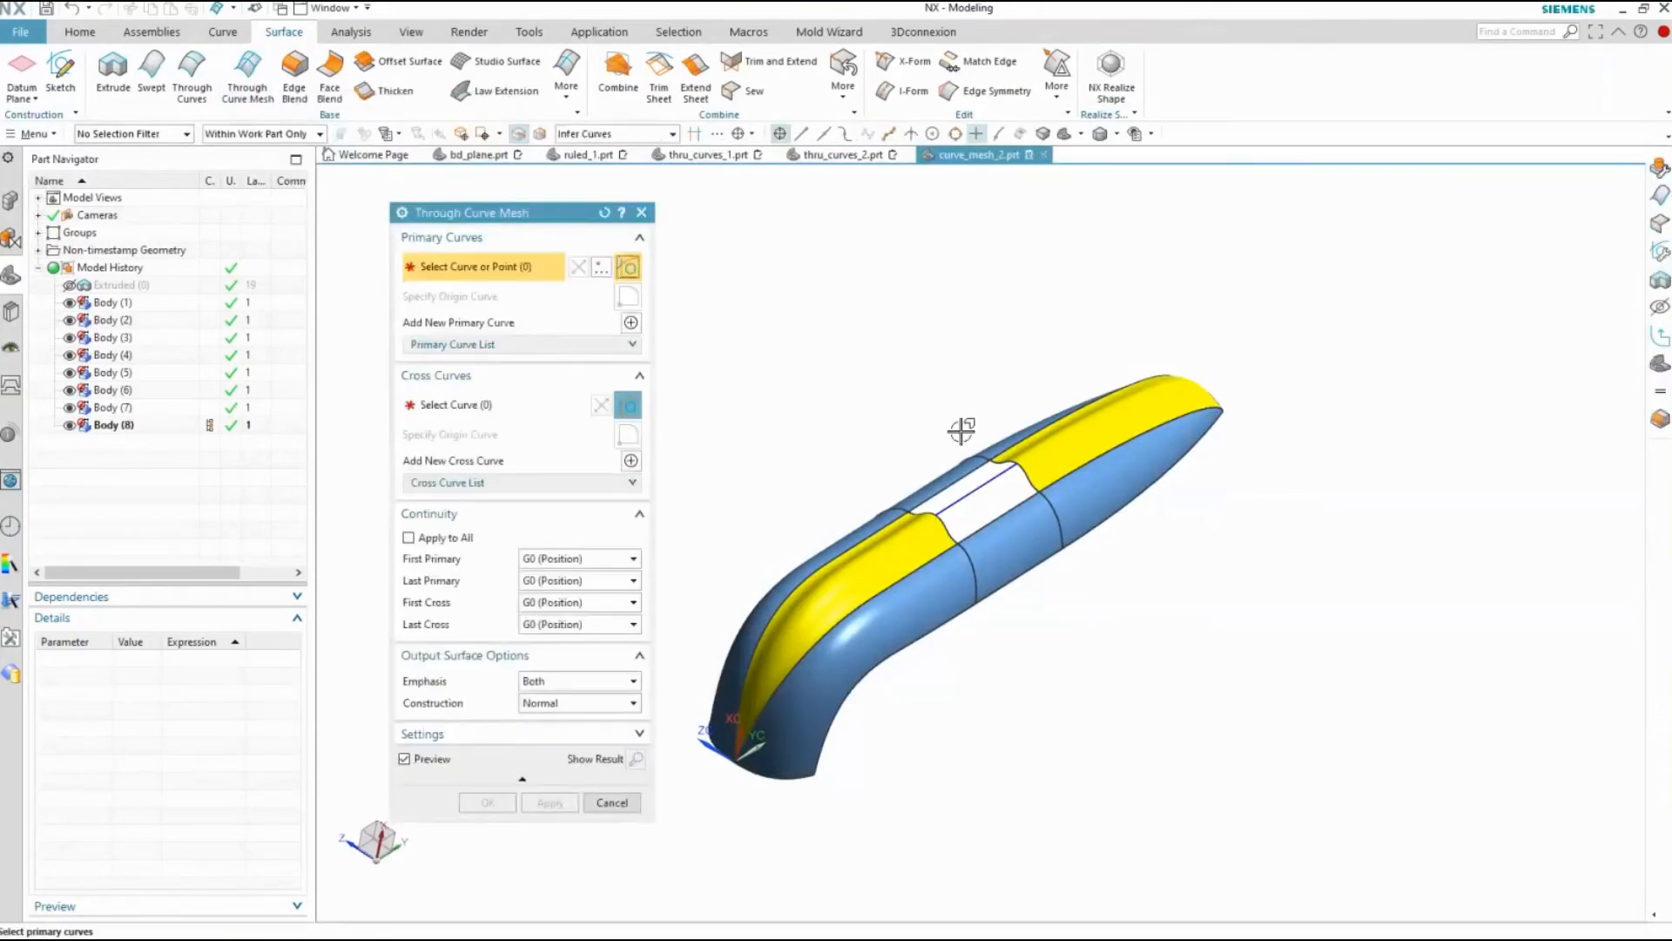
pyautogui.scroll(-5, 962, 430)
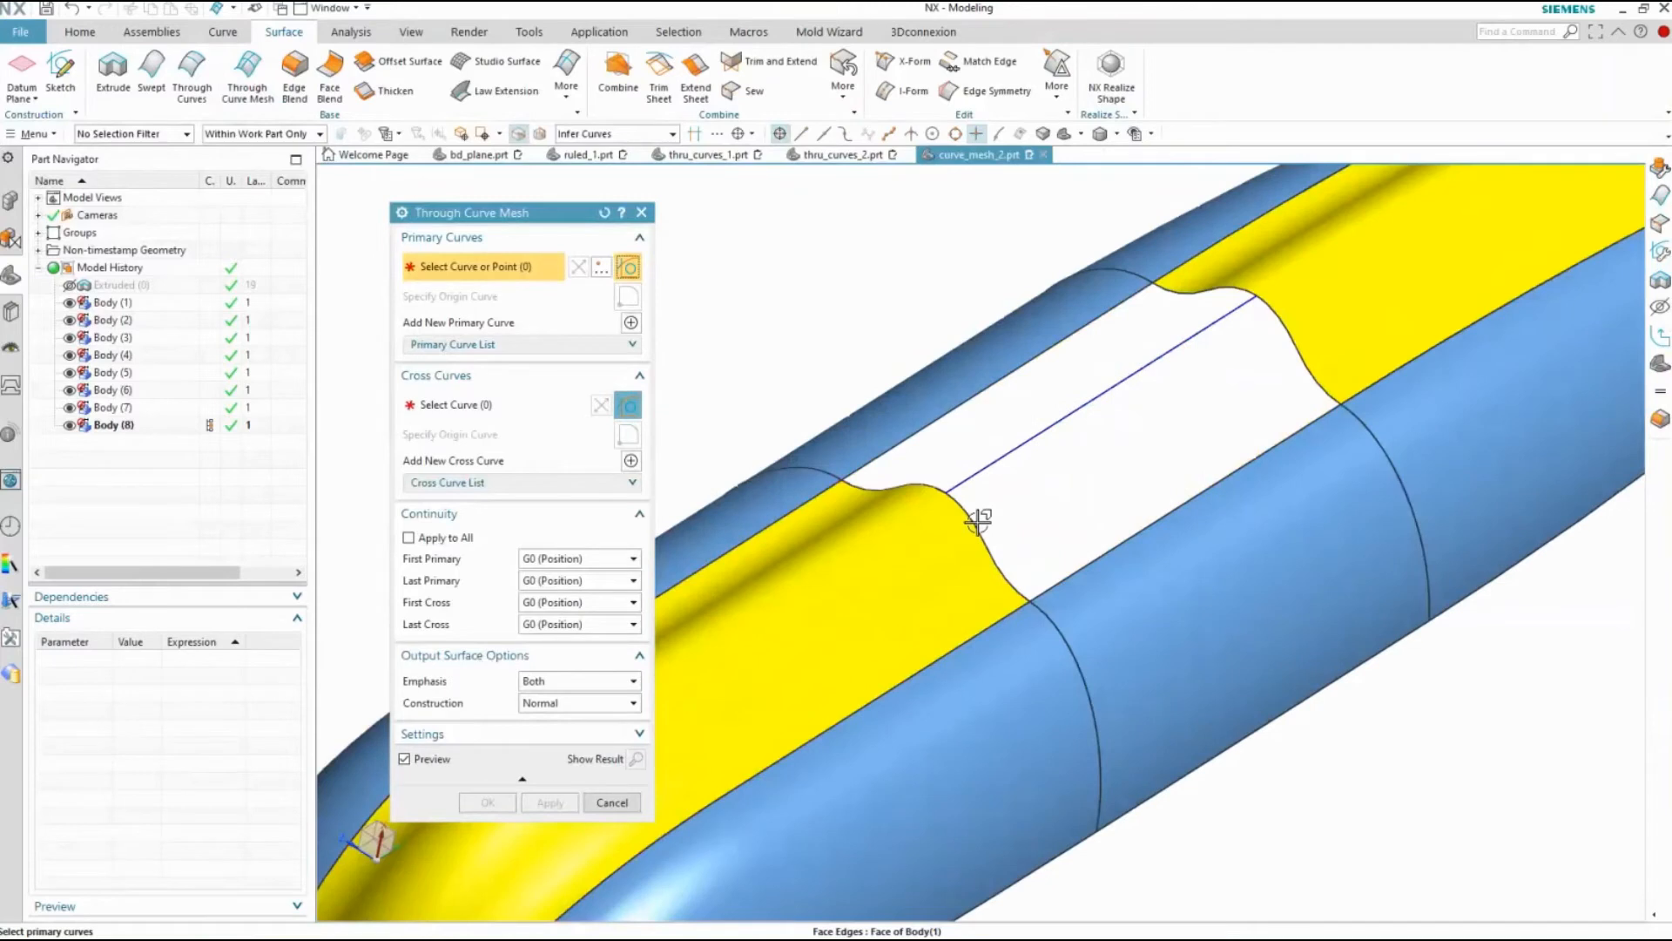
pyautogui.click(982, 520)
pyautogui.click(632, 323)
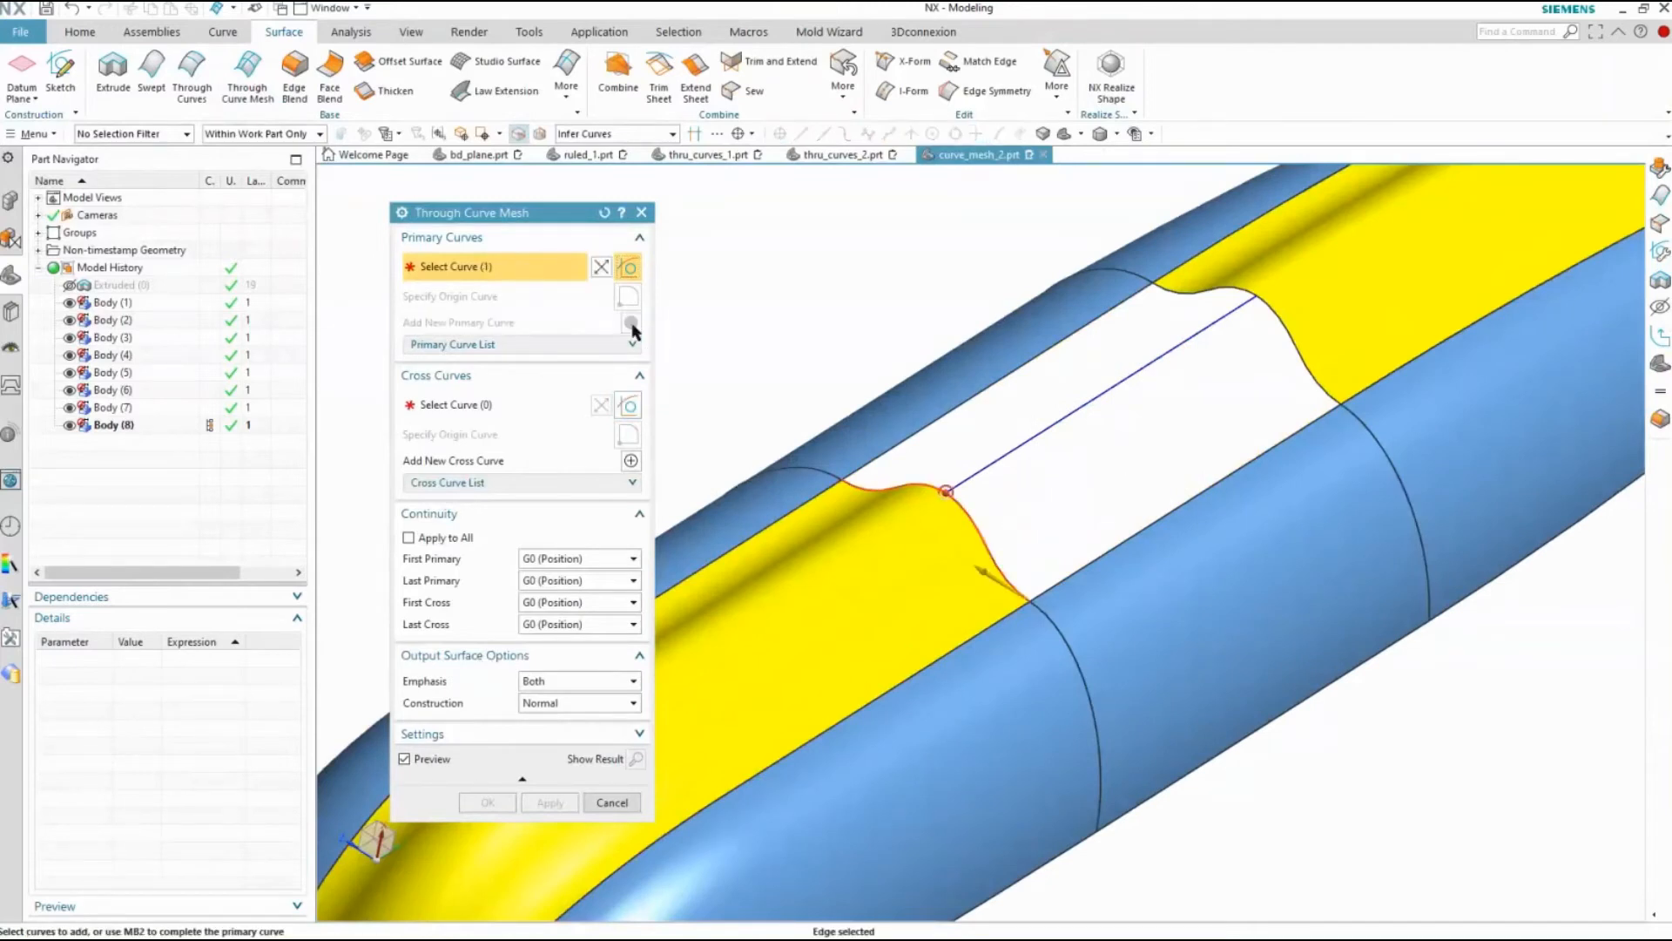
pyautogui.click(1322, 377)
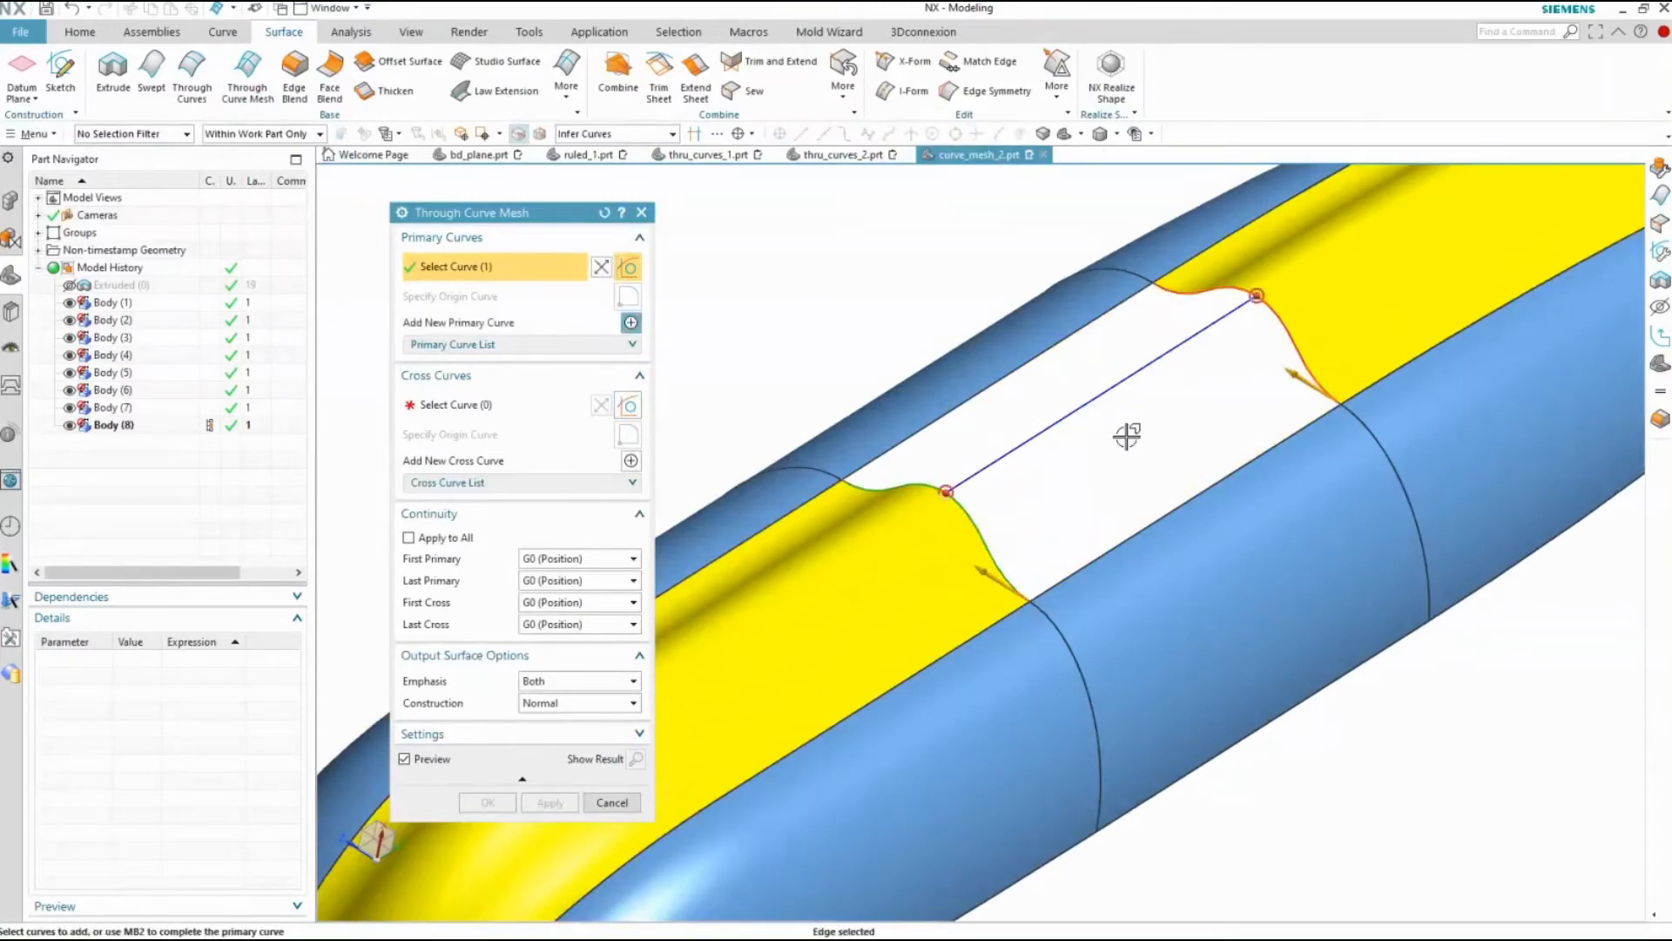
pyautogui.middleClick(1127, 435)
# Add the two long blue-surface edges along the sides of the gap as separate cross curves
pyautogui.click(1052, 583)
pyautogui.middleClick(1132, 474)
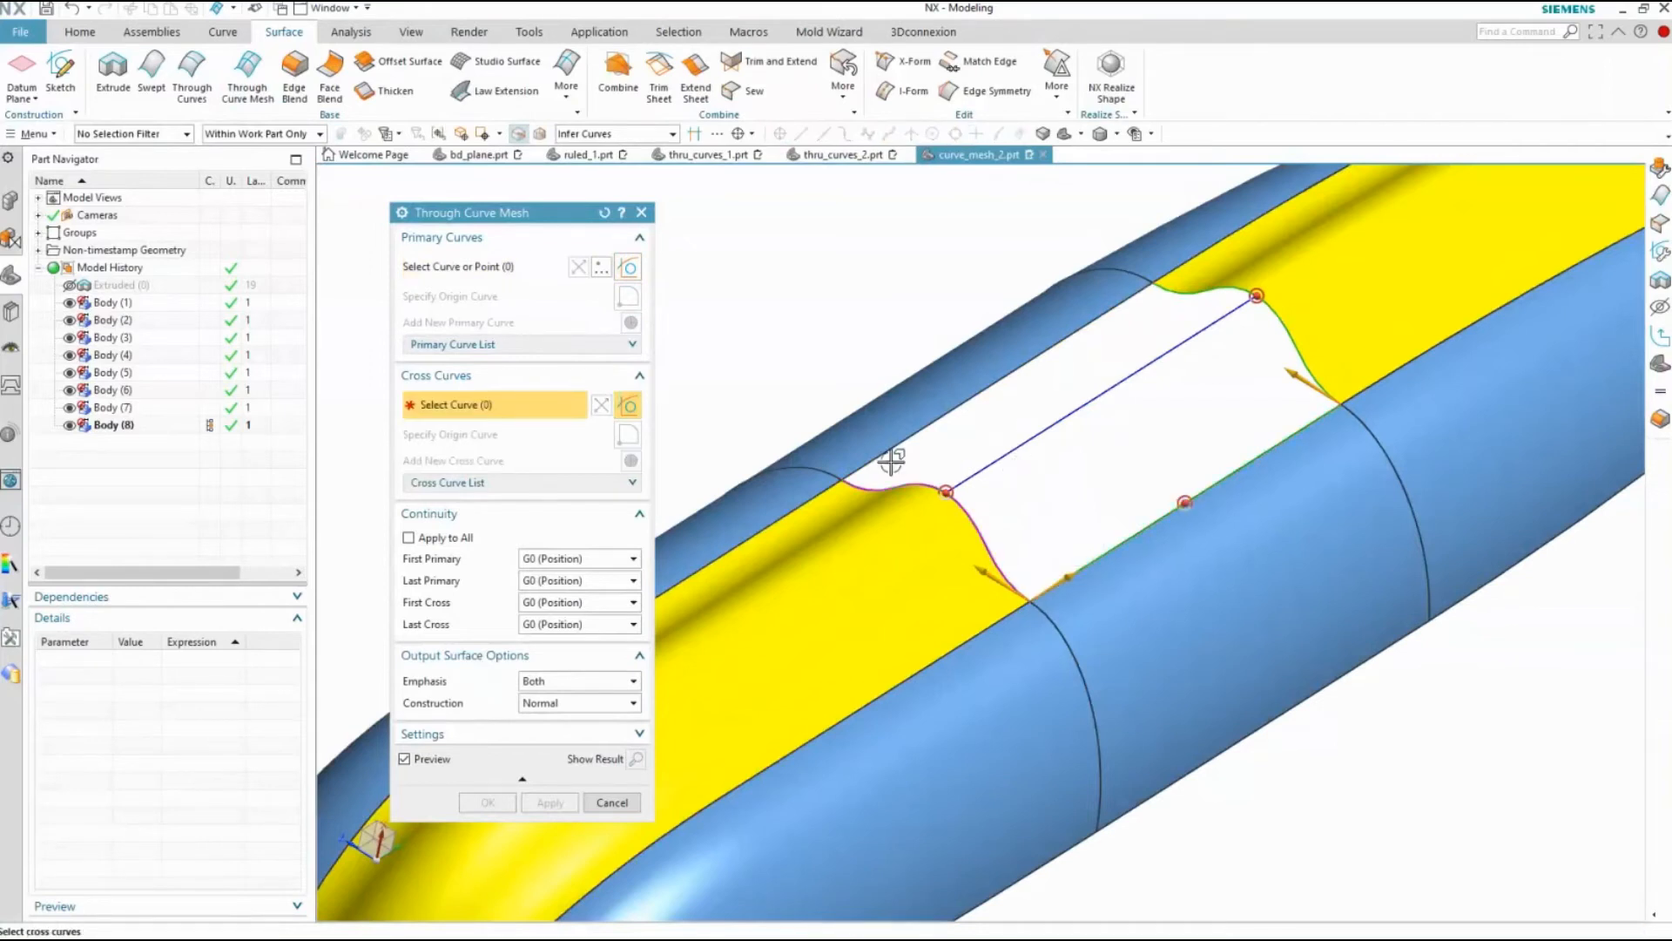
pyautogui.click(886, 454)
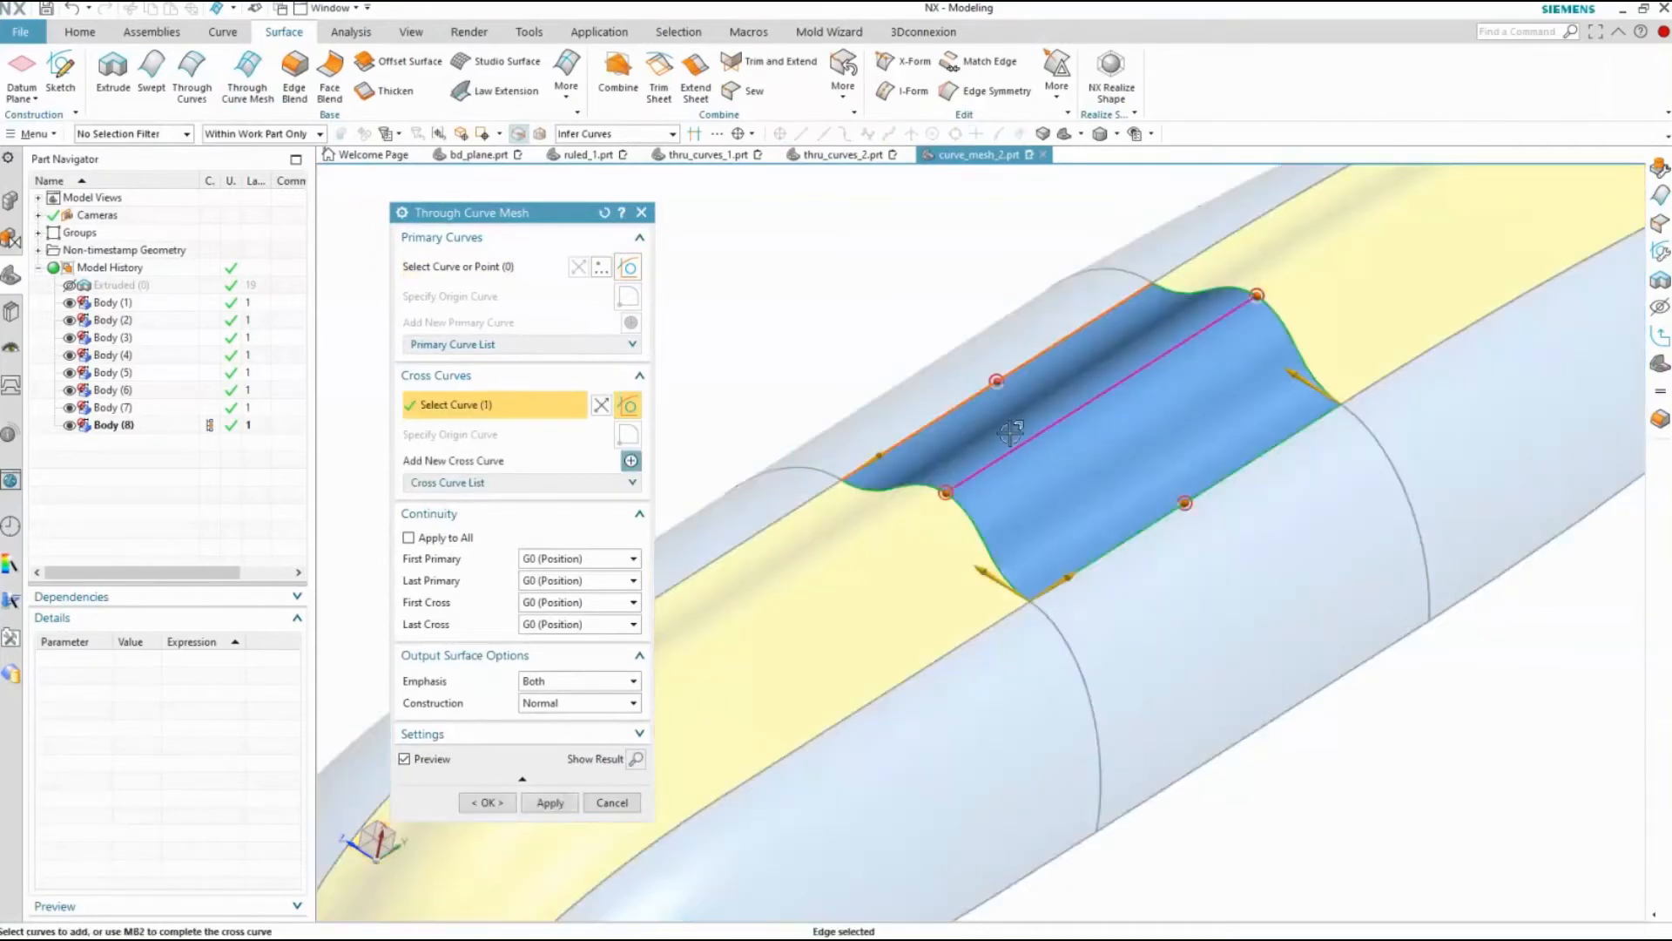
# Apply G1 (Tangent) continuity to all primary and cross boundaries of the mesh surface
pyautogui.click(577, 558)
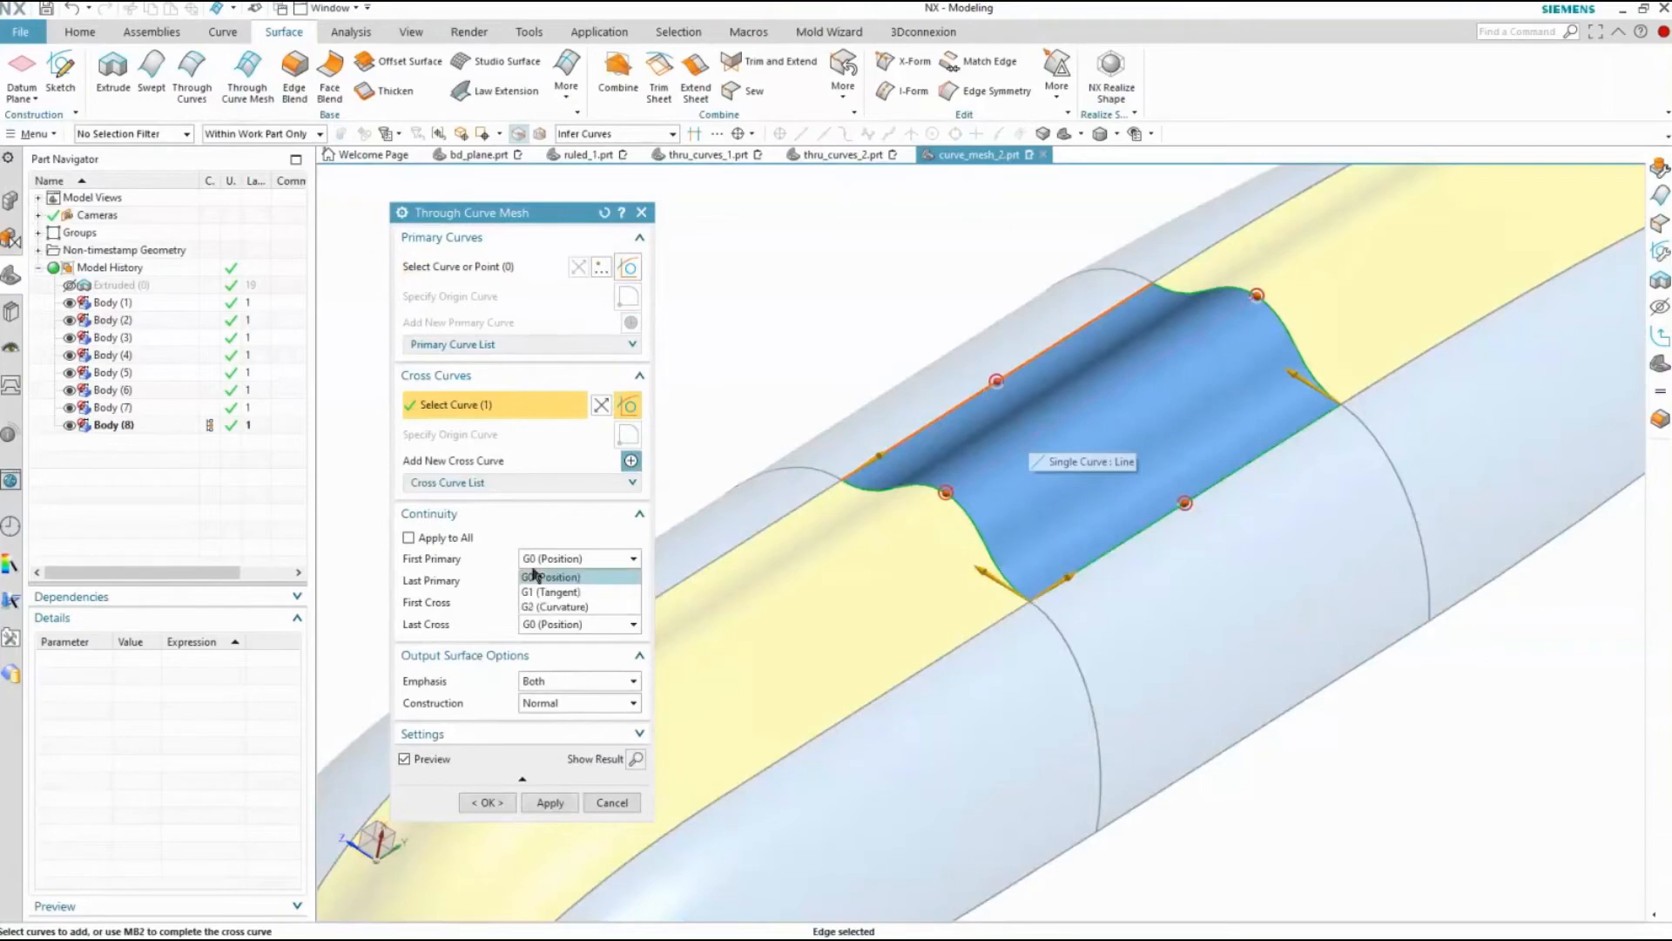
pyautogui.click(444, 545)
pyautogui.click(438, 539)
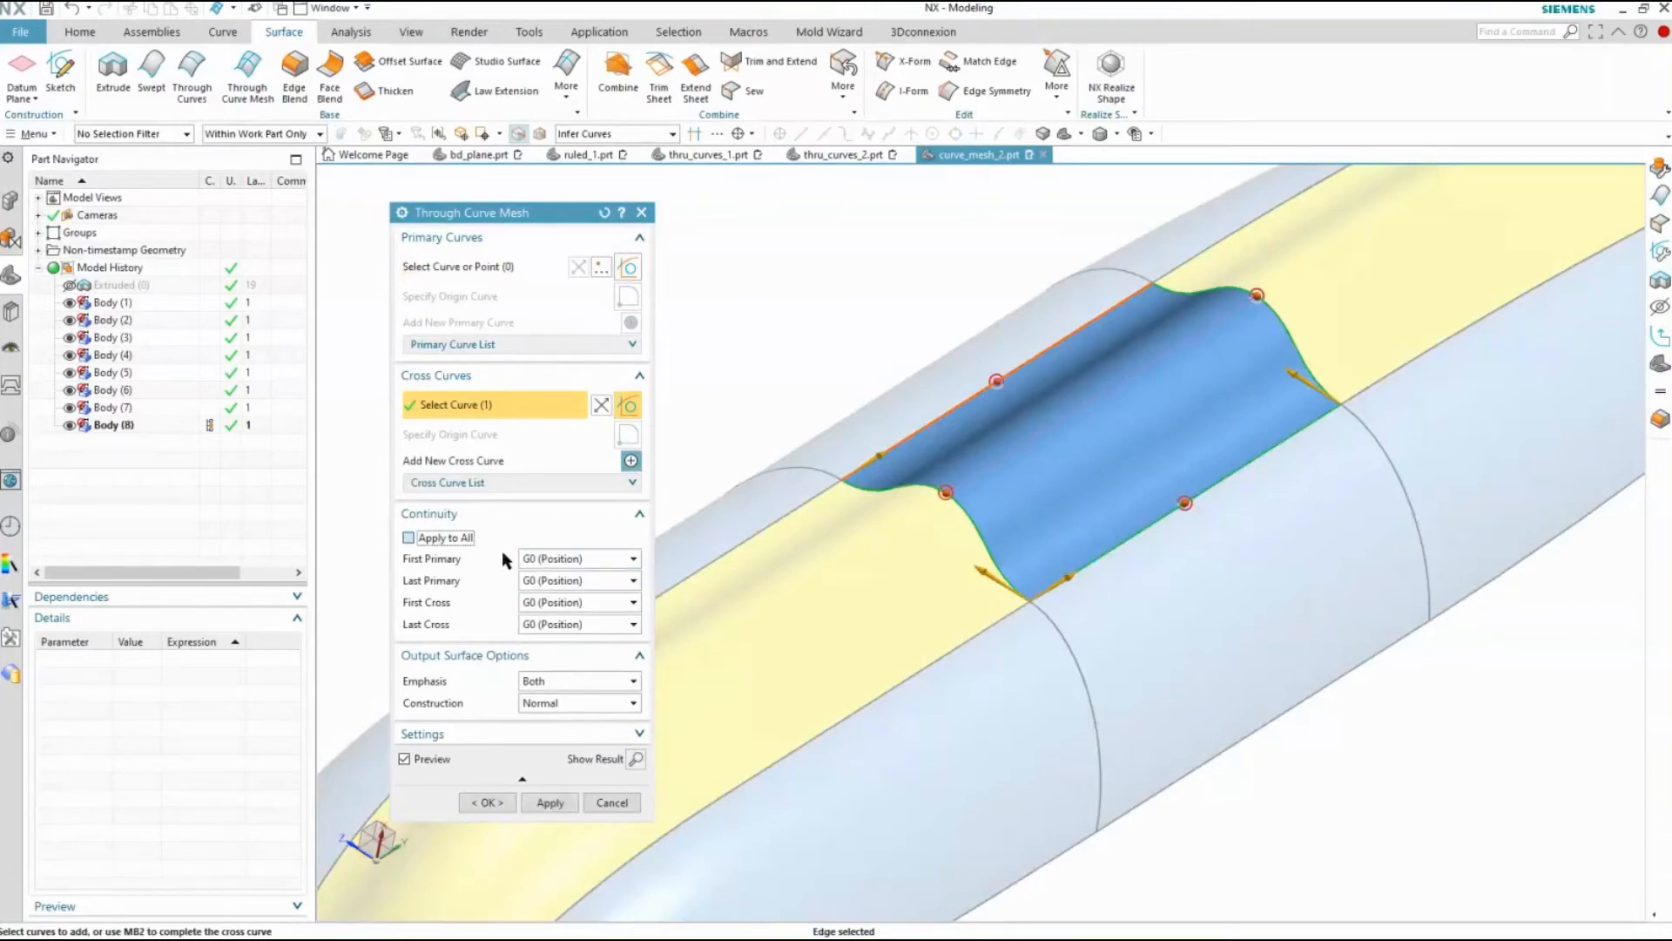
pyautogui.click(576, 559)
pyautogui.click(551, 592)
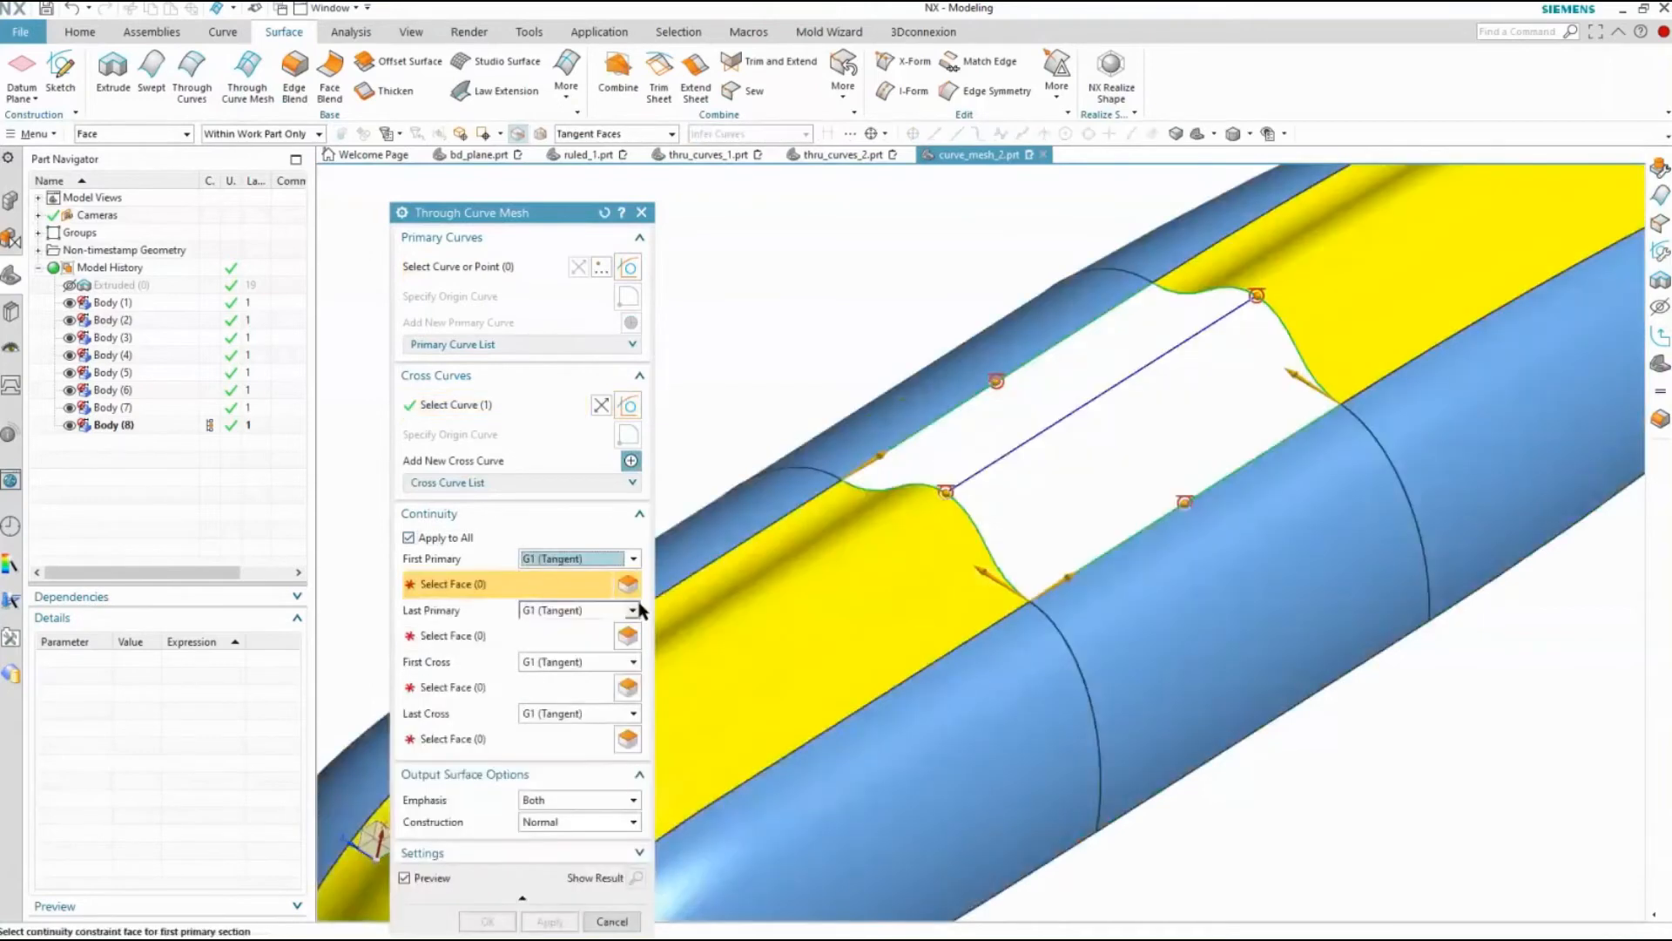
# Assign the adjoining yellow faces as primary tangency constraints and the adjoining blue side faces as first and last cross constraints
pyautogui.click(855, 579)
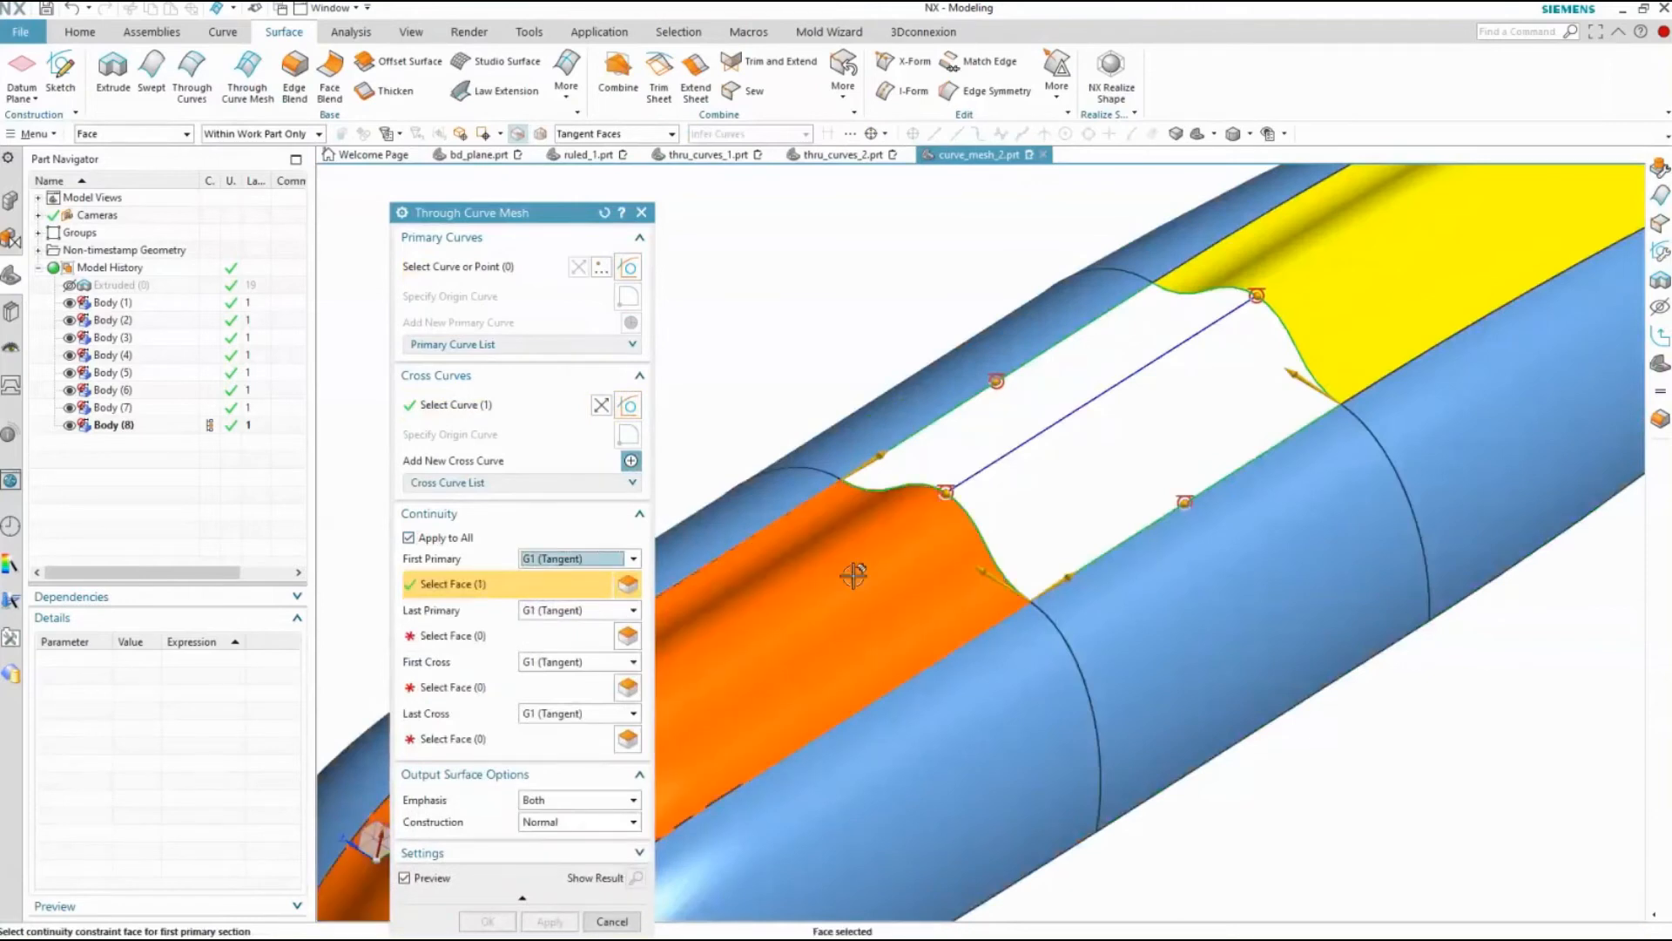
pyautogui.click(472, 637)
pyautogui.click(1352, 270)
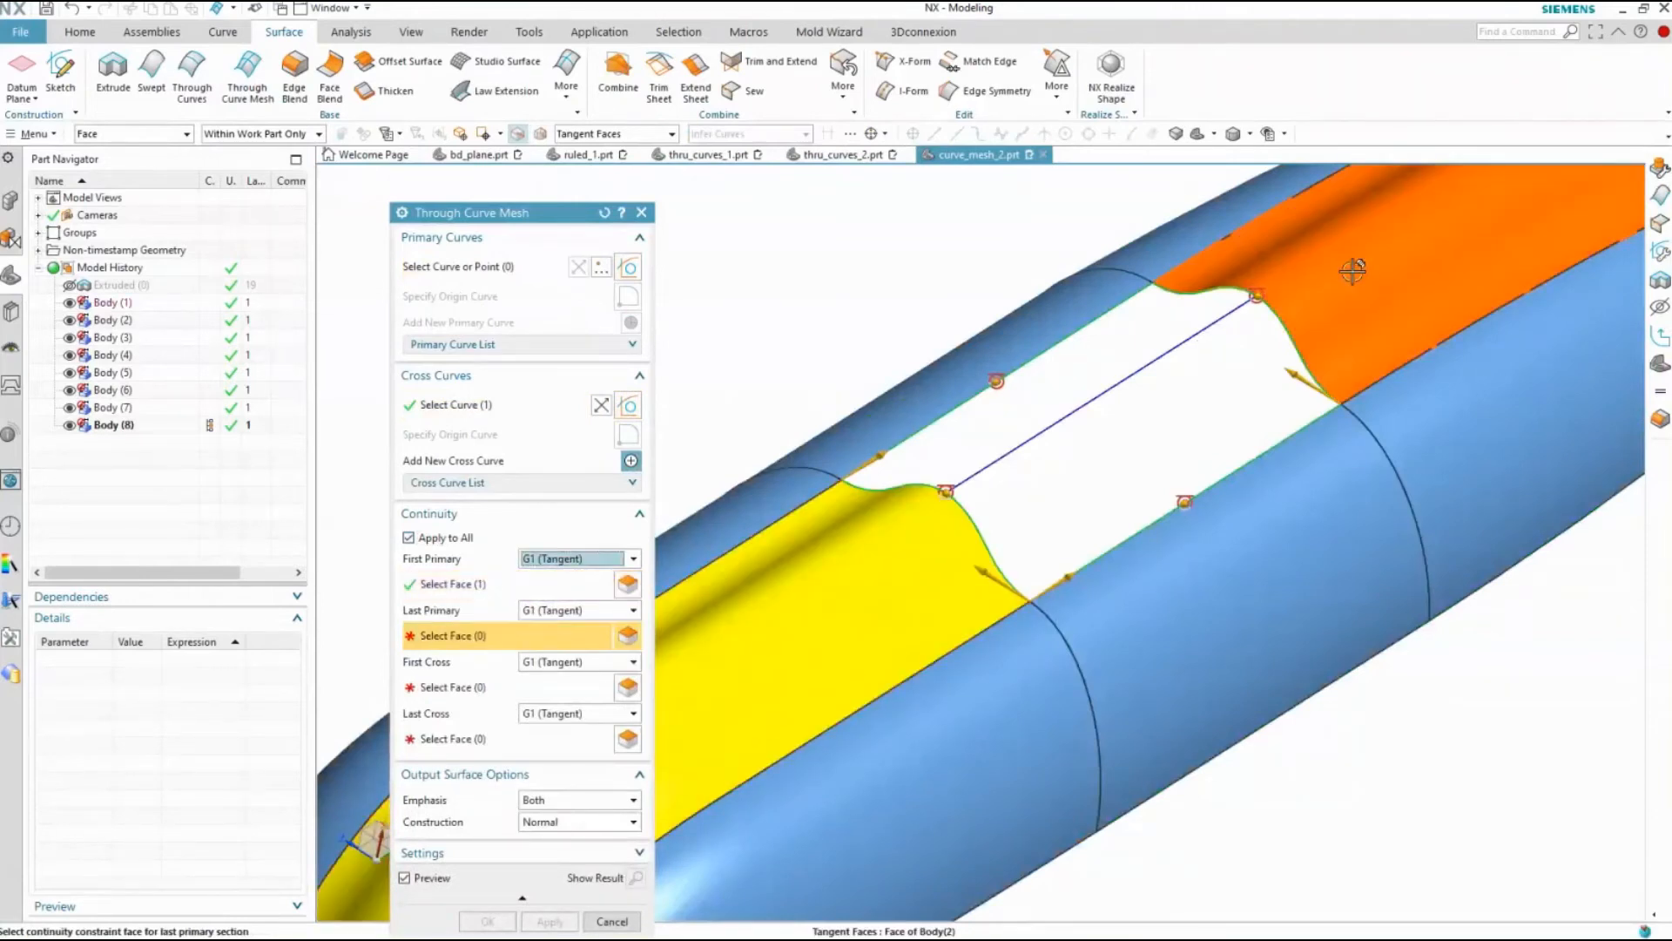
pyautogui.click(549, 684)
pyautogui.click(1219, 627)
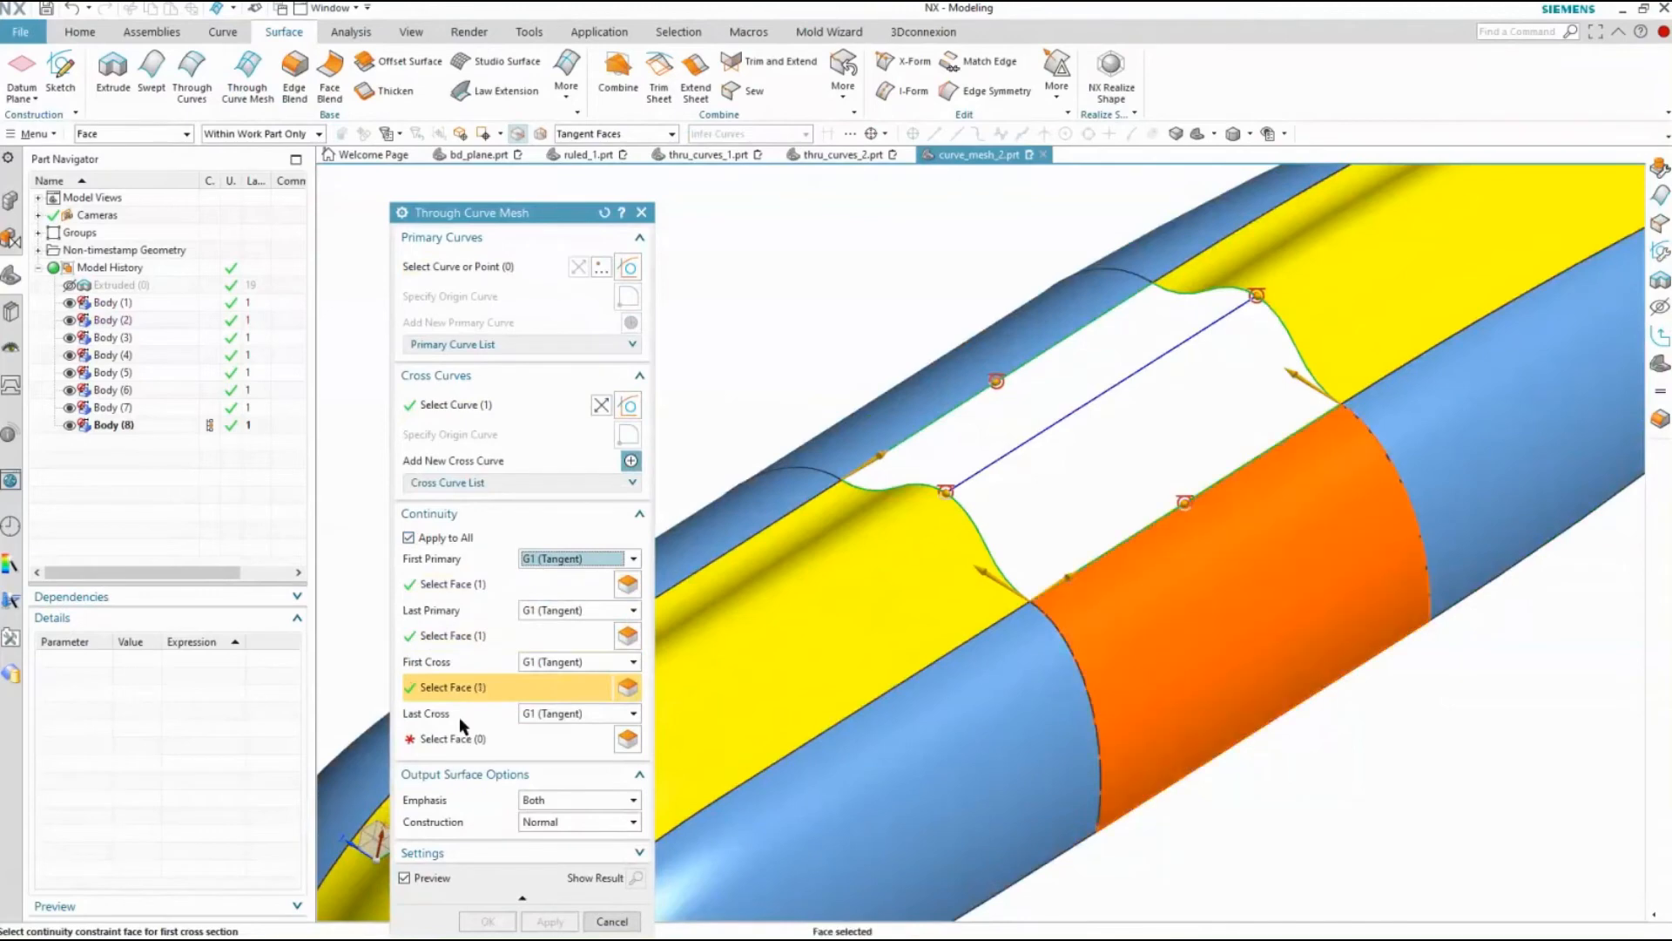
pyautogui.click(466, 736)
pyautogui.click(841, 428)
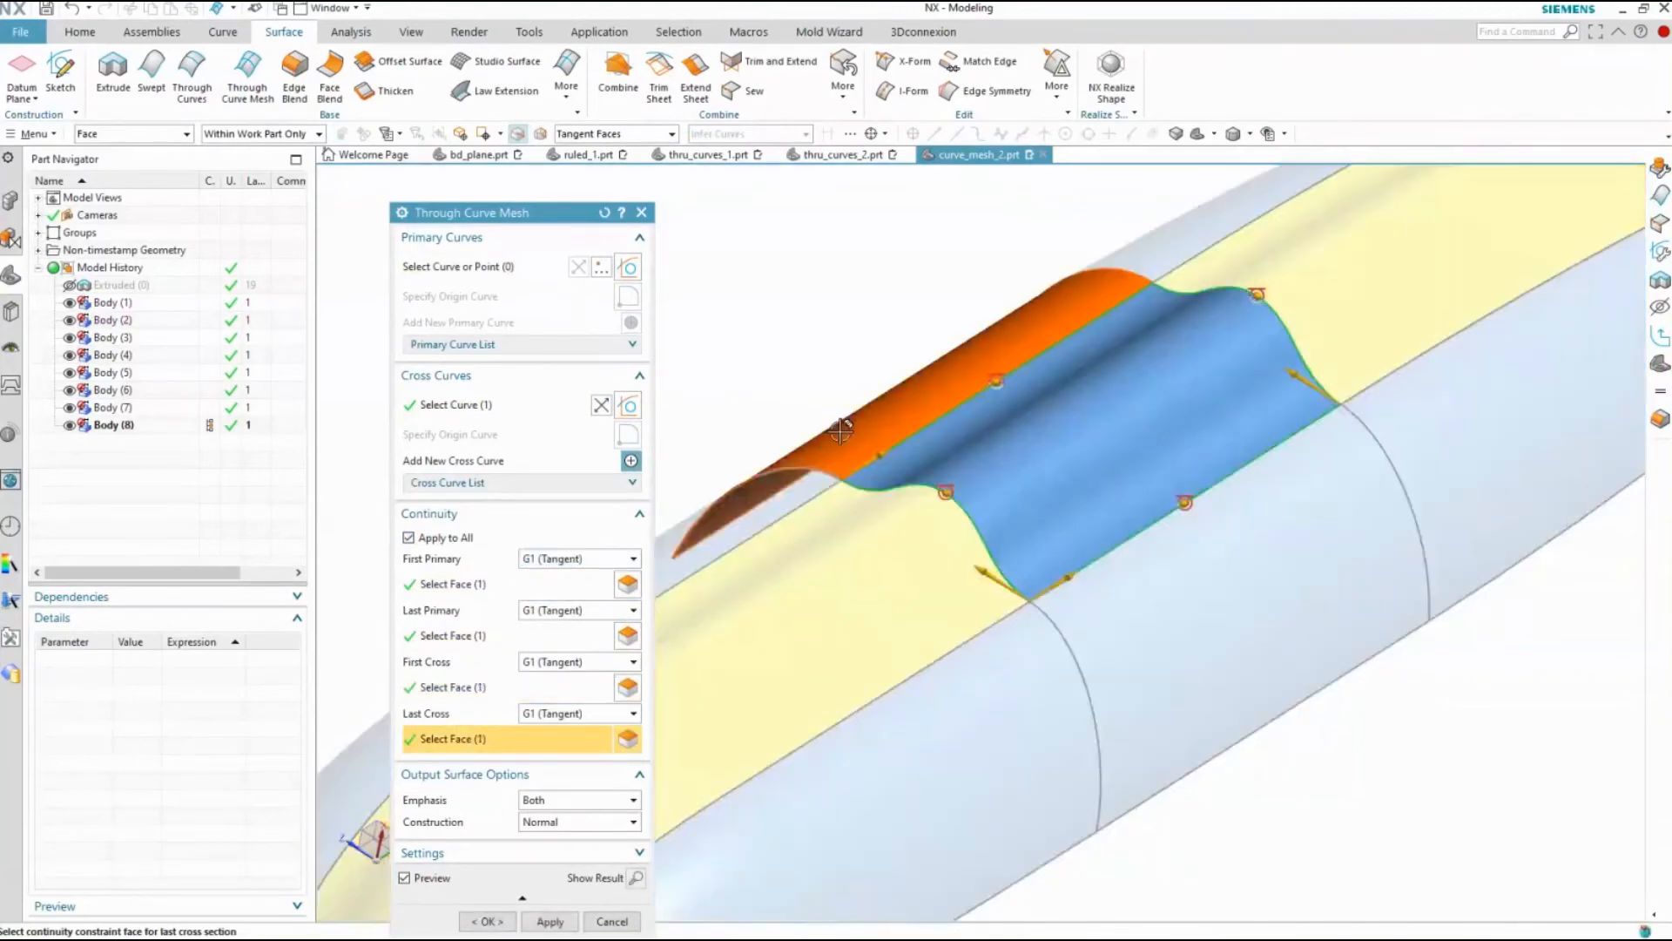
pyautogui.moveTo(680, 610); pyautogui.dragTo(702, 552, button='middle')
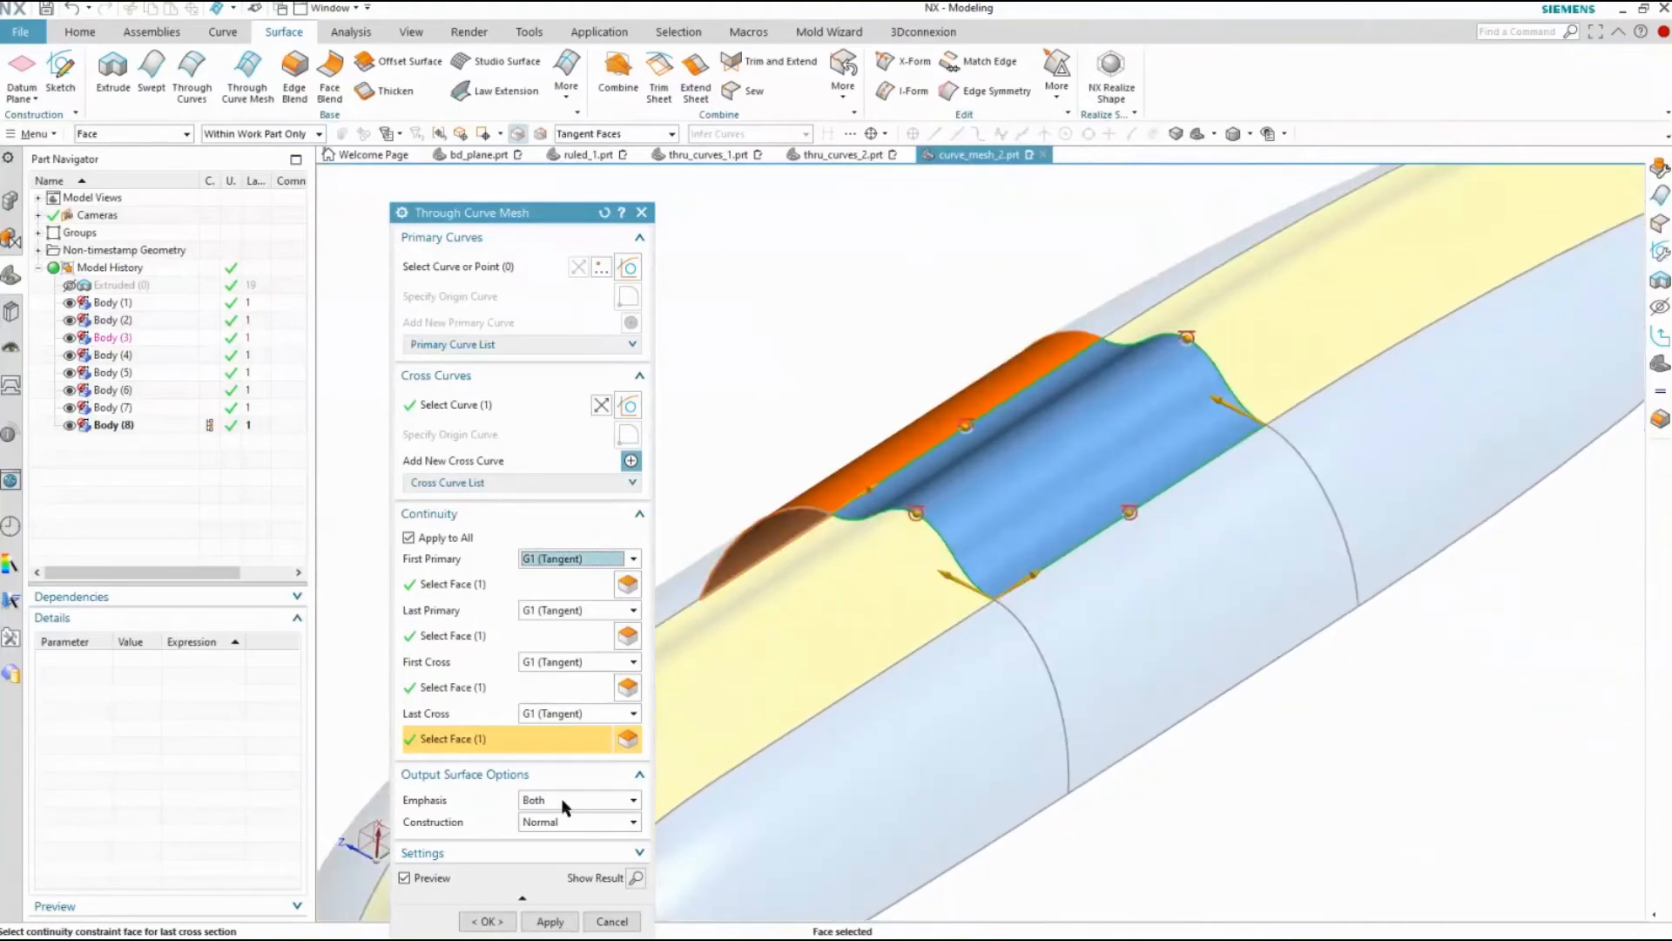
# Try the Primary and Cross emphasis options, restore emphasis to Both, and create the mesh surface
pyautogui.click(565, 801)
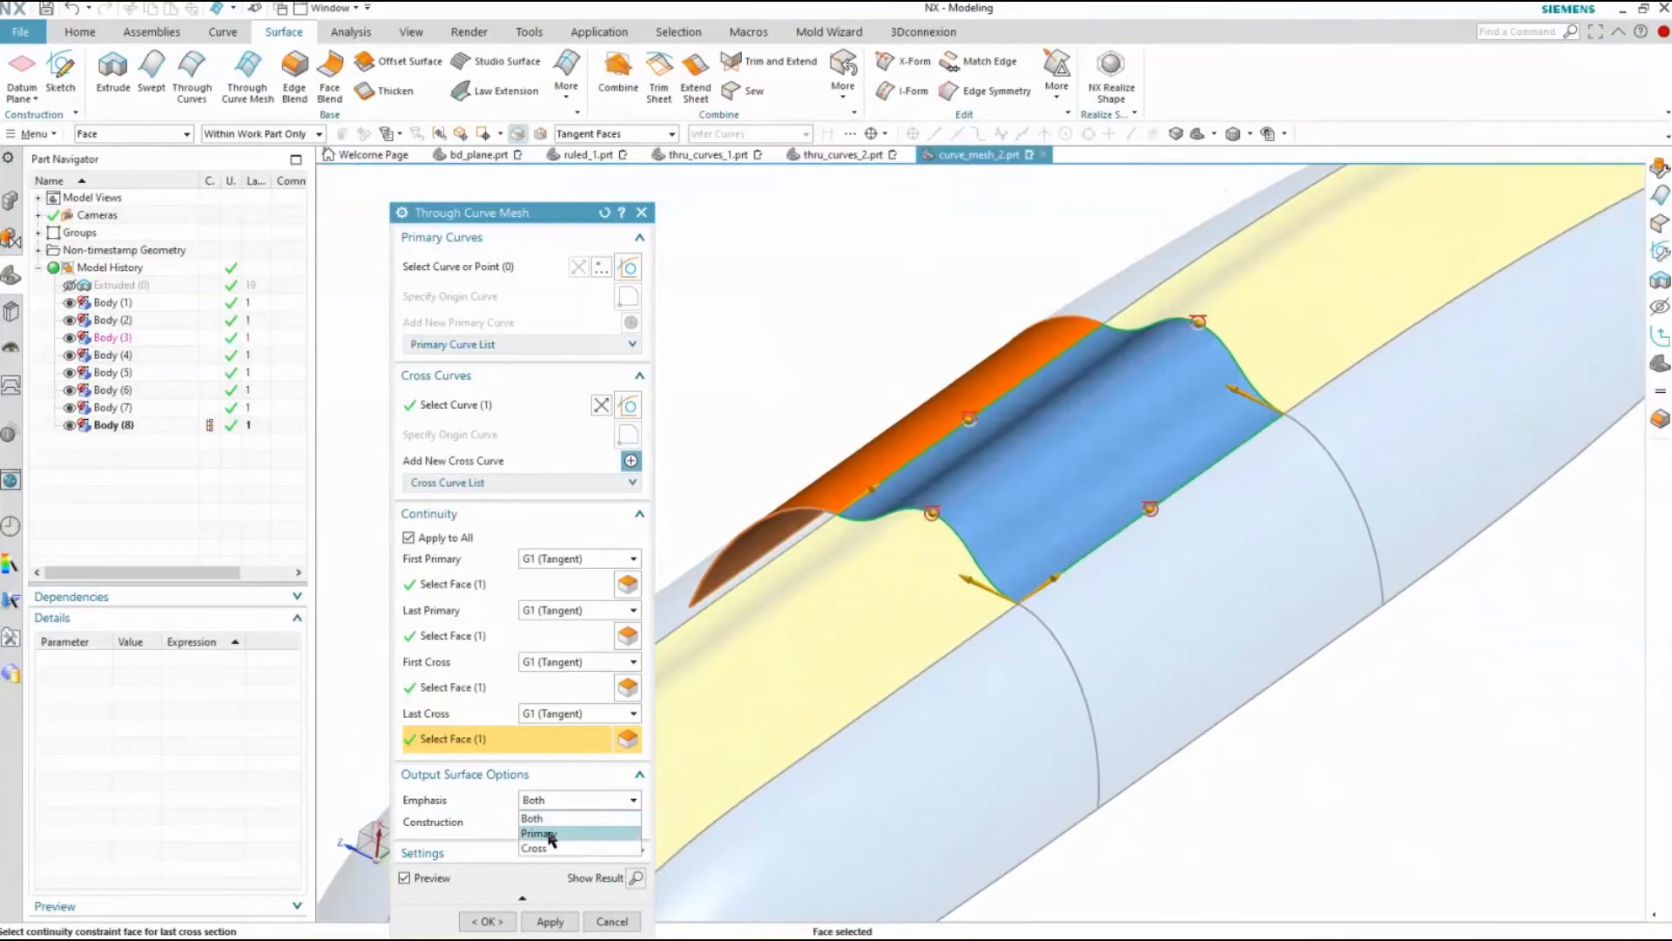
pyautogui.click(550, 835)
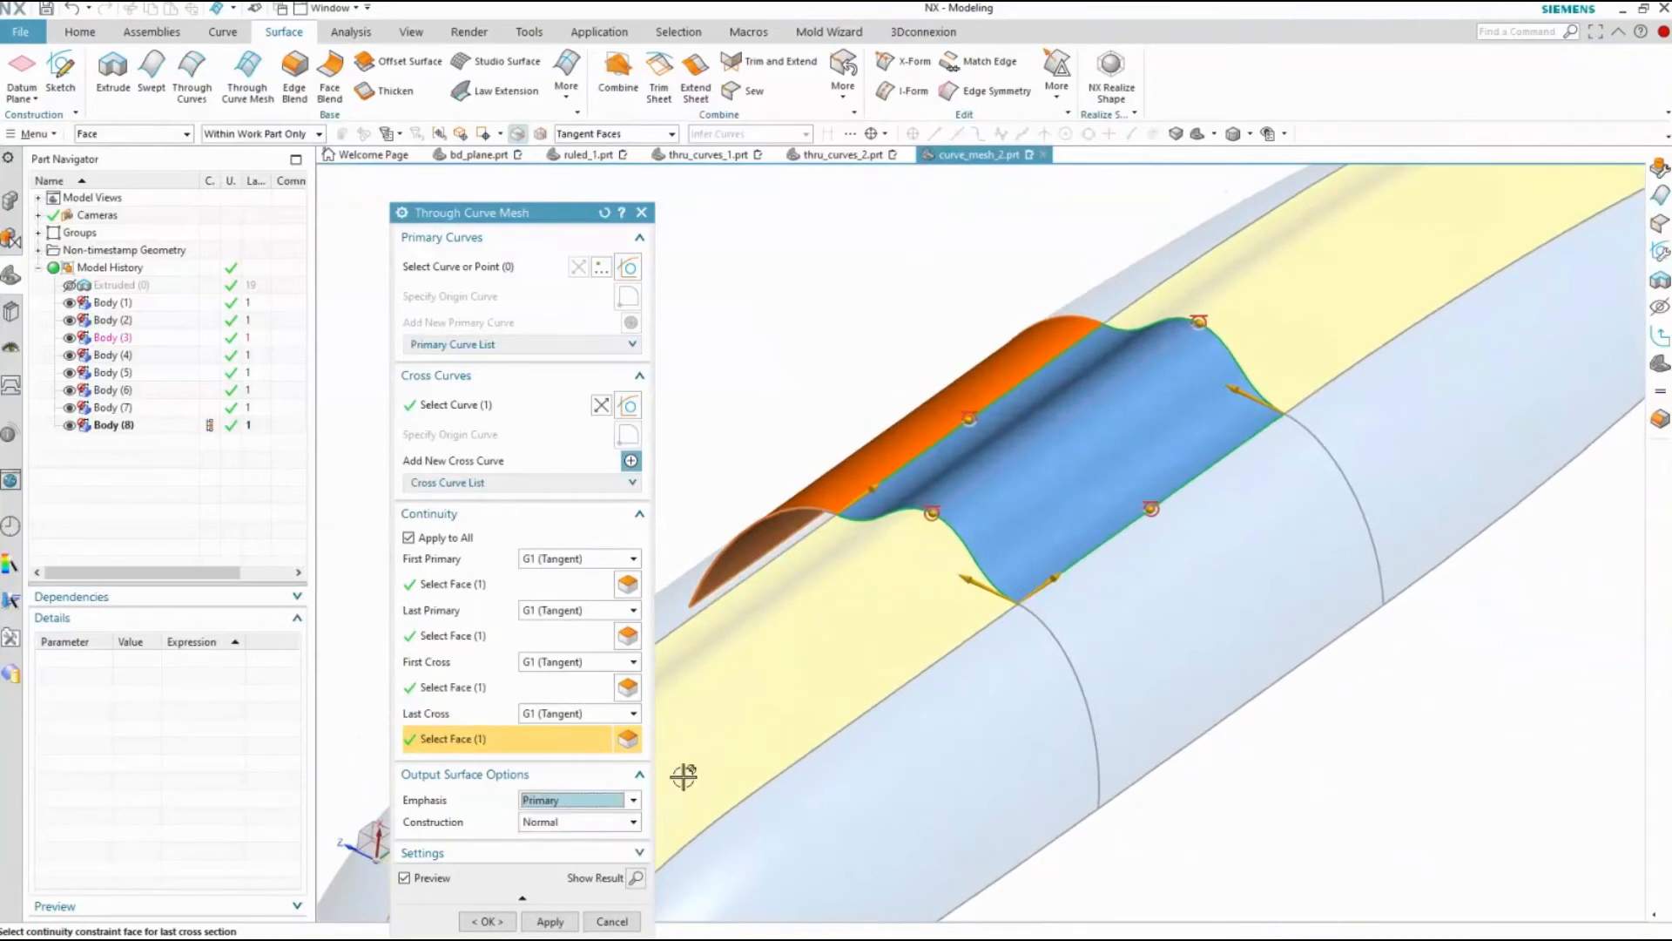
pyautogui.click(549, 799)
pyautogui.click(535, 848)
pyautogui.click(559, 801)
pyautogui.click(558, 818)
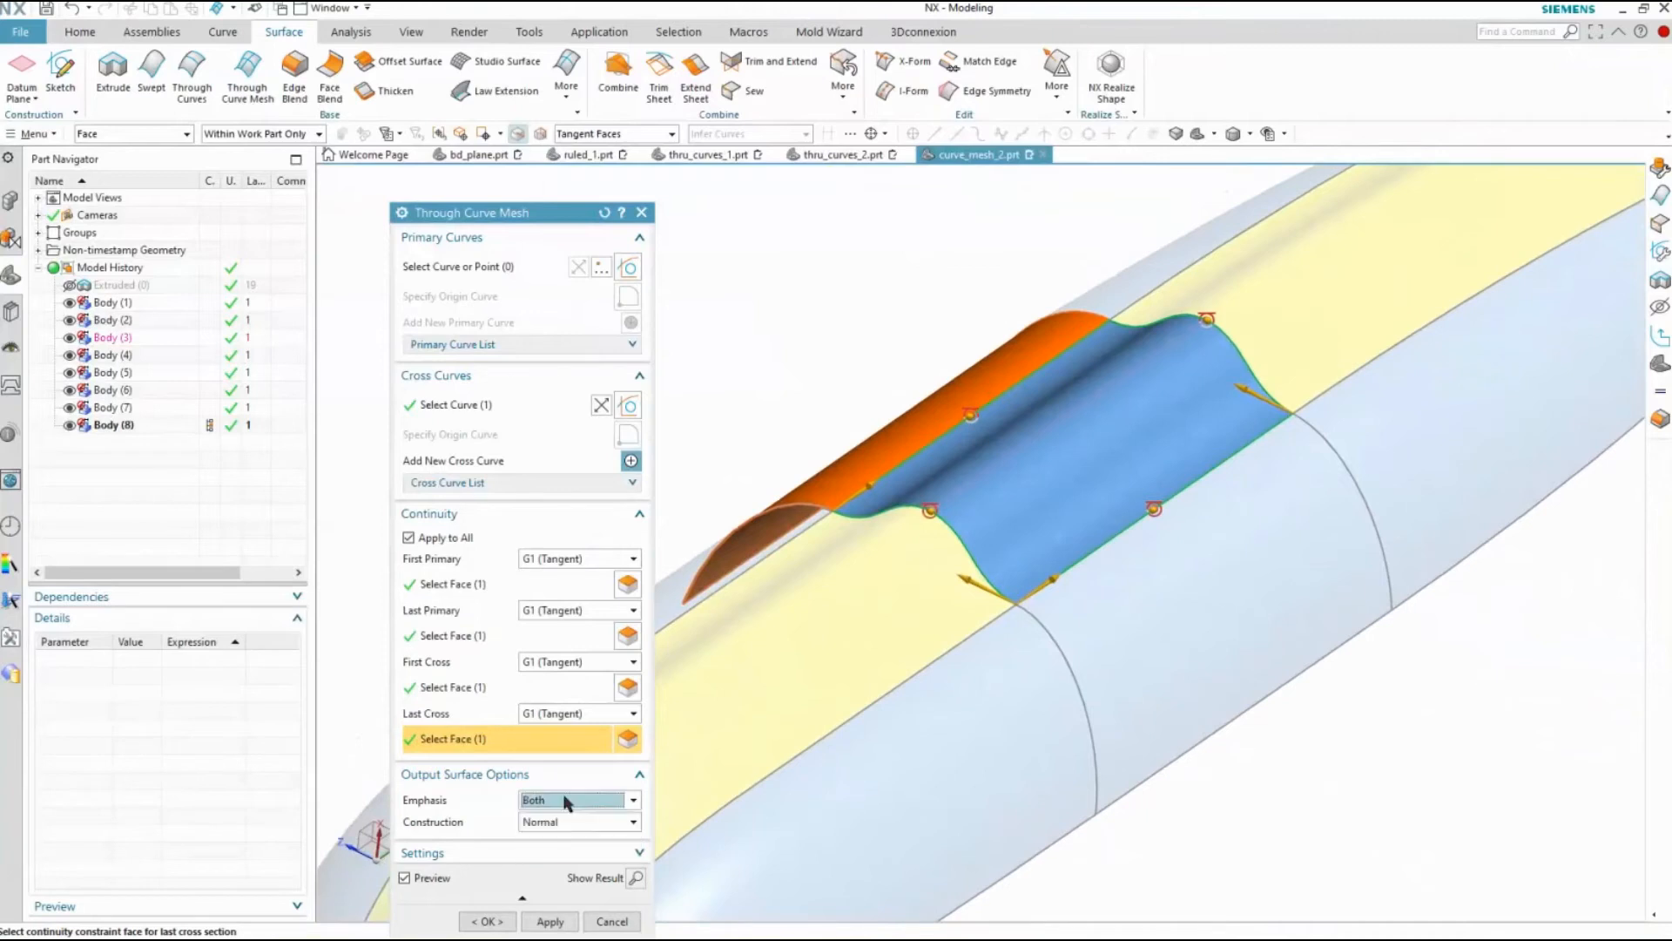
pyautogui.click(488, 921)
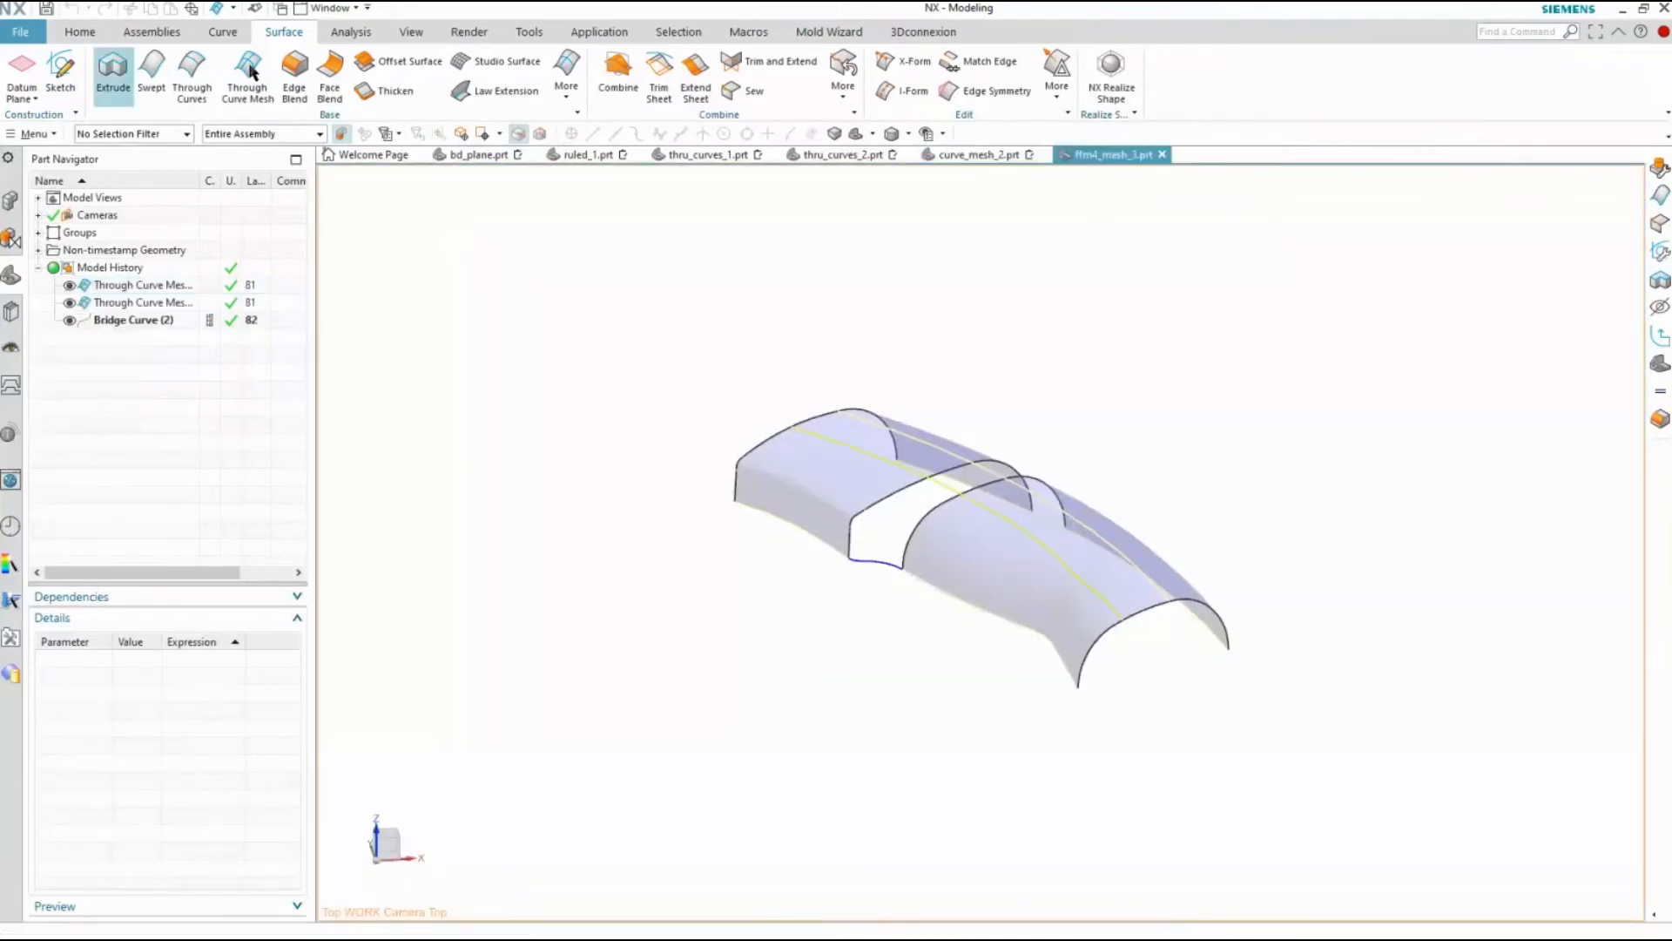
# Start a Through Curve Mesh in ffm4_mesh_3.prt using the two arched edges bordering the gap as separate primary curves
pyautogui.click(251, 71)
pyautogui.scroll(1, 884, 536)
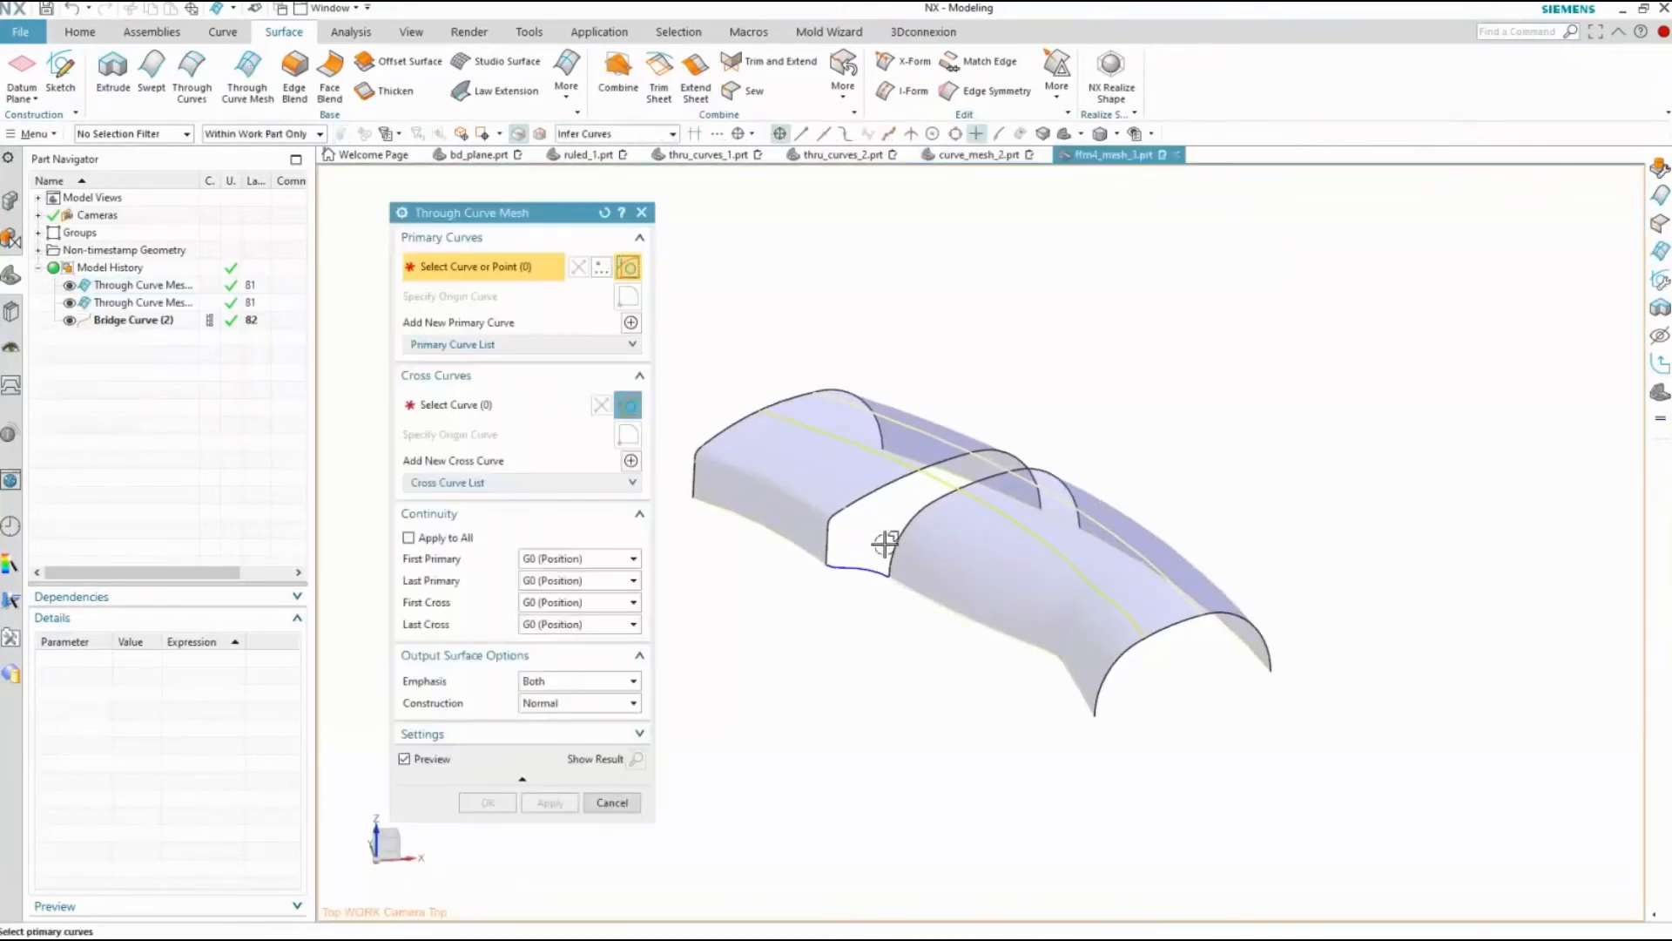
pyautogui.scroll(2, 805, 588)
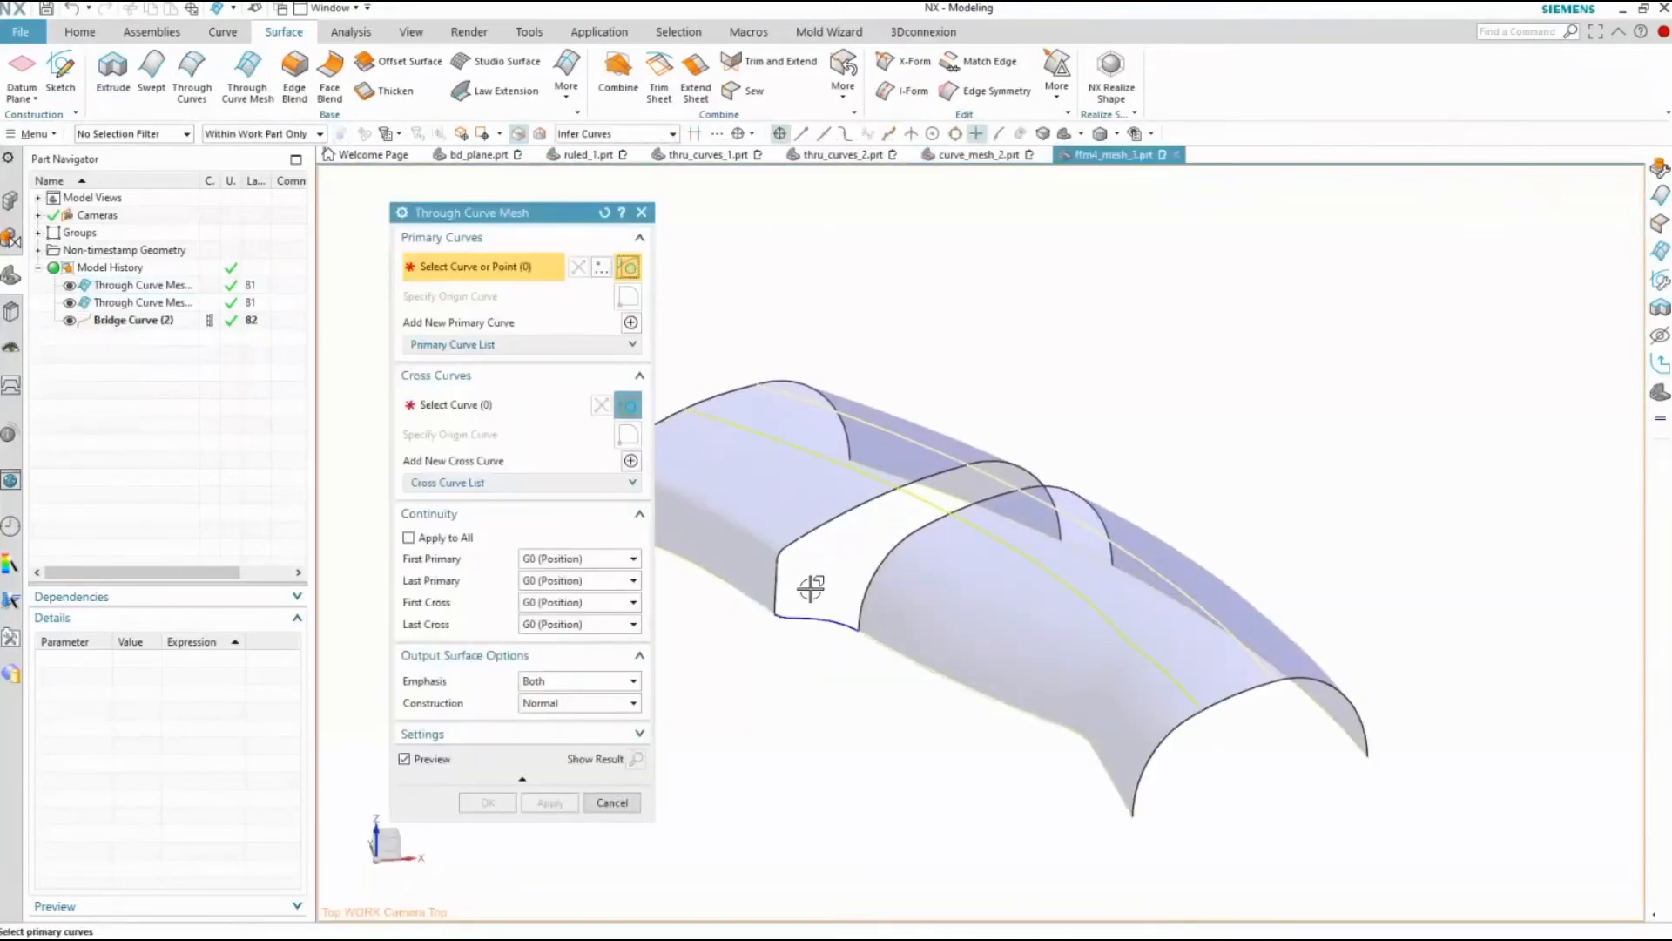
pyautogui.click(759, 609)
pyautogui.click(938, 649)
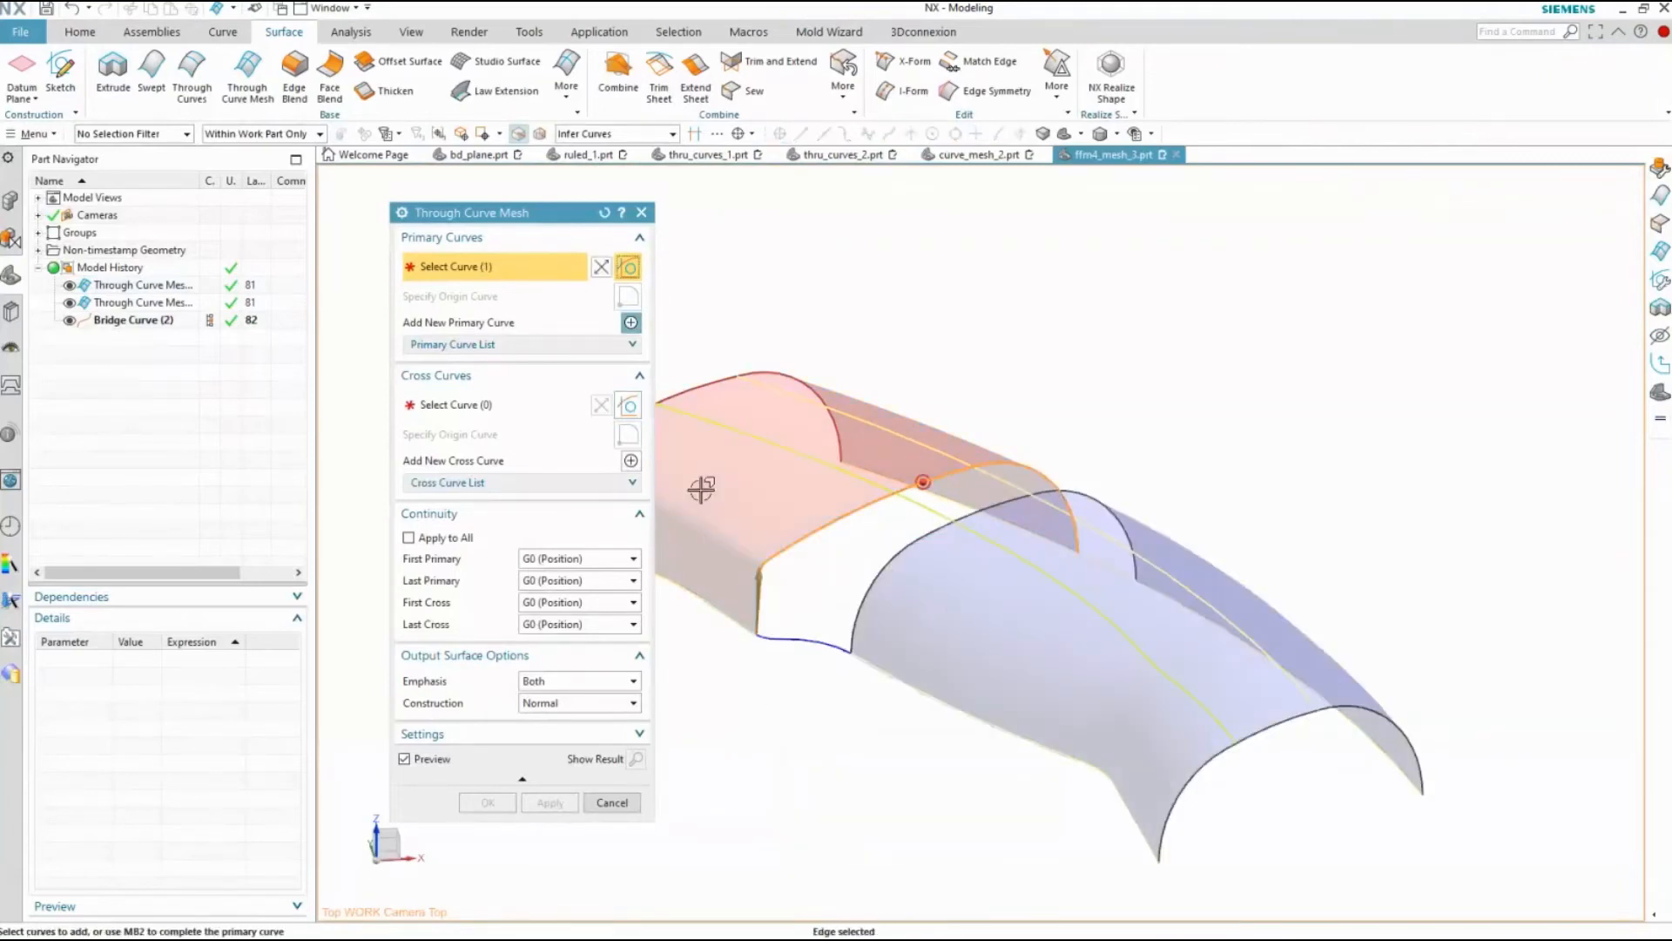
pyautogui.middleClick(891, 694)
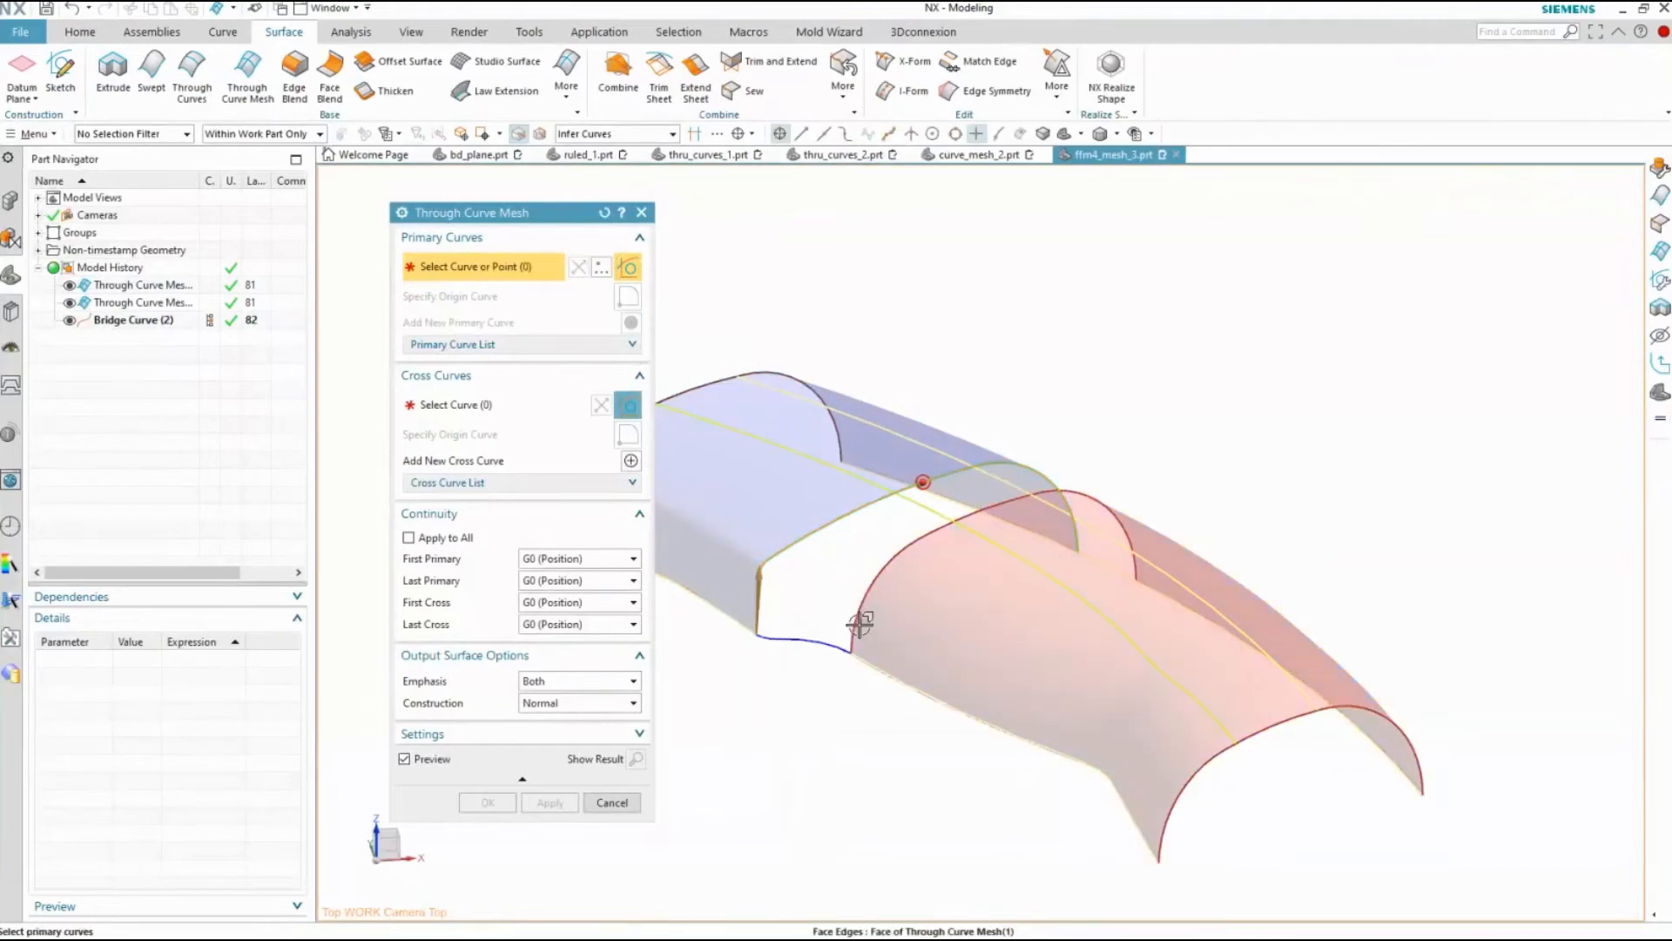
pyautogui.click(859, 621)
pyautogui.middleClick(792, 688)
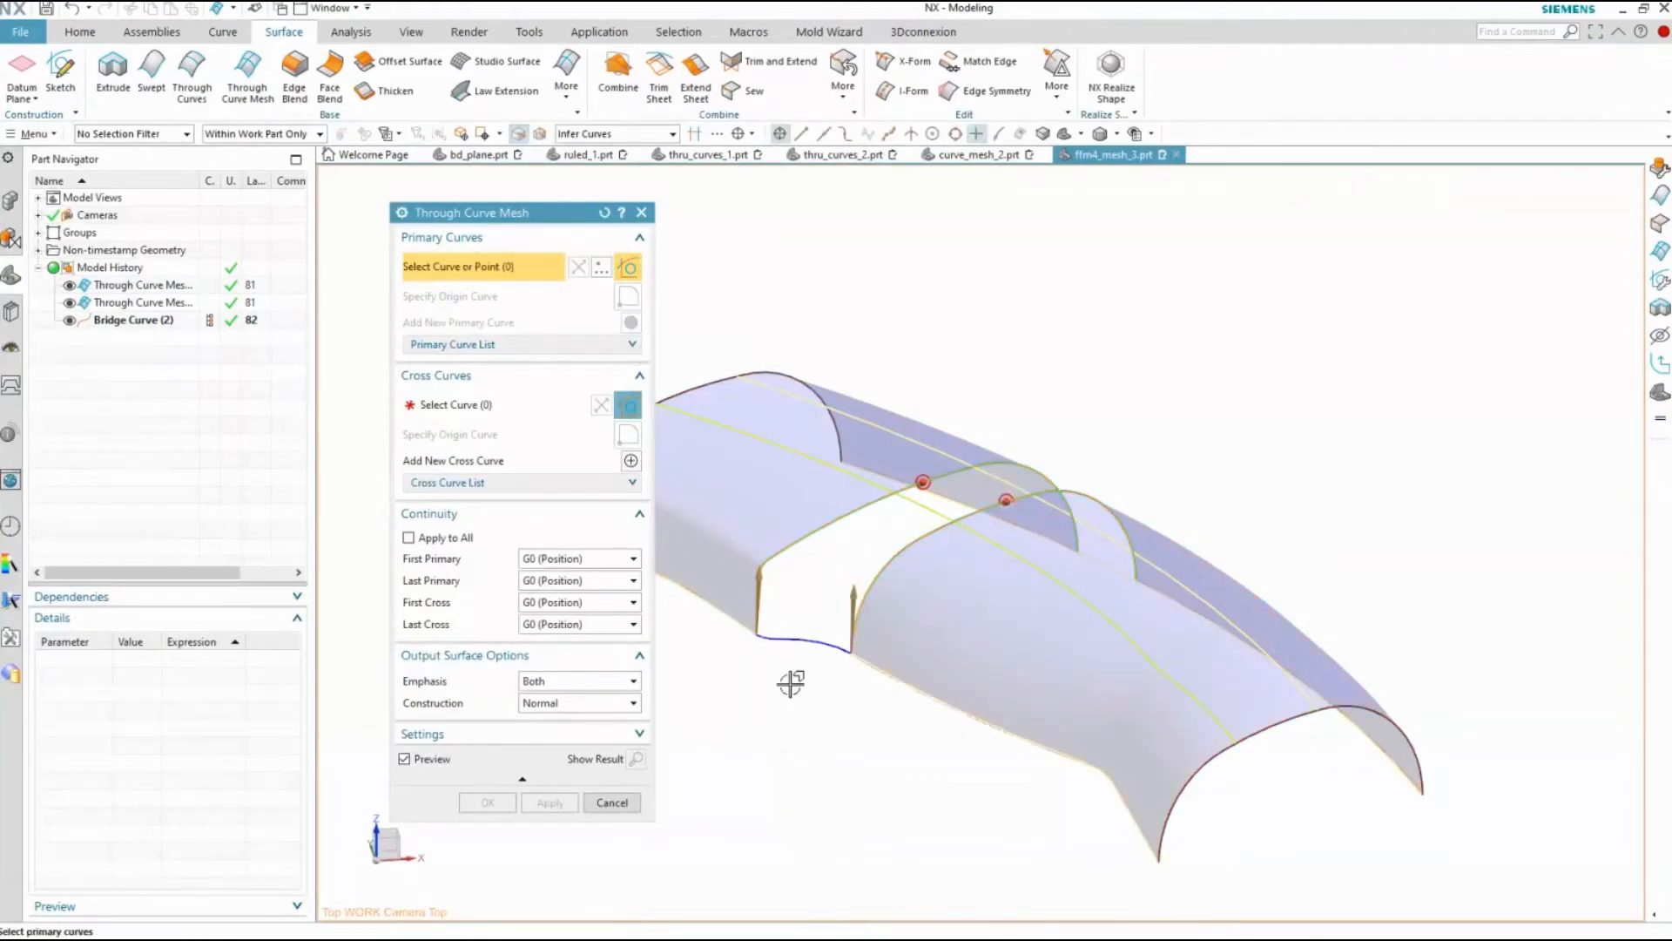
# Define the first cross curve from the short arc and the adjoining bridge curve along the gap's near lower side, using Single Curve selection
pyautogui.scroll(2, 767, 653)
pyautogui.click(510, 411)
pyautogui.click(782, 637)
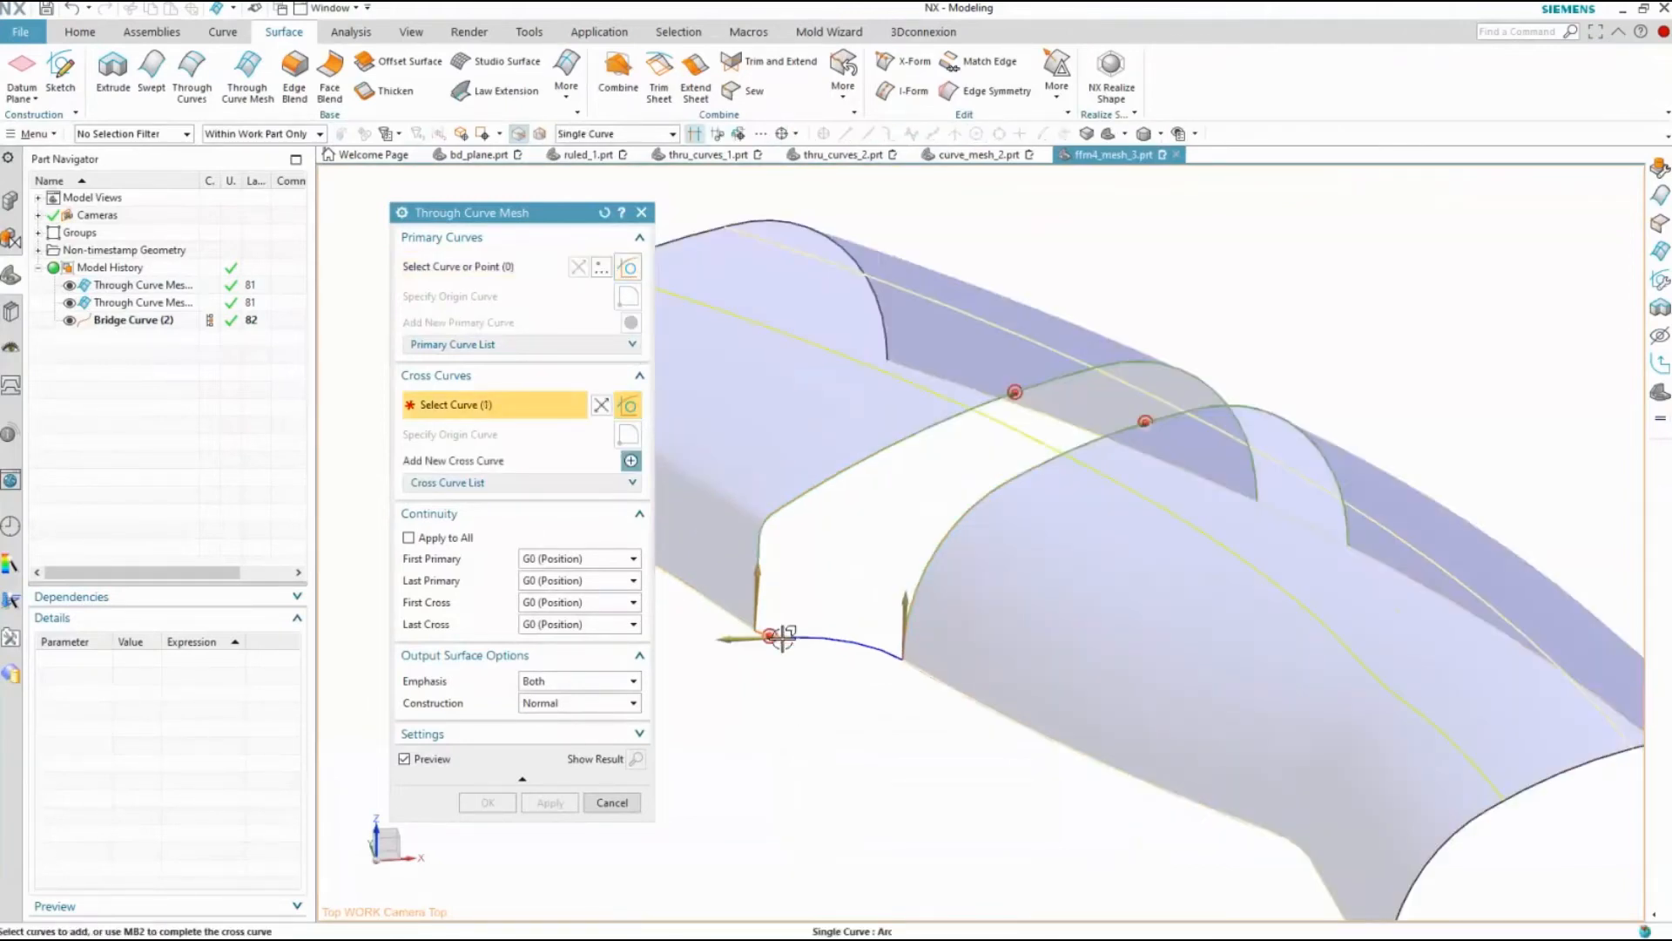
pyautogui.scroll(4, 782, 636)
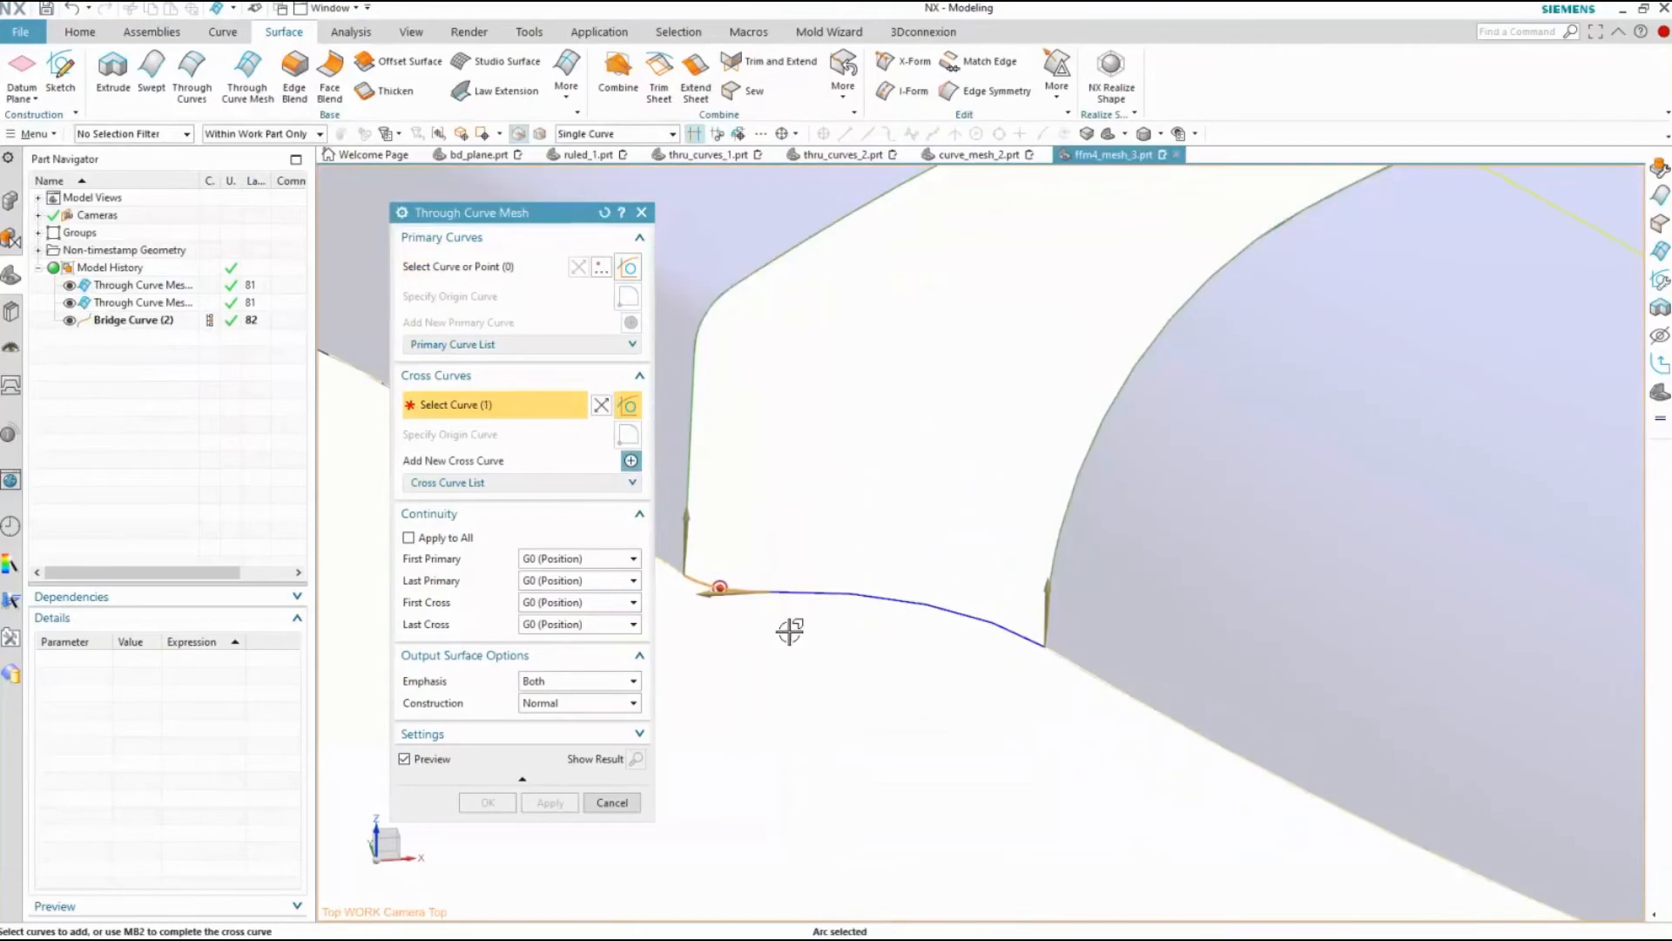
pyautogui.click(810, 590)
pyautogui.click(801, 592)
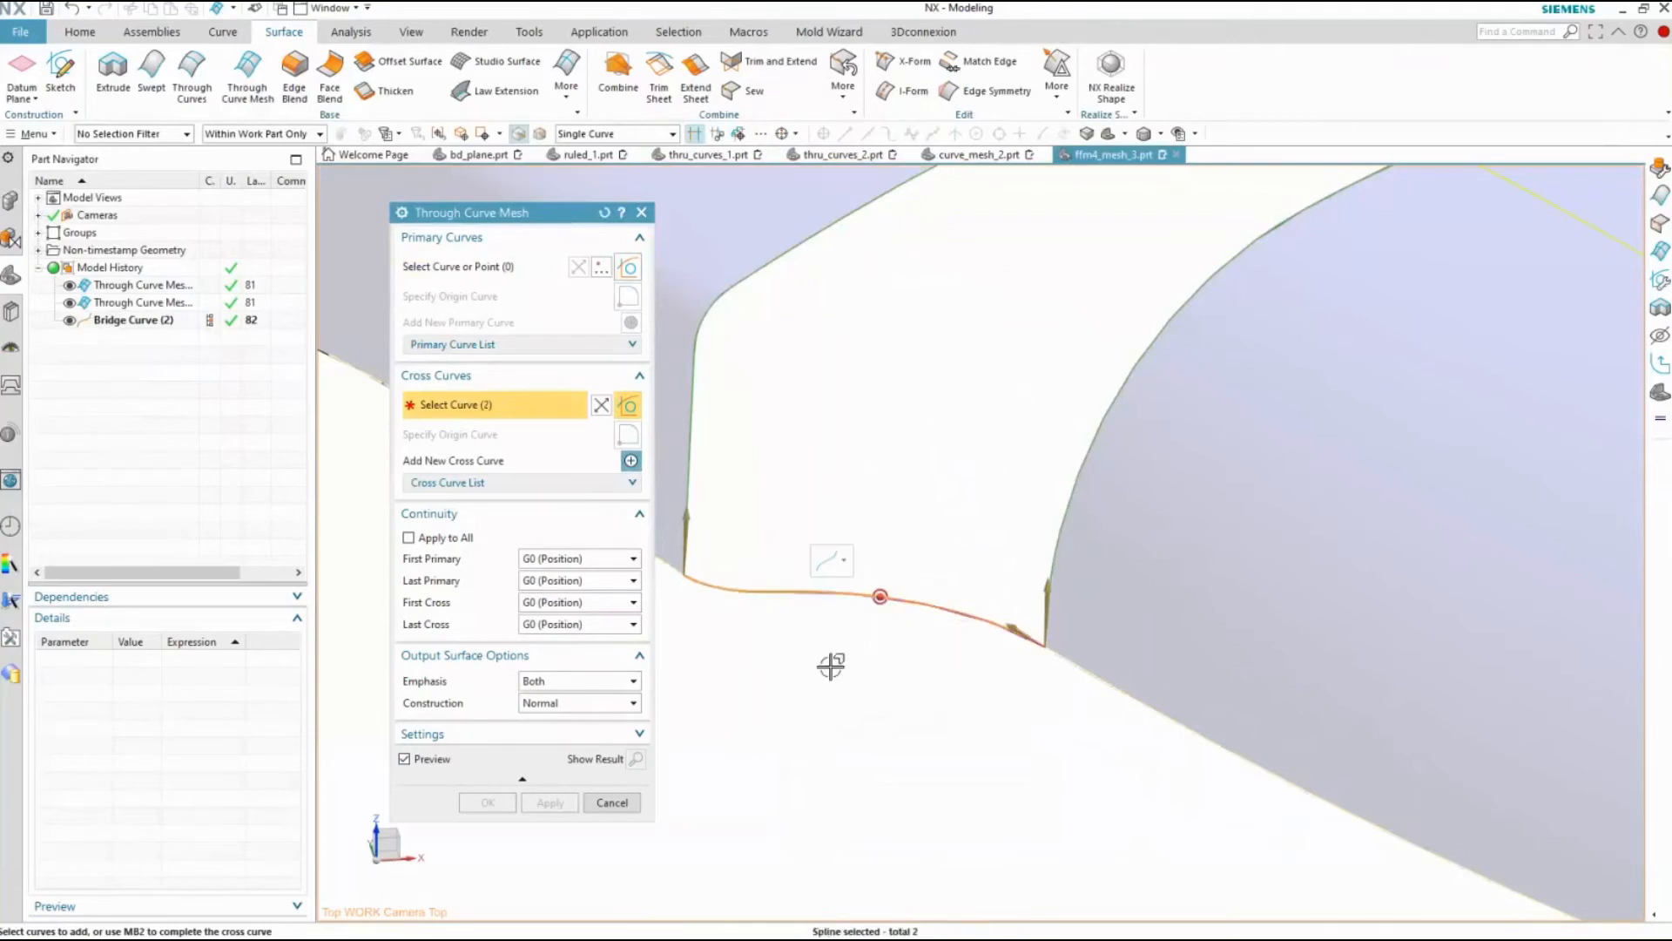
pyautogui.scroll(-3, 831, 666)
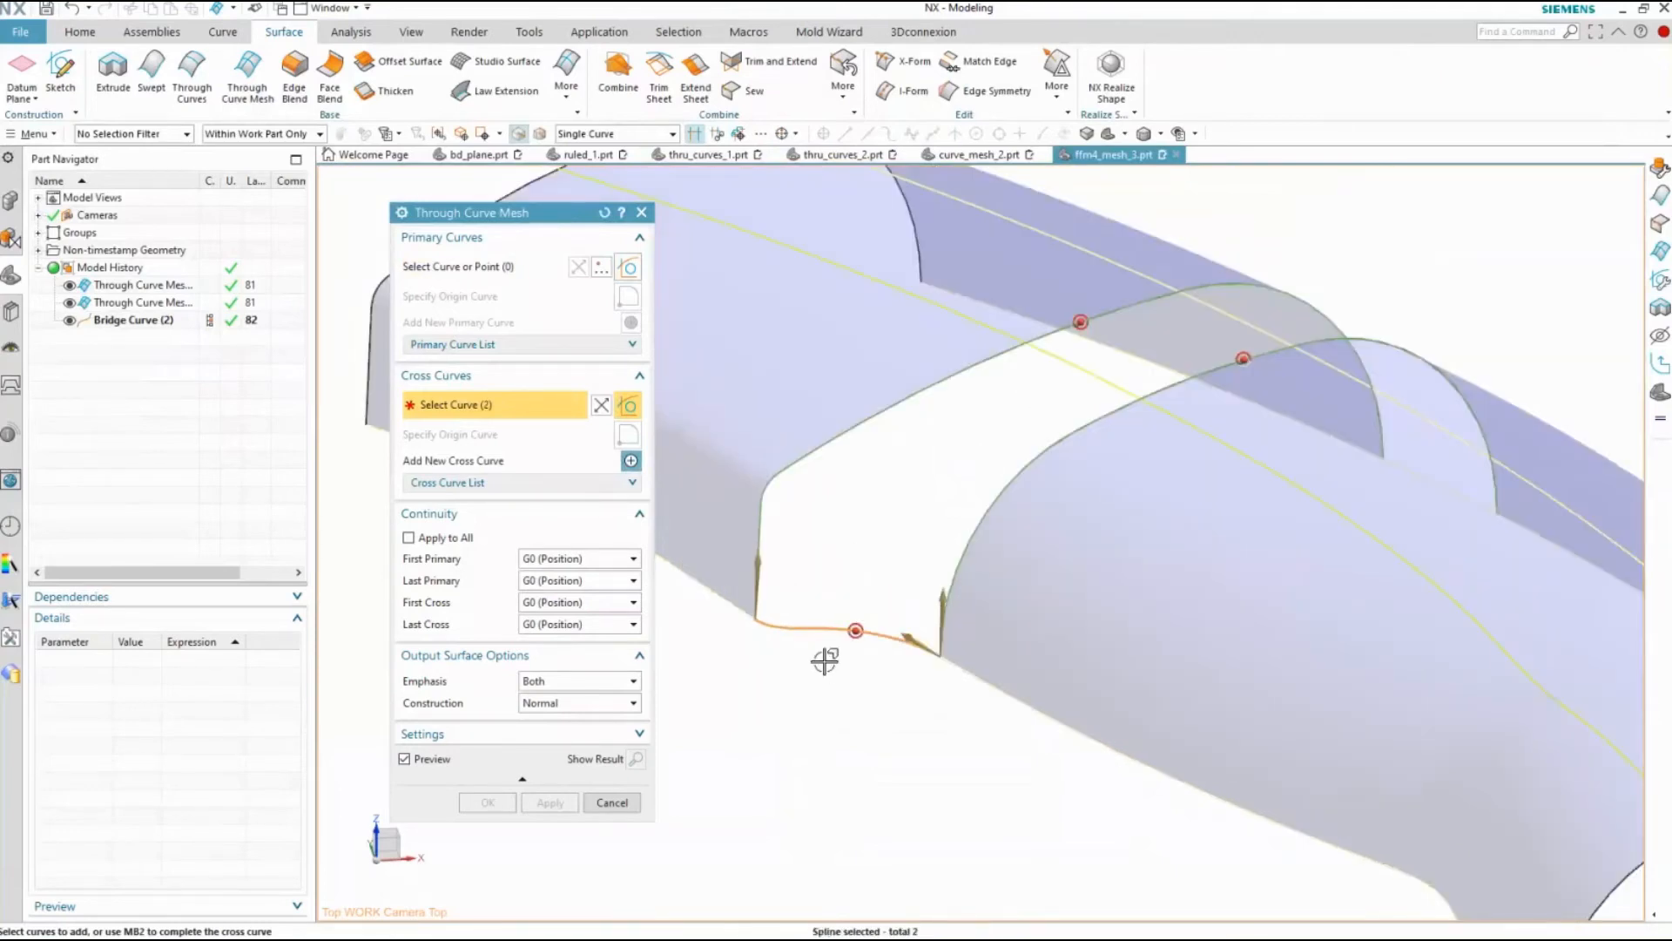
pyautogui.middleClick(825, 660)
# Add the lower arc spanning the far side of the gap as the second cross curve and create the mesh surface
pyautogui.scroll(5, 1429, 467)
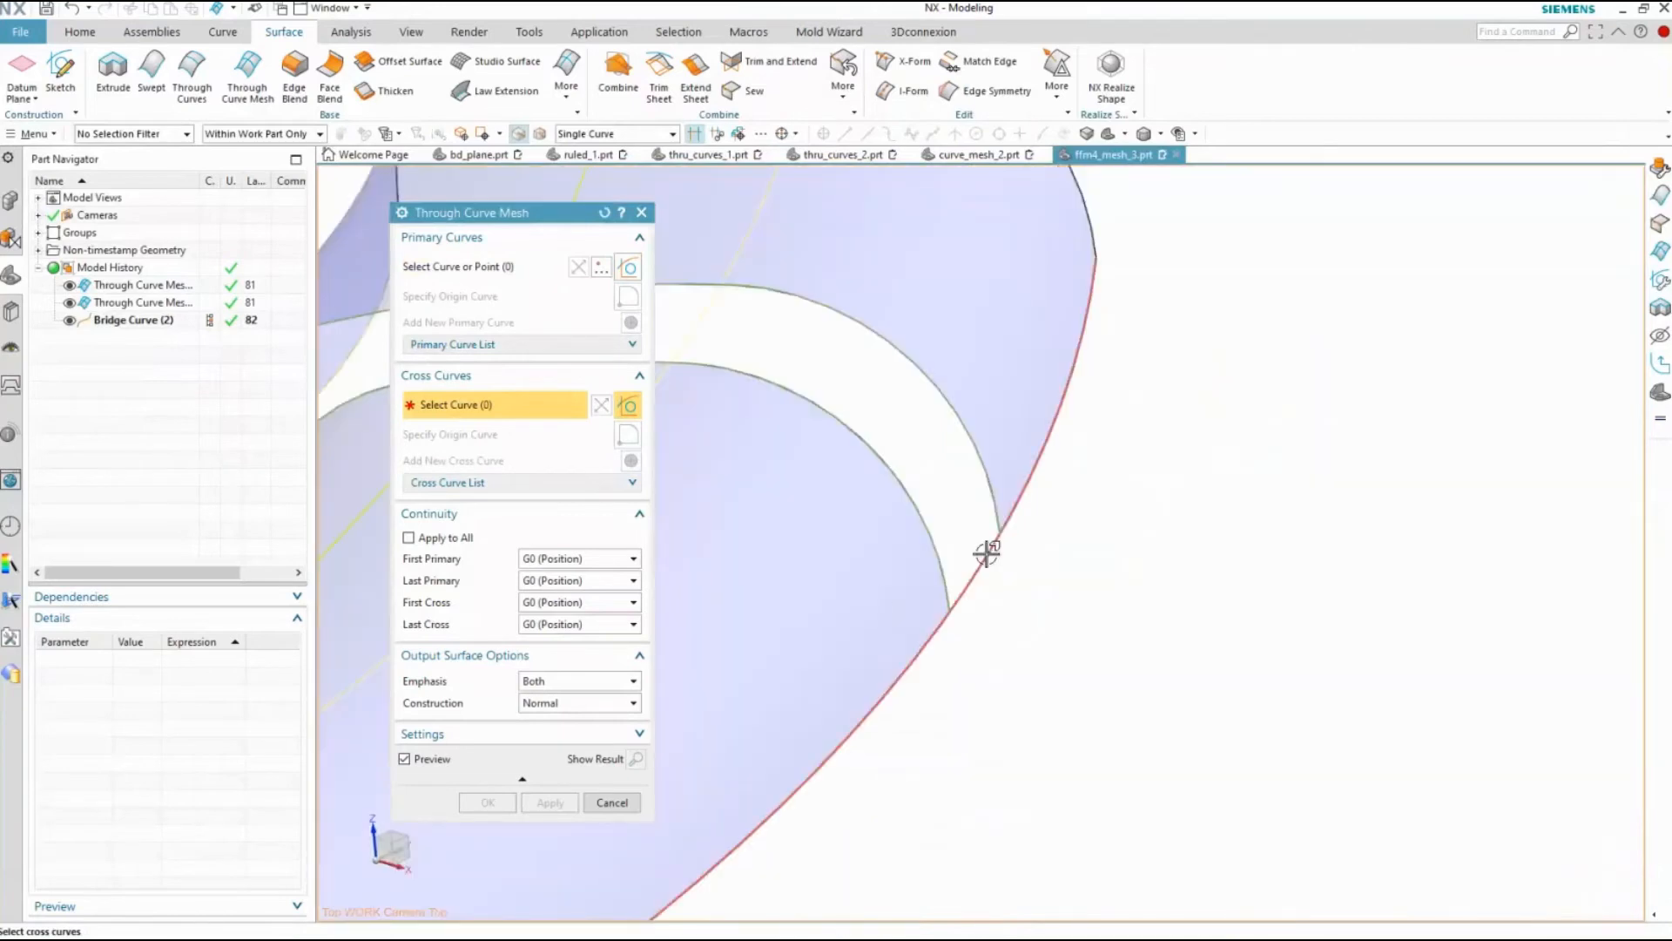
pyautogui.click(987, 553)
pyautogui.scroll(-5, 985, 552)
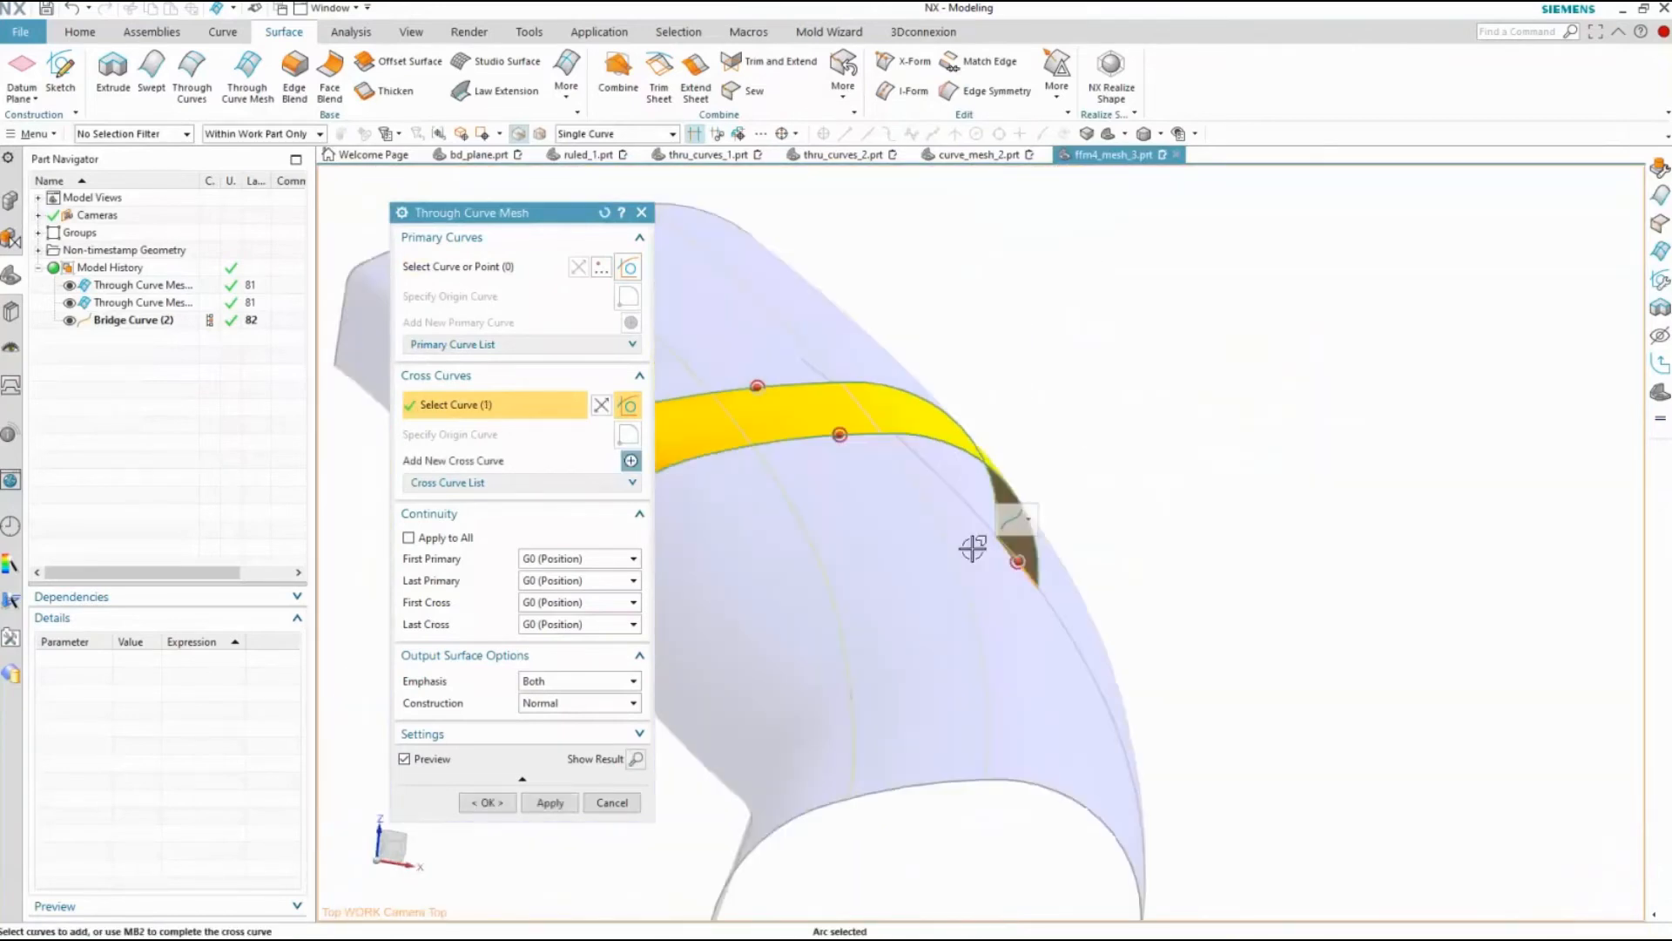
pyautogui.scroll(2, 780, 735)
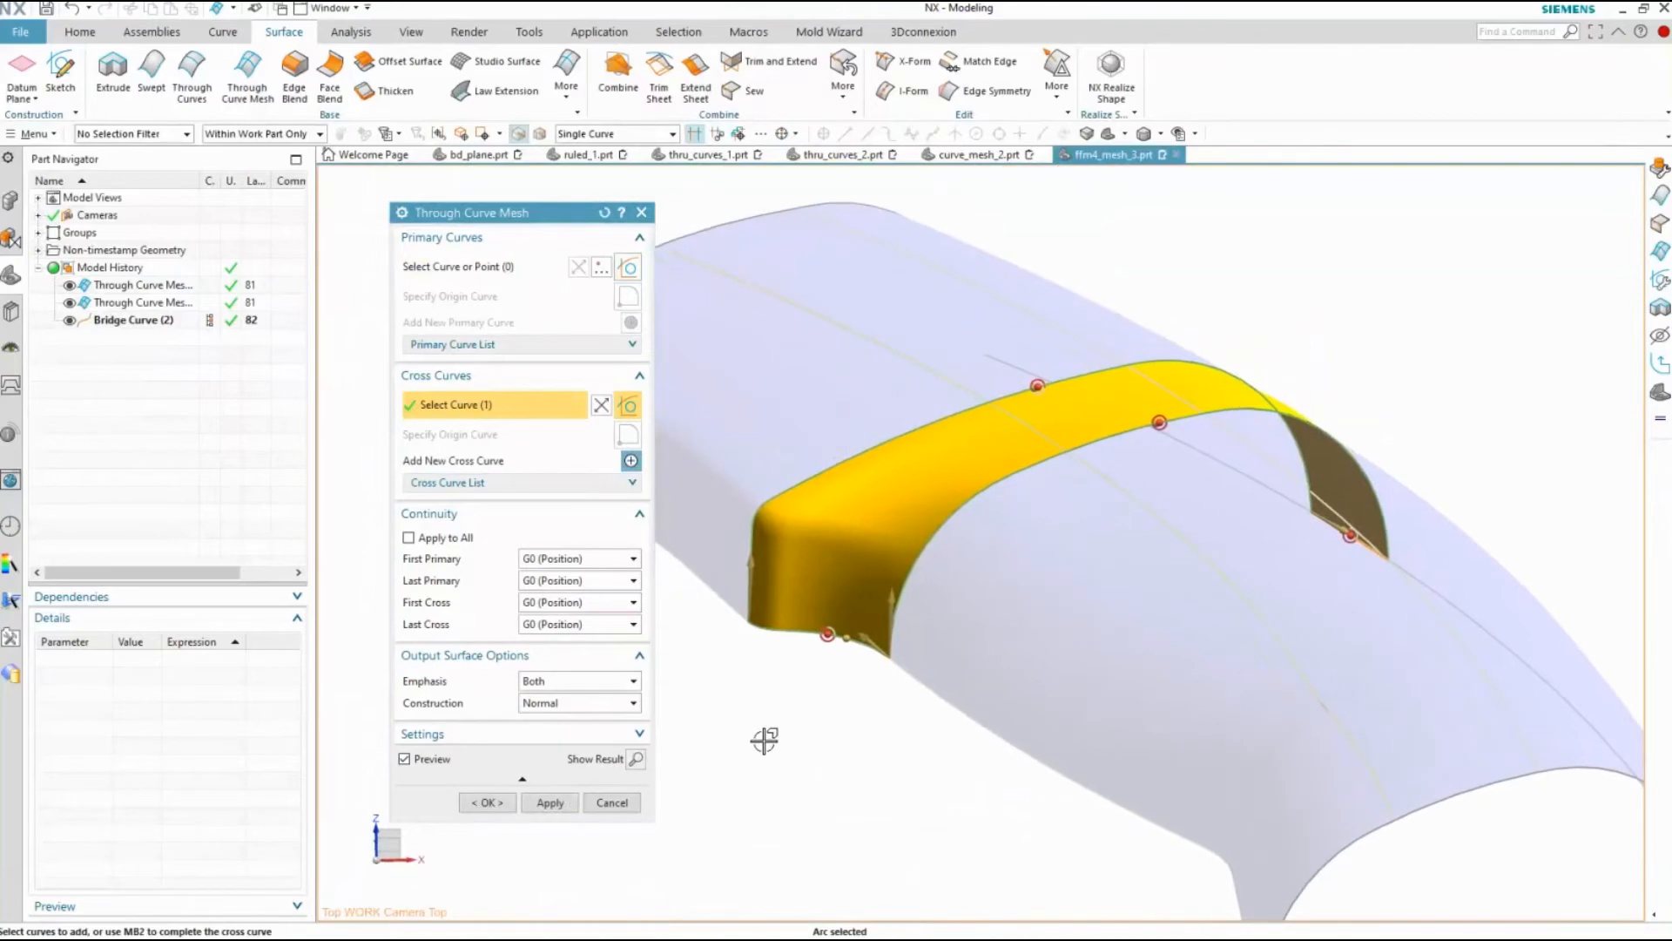
pyautogui.click(499, 802)
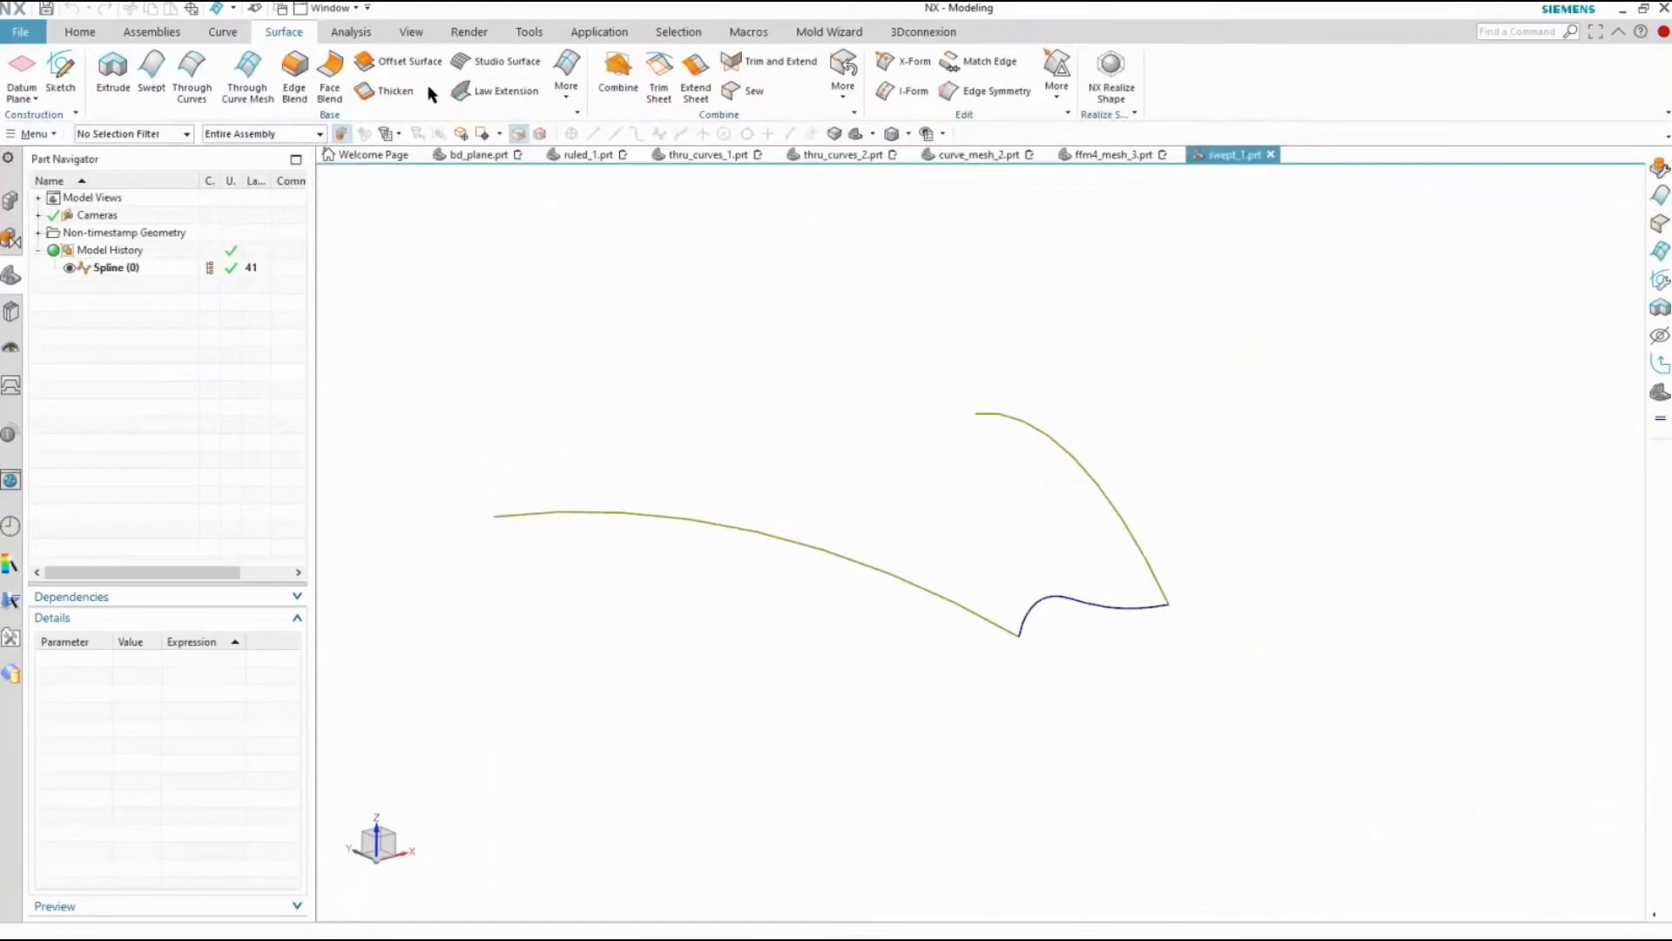
# Start a Swept surface in swept_1.prt with the wavy spline as its section
pyautogui.click(566, 98)
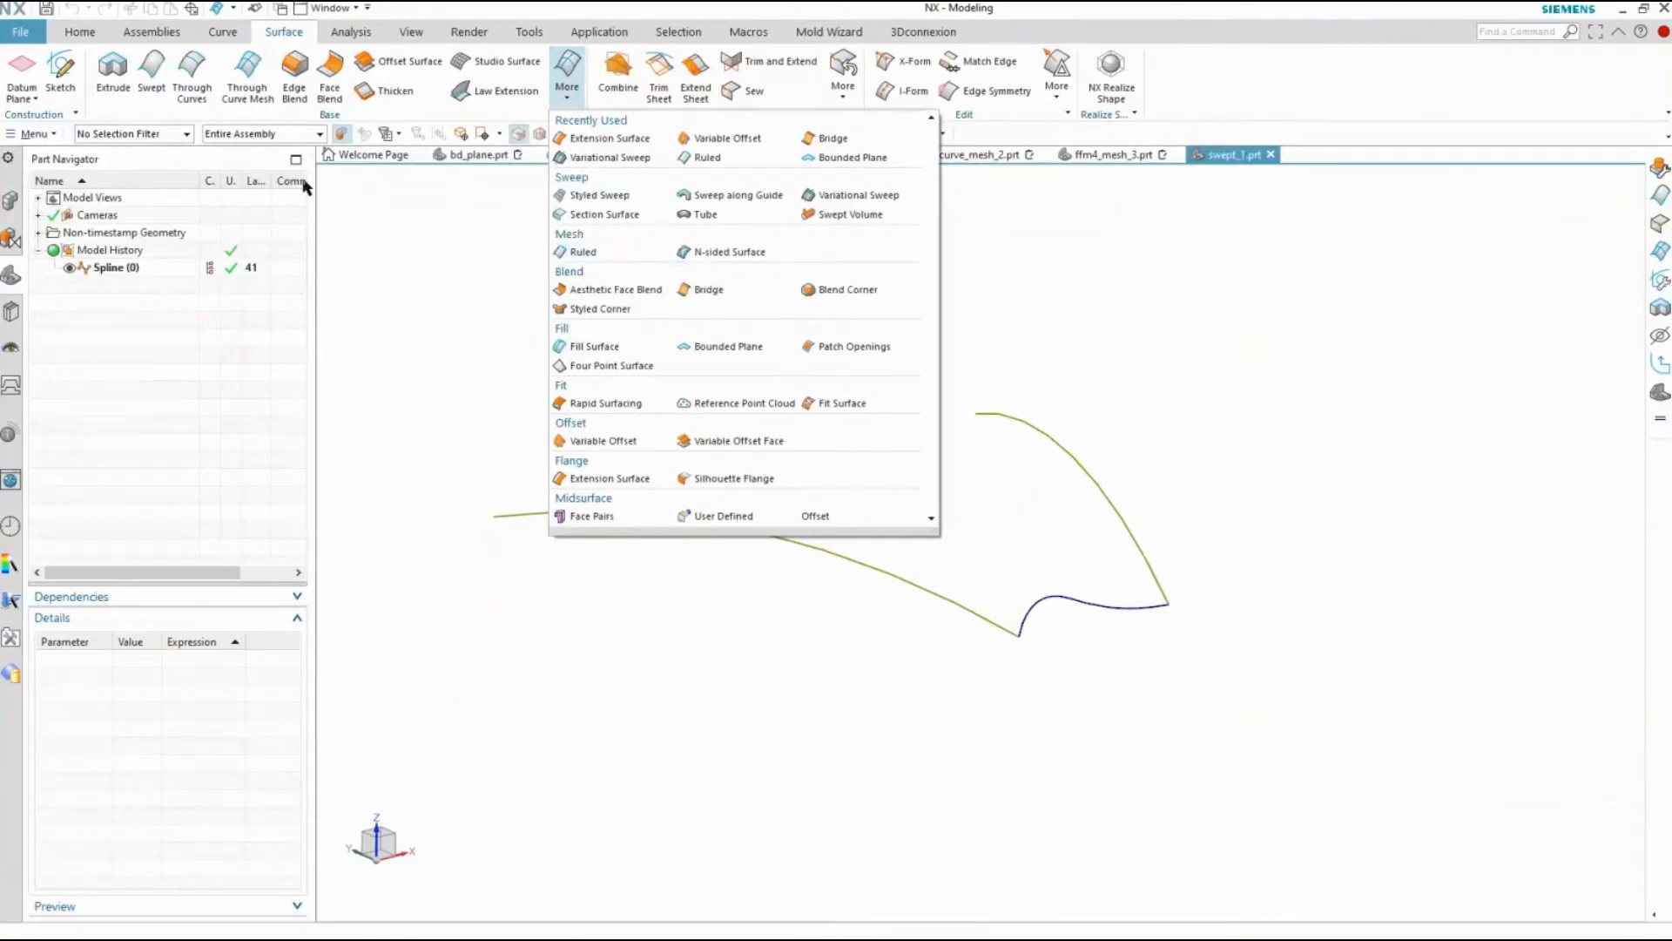
pyautogui.click(154, 80)
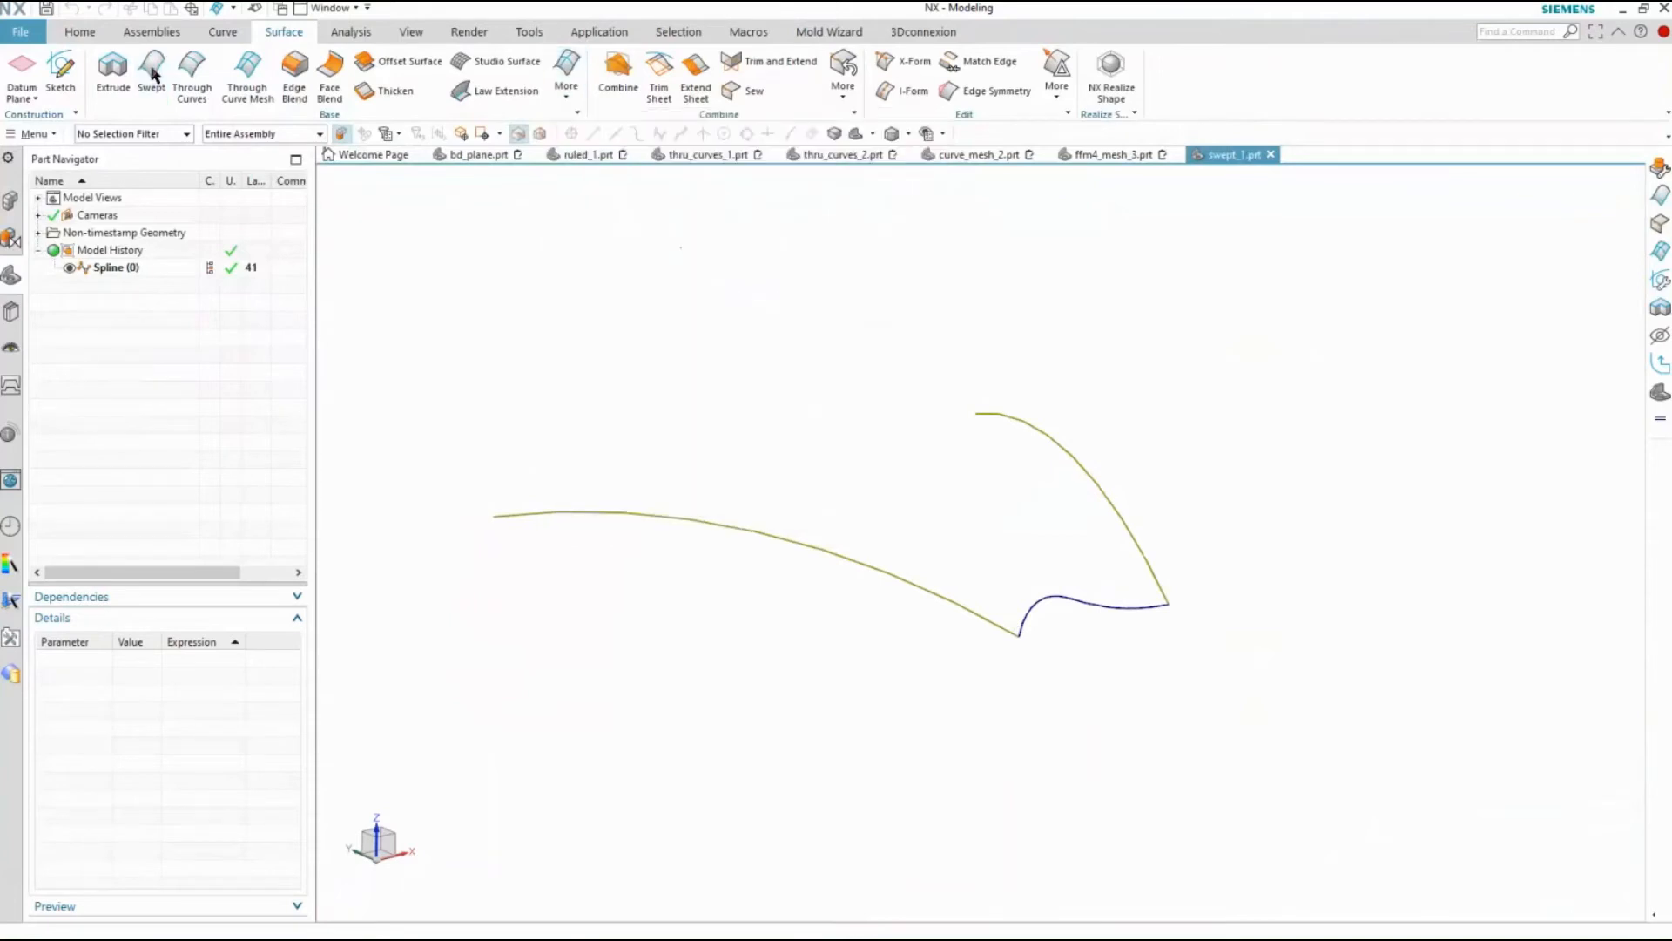
pyautogui.click(1073, 603)
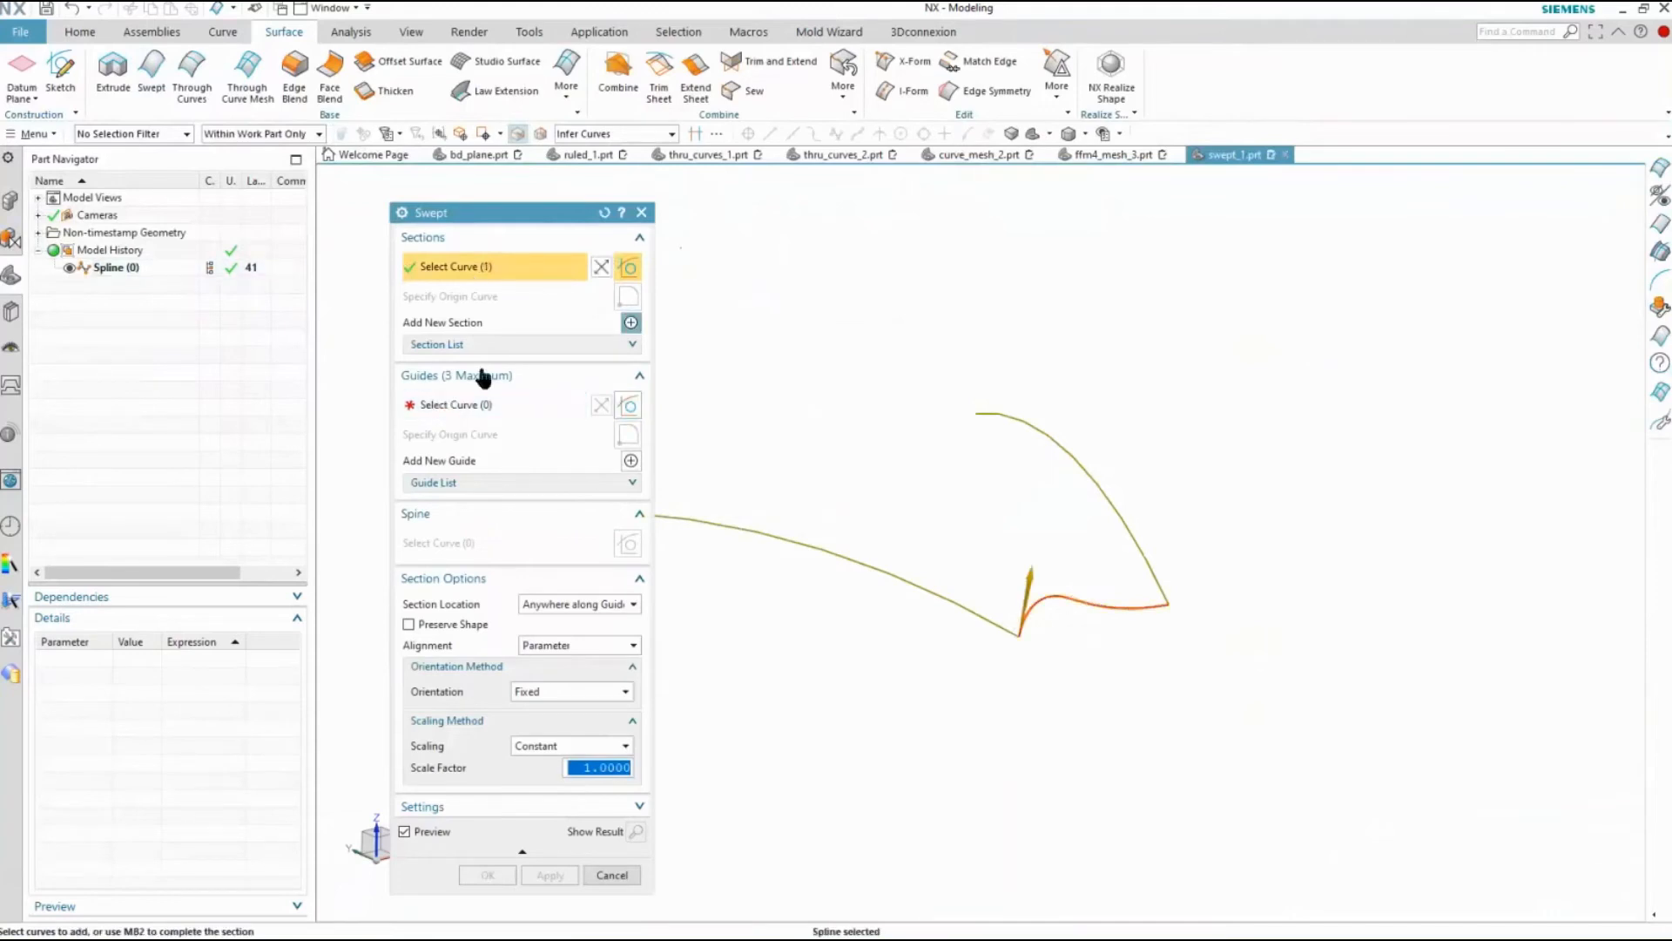
# Add the two long arcs starting at the spline's ends as separate first and second guides of the sweep
pyautogui.click(477, 406)
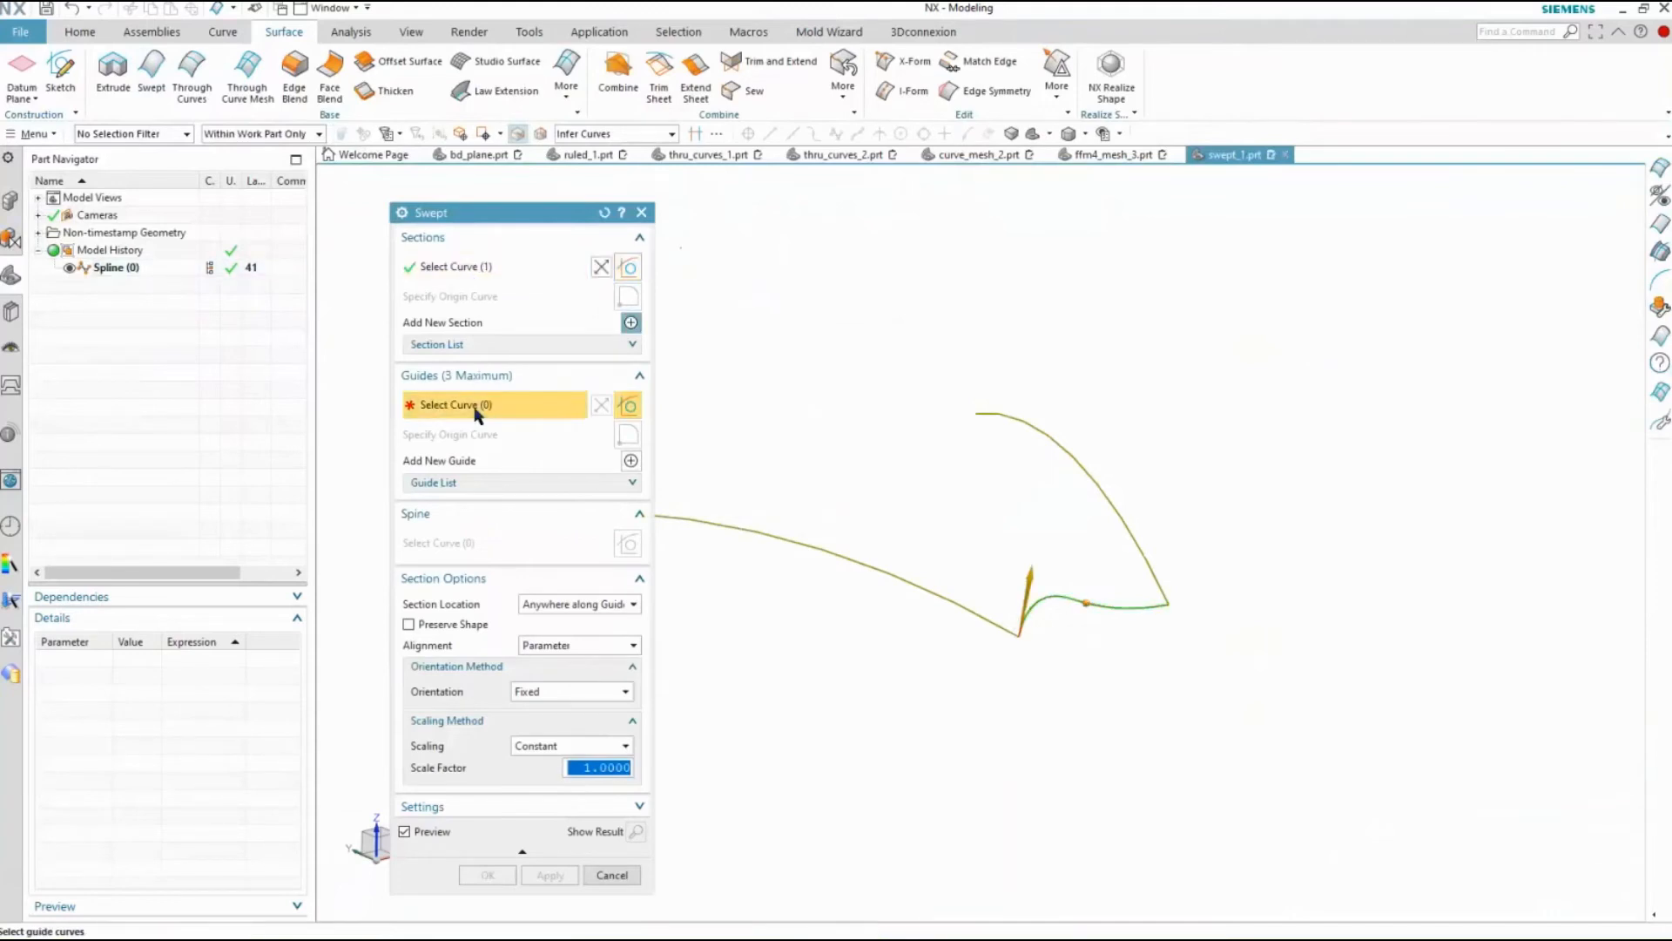
pyautogui.click(978, 615)
pyautogui.click(1218, 552)
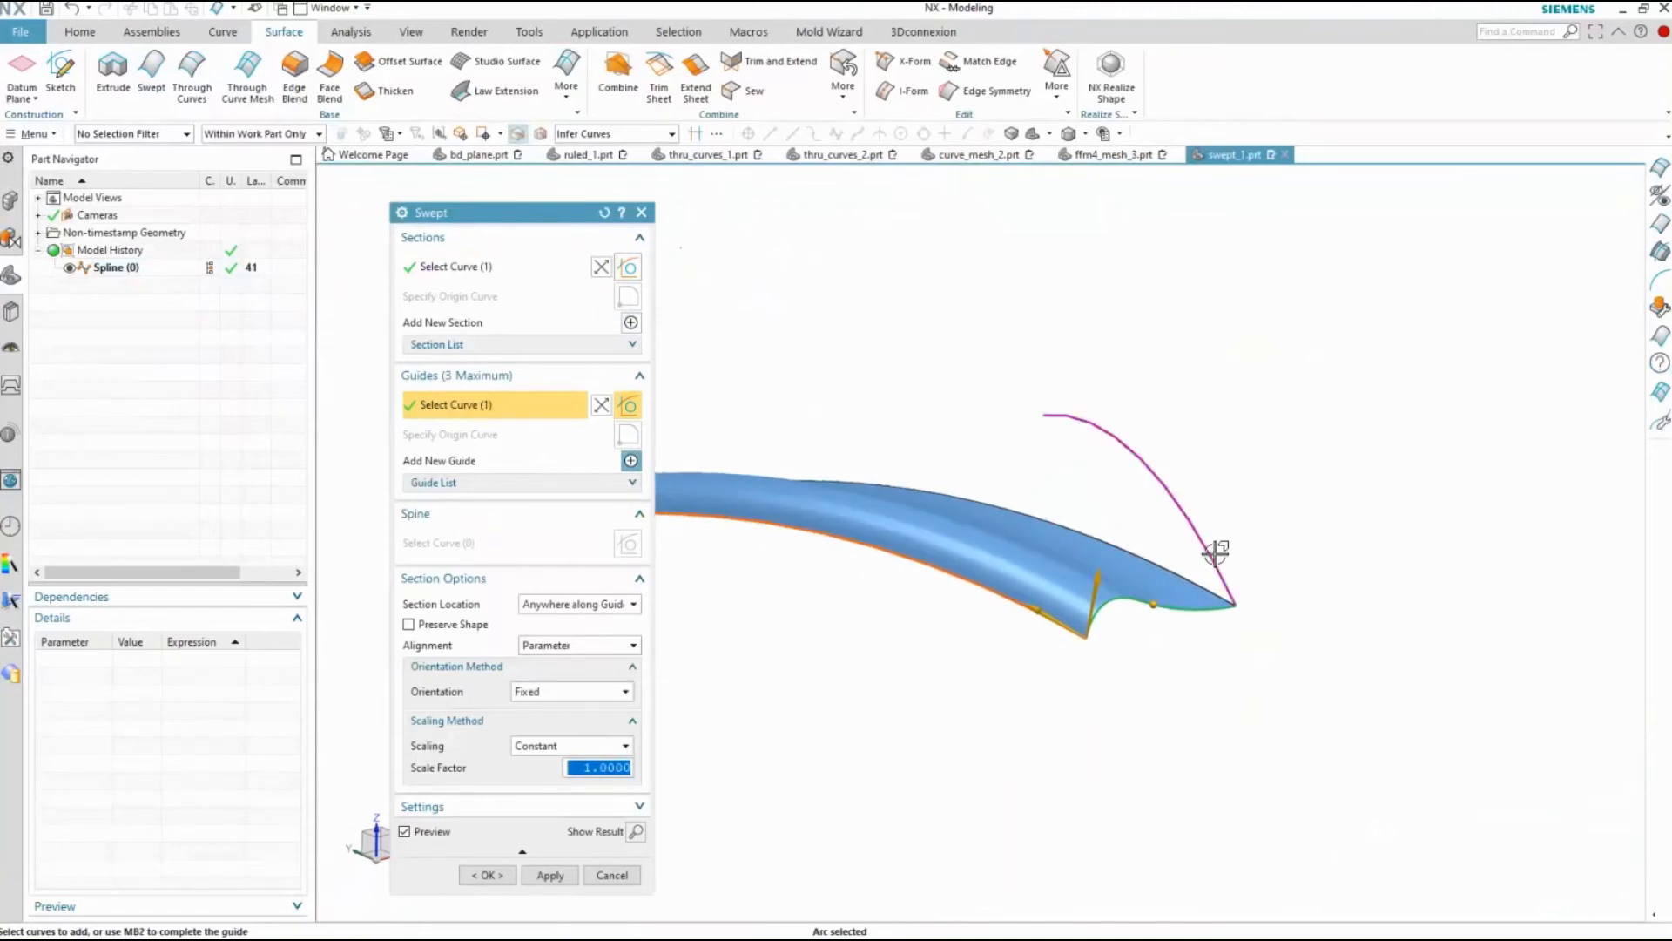
pyautogui.middleClick(1183, 508)
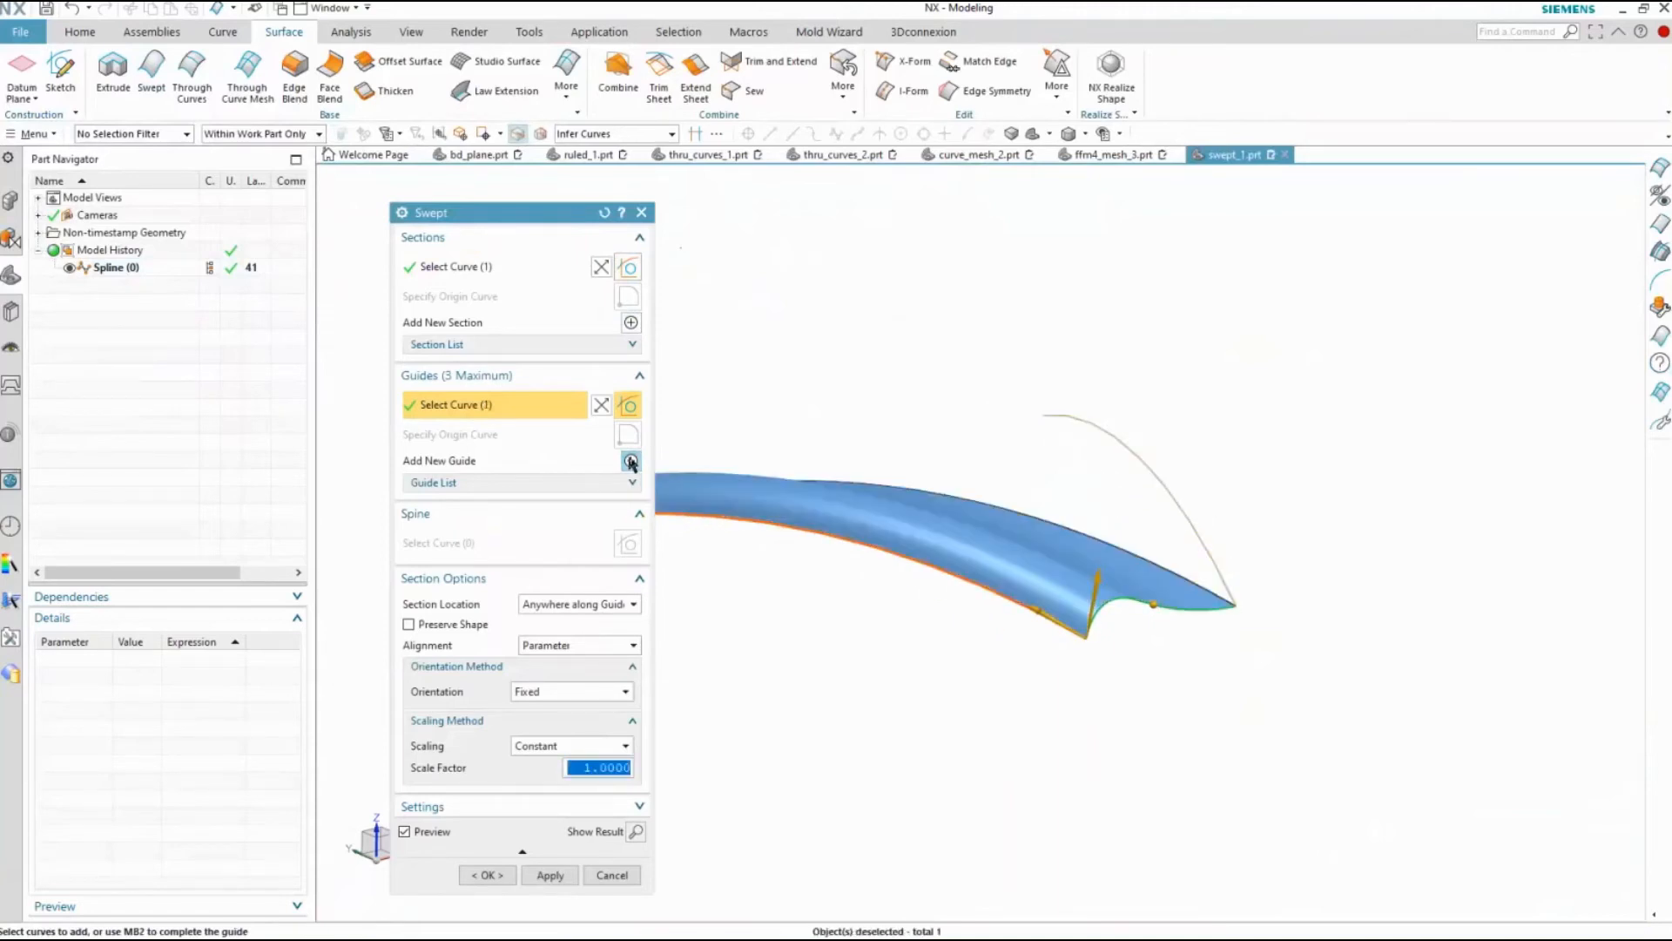
pyautogui.click(1178, 496)
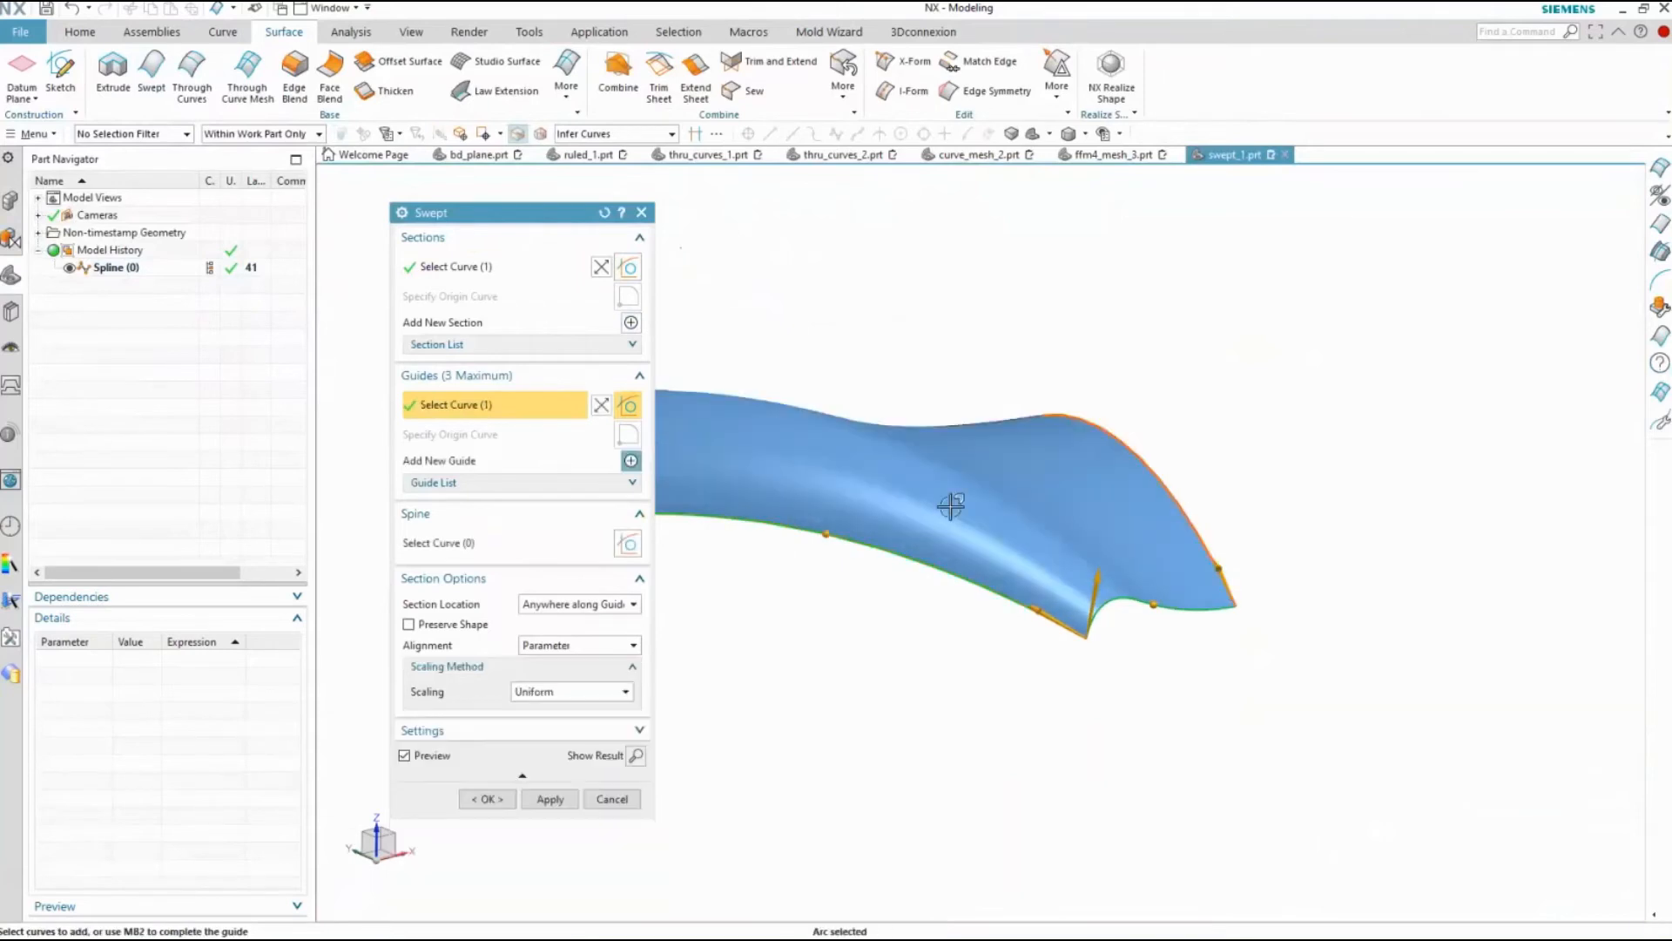
# Try Lateral scaling on the two-guide sweep and switch it back to Uniform to compare the surface shapes
pyautogui.moveTo(806, 490); pyautogui.dragTo(833, 613, button='middle')
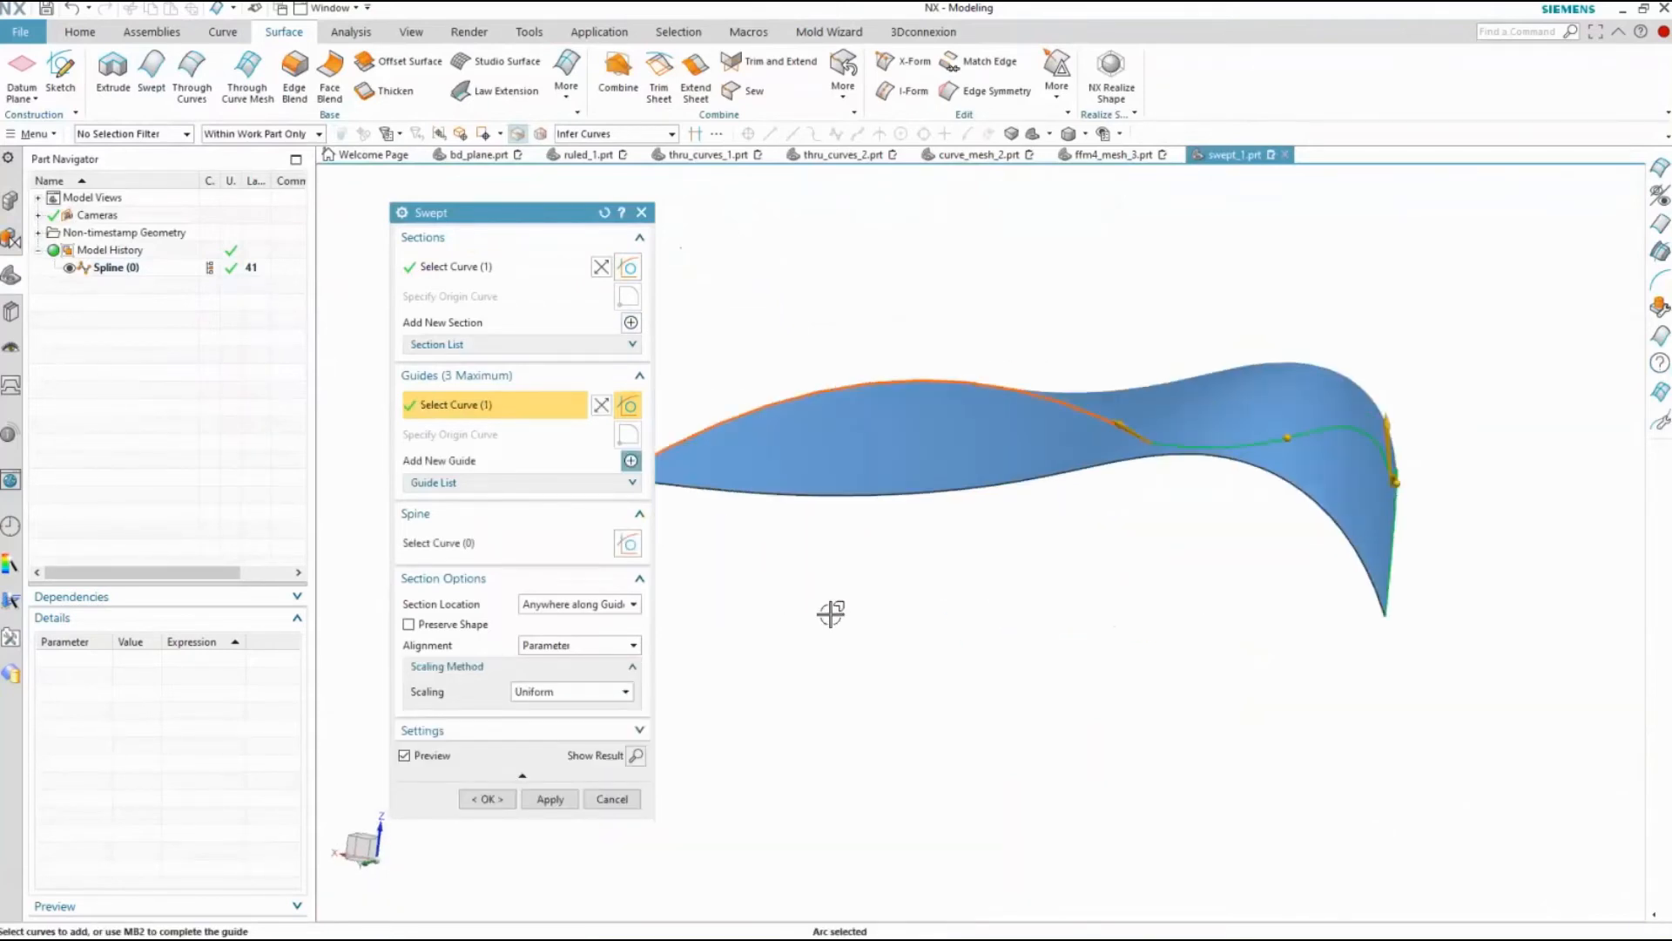
pyautogui.click(568, 694)
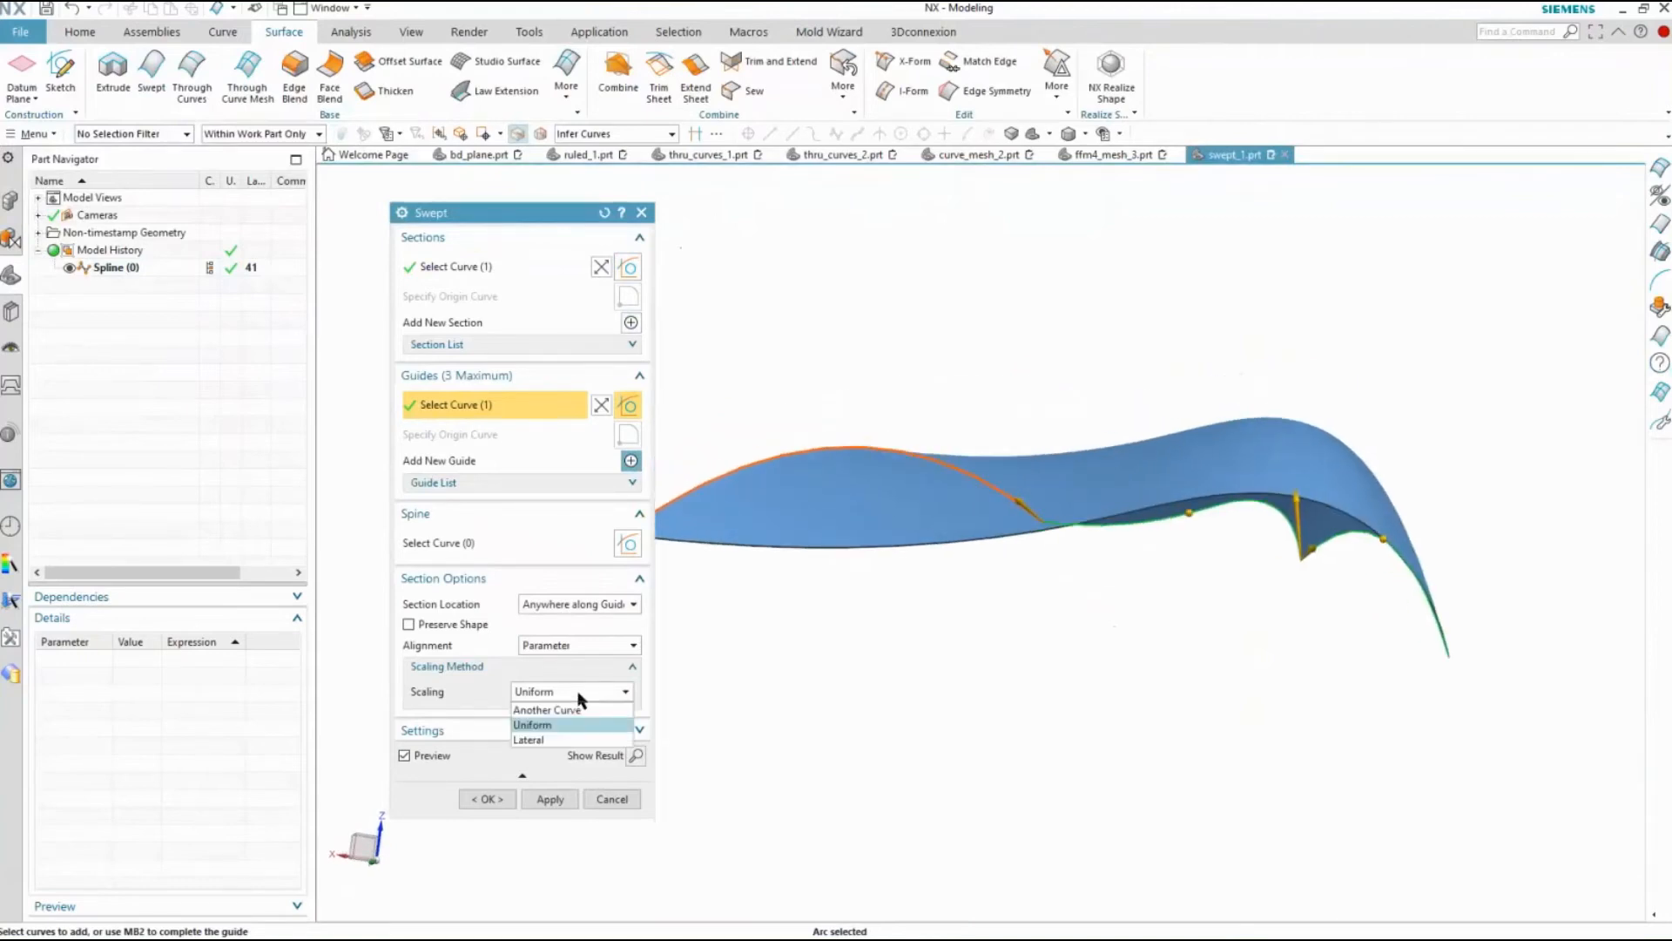
pyautogui.click(542, 741)
pyautogui.click(575, 692)
pyautogui.click(552, 726)
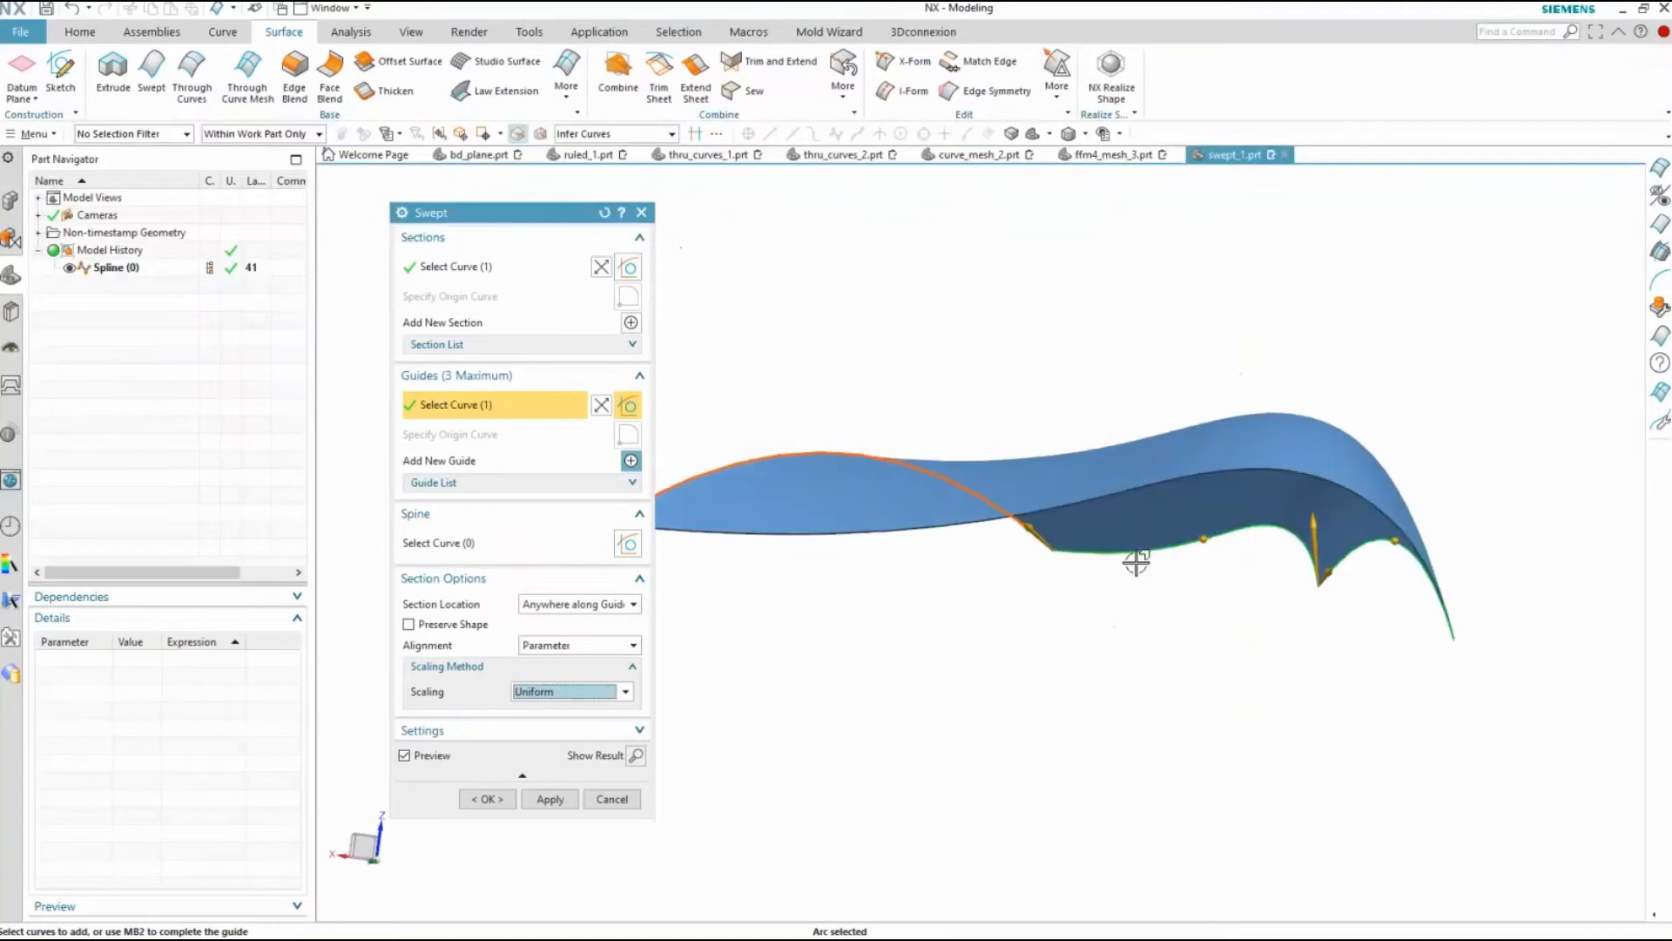
# Set the sweep's scaling method to Lateral and create the swept surface
pyautogui.click(568, 691)
pyautogui.click(541, 740)
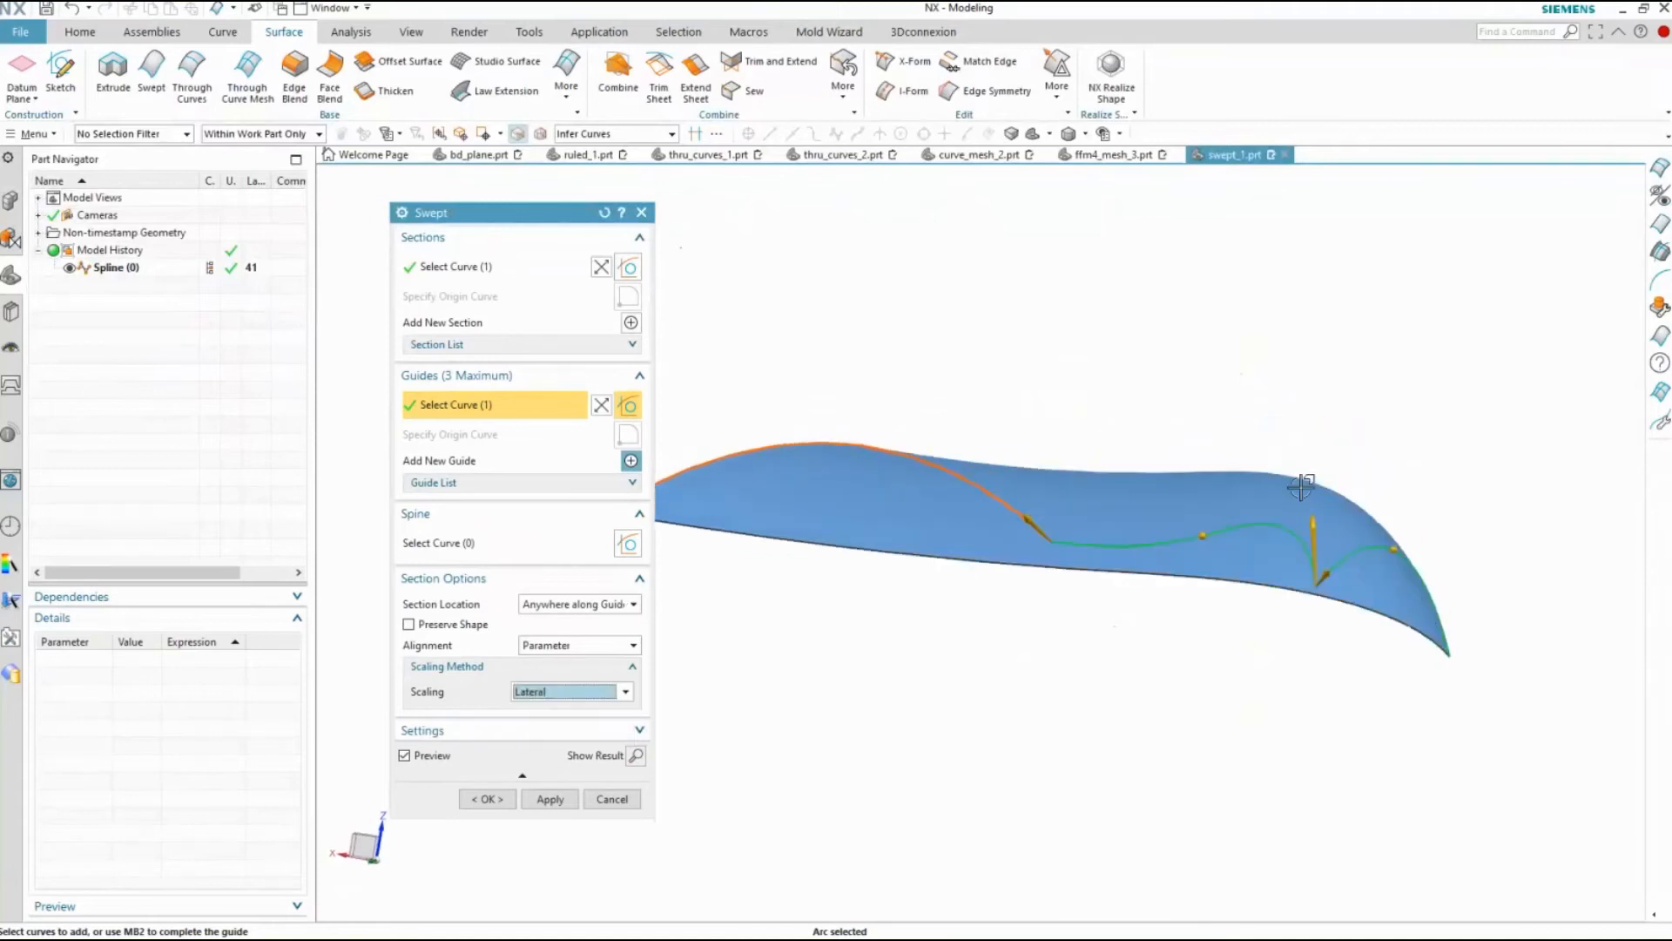
pyautogui.moveTo(1156, 586); pyautogui.dragTo(830, 711, button='middle')
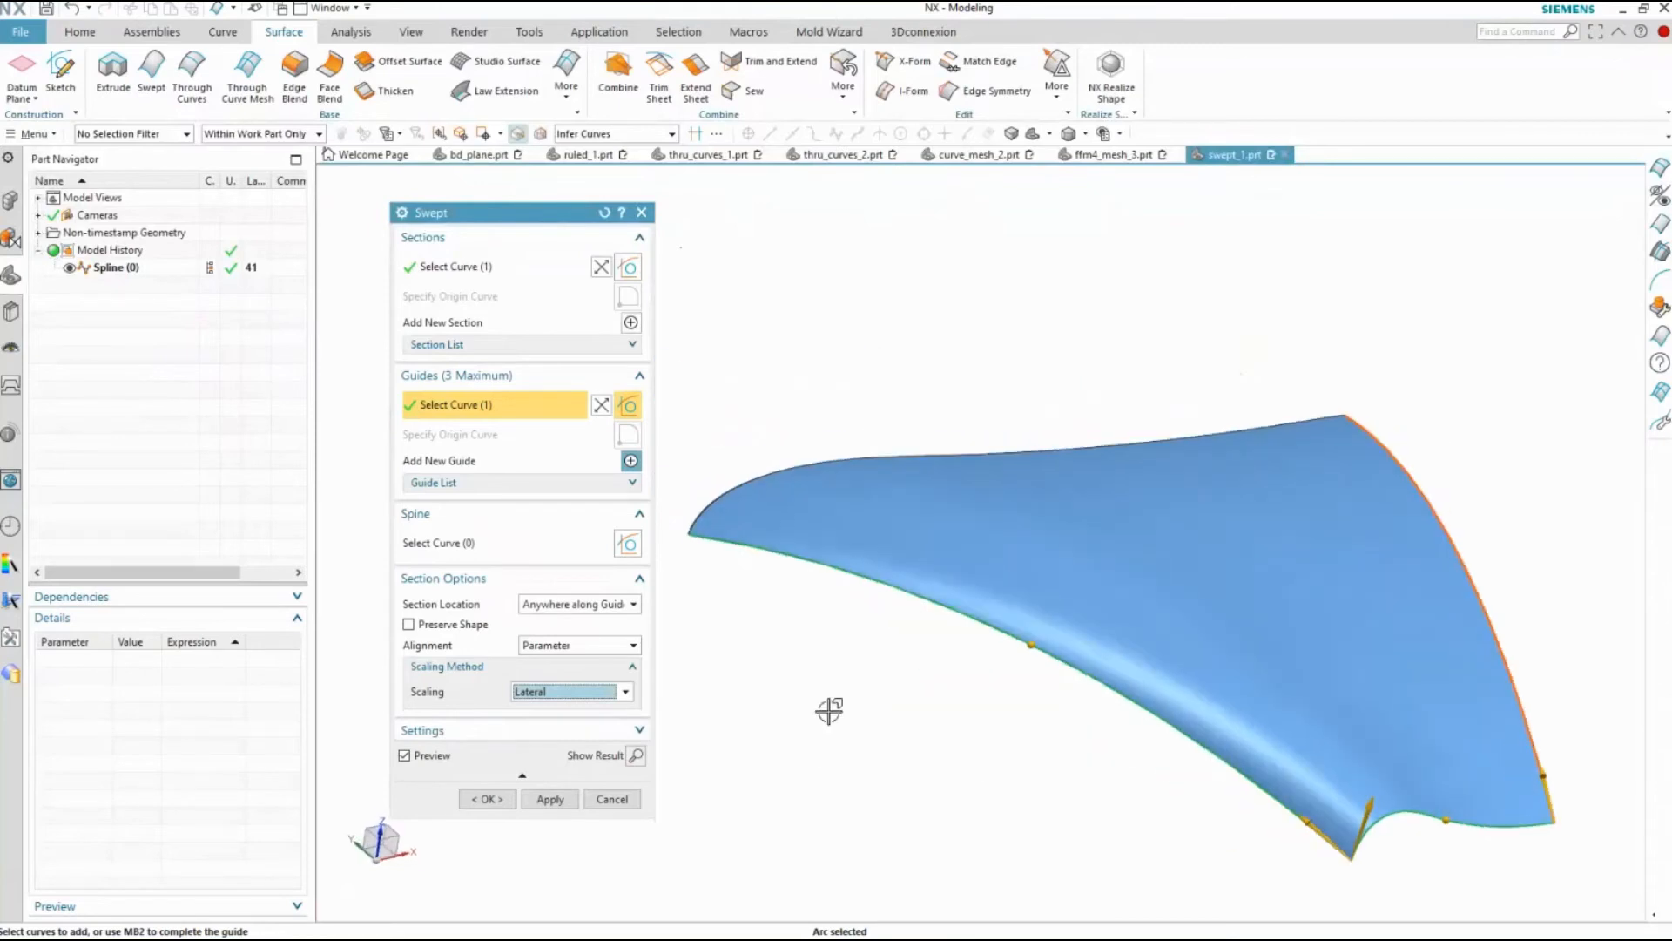
pyautogui.click(478, 799)
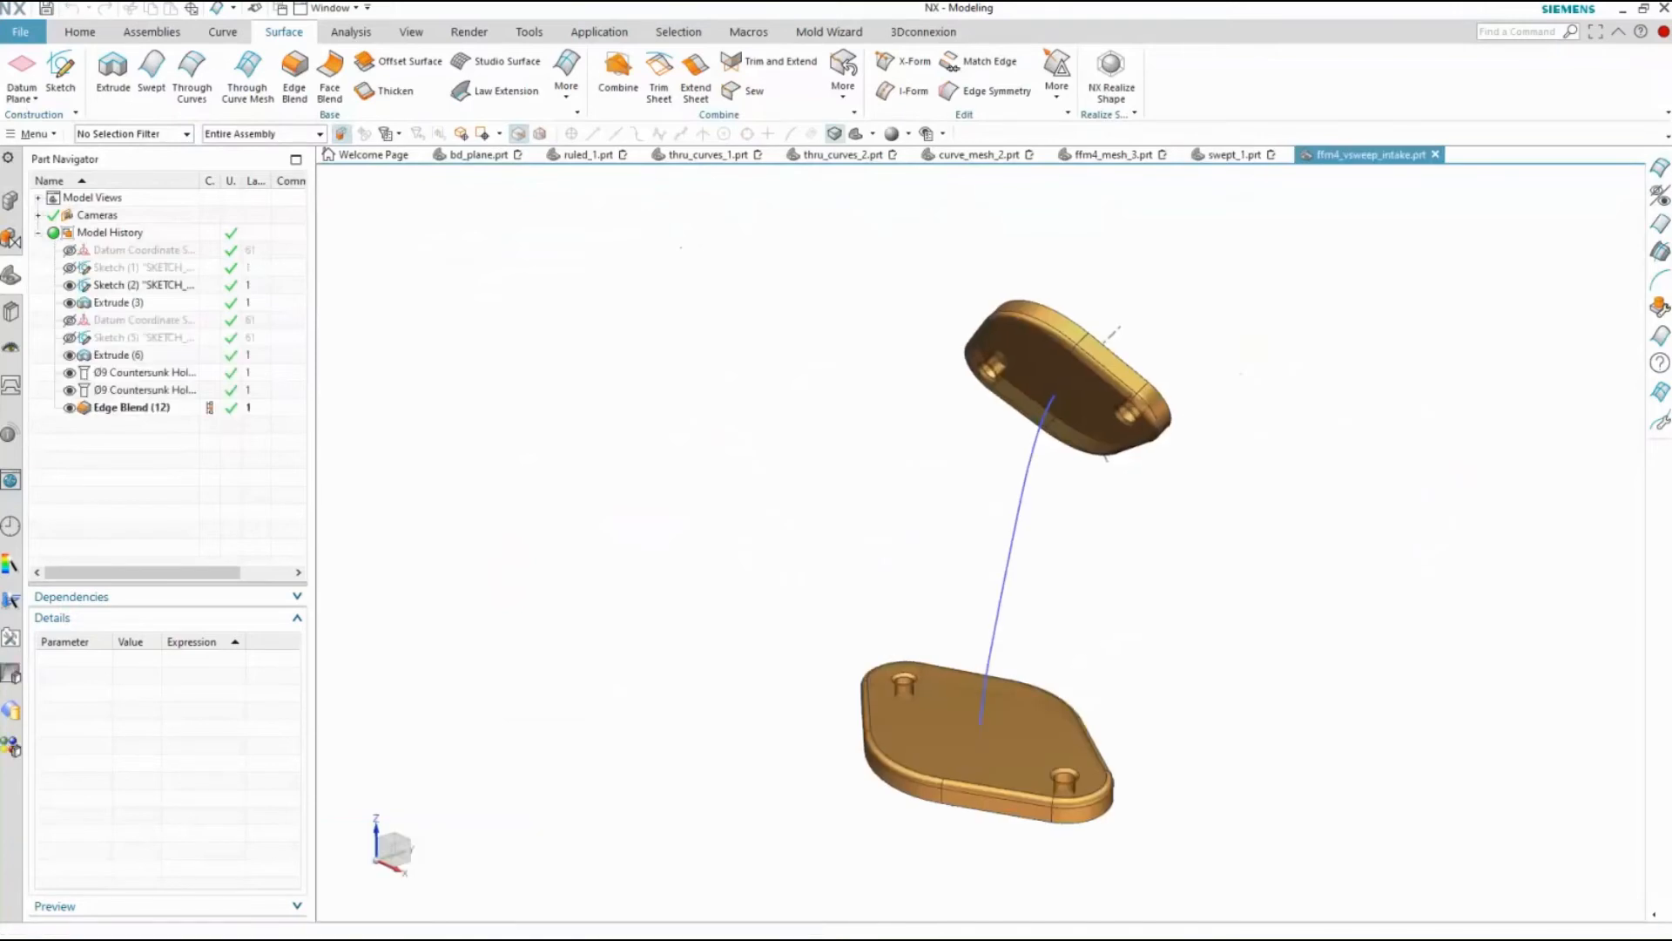
# Start a Variational Sweep in ffm4_vsweep_intake.prt, placing its section sketch plane at 100% arc length of the path, on the lower flange
pyautogui.click(566, 87)
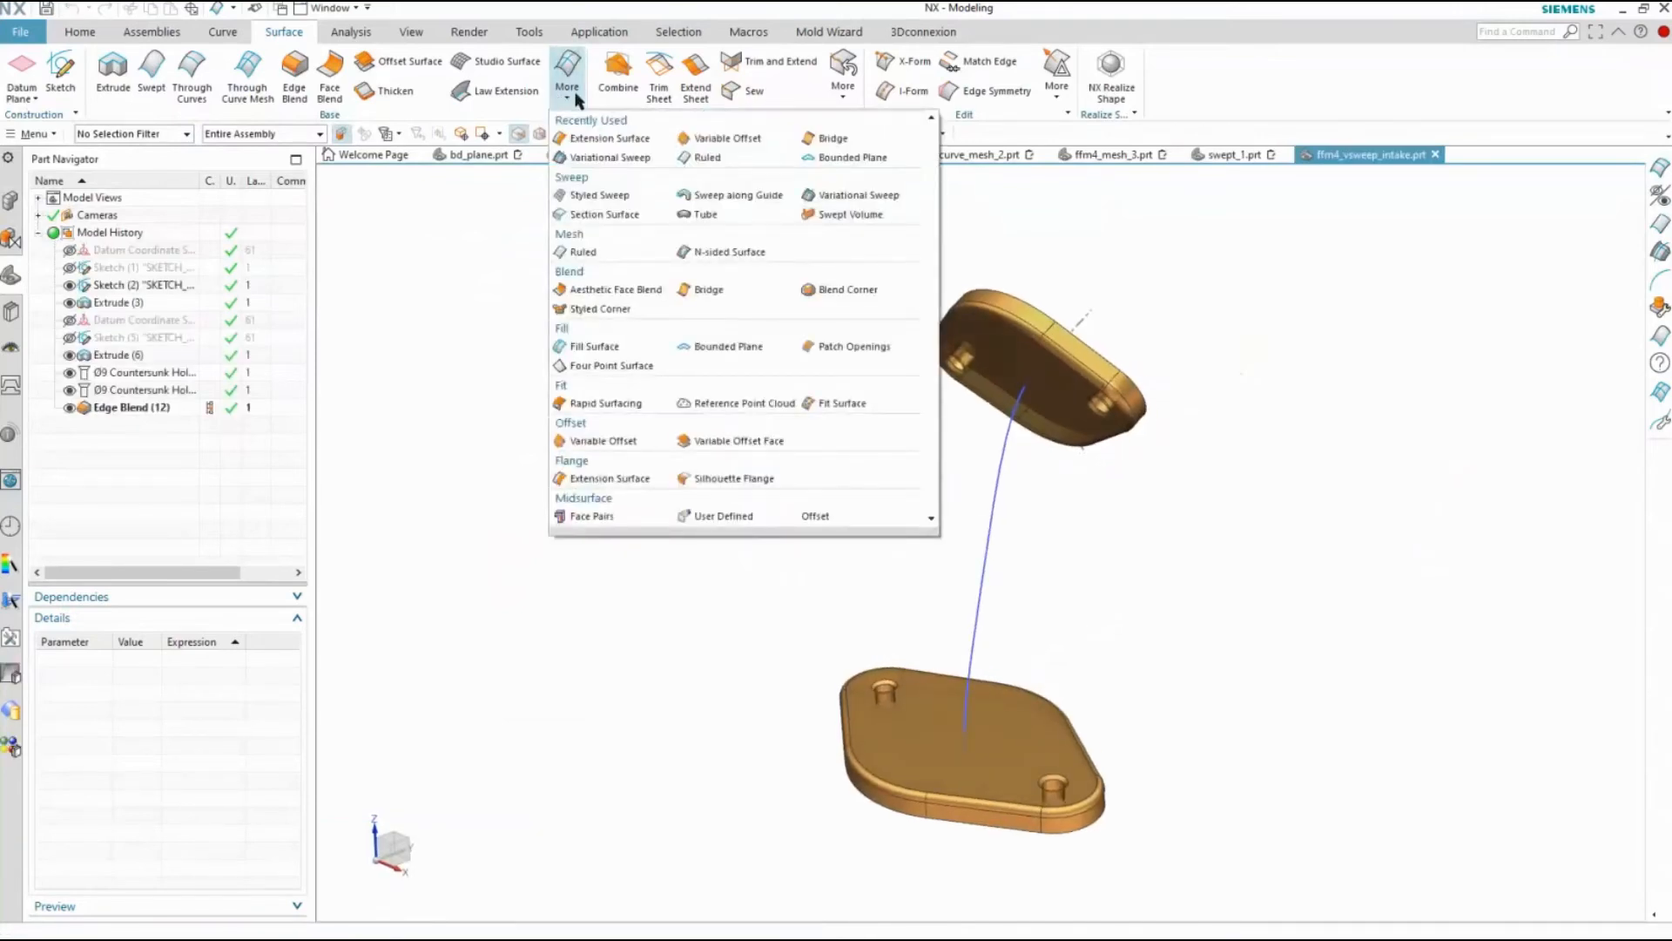
pyautogui.click(834, 196)
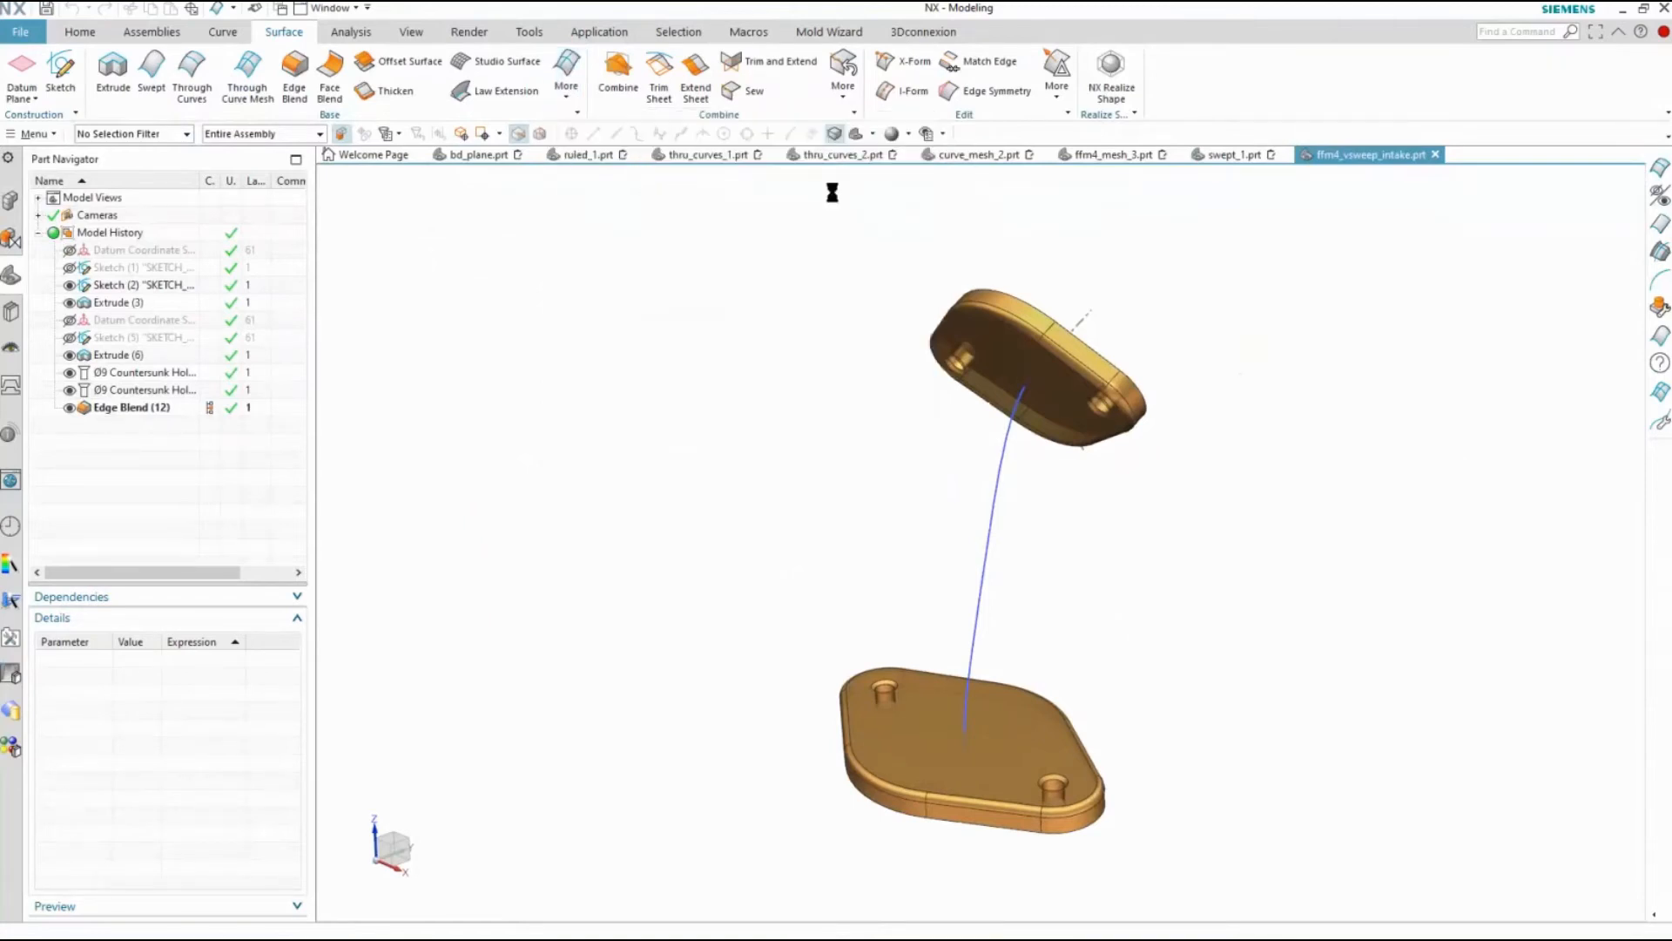
pyautogui.click(991, 560)
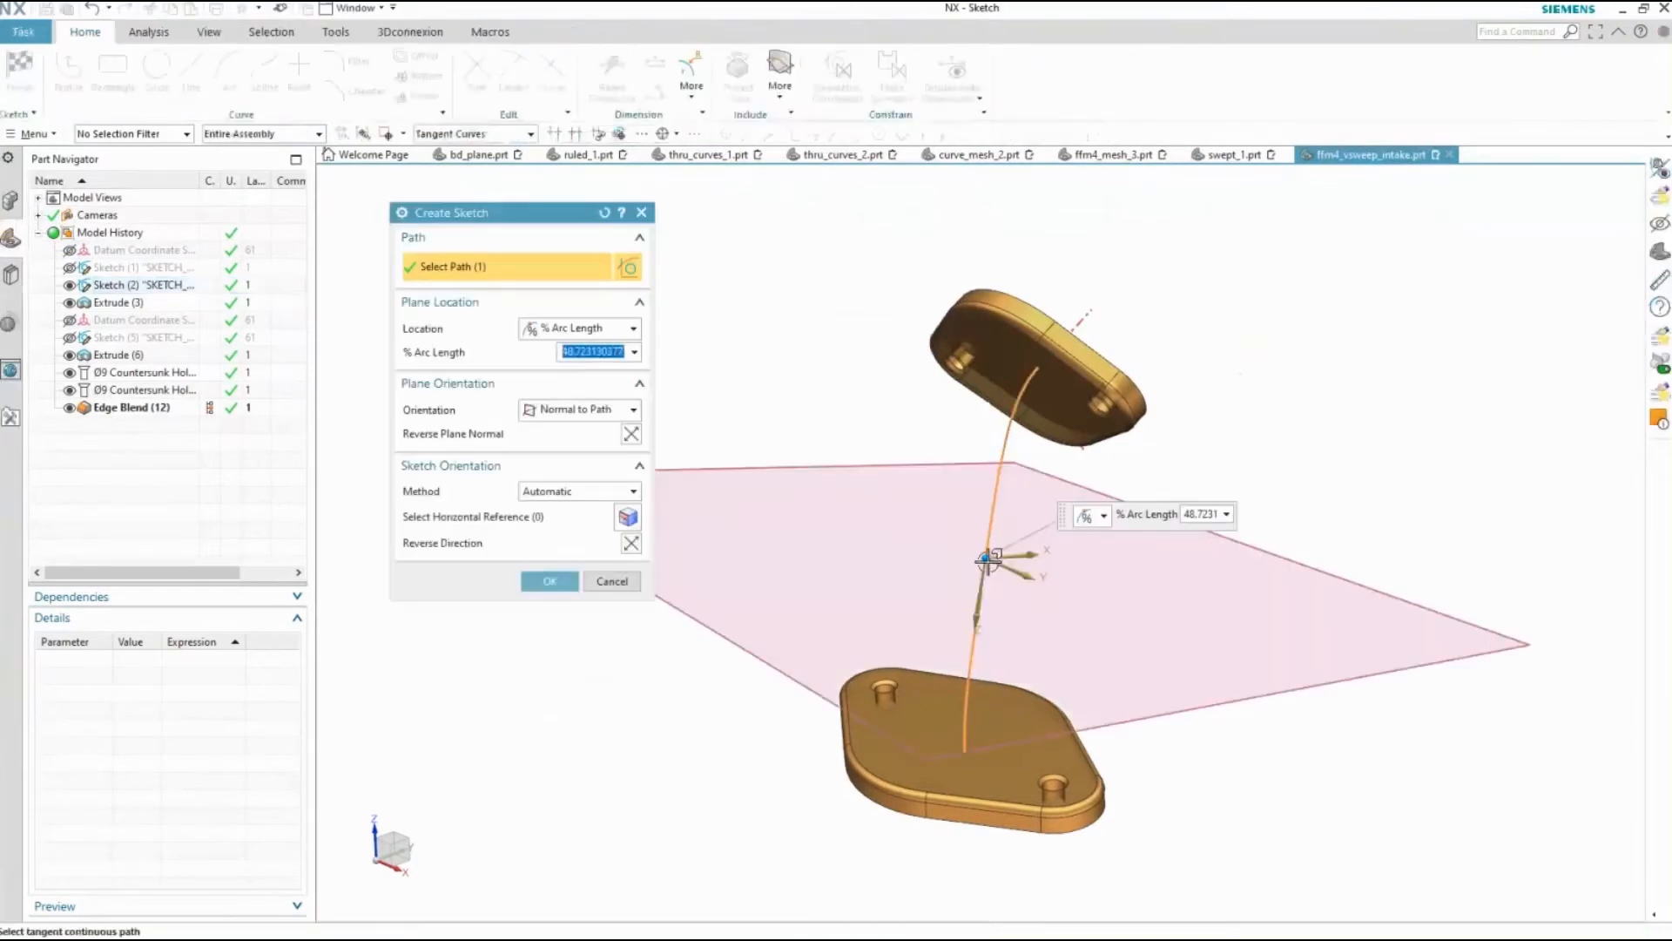
pyautogui.moveTo(987, 562); pyautogui.dragTo(964, 753)
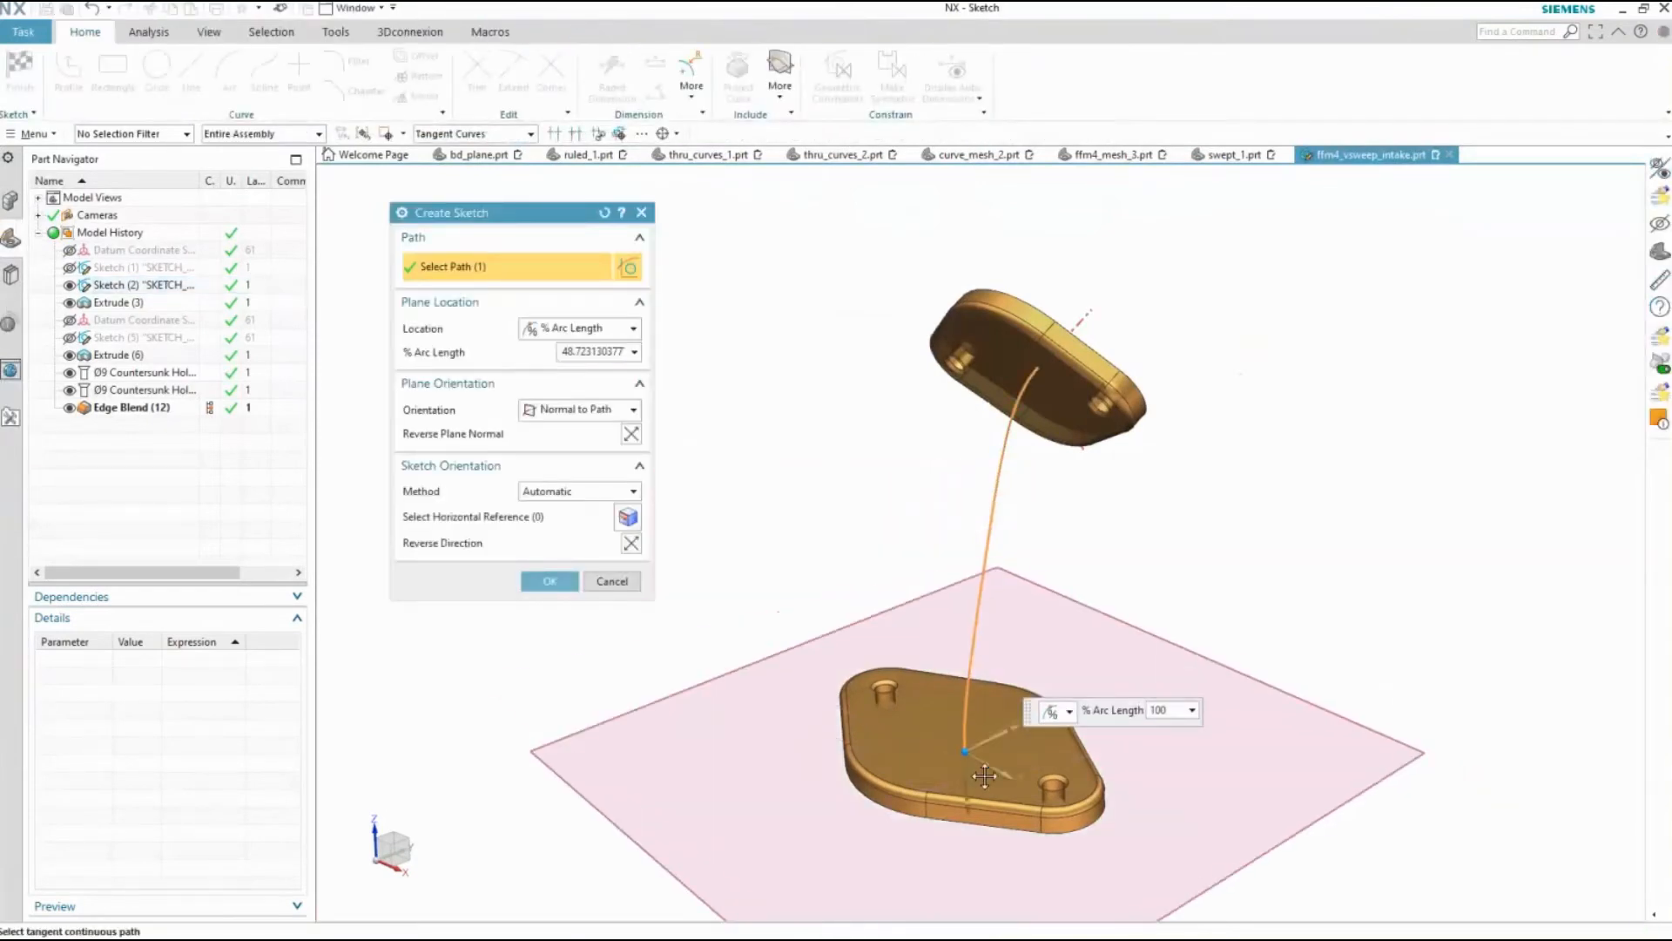
pyautogui.click(550, 581)
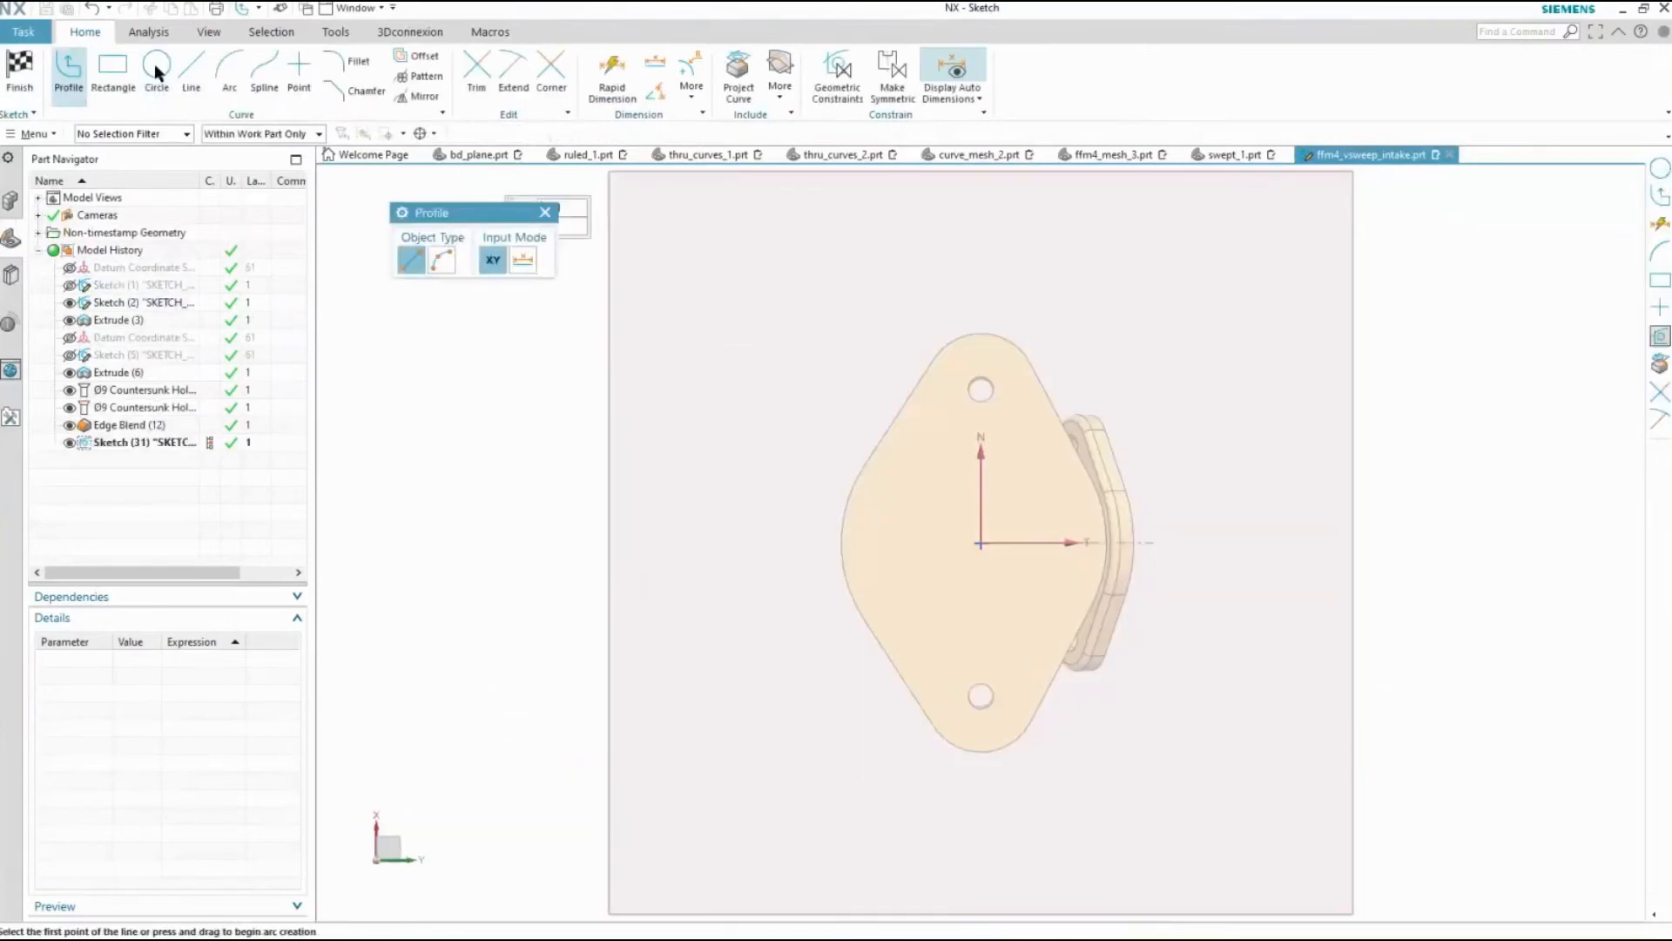
# Sketch a circle of diameter 20 centred on the path's end point and finish the section sketch
pyautogui.click(986, 543)
pyautogui.write('2')
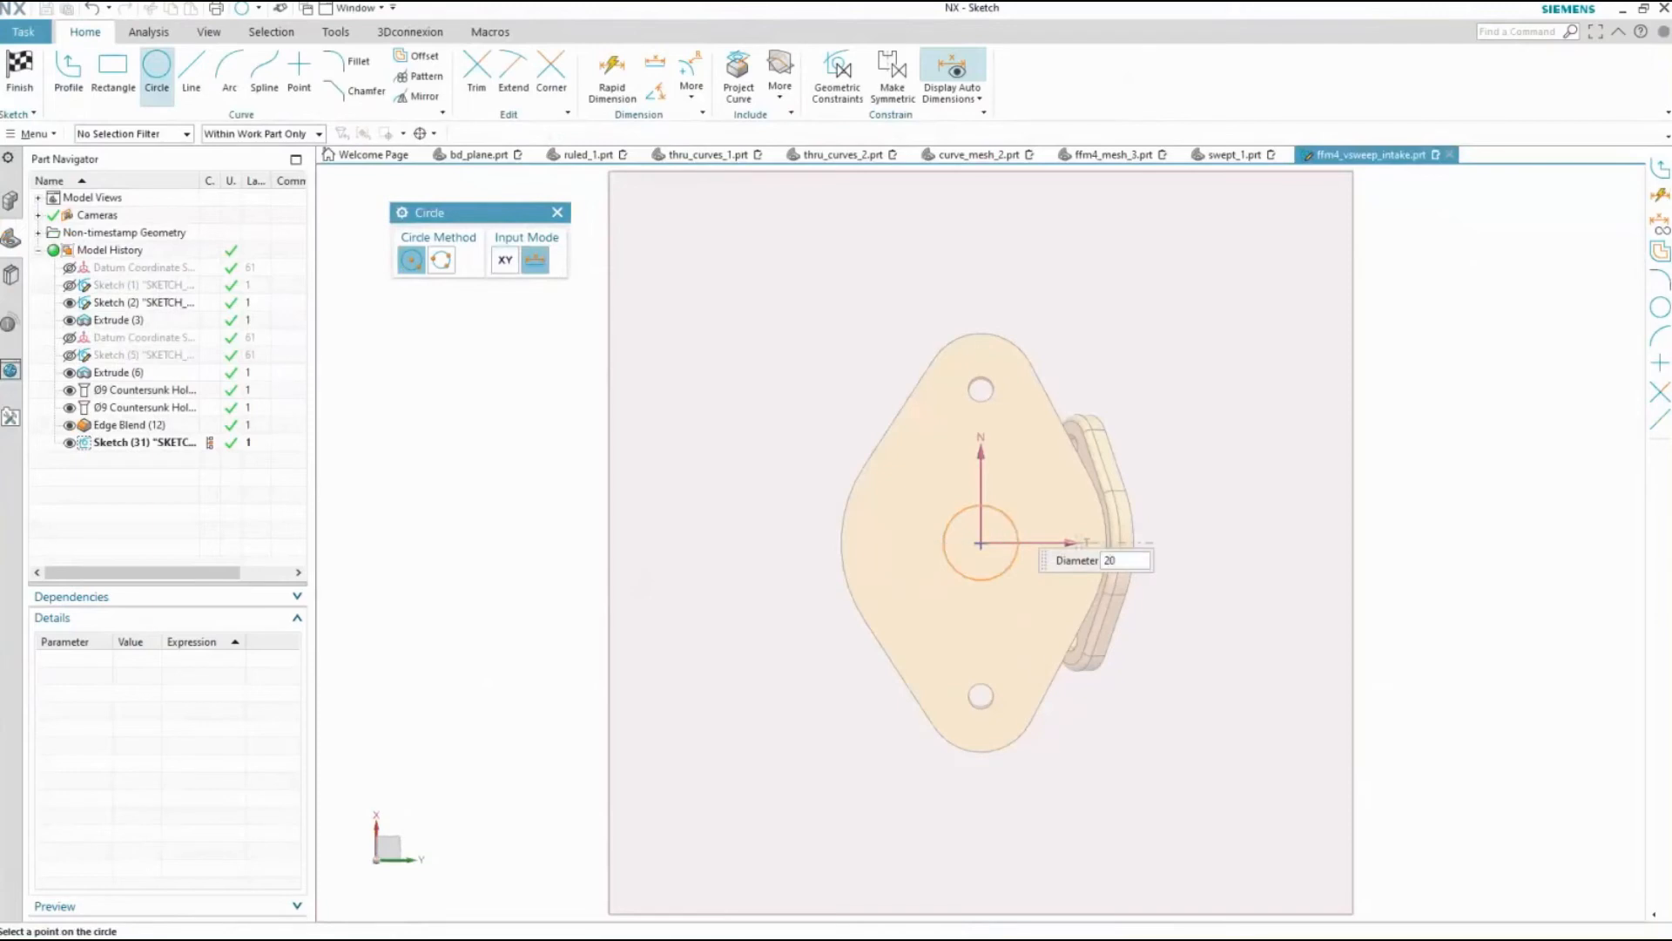
pyautogui.write('0')
pyautogui.press('Return')
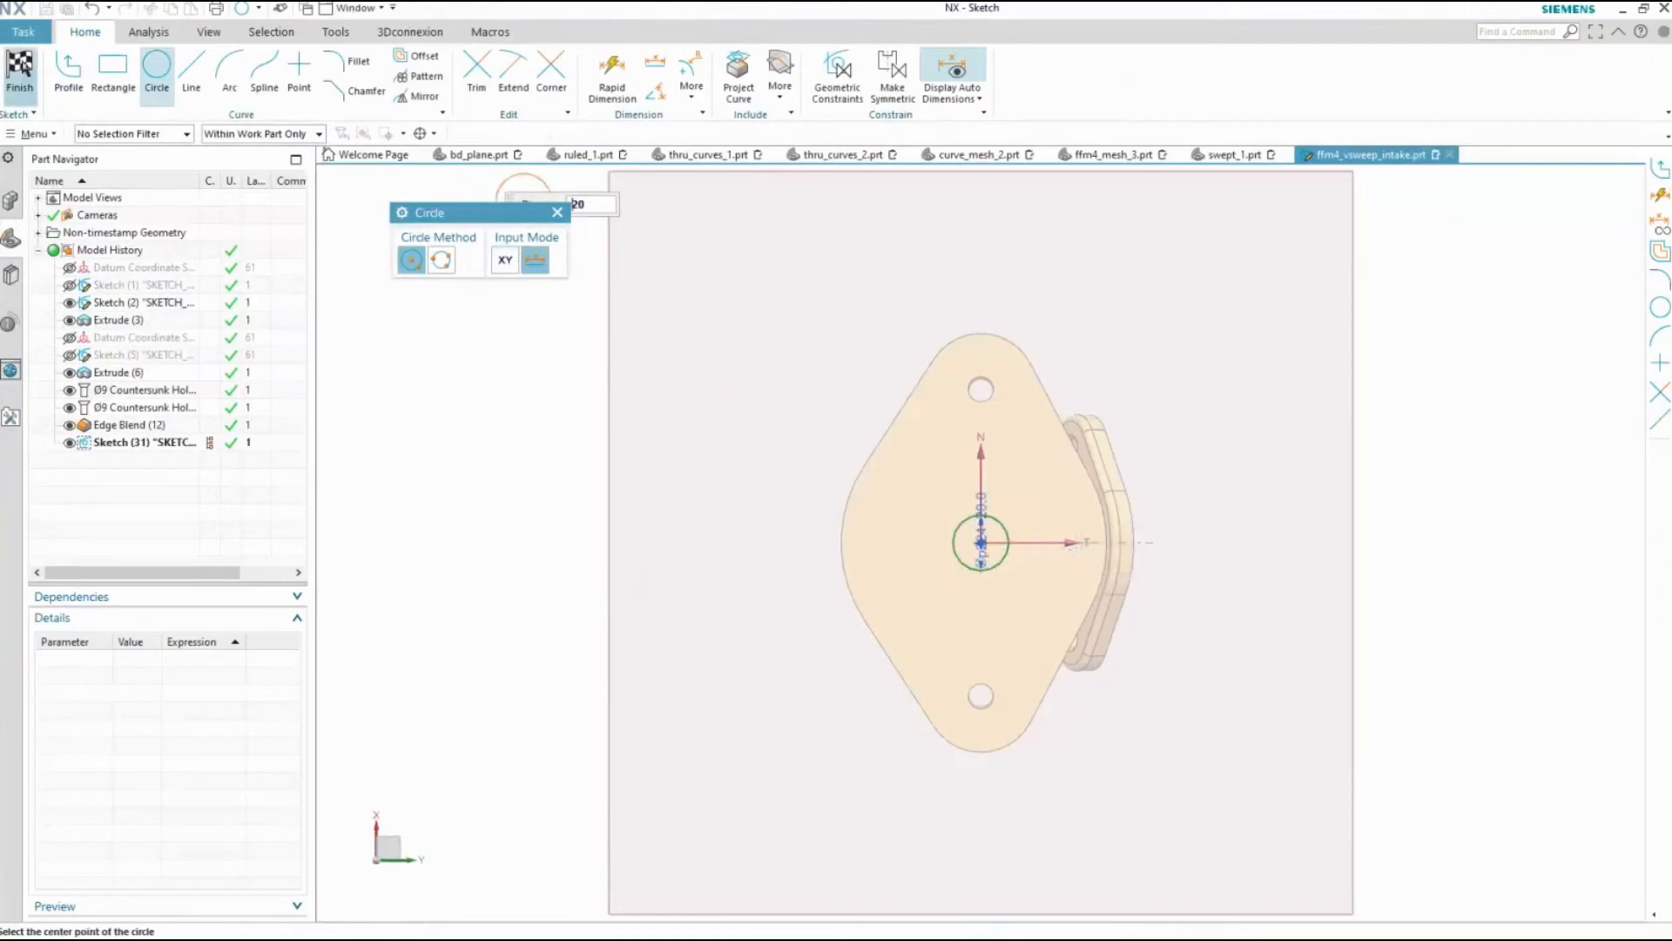
pyautogui.click(19, 65)
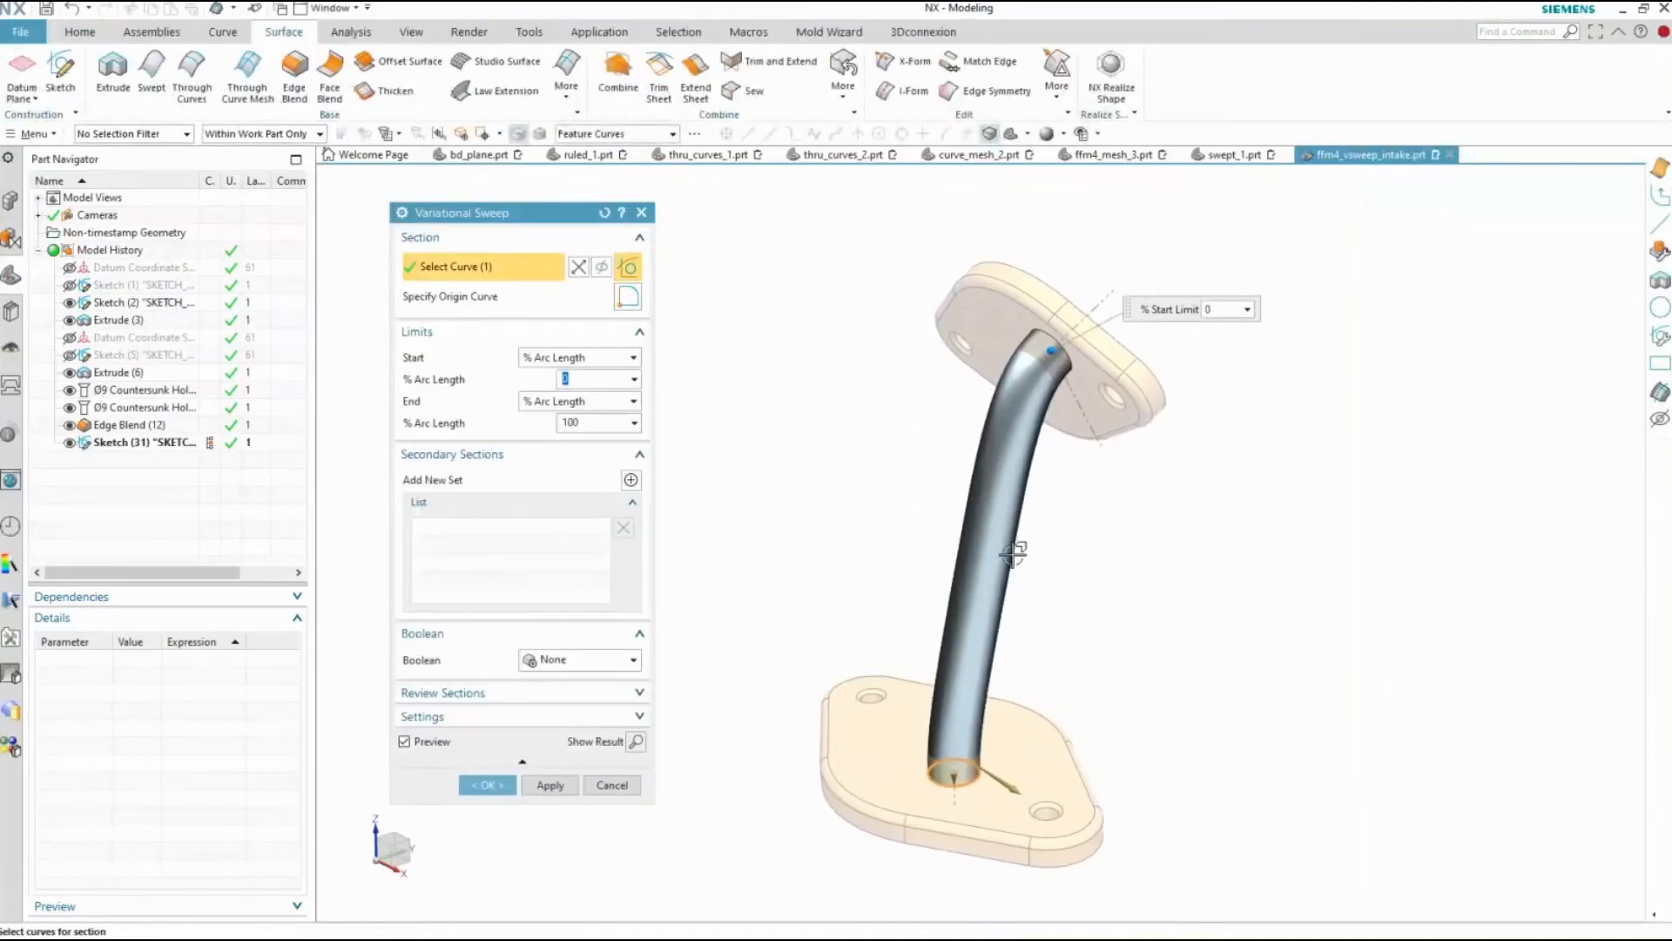
# Set the variational sweep's body type to Solid in its settings
pyautogui.click(536, 719)
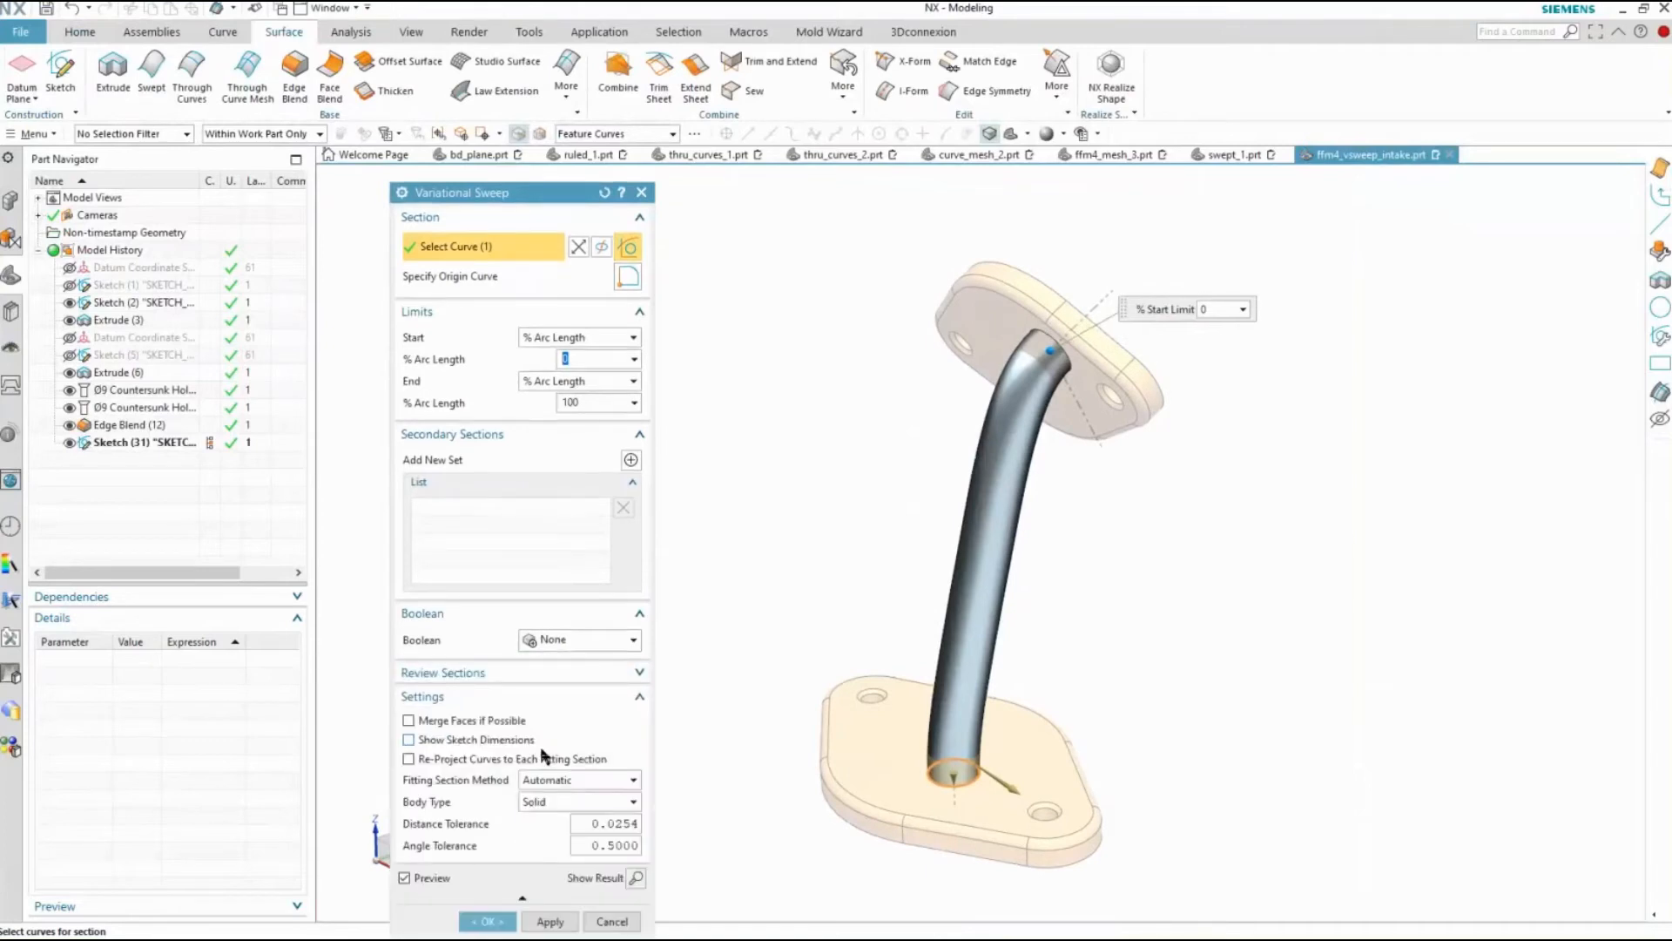
pyautogui.click(545, 697)
pyautogui.scroll(1, 872, 436)
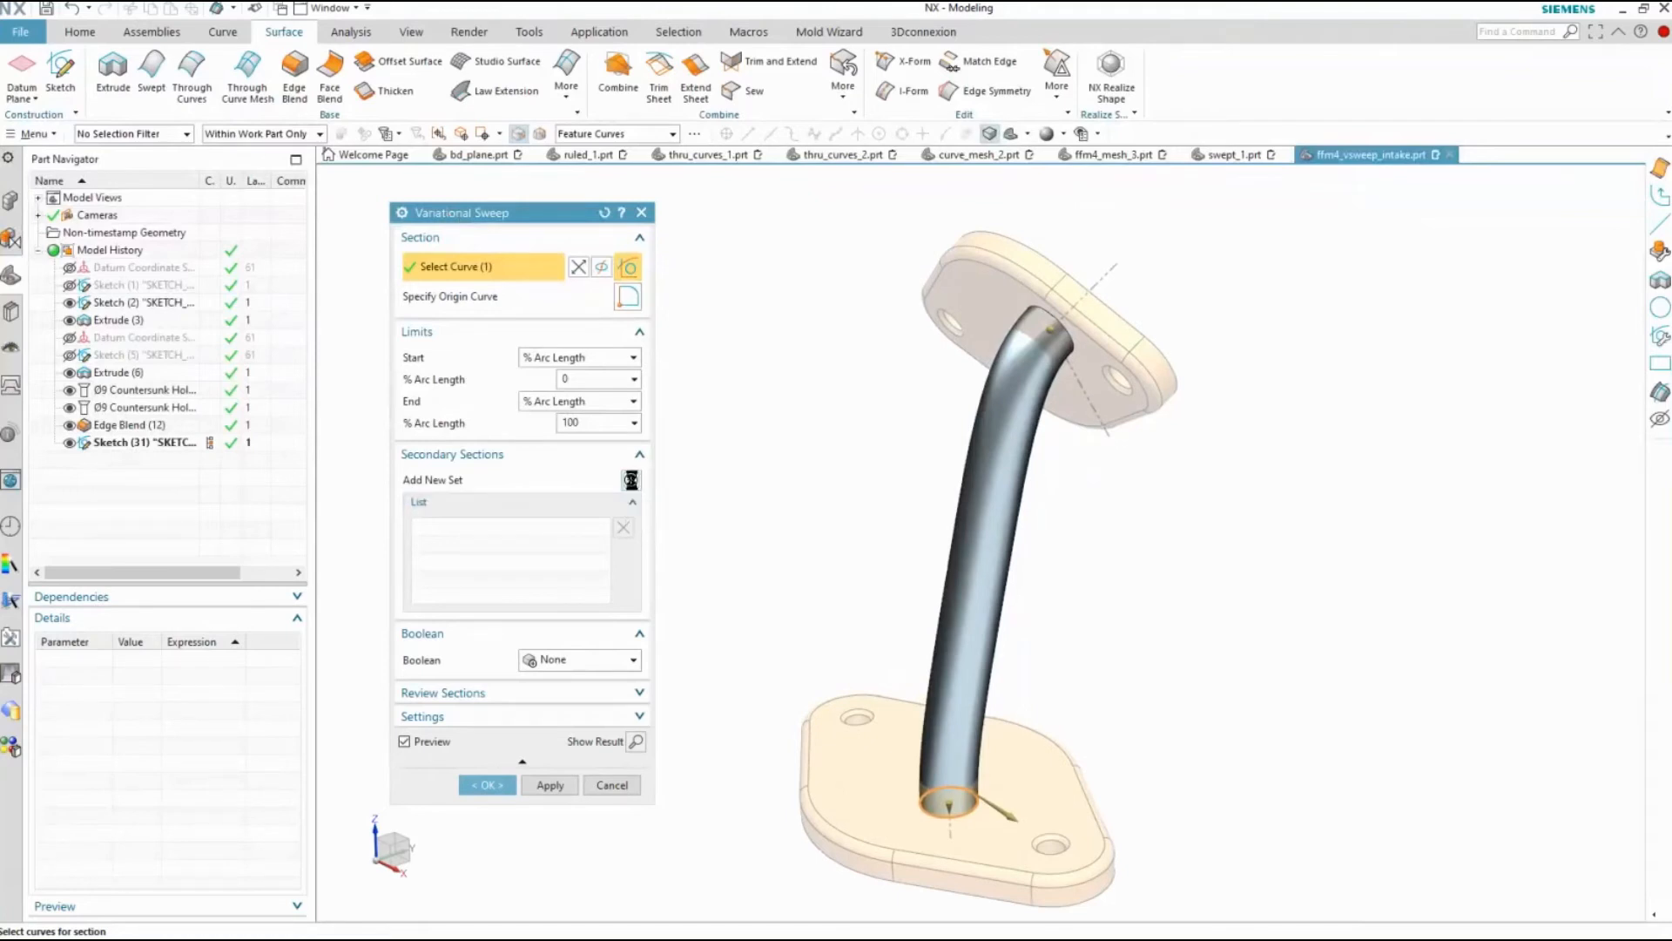
# Add a secondary section at 50% arc length of the variational sweep and set its circle diameter to 30
pyautogui.click(630, 480)
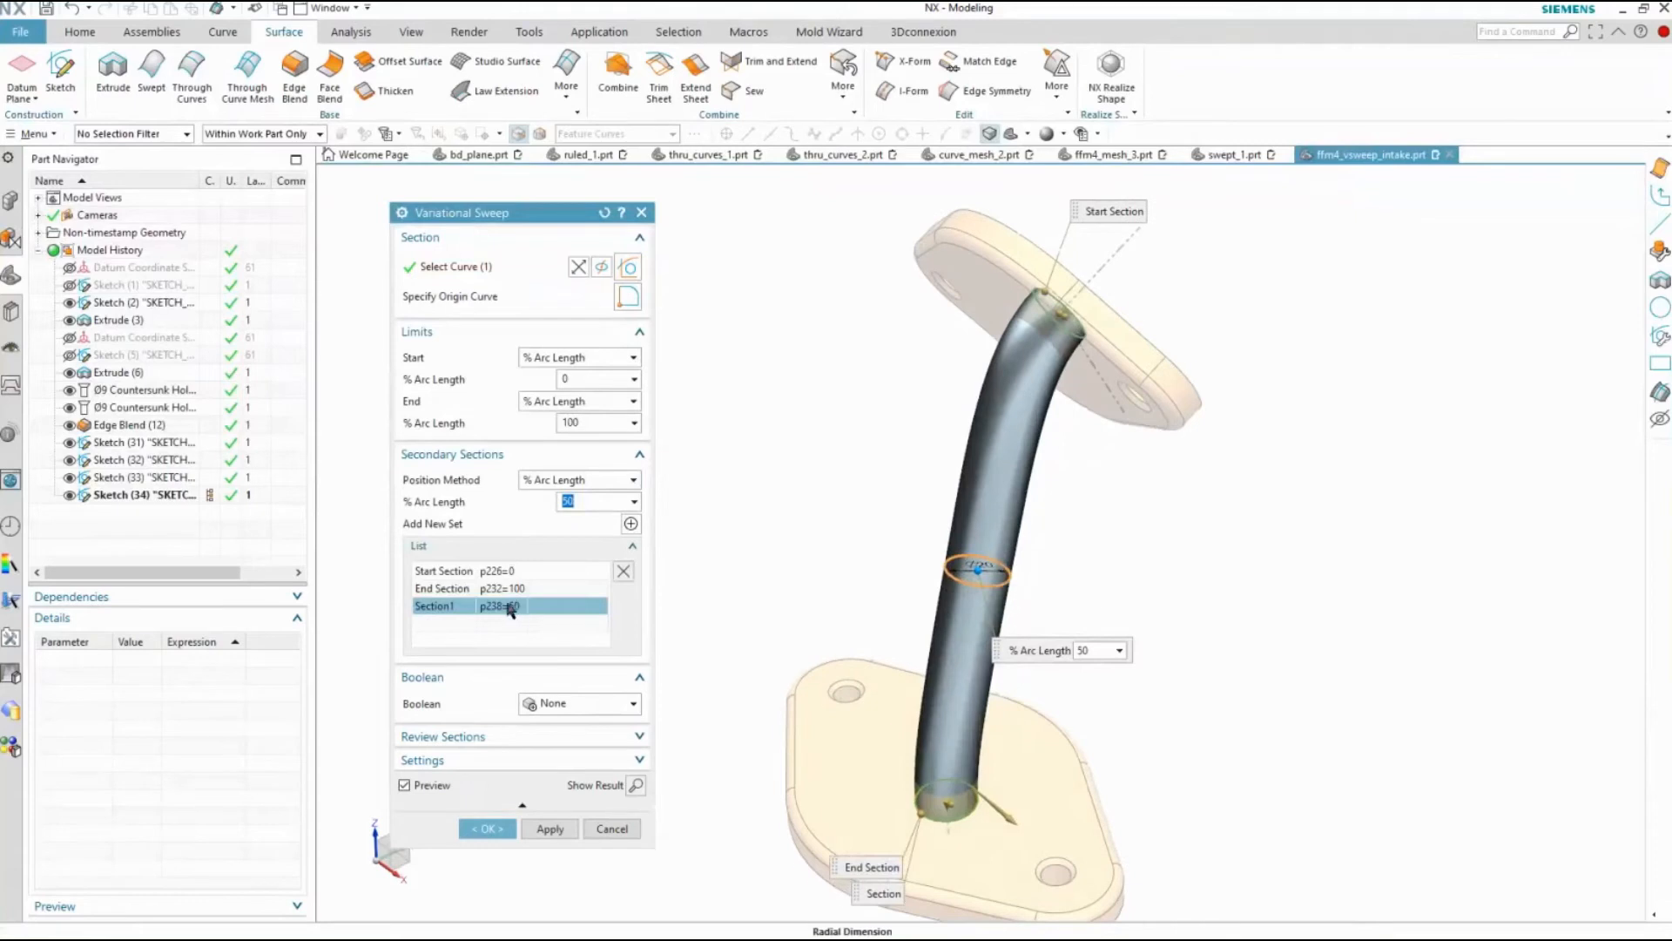
pyautogui.click(984, 566)
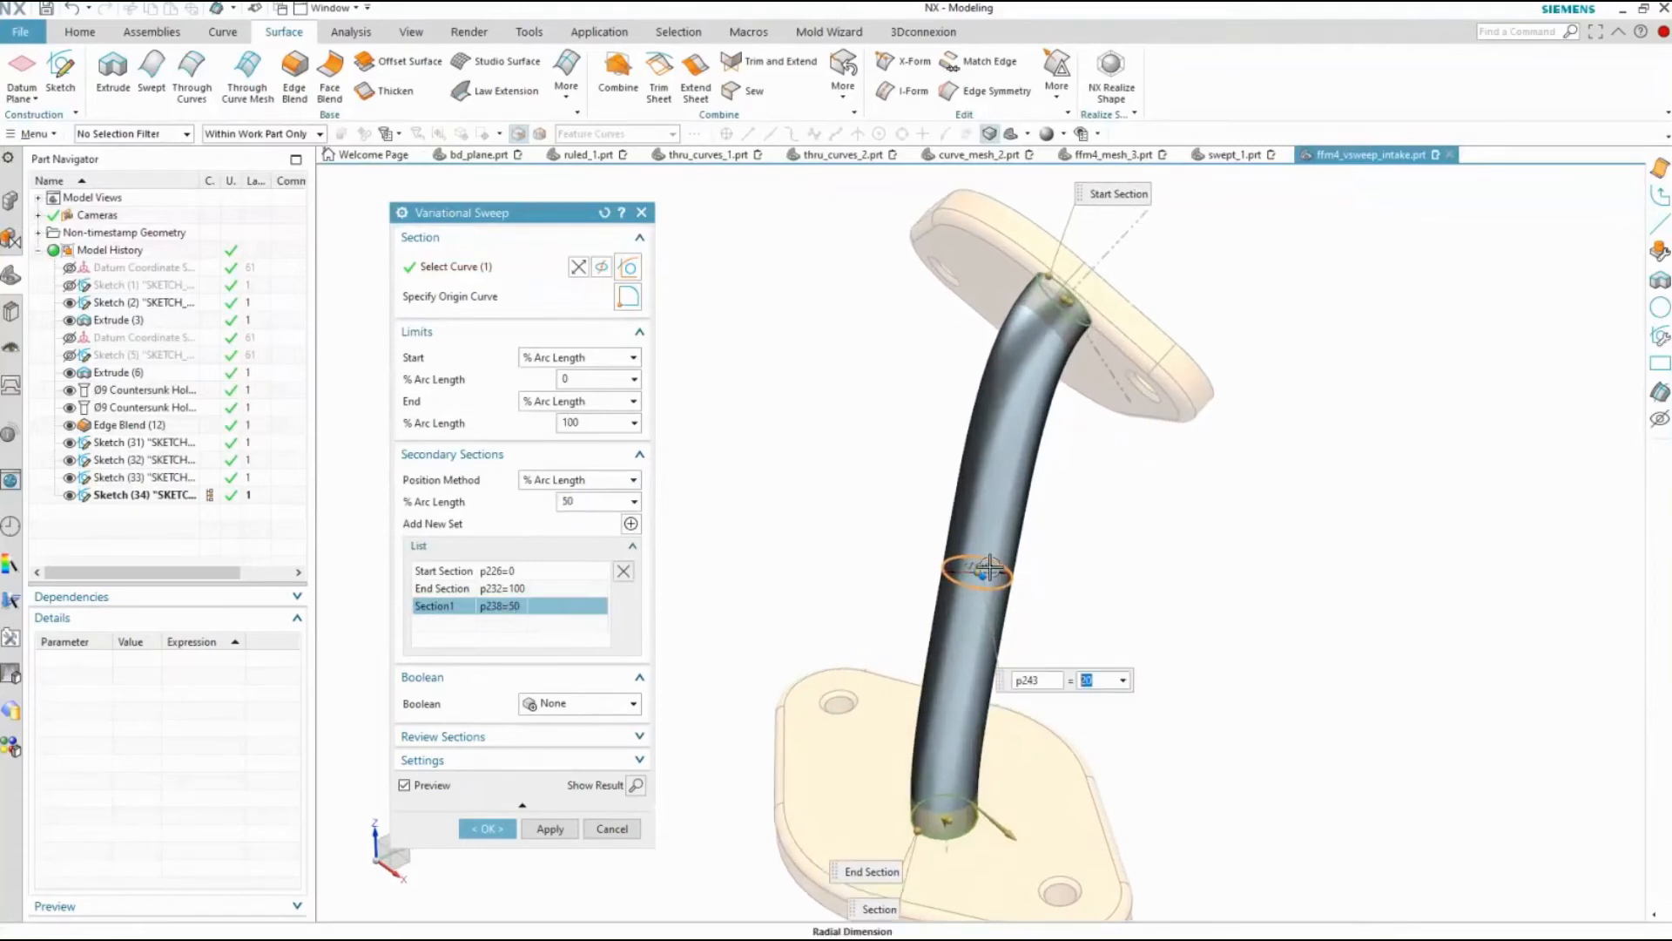
pyautogui.write('30')
pyautogui.press('Return')
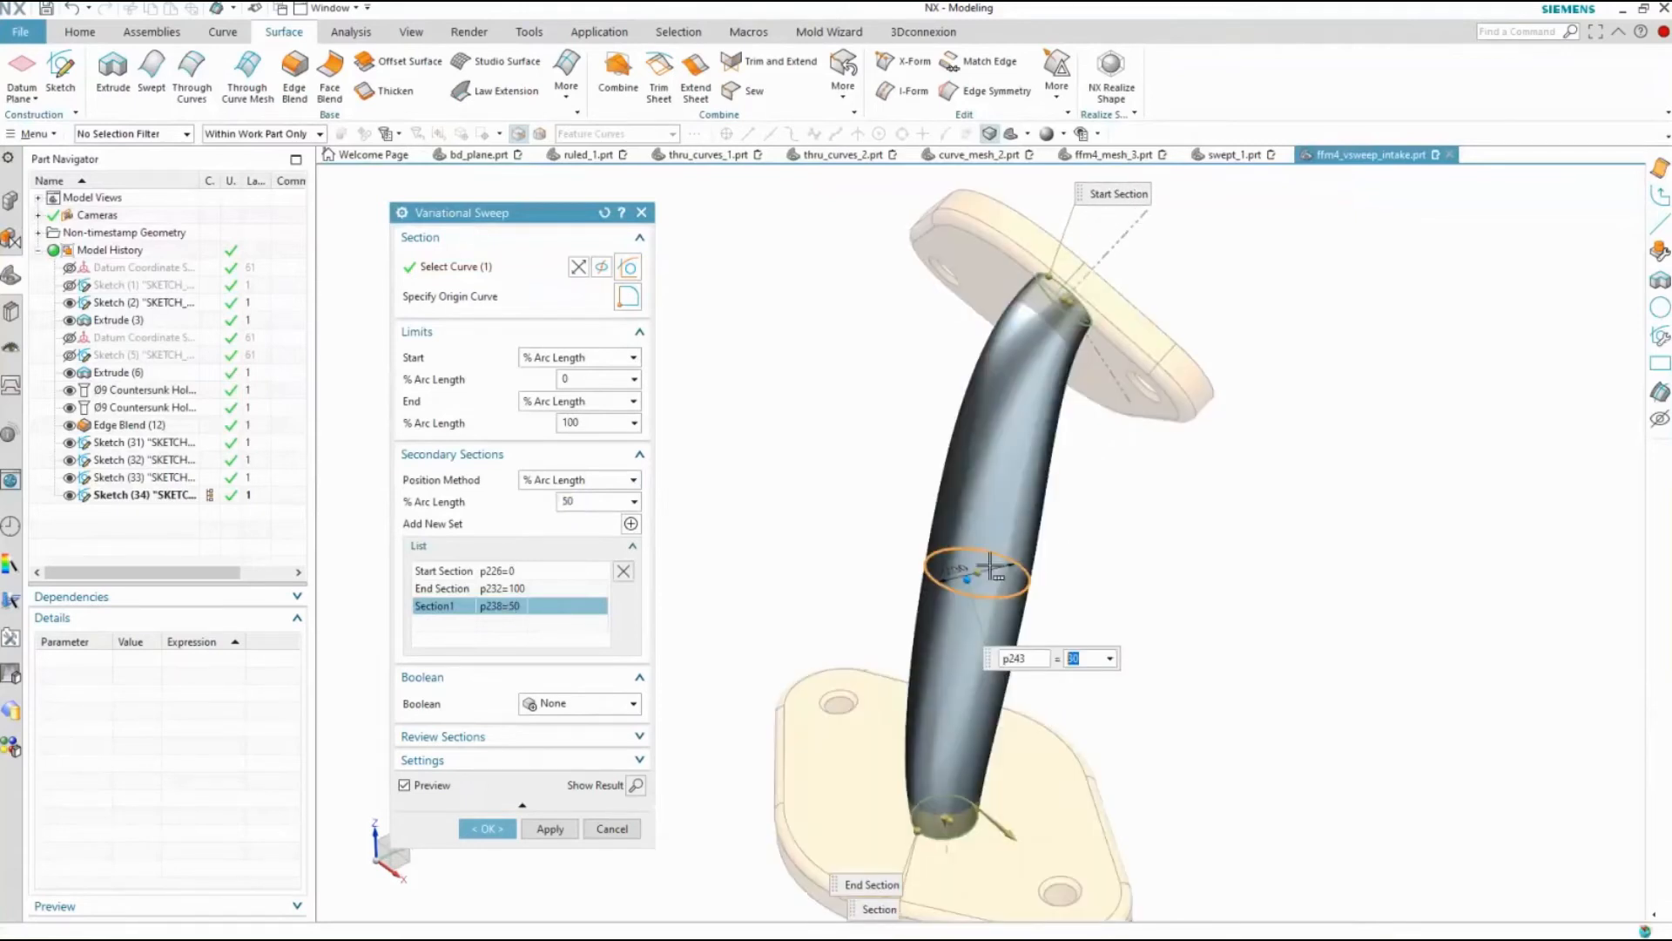
# Add another secondary section, position it at 30% arc length and set its circle diameter to 20
pyautogui.click(631, 524)
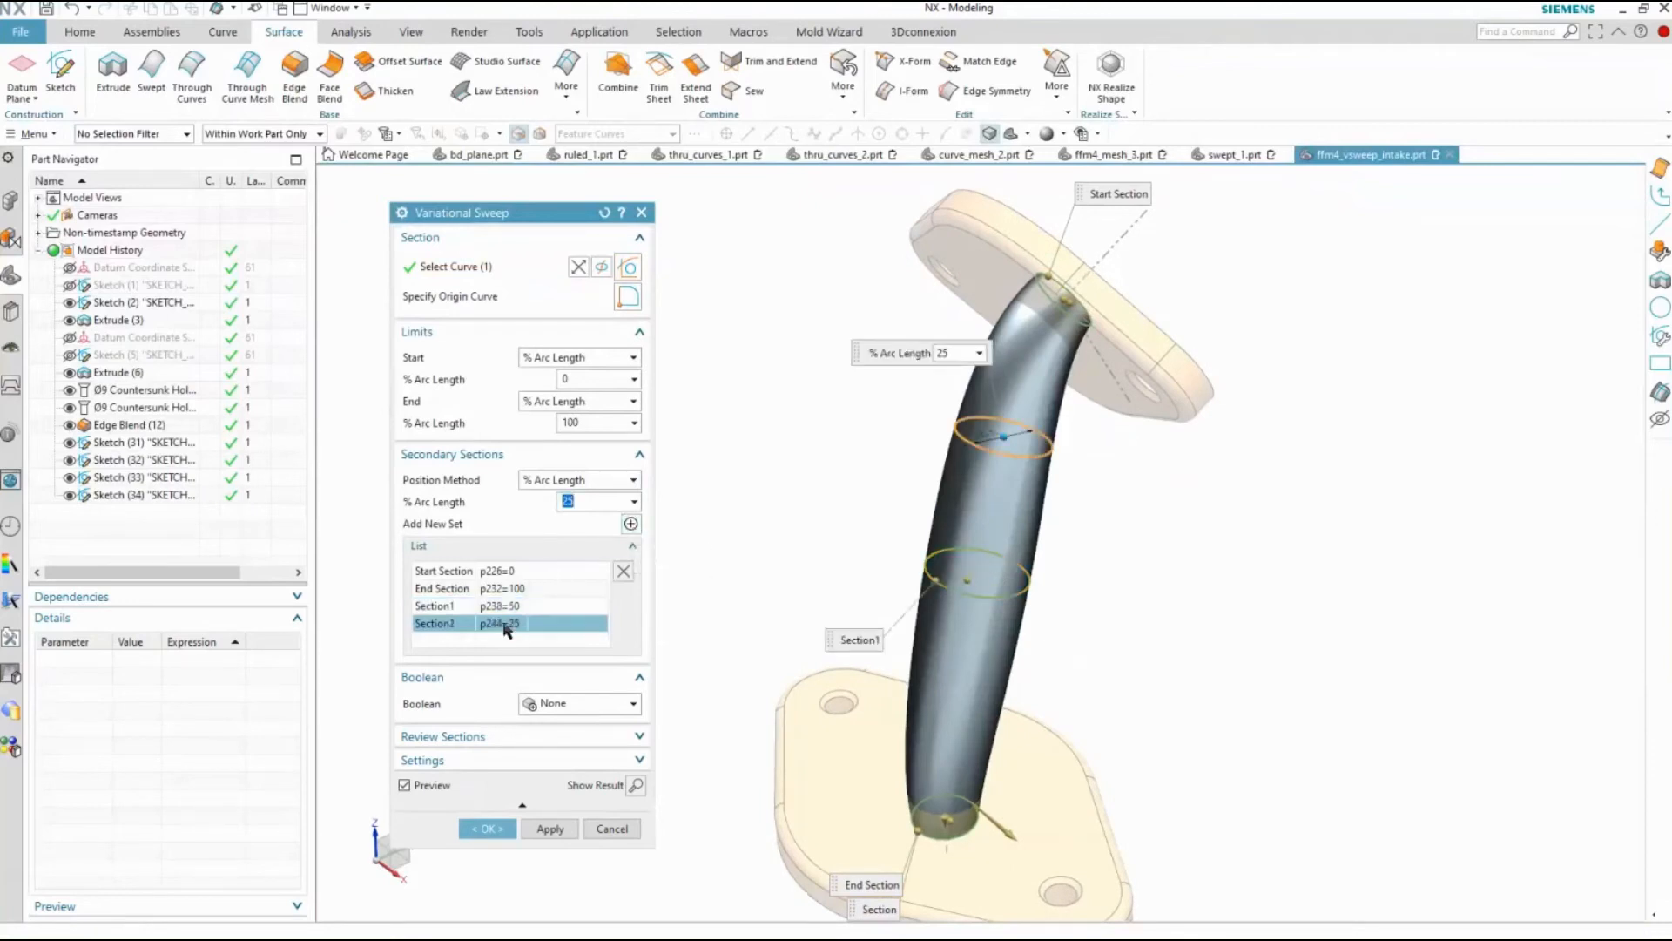
pyautogui.moveTo(590, 502); pyautogui.dragTo(568, 503)
pyautogui.write('30')
pyautogui.press('Return')
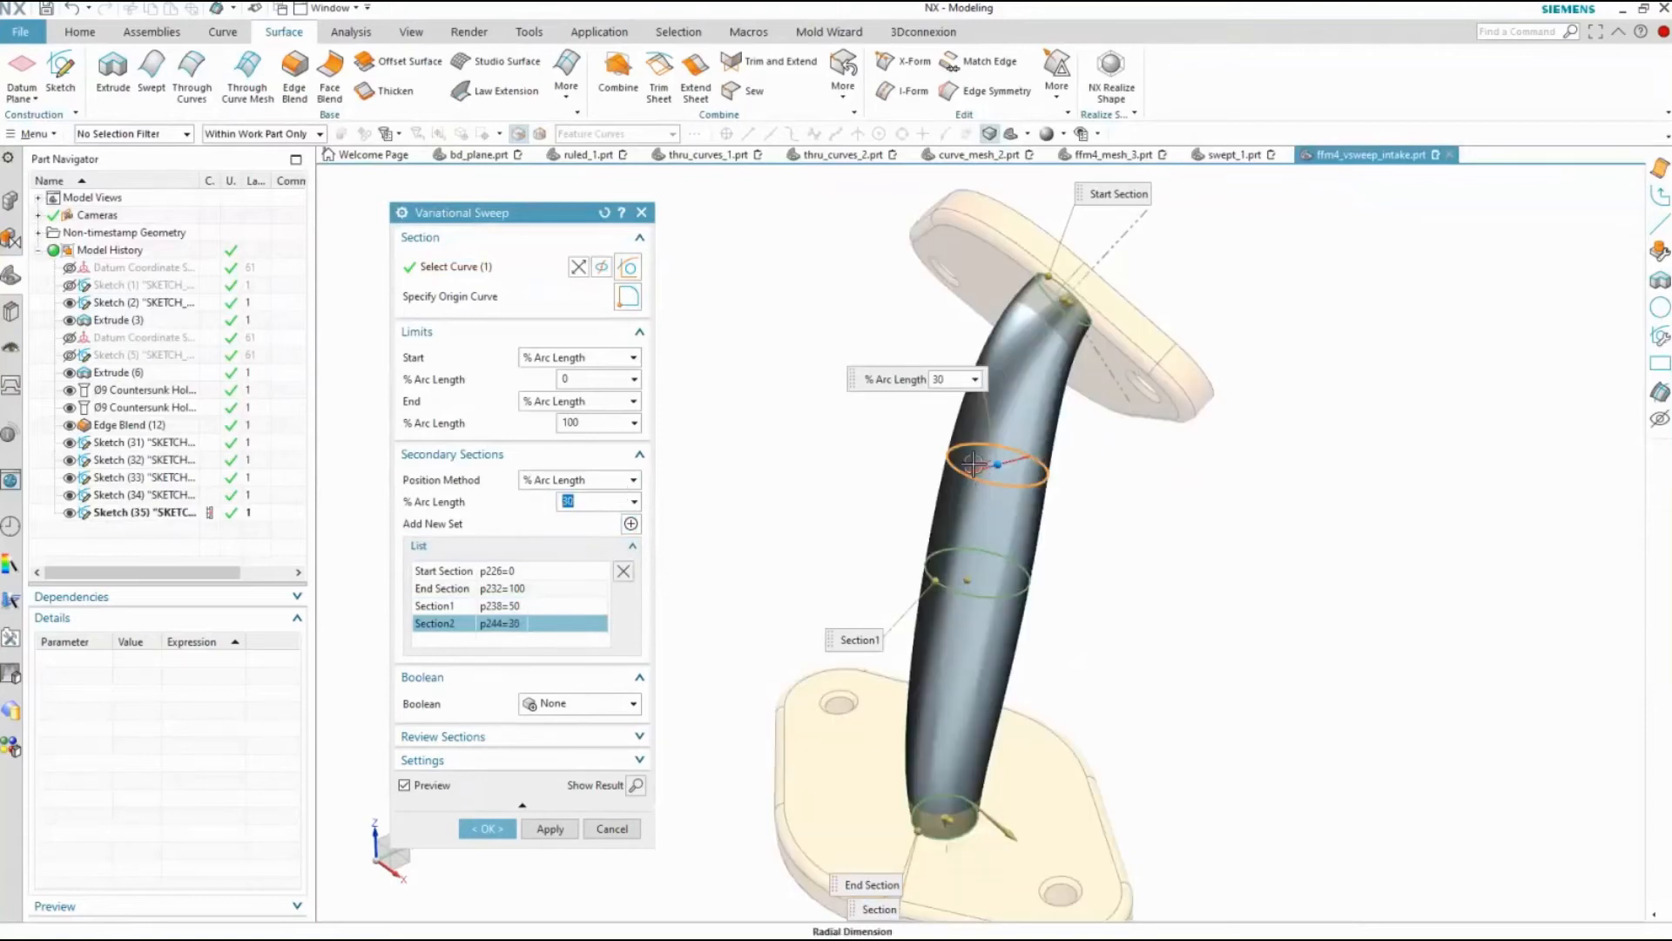
pyautogui.doubleClick(973, 463)
pyautogui.write('20')
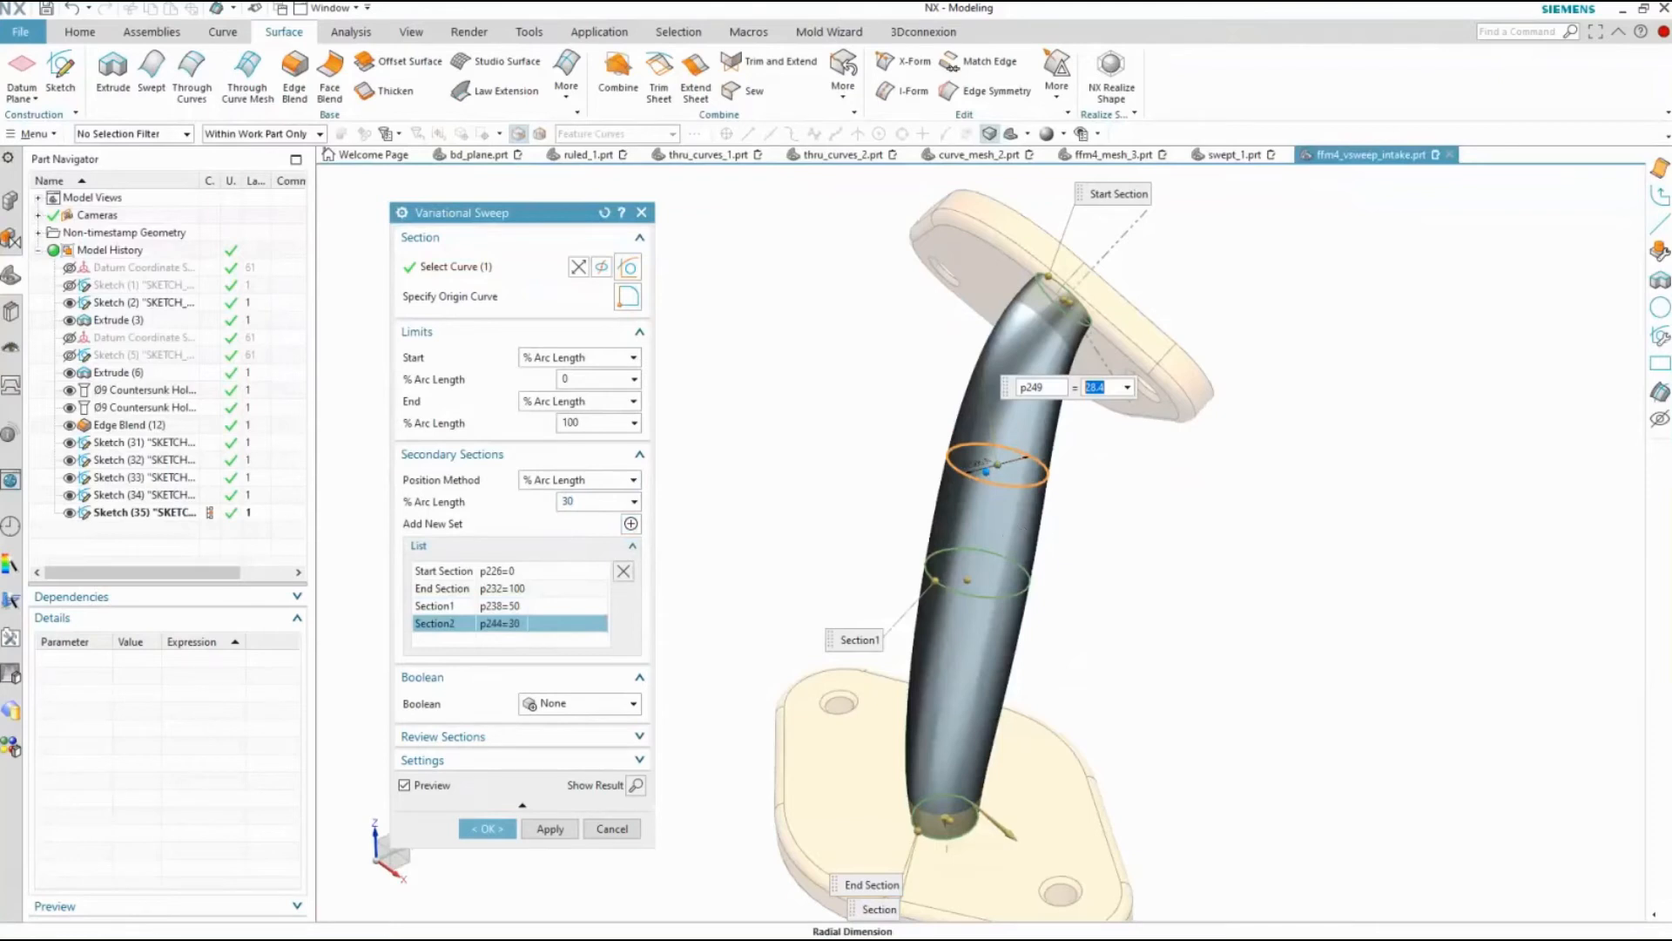
pyautogui.press('Return')
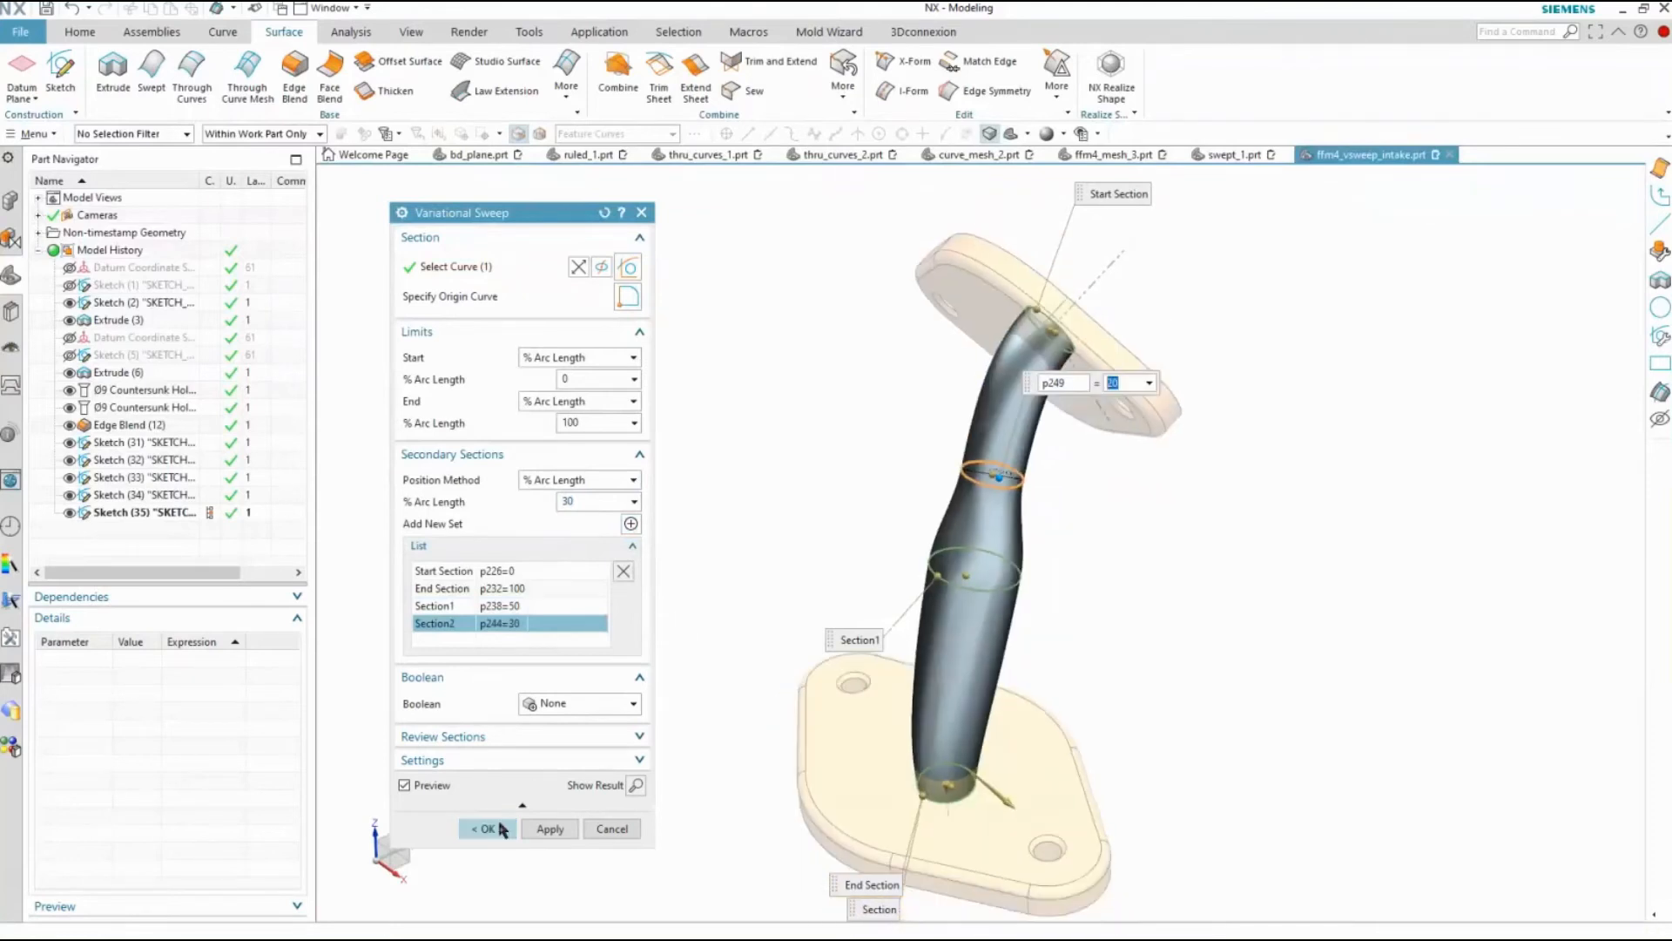
# Unite the variational sweep with the lower flange body and create the feature
pyautogui.click(571, 704)
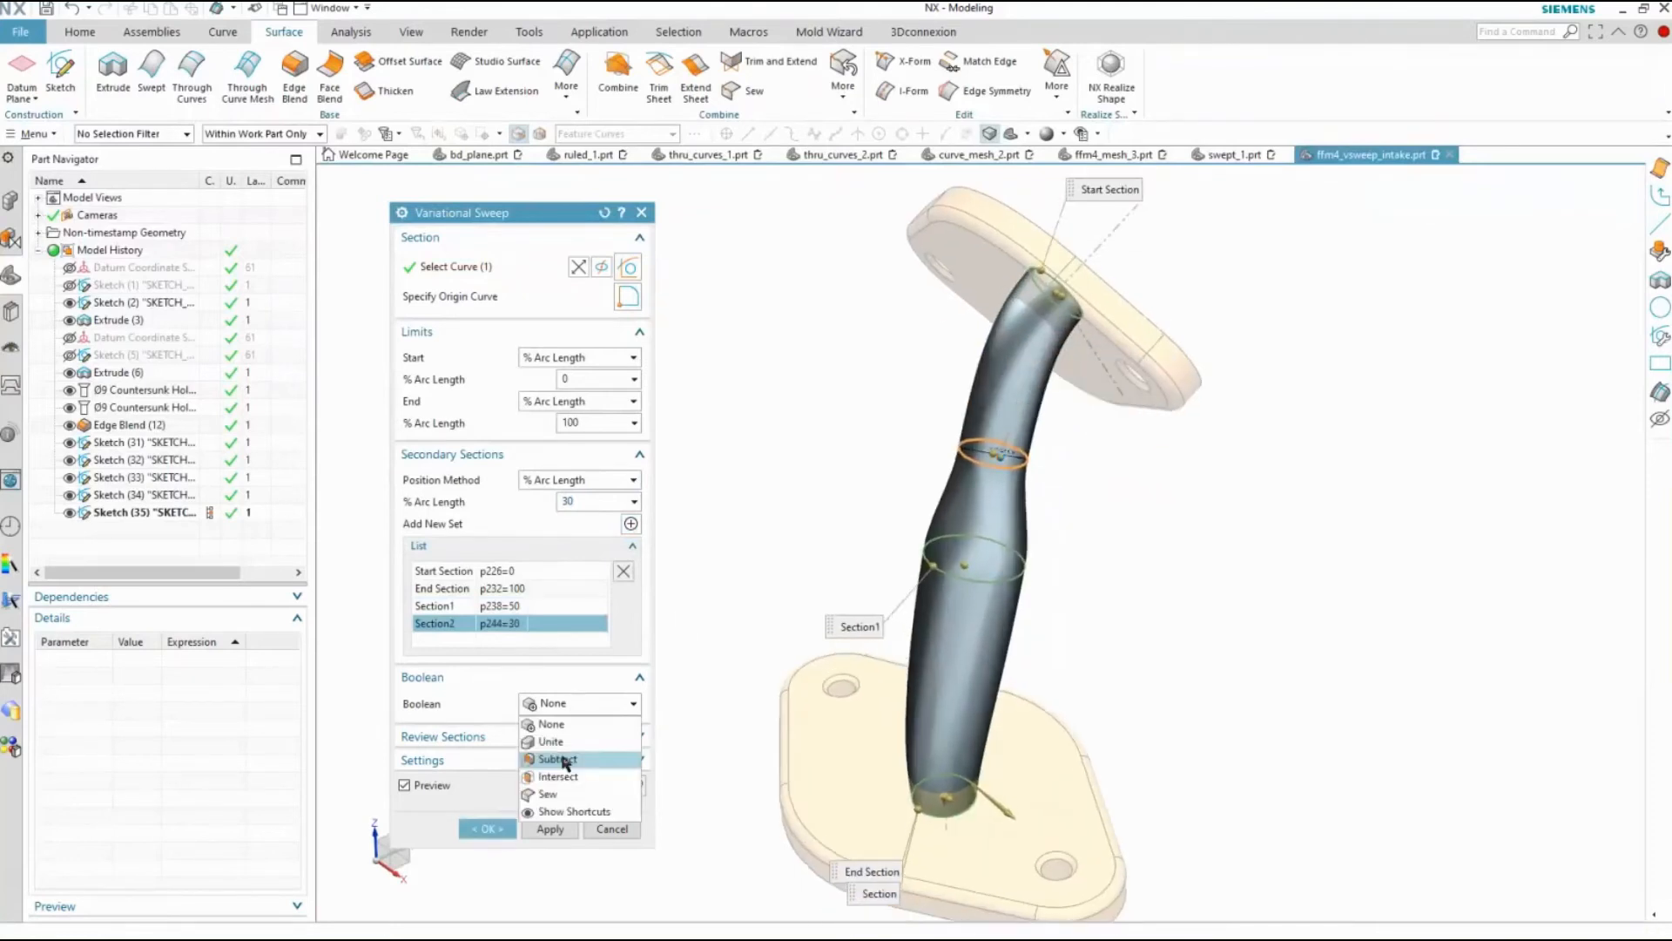
pyautogui.click(554, 739)
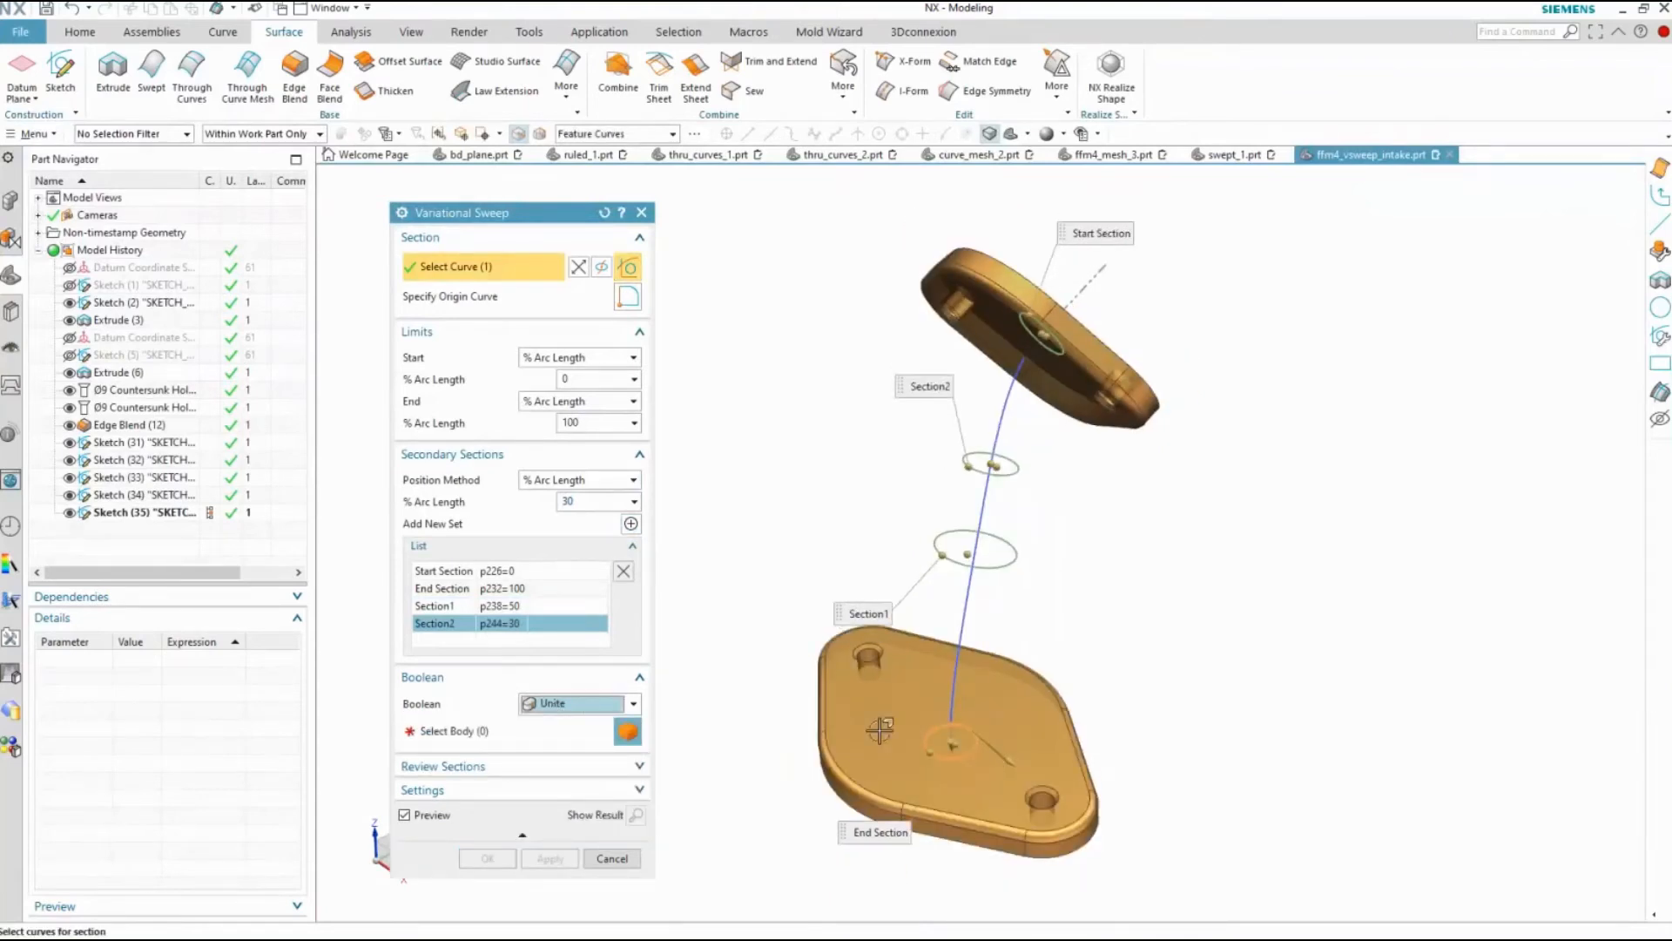
pyautogui.click(476, 742)
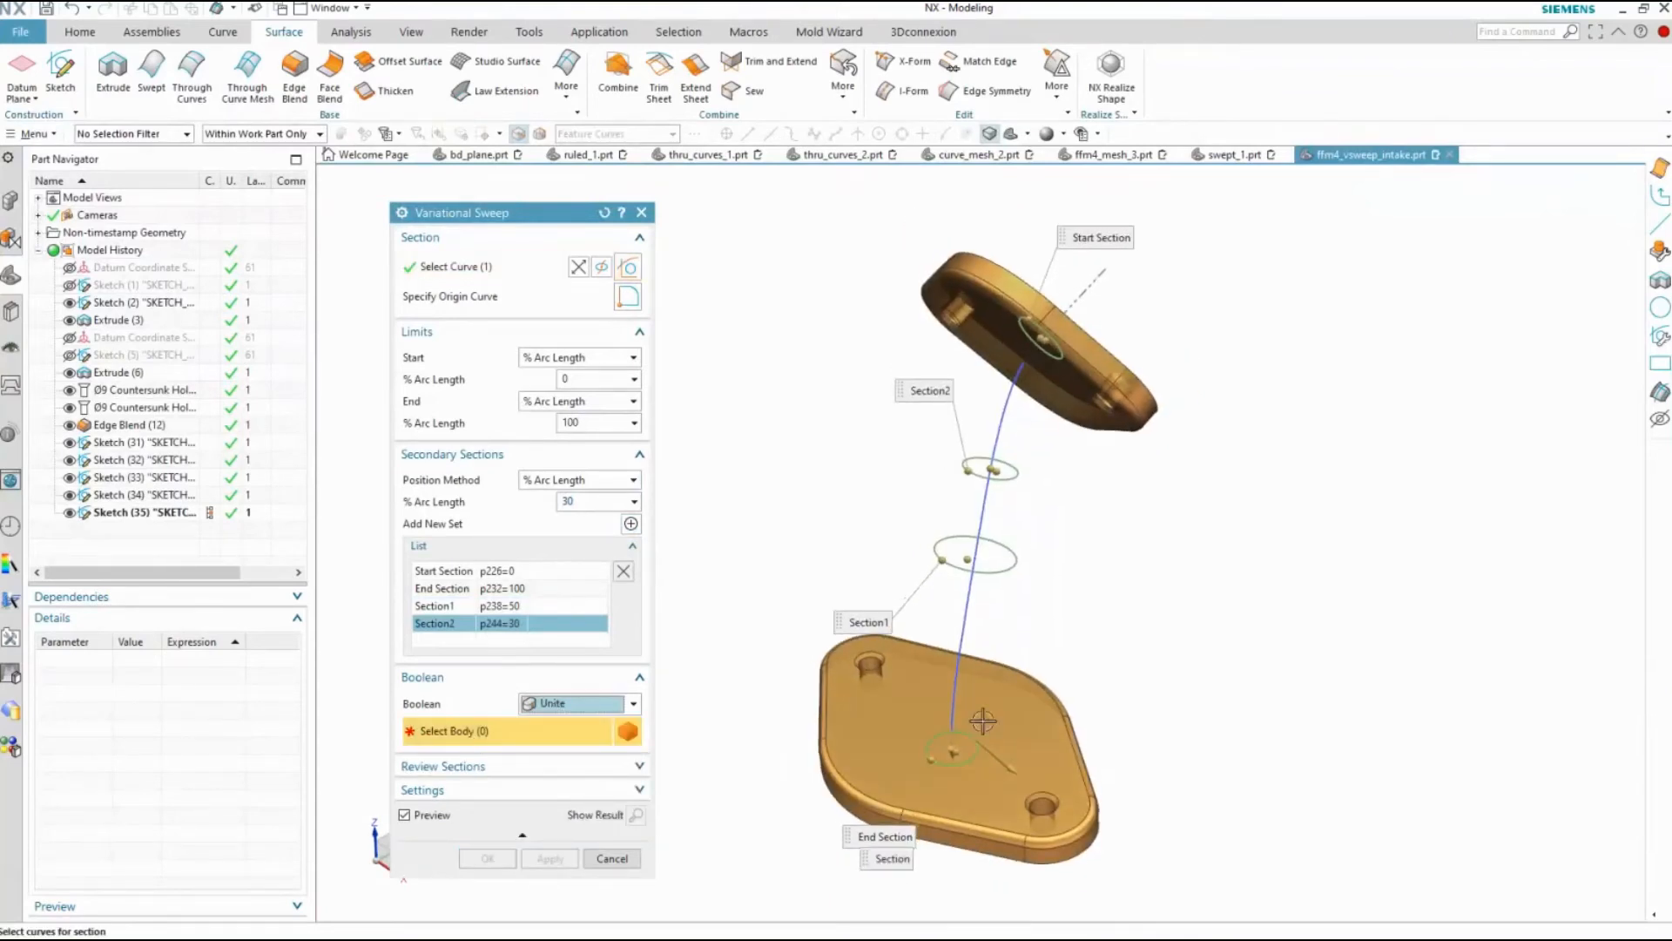
pyautogui.click(866, 714)
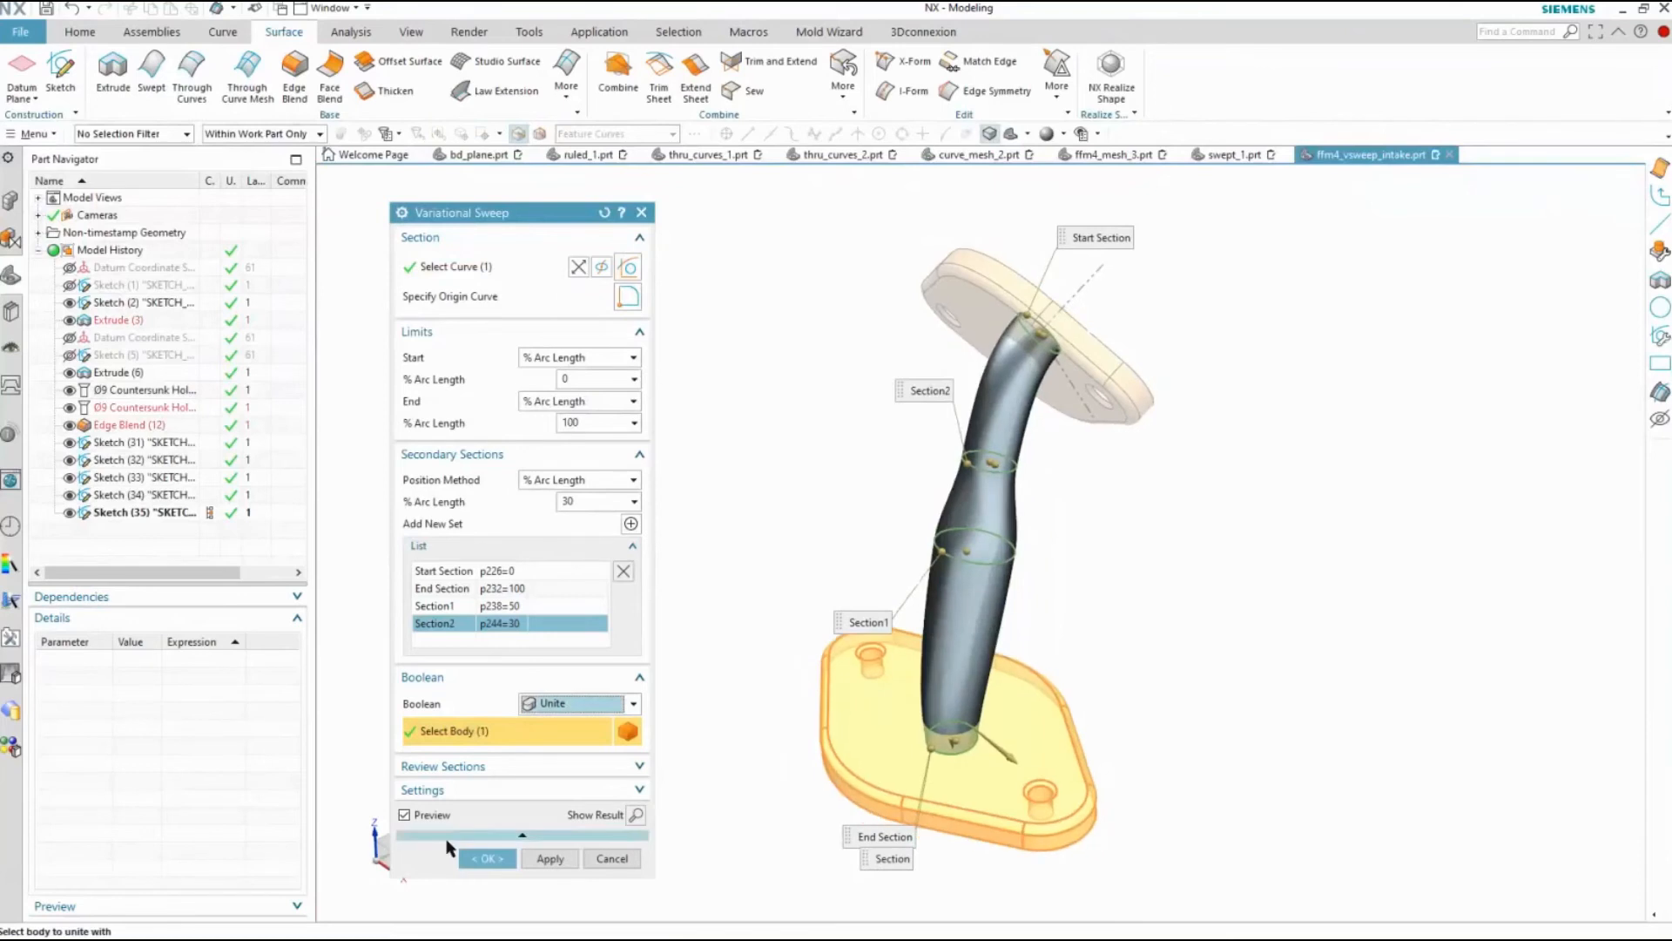
pyautogui.click(485, 858)
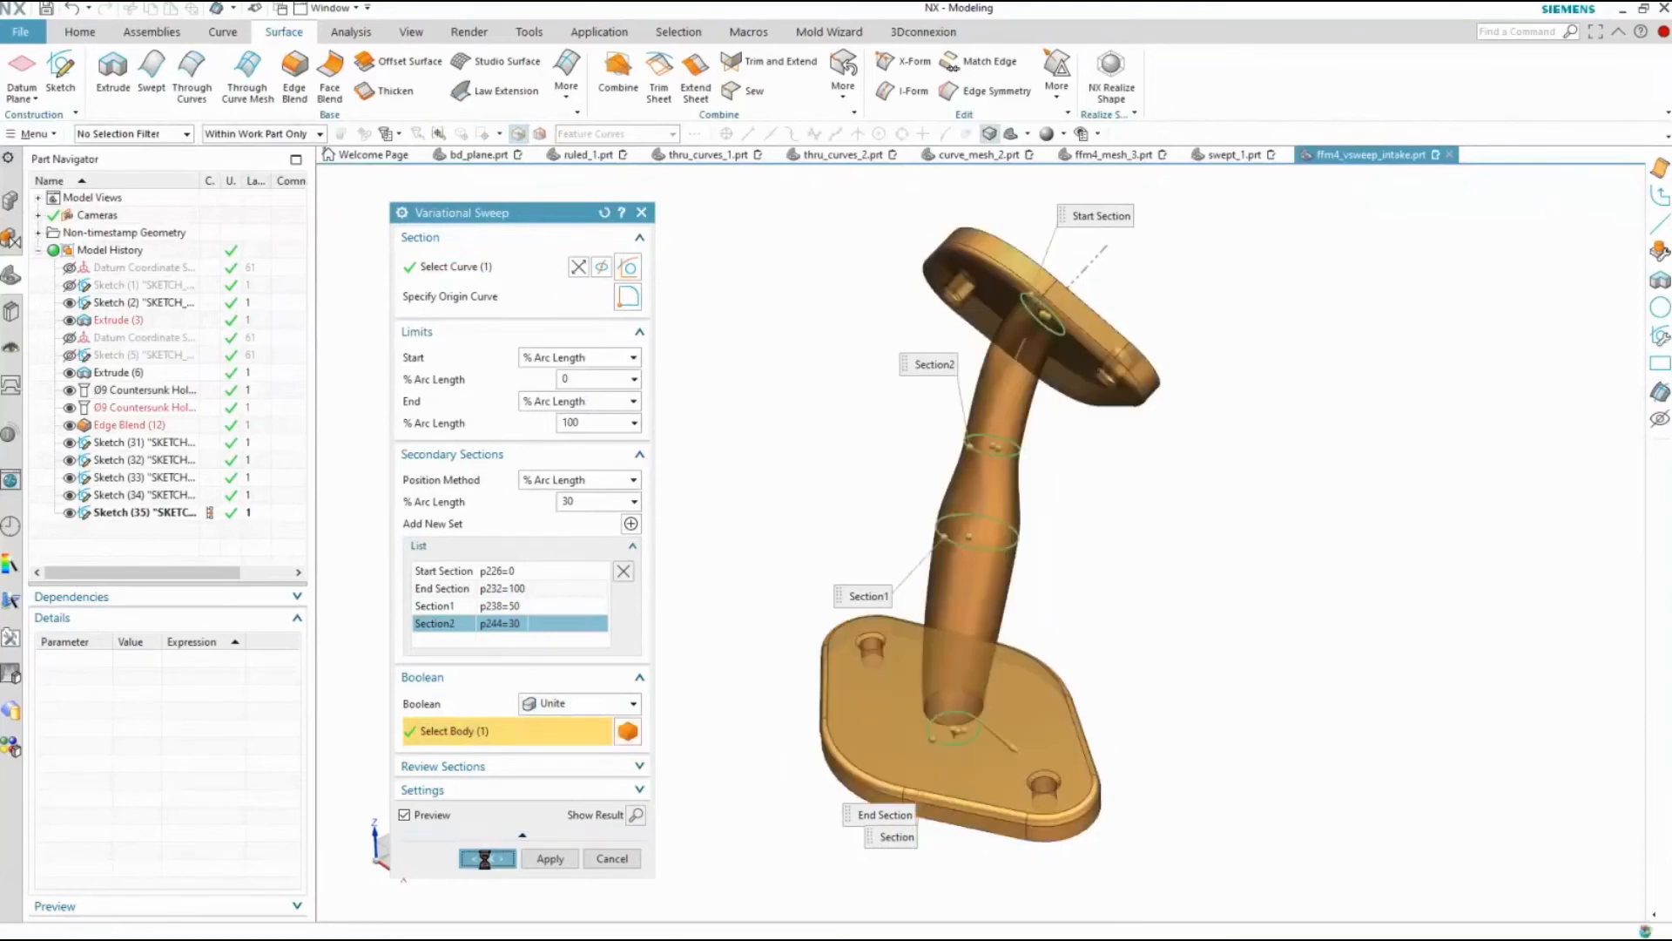
pyautogui.scroll(-3, 631, 621)
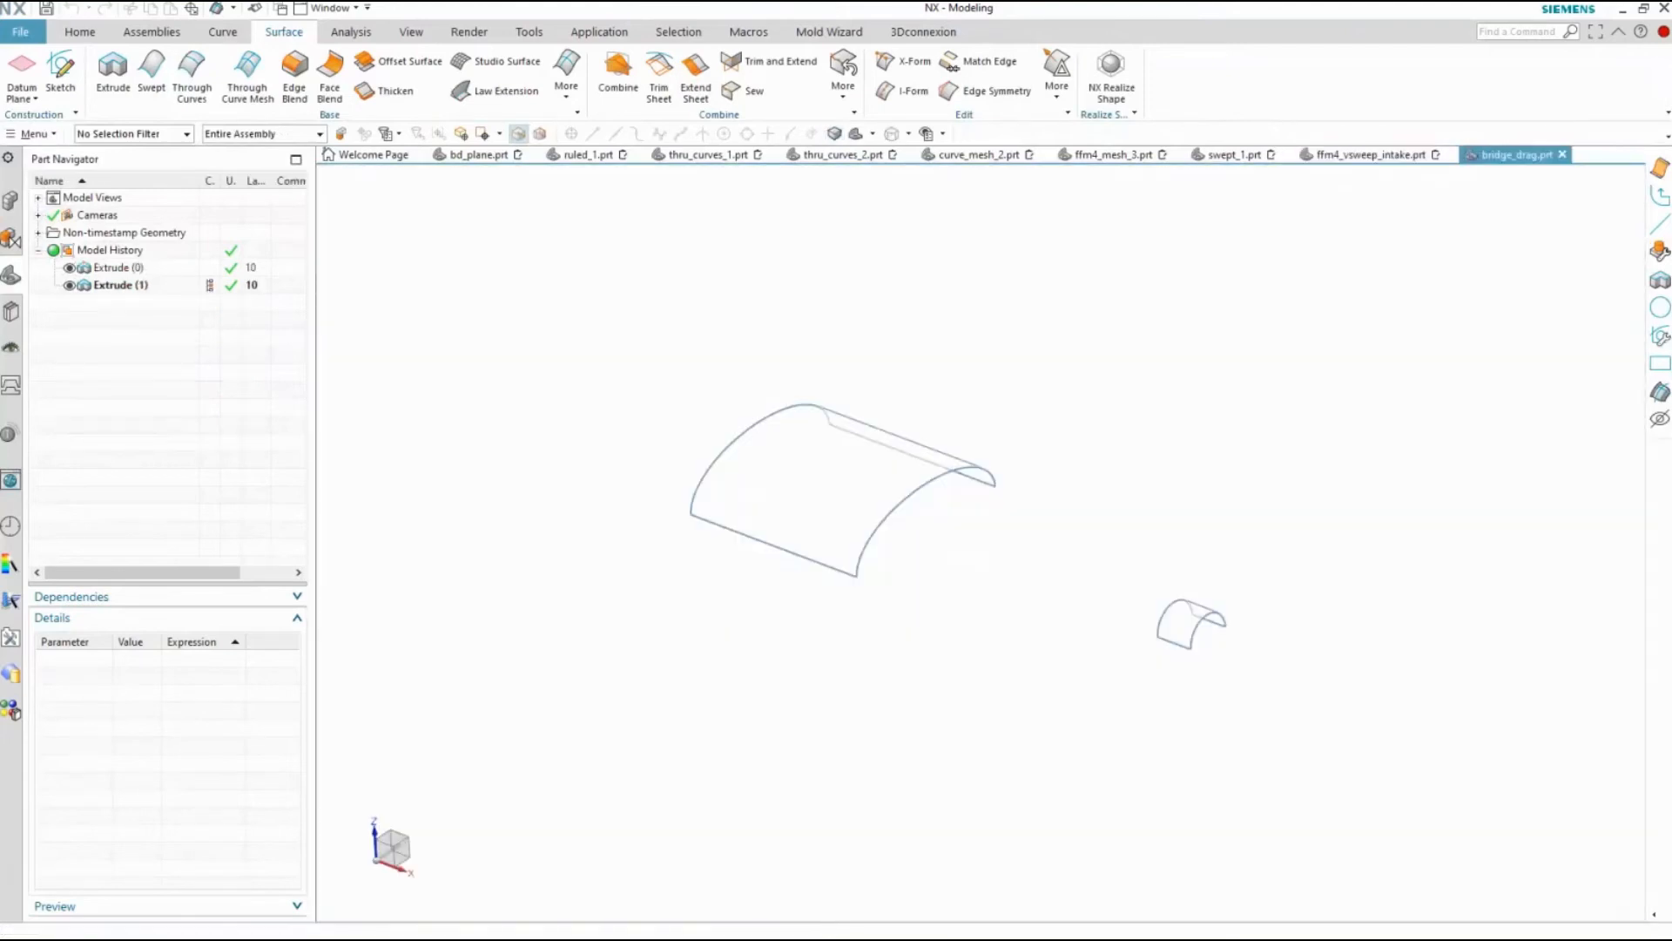
# Start a Bridge surface in bridge_drag.prt between the facing arc edges of the large and small curved sheets
pyautogui.click(573, 98)
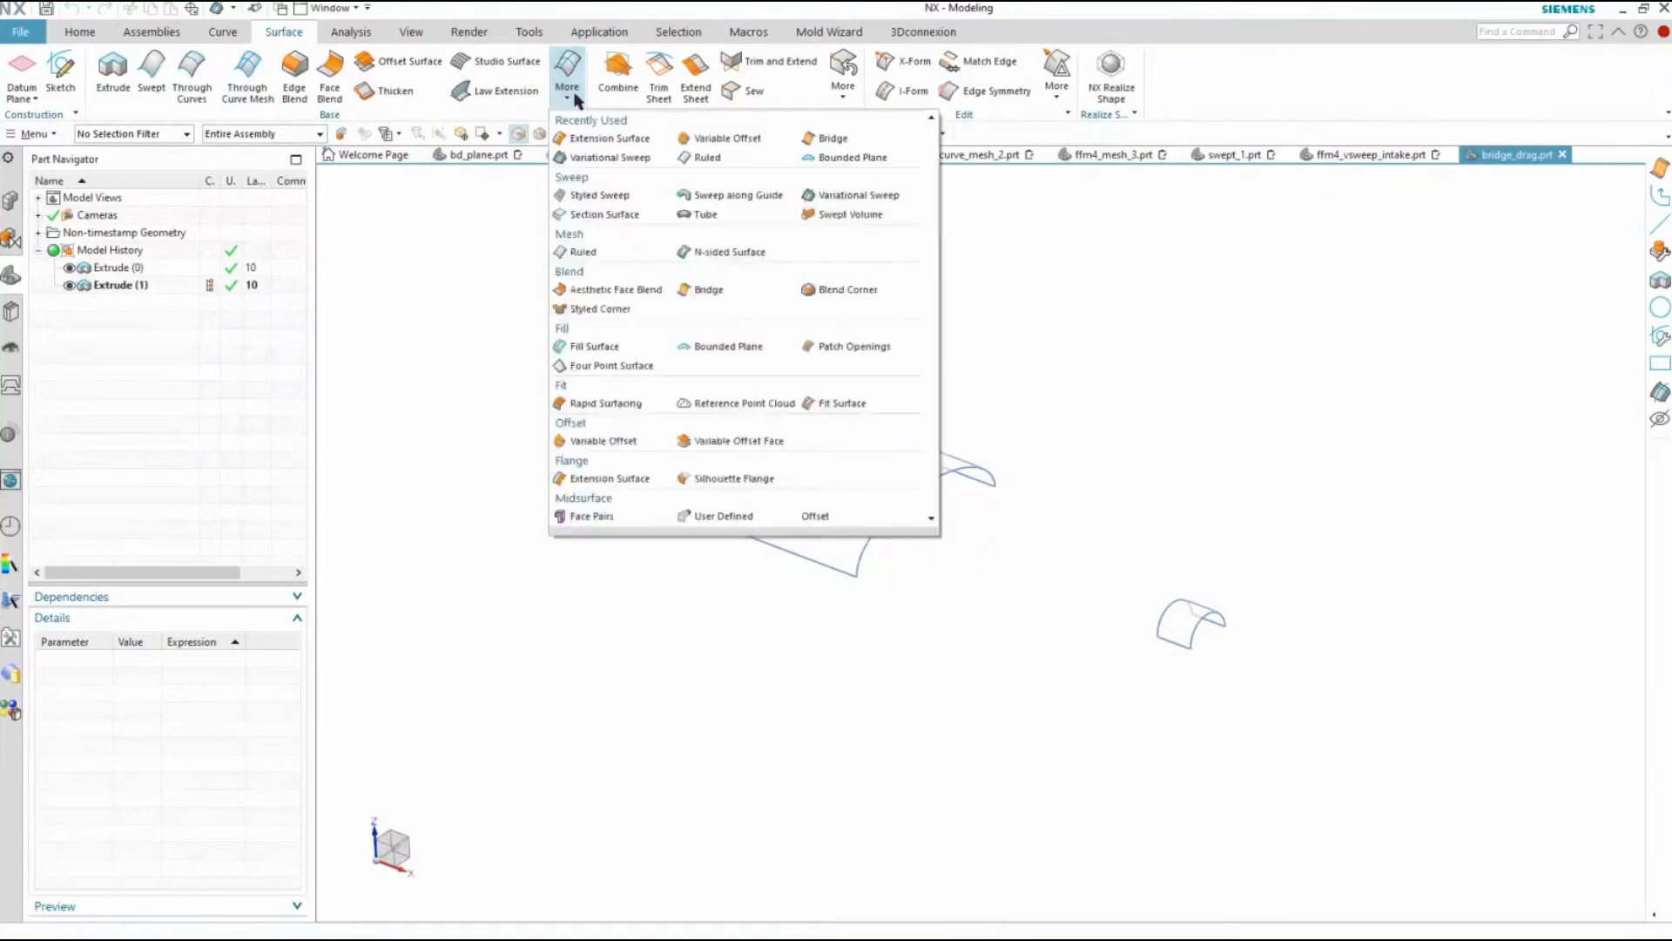
pyautogui.click(694, 289)
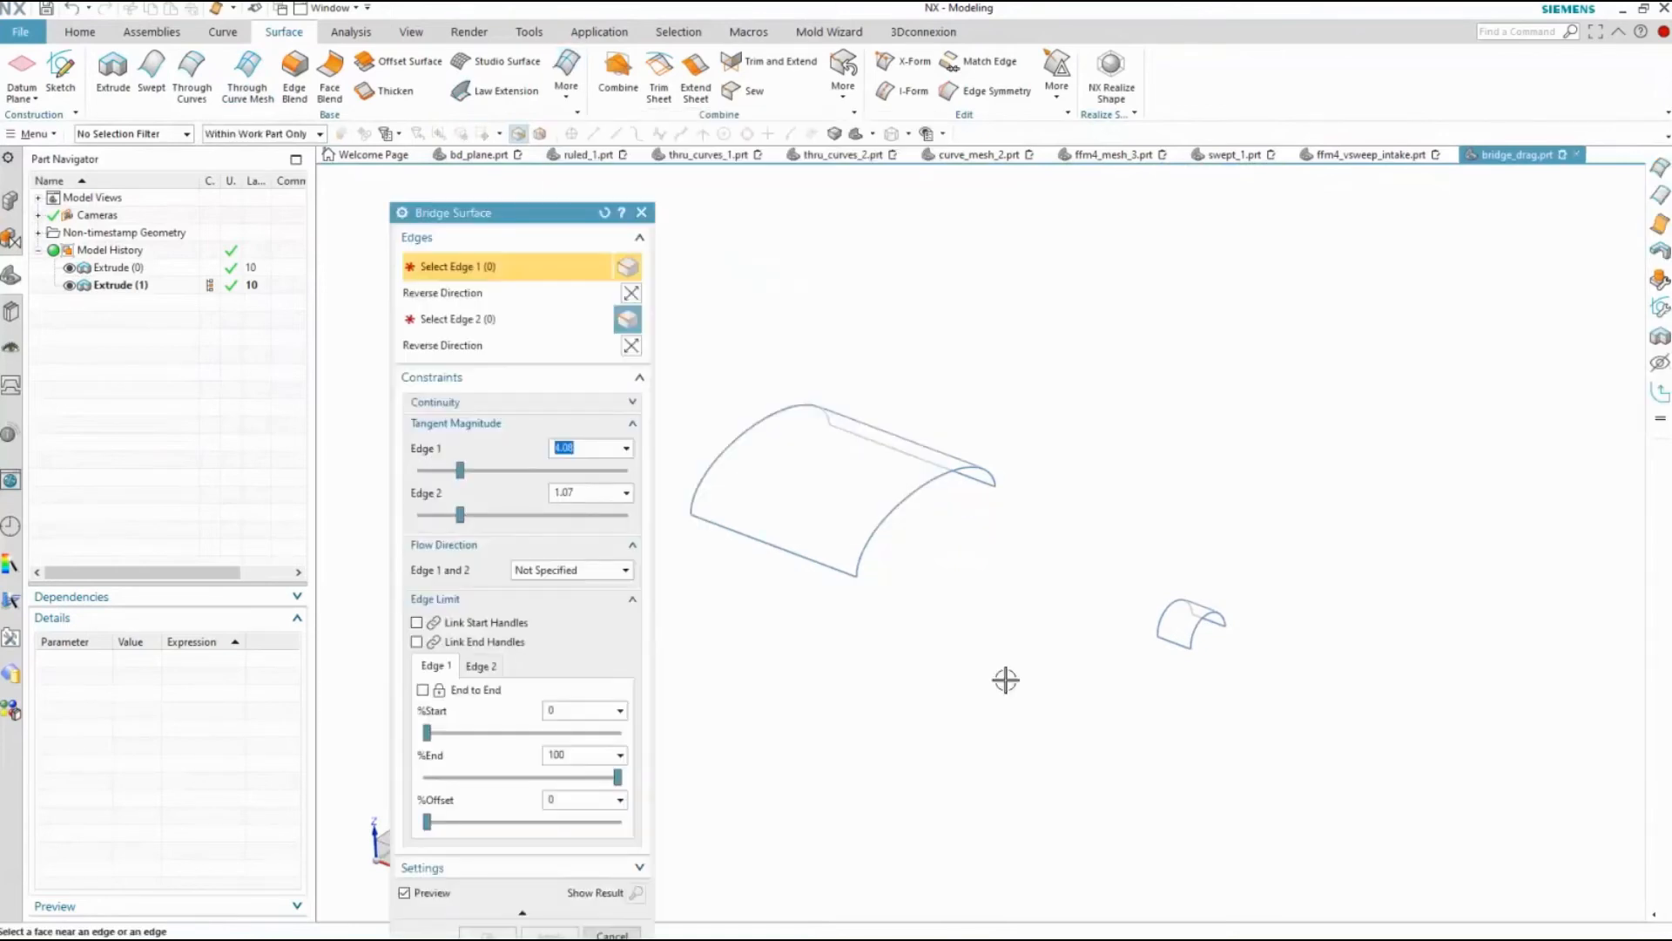
pyautogui.moveTo(1005, 684); pyautogui.dragTo(1007, 655, button='right')
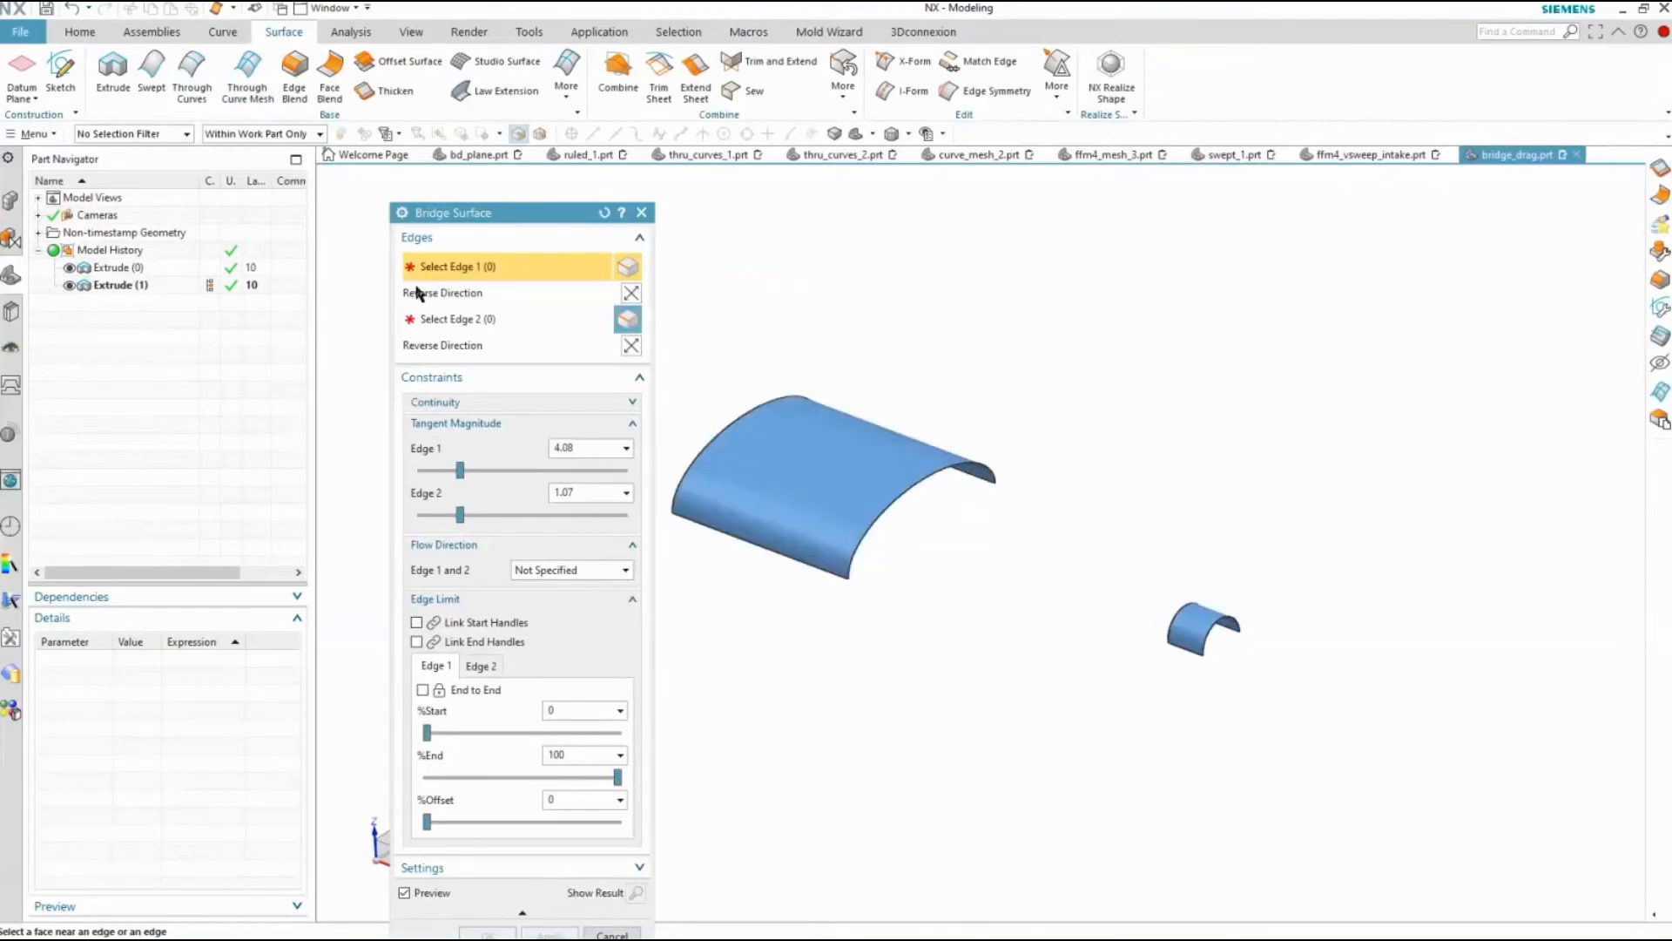
pyautogui.click(903, 498)
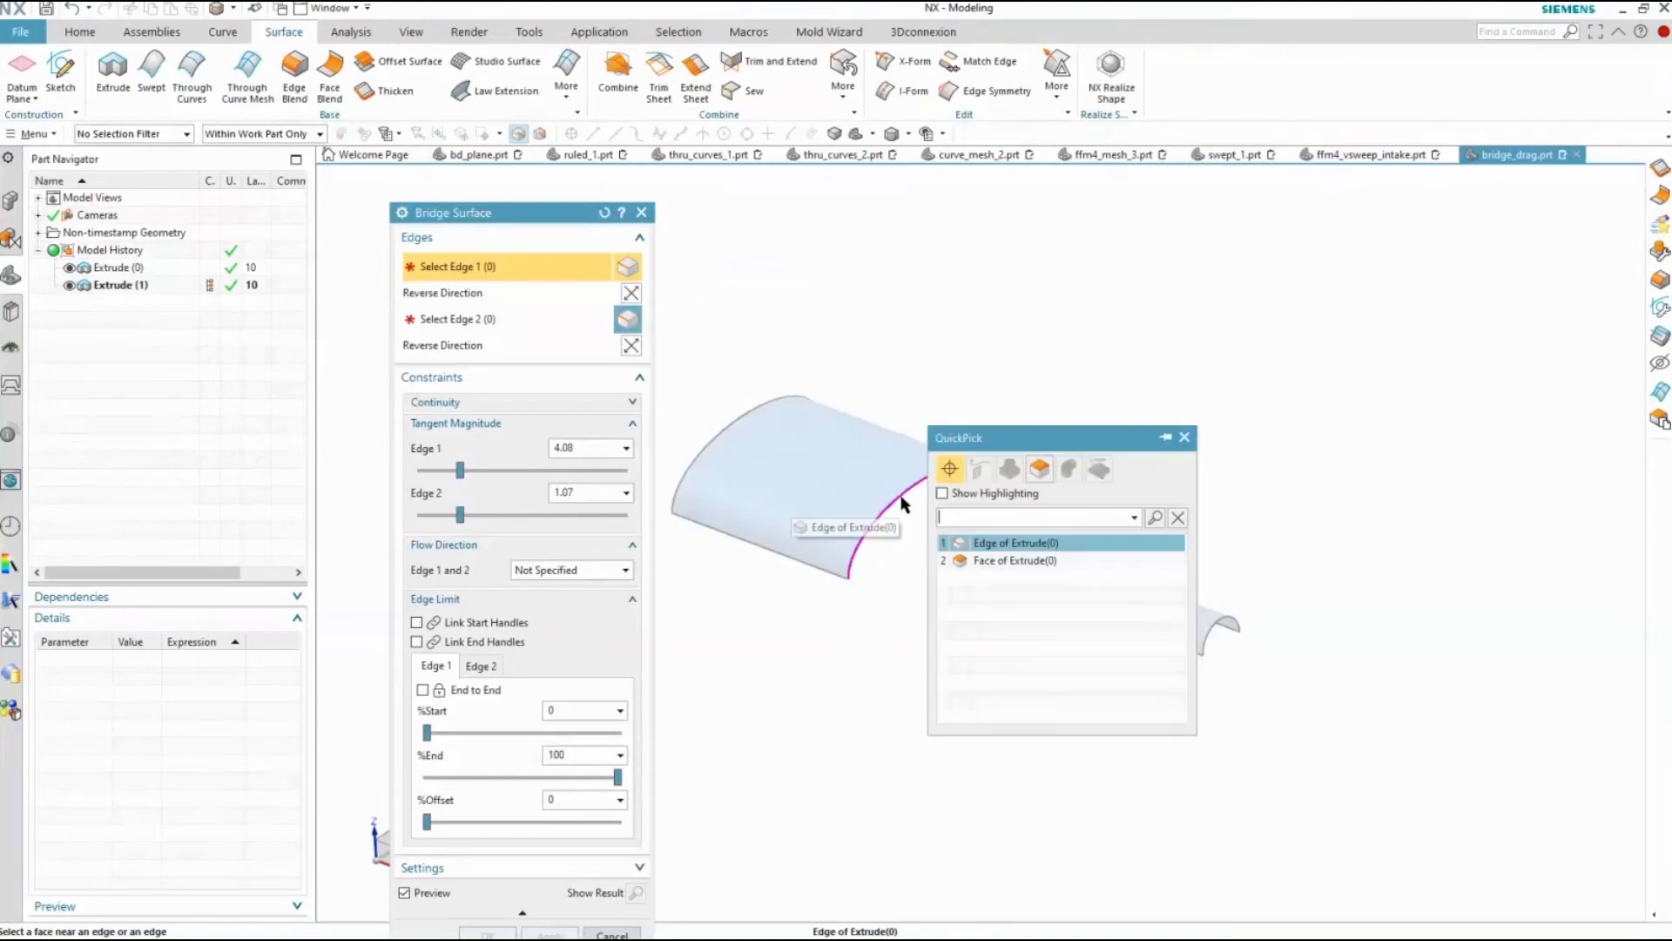
pyautogui.click(1010, 544)
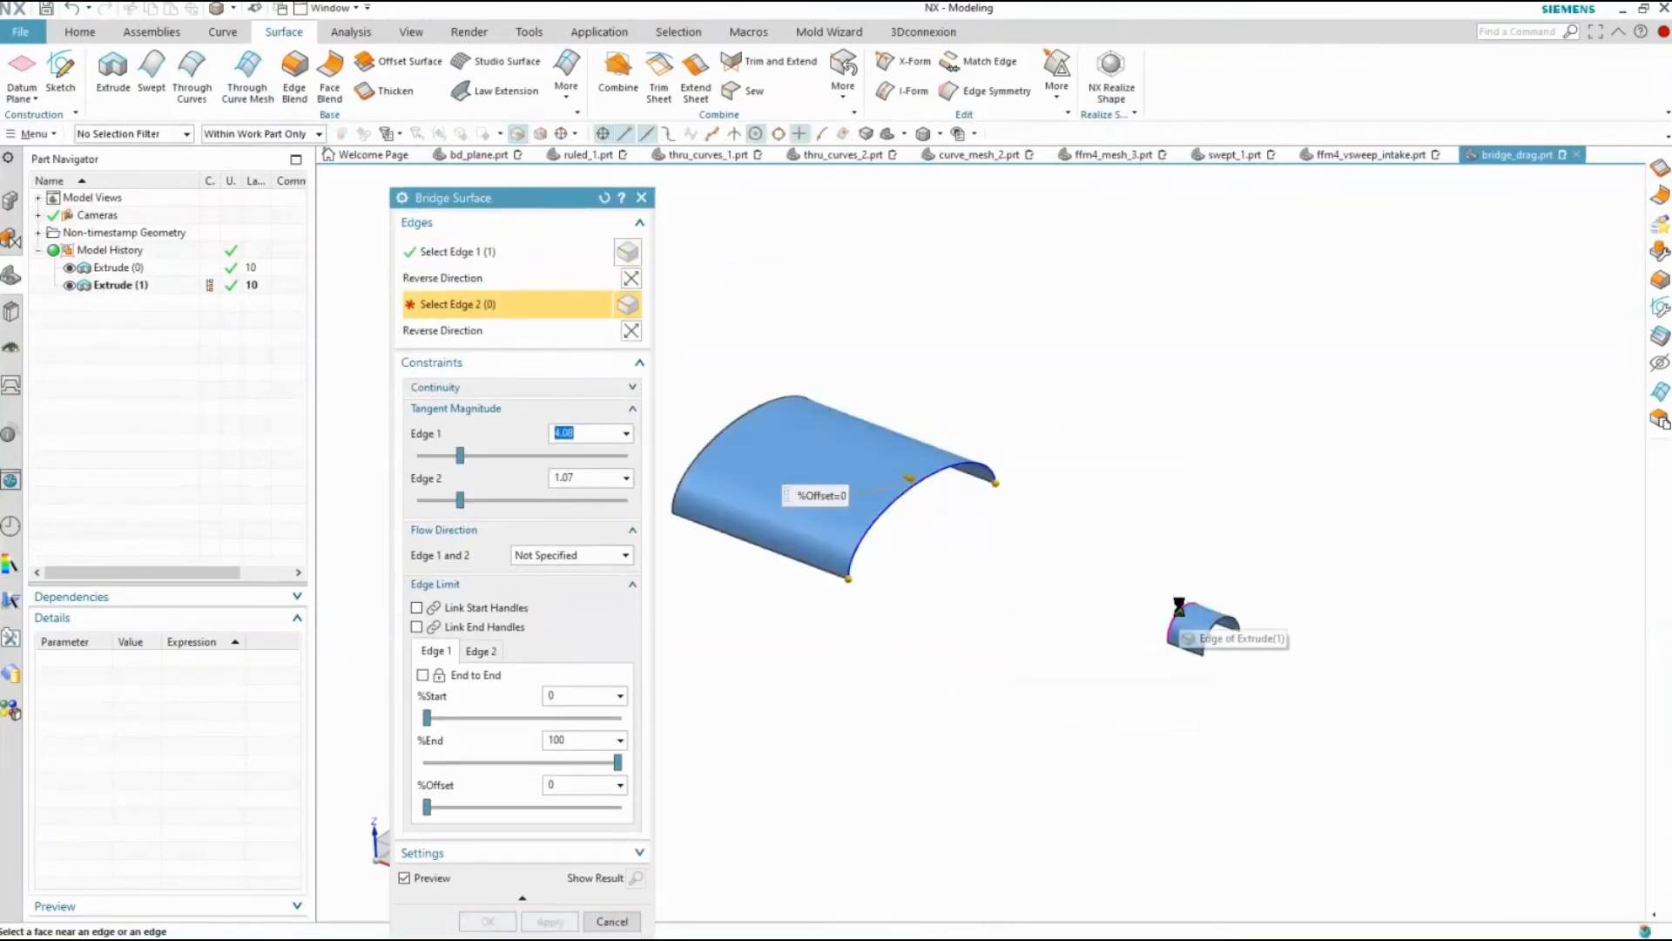
pyautogui.click(1185, 625)
pyautogui.click(1286, 660)
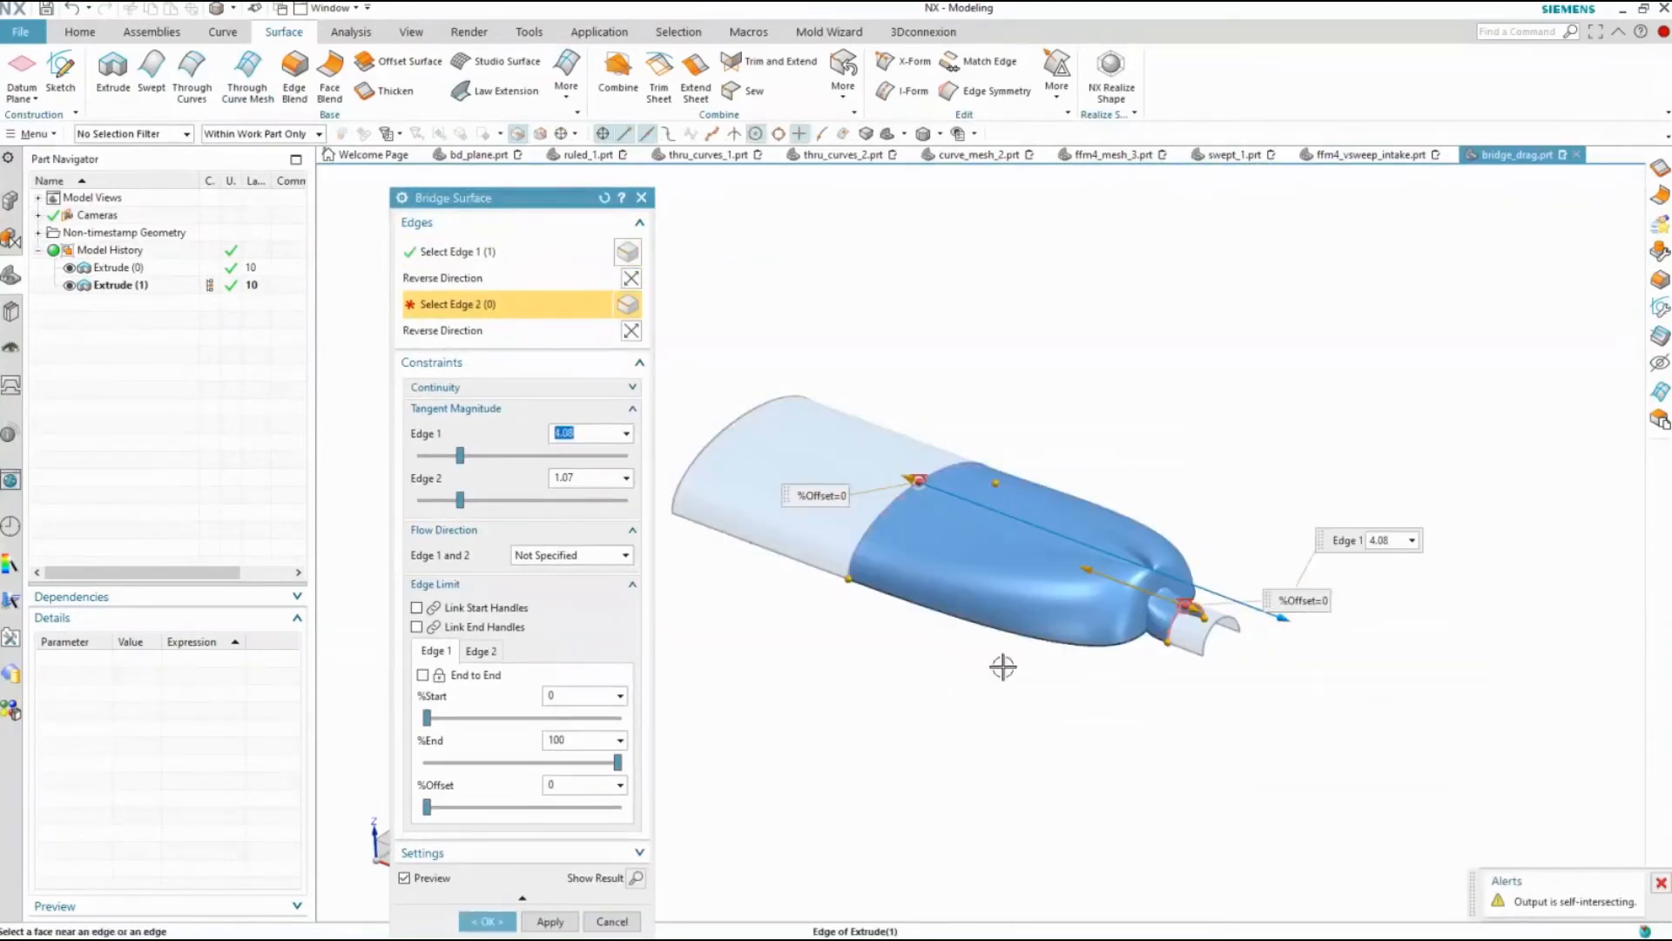
# Reset the Bridge Surface settings and reselect the facing arc edges of the large and small curved sheets
pyautogui.click(606, 199)
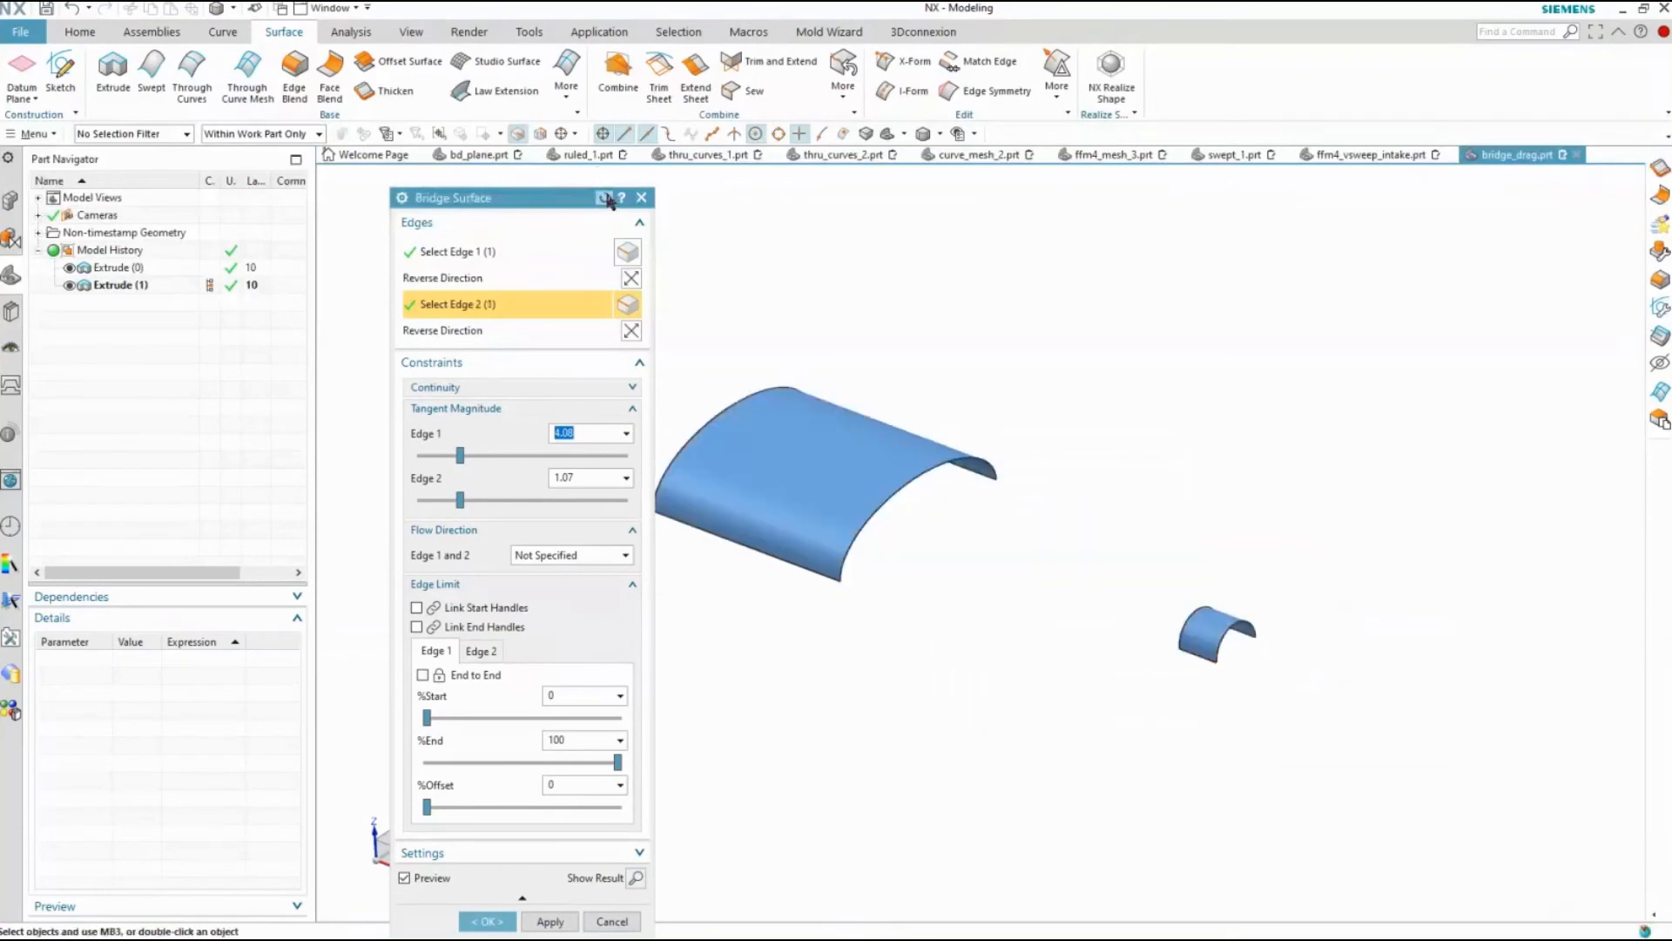
pyautogui.click(915, 474)
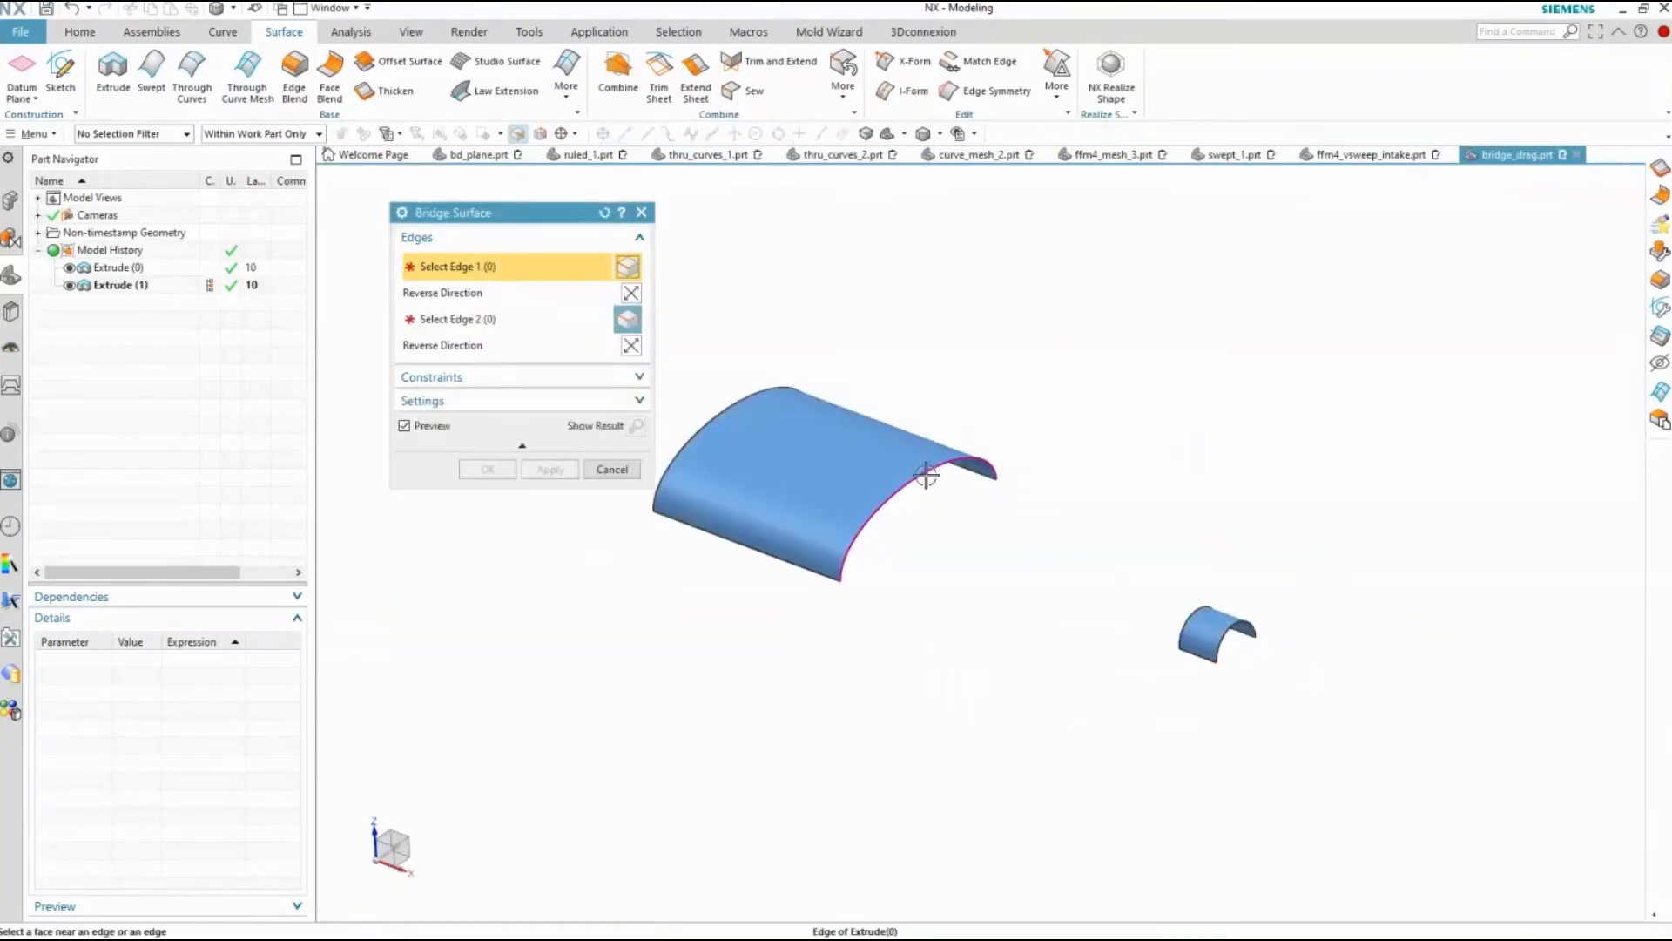
pyautogui.click(1187, 618)
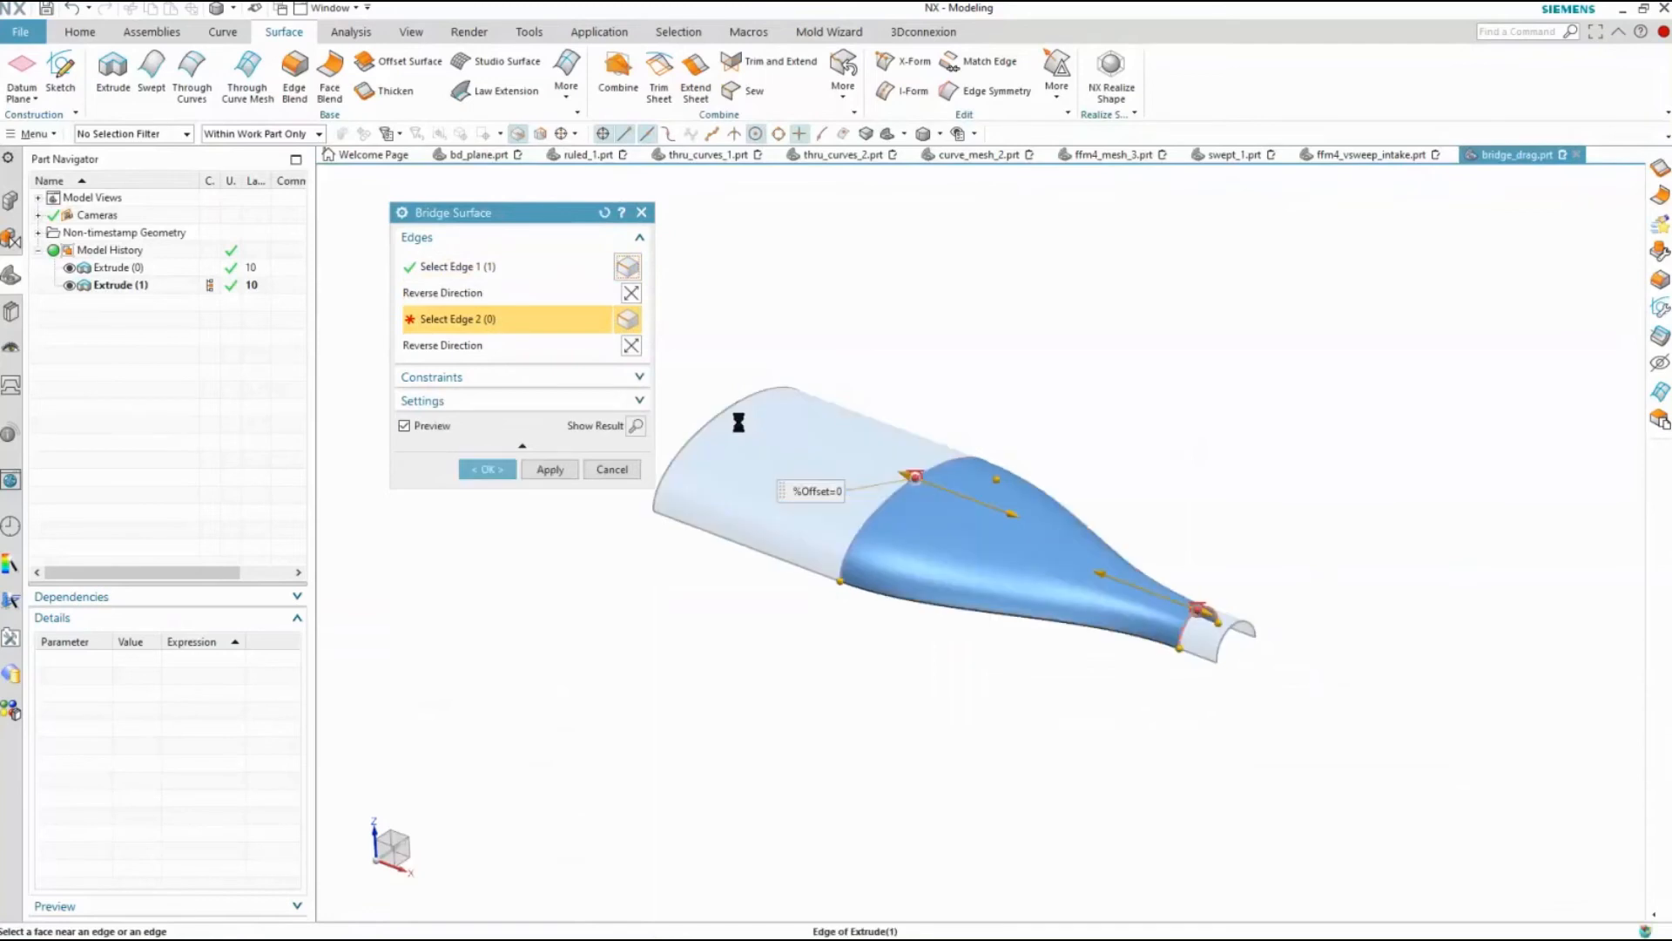
# Set the bridge's tangent magnitude to about 3.87 at Edge 1 and about 0.97 at Edge 2
pyautogui.click(505, 377)
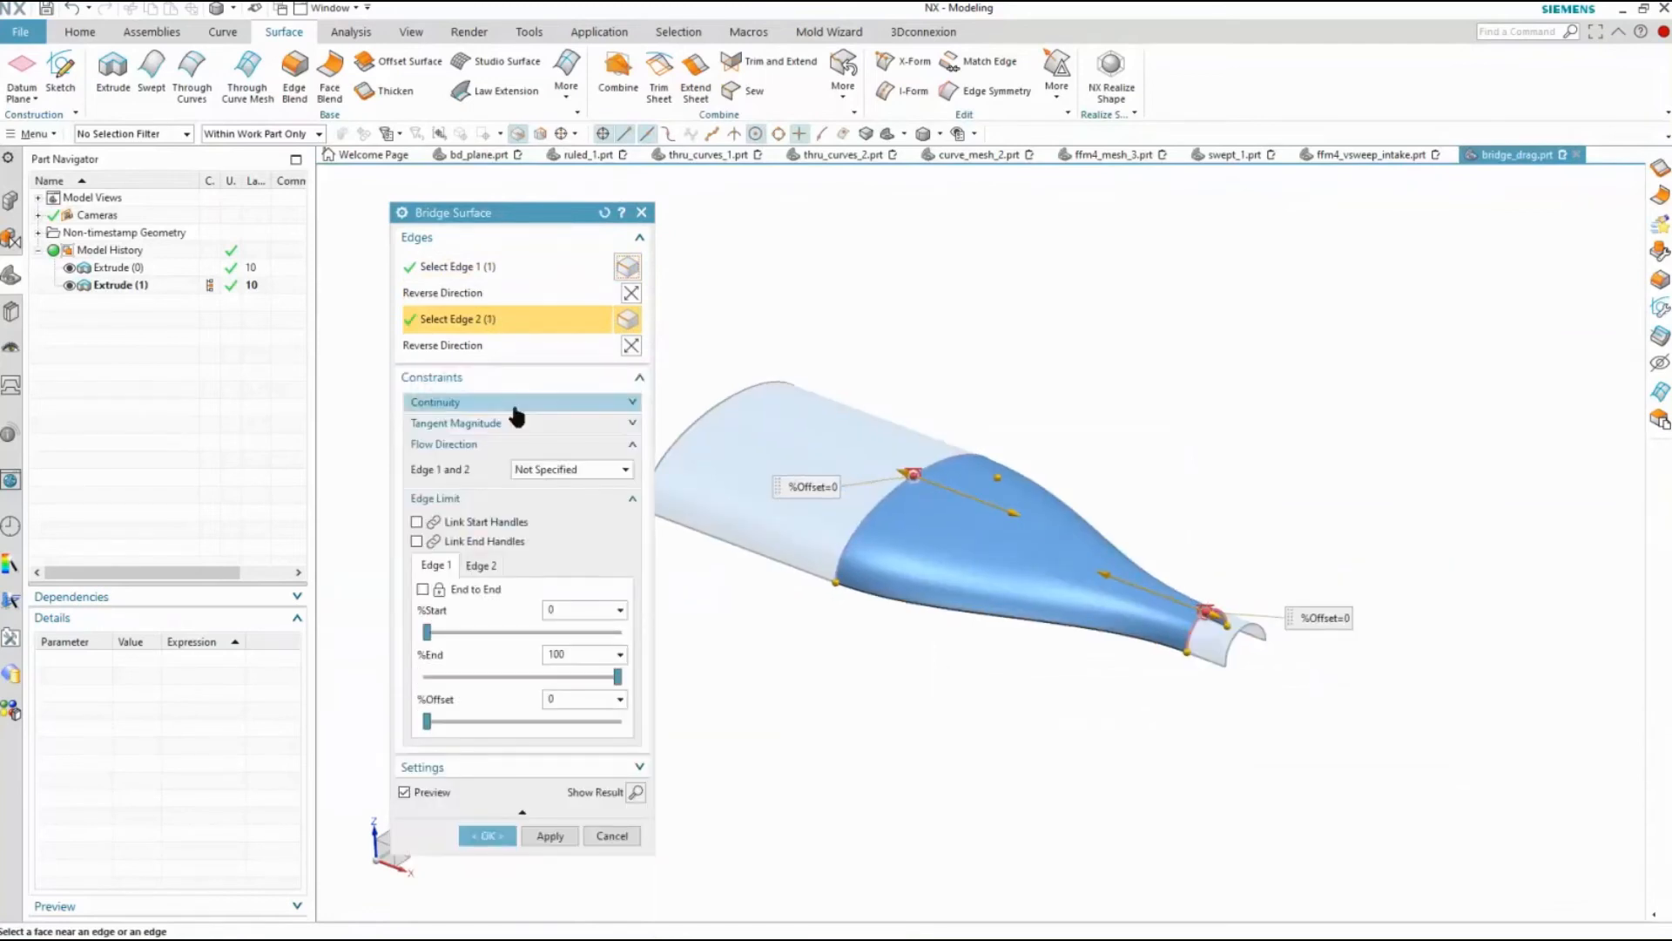
pyautogui.click(509, 423)
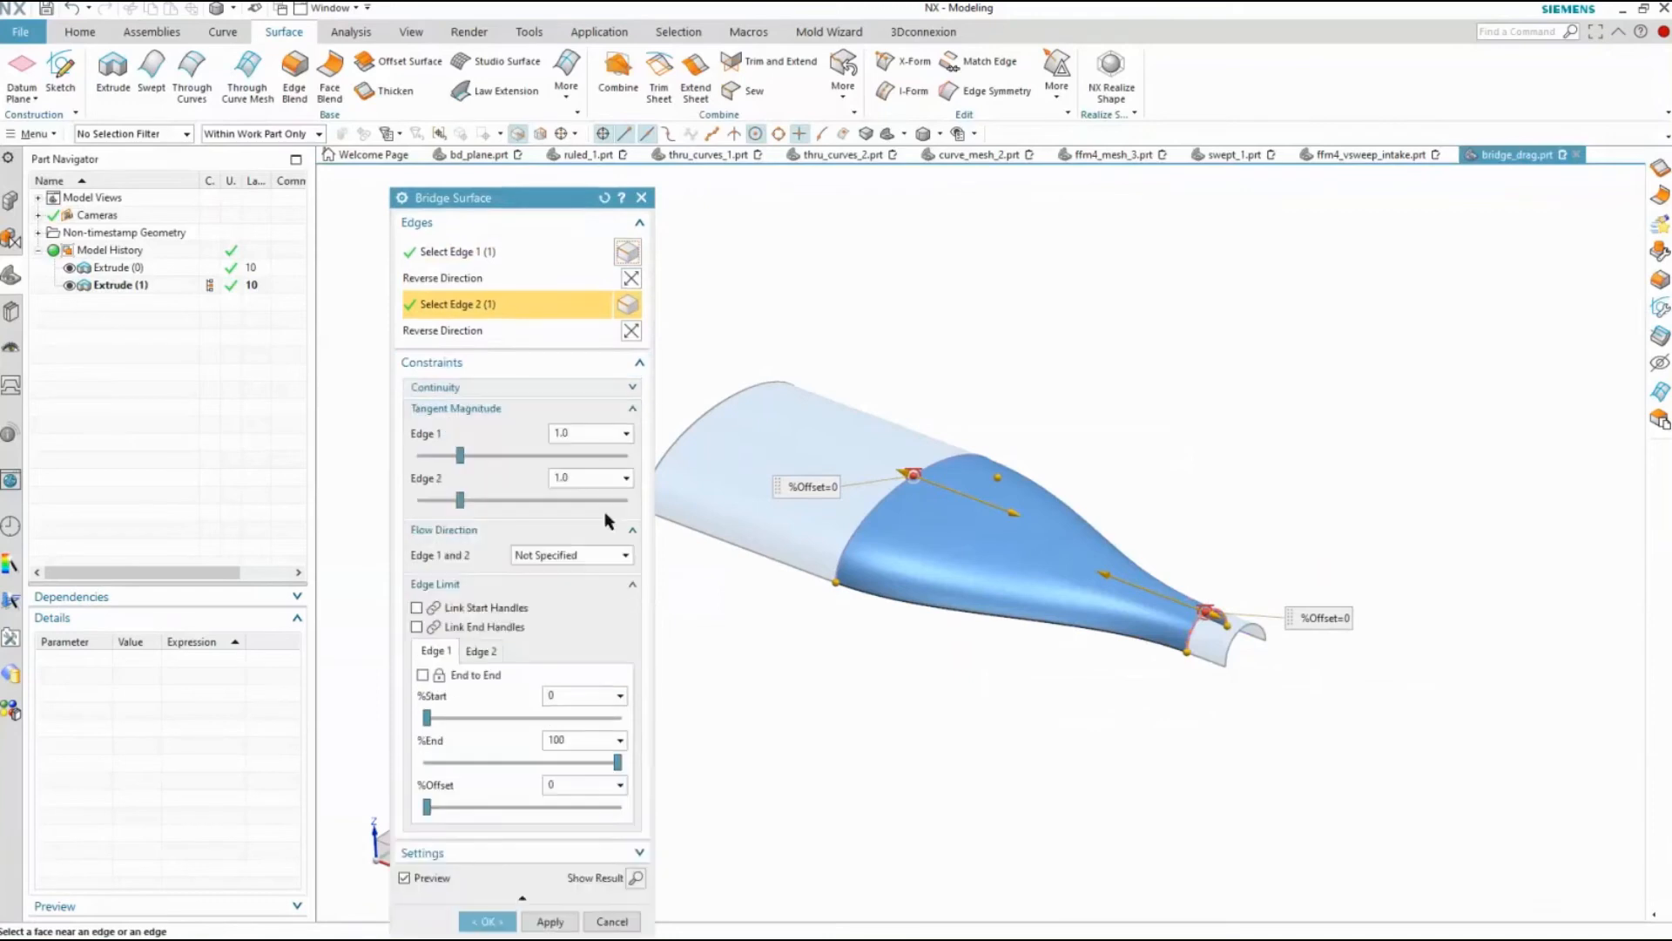
pyautogui.moveTo(461, 456); pyautogui.dragTo(578, 468)
pyautogui.click(486, 500)
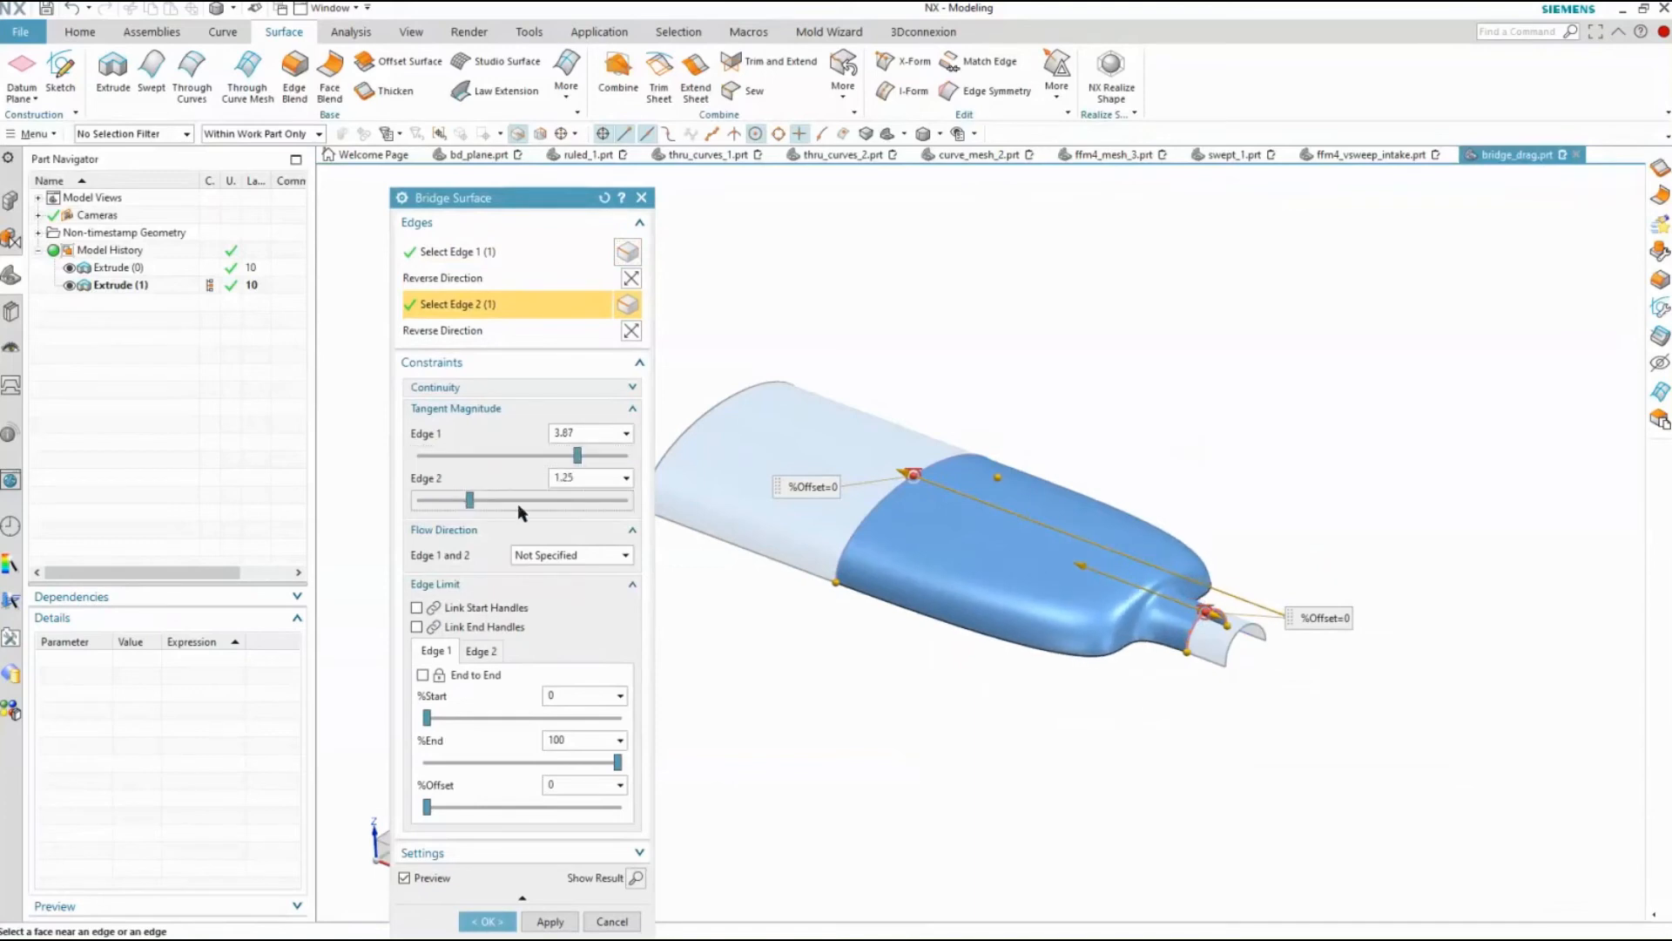
pyautogui.moveTo(469, 500); pyautogui.dragTo(465, 503)
pyautogui.keyDown('shift'); pyautogui.moveTo(1005, 605); pyautogui.dragTo(1052, 610, button='middle'); pyautogui.keyUp('shift')
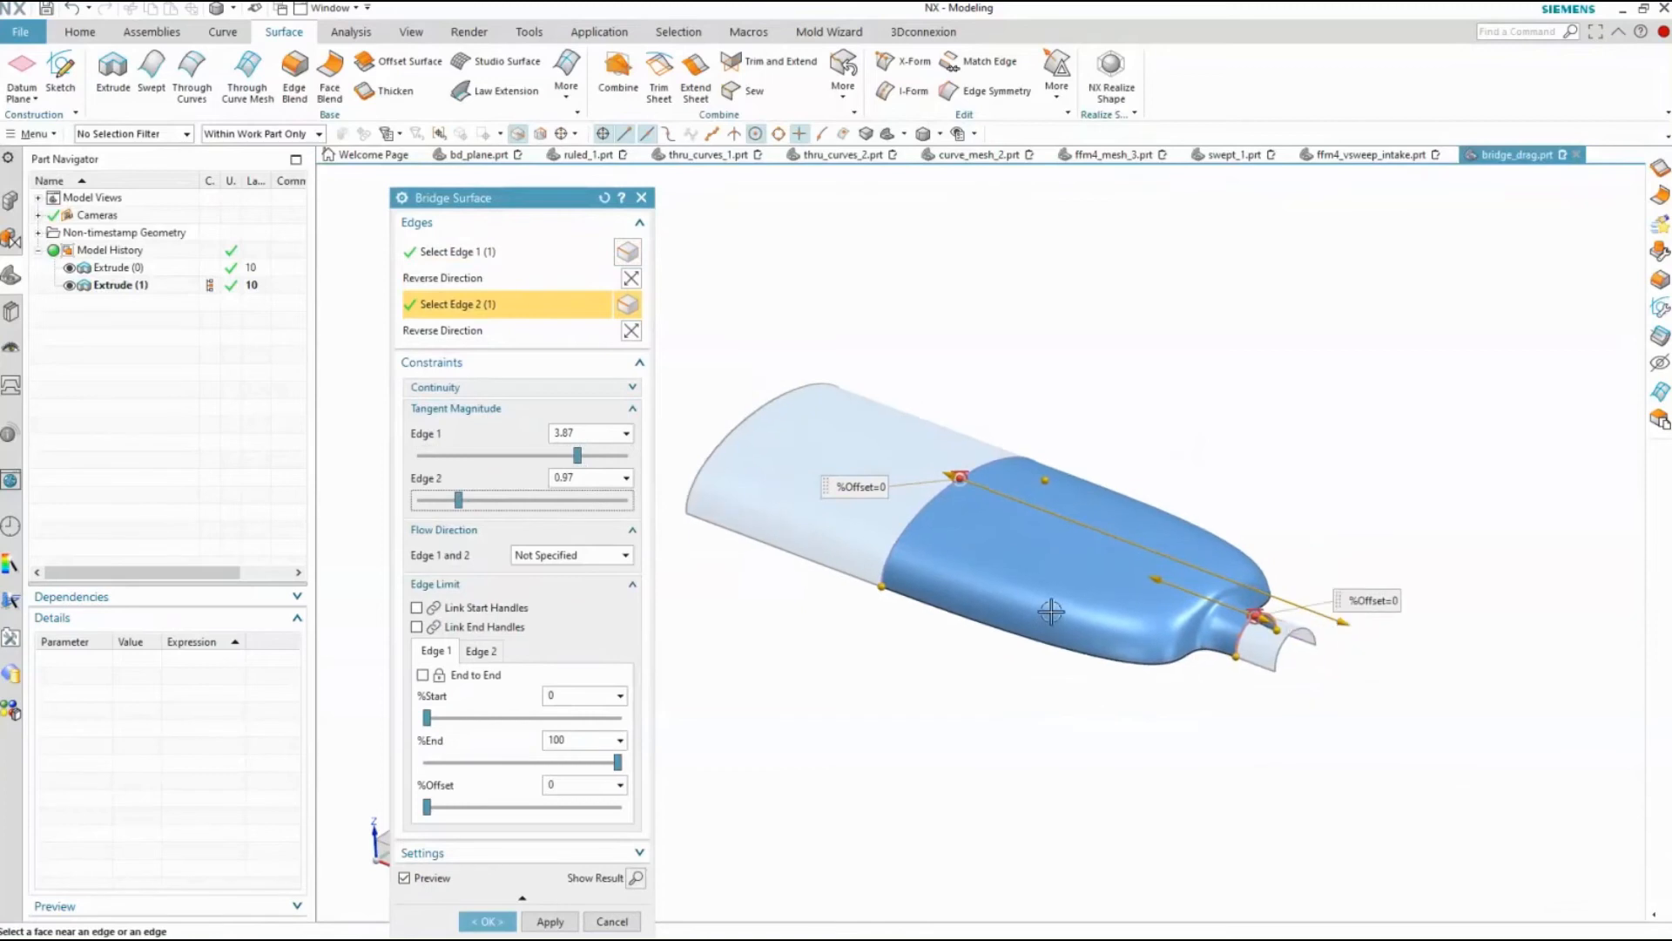
pyautogui.scroll(1, 1056, 616)
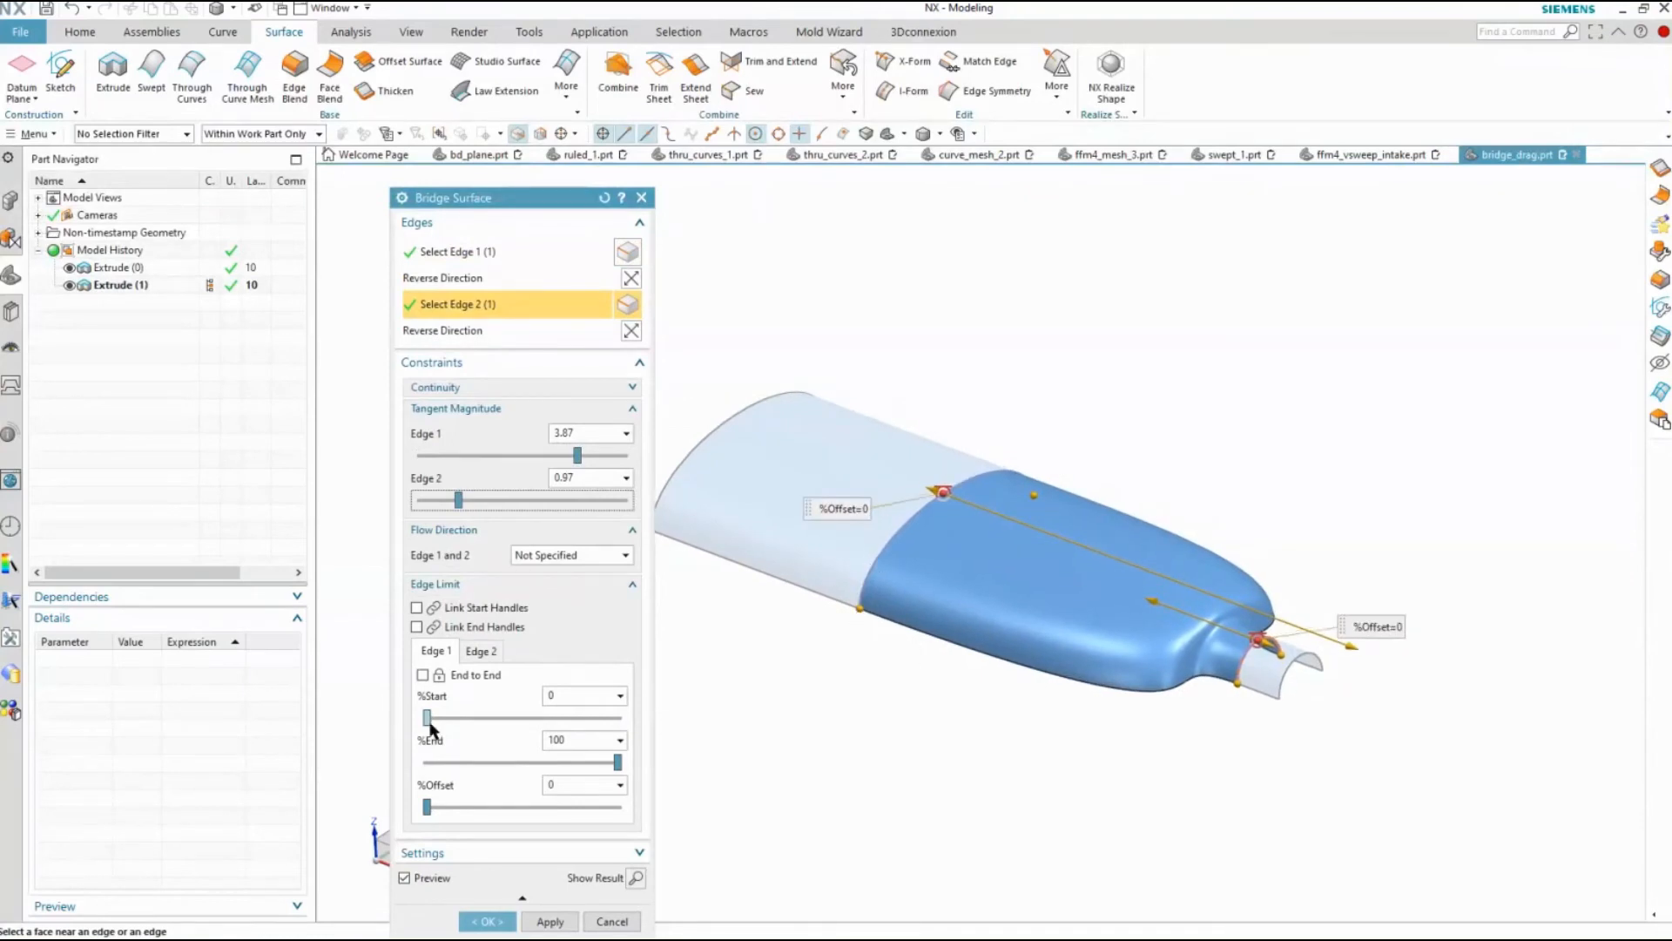
# Limit the bridge along Edge 1 by setting its start to 50%
pyautogui.moveTo(427, 719); pyautogui.dragTo(528, 716)
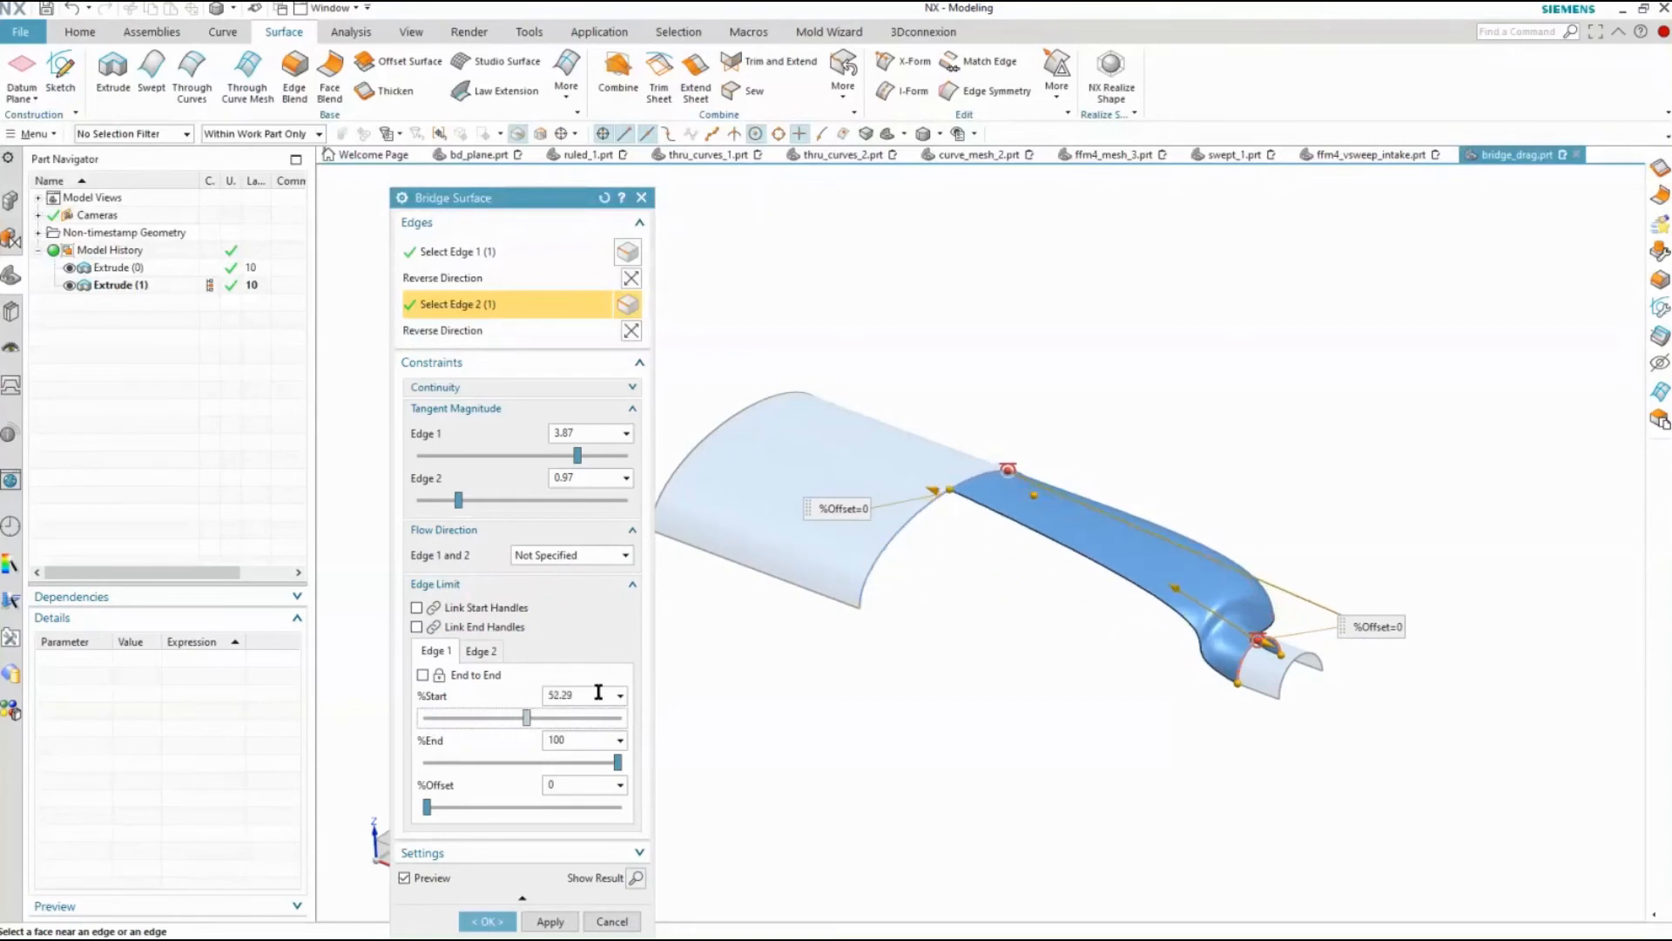
pyautogui.write('50')
pyautogui.press('Return')
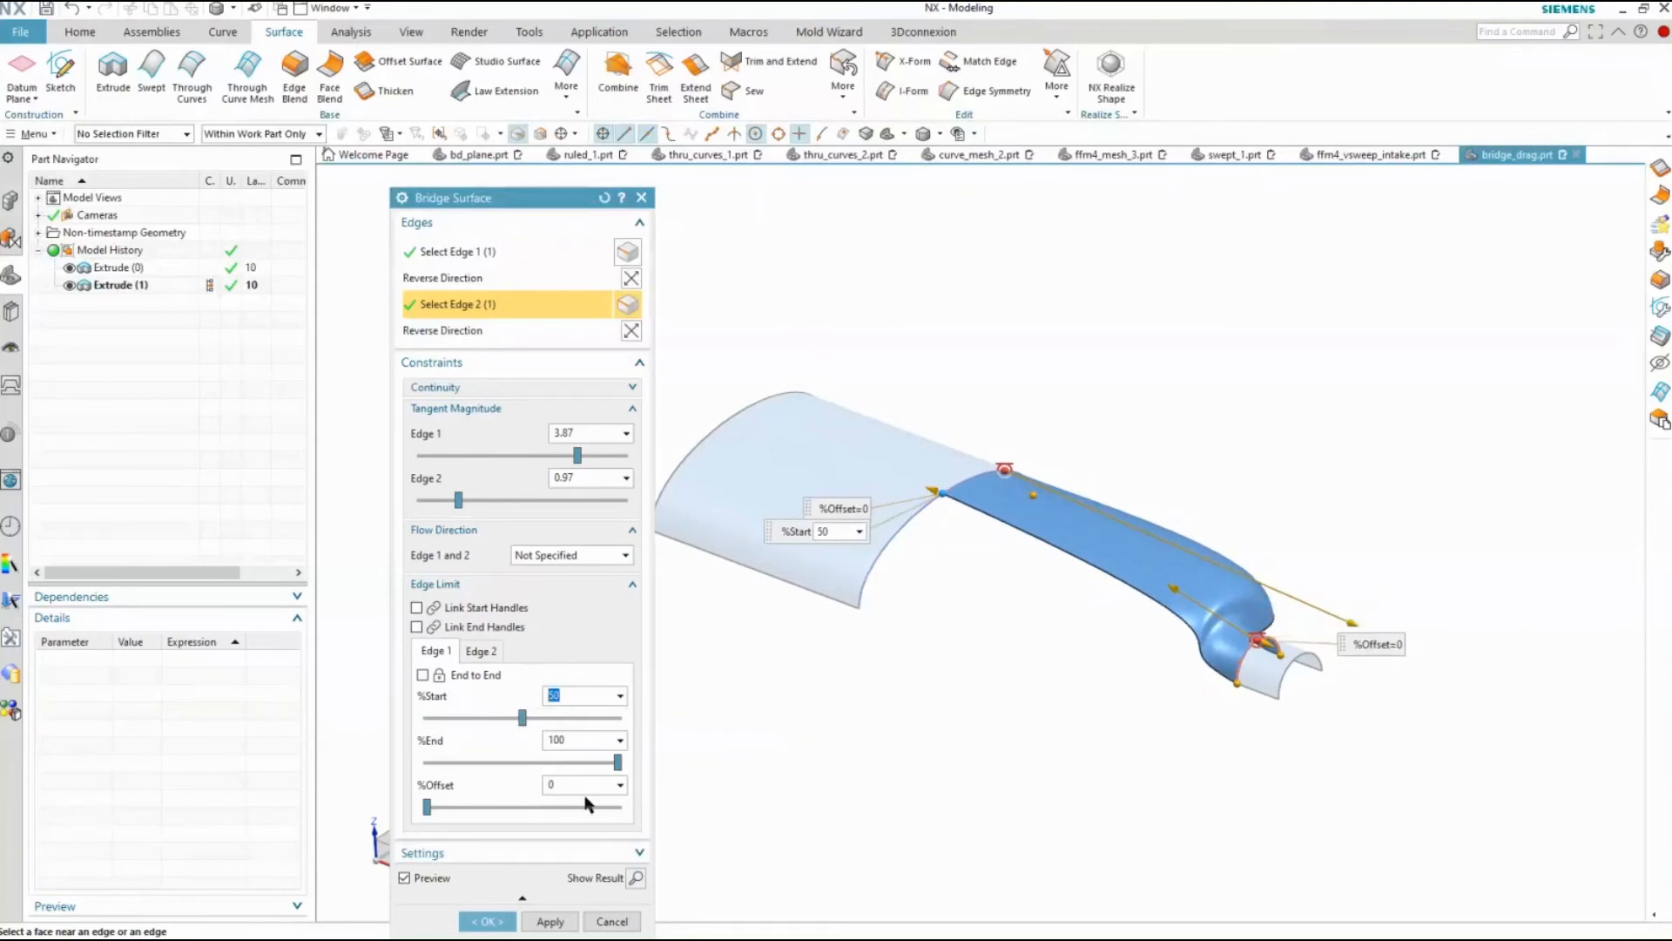
# Move the bridge's Edge 2 start limit to about the middle of the small sheet's edge and create the surface
pyautogui.click(483, 652)
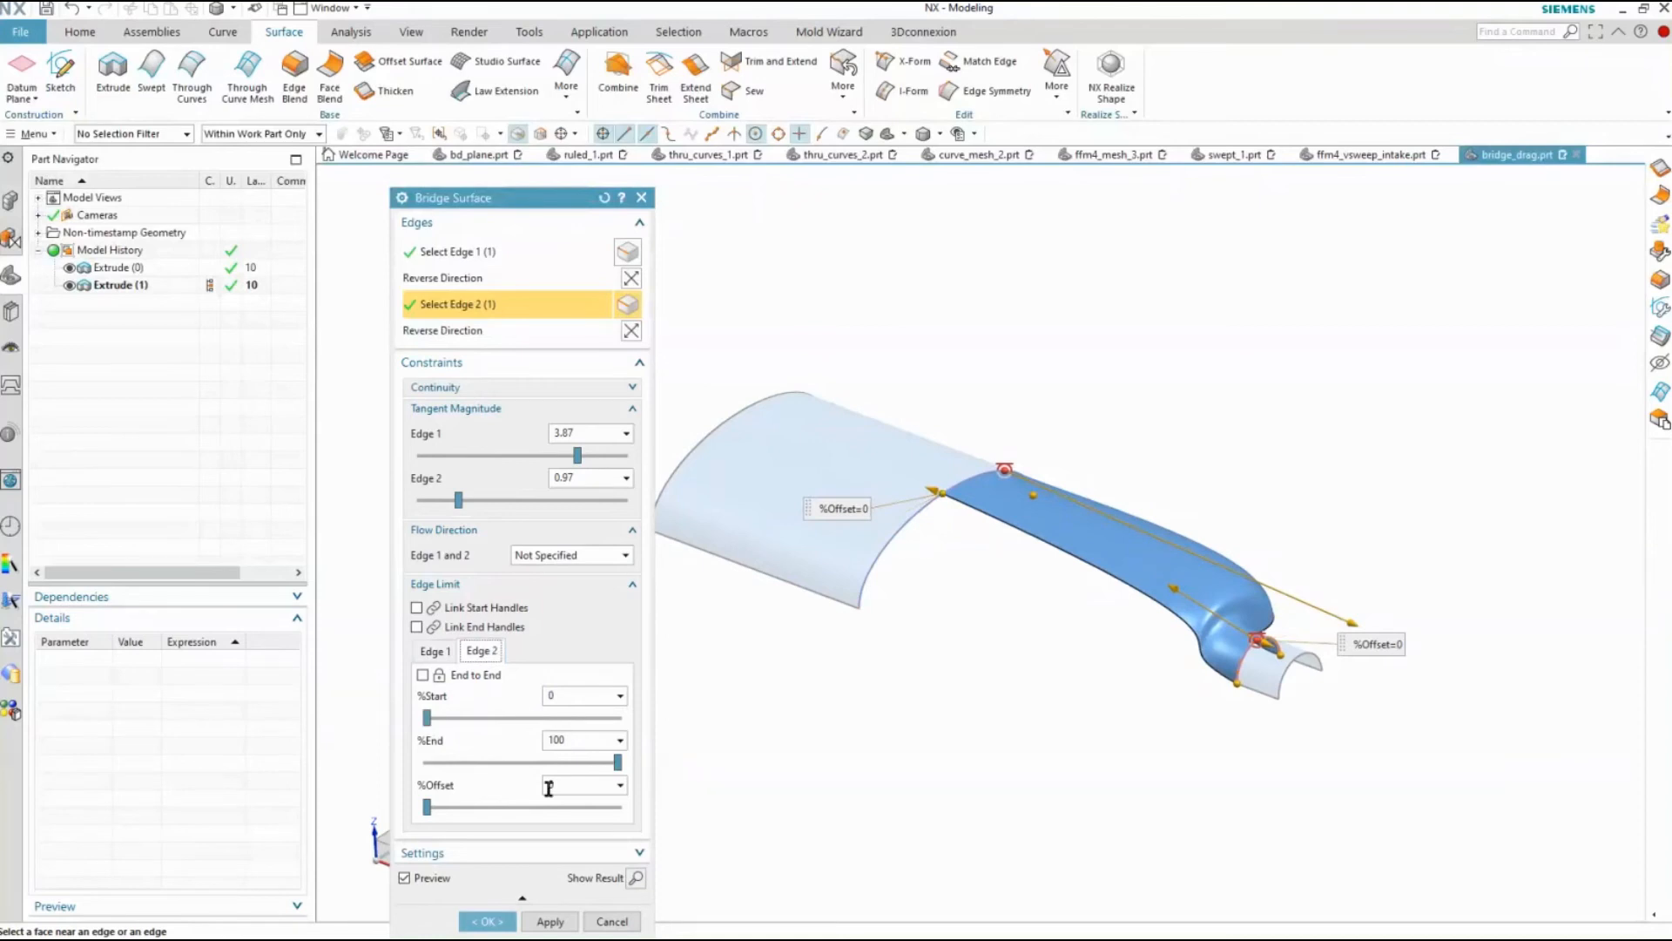
pyautogui.moveTo(427, 806); pyautogui.dragTo(403, 791)
pyautogui.moveTo(615, 764)
pyautogui.mouseDown()
pyautogui.moveTo(570, 770)
pyautogui.moveTo(620, 766)
pyautogui.mouseUp()
pyautogui.moveTo(427, 719); pyautogui.dragTo(523, 719)
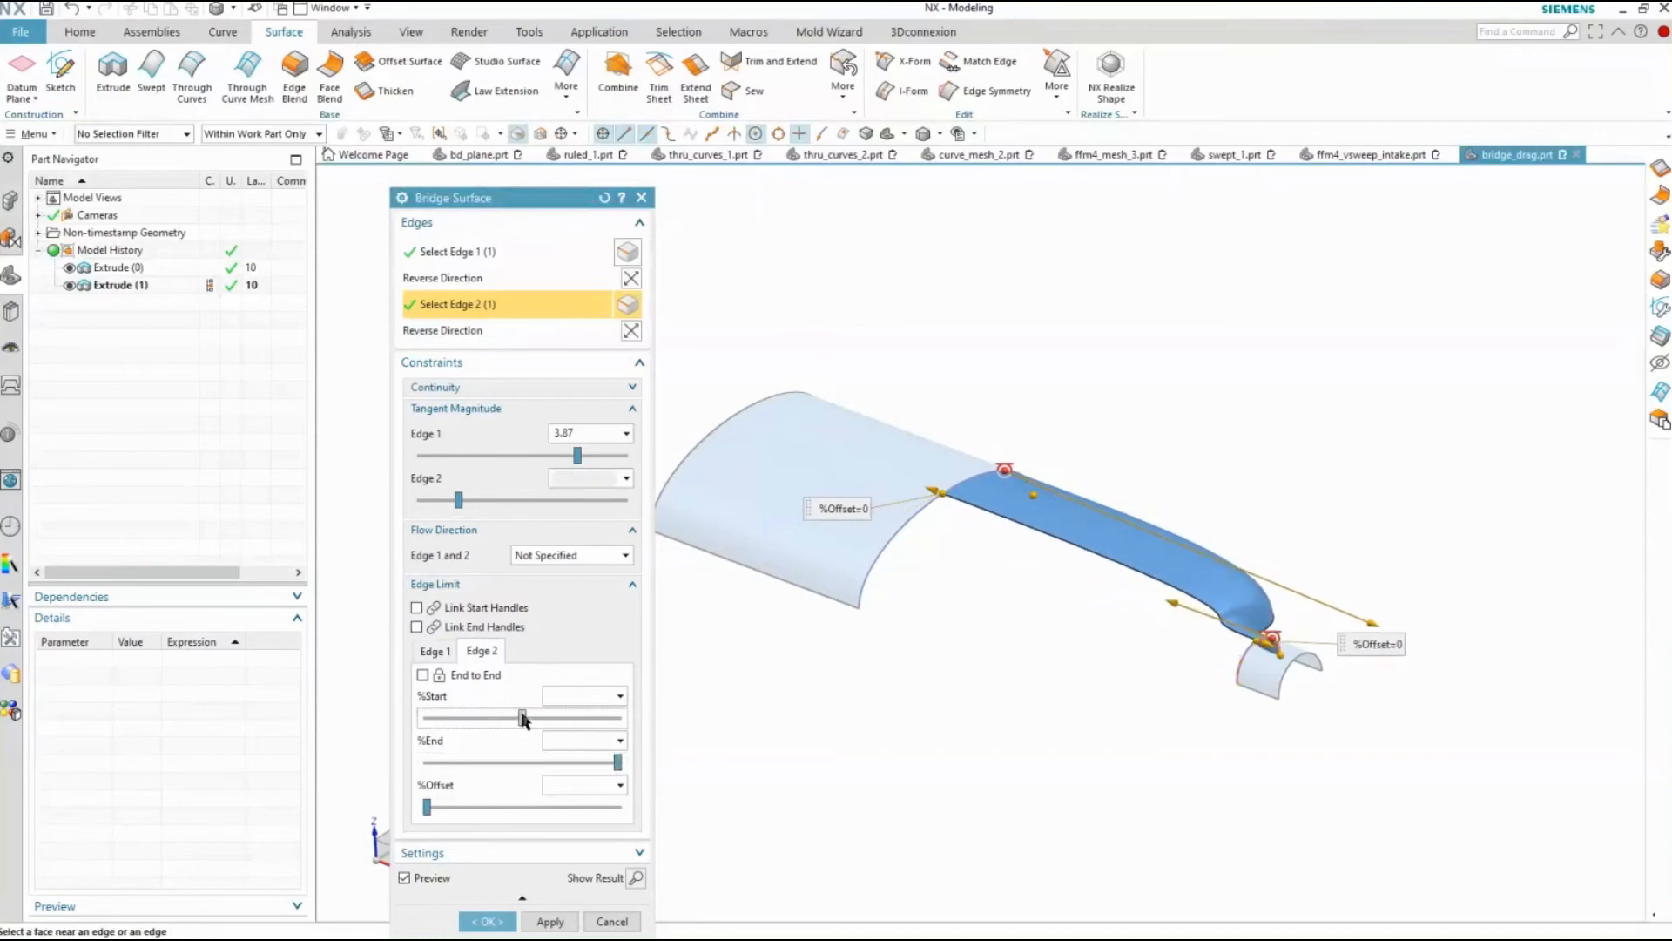
pyautogui.moveTo(956, 746); pyautogui.dragTo(914, 747, button='middle')
pyautogui.click(507, 917)
pyautogui.moveTo(978, 636); pyautogui.dragTo(432, 463, button='middle')
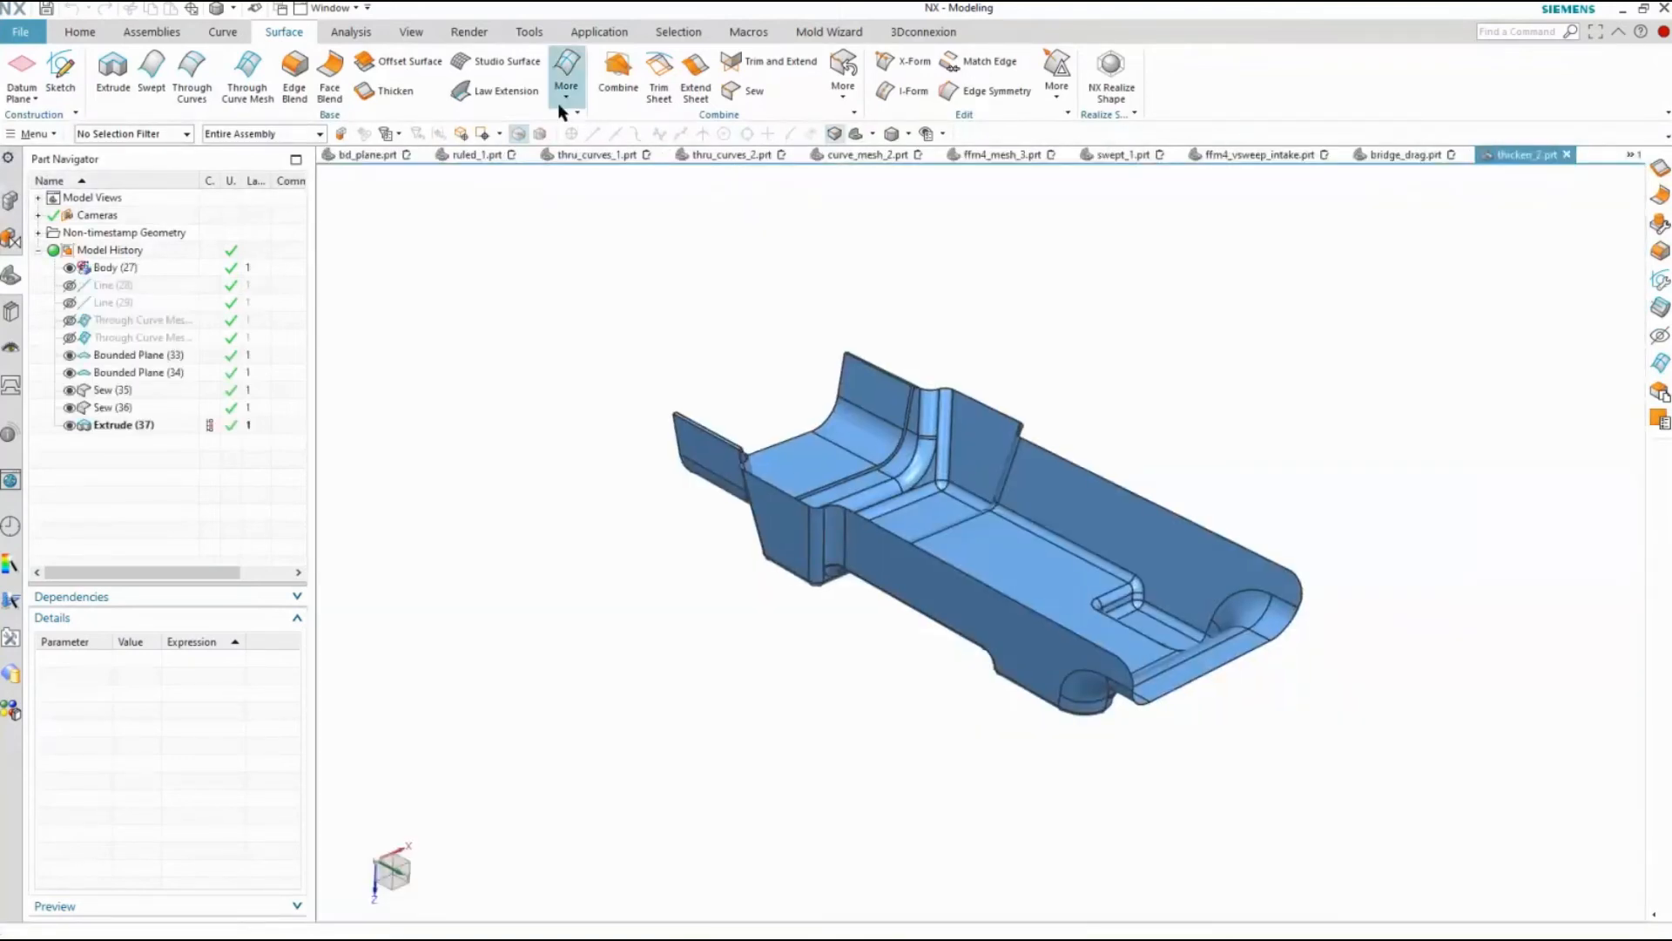
pyautogui.click(394, 90)
pyautogui.moveTo(1219, 523); pyautogui.dragTo(1403, 401, button='middle')
pyautogui.moveTo(1403, 403); pyautogui.dragTo(801, 834)
pyautogui.moveTo(809, 573); pyautogui.dragTo(851, 589, button='middle')
pyautogui.scroll(5, 921, 672)
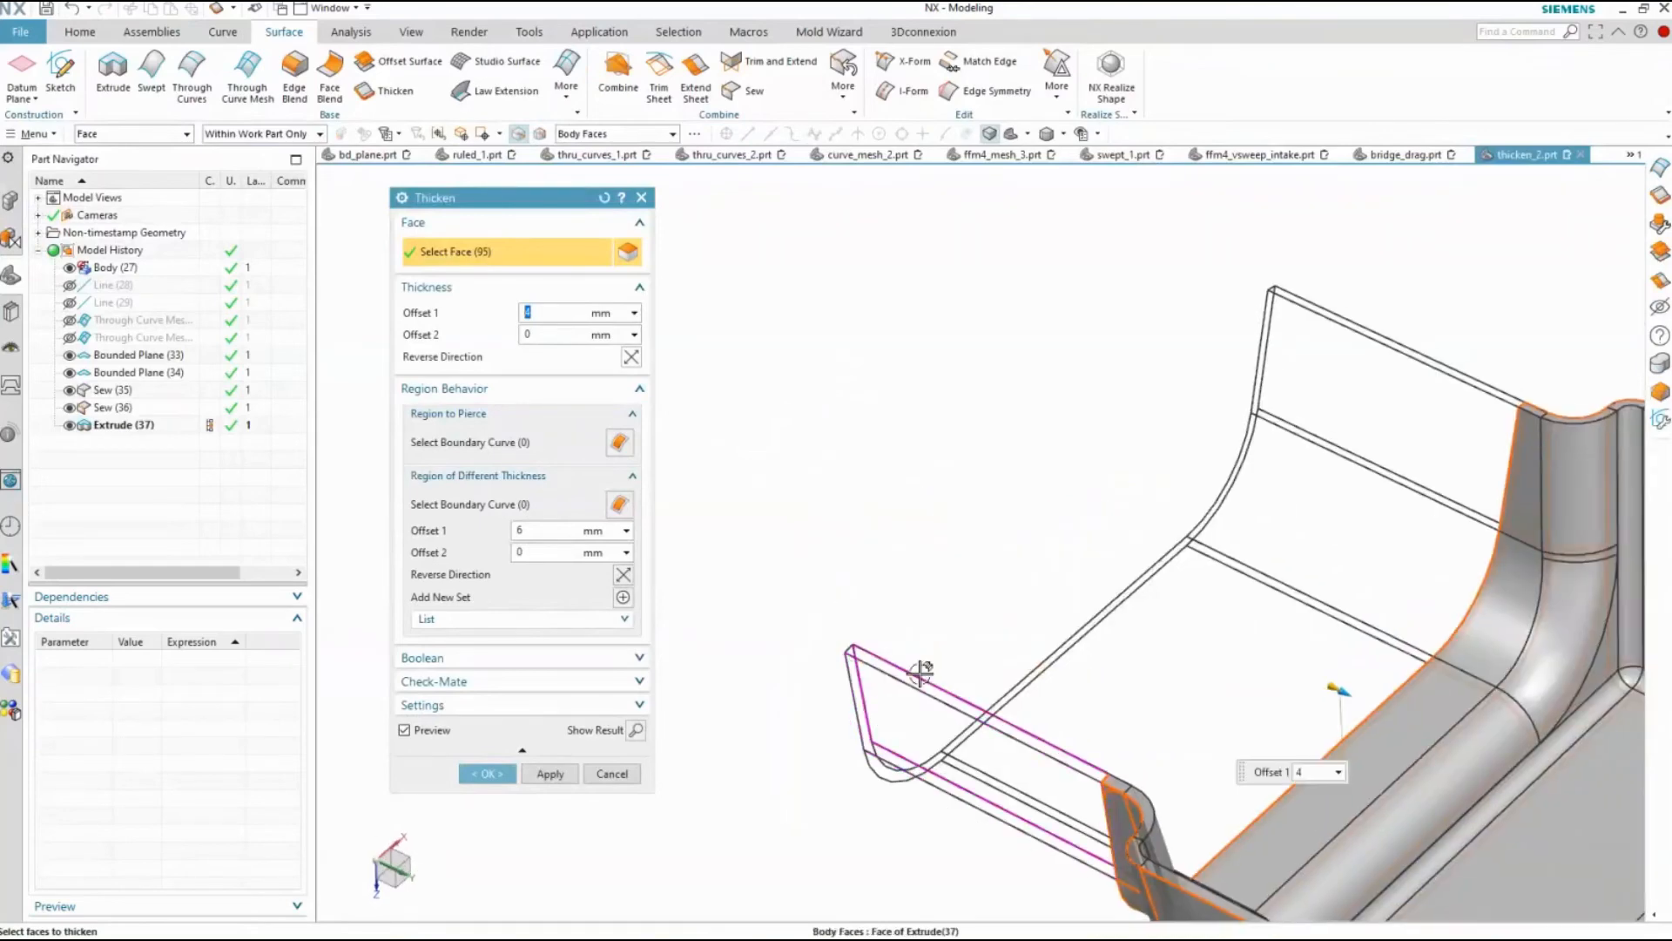
pyautogui.scroll(-1, 921, 673)
pyautogui.keyDown('shift'); pyautogui.moveTo(995, 541); pyautogui.dragTo(833, 534, button='middle'); pyautogui.keyUp('shift')
pyautogui.keyDown('shift'); pyautogui.moveTo(1220, 889); pyautogui.dragTo(893, 598, button='middle'); pyautogui.keyUp('shift')
pyautogui.press('Tab')
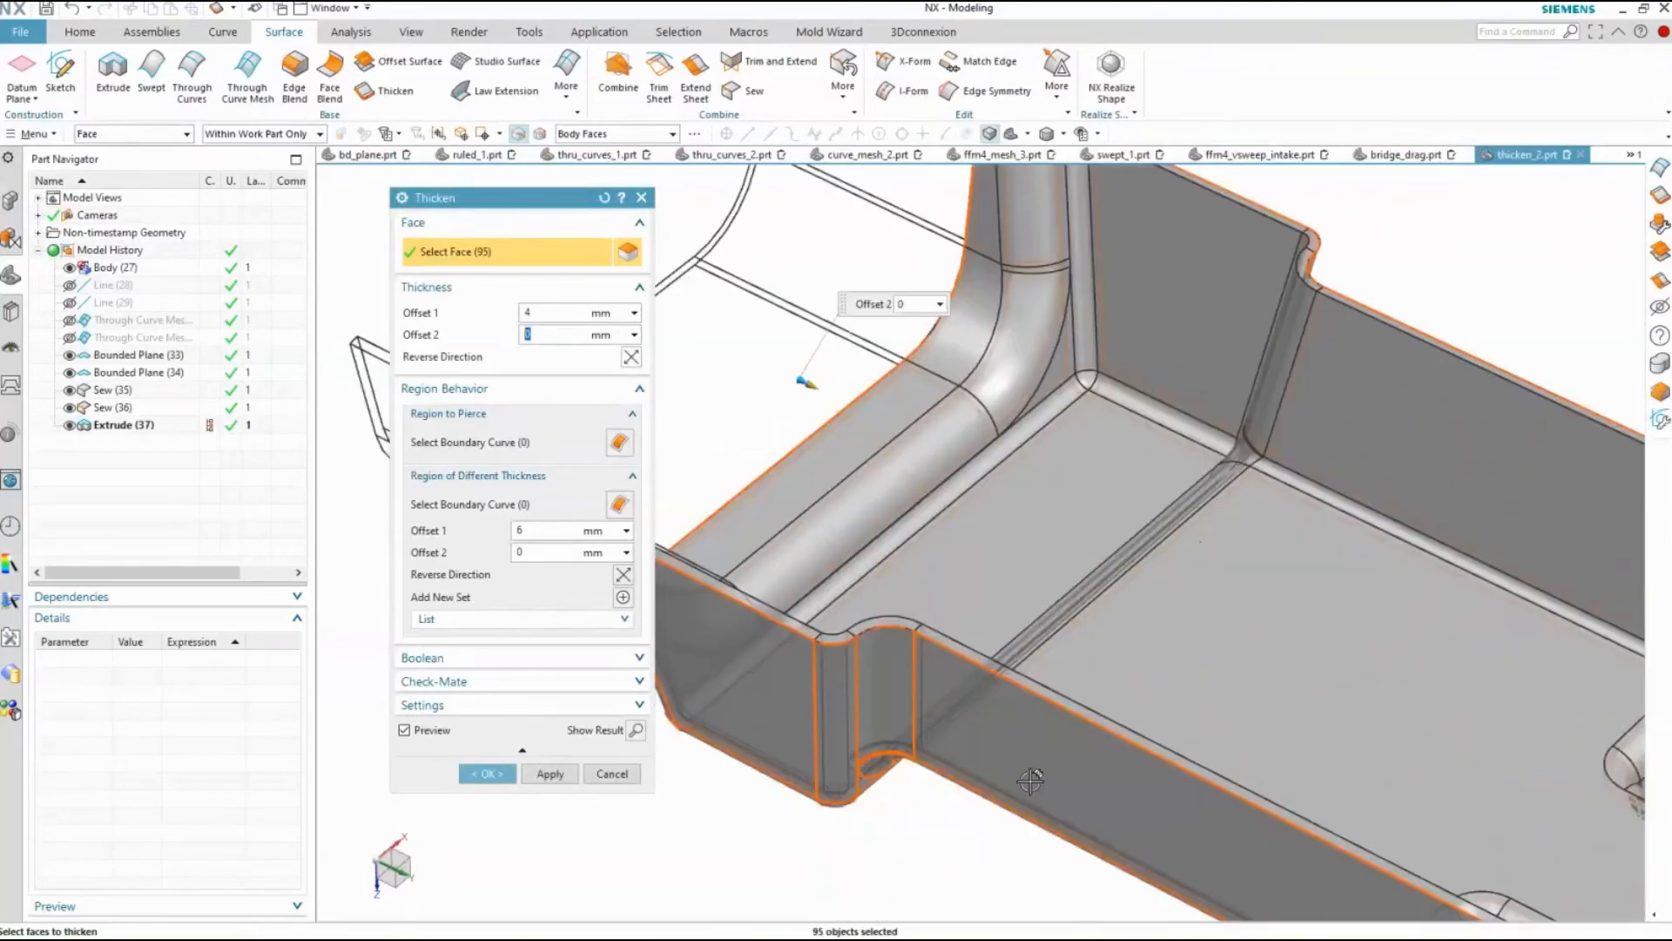
pyautogui.middleClick(1030, 781)
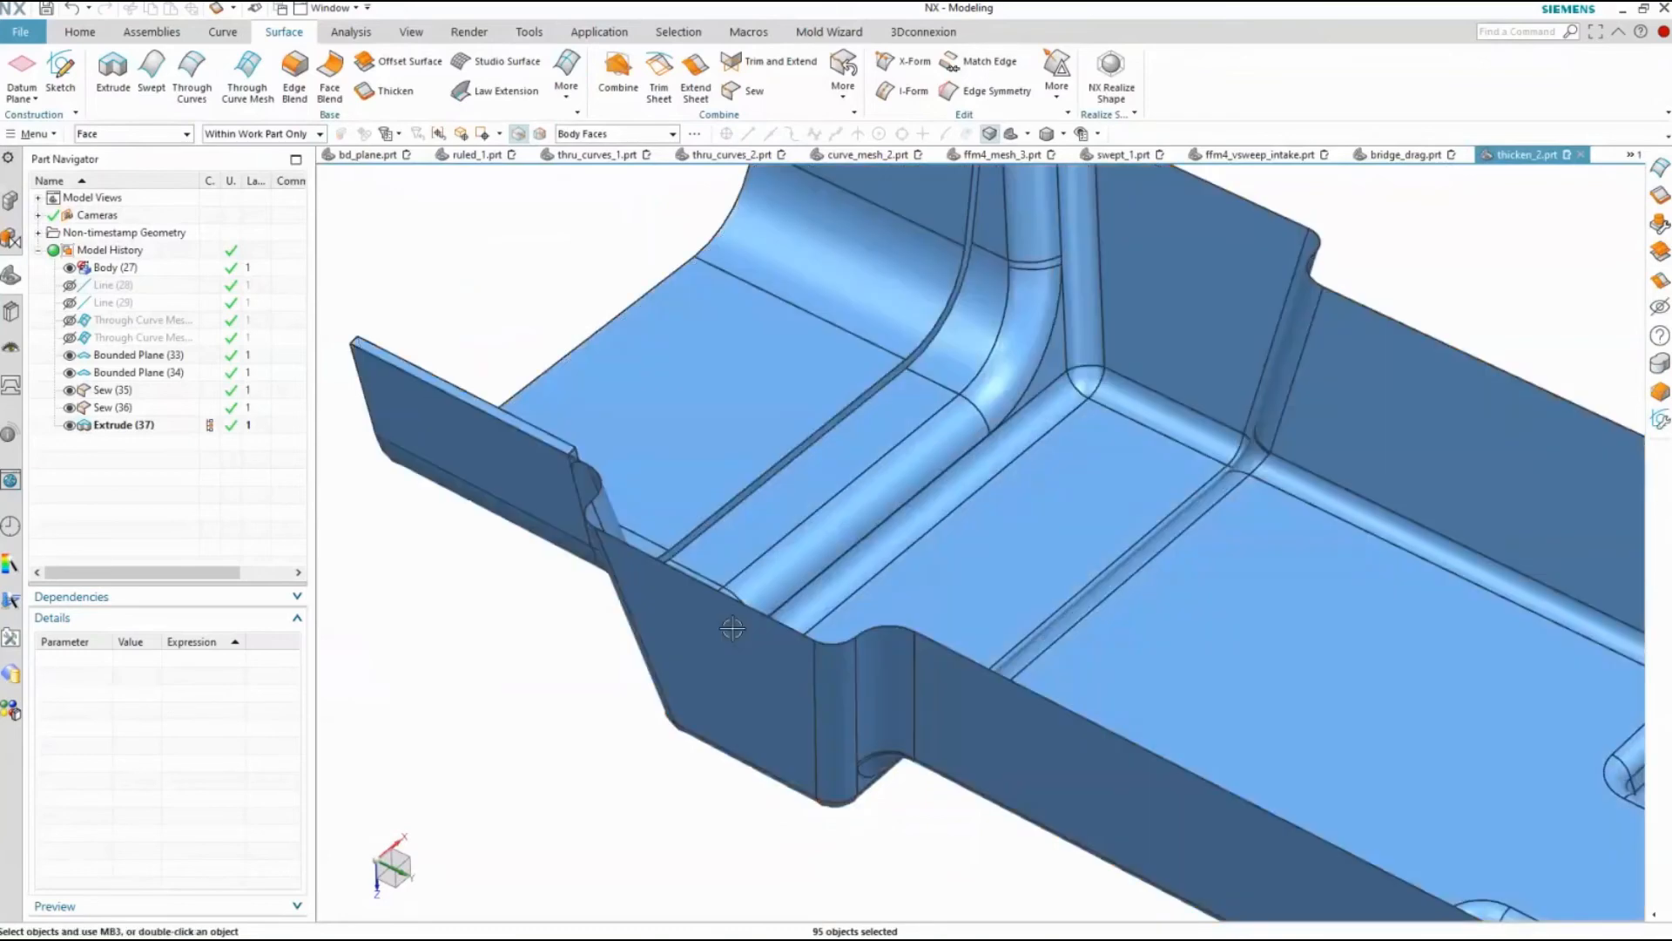
pyautogui.moveTo(732, 629); pyautogui.dragTo(617, 594, button='middle')
# Check which bodies are solids and which are sheets using the Solid Body and Sheet Body selection filters, and clear the filter
pyautogui.click(109, 134)
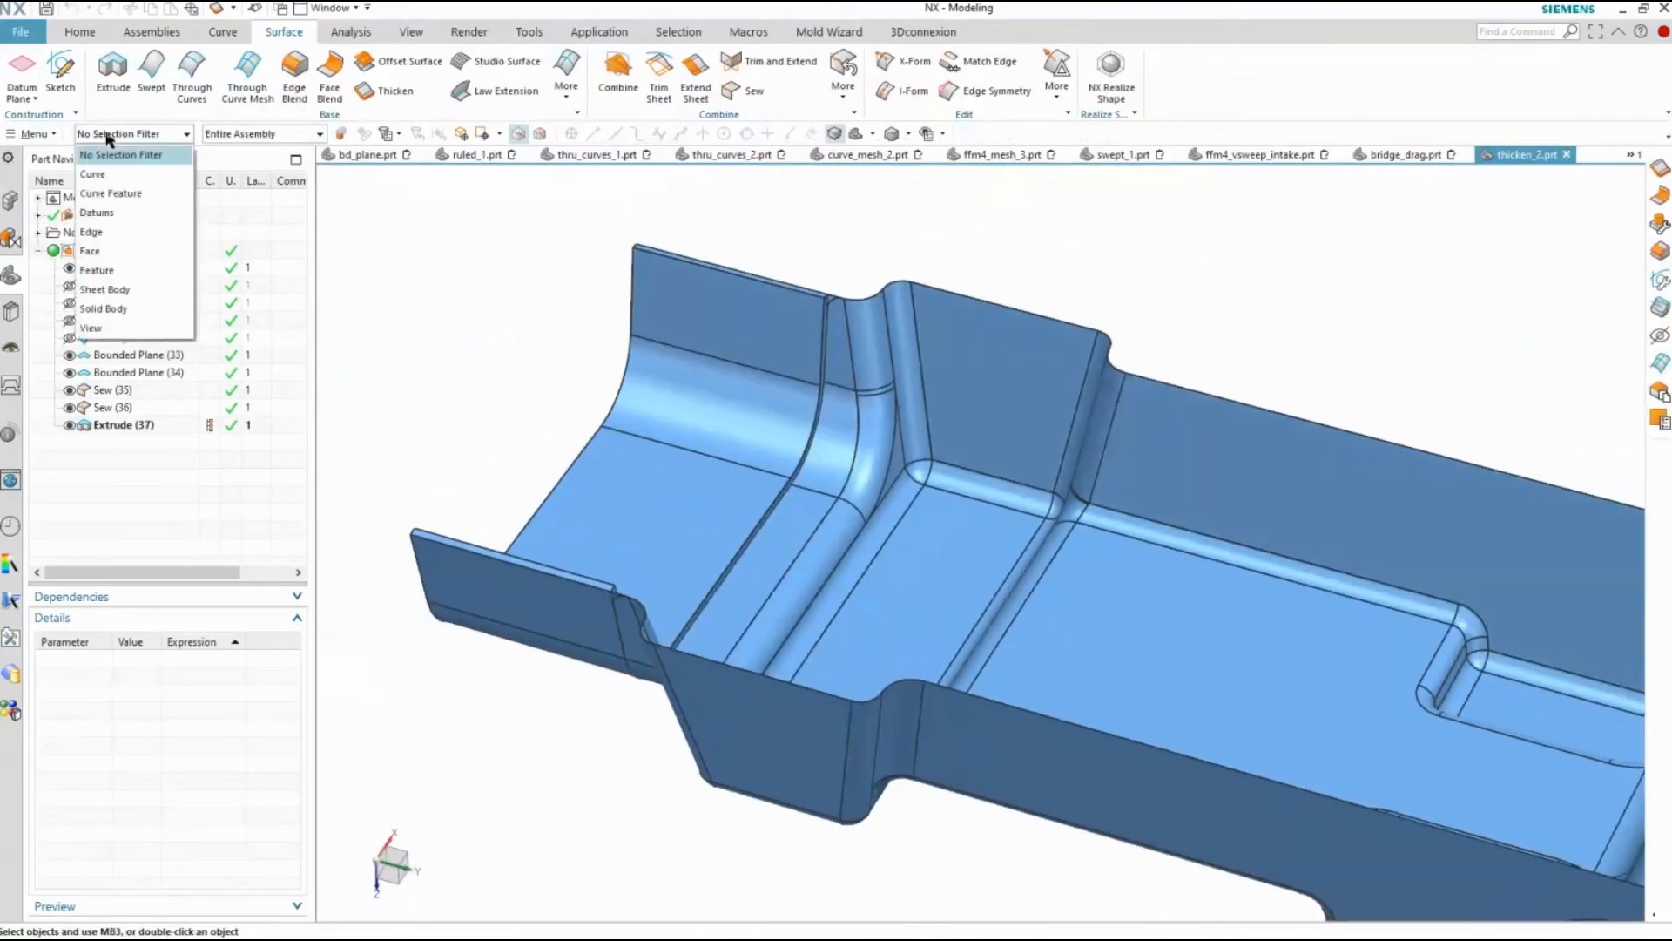
pyautogui.click(131, 308)
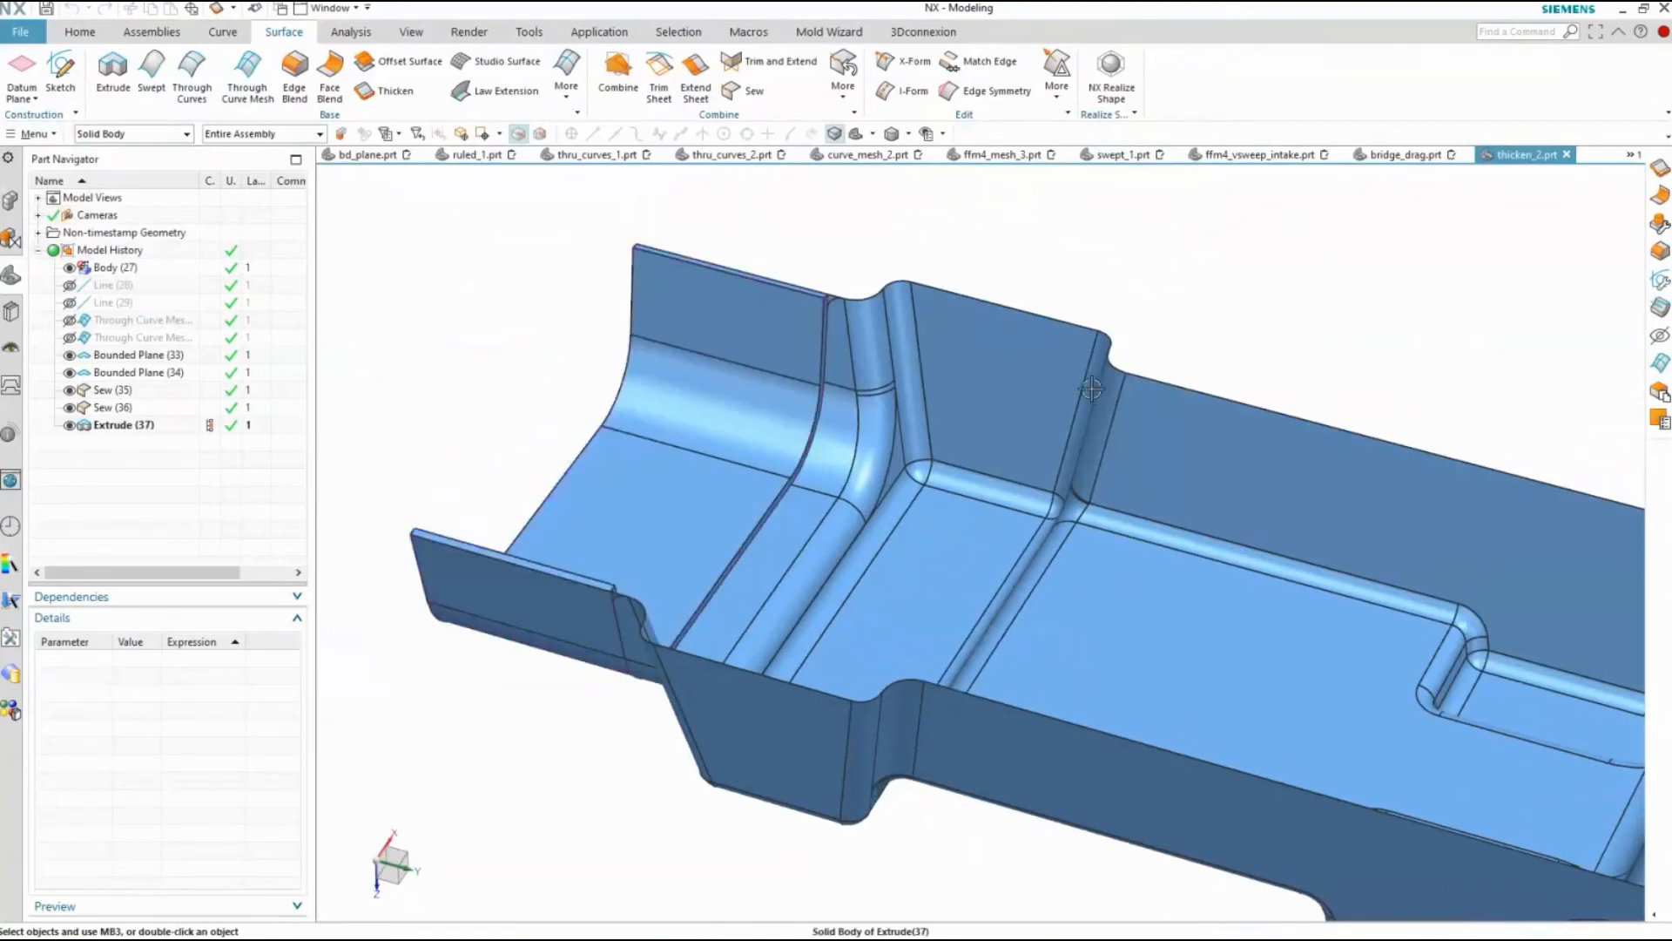
pyautogui.click(113, 135)
pyautogui.click(131, 290)
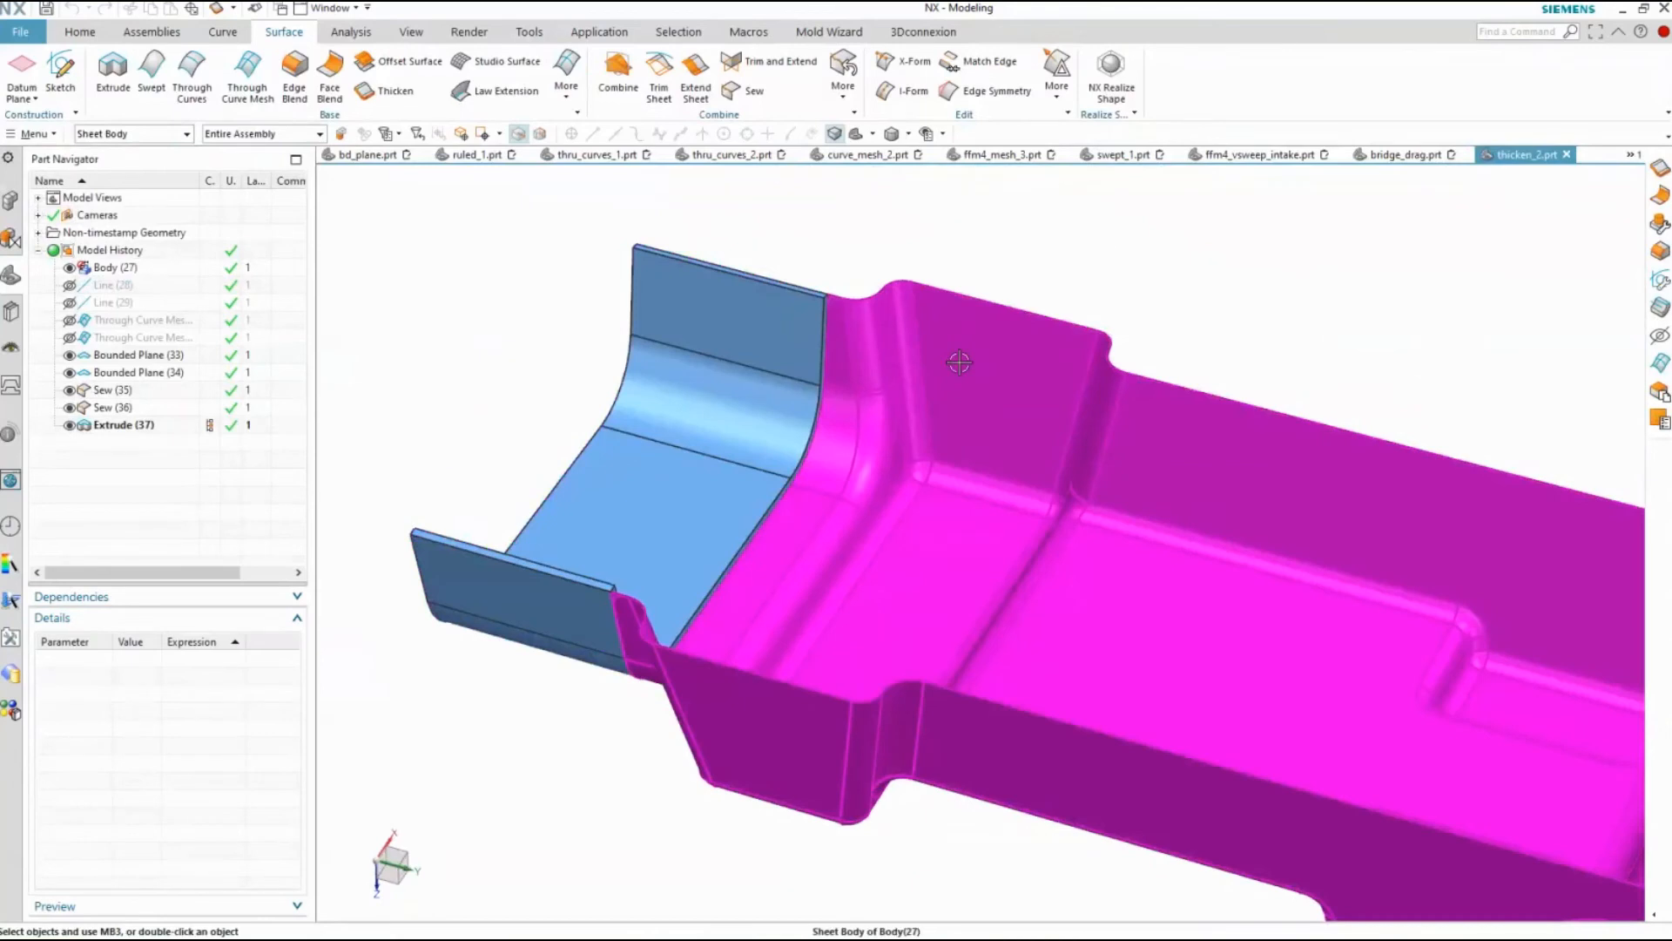
pyautogui.click(130, 134)
pyautogui.click(113, 151)
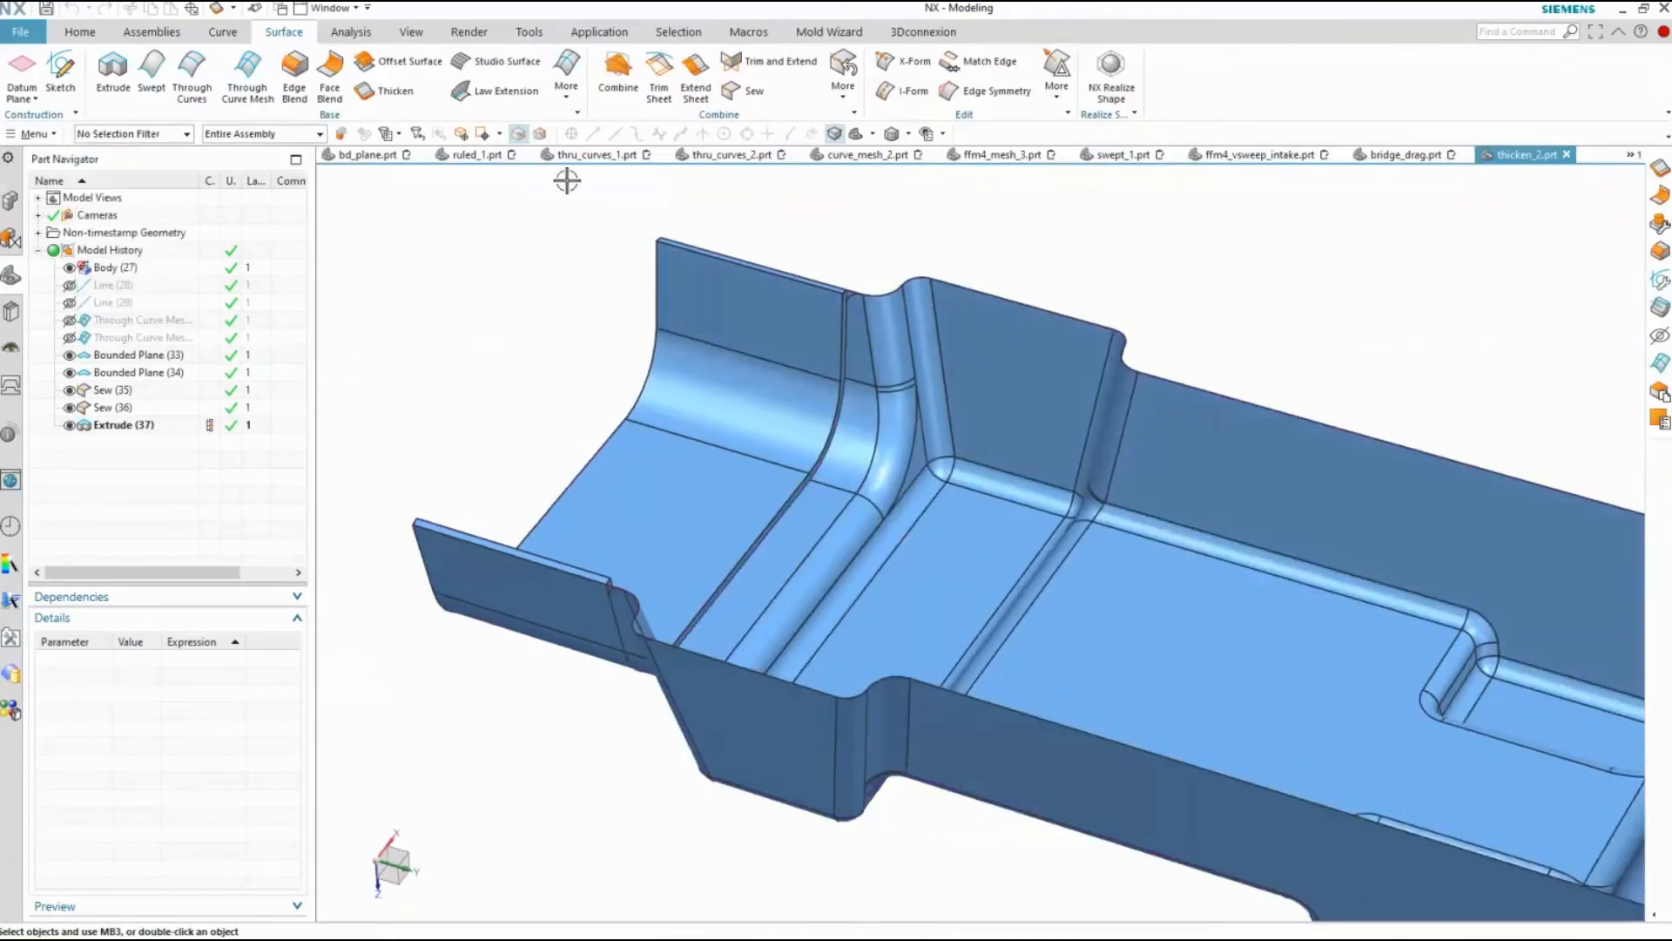
# Start a Thicken on all faces of the large tray-shaped sheet body, trying first offsets of 2 and 3 mm before setting 4 mm
pyautogui.click(384, 92)
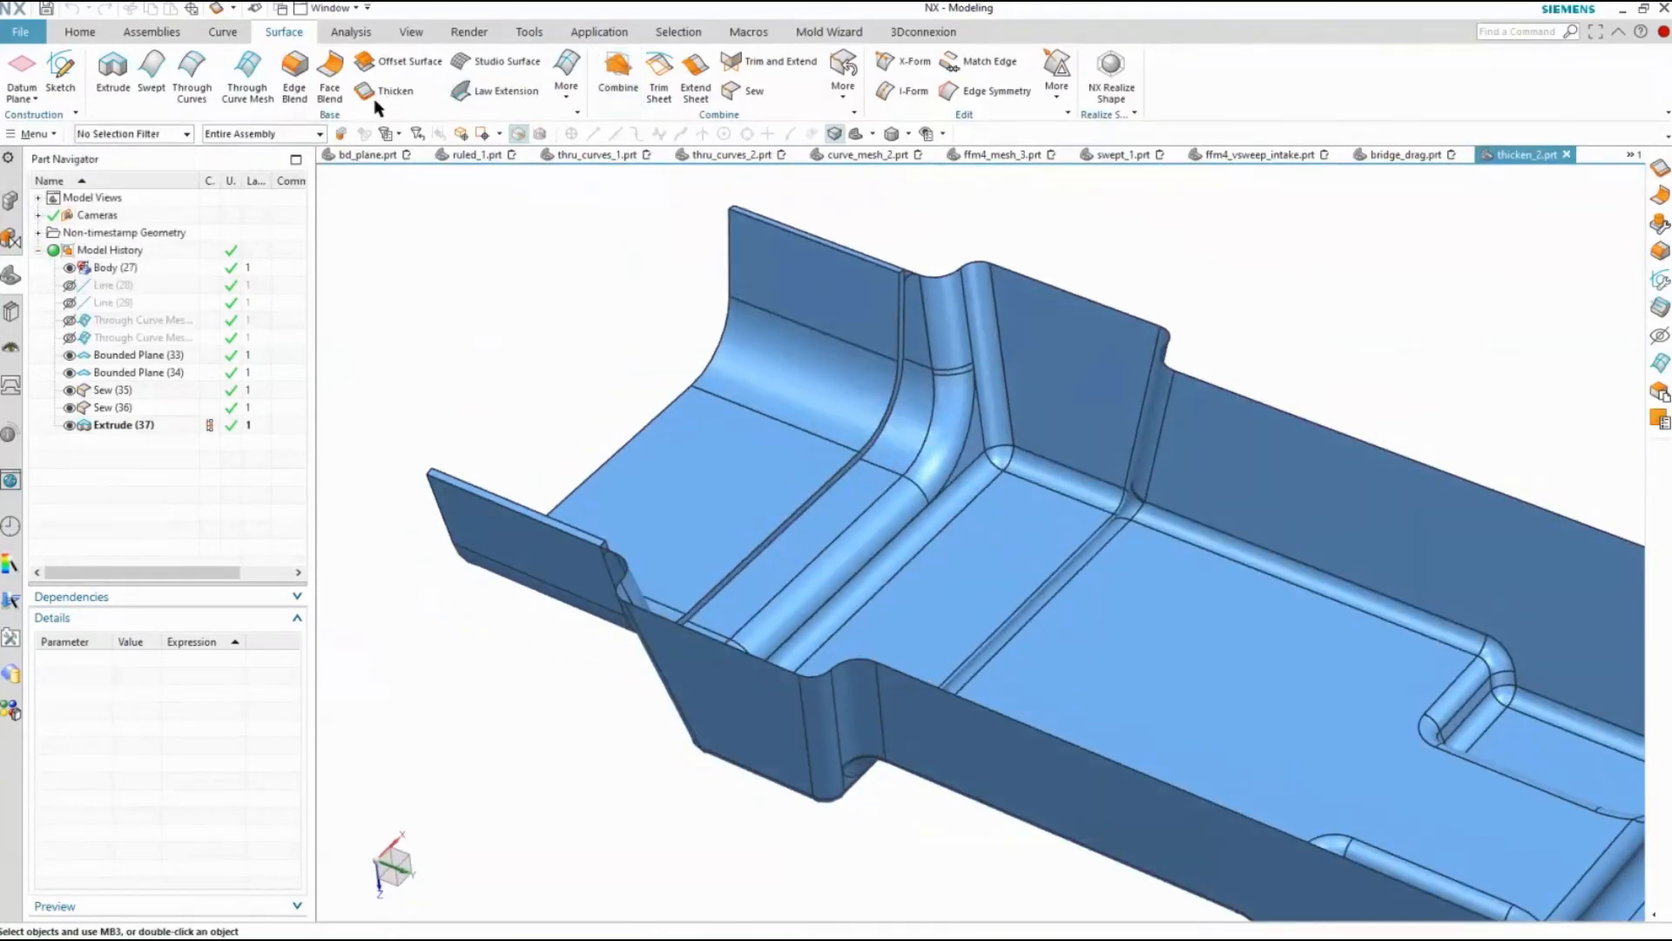
pyautogui.moveTo(1397, 416); pyautogui.dragTo(787, 843)
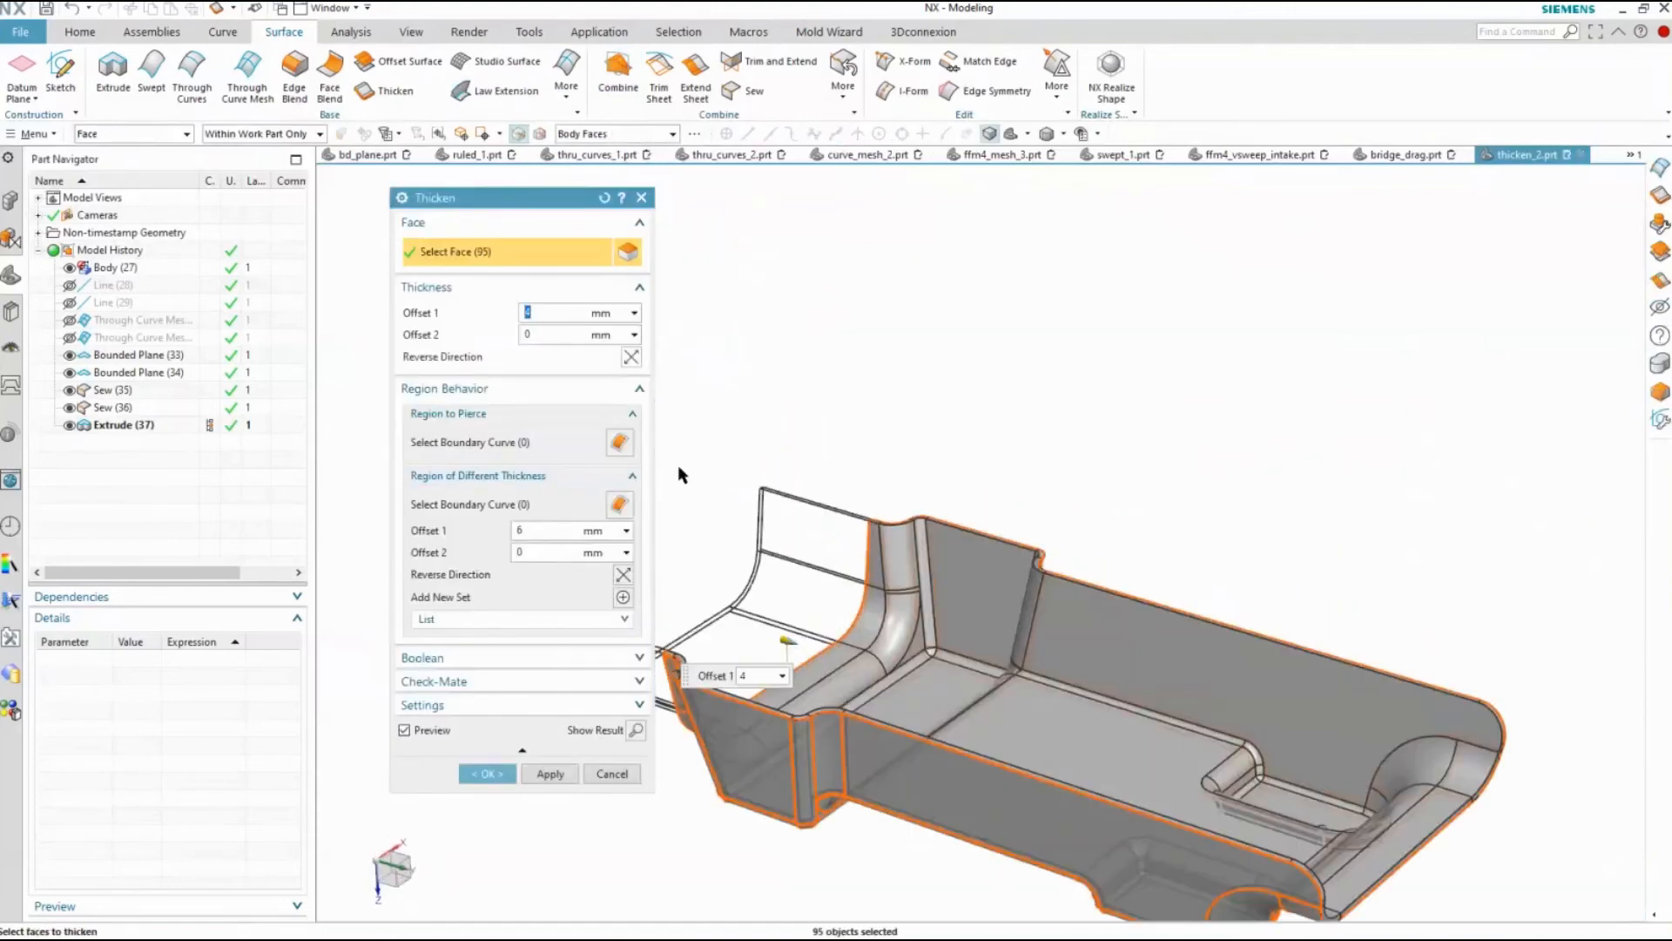
pyautogui.write('2')
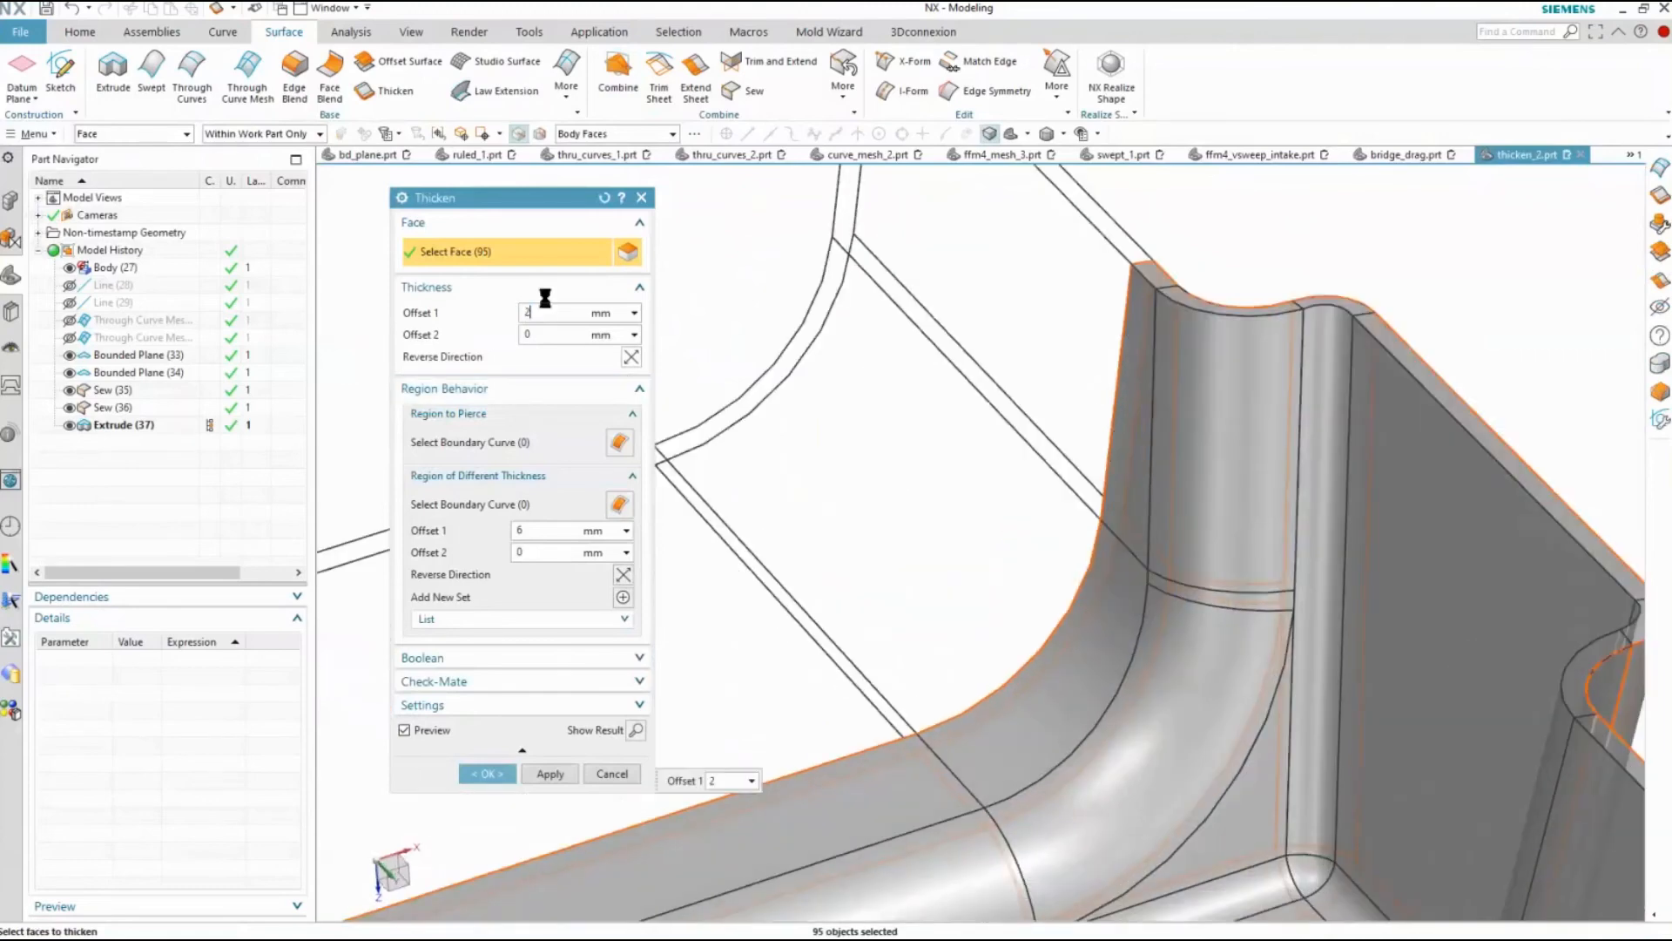
pyautogui.write('3')
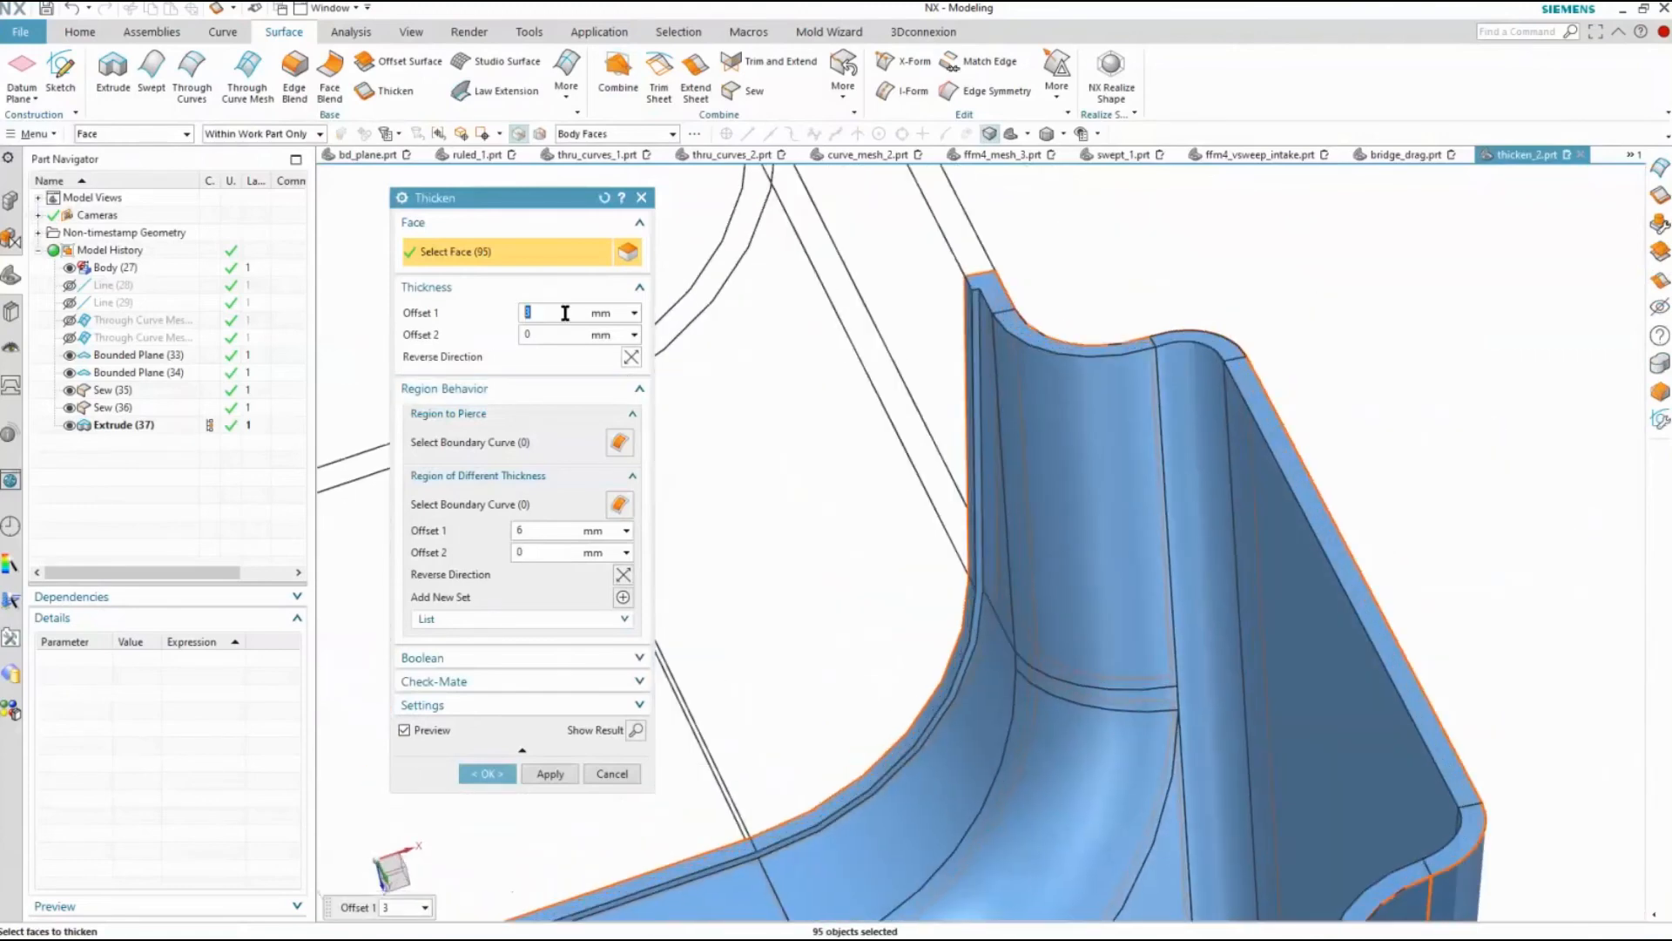
pyautogui.write('4')
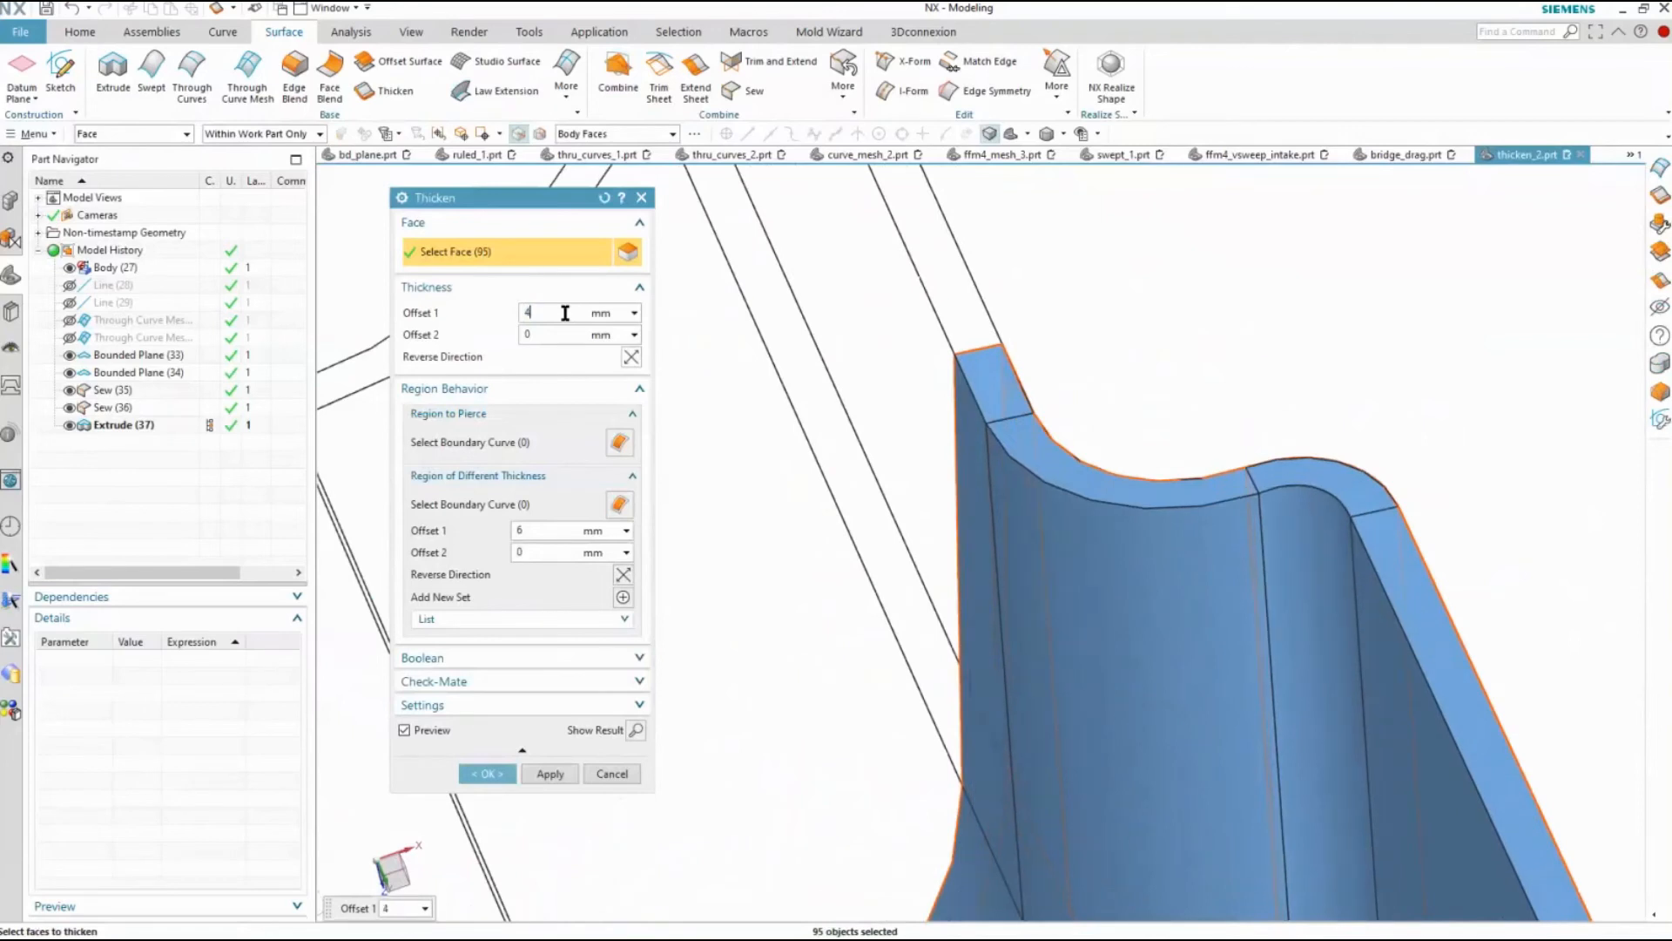
# Define the tray's long side wall as a region of different thickness, try a 4 mm offset, set it to 2 mm and create the feature
pyautogui.click(477, 511)
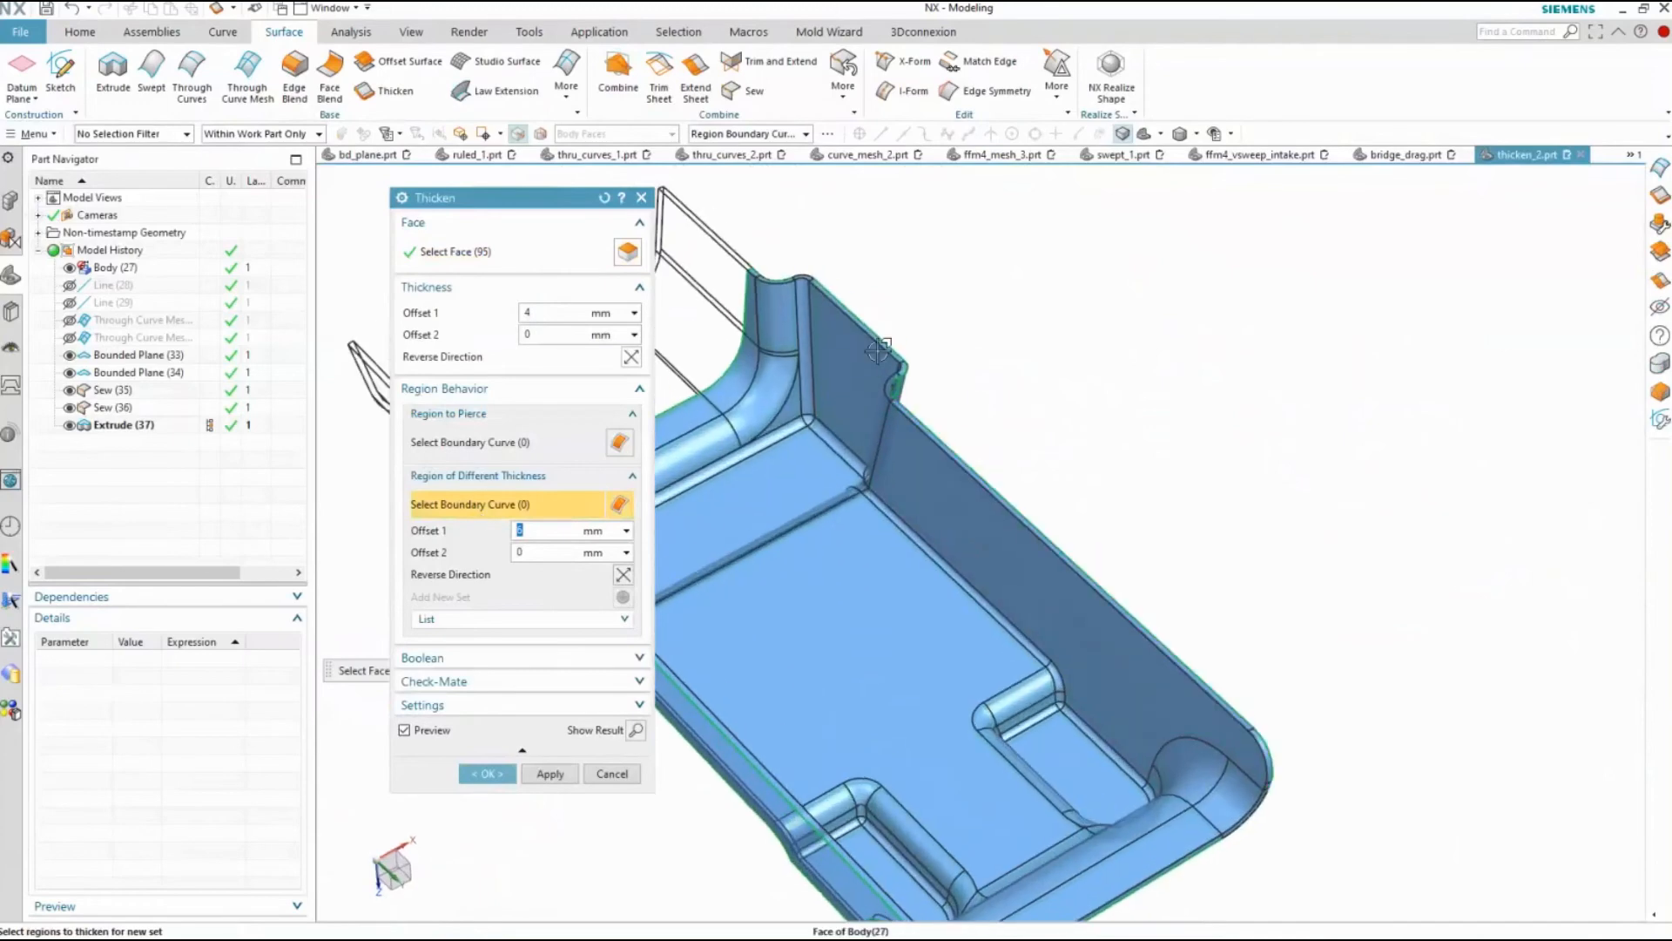
pyautogui.click(1065, 579)
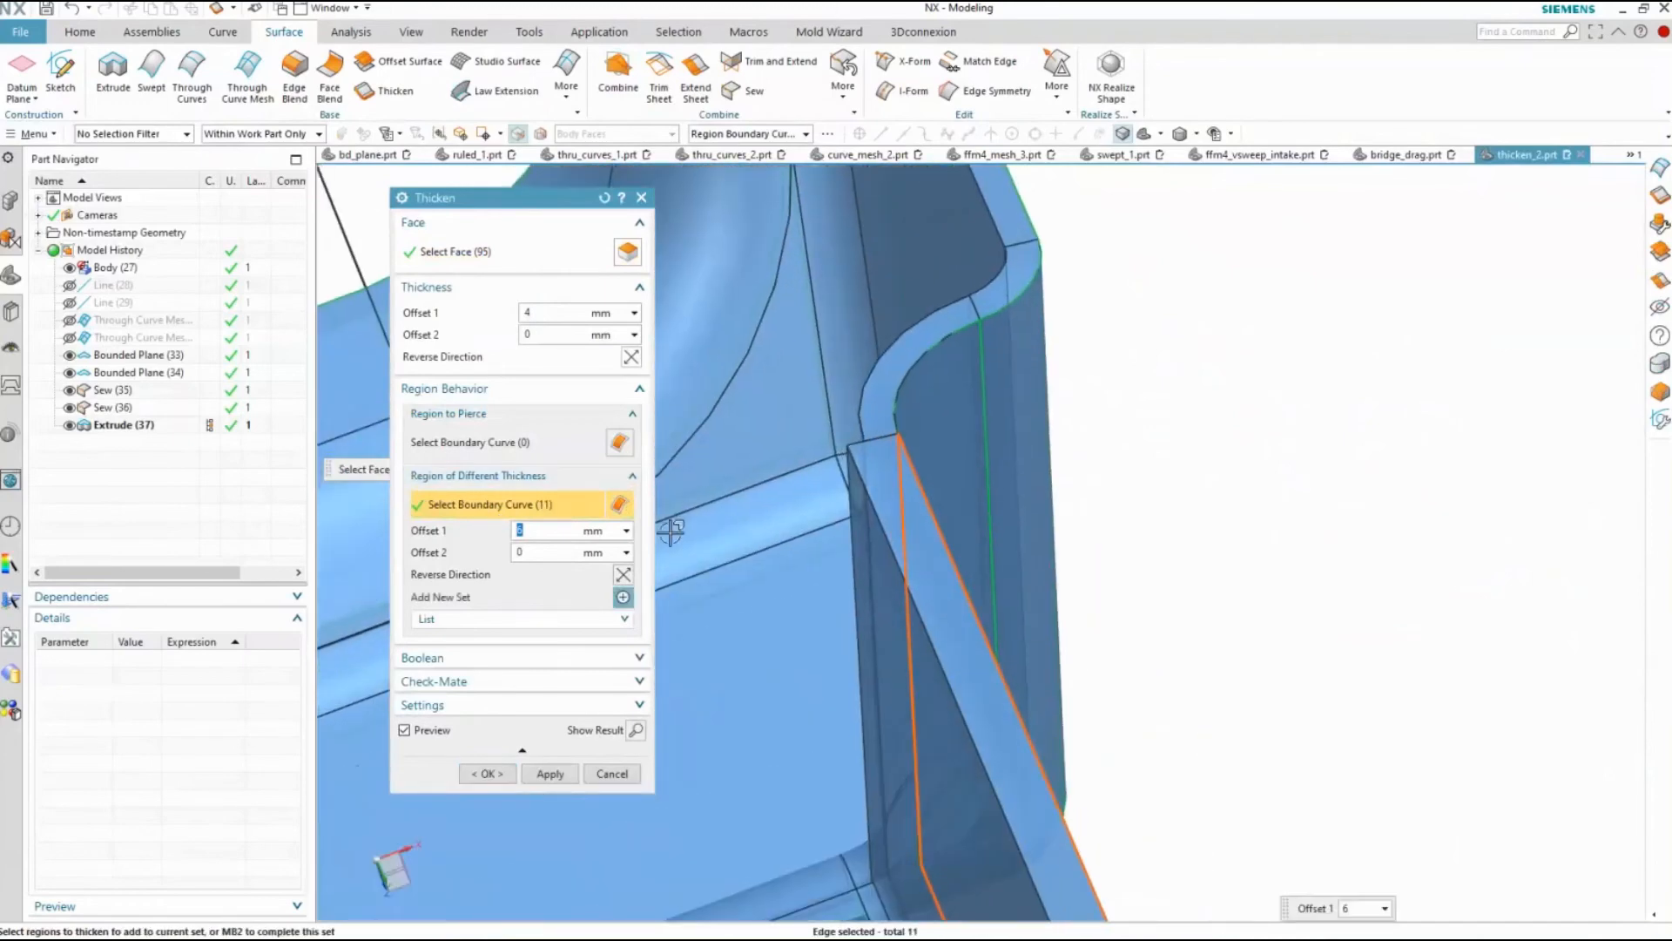
pyautogui.write('4')
pyautogui.press('Return')
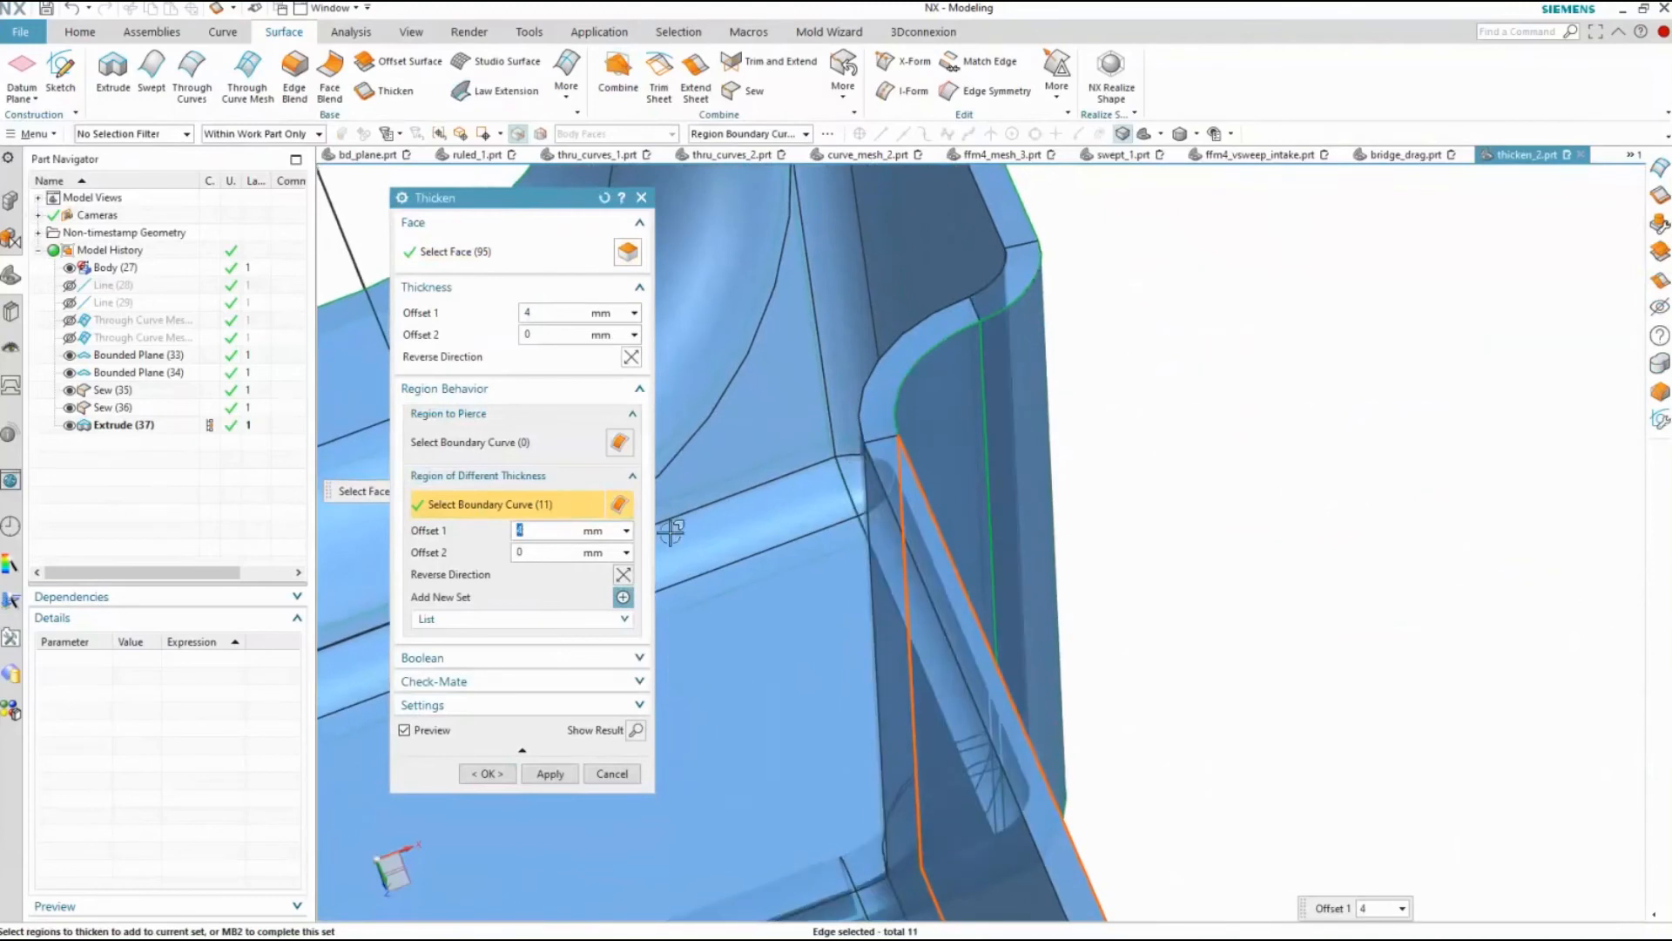
pyautogui.write('2')
pyautogui.press('Return')
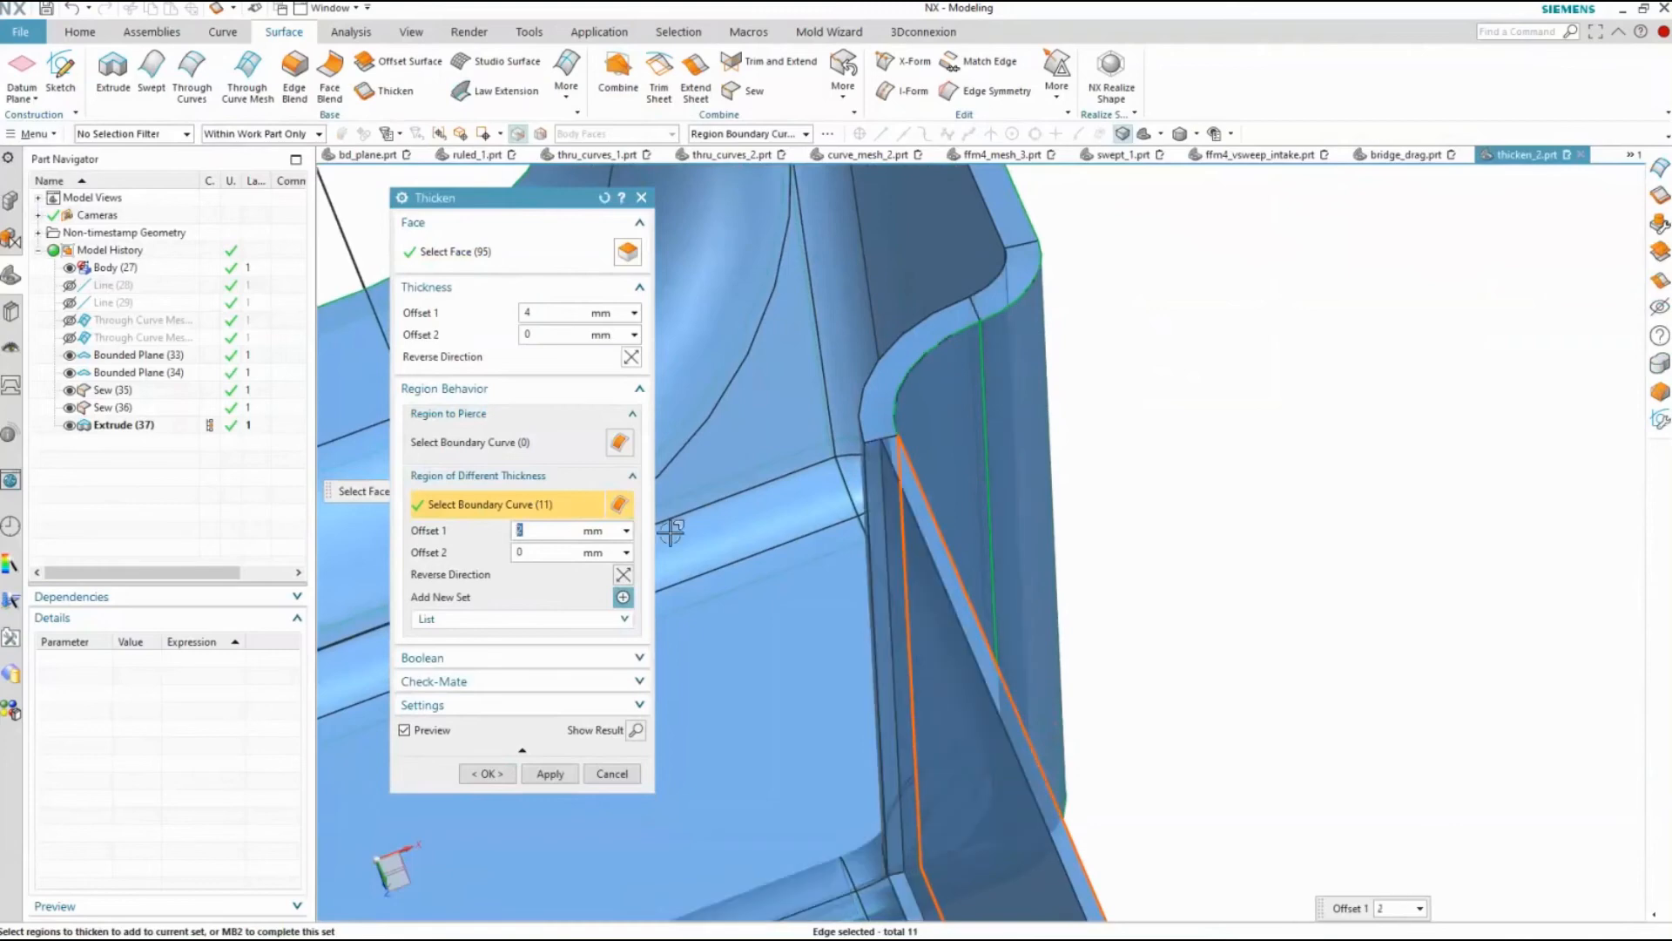
pyautogui.click(487, 774)
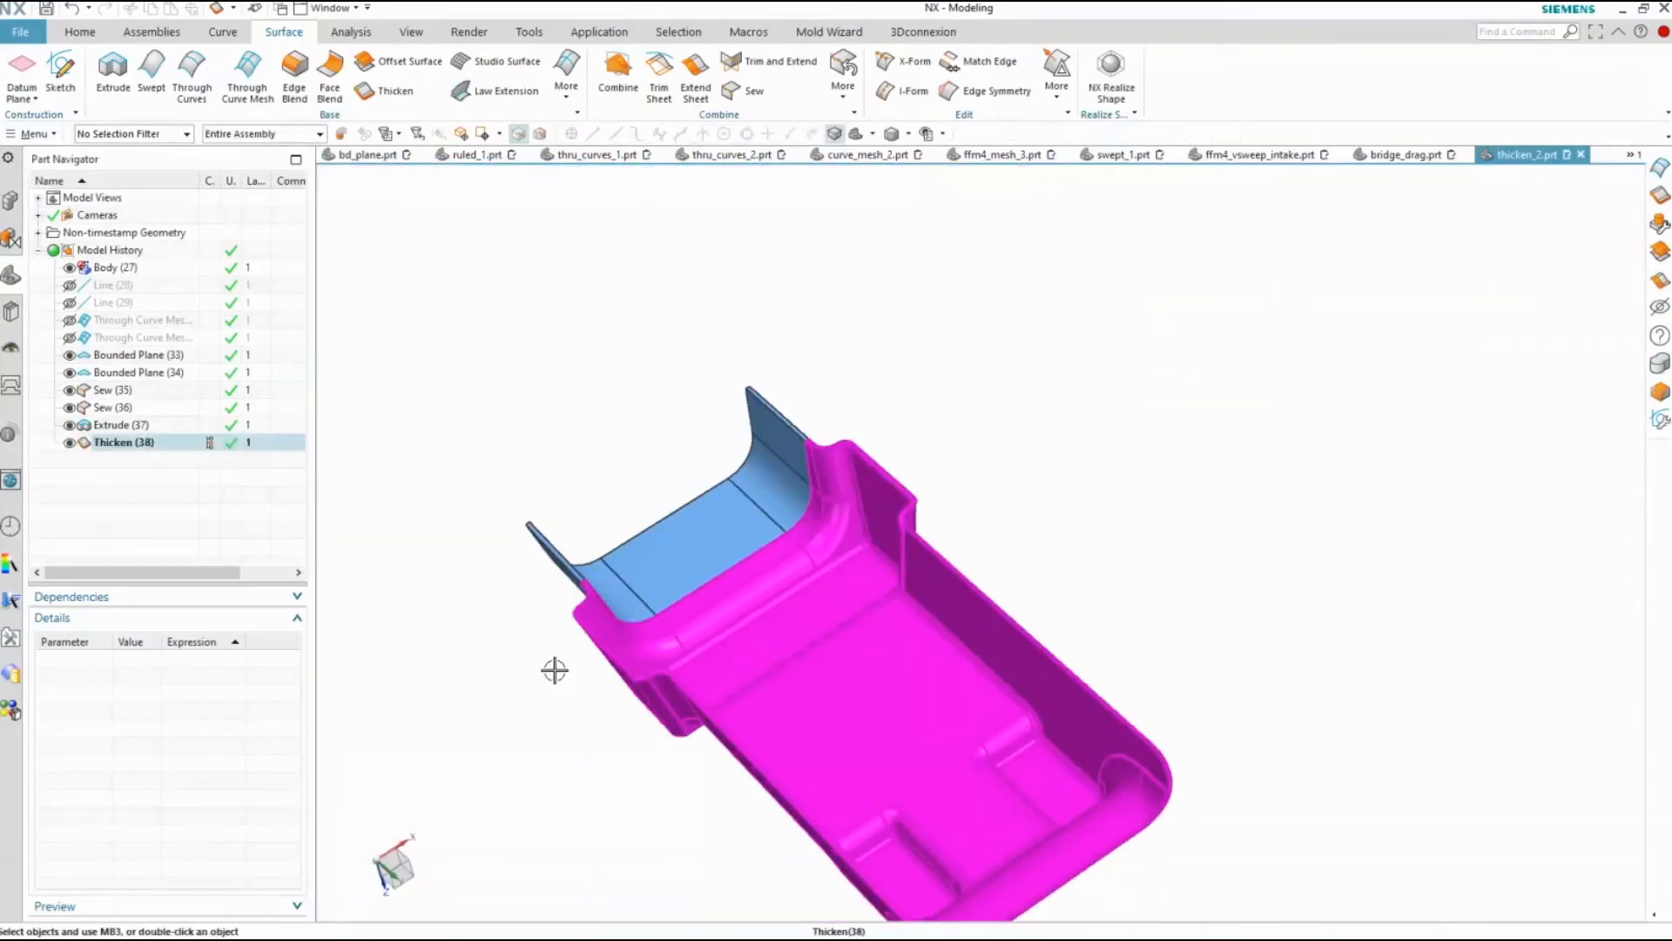
# Edit the Thicken feature to unite it with the extruded end body, and check the result with the Solid Body selection filter
pyautogui.click(107, 444)
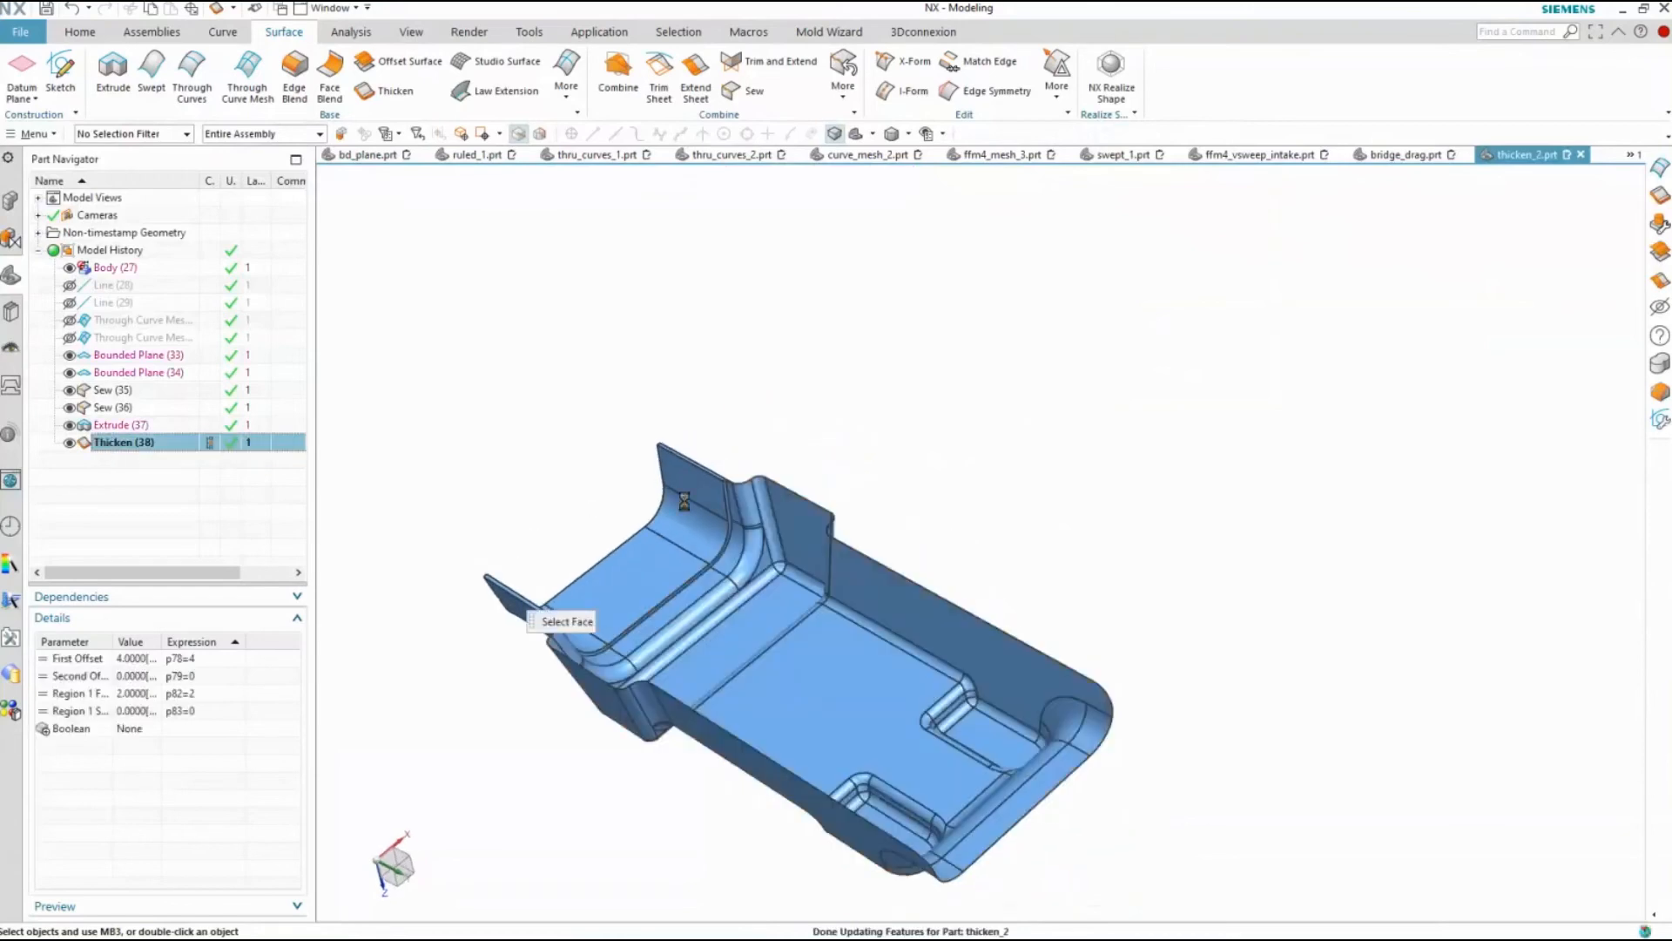
pyautogui.click(462, 664)
pyautogui.click(547, 690)
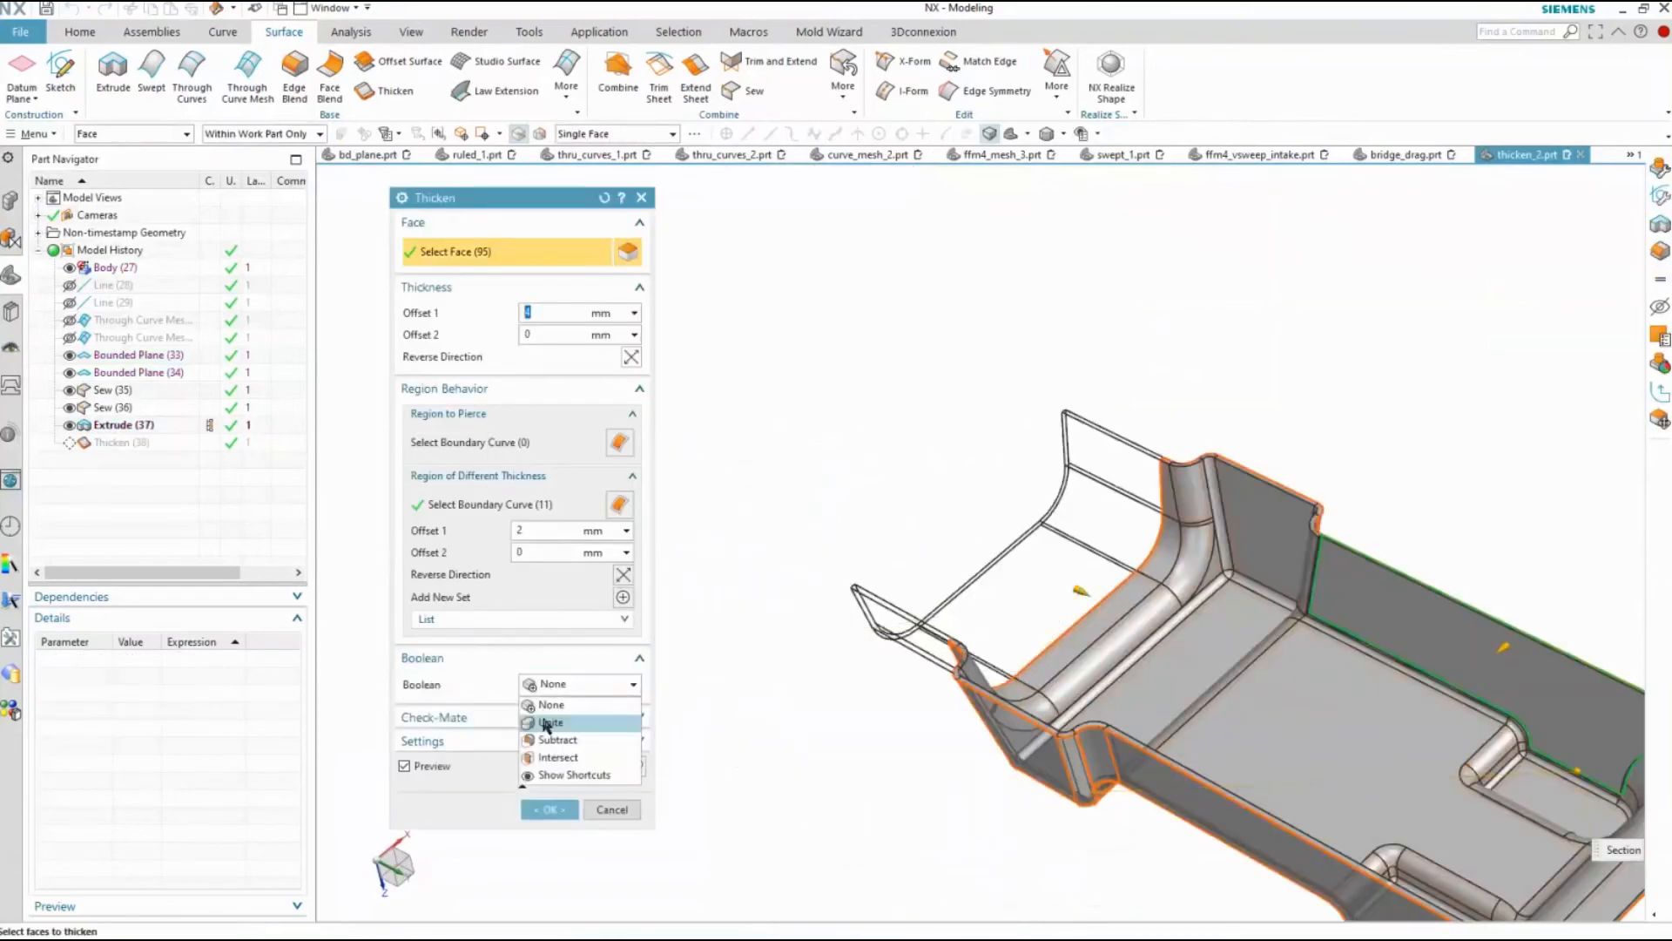
pyautogui.click(554, 713)
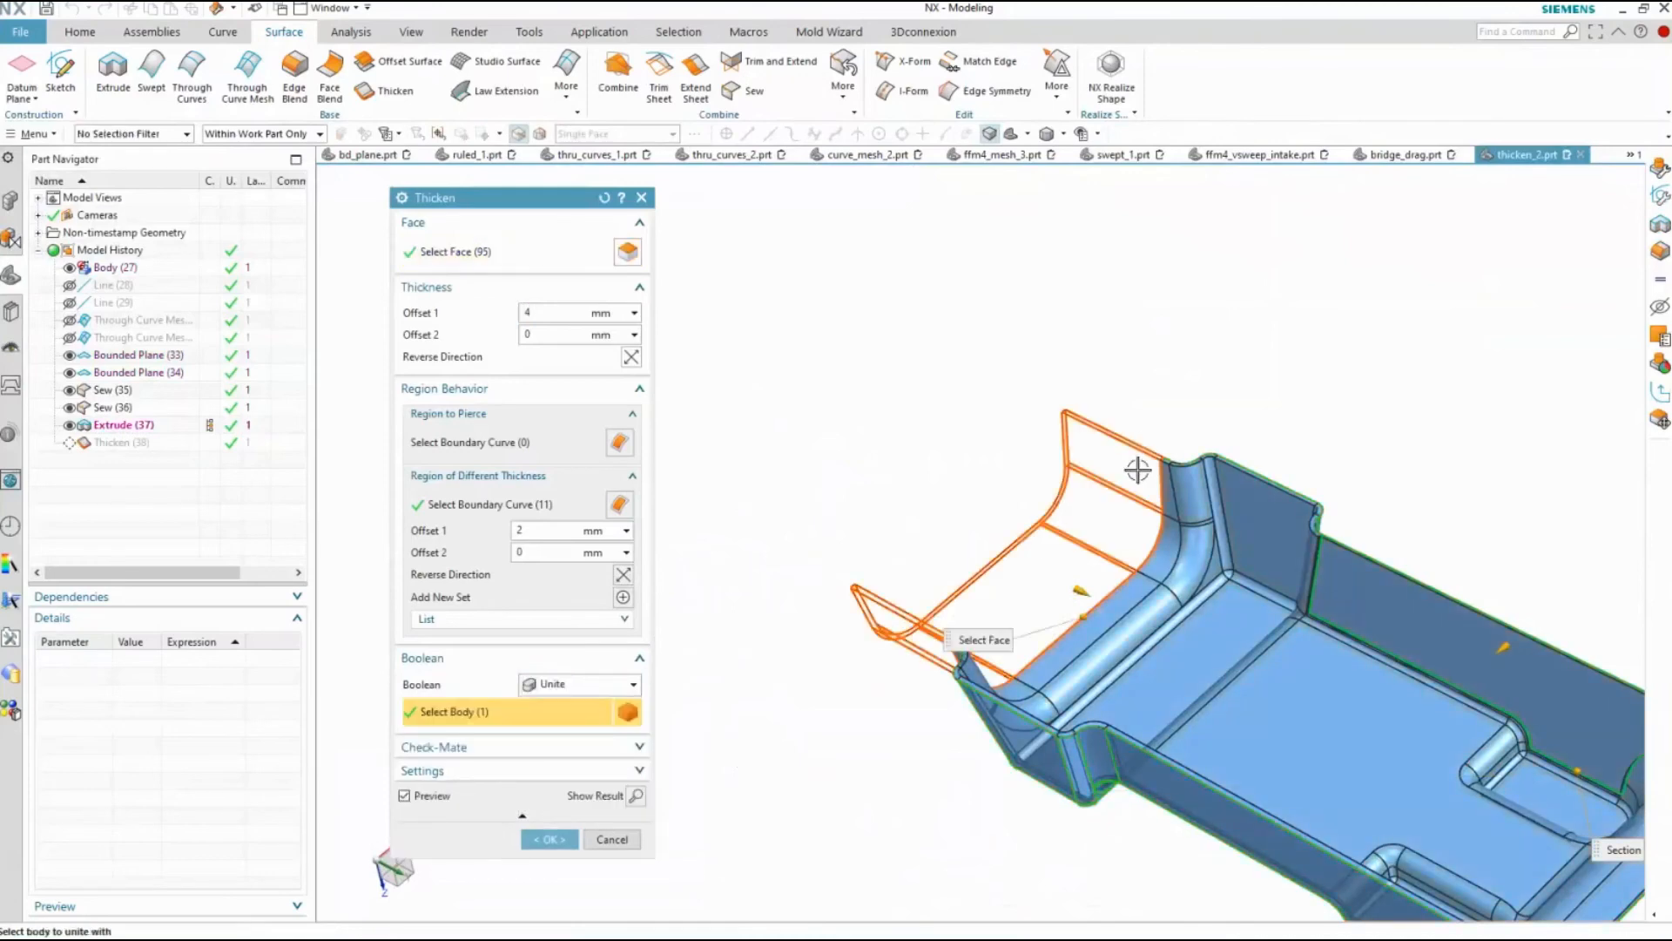
pyautogui.click(550, 839)
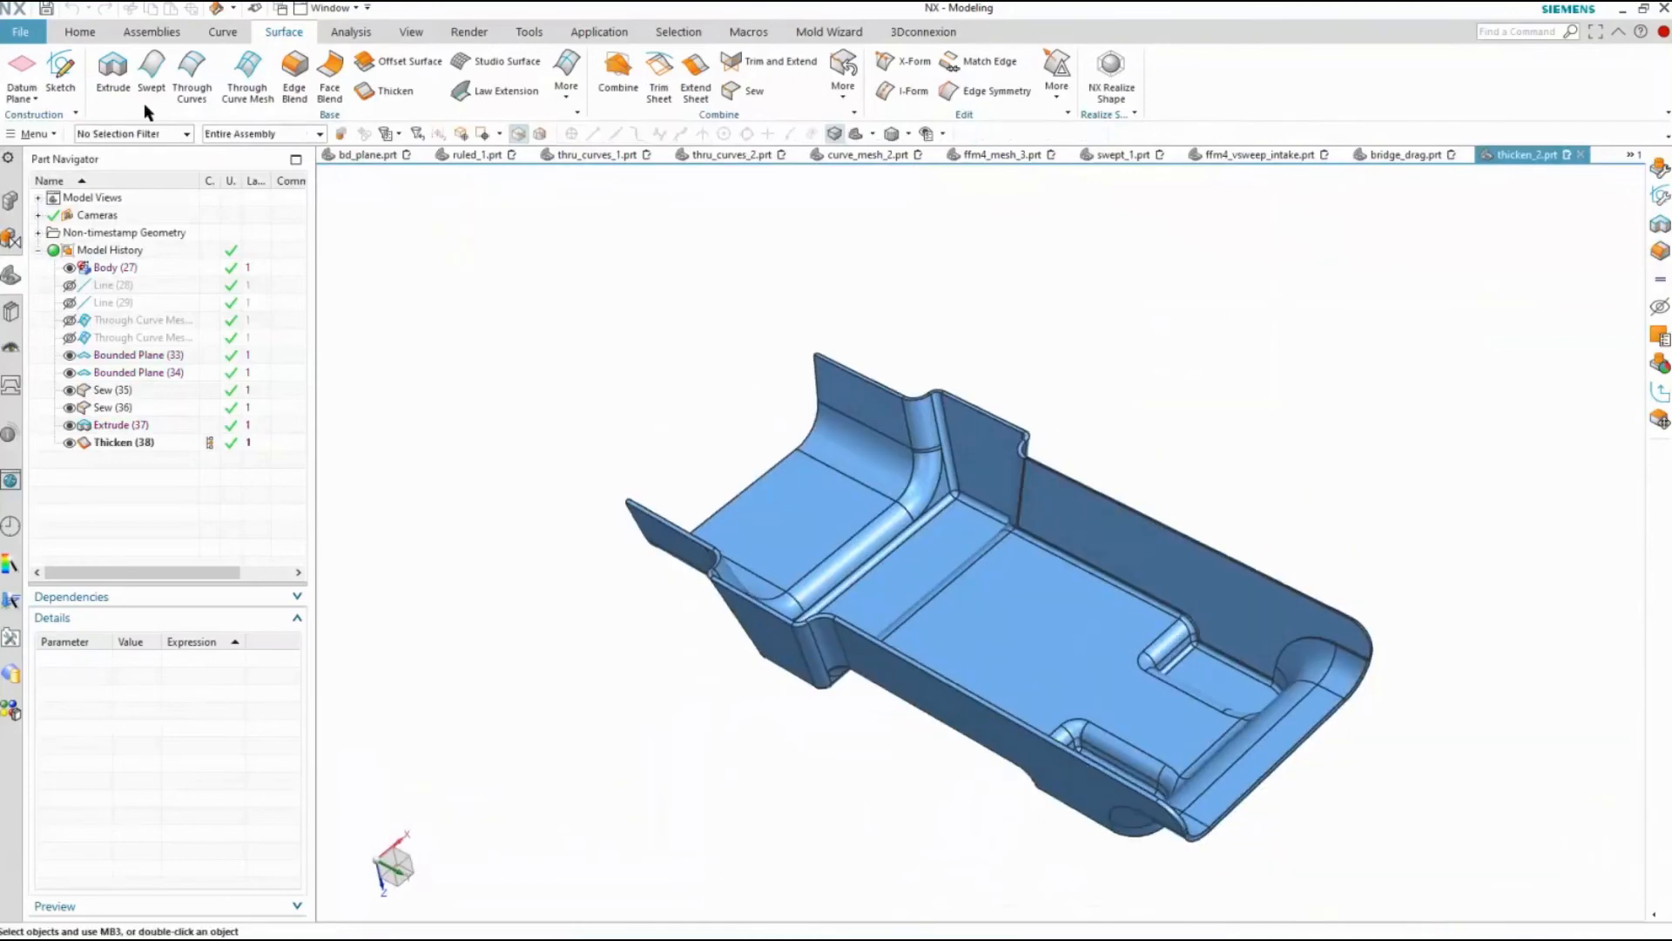
pyautogui.click(130, 133)
pyautogui.click(118, 314)
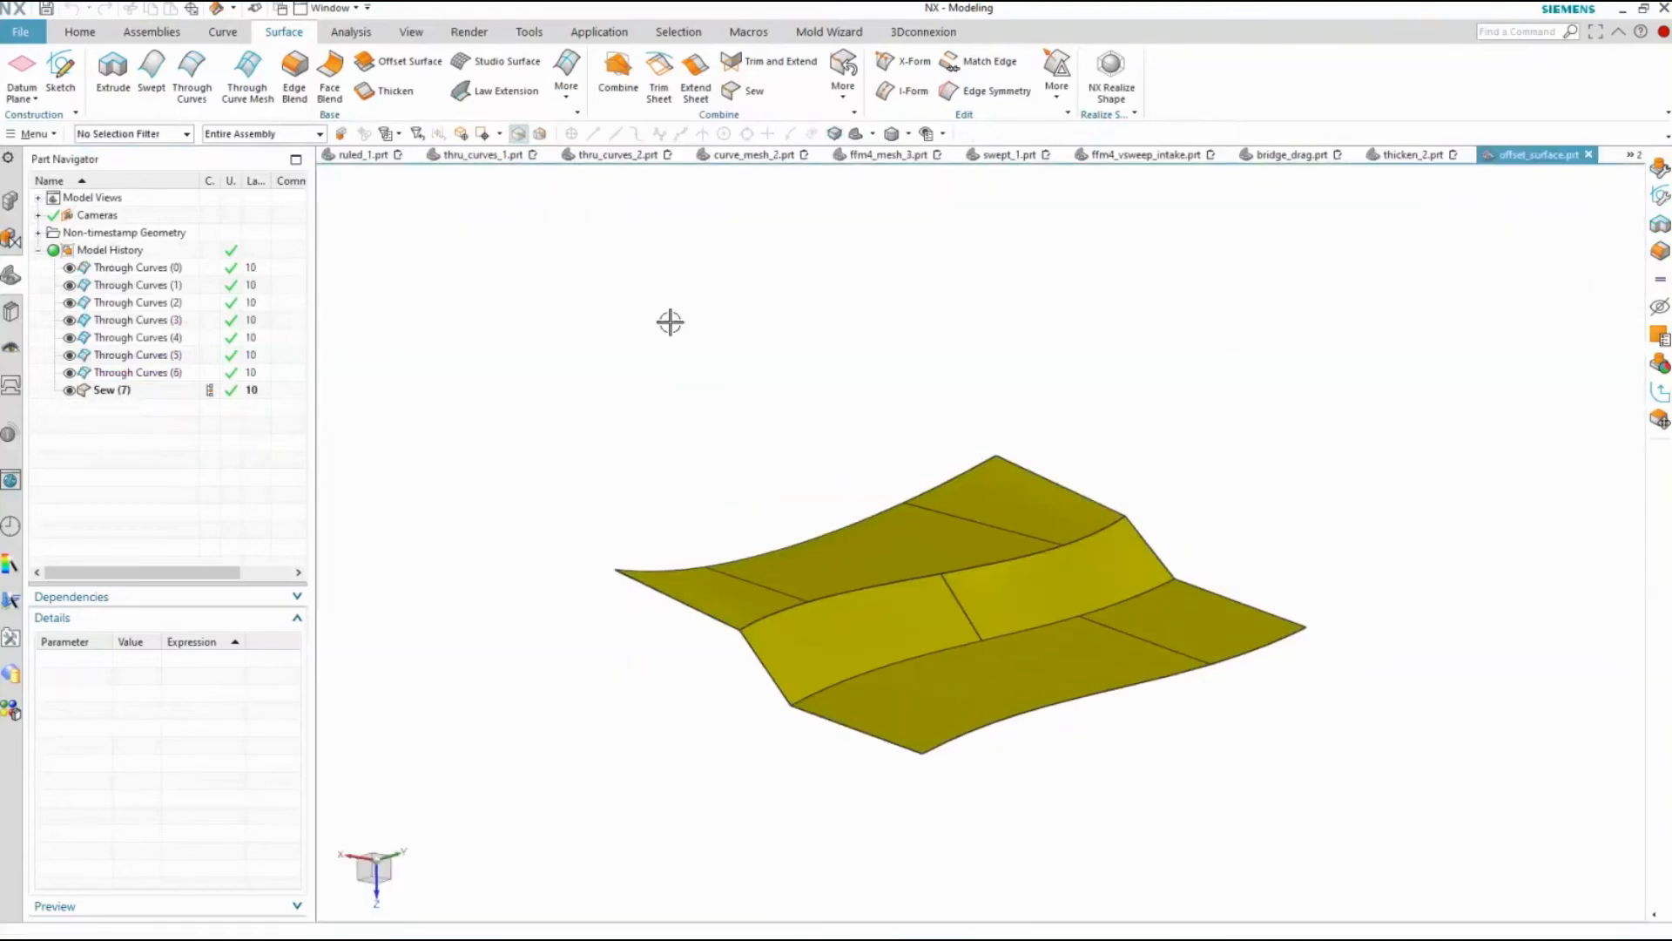
# Start an Offset Surface on all faces of the stepped sheet at about 19 mm, test the reversed direction, and output one feature for all faces
pyautogui.click(401, 61)
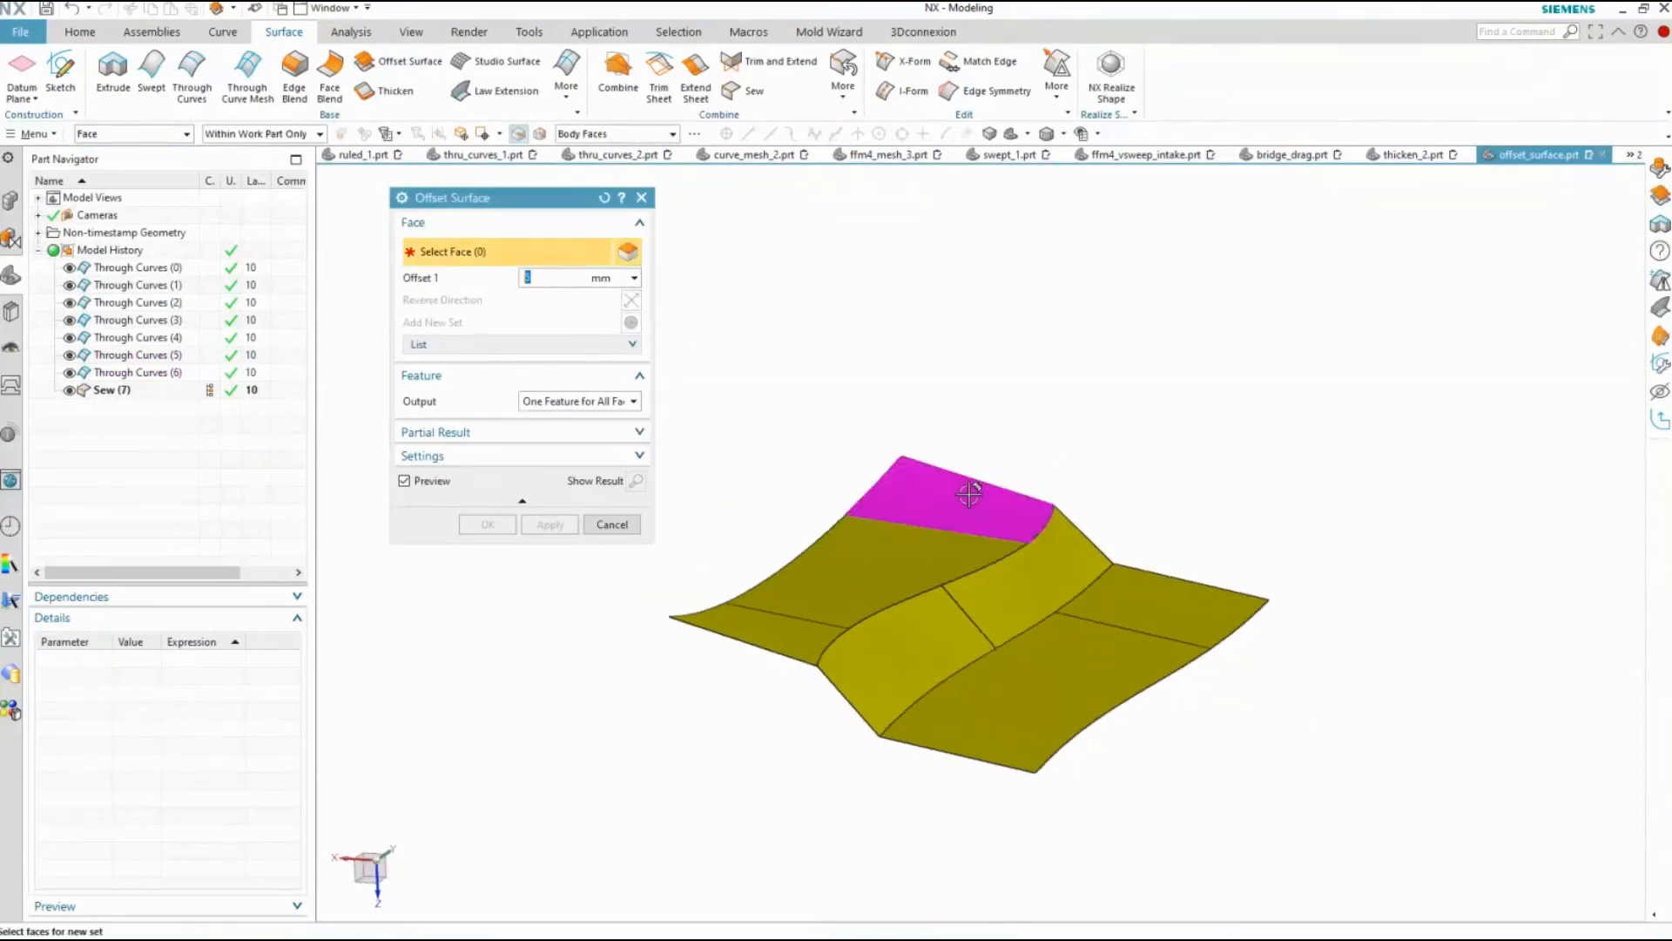
pyautogui.click(971, 488)
pyautogui.moveTo(989, 485); pyautogui.dragTo(1019, 449)
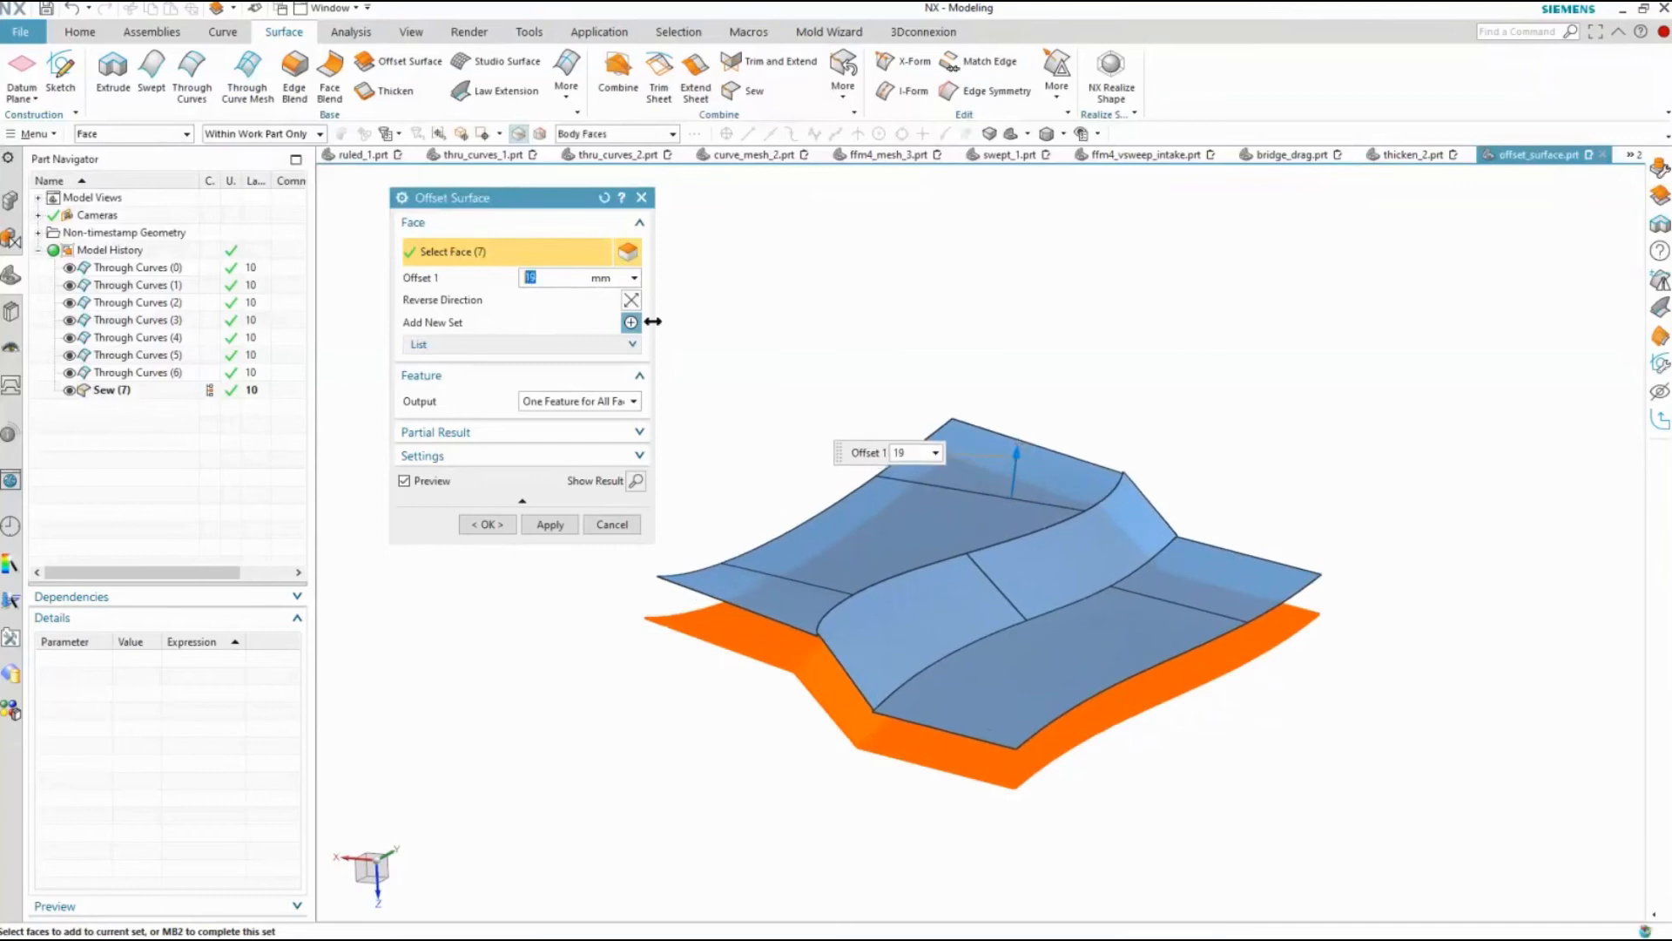
pyautogui.click(631, 300)
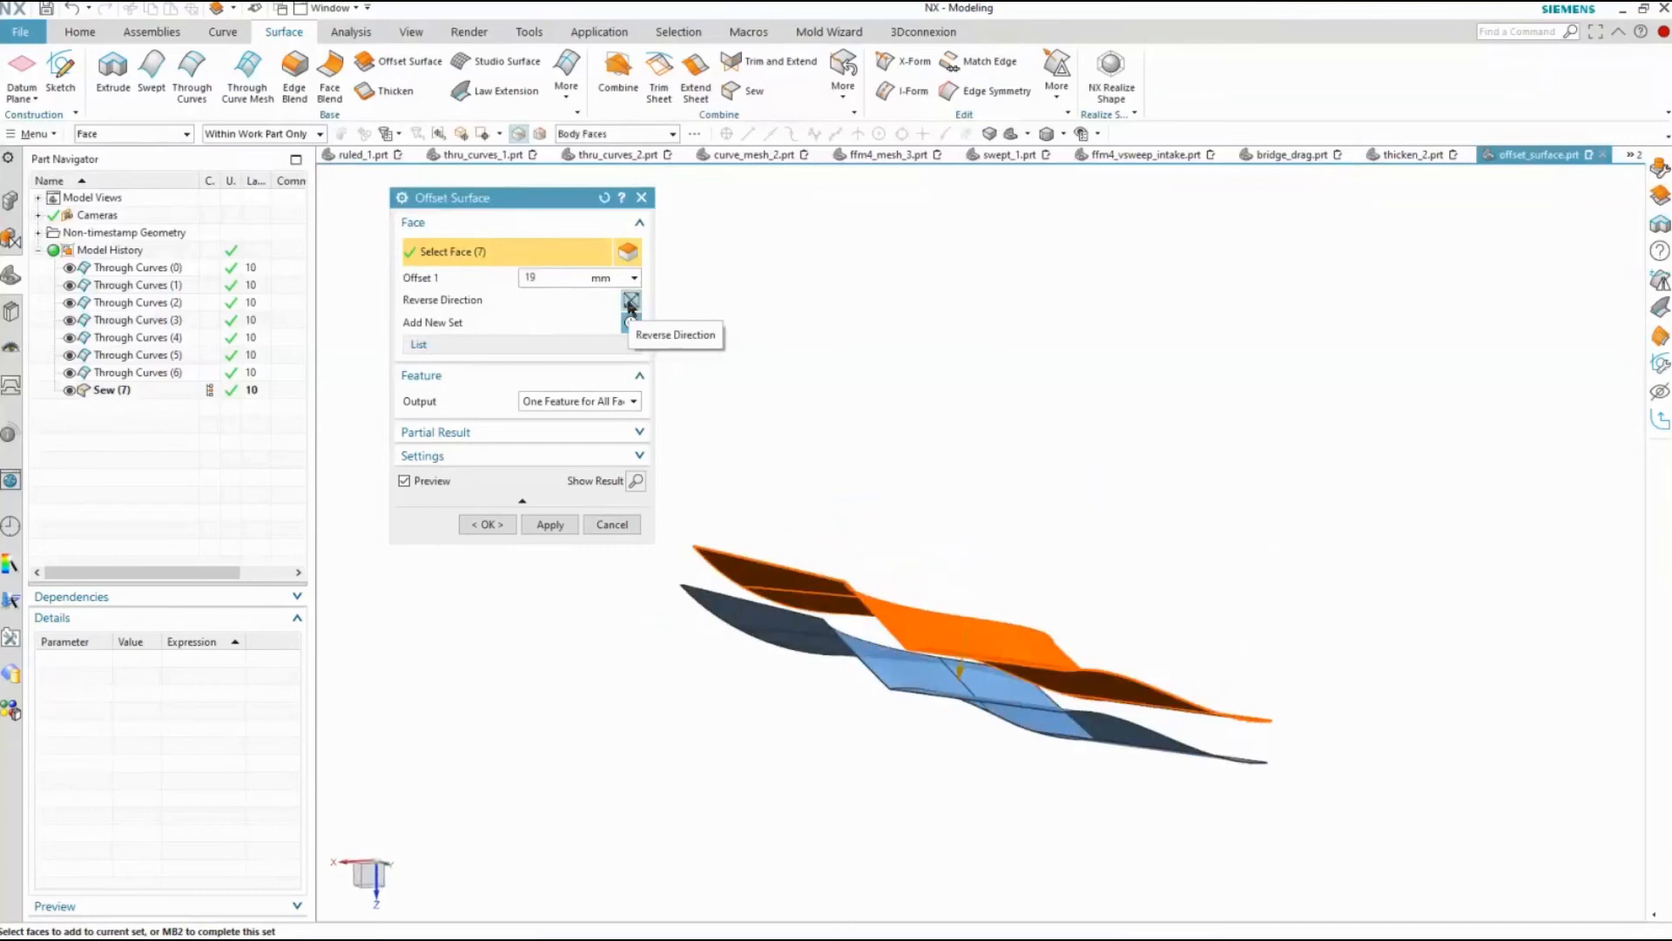
pyautogui.click(630, 301)
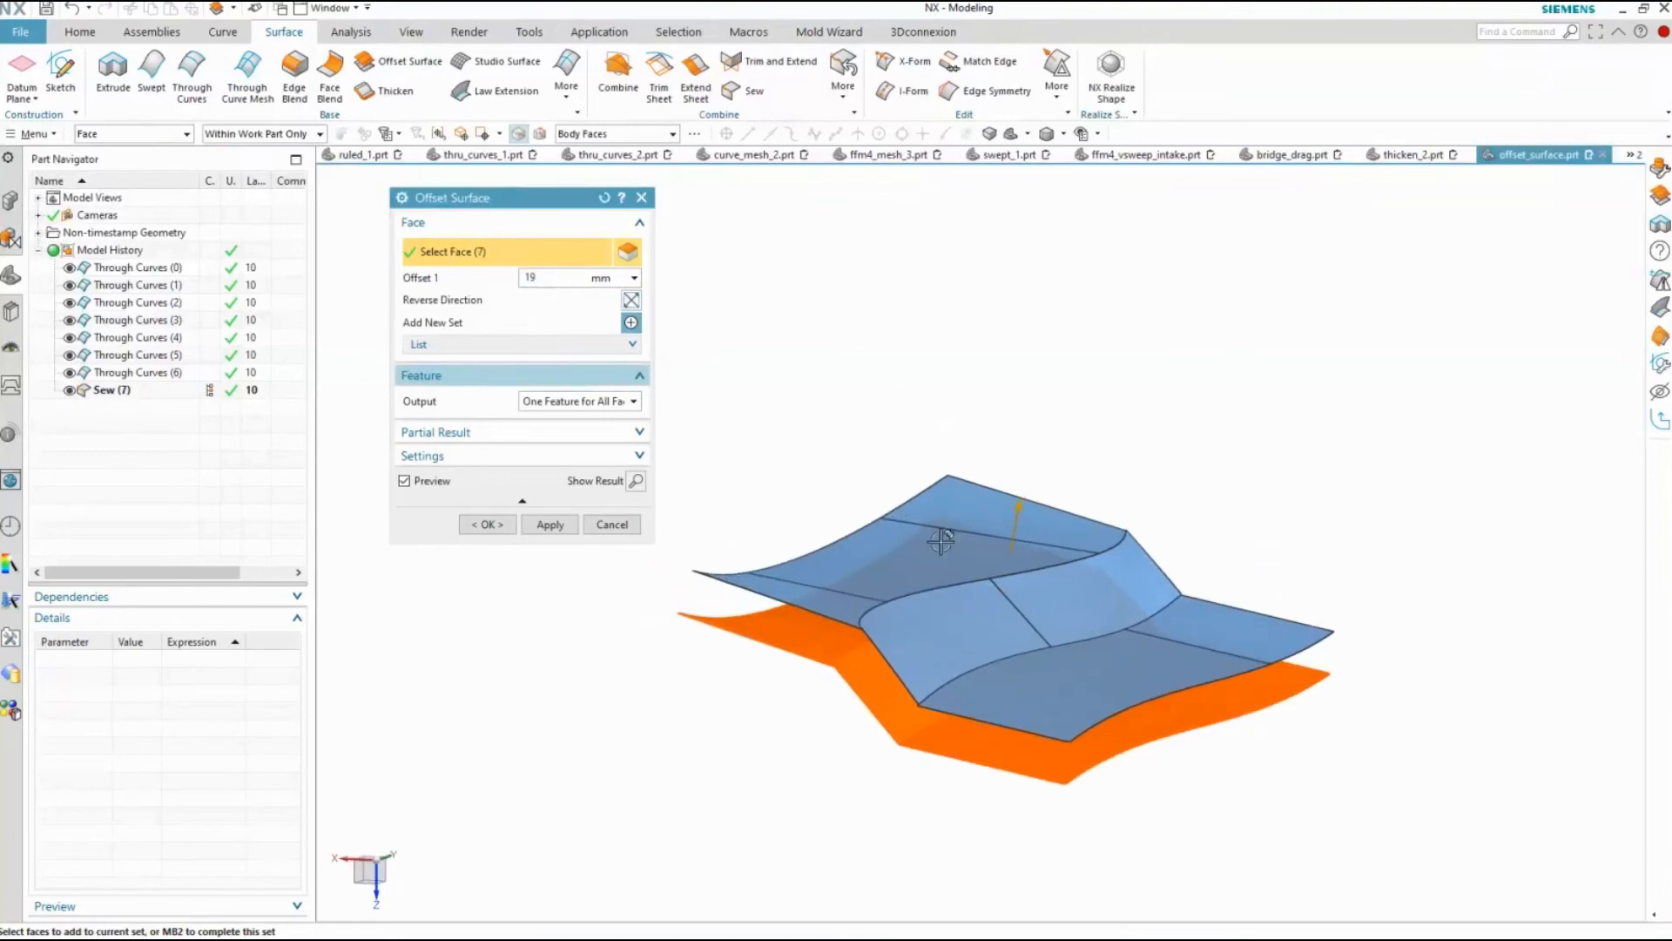
pyautogui.click(546, 404)
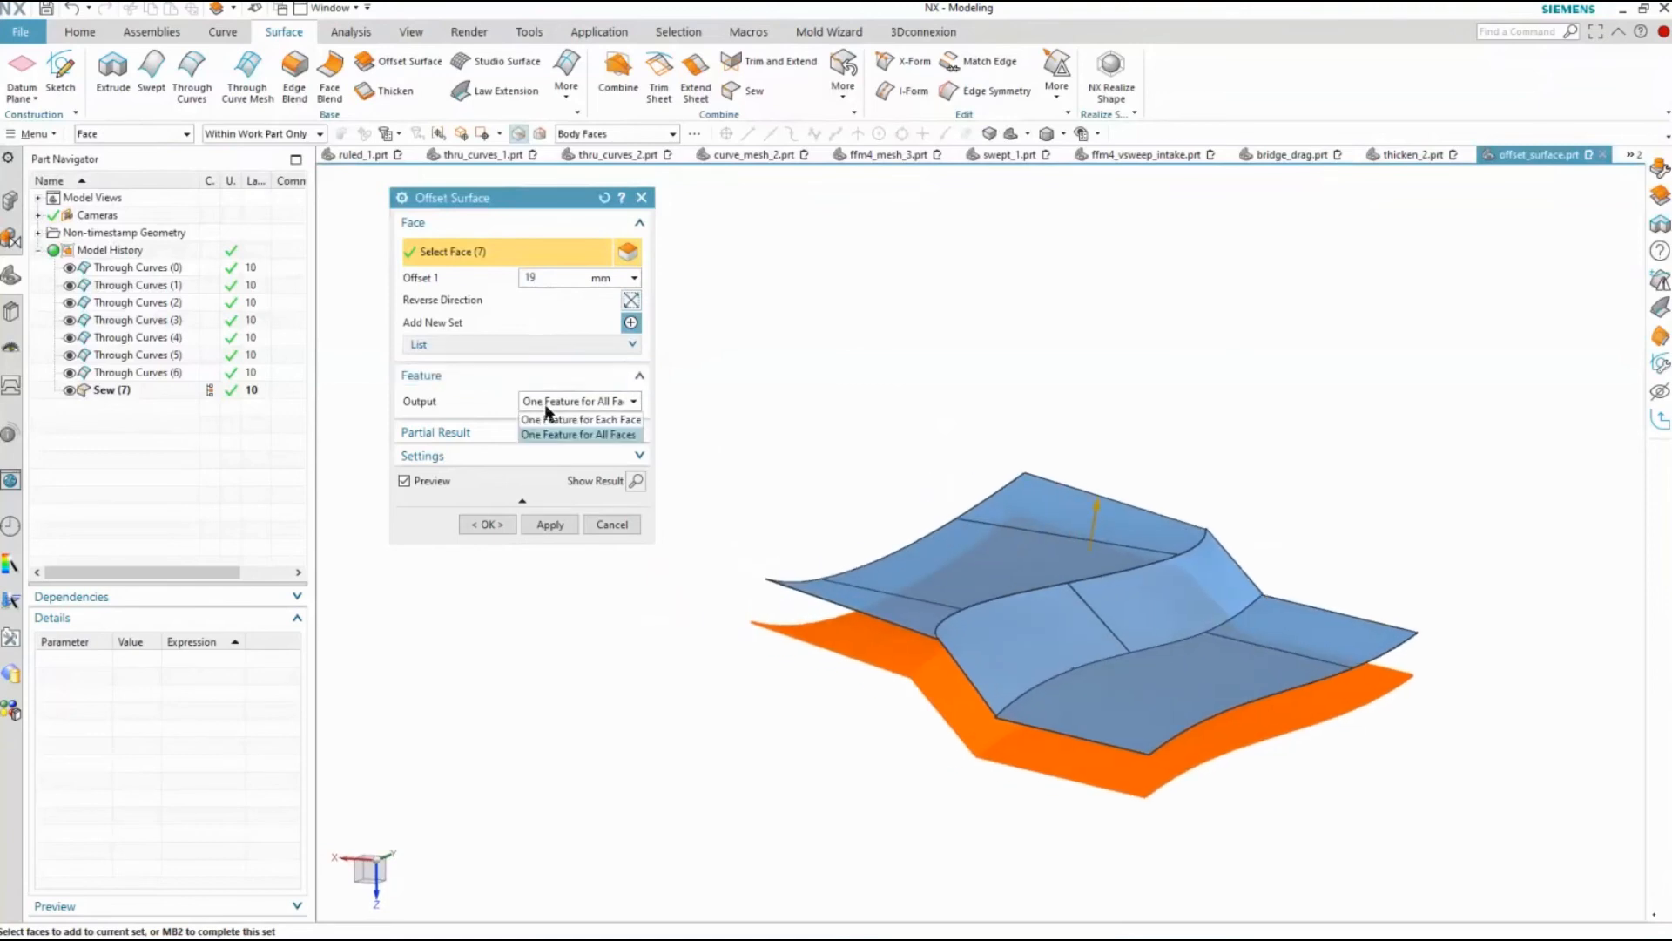
pyautogui.click(578, 435)
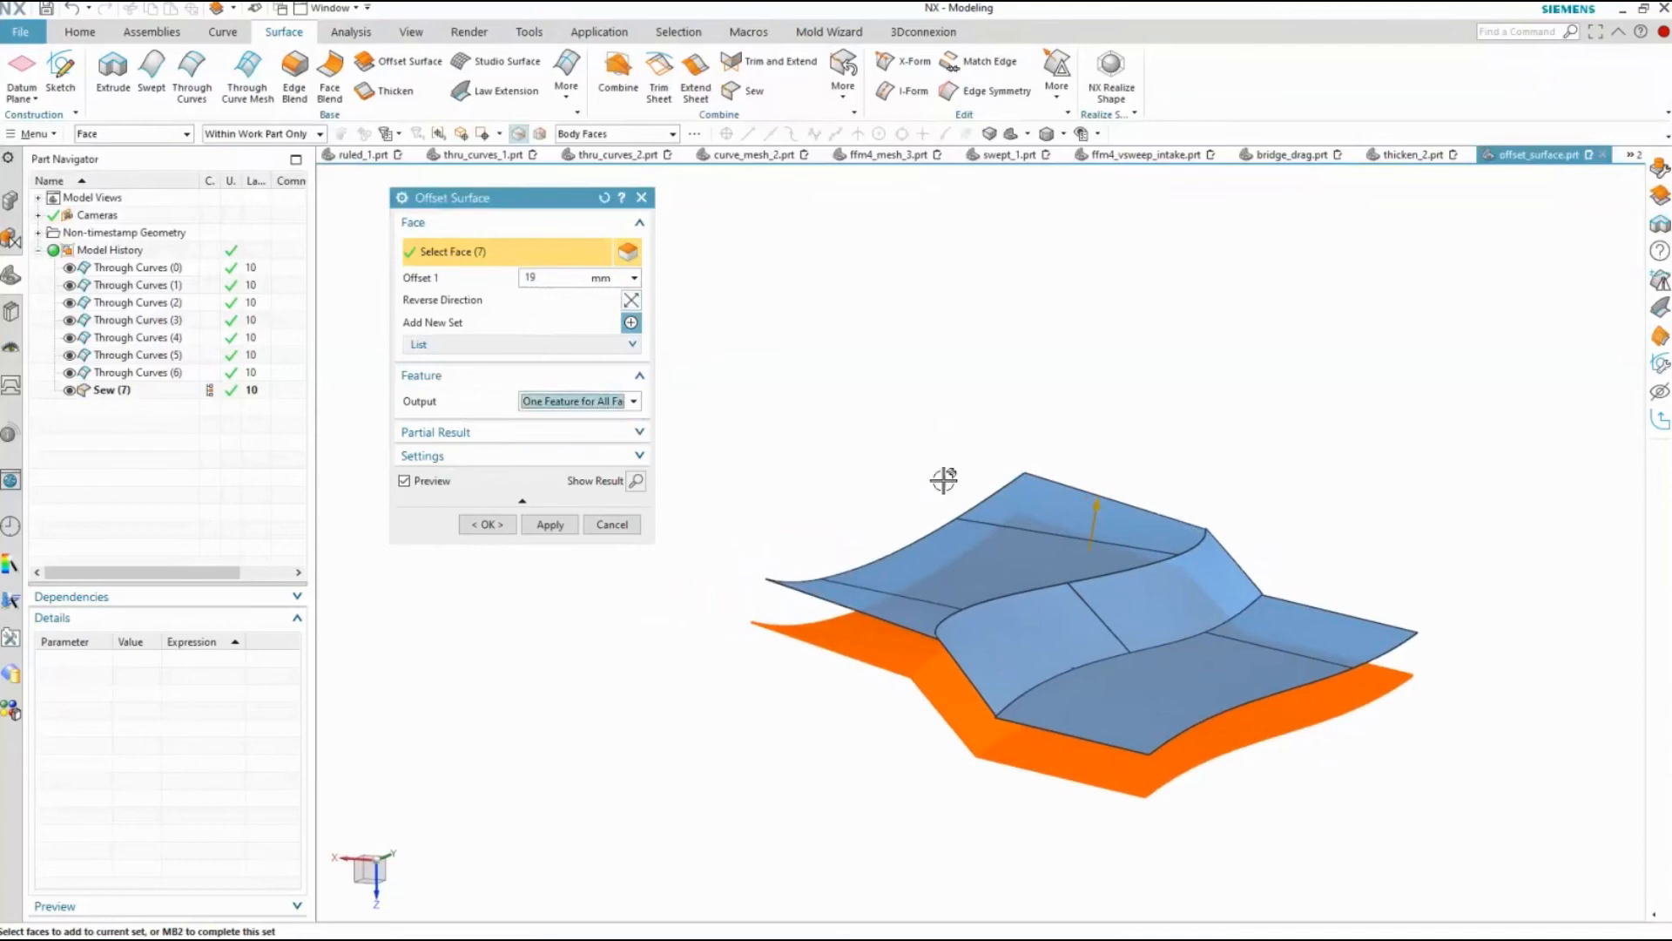
# Remove the two sloped middle faces from the first offset set and set its offset to 10 mm after trying 5 mm
pyautogui.keyDown('shift'); pyautogui.click(1162, 601); pyautogui.keyUp('shift')
pyautogui.keyDown('shift'); pyautogui.click(1022, 653); pyautogui.keyUp('shift')
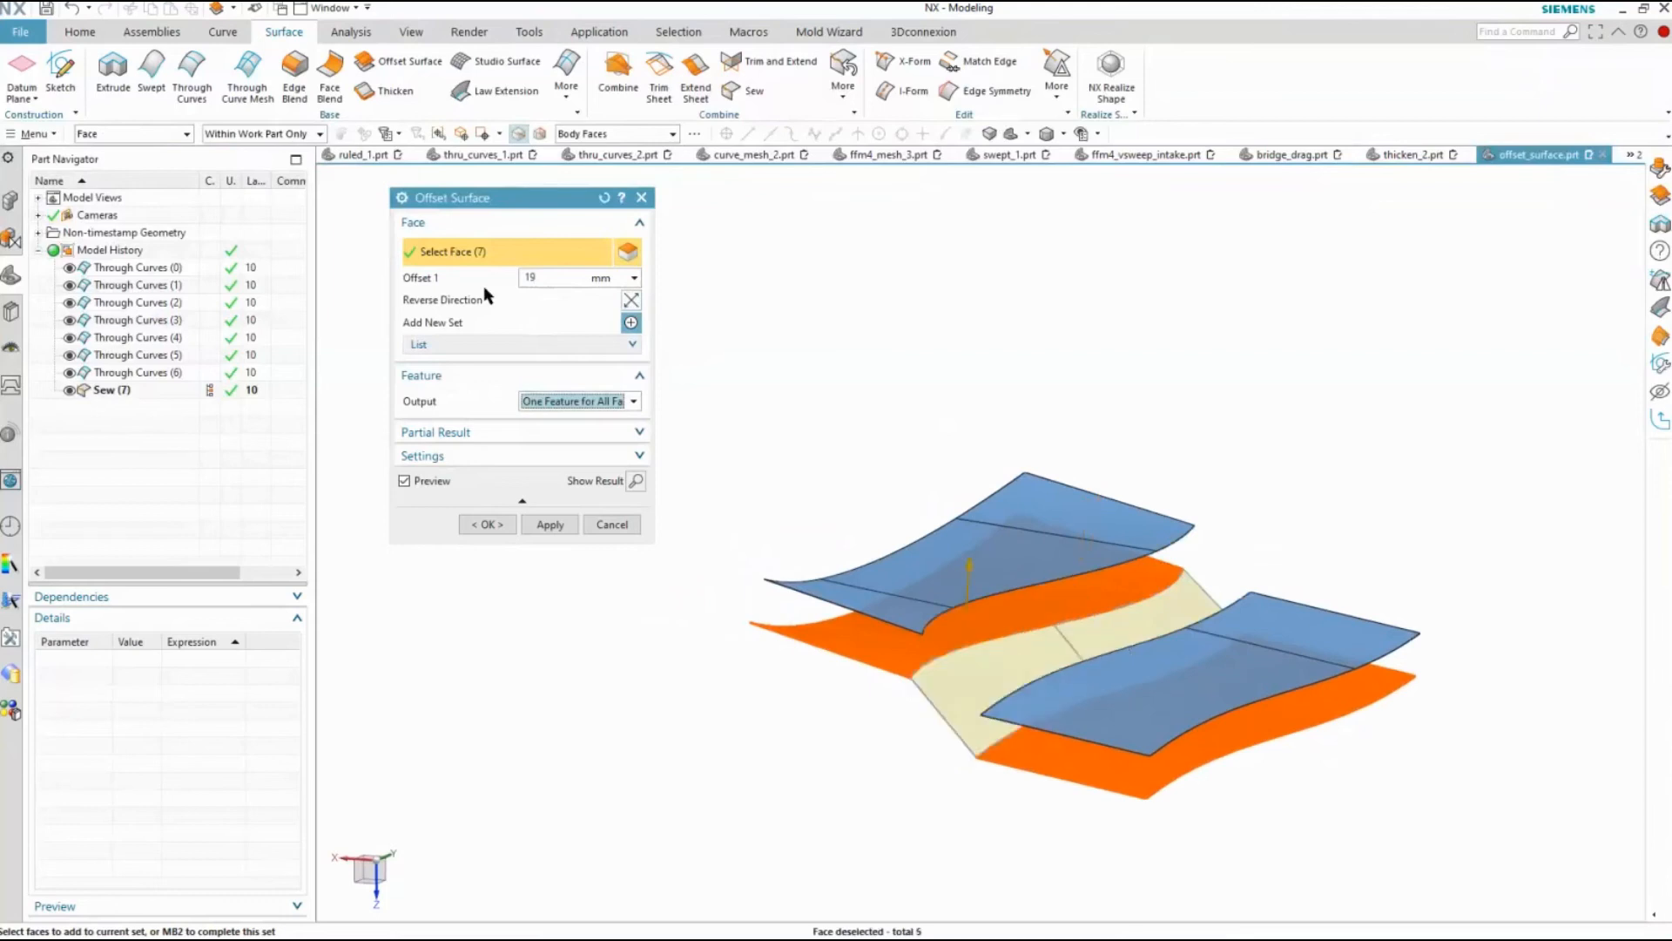
pyautogui.click(533, 277)
pyautogui.write('5')
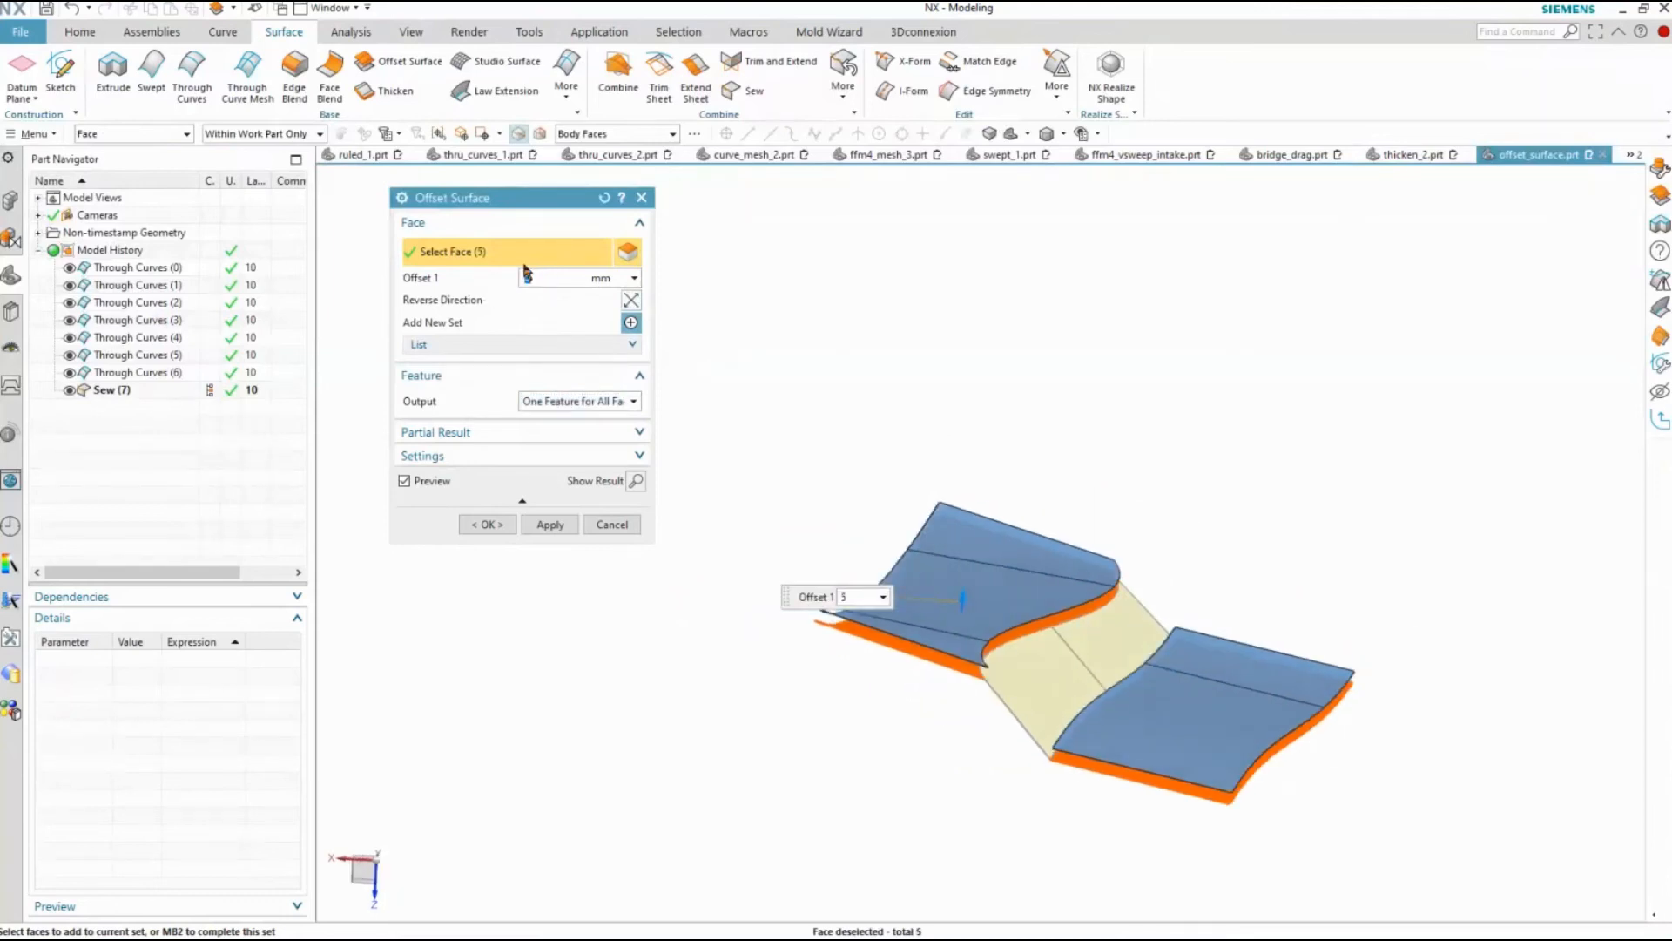
pyautogui.write('10')
pyautogui.press('Return')
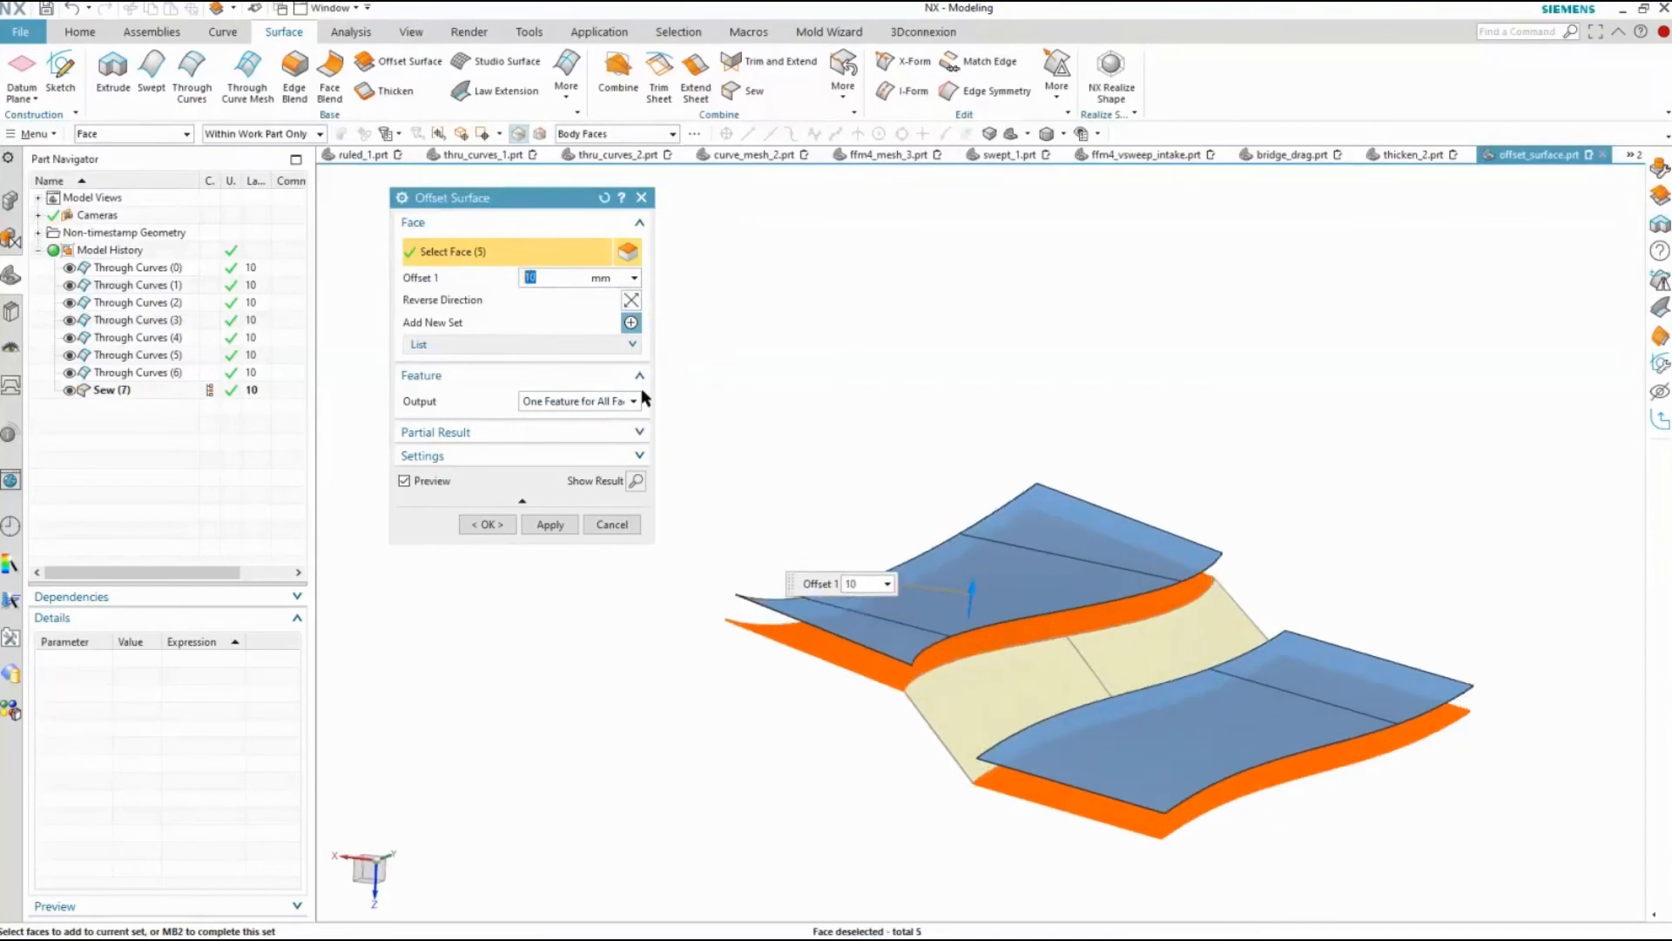
# Add the two sloped middle faces as a second offset set, try 15 and 20 mm, set about 28 mm and create the offset surface
pyautogui.click(631, 322)
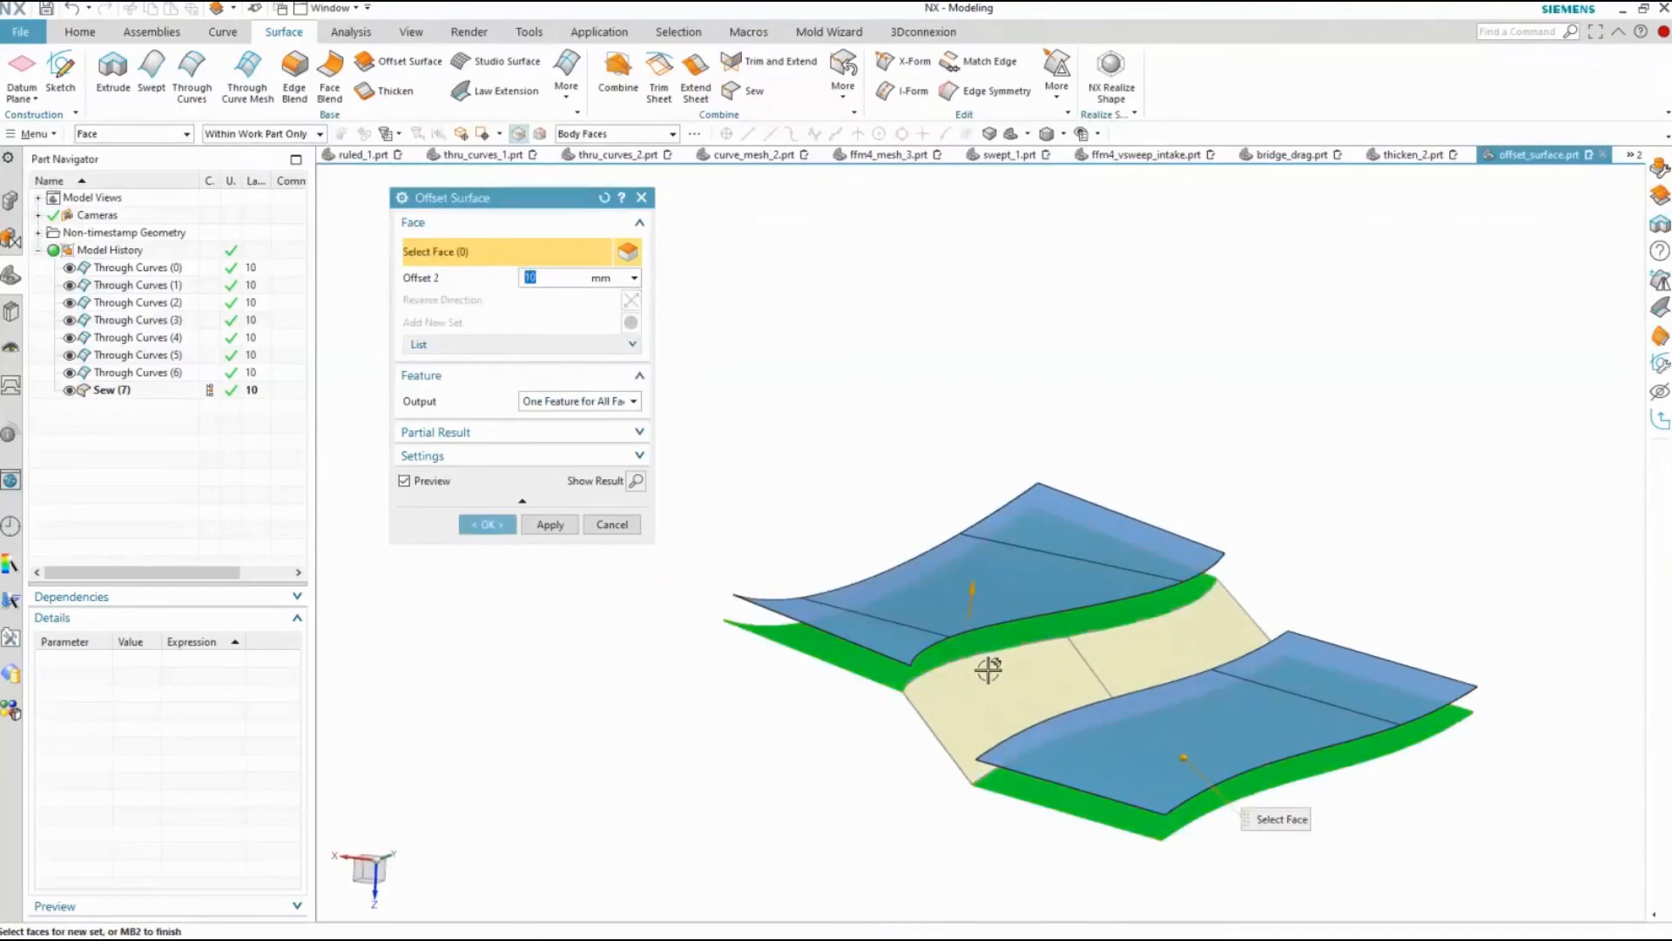
pyautogui.click(993, 677)
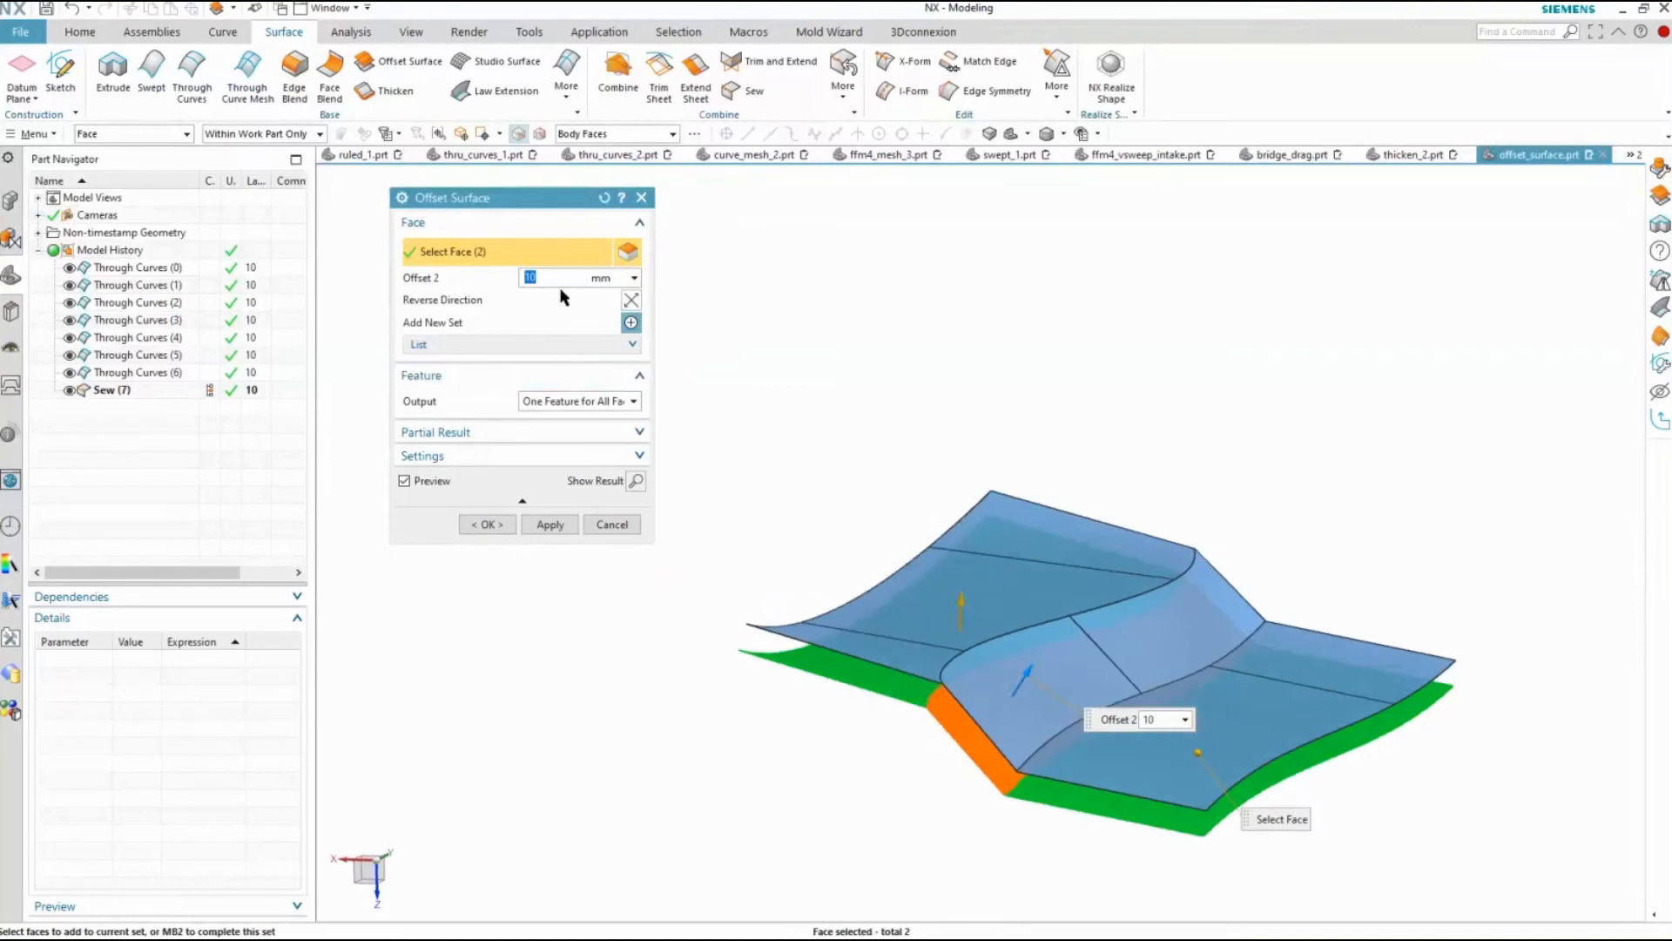
pyautogui.write('15')
pyautogui.press('Return')
pyautogui.write('20')
pyautogui.press('Return')
pyautogui.moveTo(1048, 659)
pyautogui.mouseDown()
pyautogui.moveTo(1071, 630)
pyautogui.moveTo(1048, 649)
pyautogui.moveTo(1078, 644)
pyautogui.mouseUp()
pyautogui.moveTo(885, 540); pyautogui.dragTo(1057, 796, button='middle')
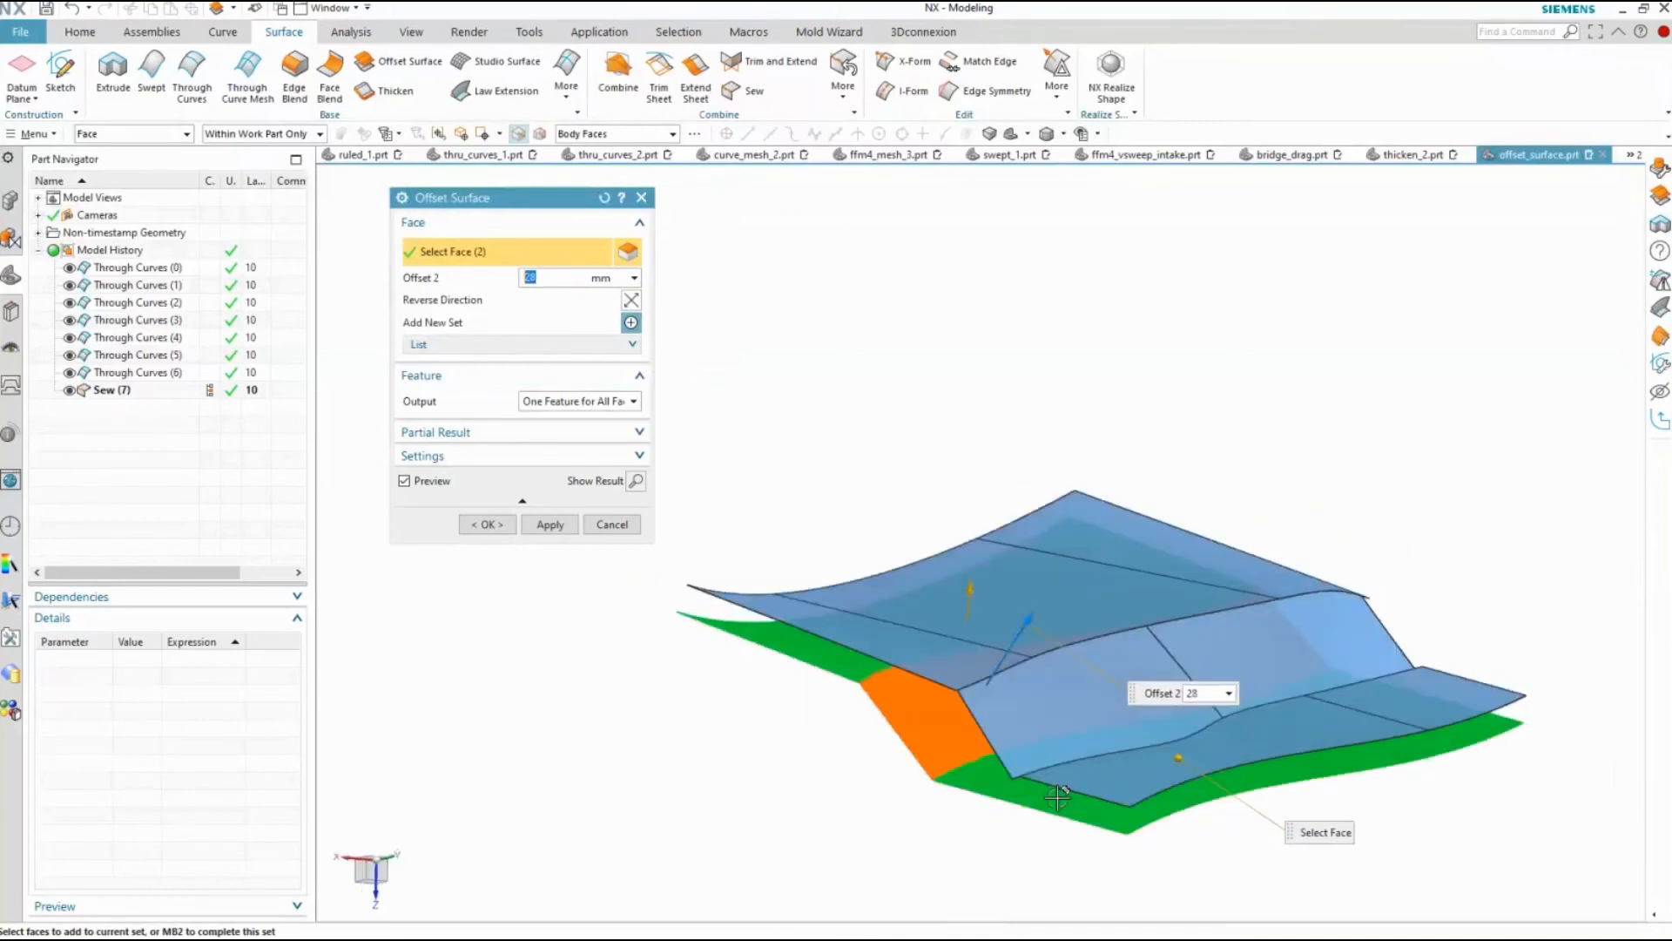
pyautogui.click(487, 526)
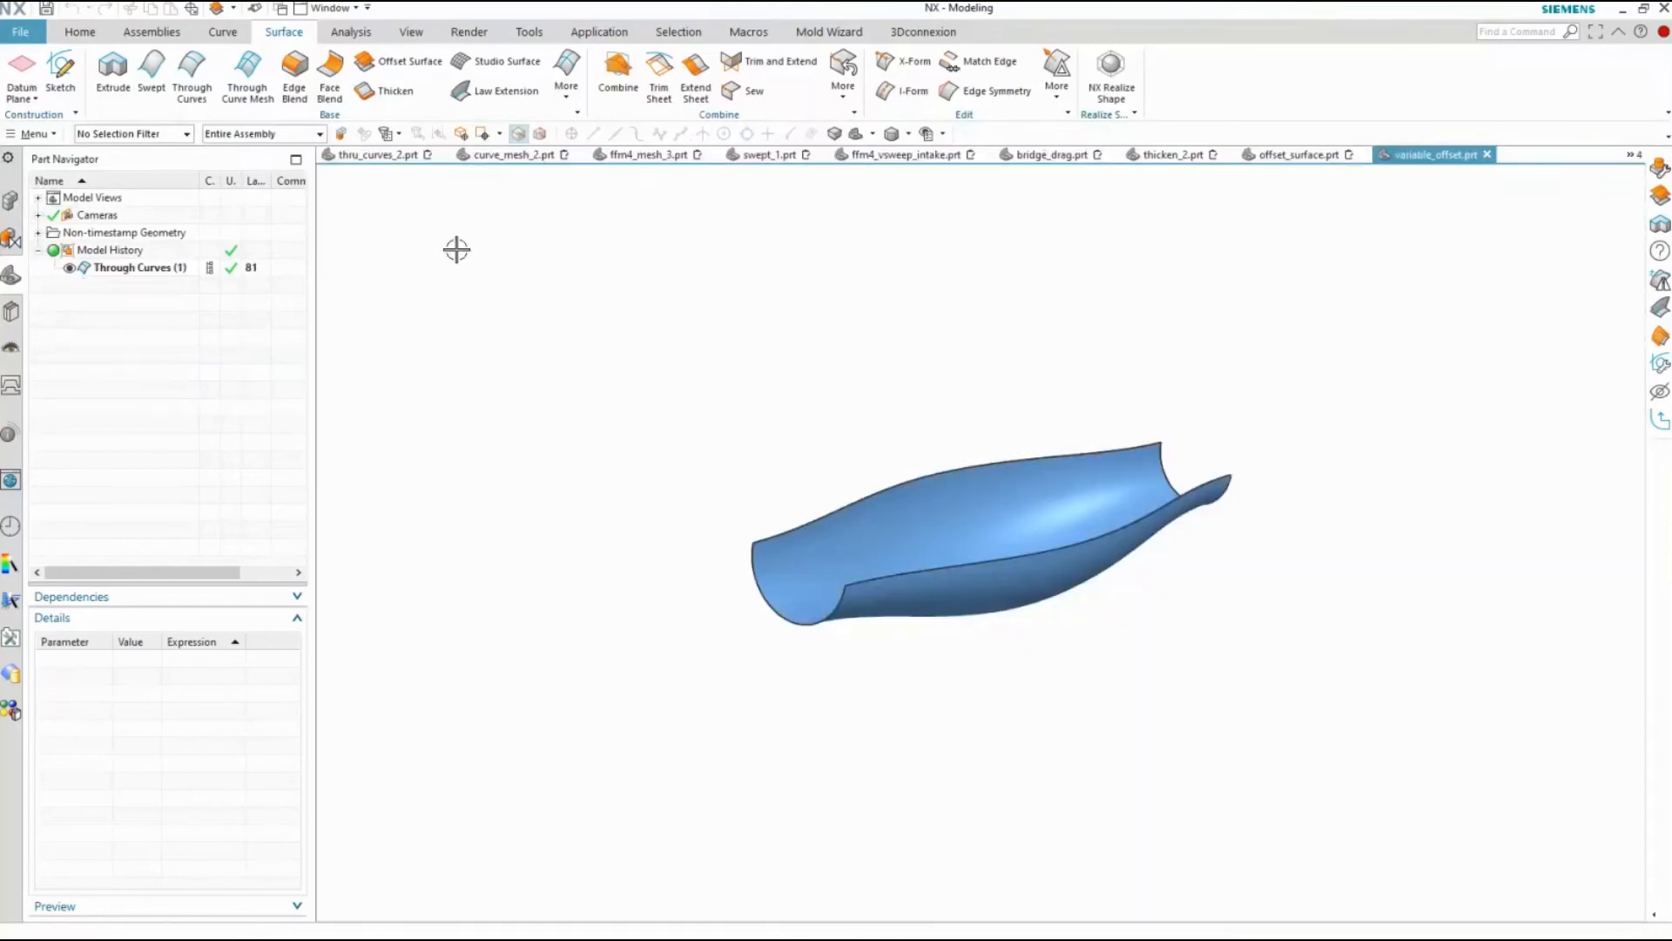
# Start a Variable Offset on the trough-shaped face, move point C along the long edge, and set offset C to 15 mm and B to 20 mm
pyautogui.click(570, 87)
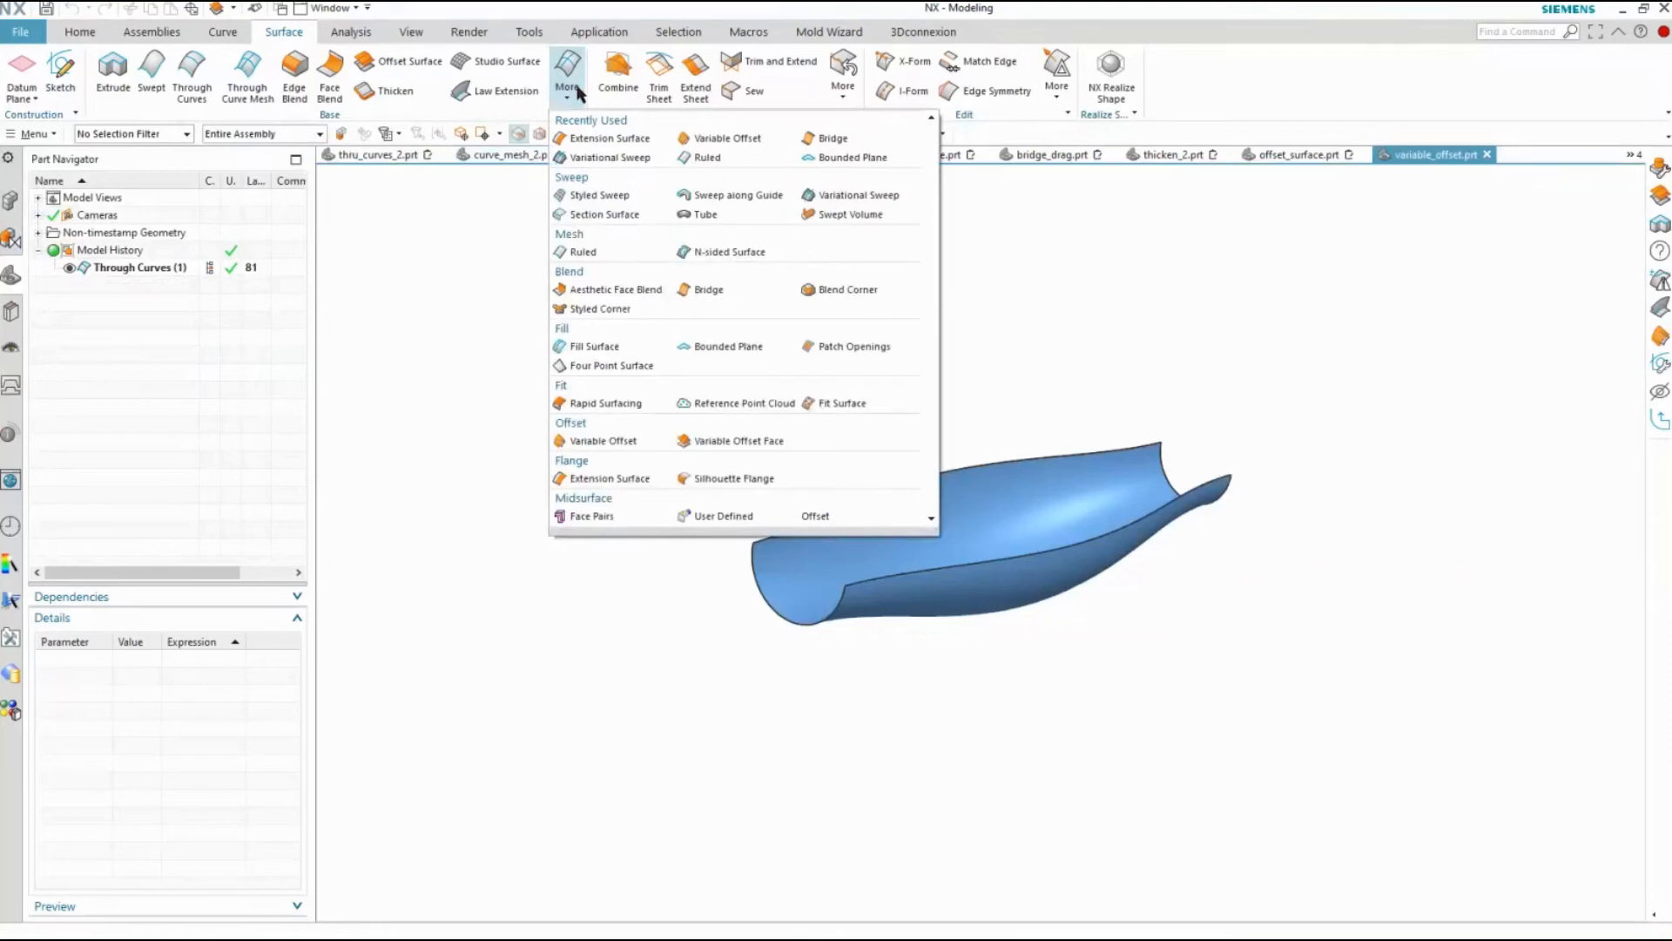
pyautogui.click(610, 440)
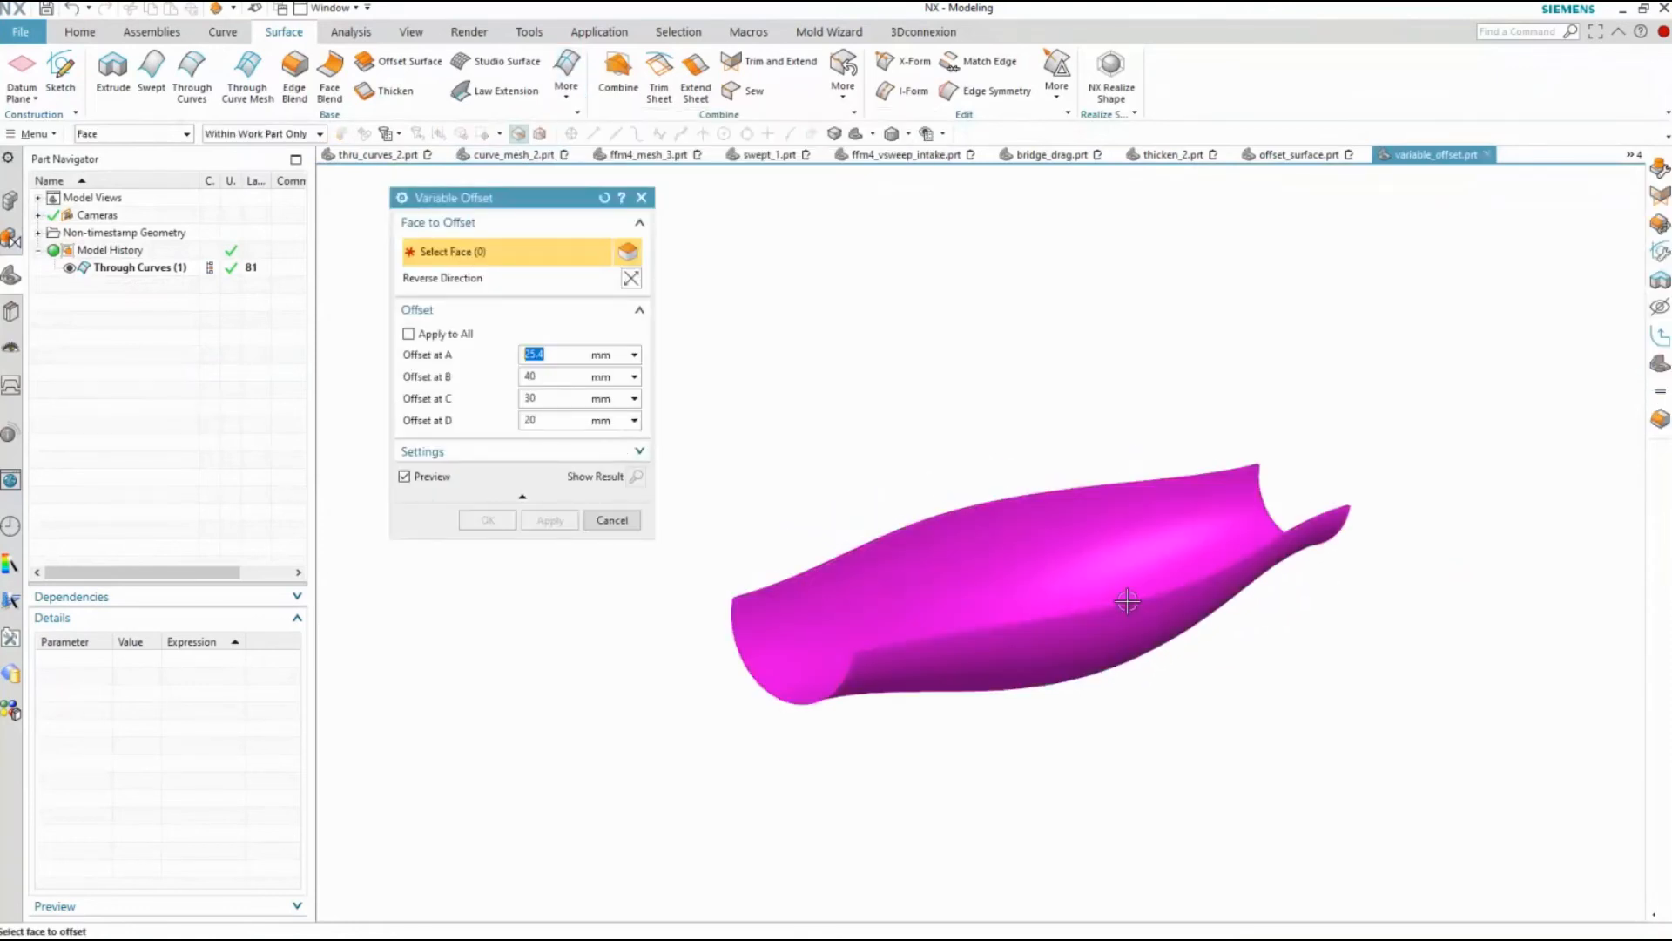
pyautogui.scroll(3, 1068, 557)
pyautogui.click(1069, 557)
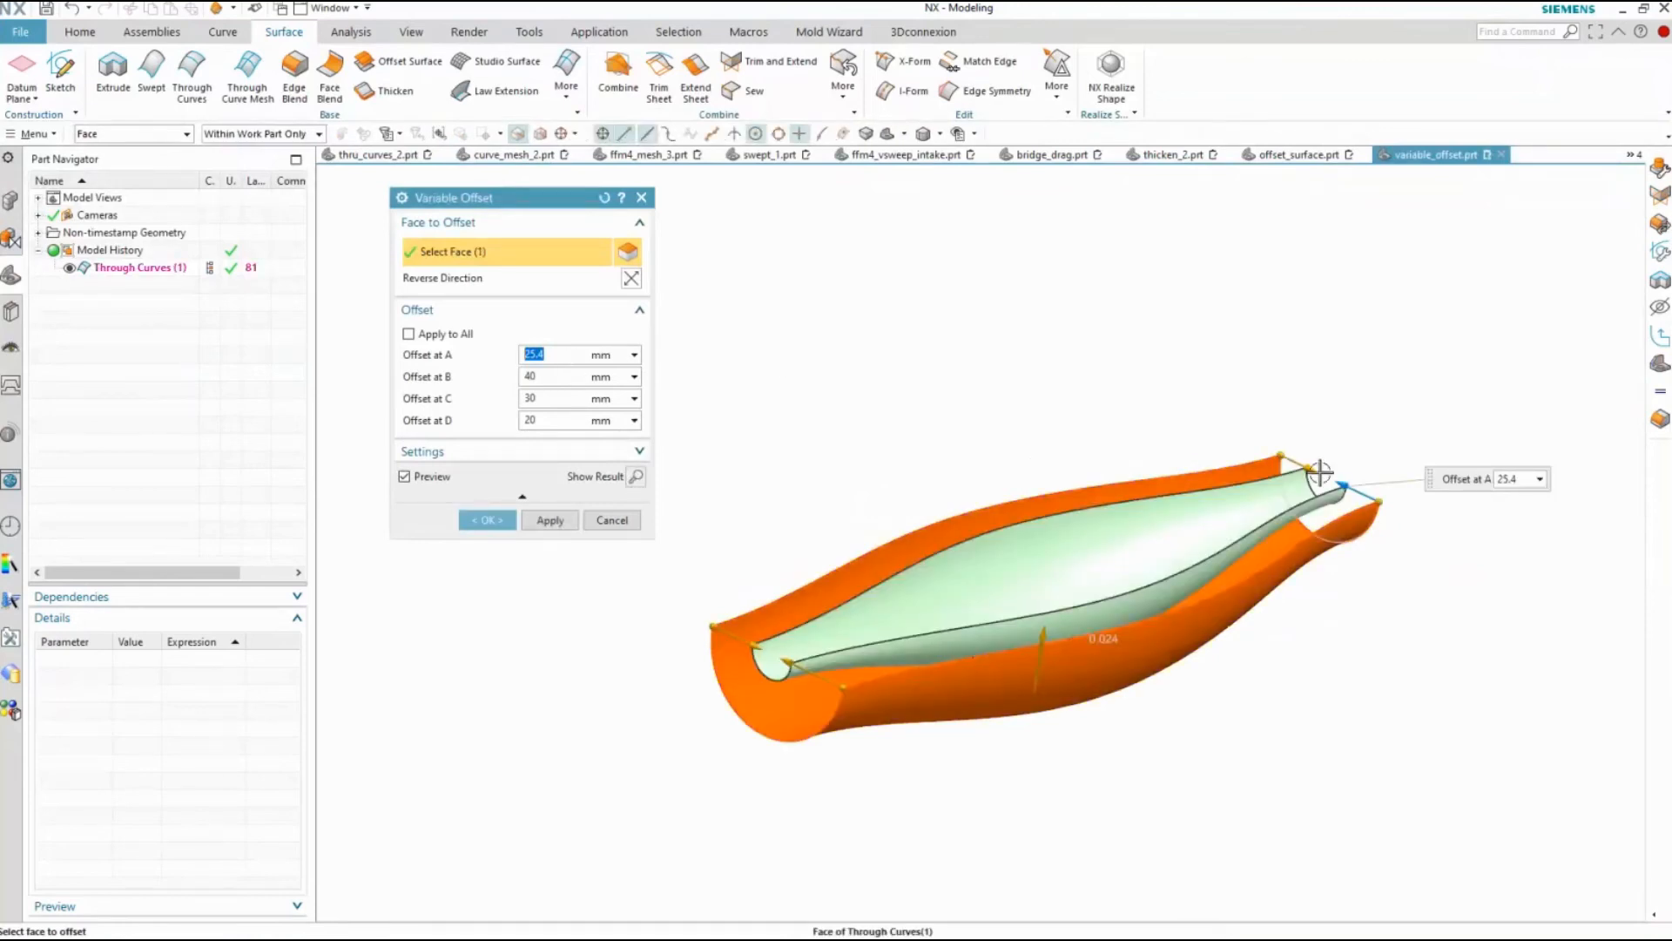
pyautogui.moveTo(789, 663); pyautogui.dragTo(832, 592)
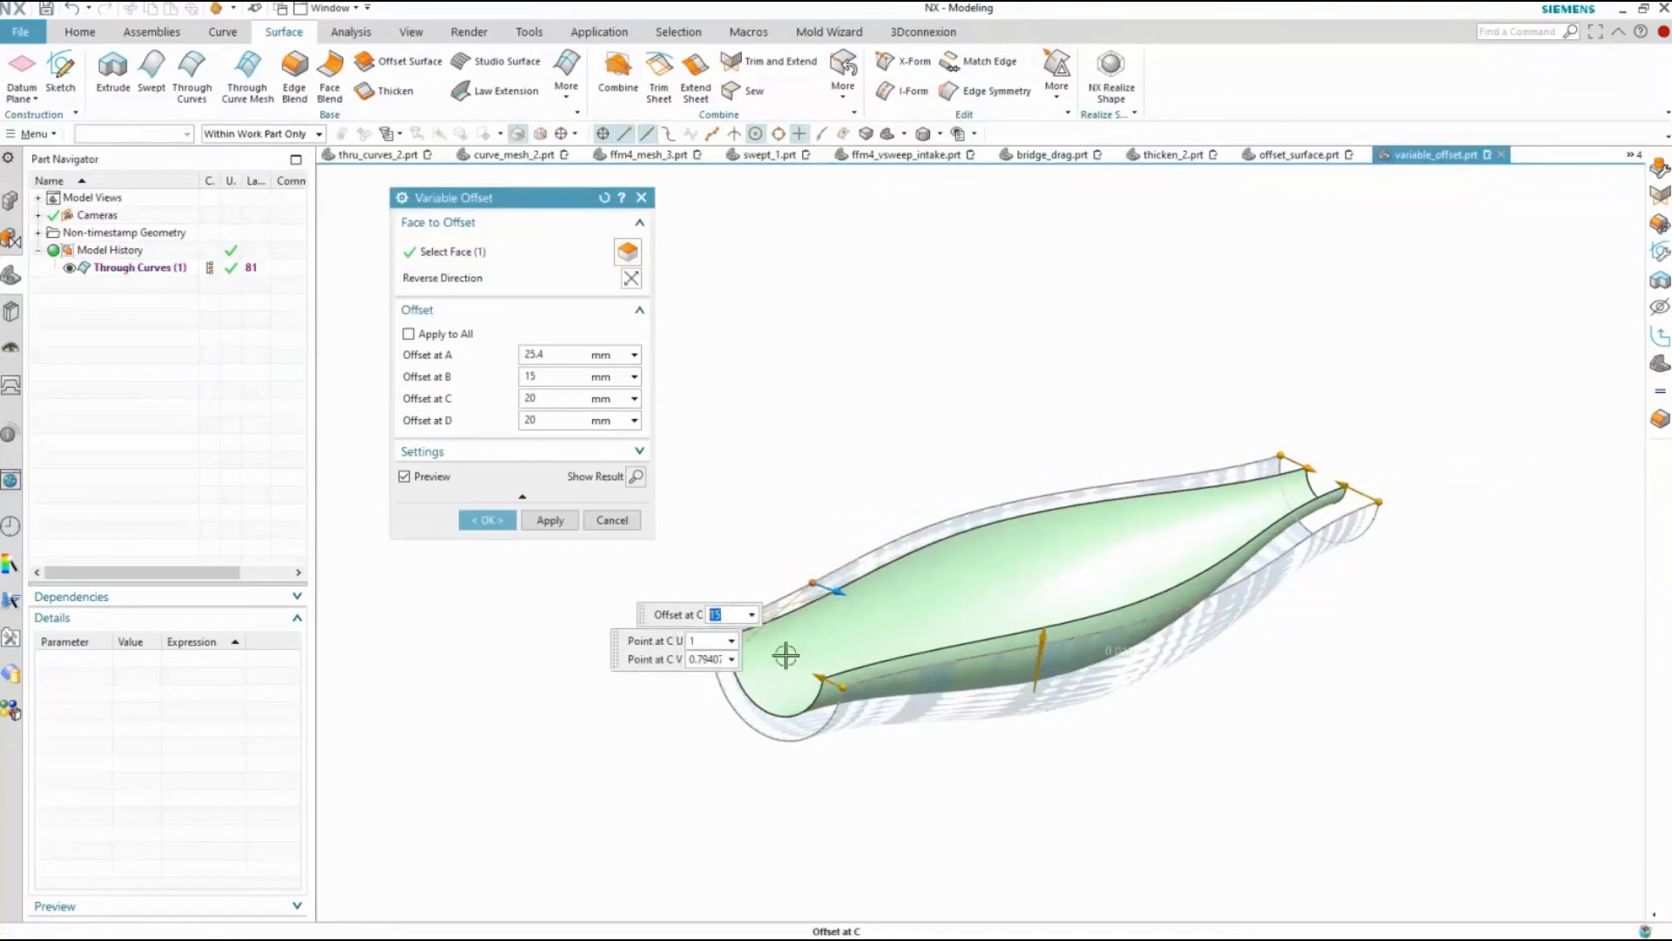
pyautogui.click(838, 678)
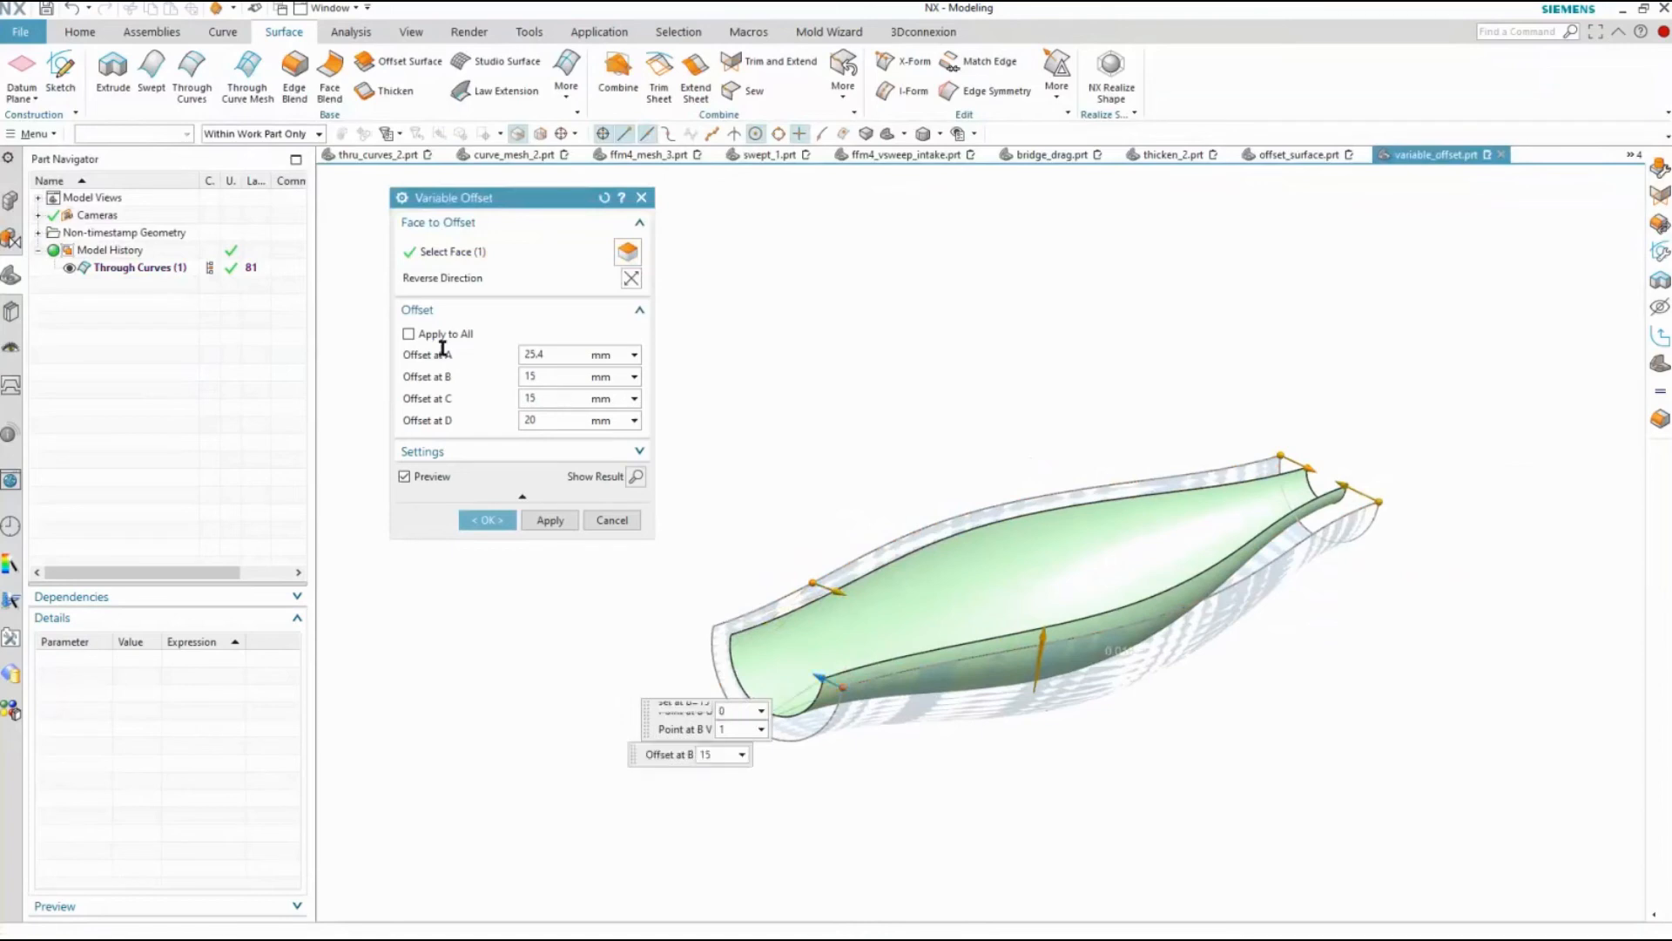
pyautogui.write('20')
pyautogui.press('Return')
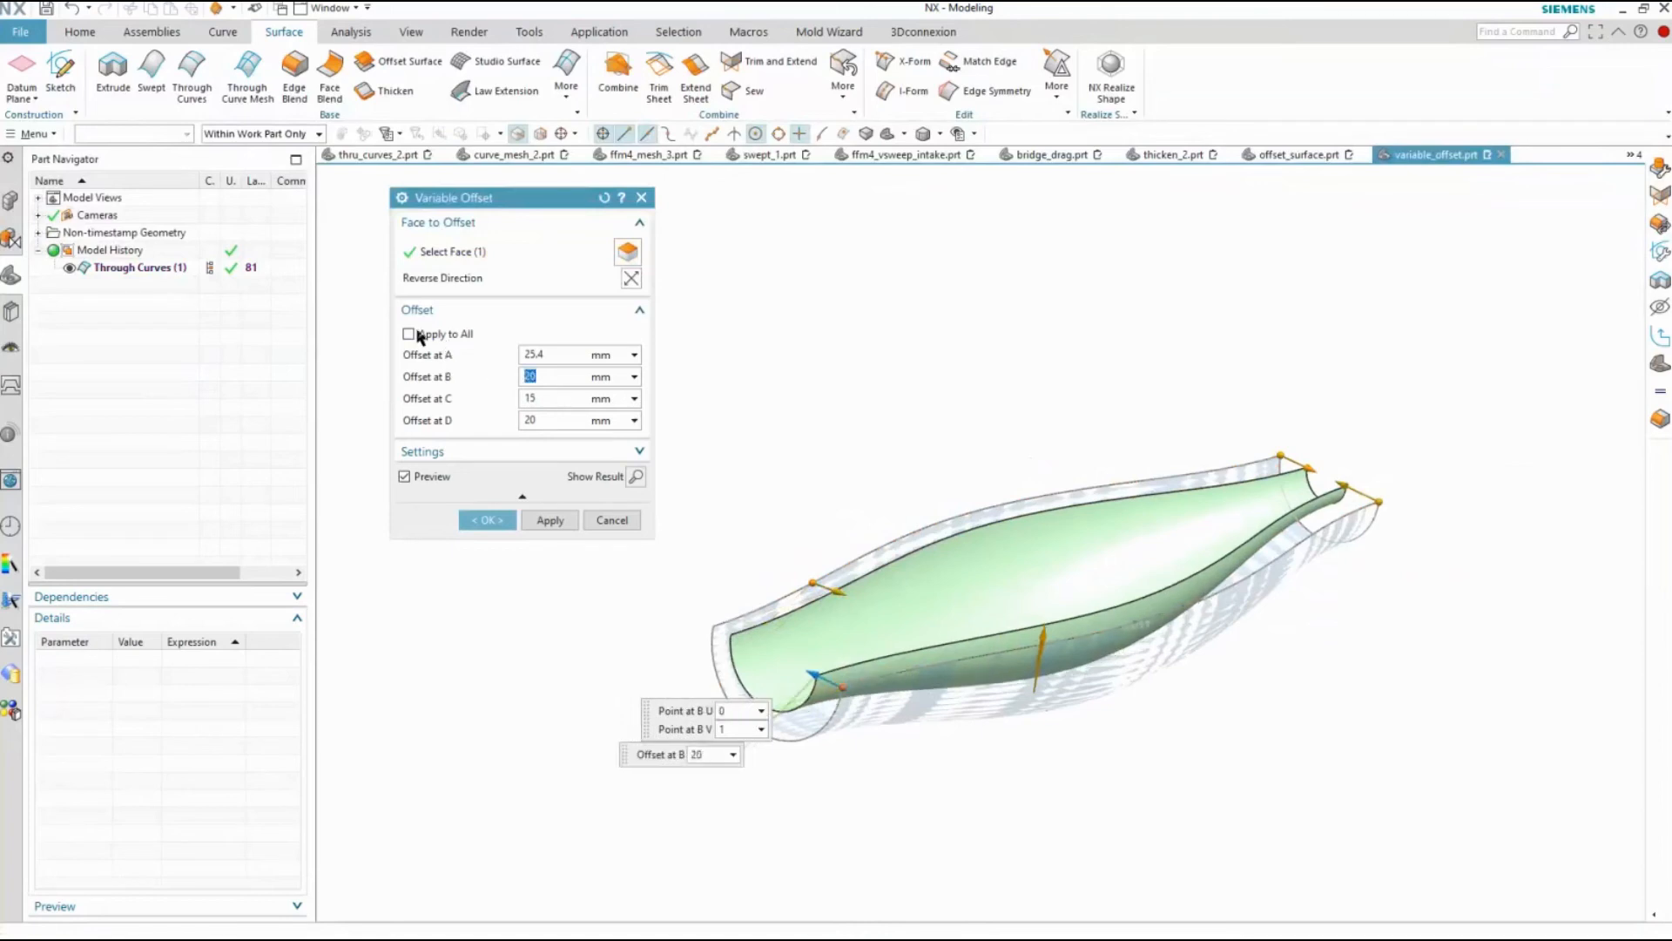
# Apply one offset value to all four points, set it to 30 mm and create the Variable Offset
pyautogui.click(408, 334)
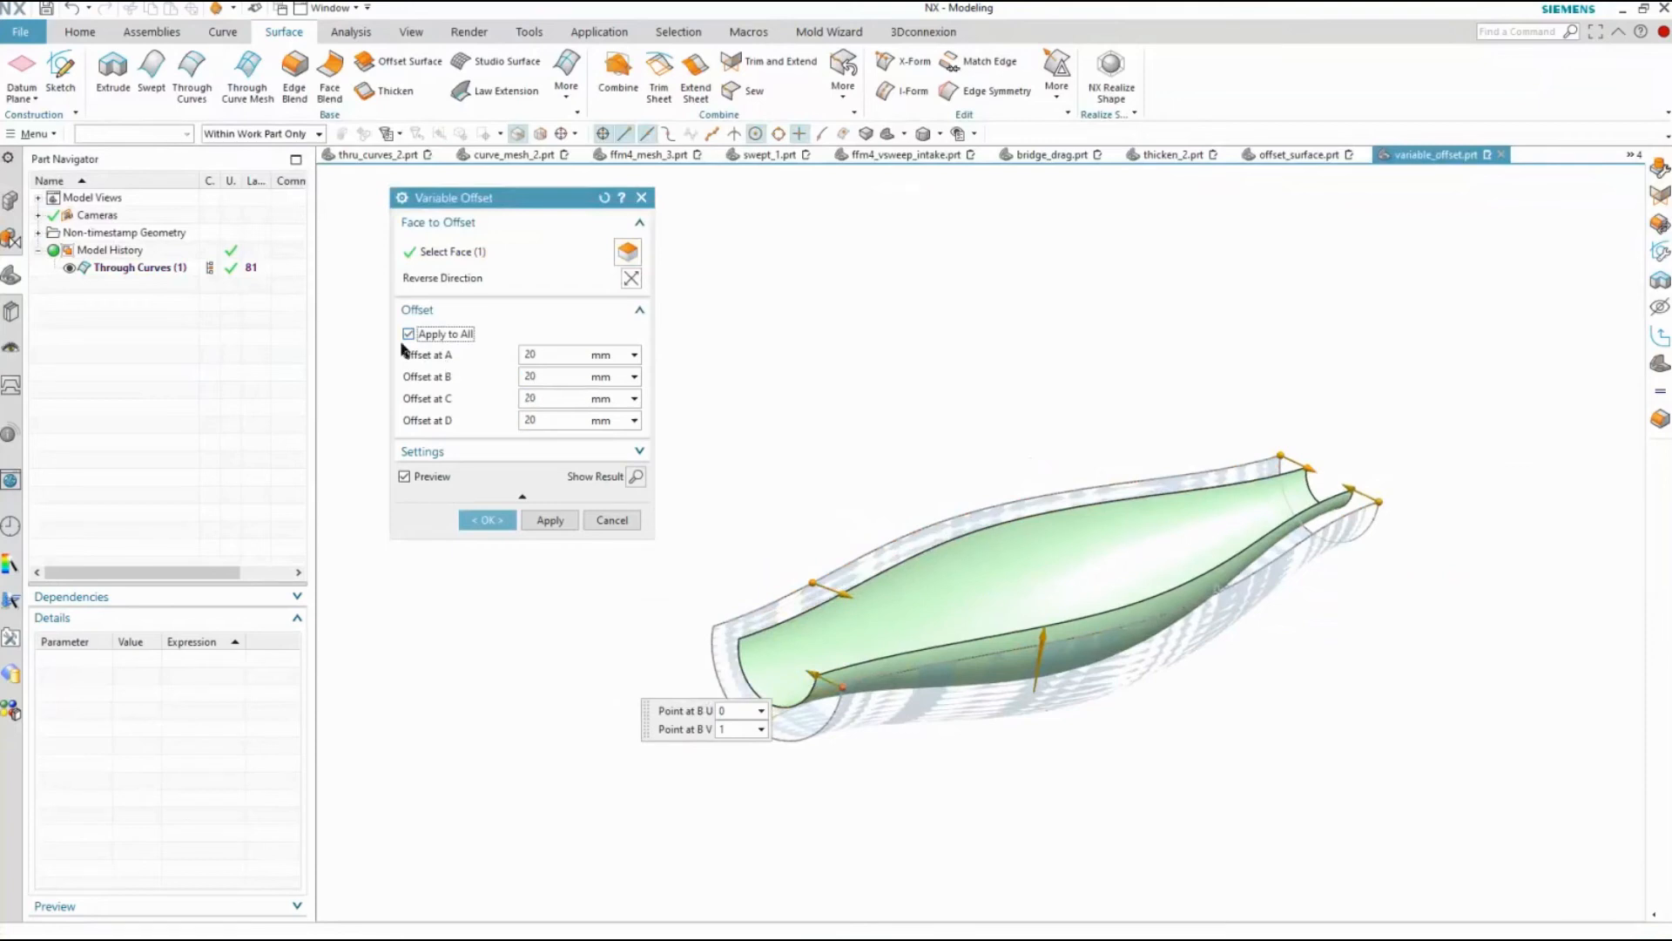
pyautogui.click(532, 355)
pyautogui.write('30')
pyautogui.press('Return')
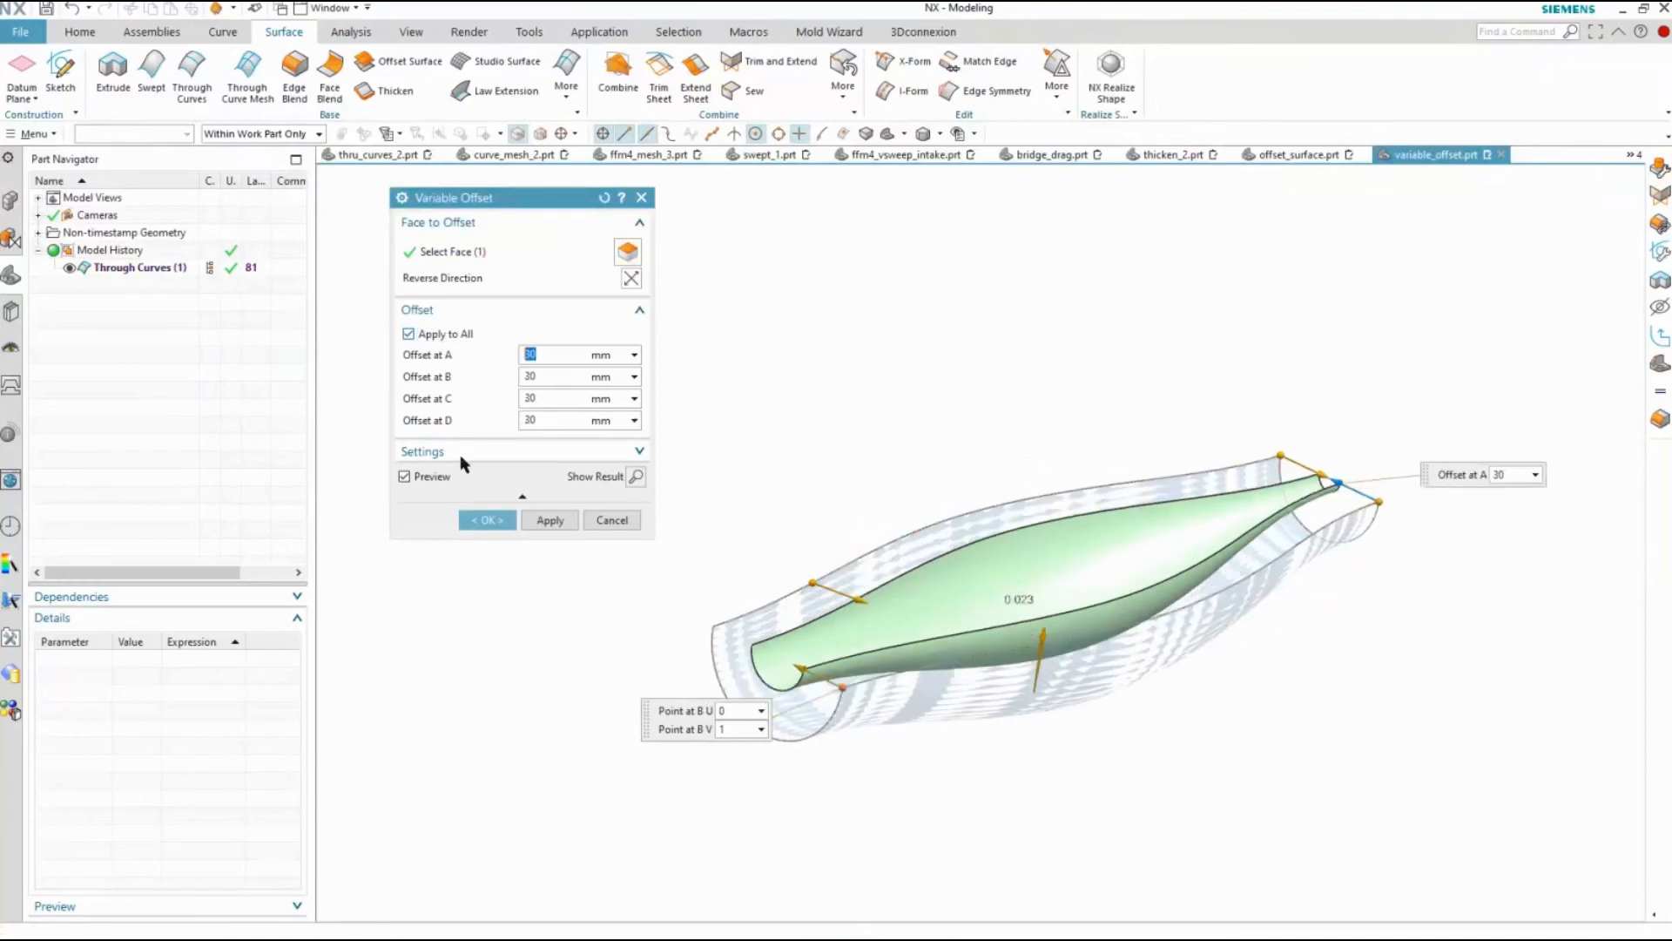
pyautogui.click(484, 520)
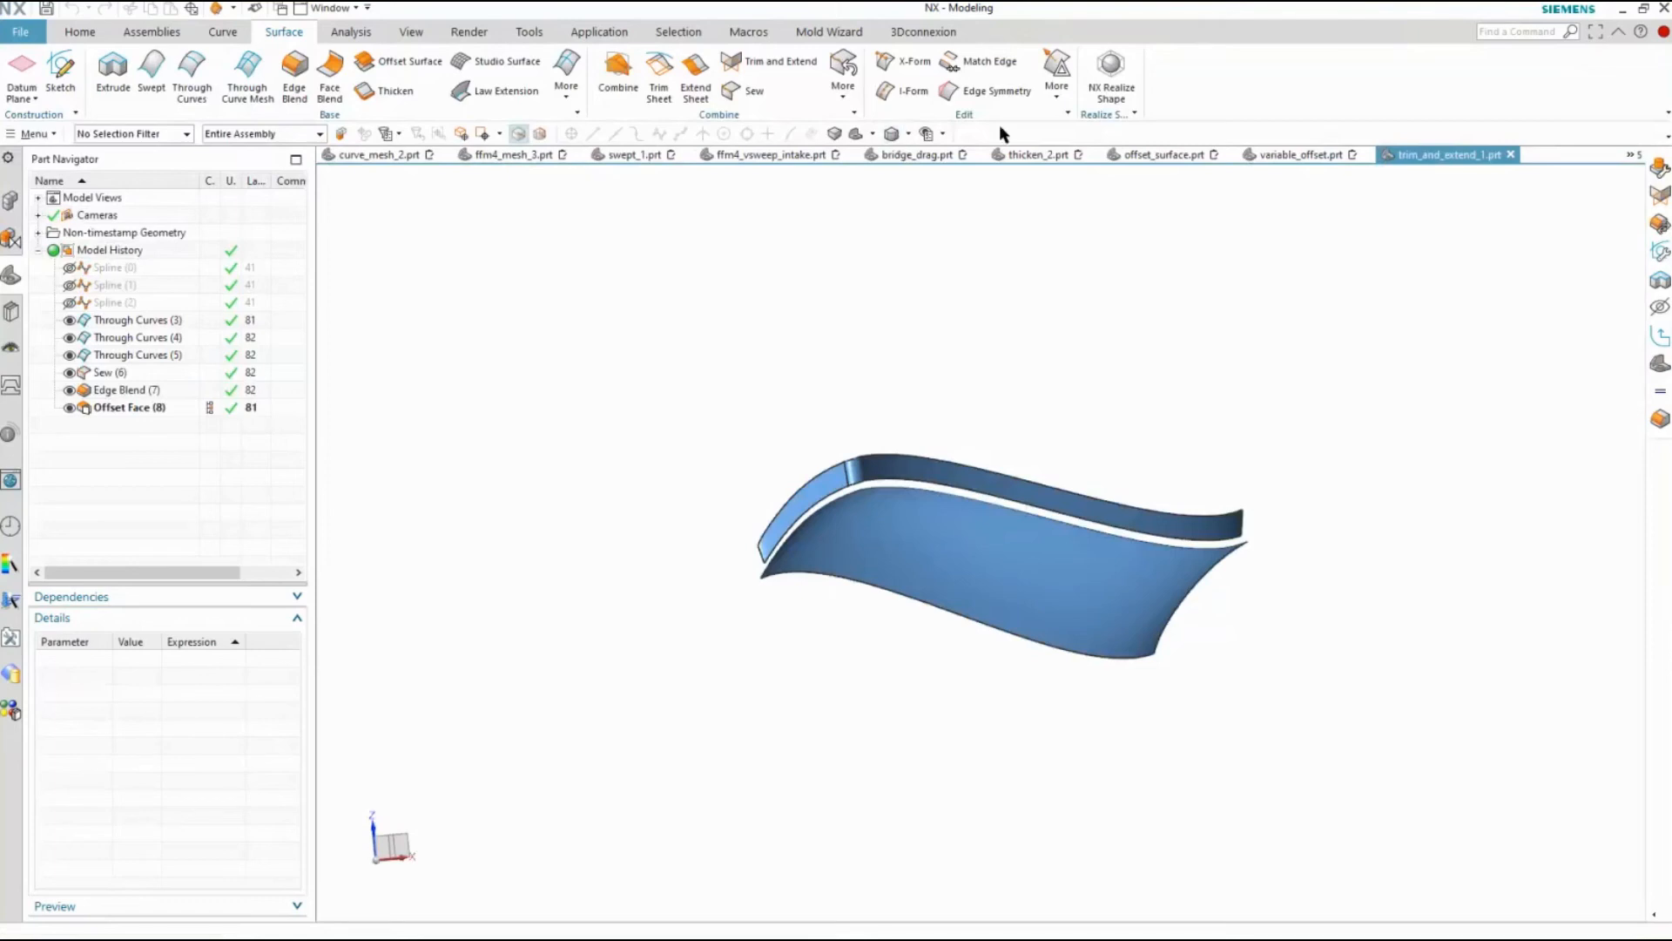
# Extend the narrow wall strip's lower tangent edges to the large curved sheet using Trim and Extend with the Until Selected option
pyautogui.moveTo(549, 224); pyautogui.dragTo(677, 262, button='middle')
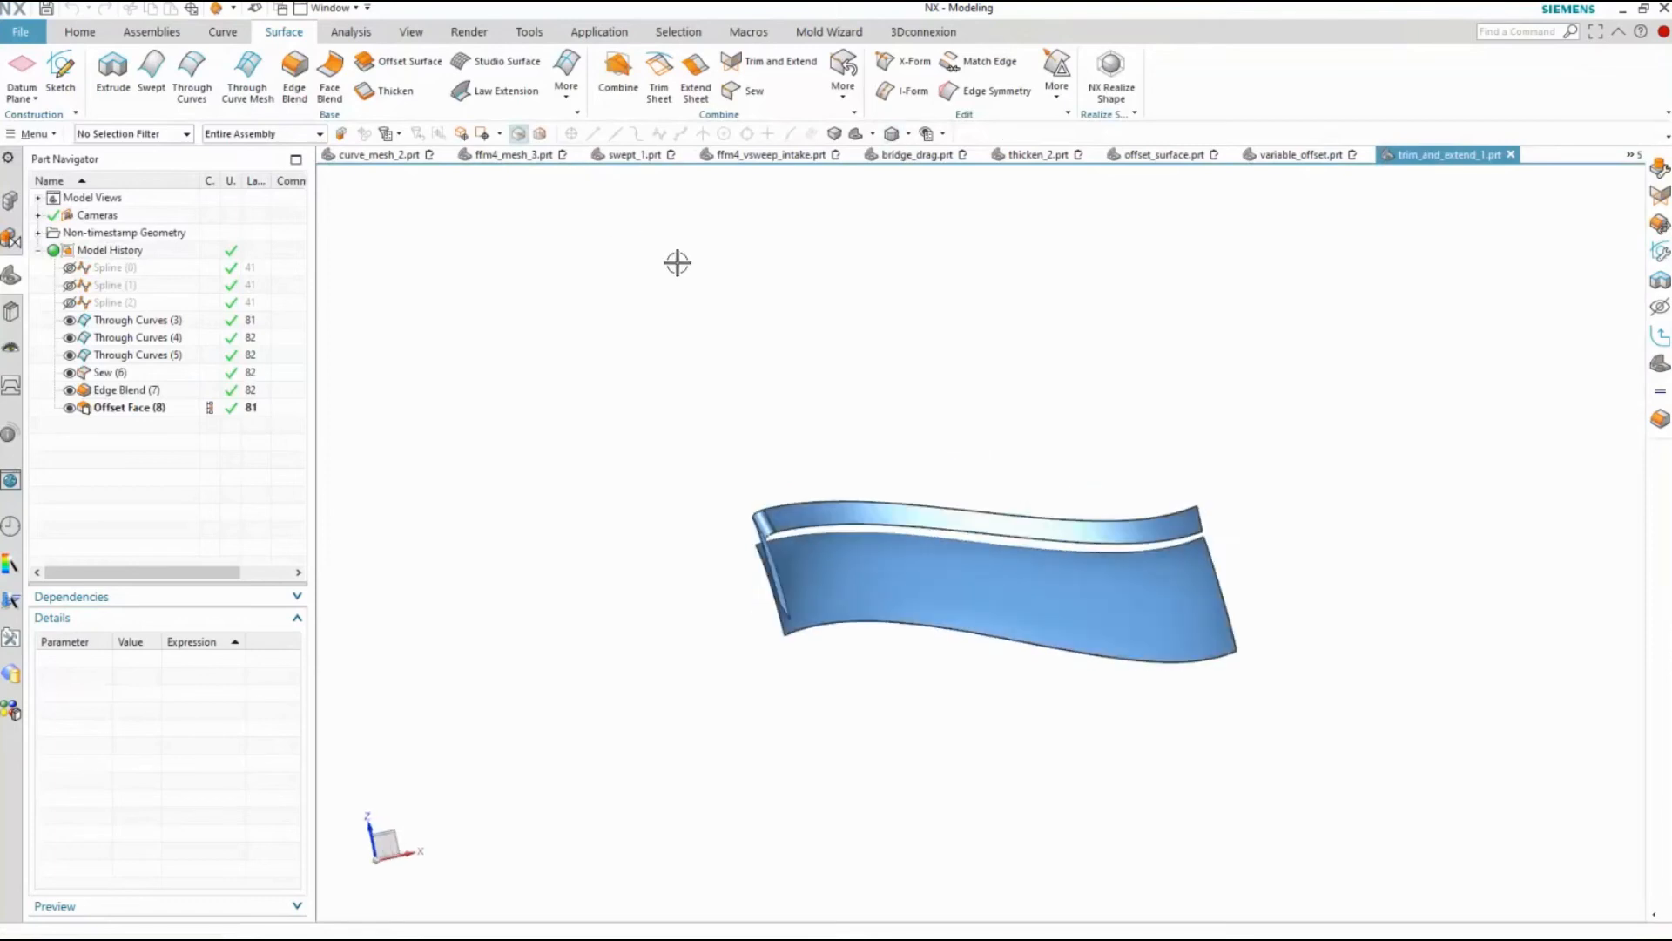
pyautogui.click(747, 70)
pyautogui.click(551, 231)
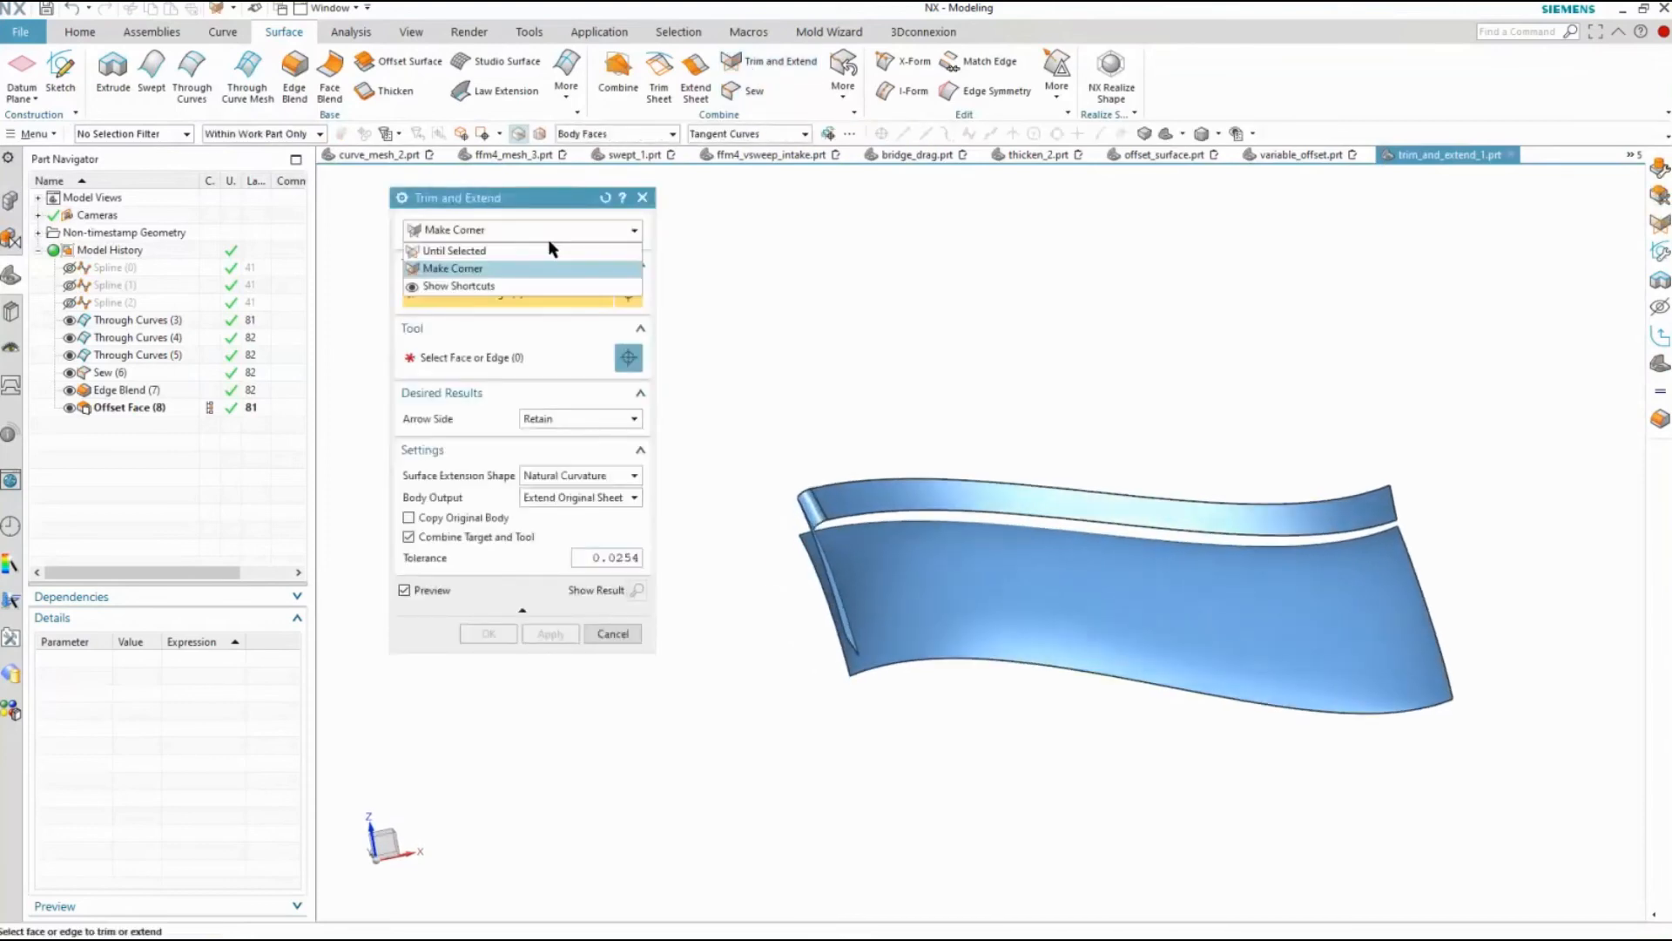
pyautogui.click(528, 252)
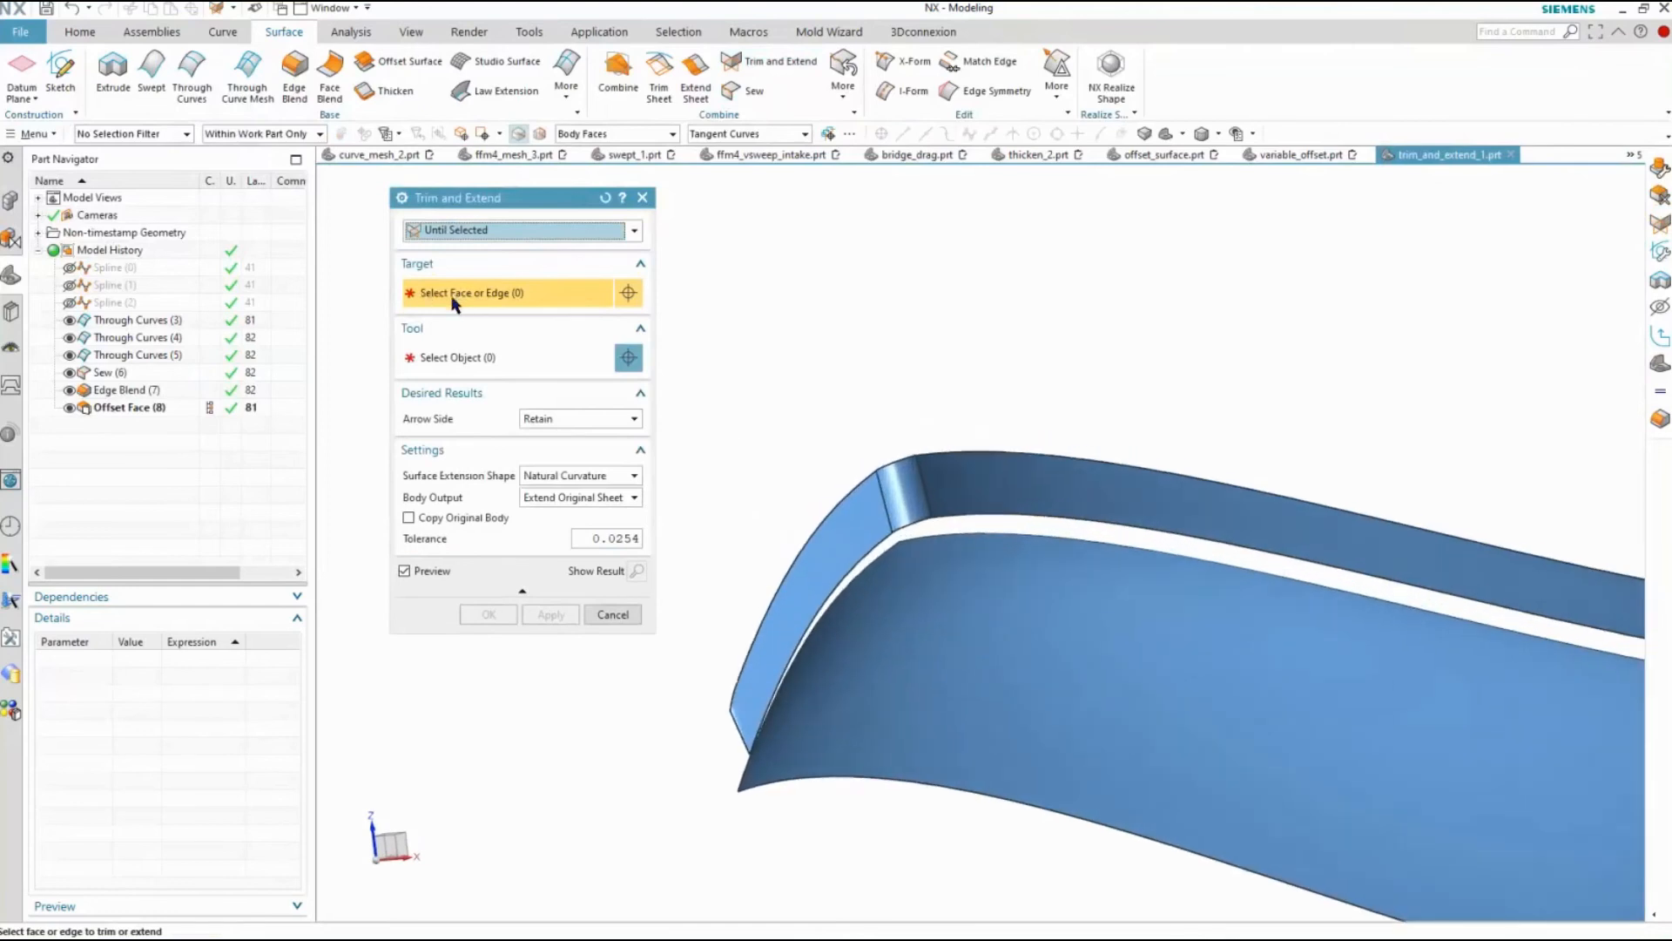
pyautogui.click(869, 550)
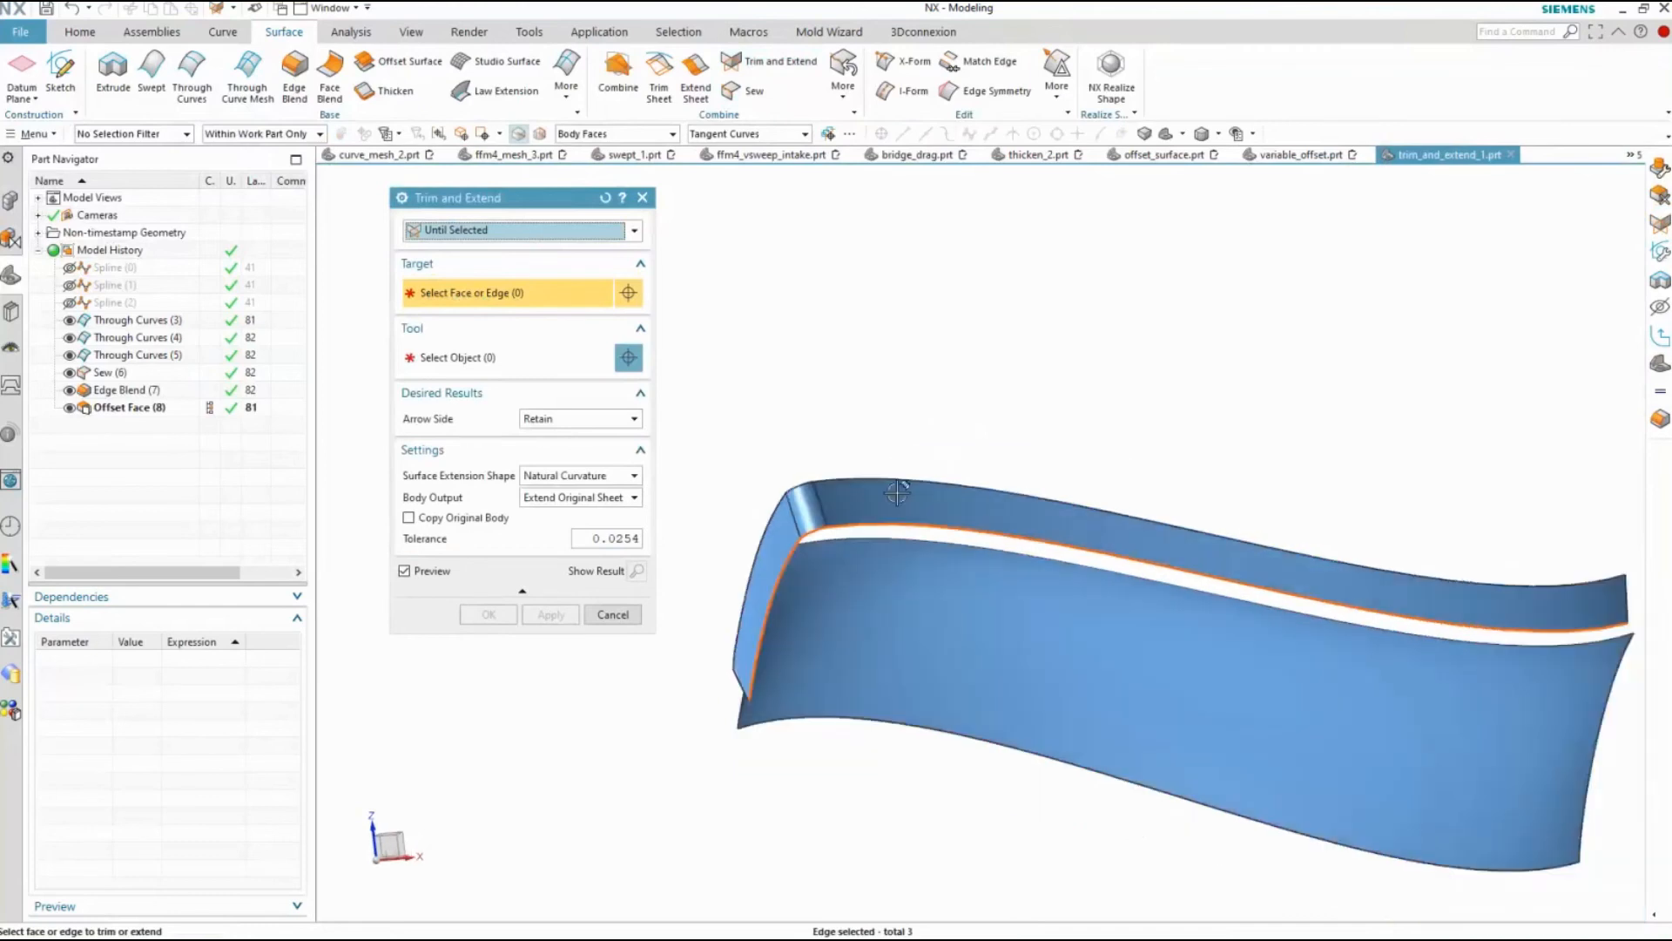
pyautogui.click(506, 359)
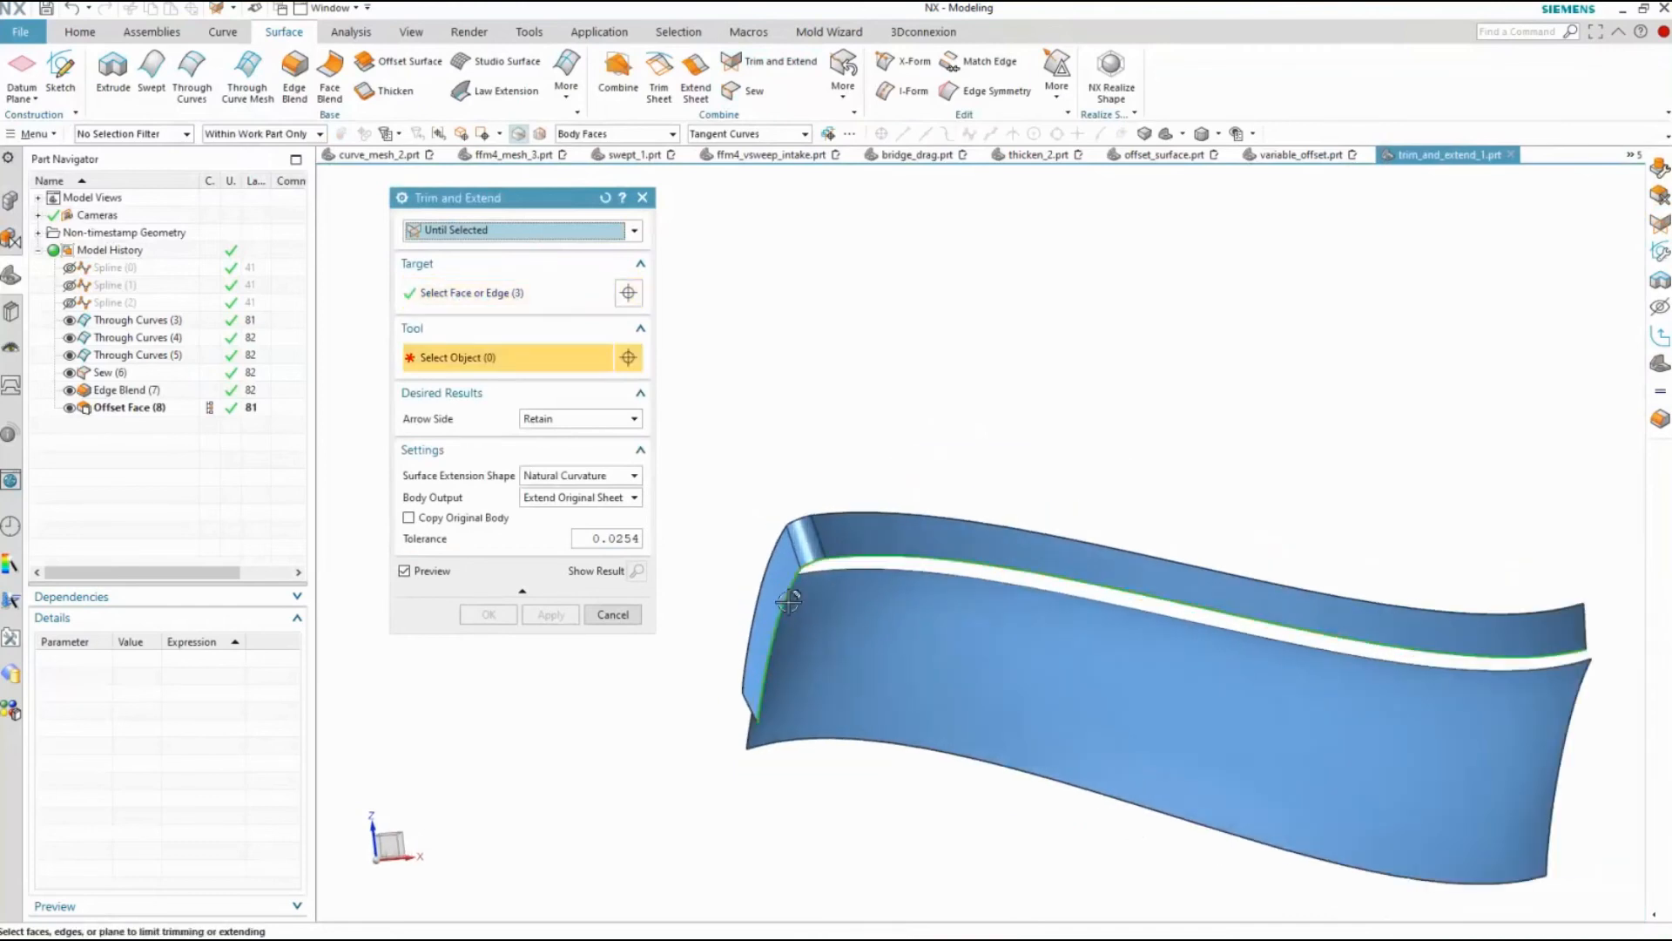
pyautogui.scroll(3, 918, 676)
pyautogui.click(971, 704)
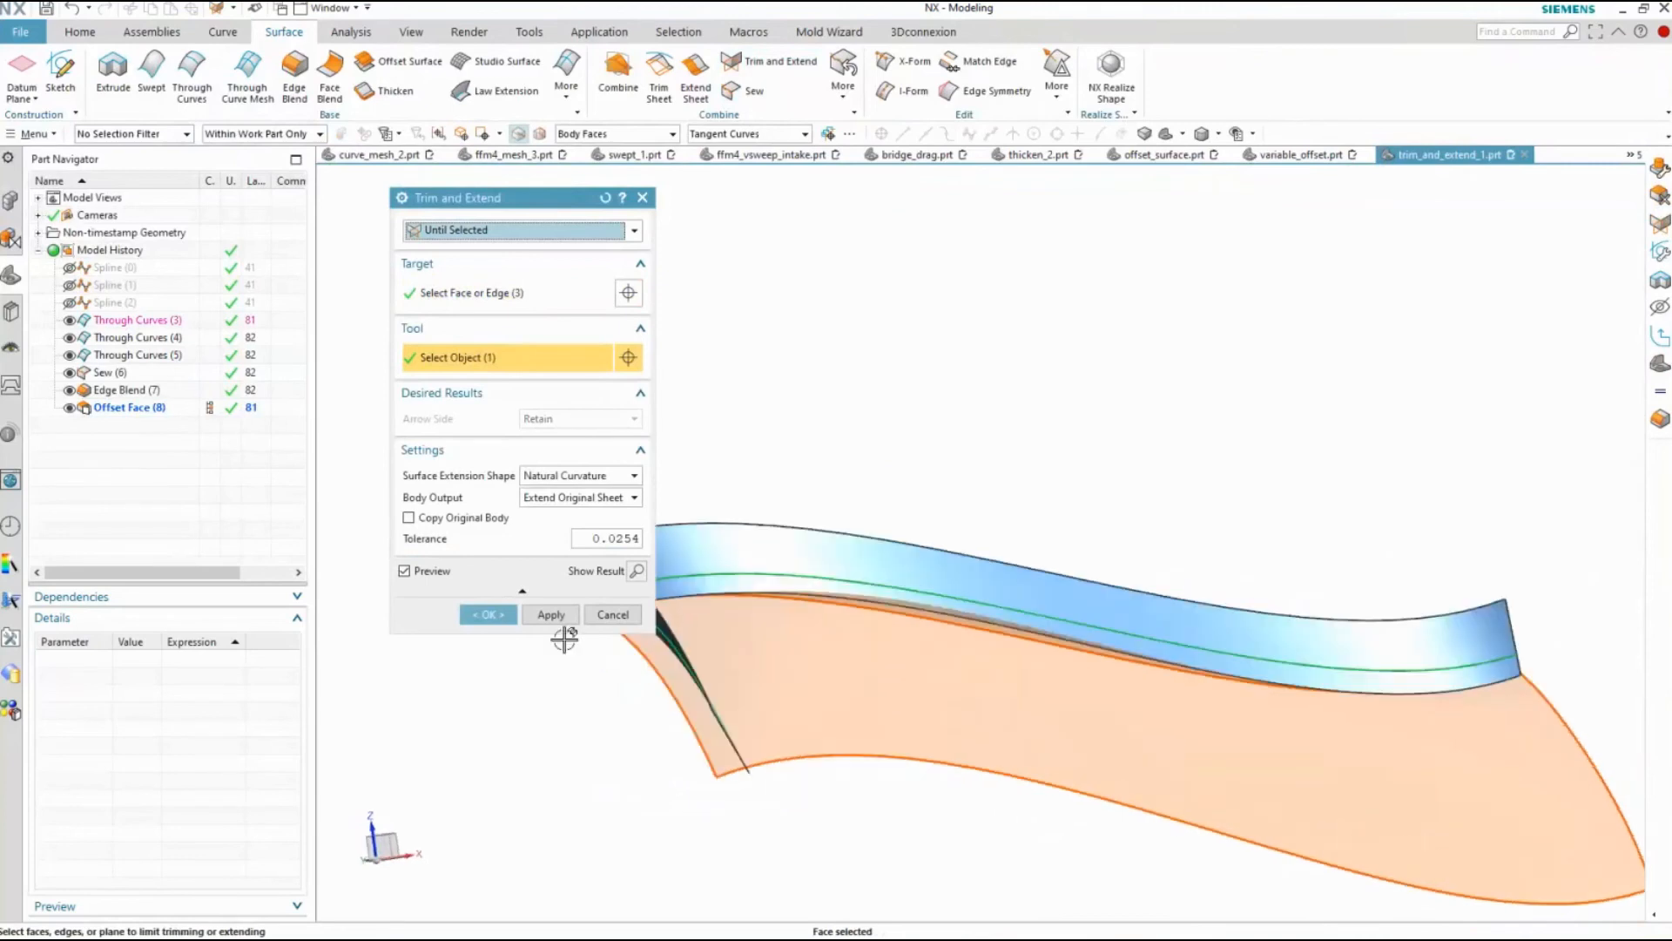
pyautogui.click(490, 614)
pyautogui.moveTo(527, 707); pyautogui.dragTo(819, 865, button='middle')
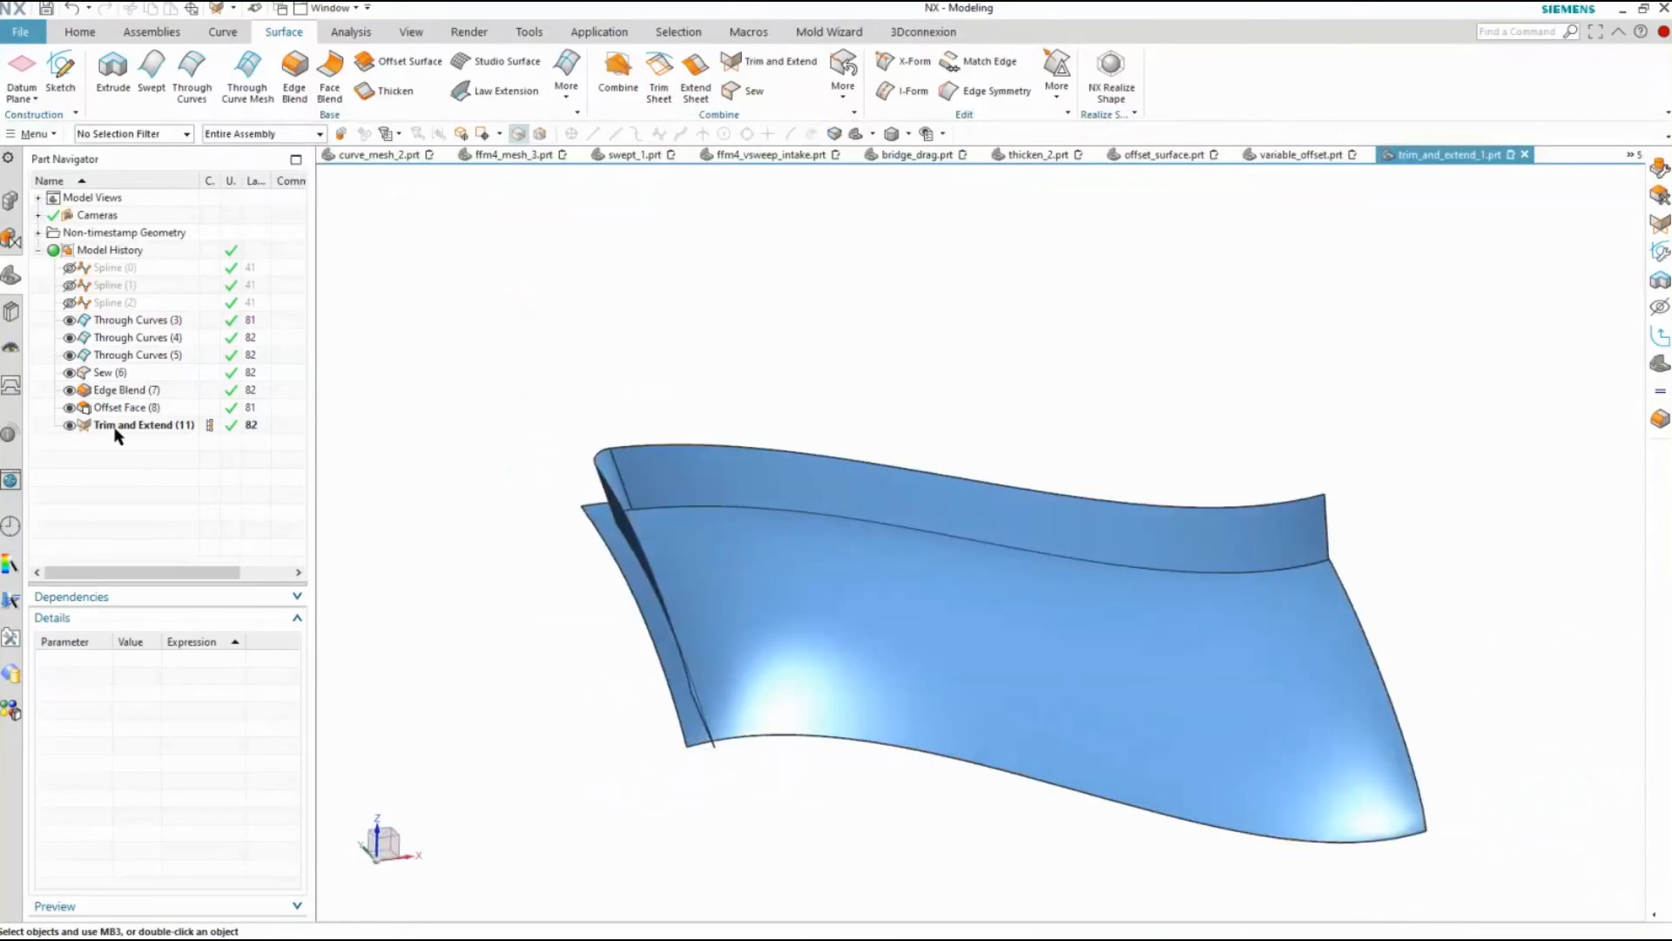
# Edit the Trim and Extend feature, change its type from Until Selected to Make Corner, and preview the result
pyautogui.doubleClick(116, 431)
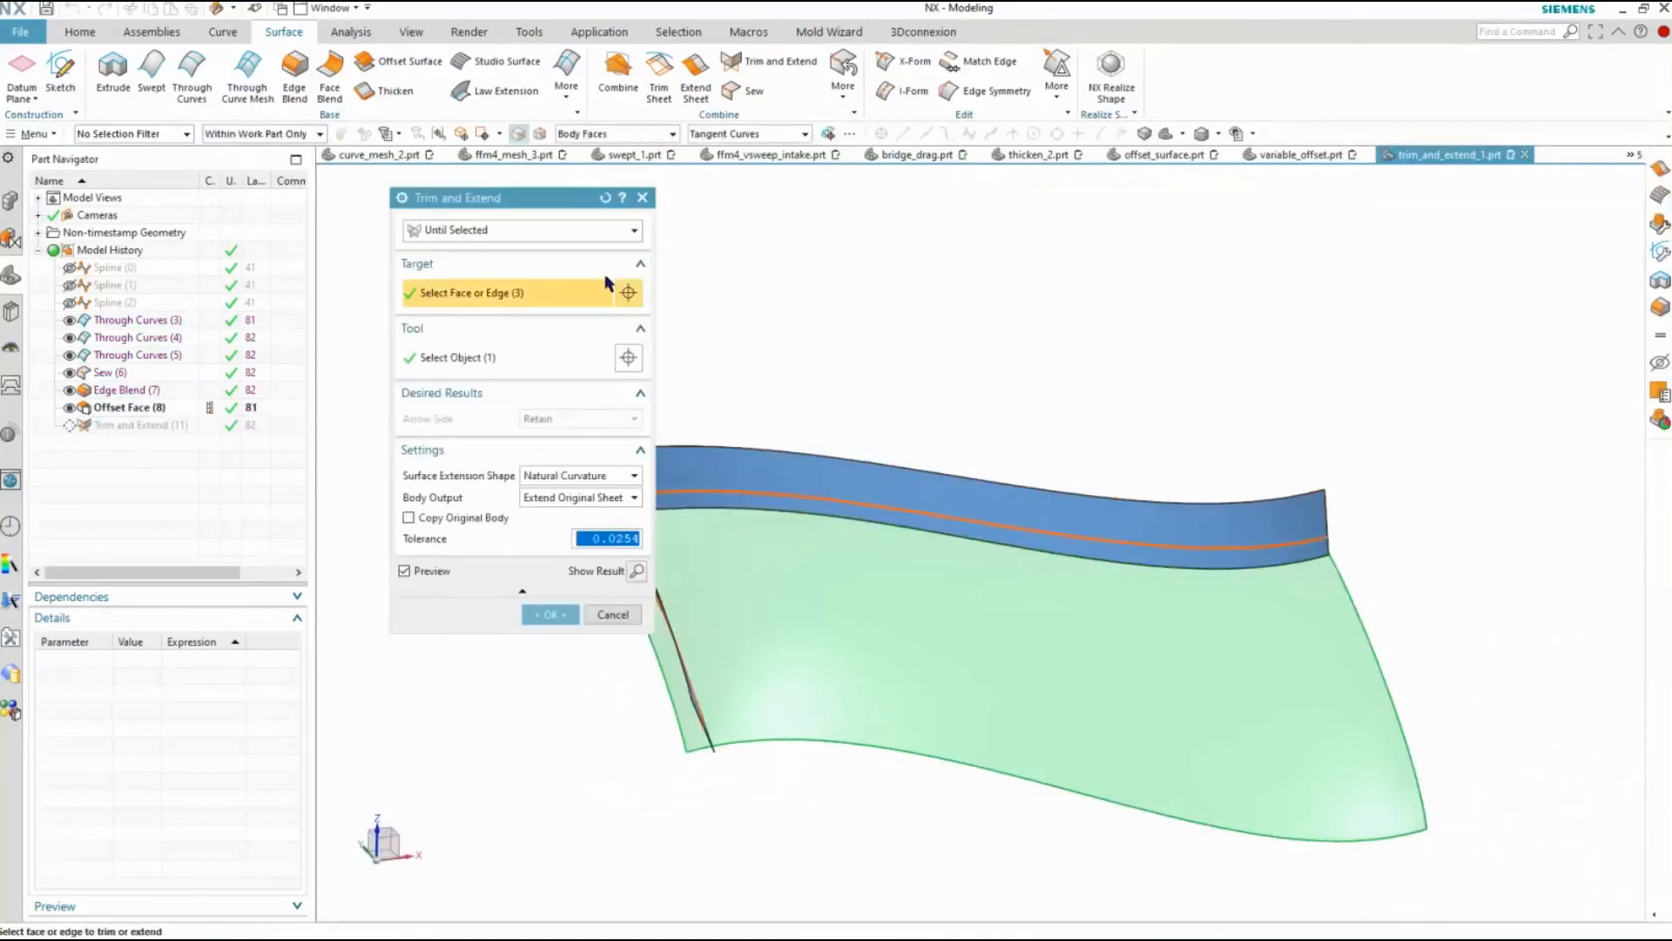
pyautogui.click(496, 230)
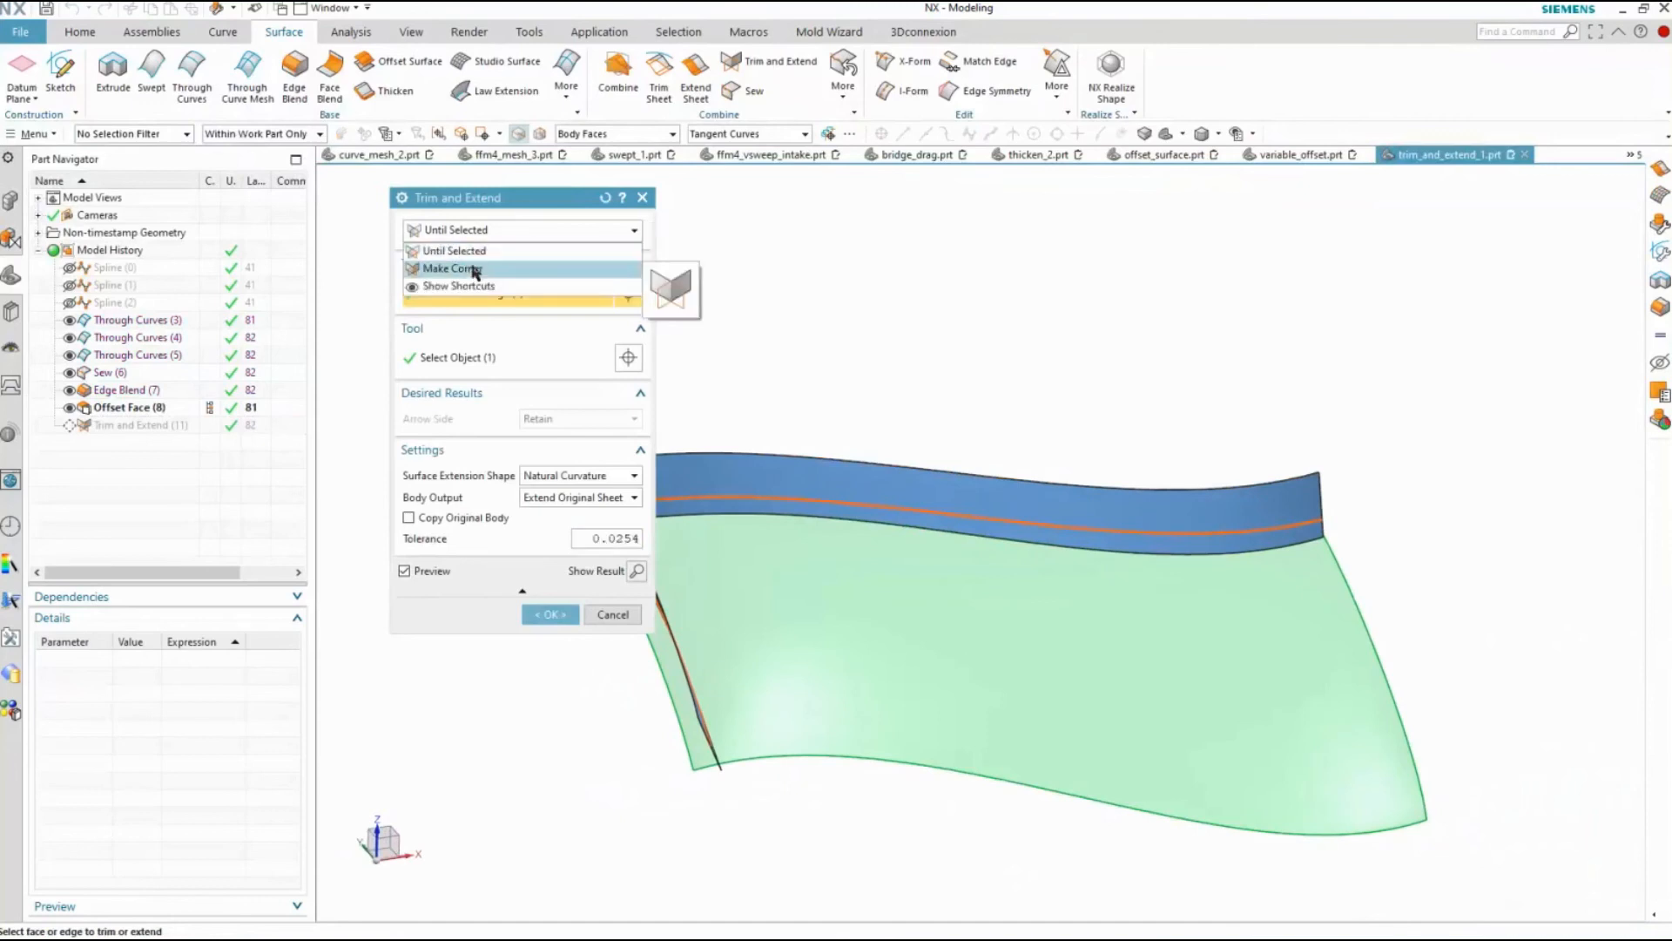
pyautogui.click(476, 270)
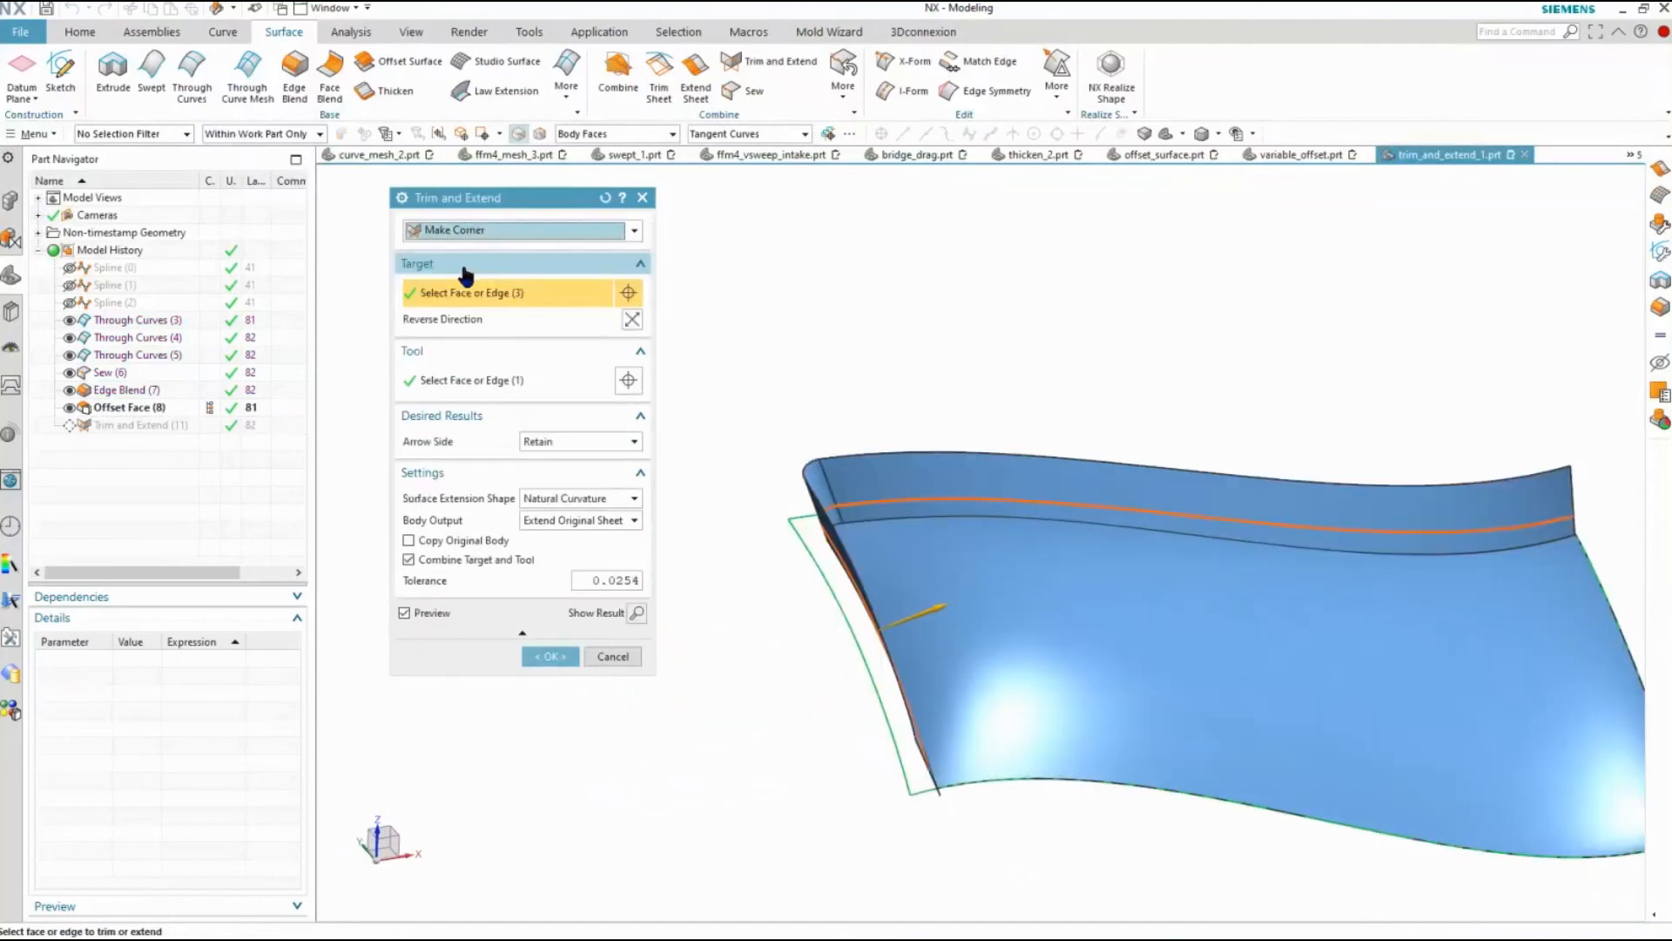
pyautogui.click(638, 612)
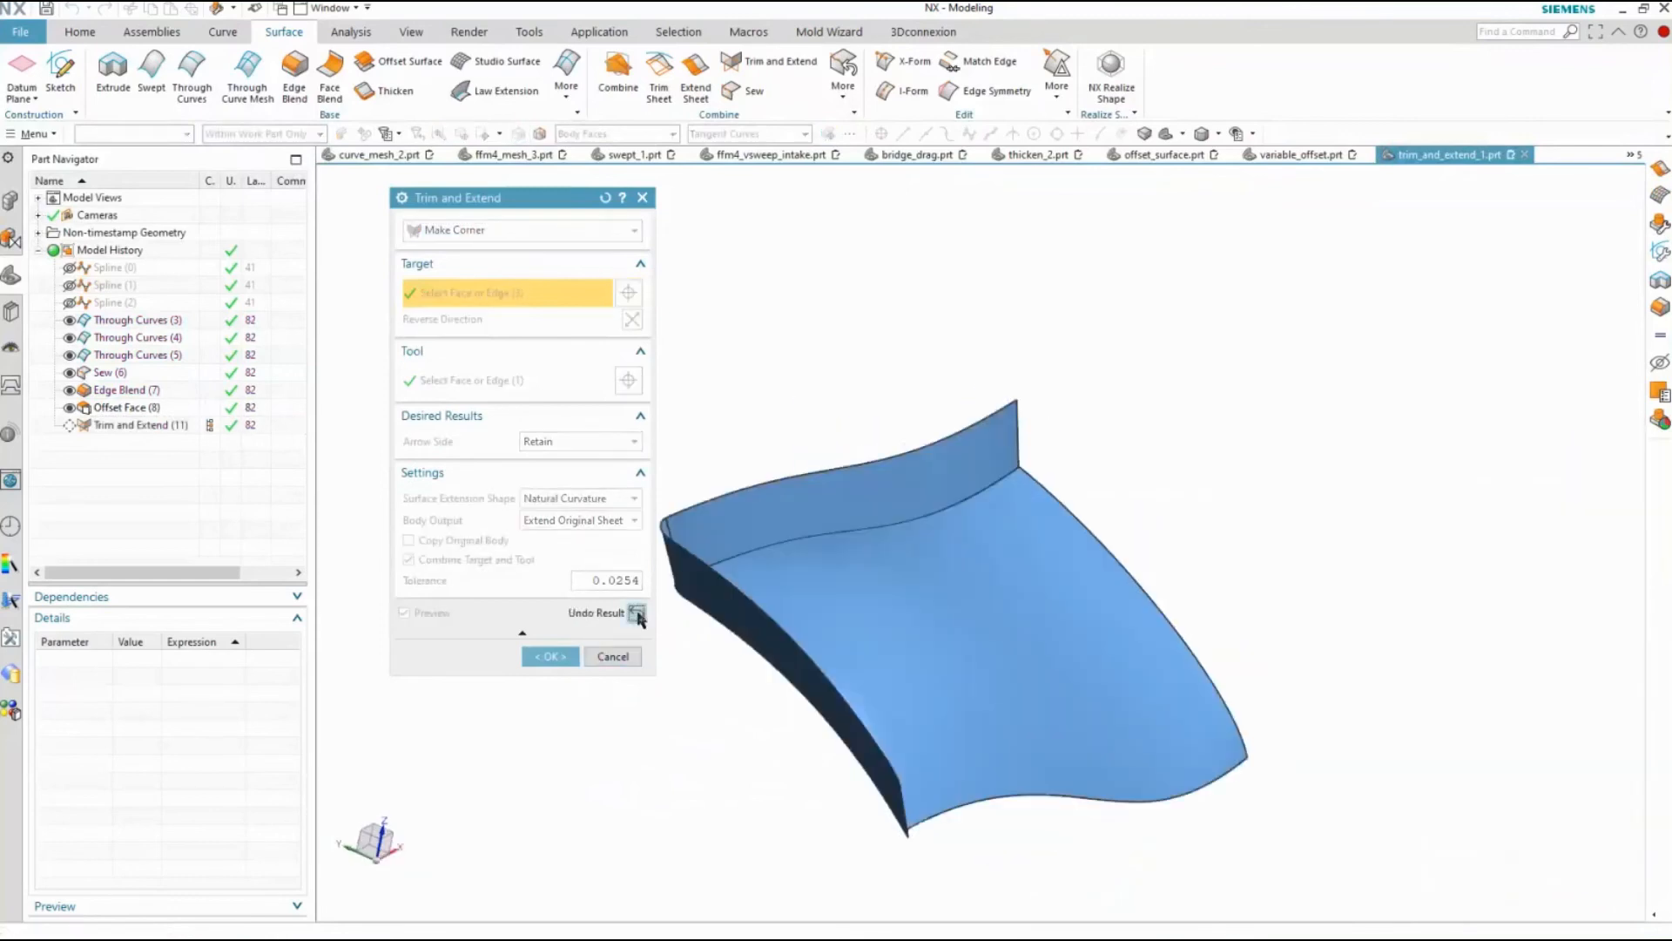
pyautogui.click(637, 612)
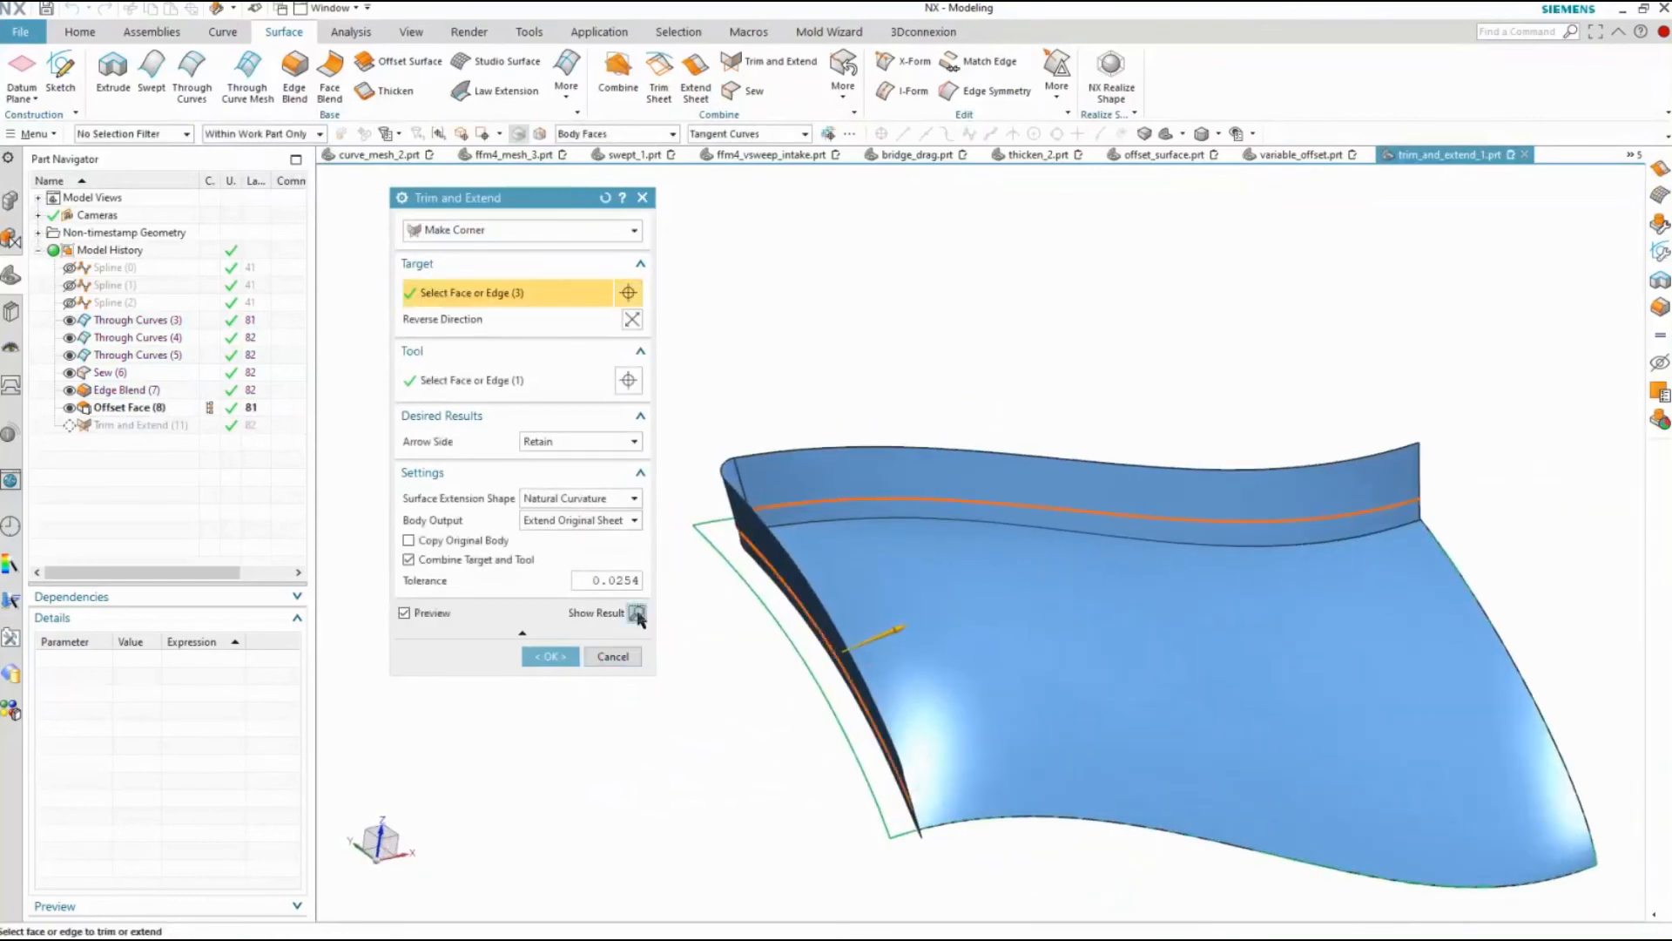
# Keep the arrow side on Retain, reverse the corner direction arrow, and set the arrow side to Delete
pyautogui.click(592, 442)
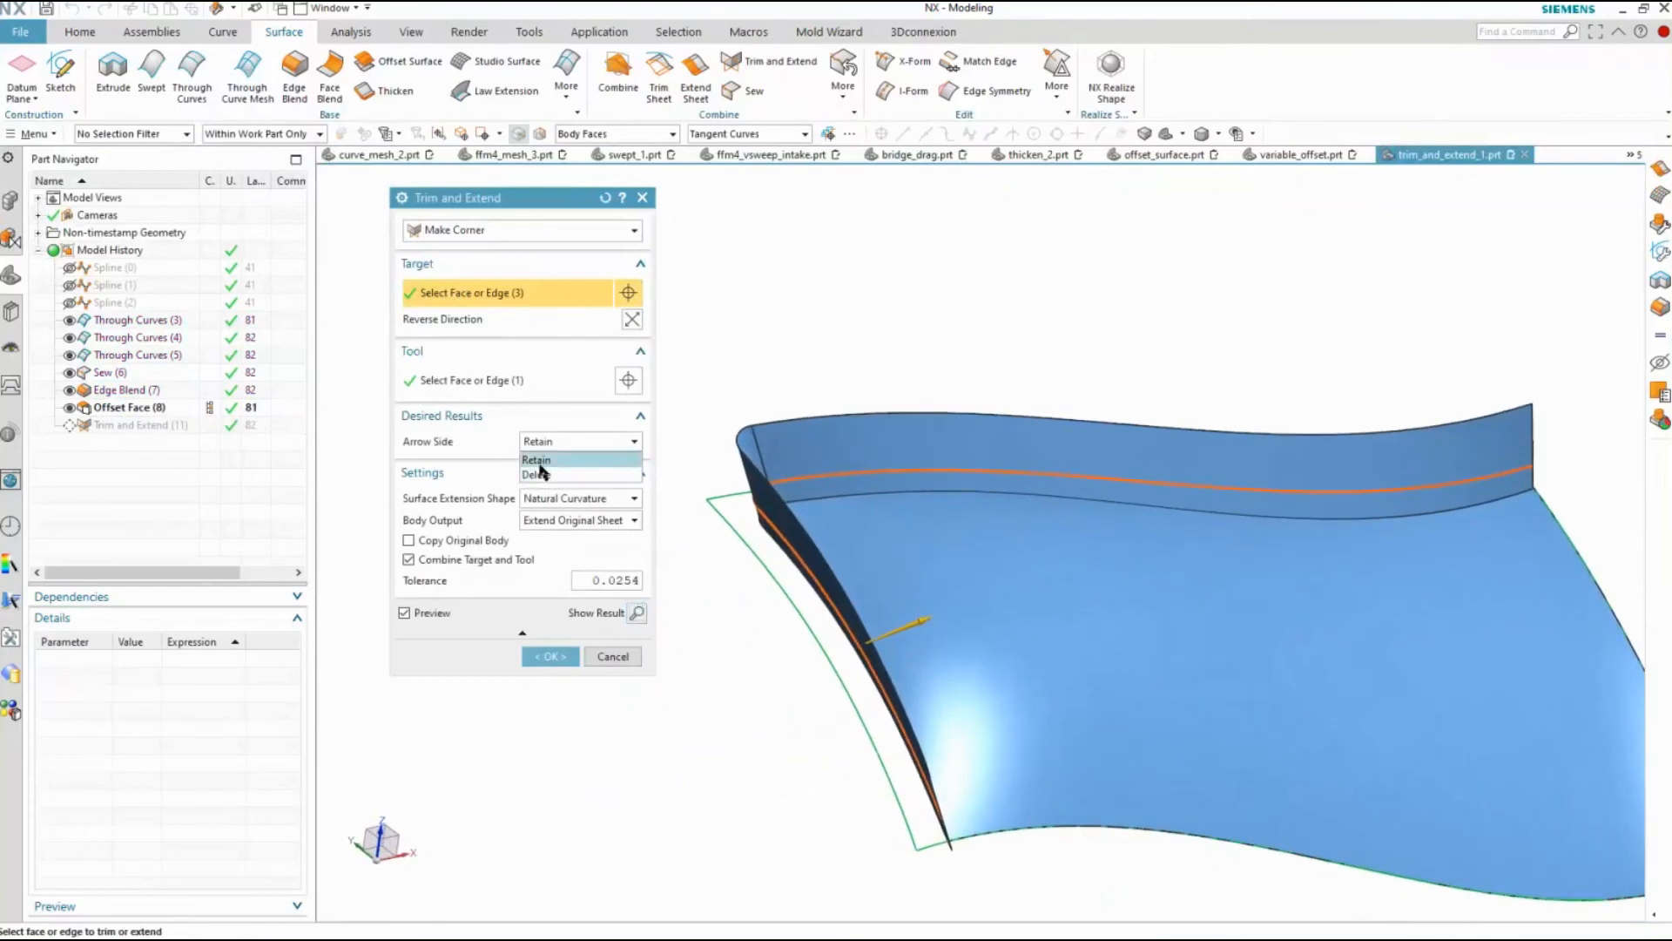
pyautogui.click(535, 459)
pyautogui.doubleClick(919, 620)
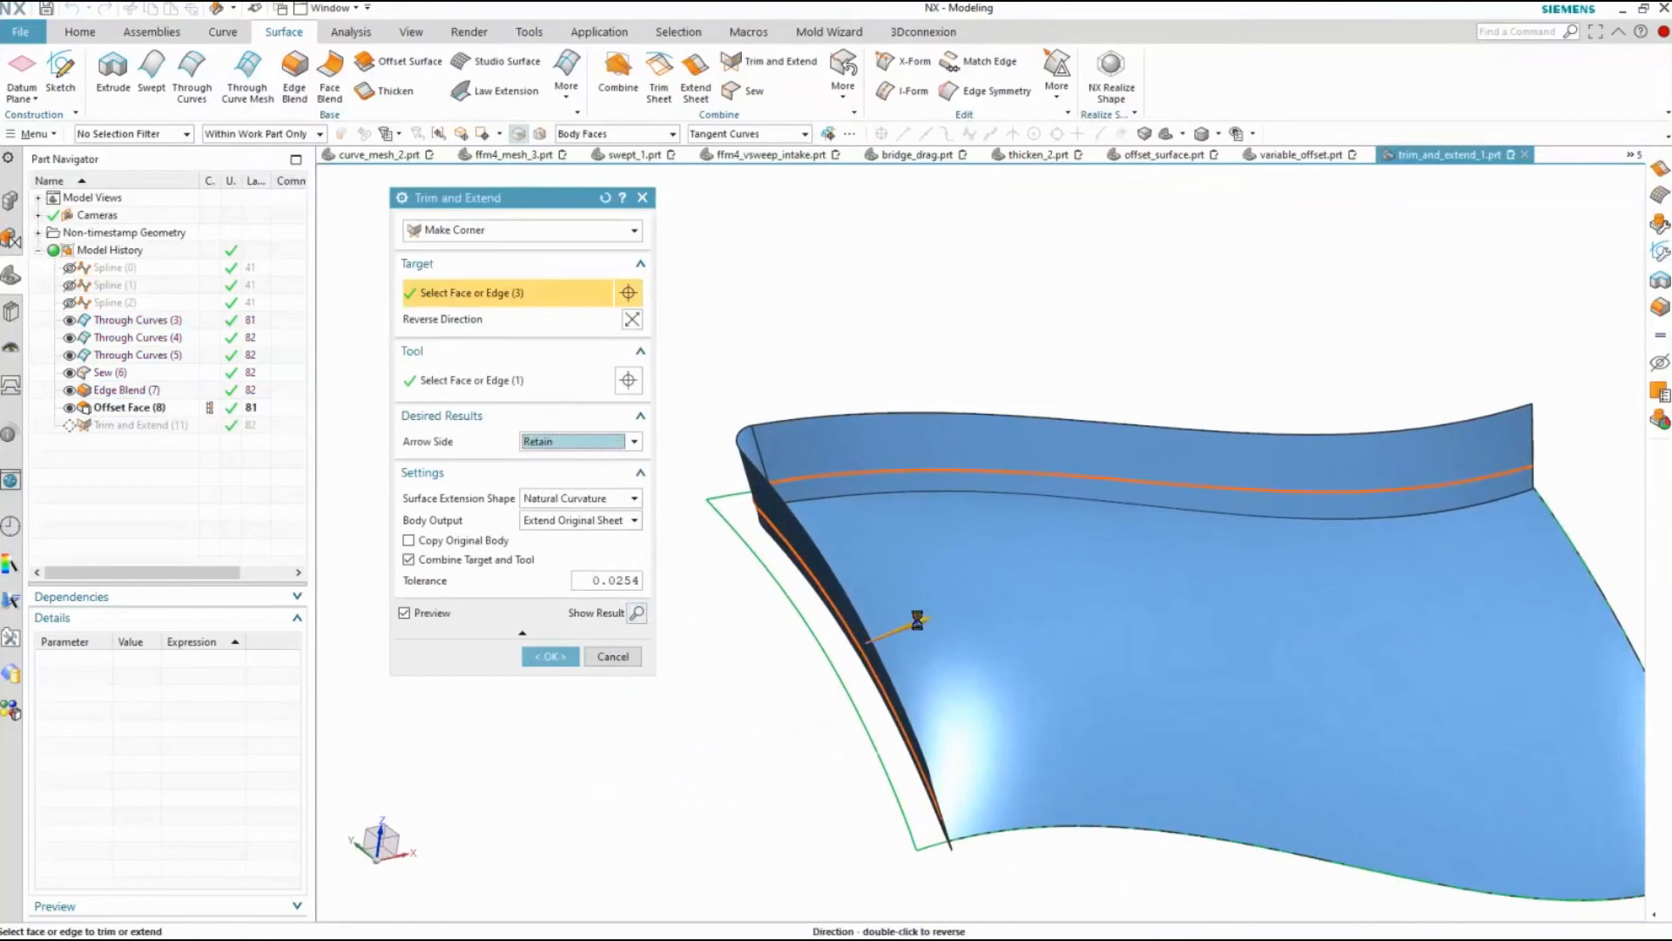
pyautogui.moveTo(1020, 622); pyautogui.dragTo(1072, 540, button='middle')
pyautogui.click(634, 442)
pyautogui.click(555, 474)
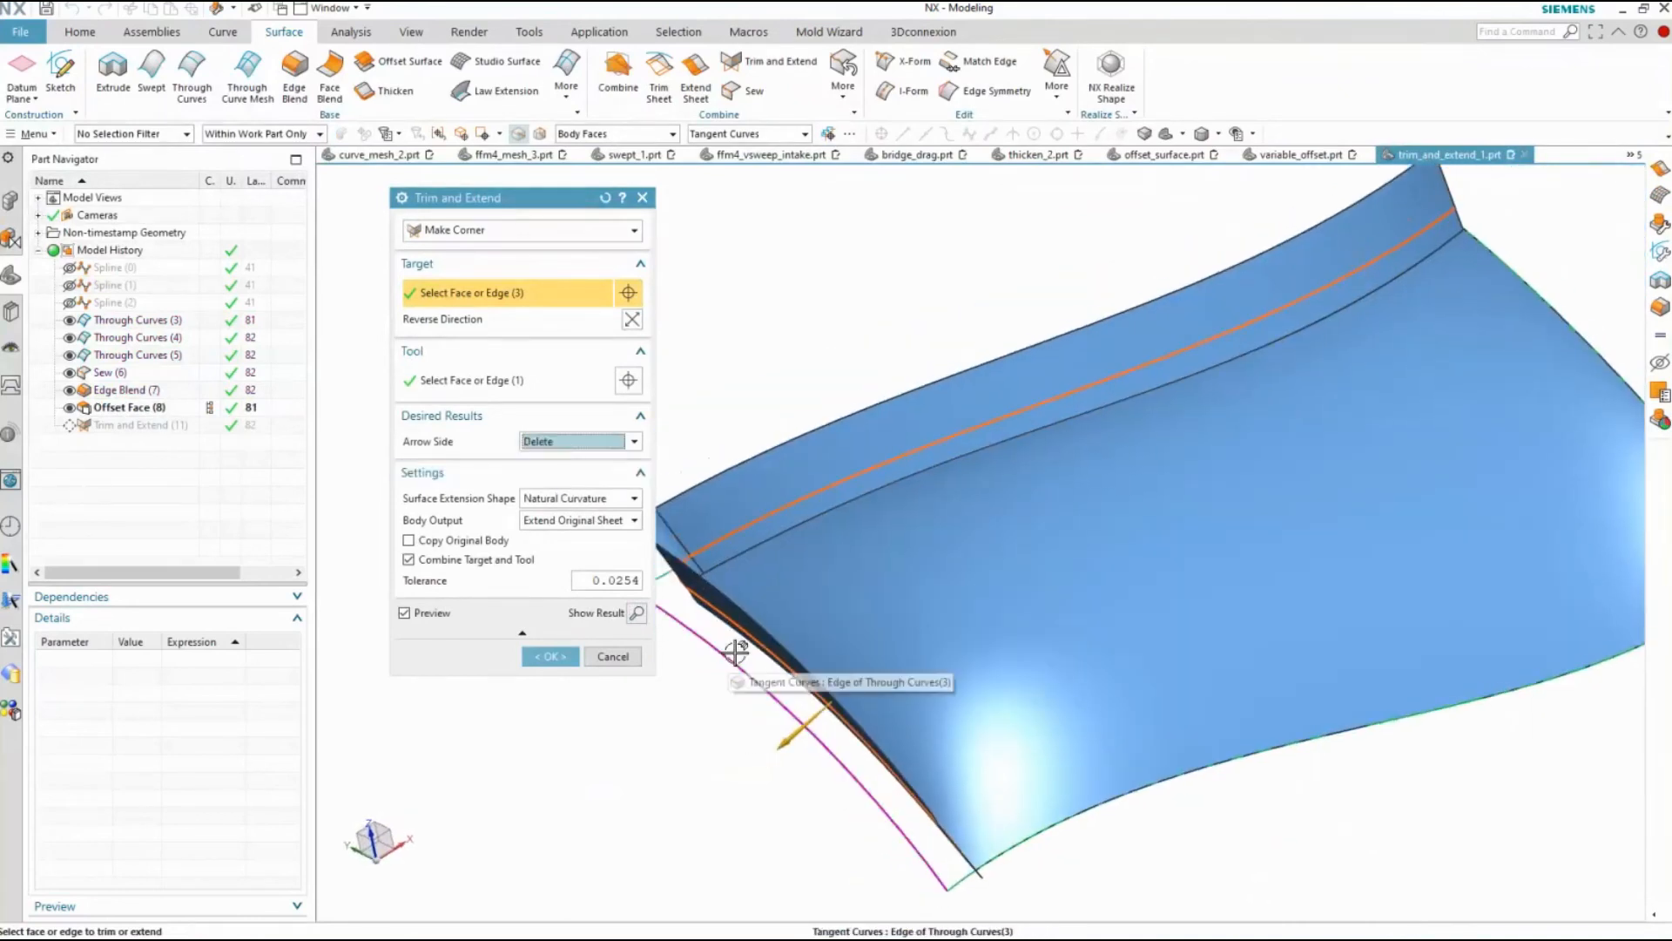
# Use Extend Original Sheet as the body output and complete the corner
pyautogui.click(581, 521)
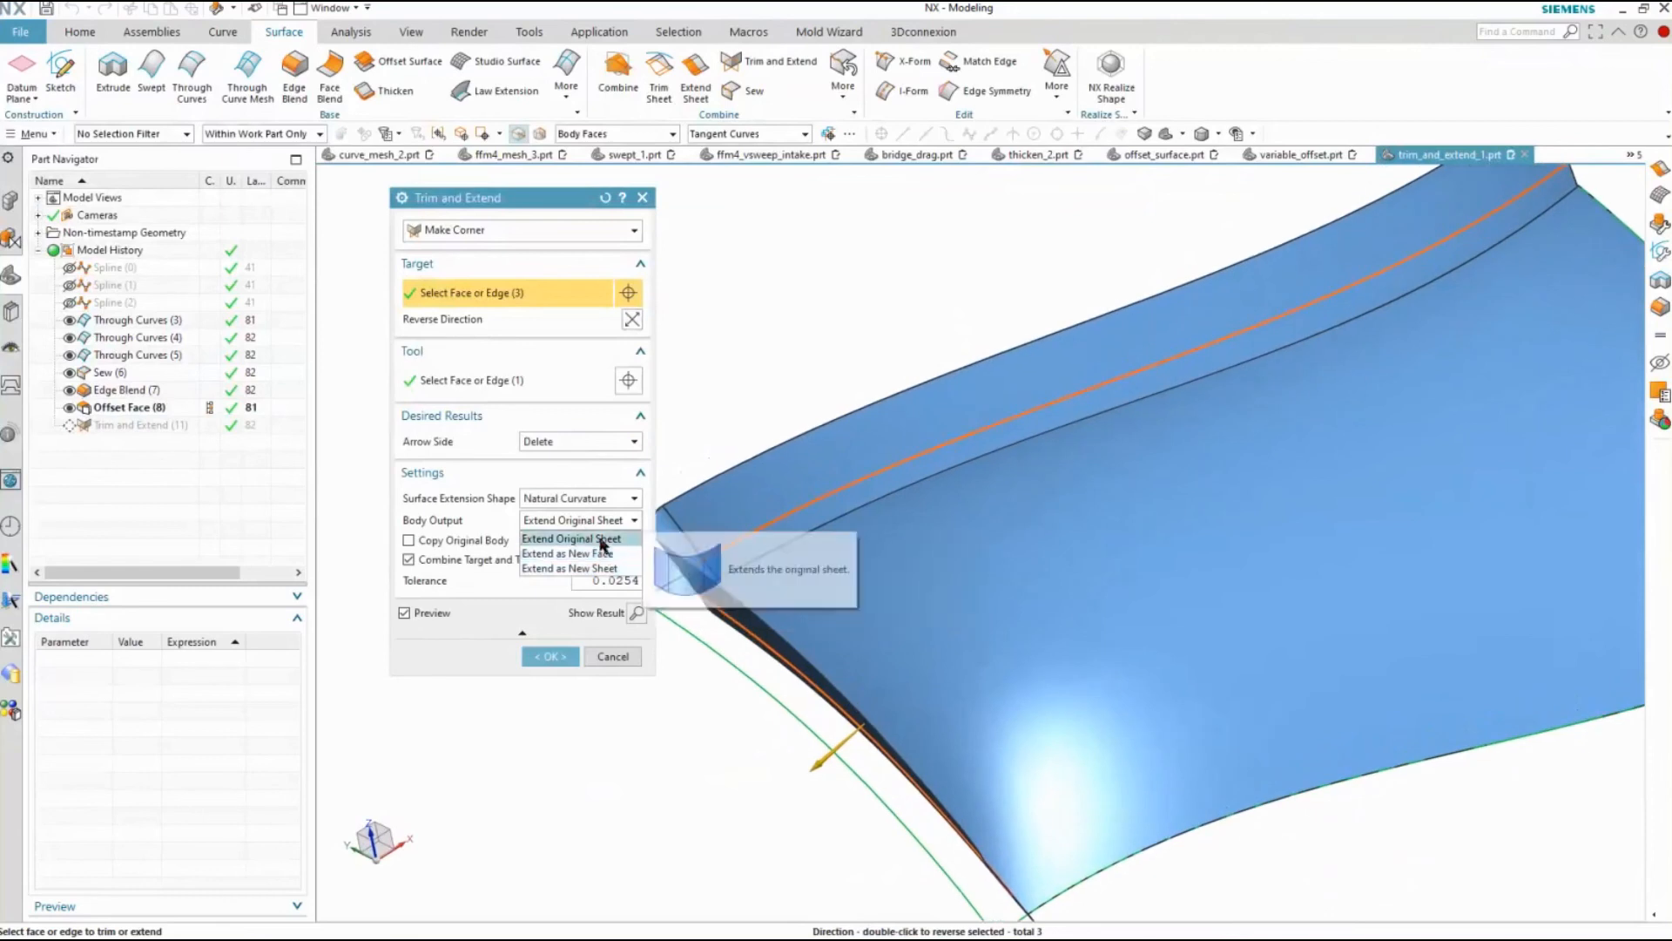
pyautogui.click(601, 545)
pyautogui.middleClick(1217, 590)
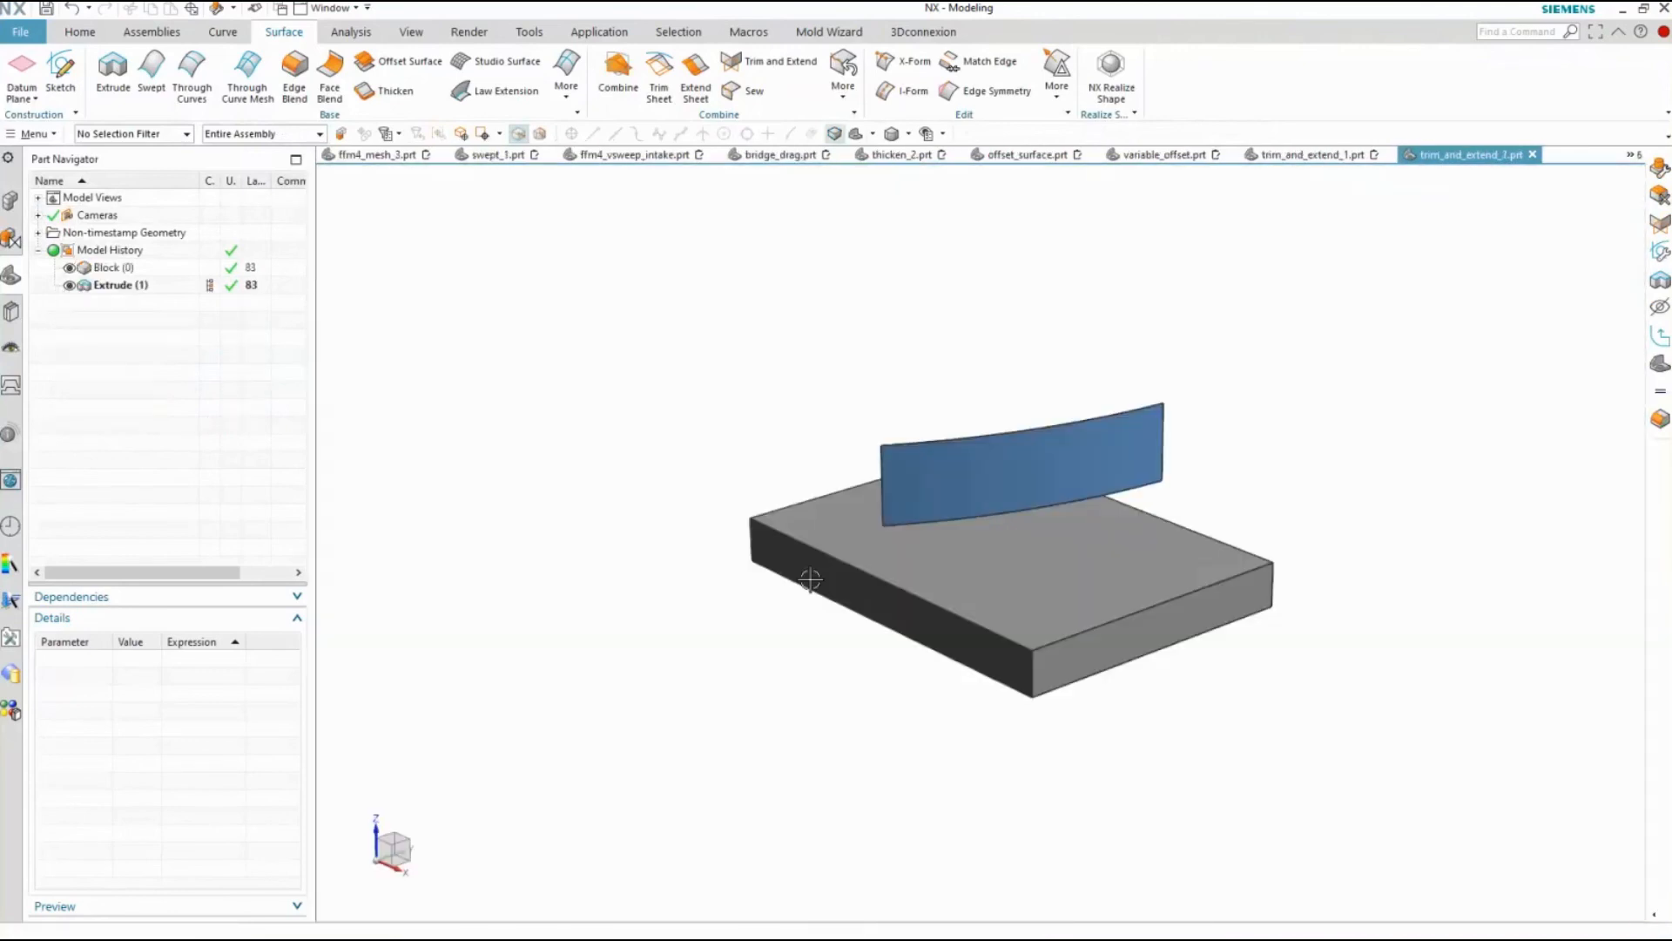
# Set up an Until Selected Trim and Extend from the curved sheet's lower edge to the block's faces, and preview the result
pyautogui.click(769, 68)
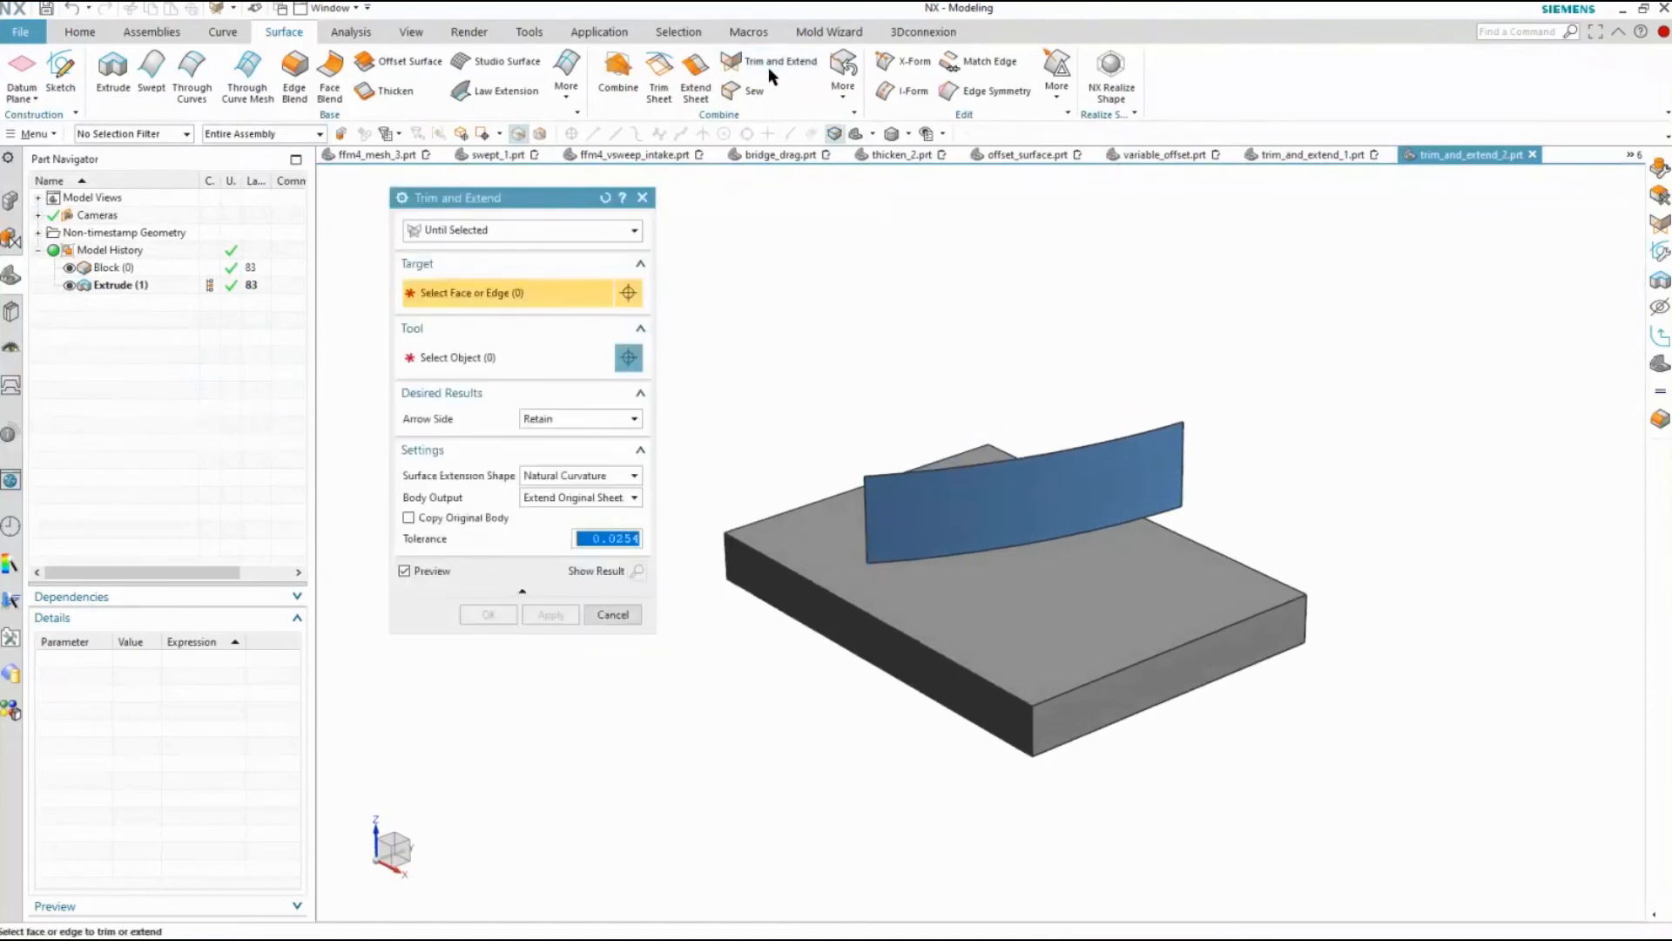
pyautogui.click(926, 558)
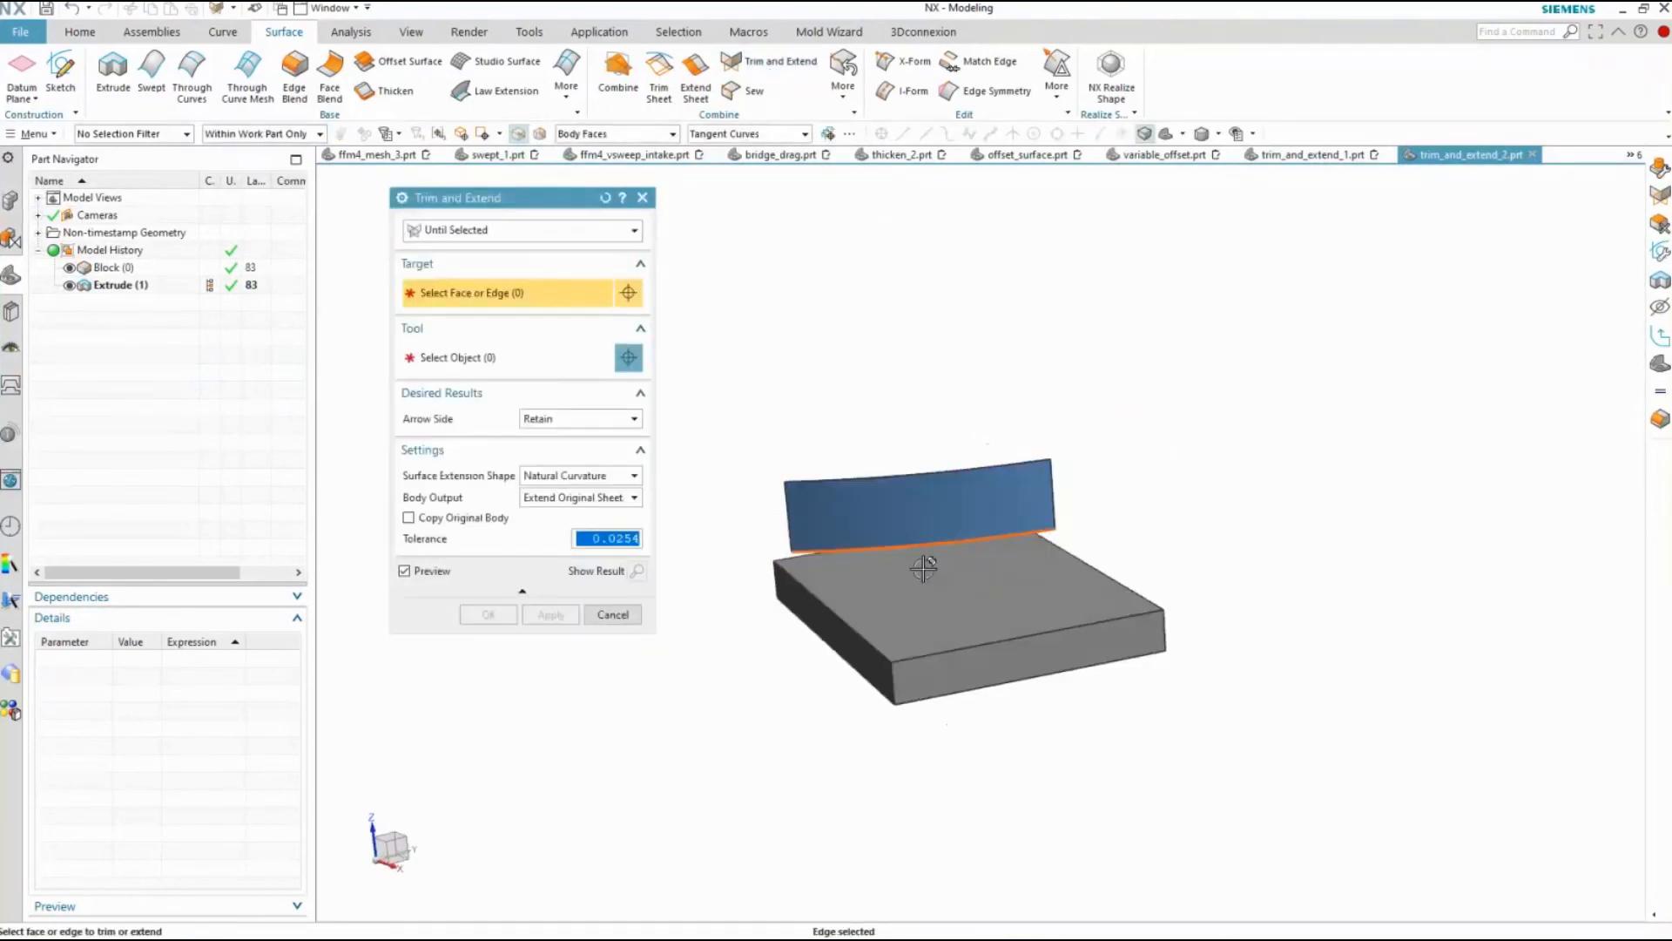
pyautogui.click(1072, 653)
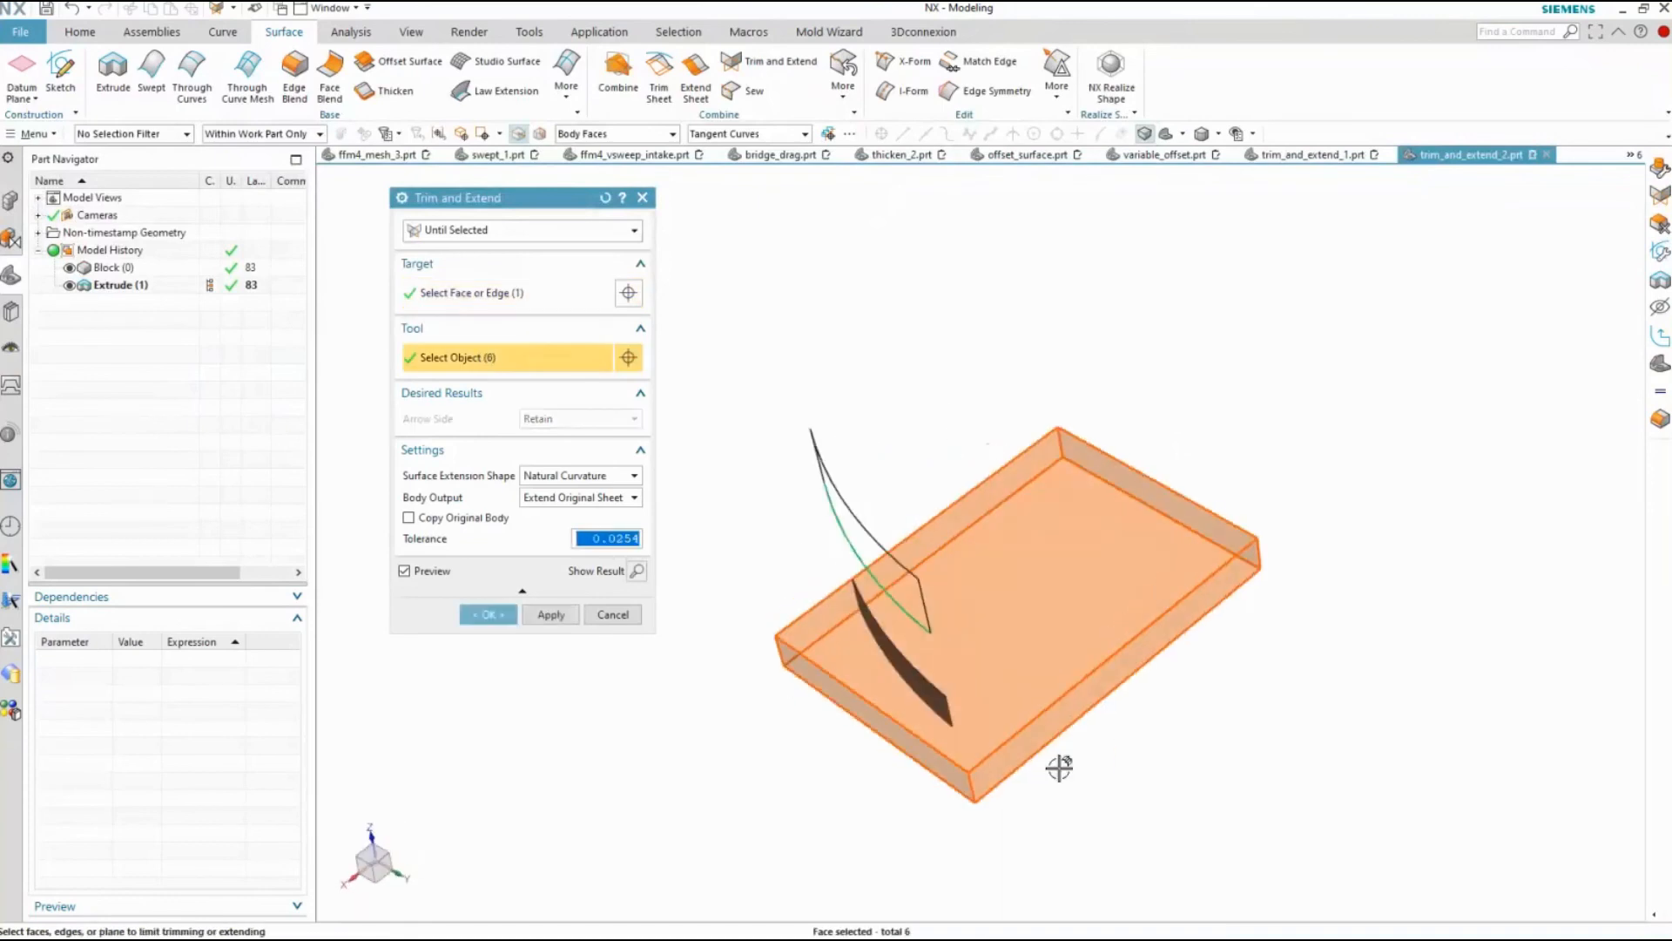
pyautogui.click(637, 570)
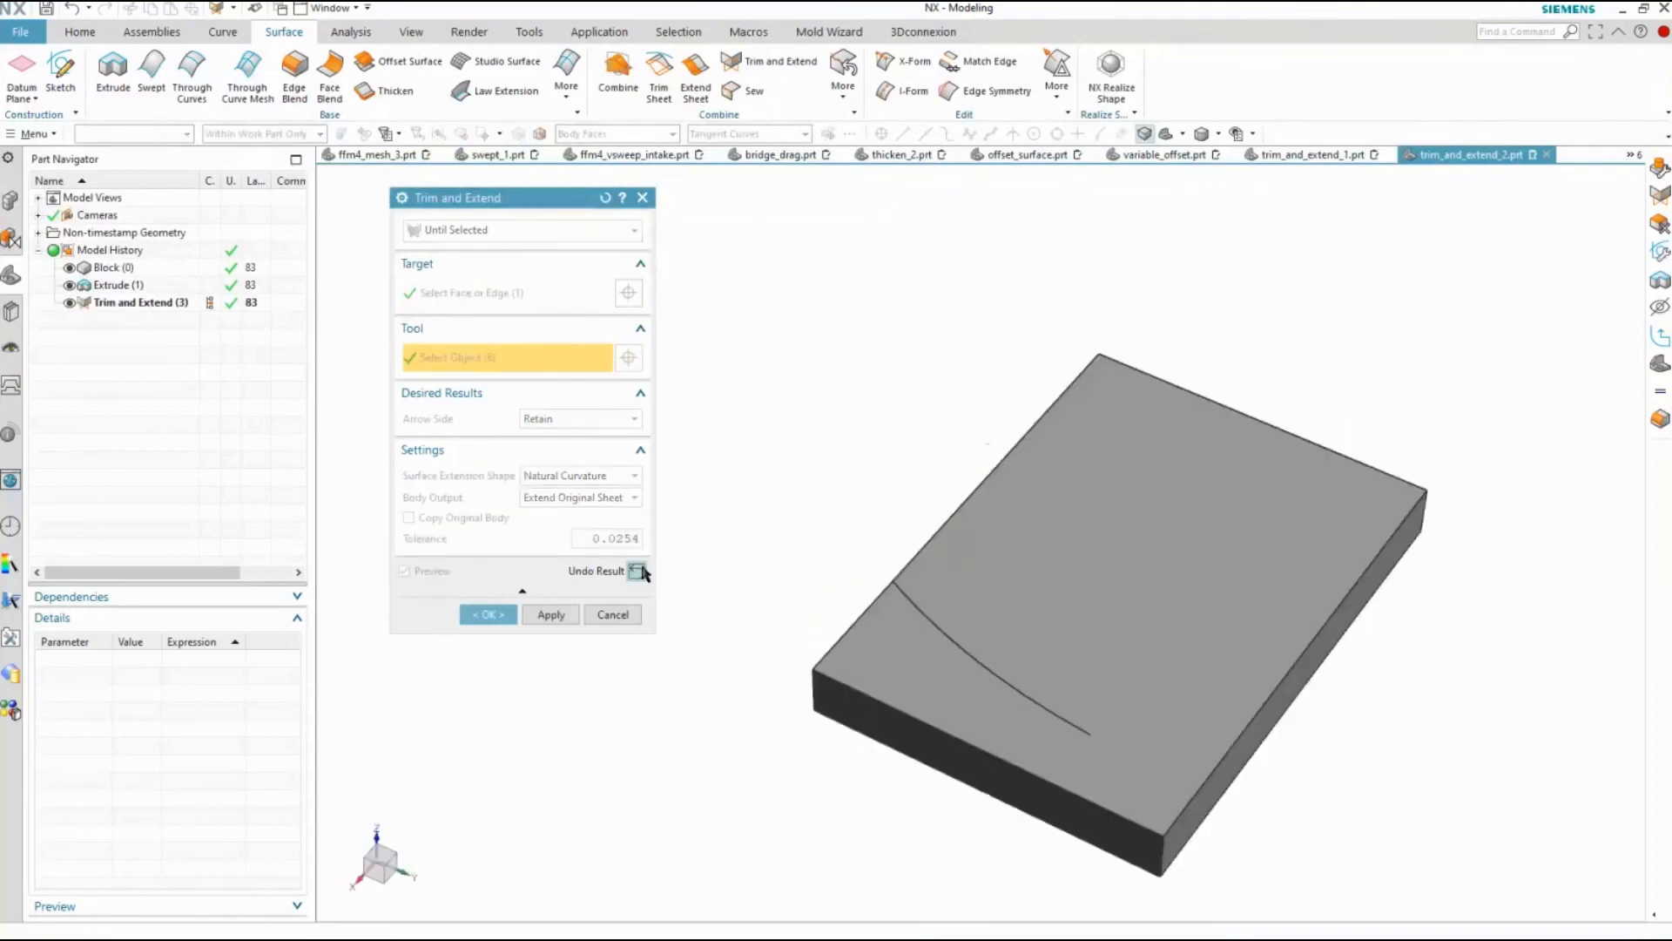
pyautogui.click(639, 571)
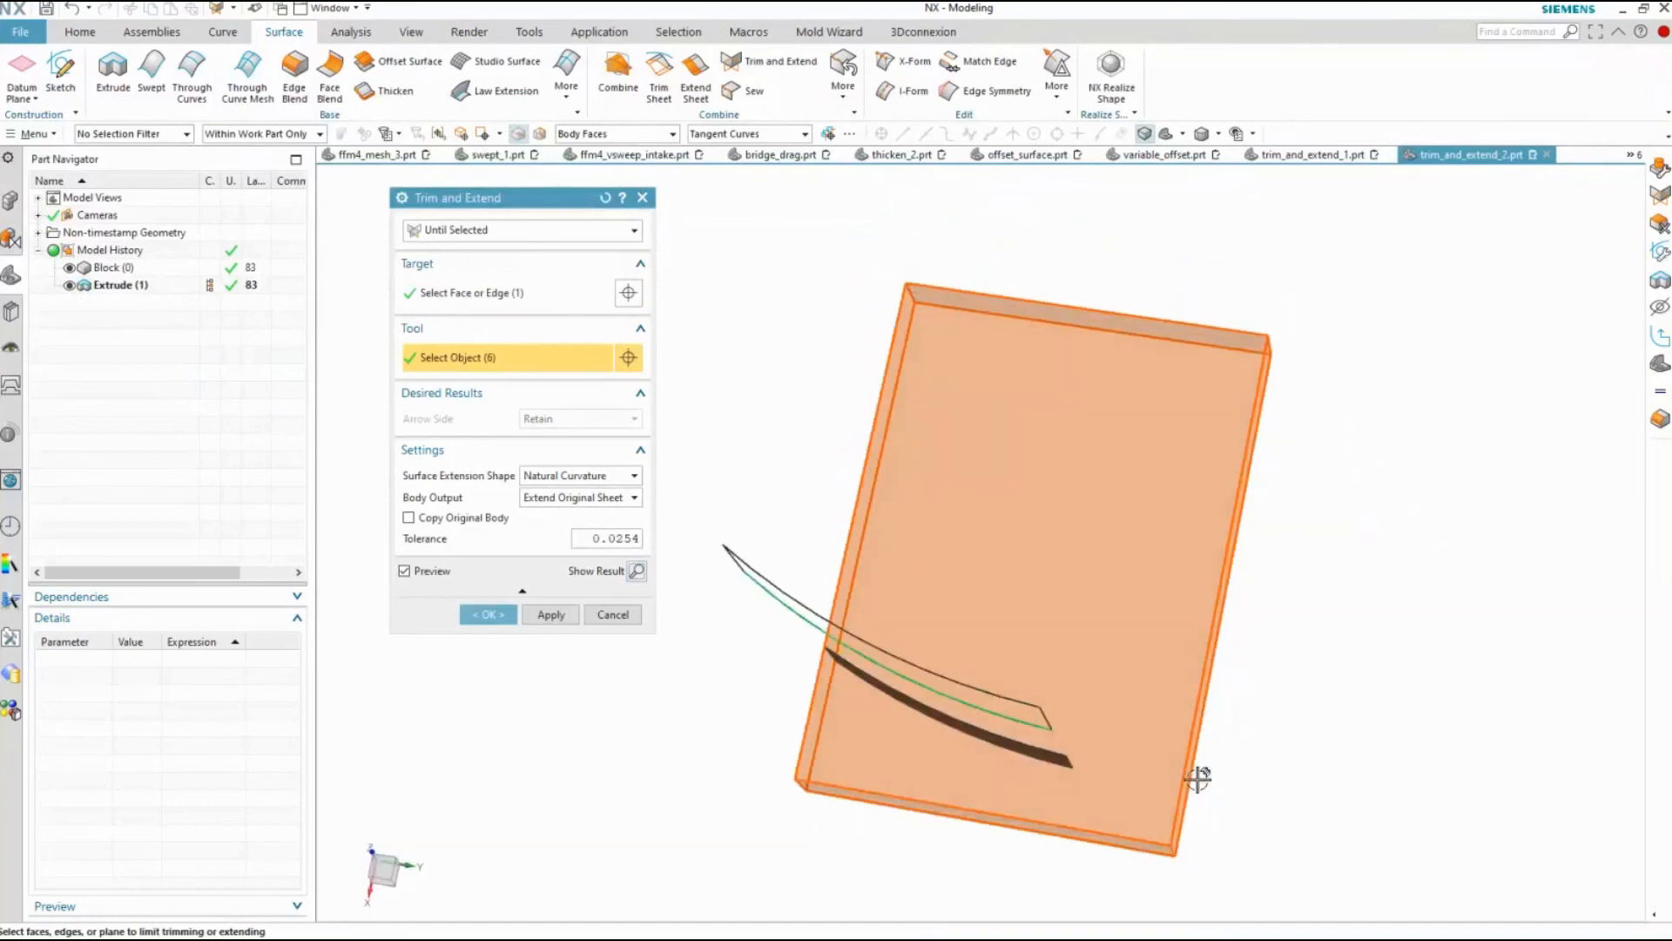
# Add the curved sheet's short end edge to the extension target and preview the result
pyautogui.click(488, 294)
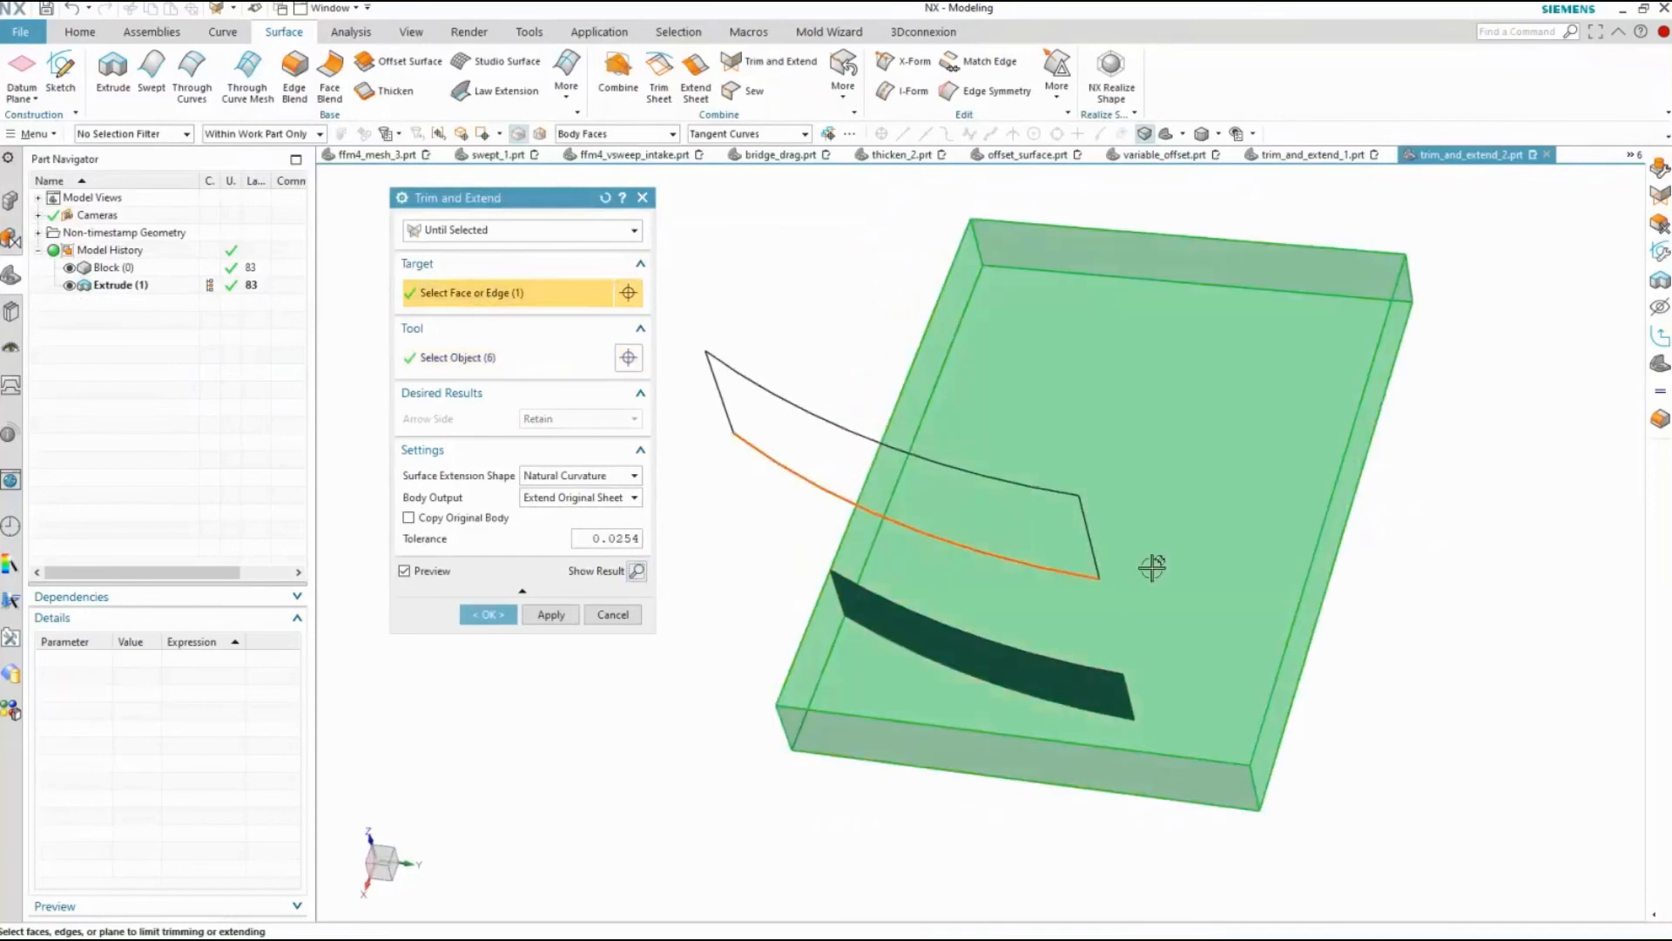
pyautogui.click(1089, 524)
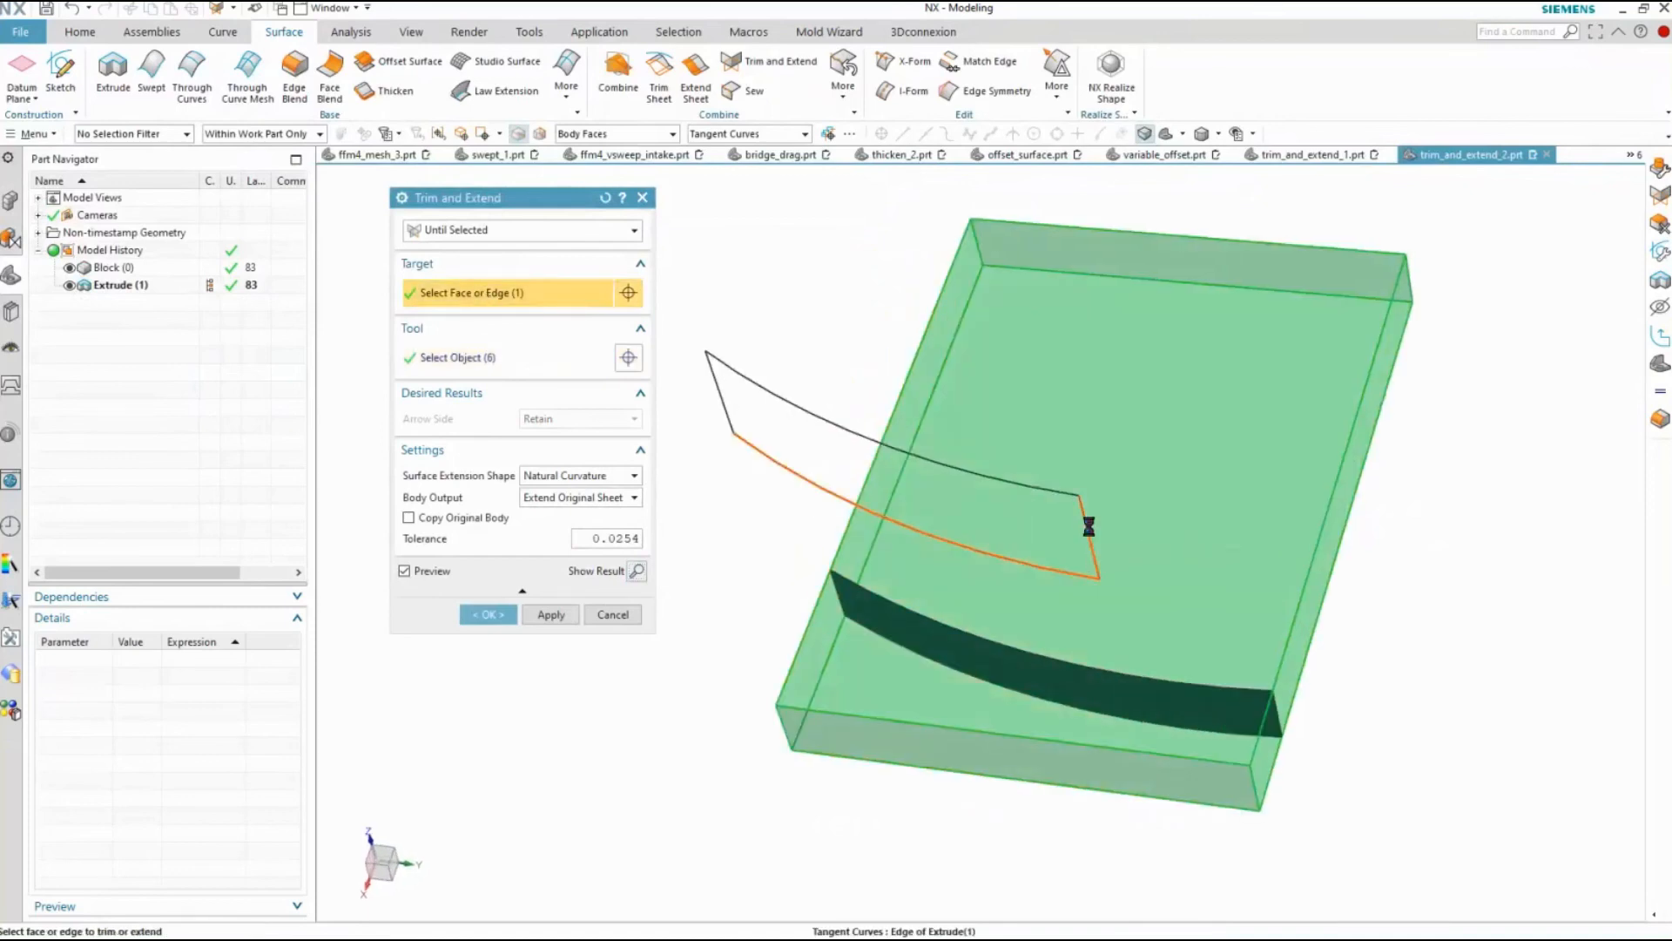
pyautogui.click(636, 573)
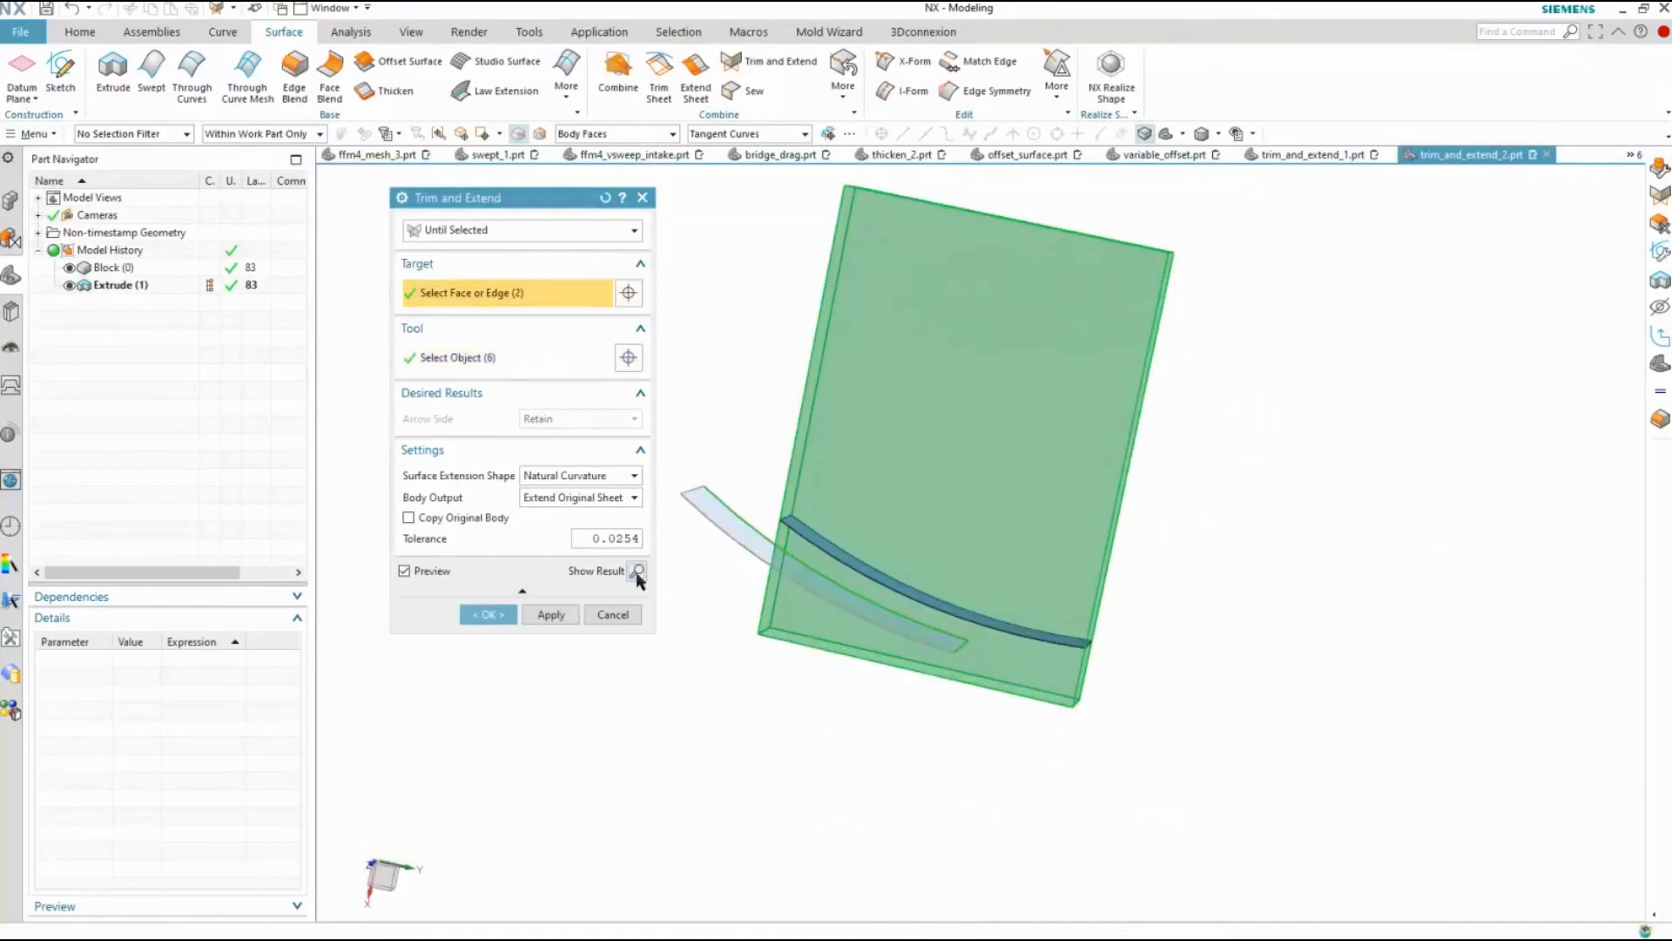
pyautogui.click(636, 573)
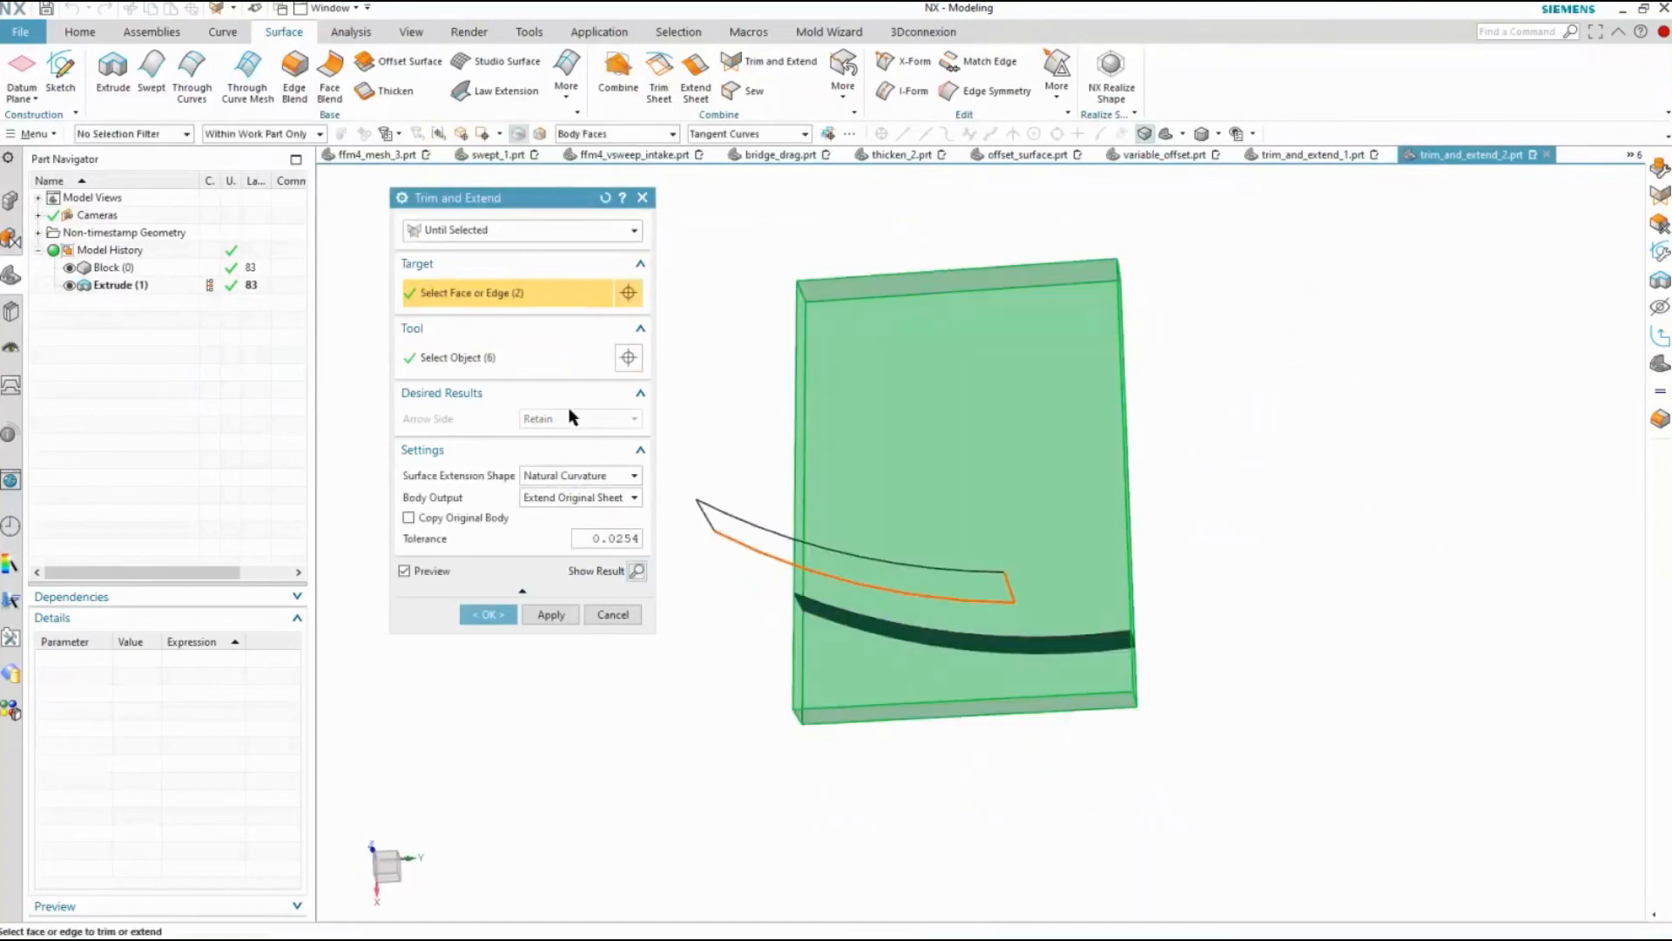
# Change the extension to Make Corner, reverse the direction to retain the block's larger portion, and create the feature
pyautogui.click(531, 232)
pyautogui.click(453, 268)
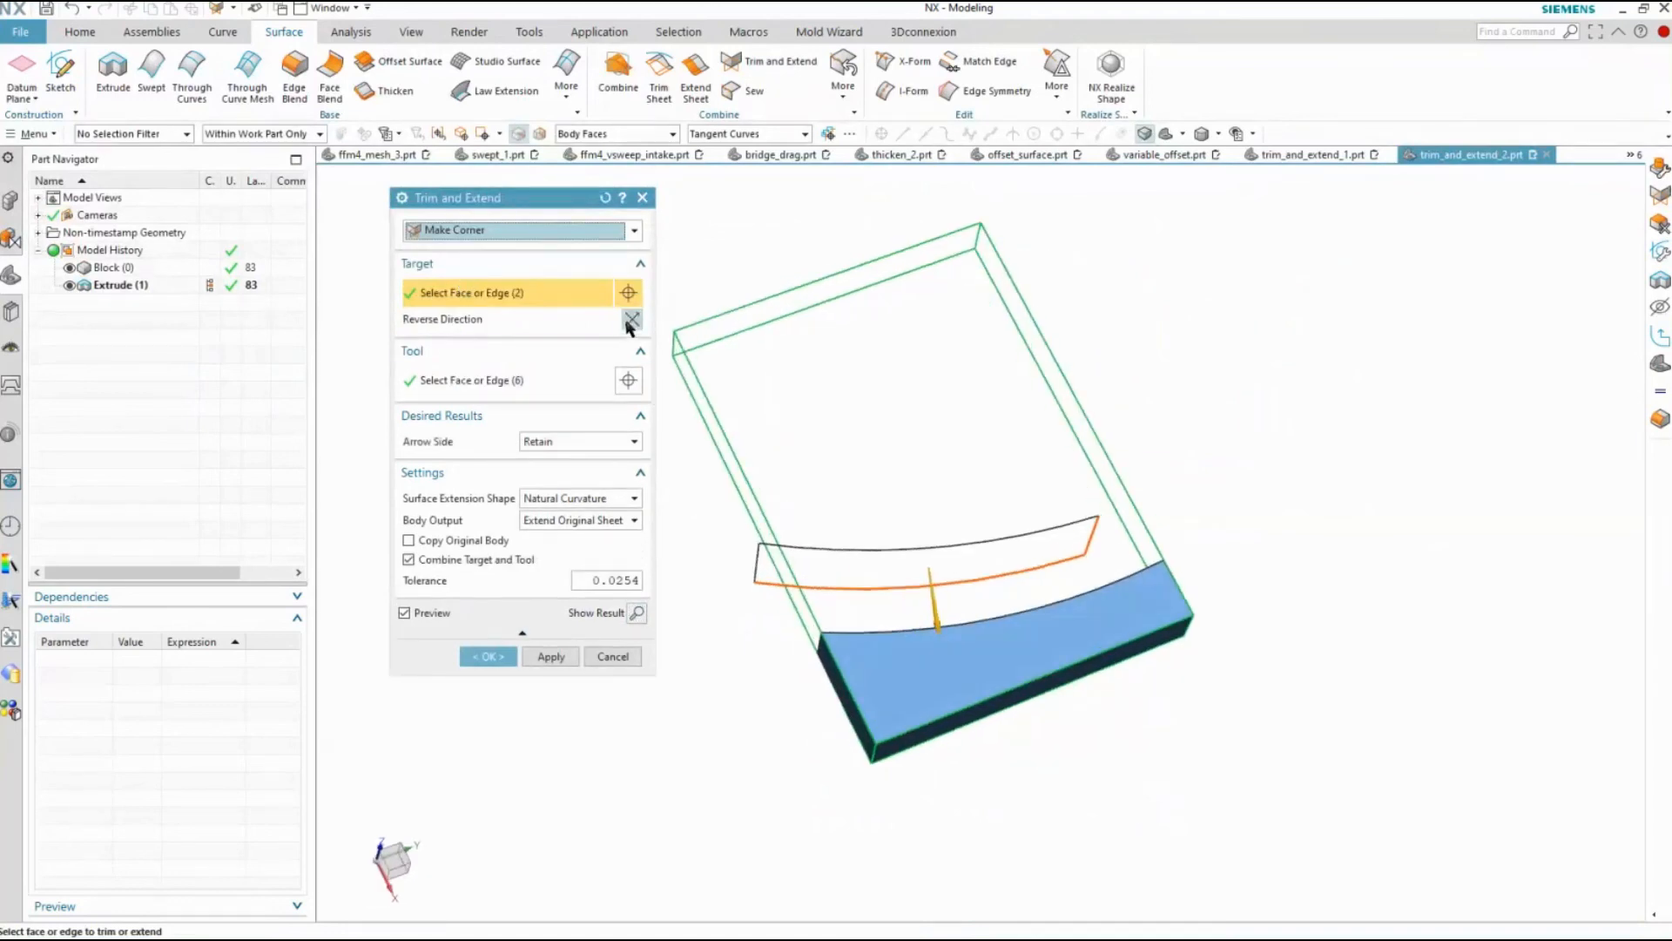
pyautogui.click(630, 321)
pyautogui.moveTo(1064, 471); pyautogui.dragTo(1098, 574, button='middle')
pyautogui.scroll(1, 1109, 621)
pyautogui.click(1096, 490)
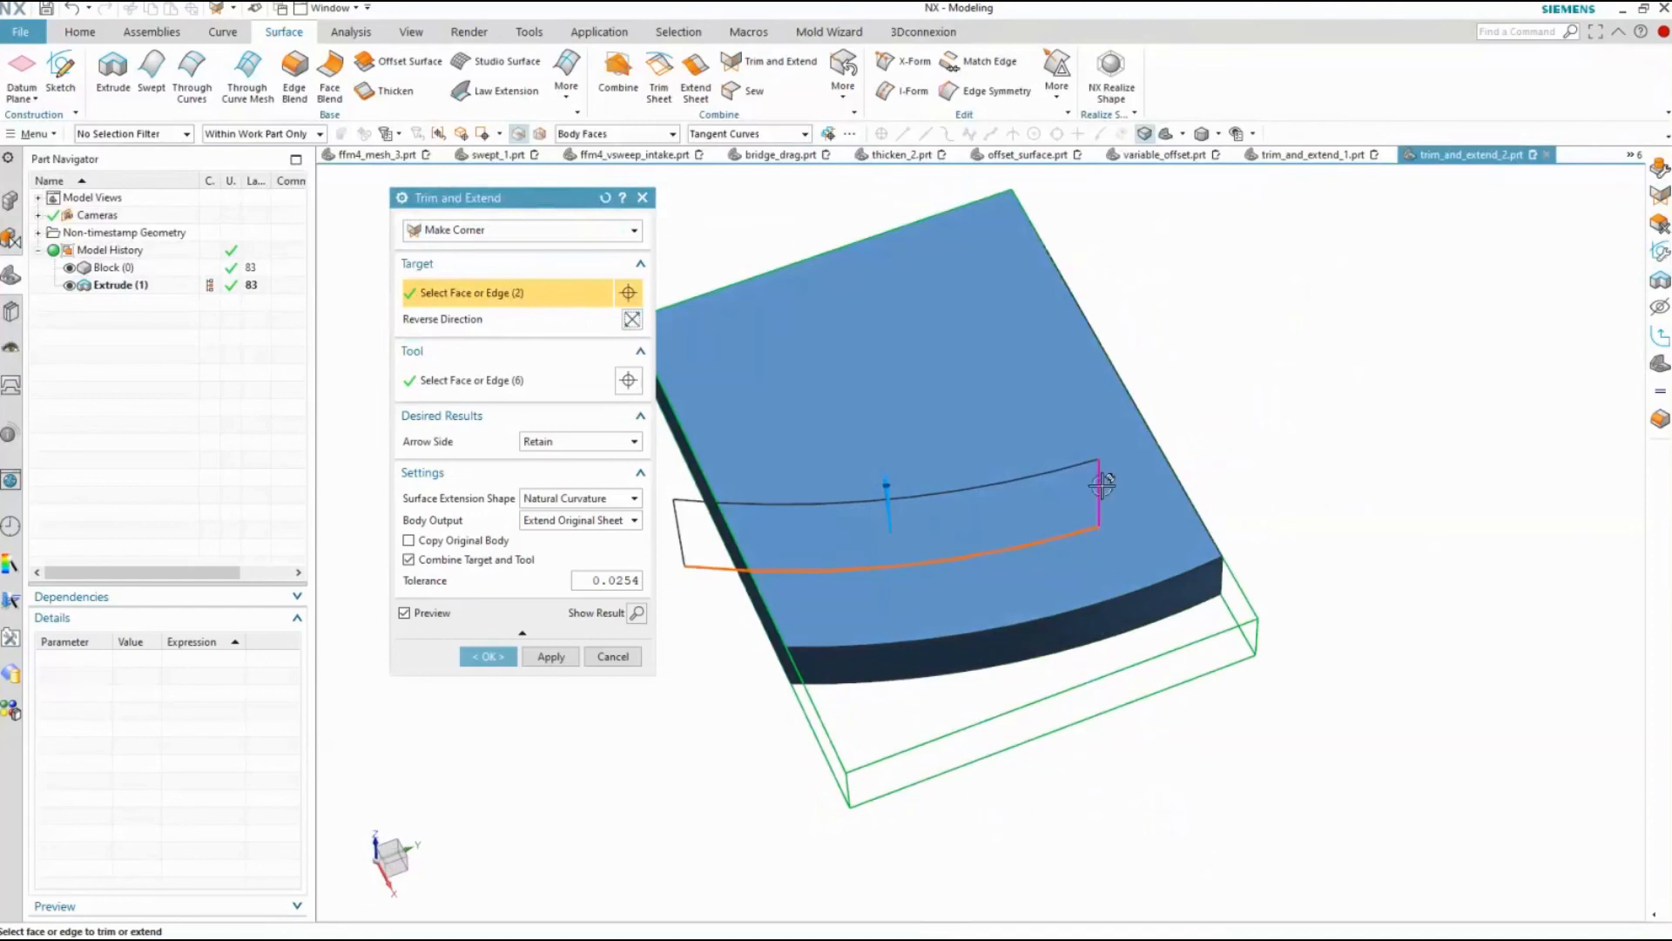
pyautogui.moveTo(1139, 635); pyautogui.dragTo(862, 706, button='middle')
pyautogui.click(793, 475)
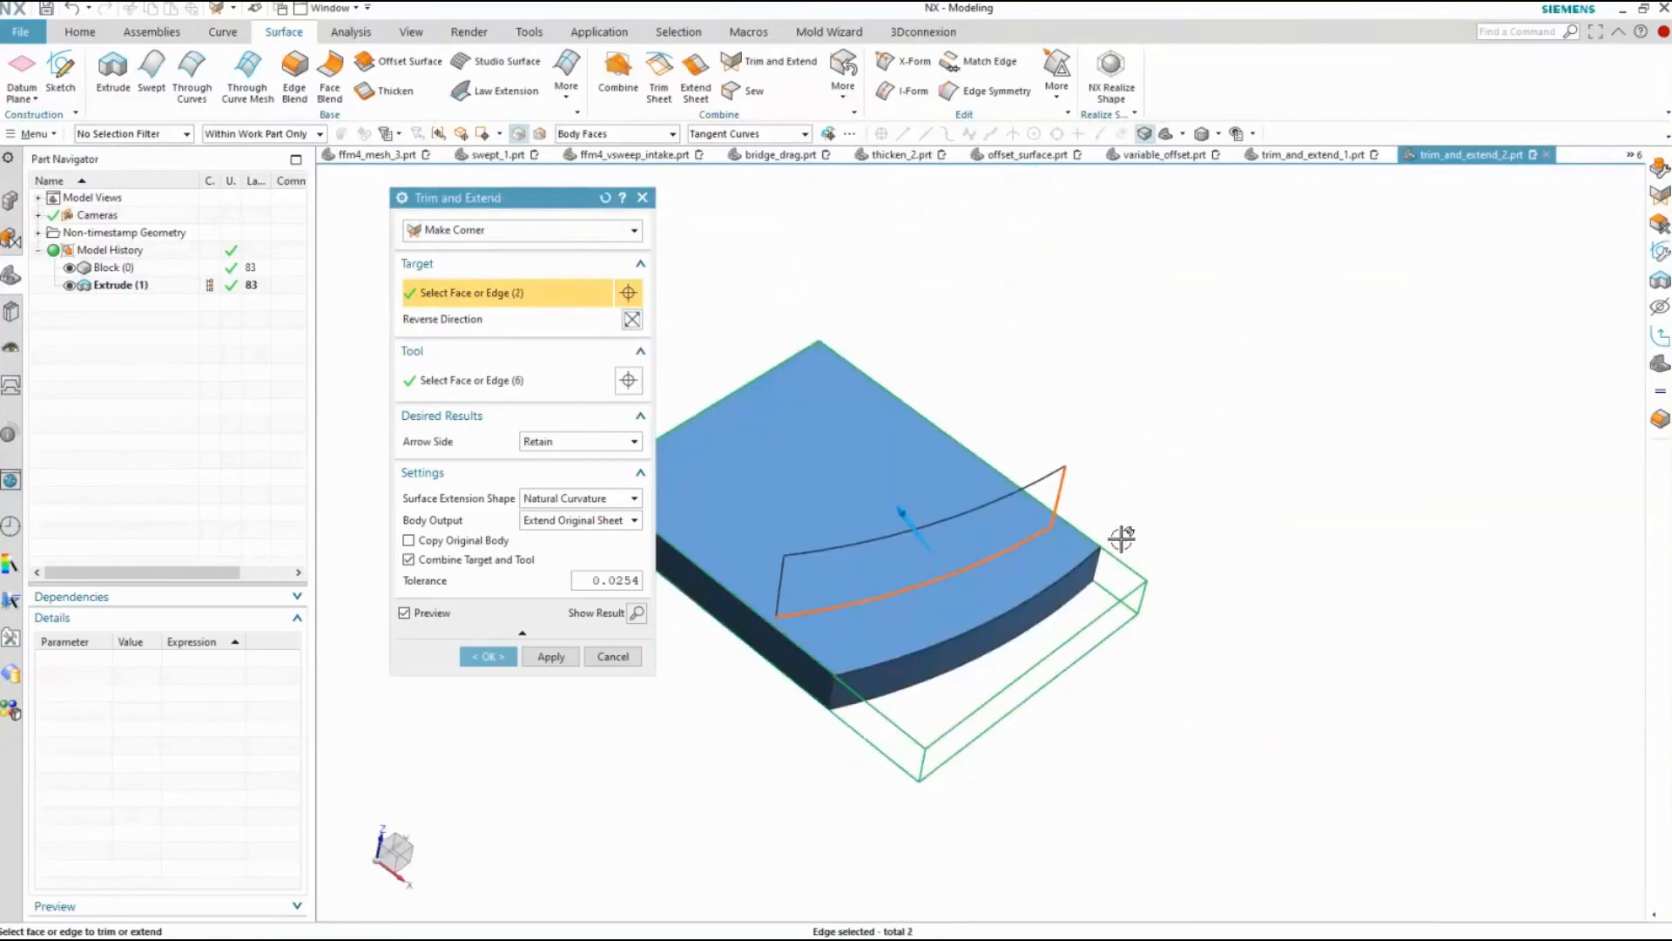
pyautogui.moveTo(1120, 538); pyautogui.dragTo(560, 695, button='middle')
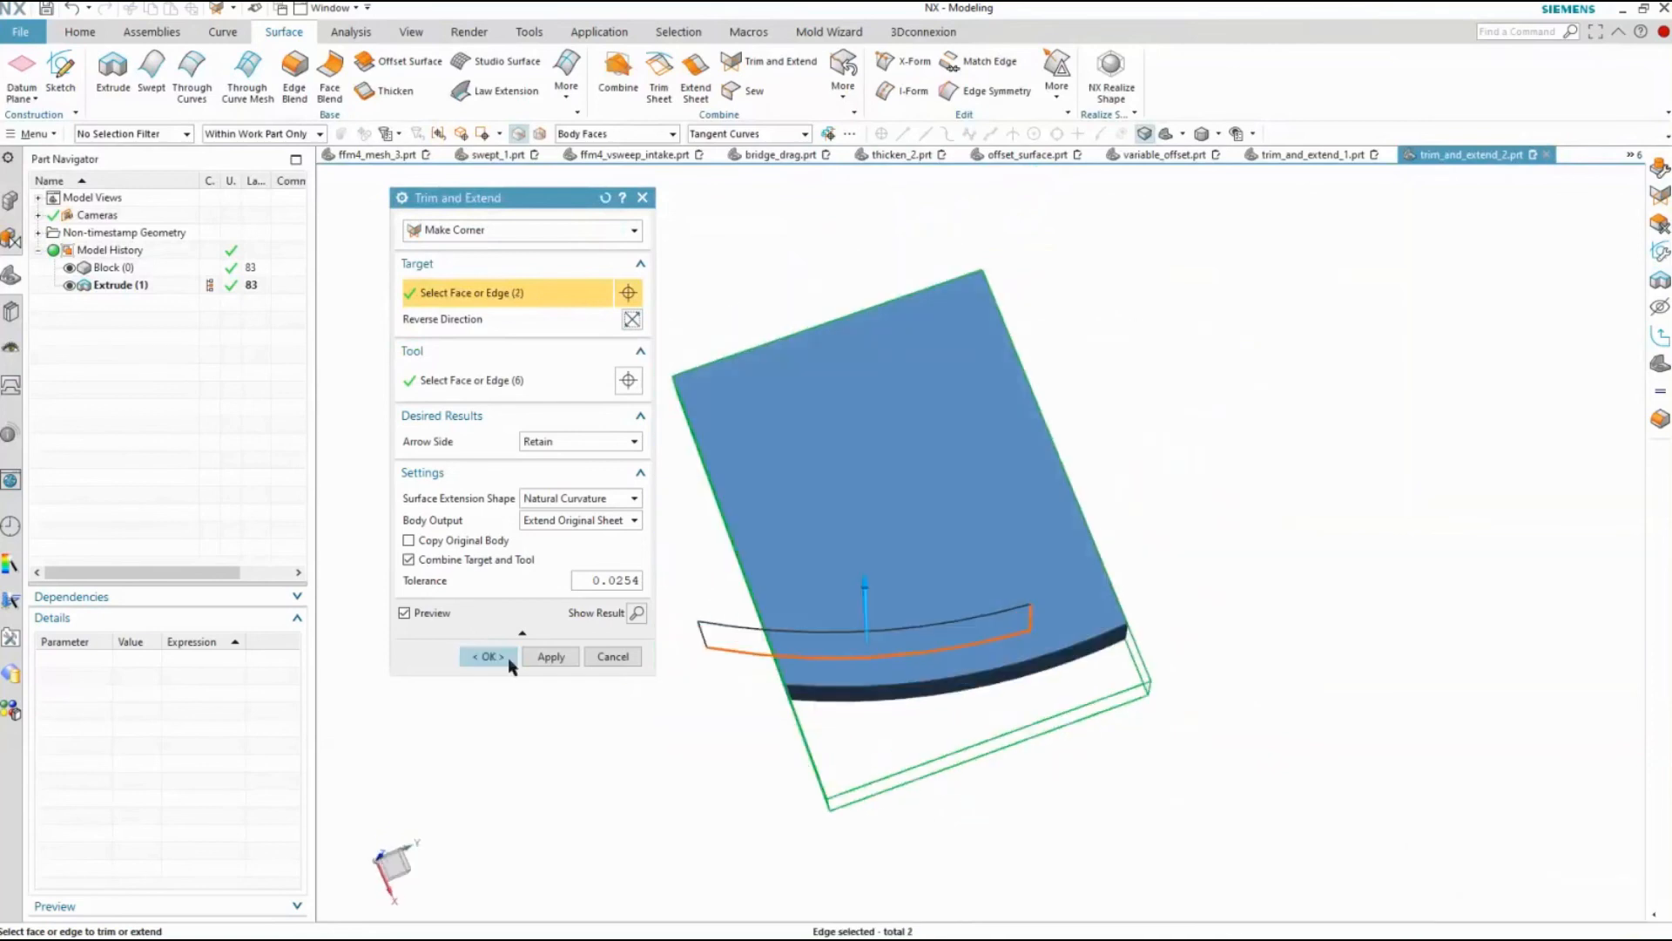
pyautogui.click(501, 655)
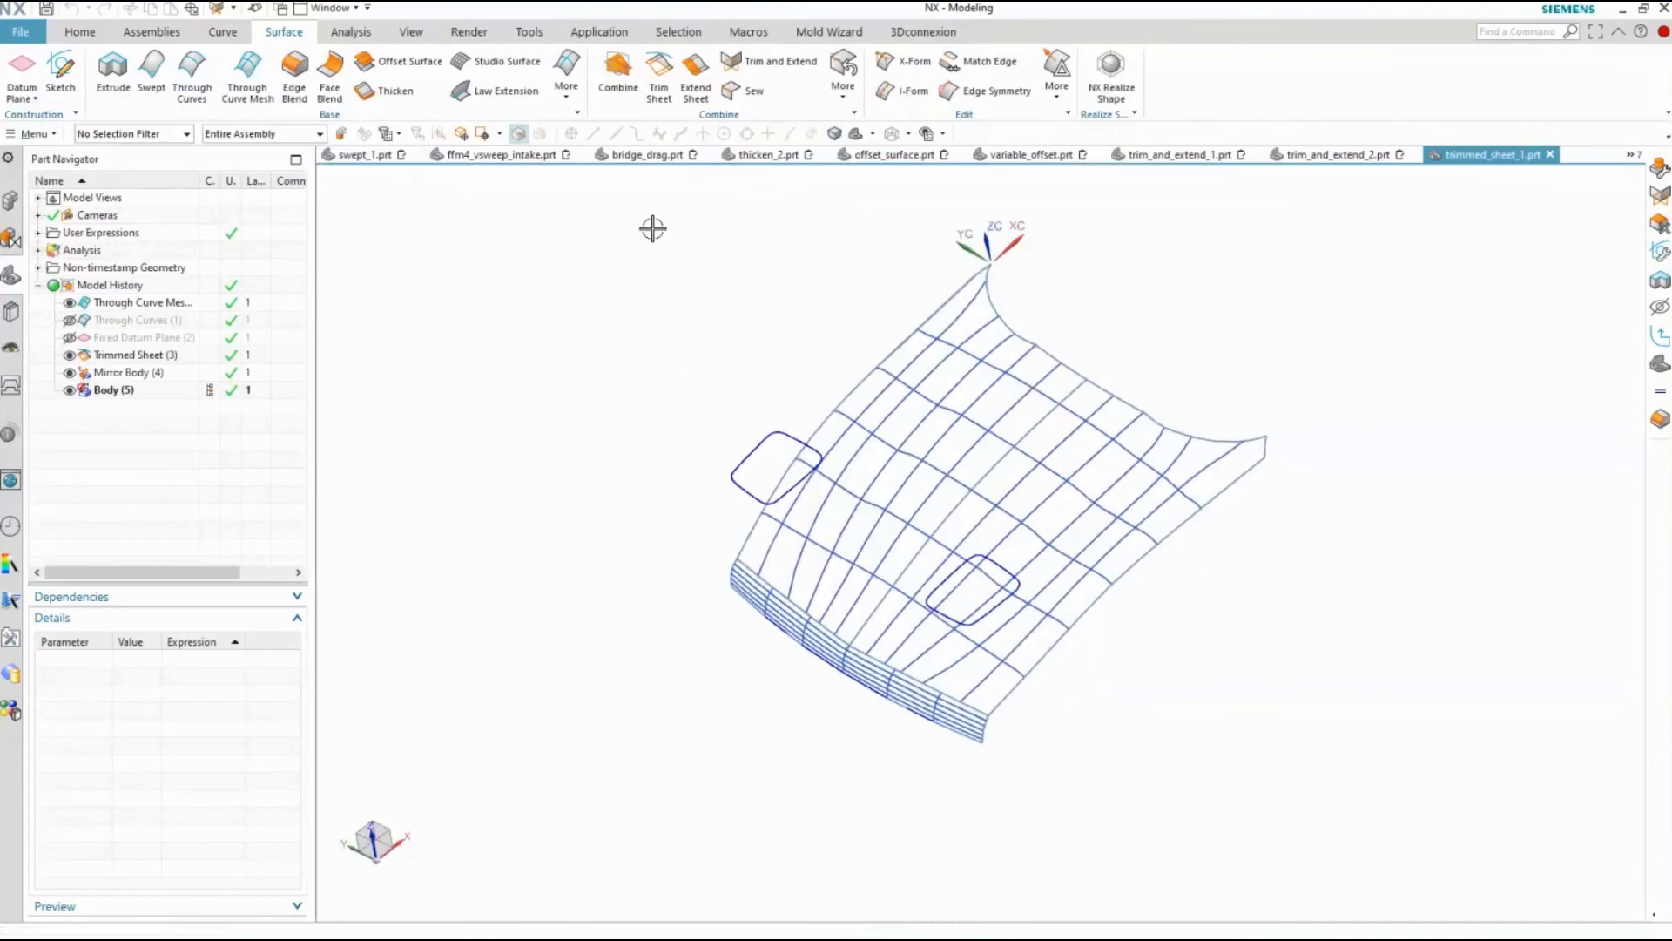
# Shade the hood model and start a Trim Sheet with both hood halves as target sheets
pyautogui.rightClick(642, 339)
pyautogui.click(643, 313)
pyautogui.click(658, 80)
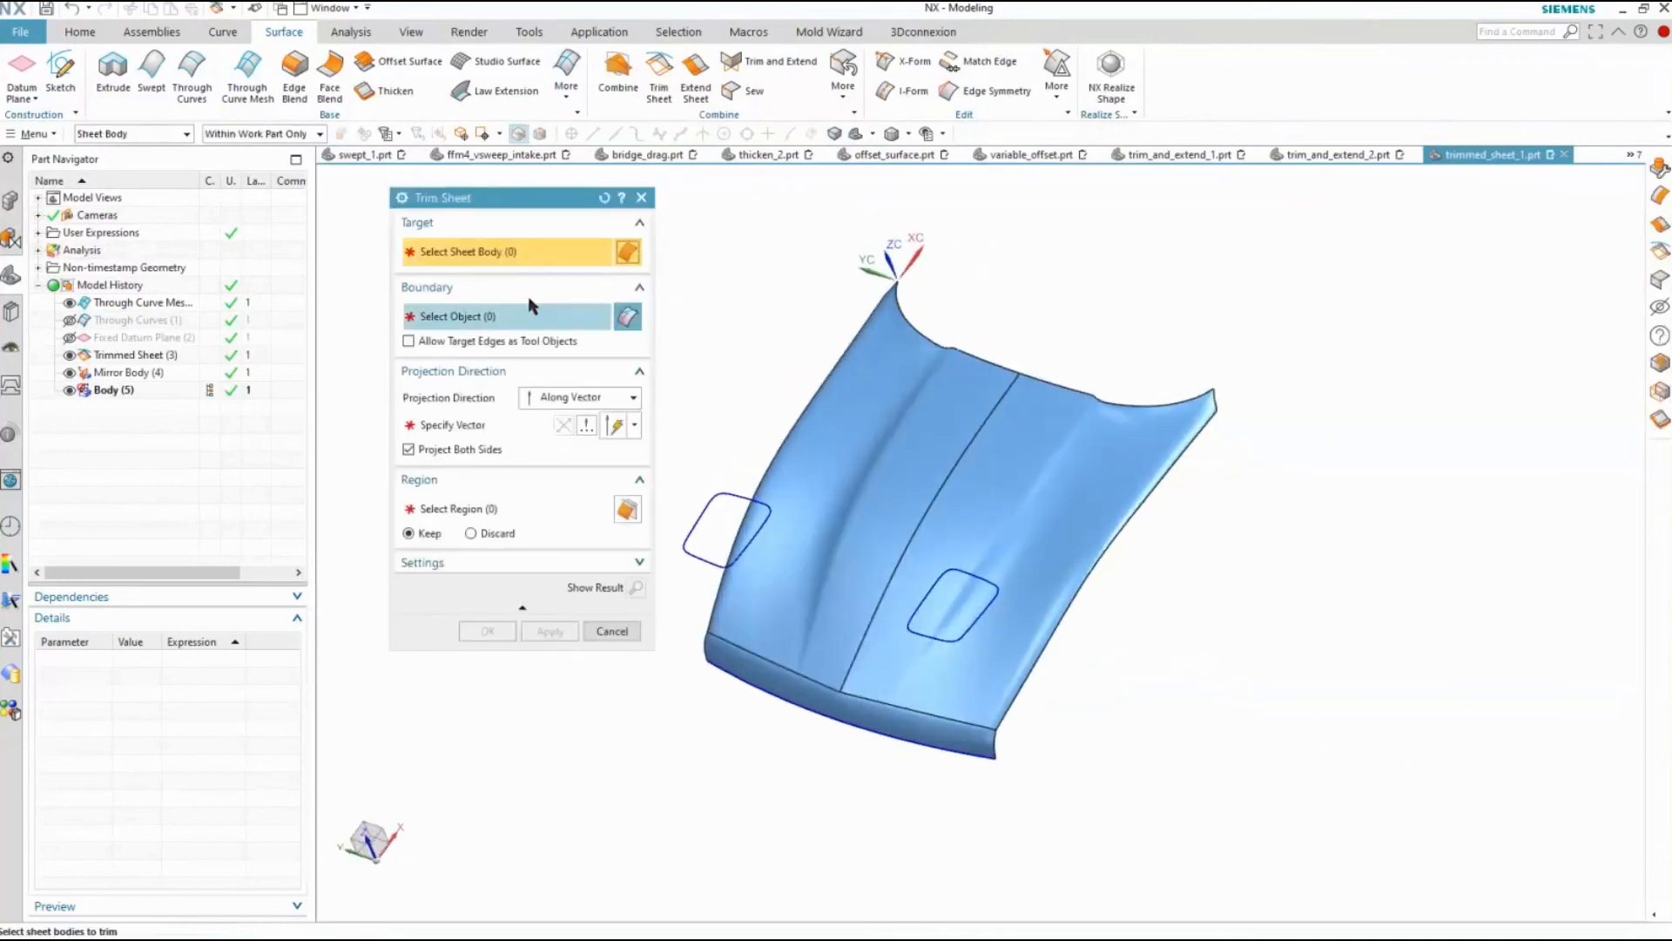
pyautogui.click(871, 498)
pyautogui.click(1094, 502)
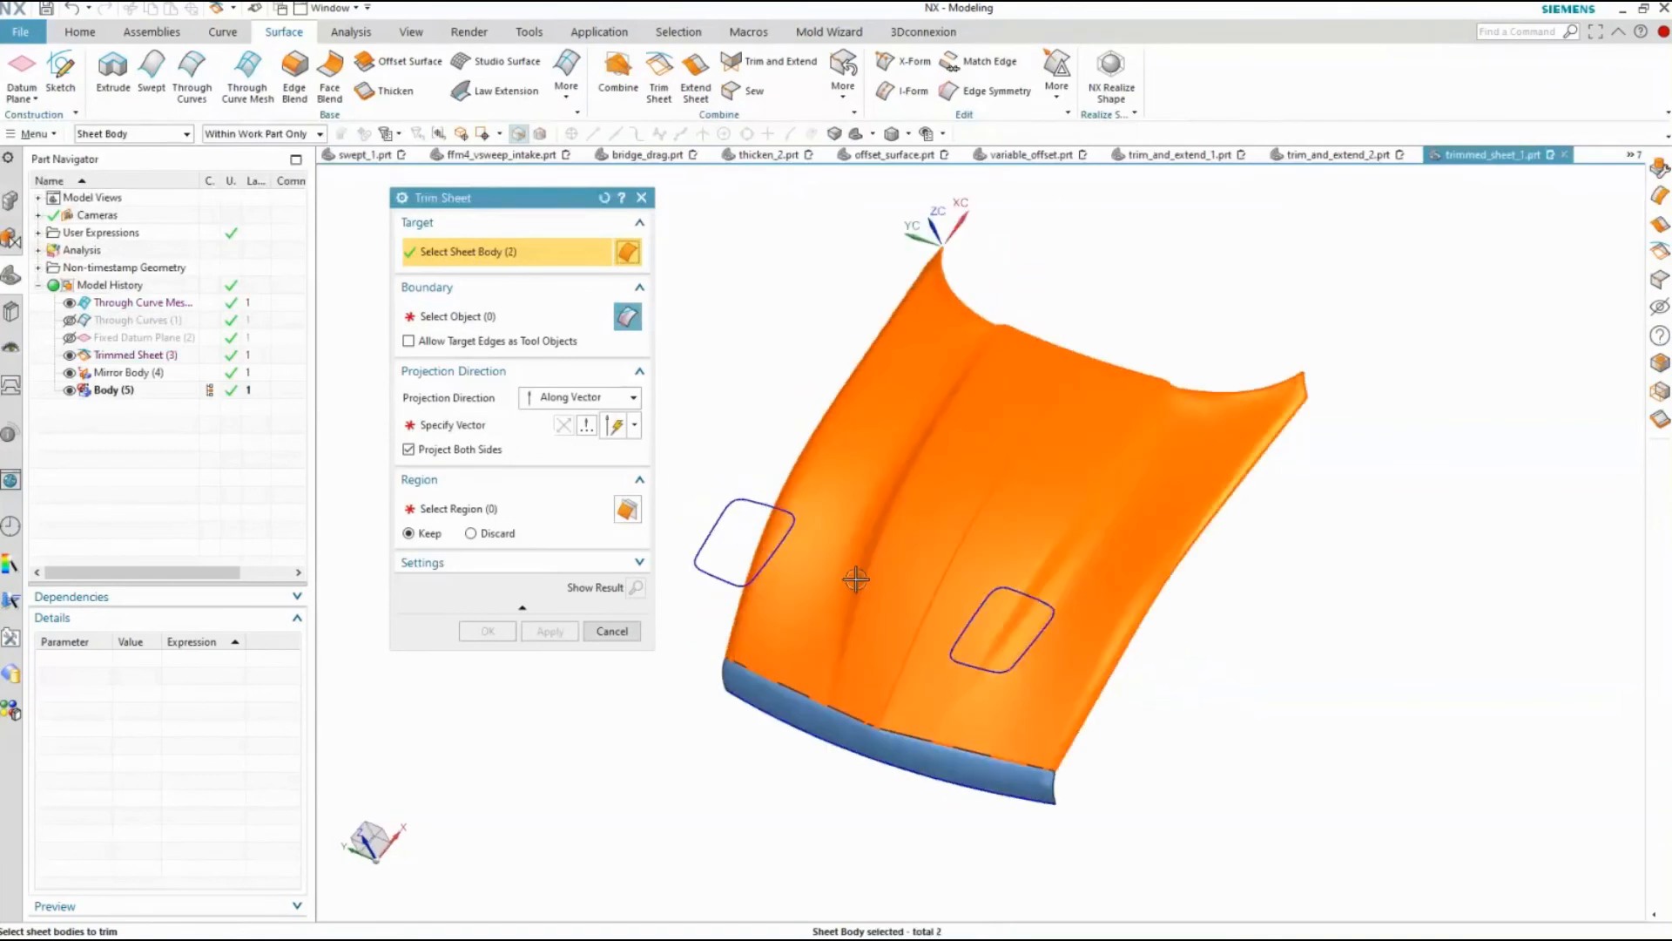
# Select the two rounded rectangular splines as trim boundaries using the Connected Curves rule
pyautogui.click(514, 325)
pyautogui.moveTo(933, 449); pyautogui.dragTo(730, 591)
pyautogui.click(703, 135)
pyautogui.click(827, 172)
pyautogui.click(875, 610)
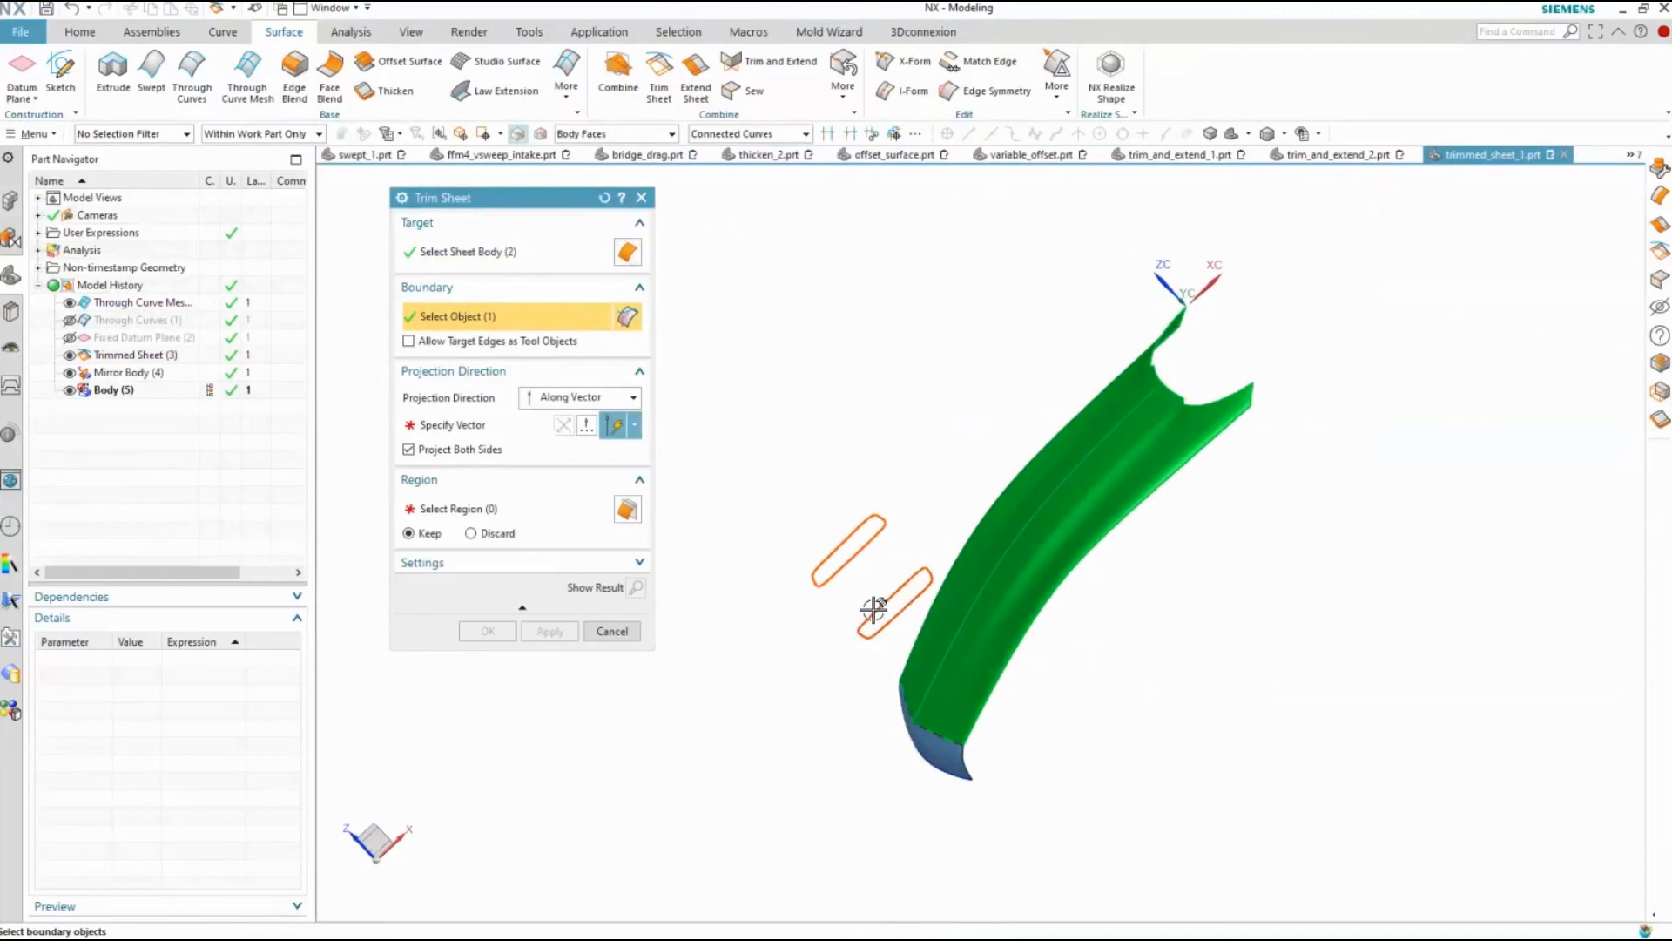
# Project the boundaries along the negative ZC vector and preview the two hood openings
pyautogui.click(456, 432)
pyautogui.click(997, 623)
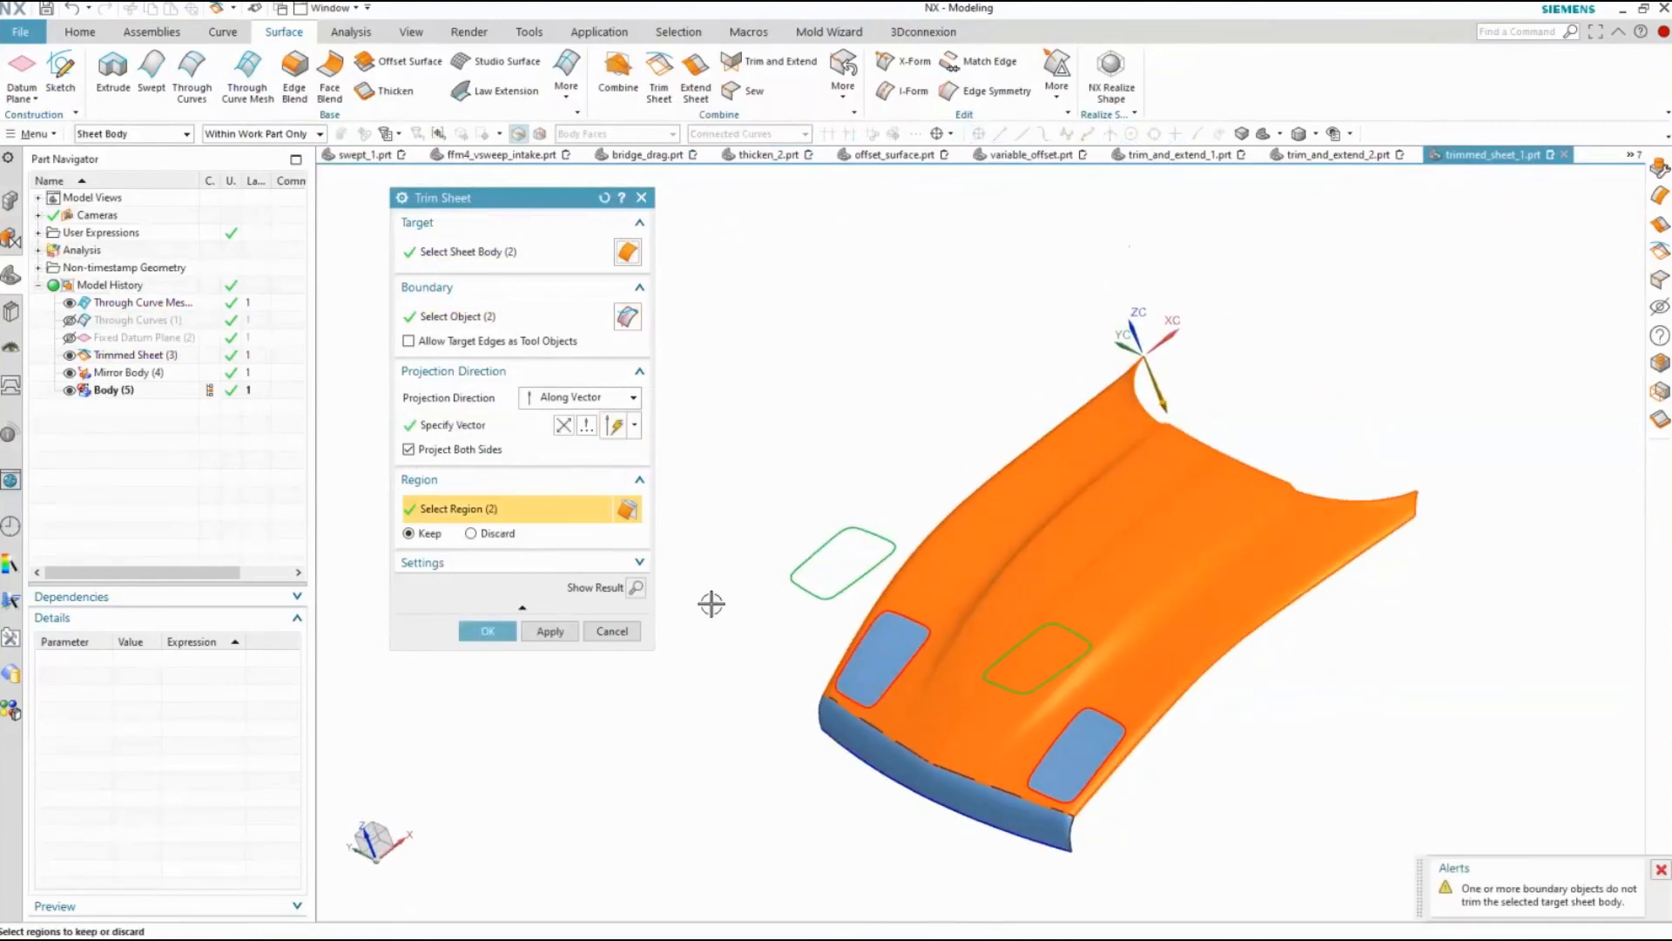
pyautogui.click(636, 587)
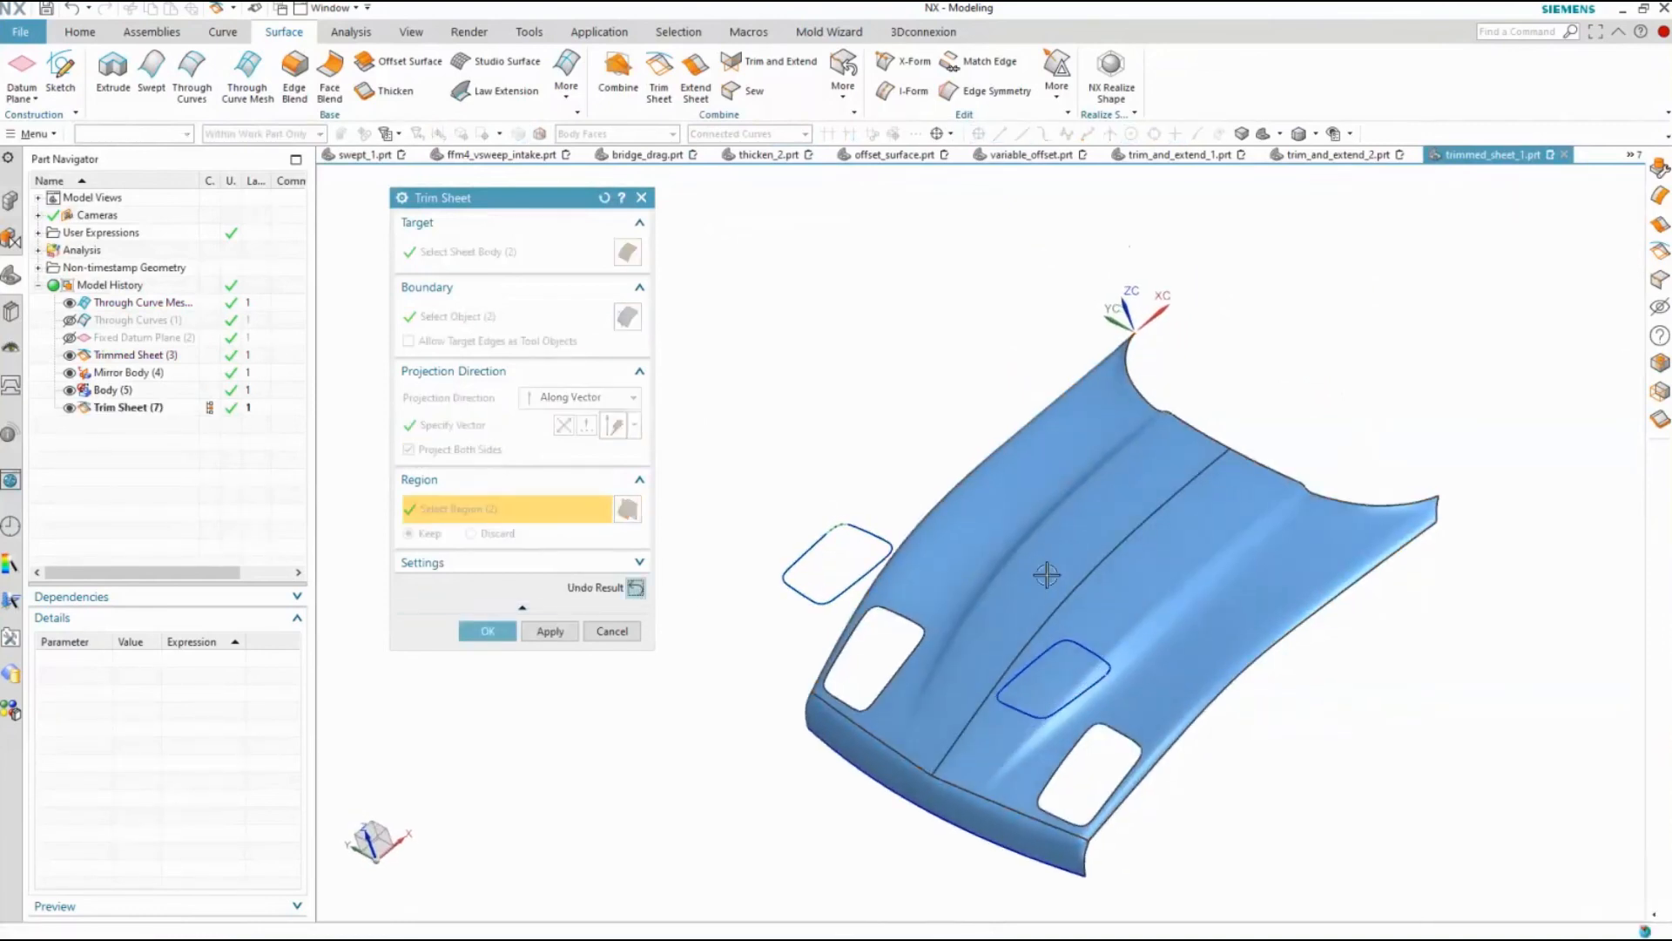
pyautogui.click(637, 587)
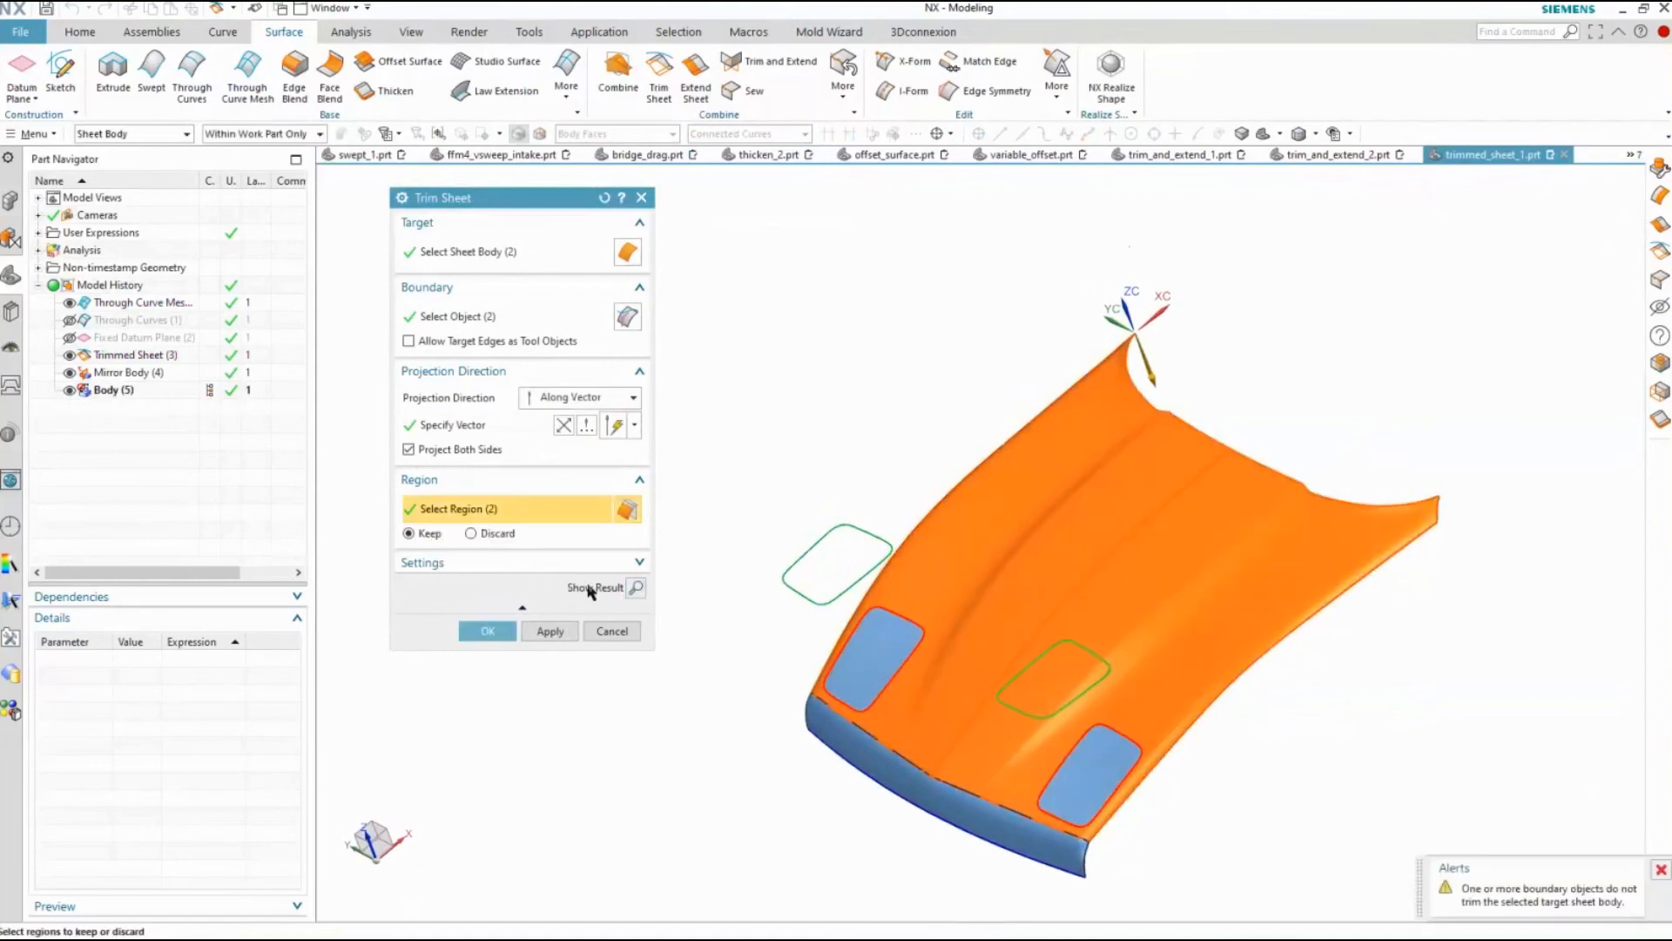
# Try the Normal to Face projection direction for the hood trim and return it to Along Vector
pyautogui.click(560, 398)
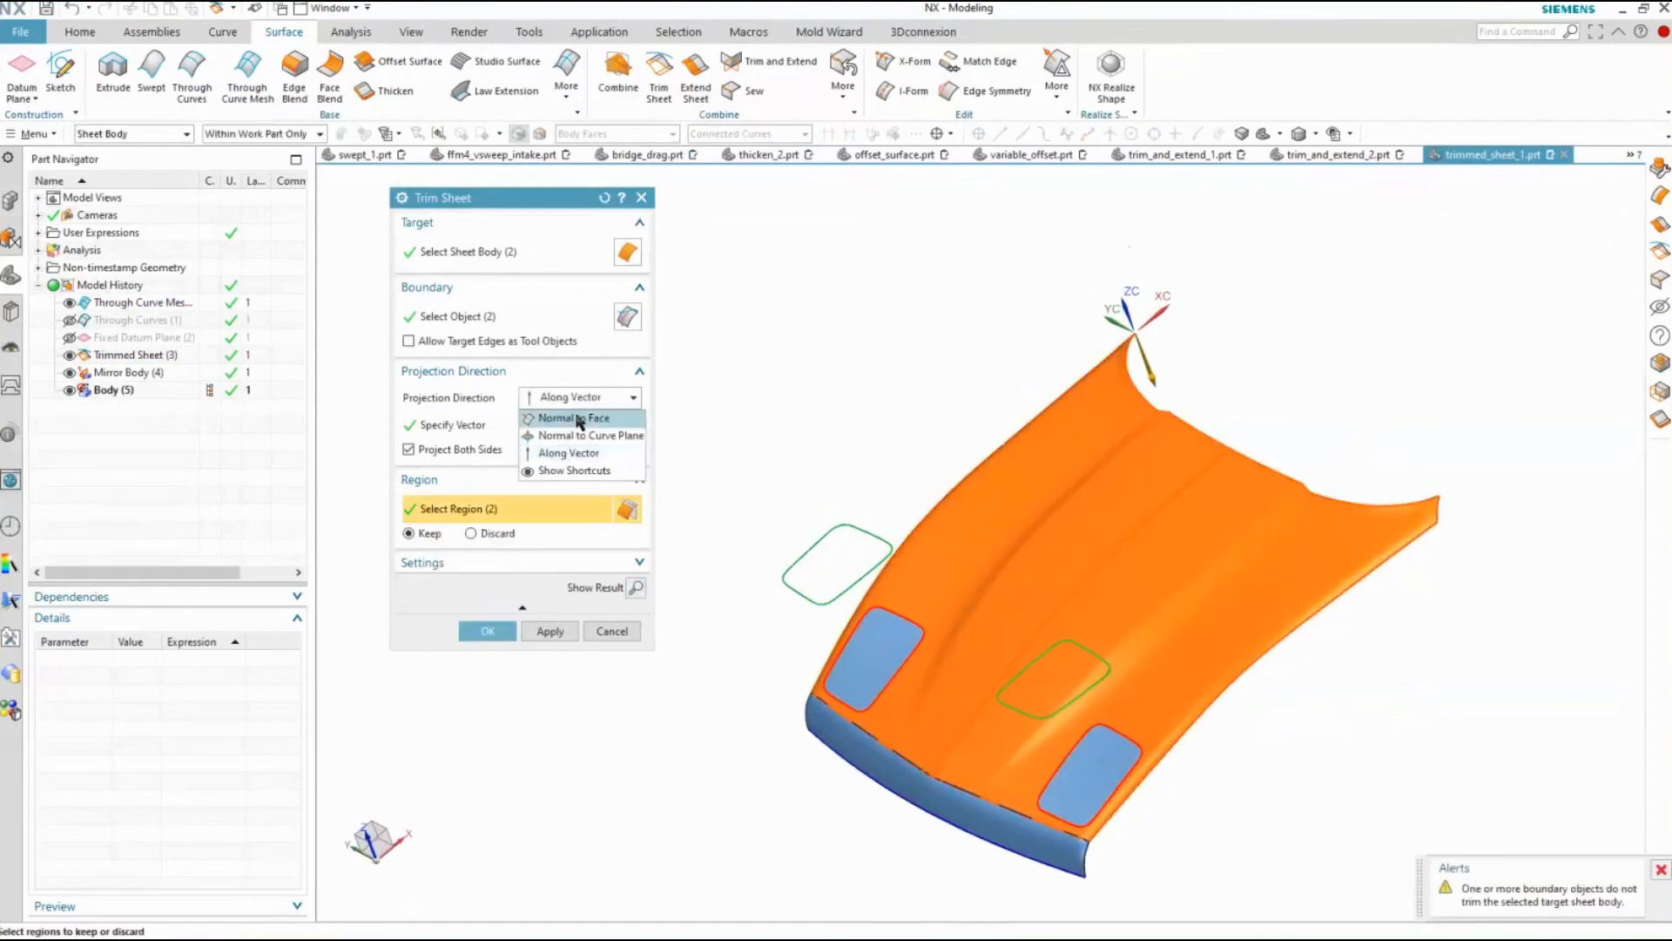
pyautogui.click(580, 419)
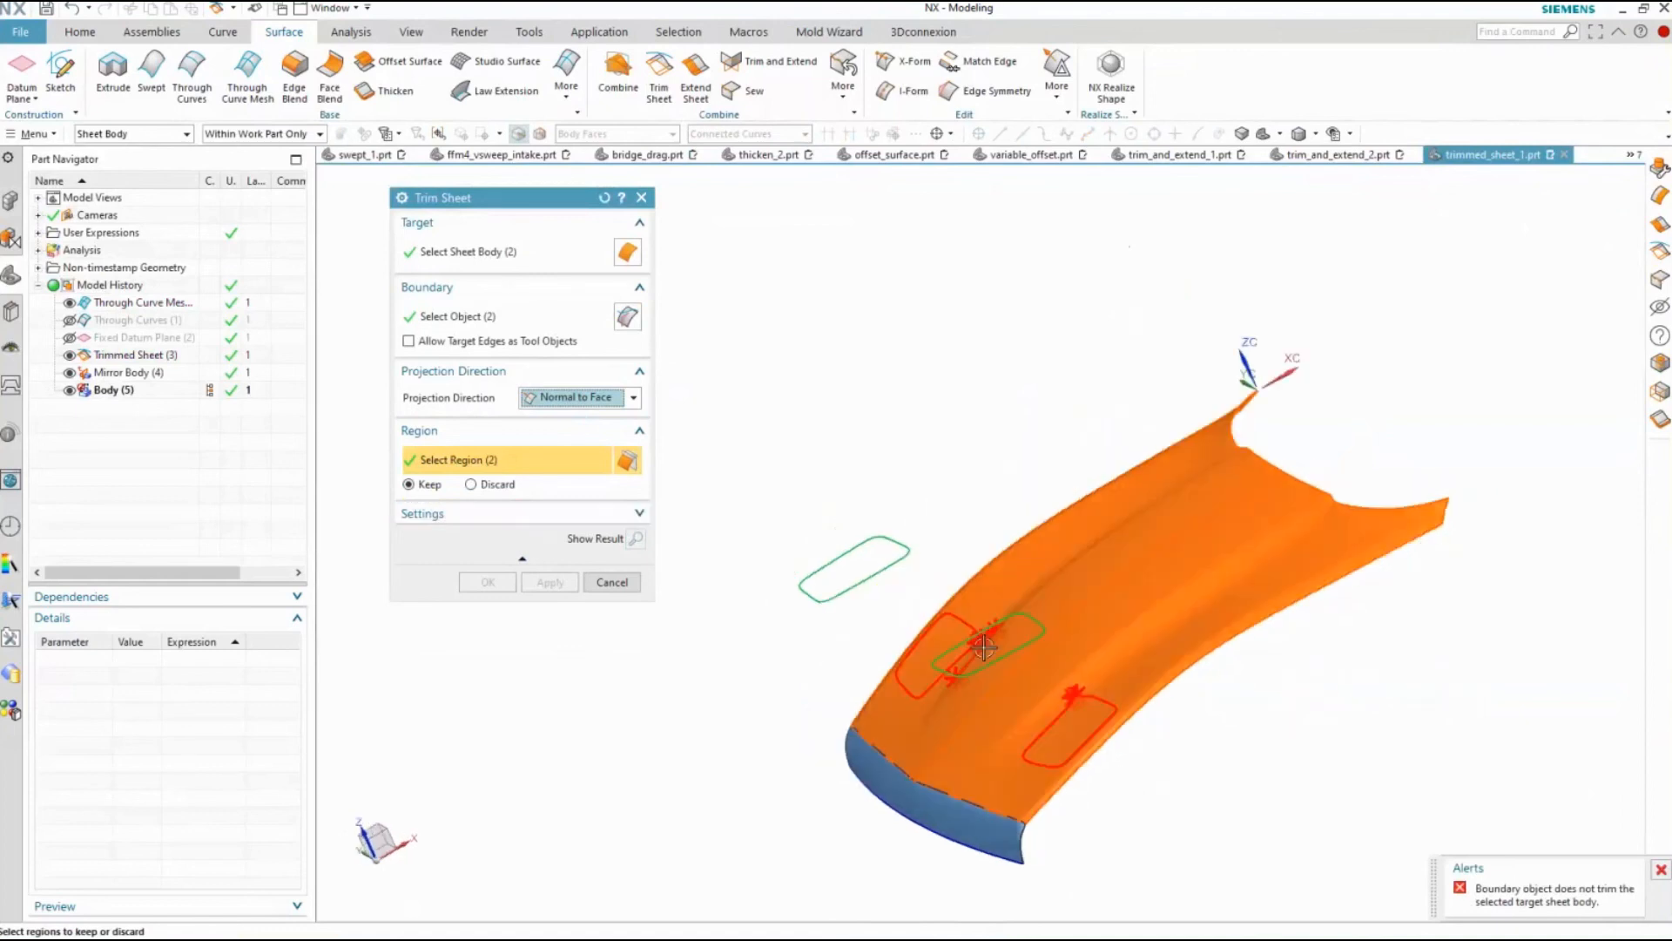
pyautogui.click(633, 397)
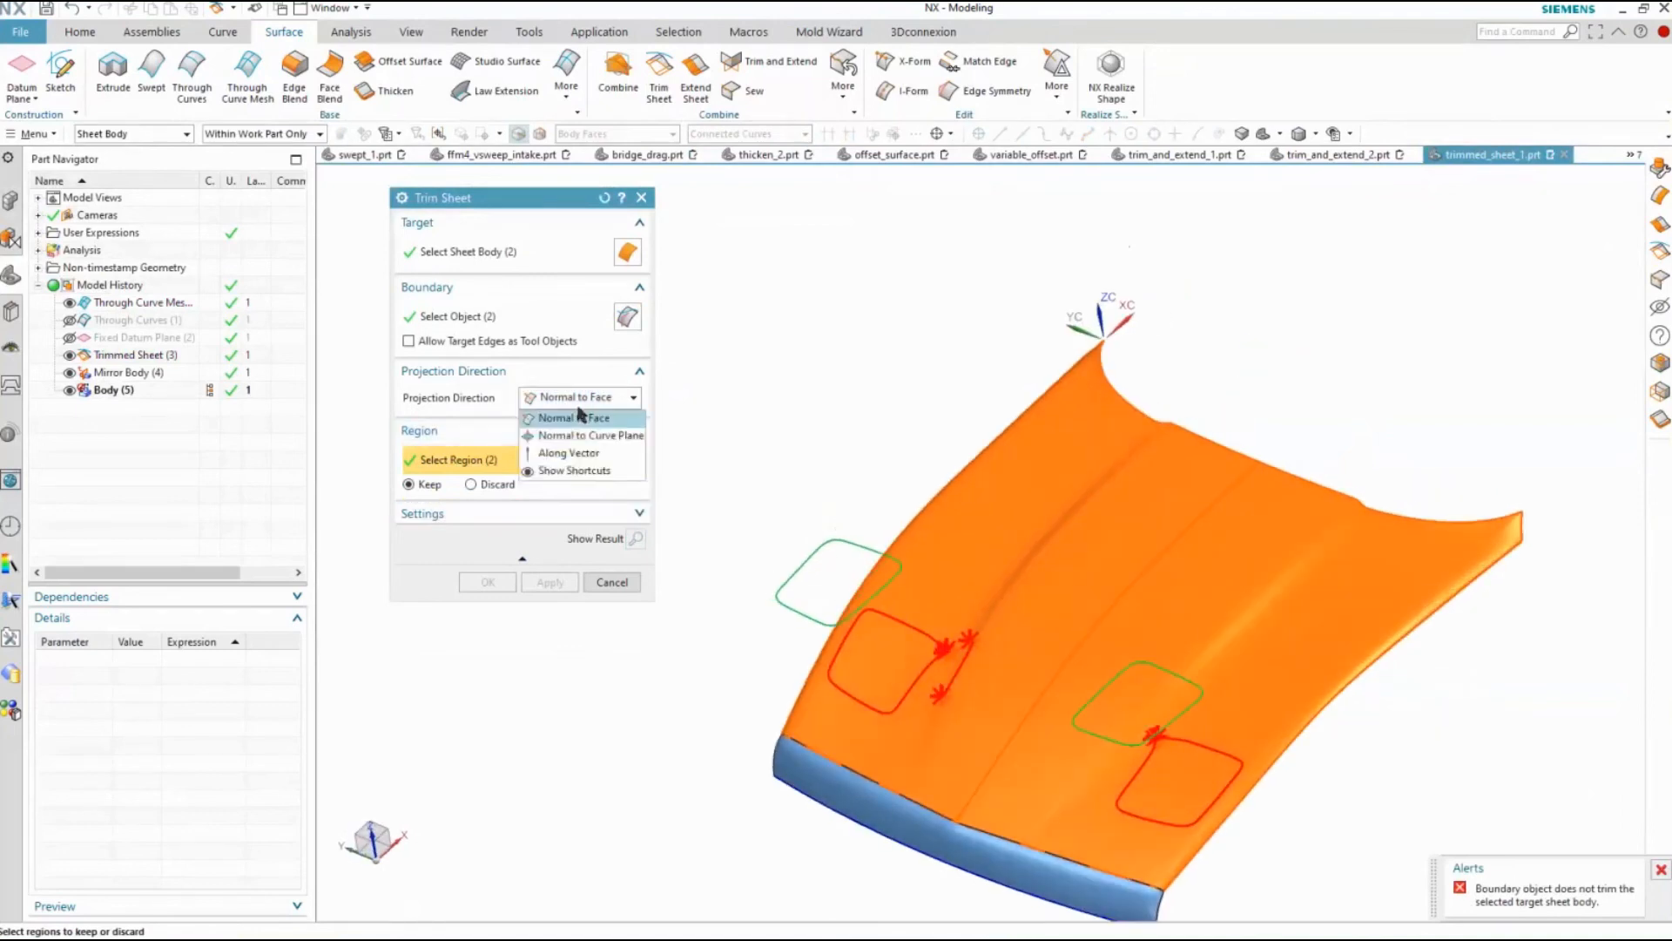
pyautogui.click(579, 450)
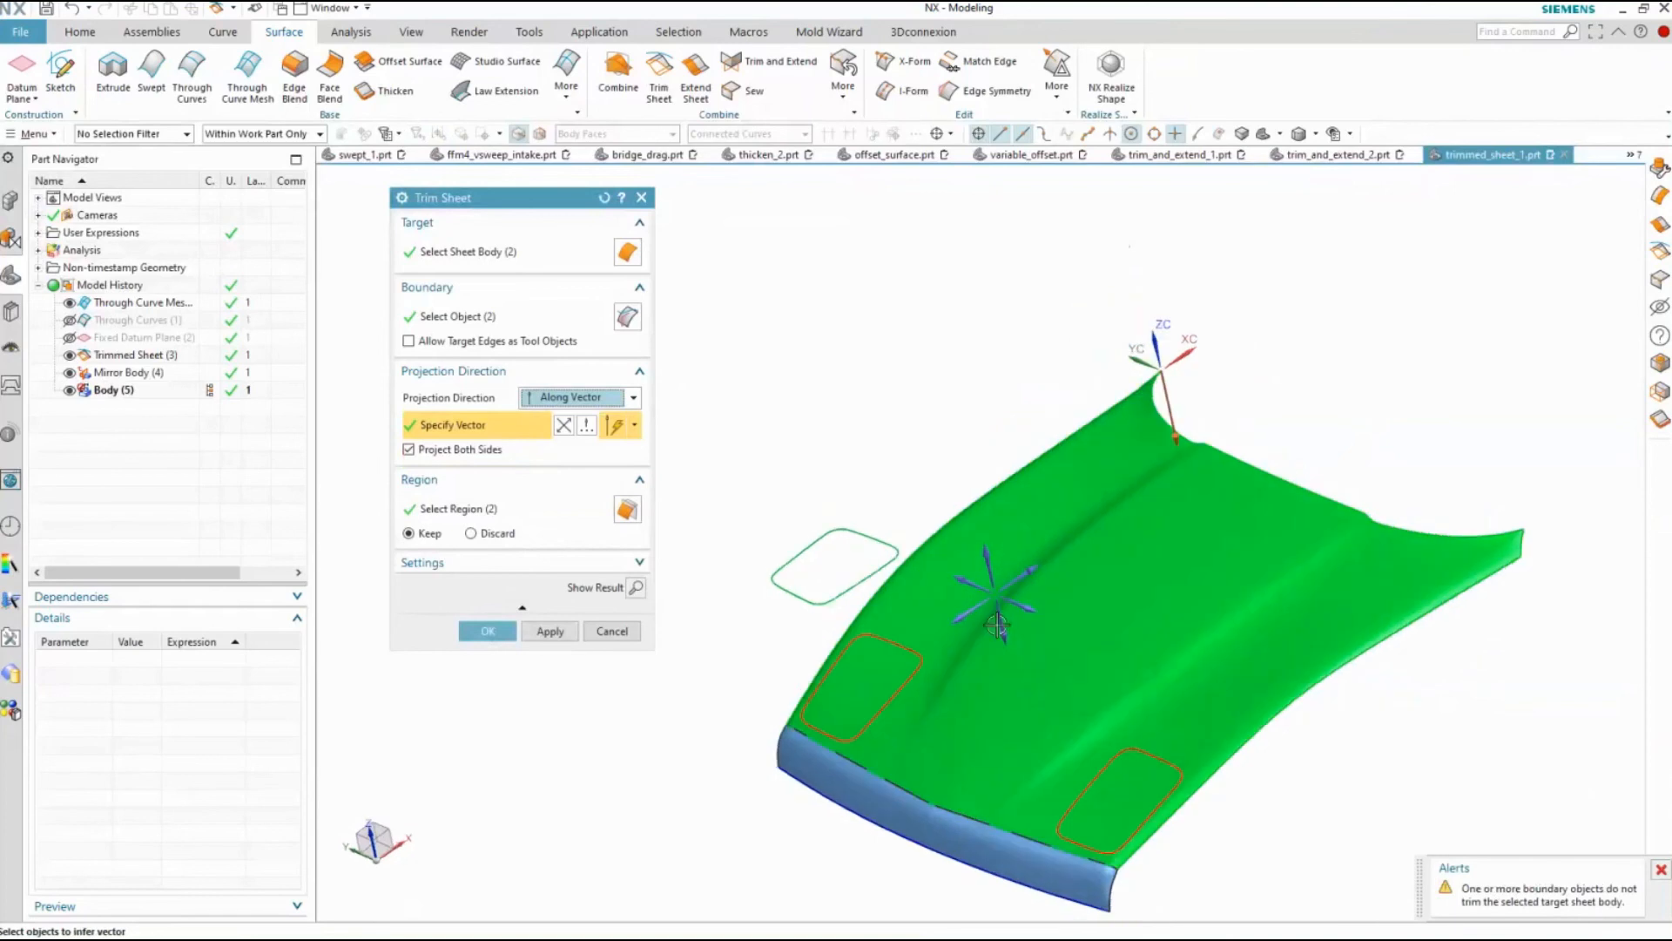
# Complete the Trim Sheet along the vector to cut both rounded openings in the hood
pyautogui.click(490, 630)
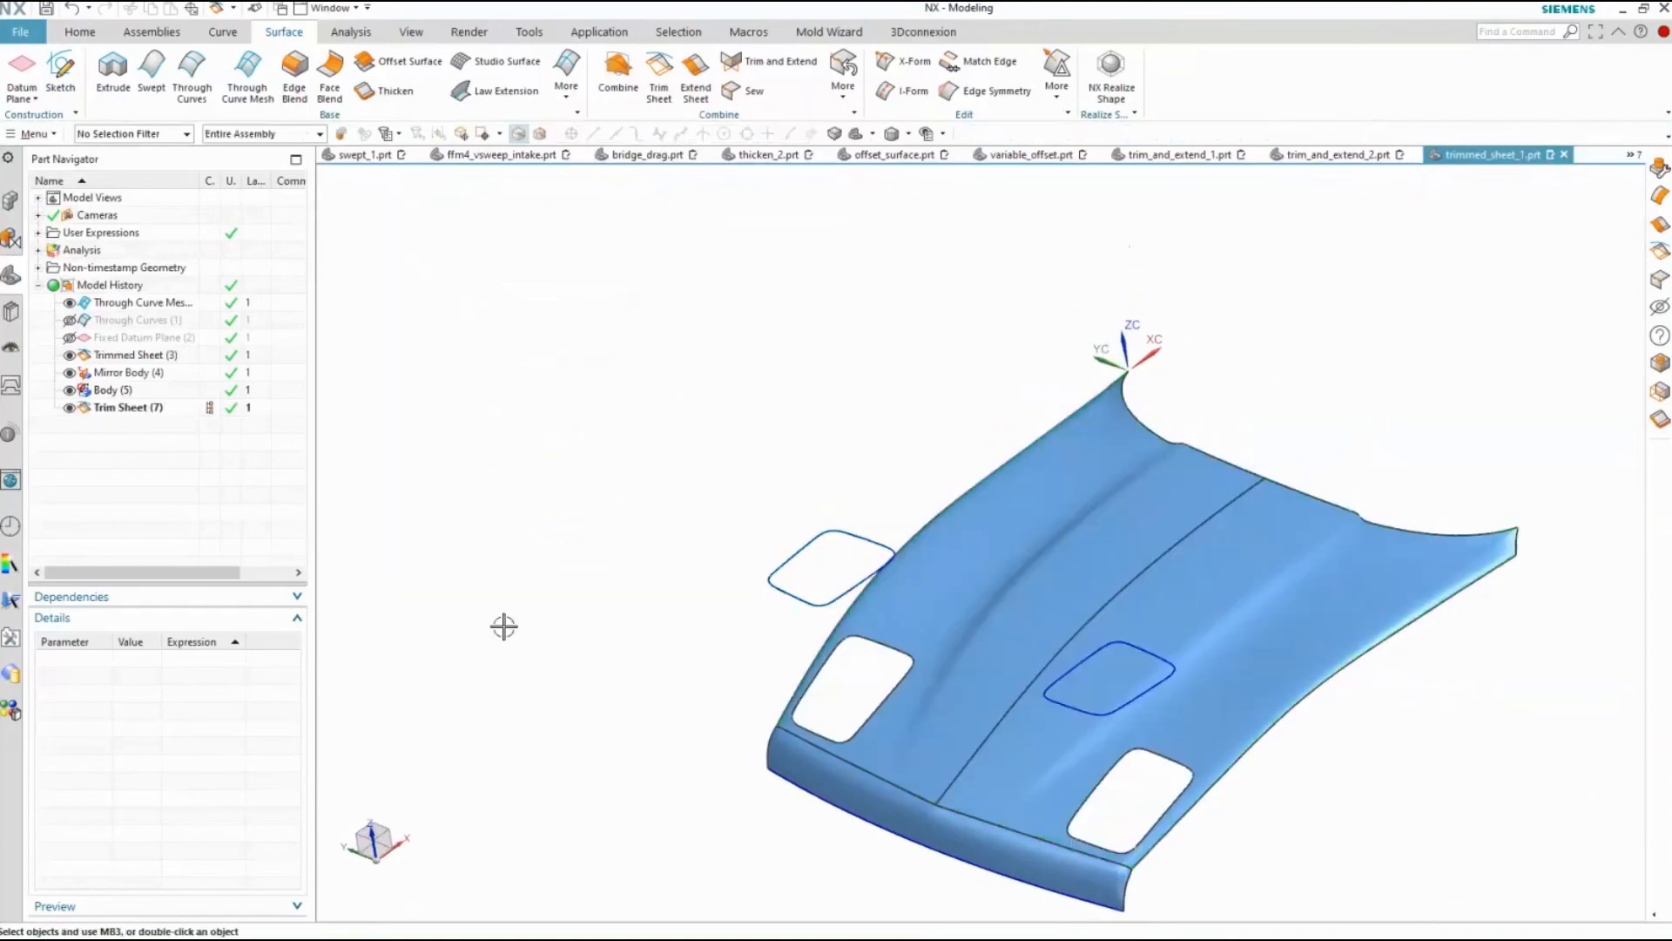
# Try editing the hood trim to discard the selected regions instead of keeping them, and undo that change
pyautogui.doubleClick(121, 408)
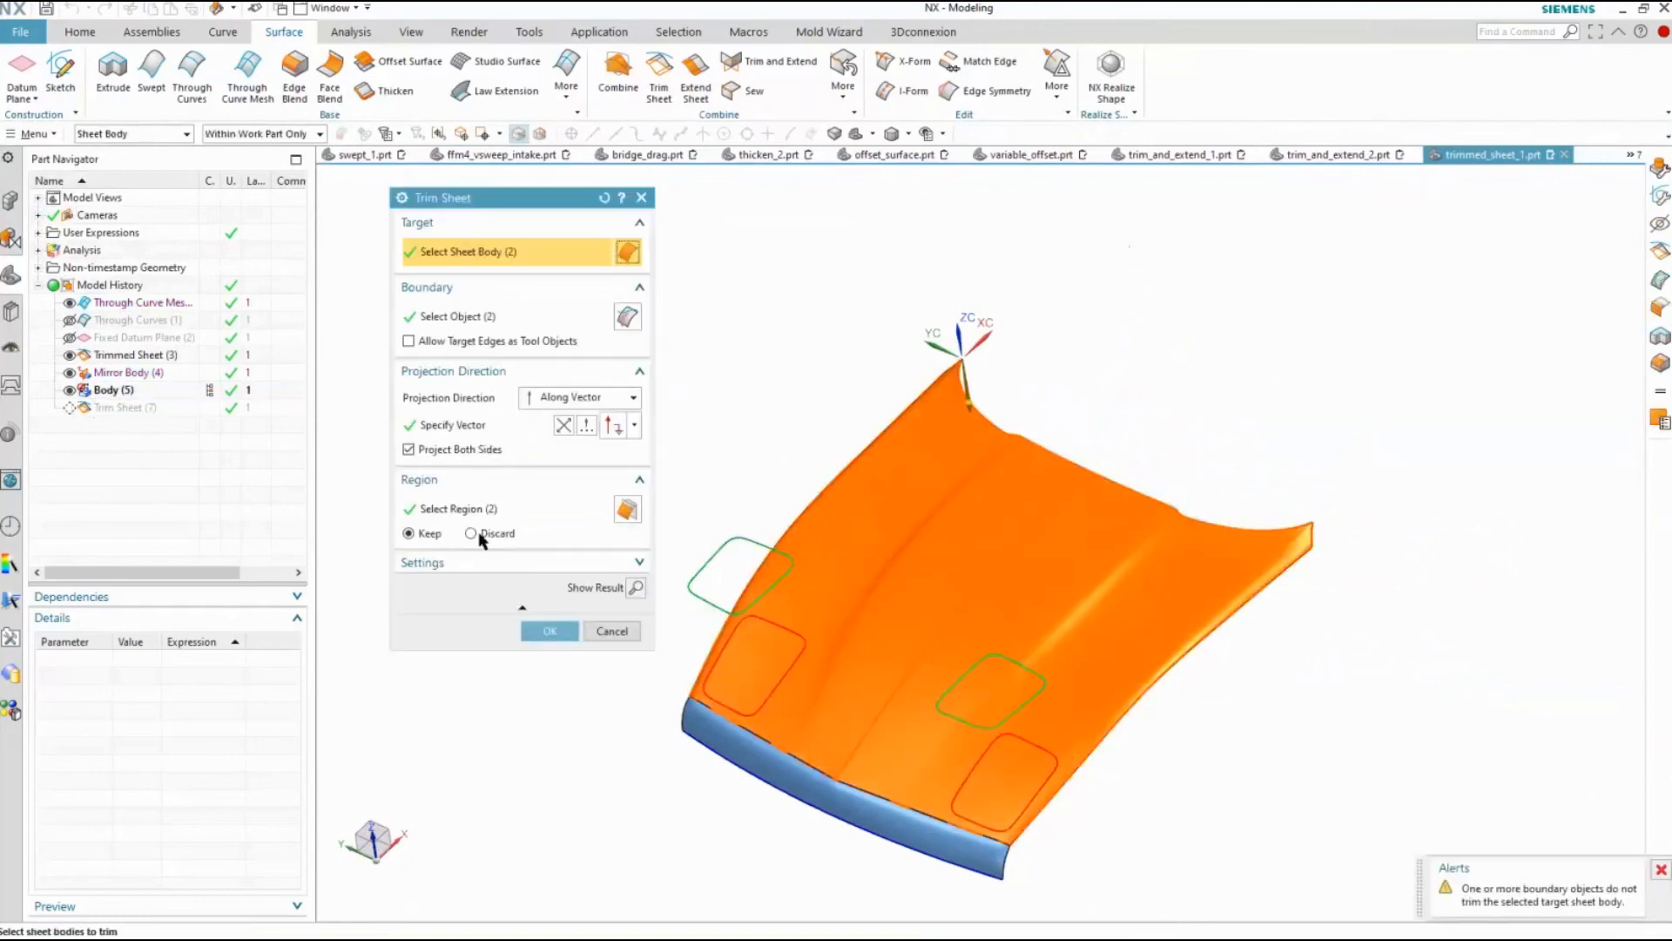
pyautogui.click(460, 510)
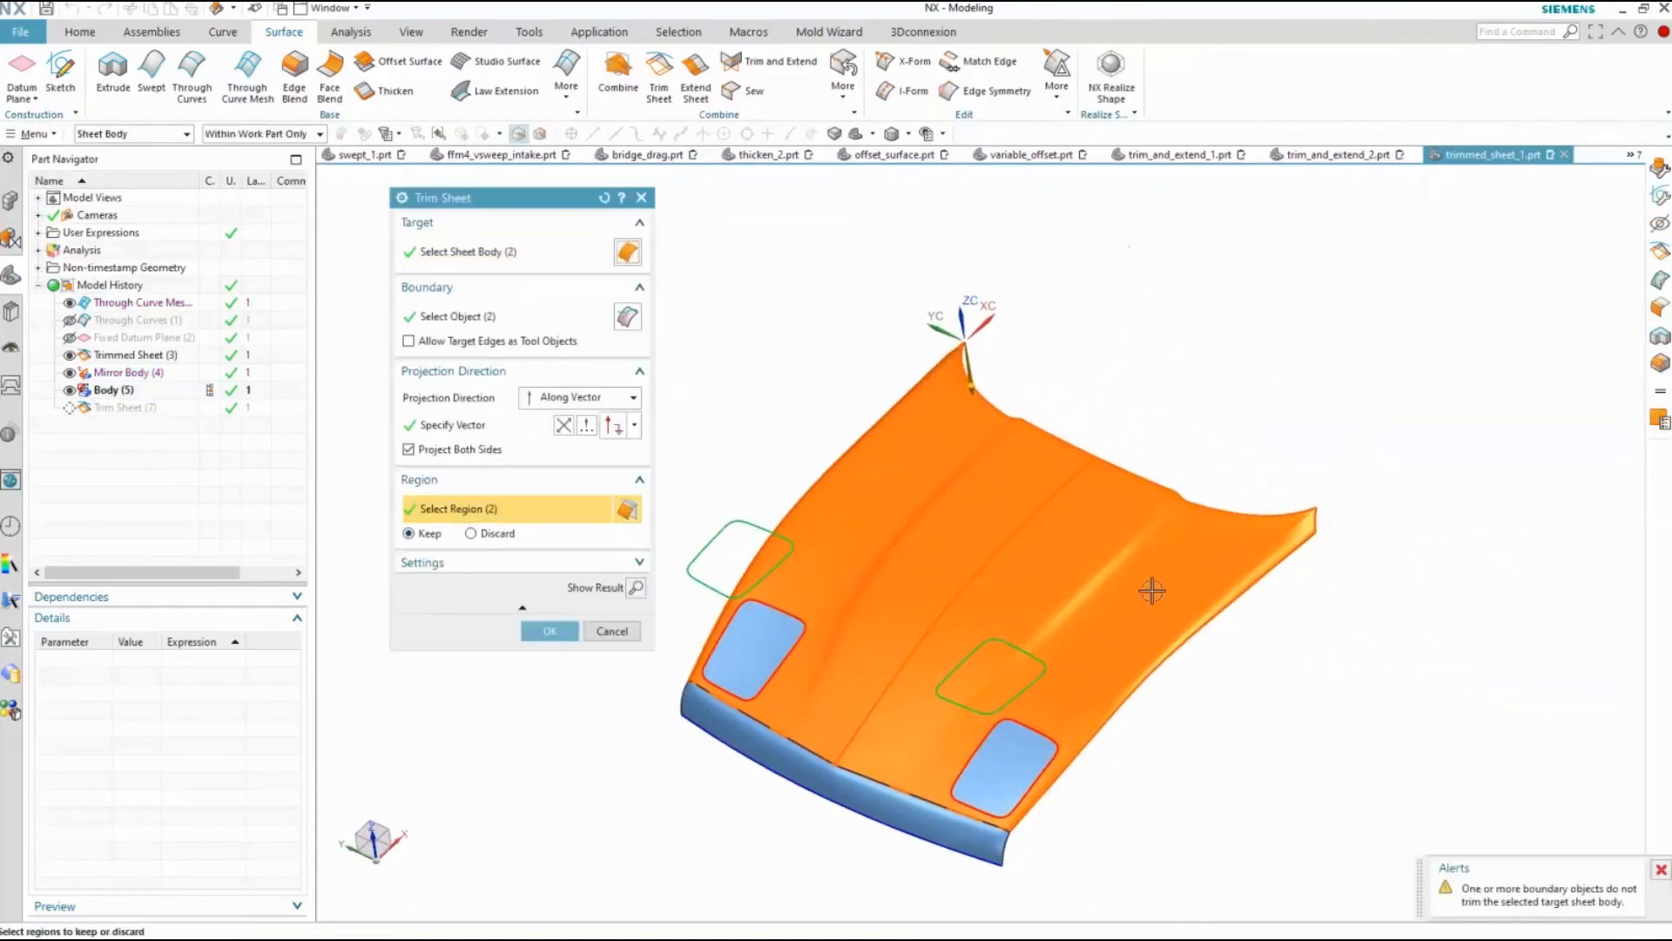
pyautogui.click(473, 533)
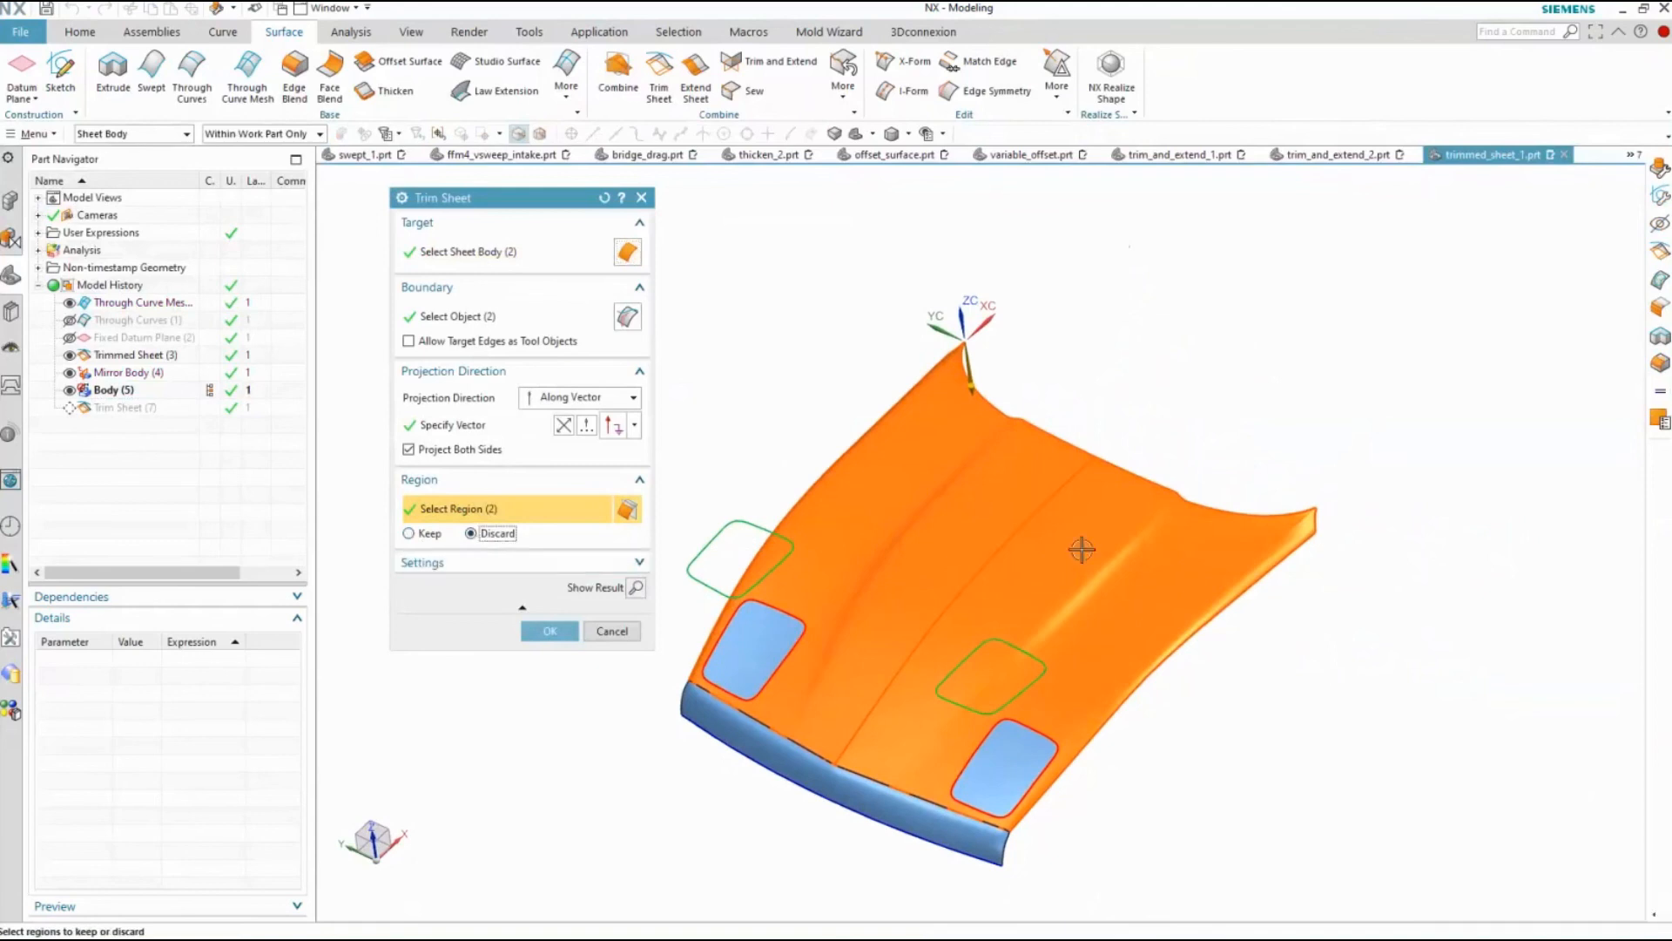
pyautogui.click(549, 630)
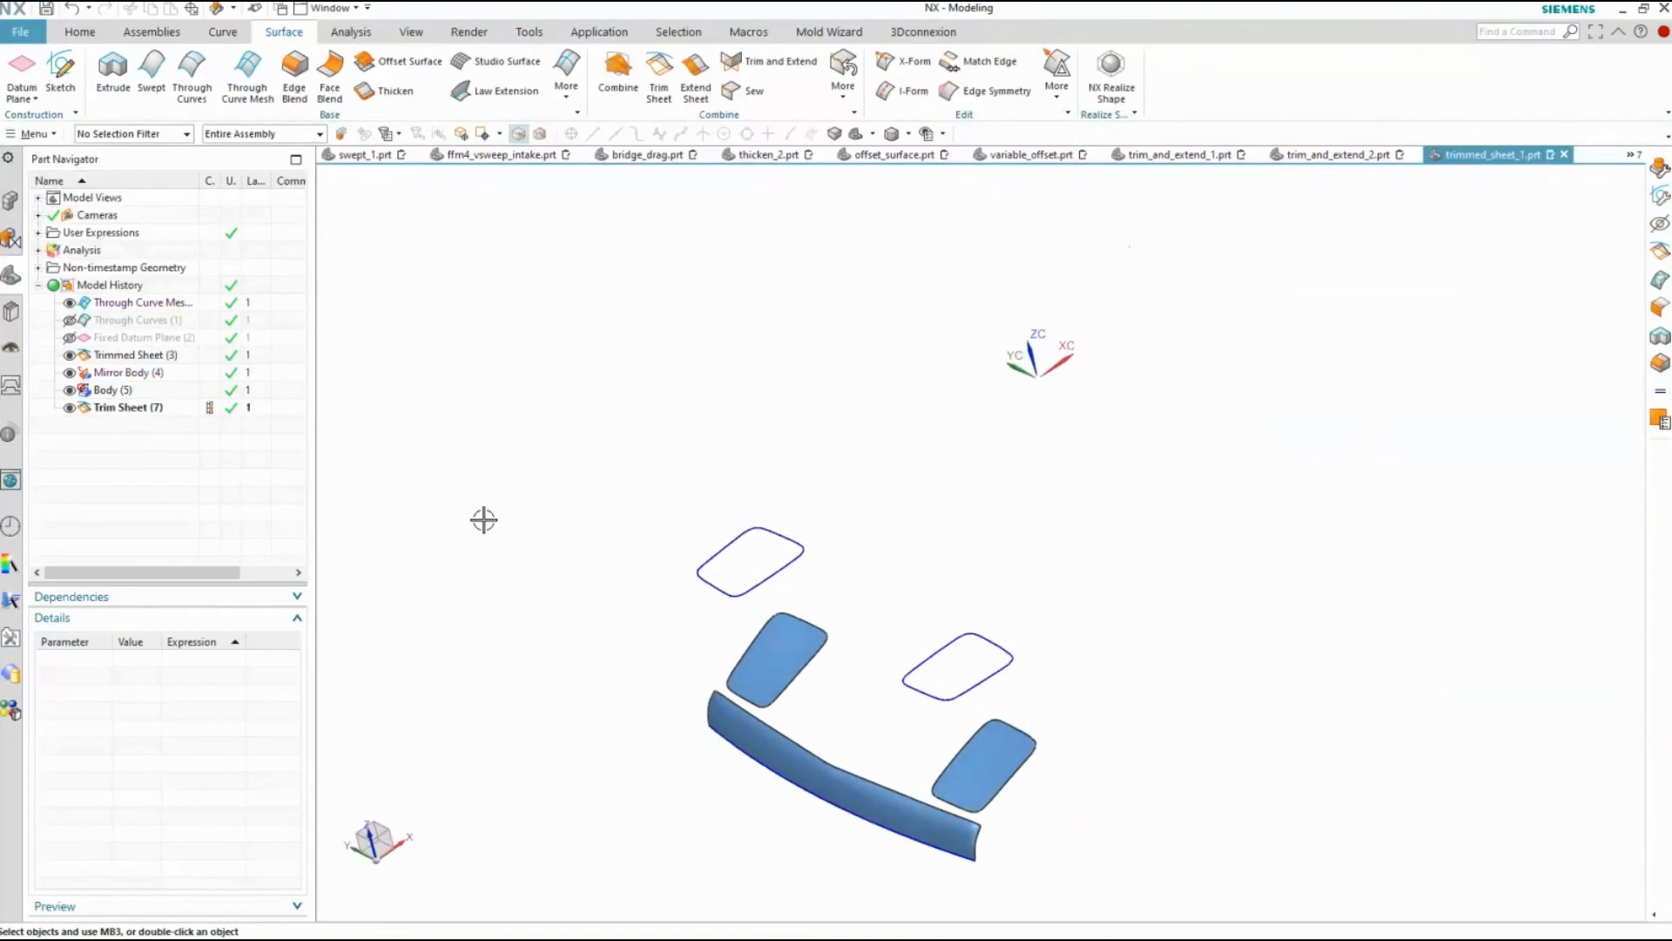
pyautogui.hotkey('ctrl', 'z')
pyautogui.press('Escape')
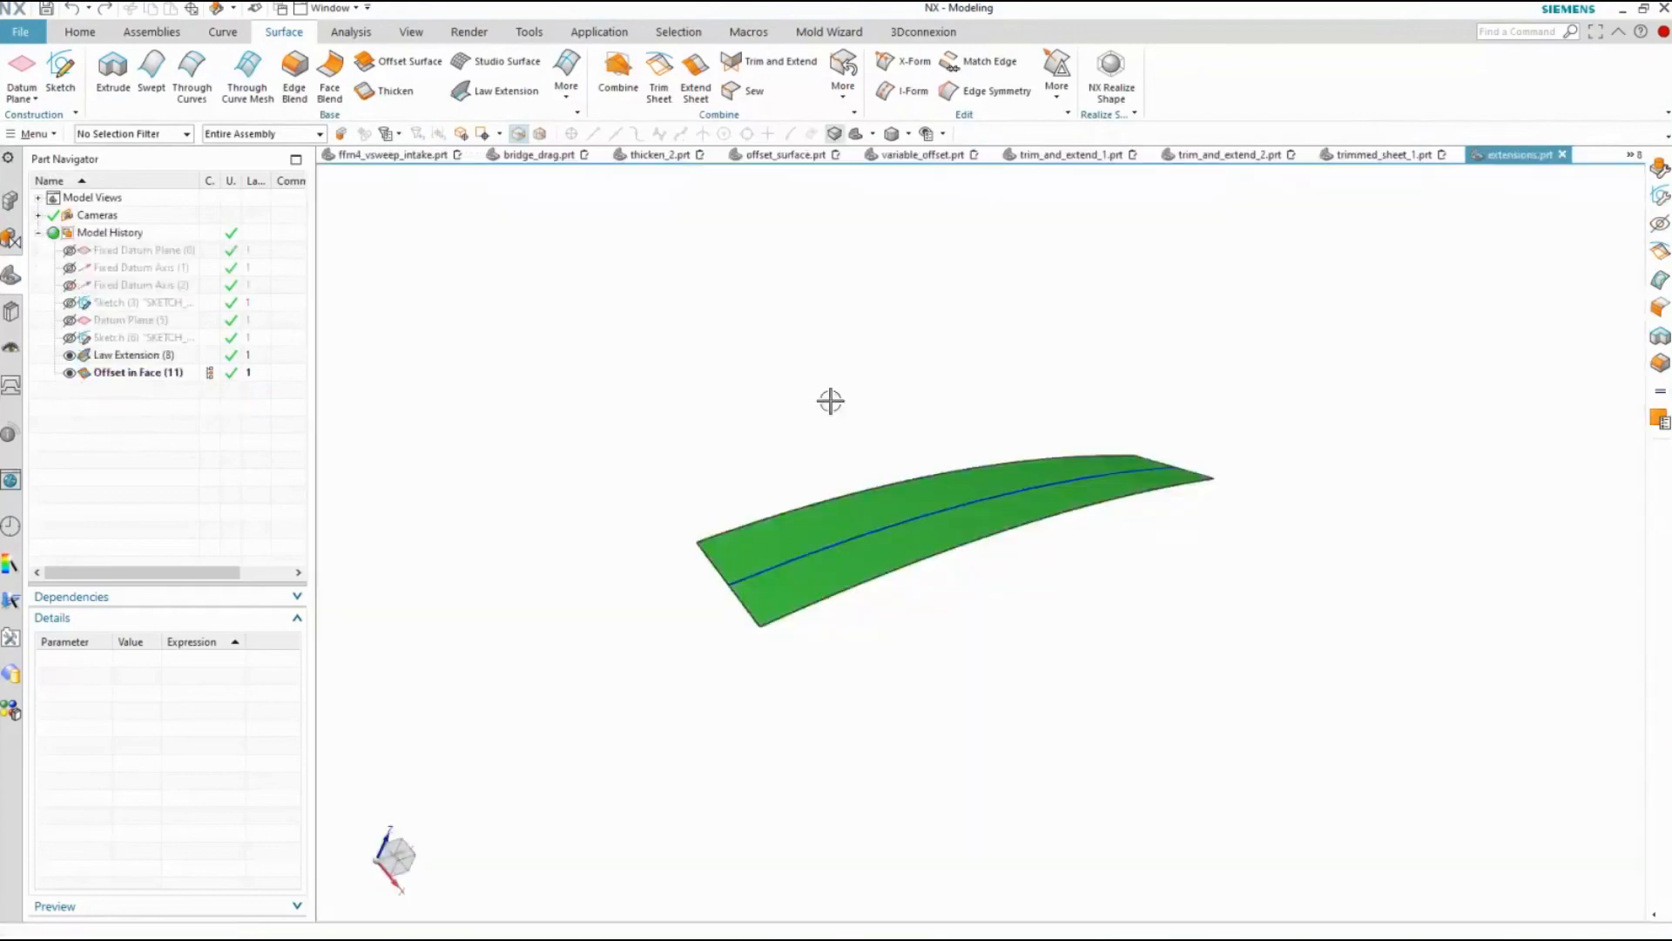
# In extensions.prt, preview Extend Sheet with a 100 mm Offset limit on the strip's long edge, briefly including the adjoining short edge
pyautogui.scroll(2, 831, 401)
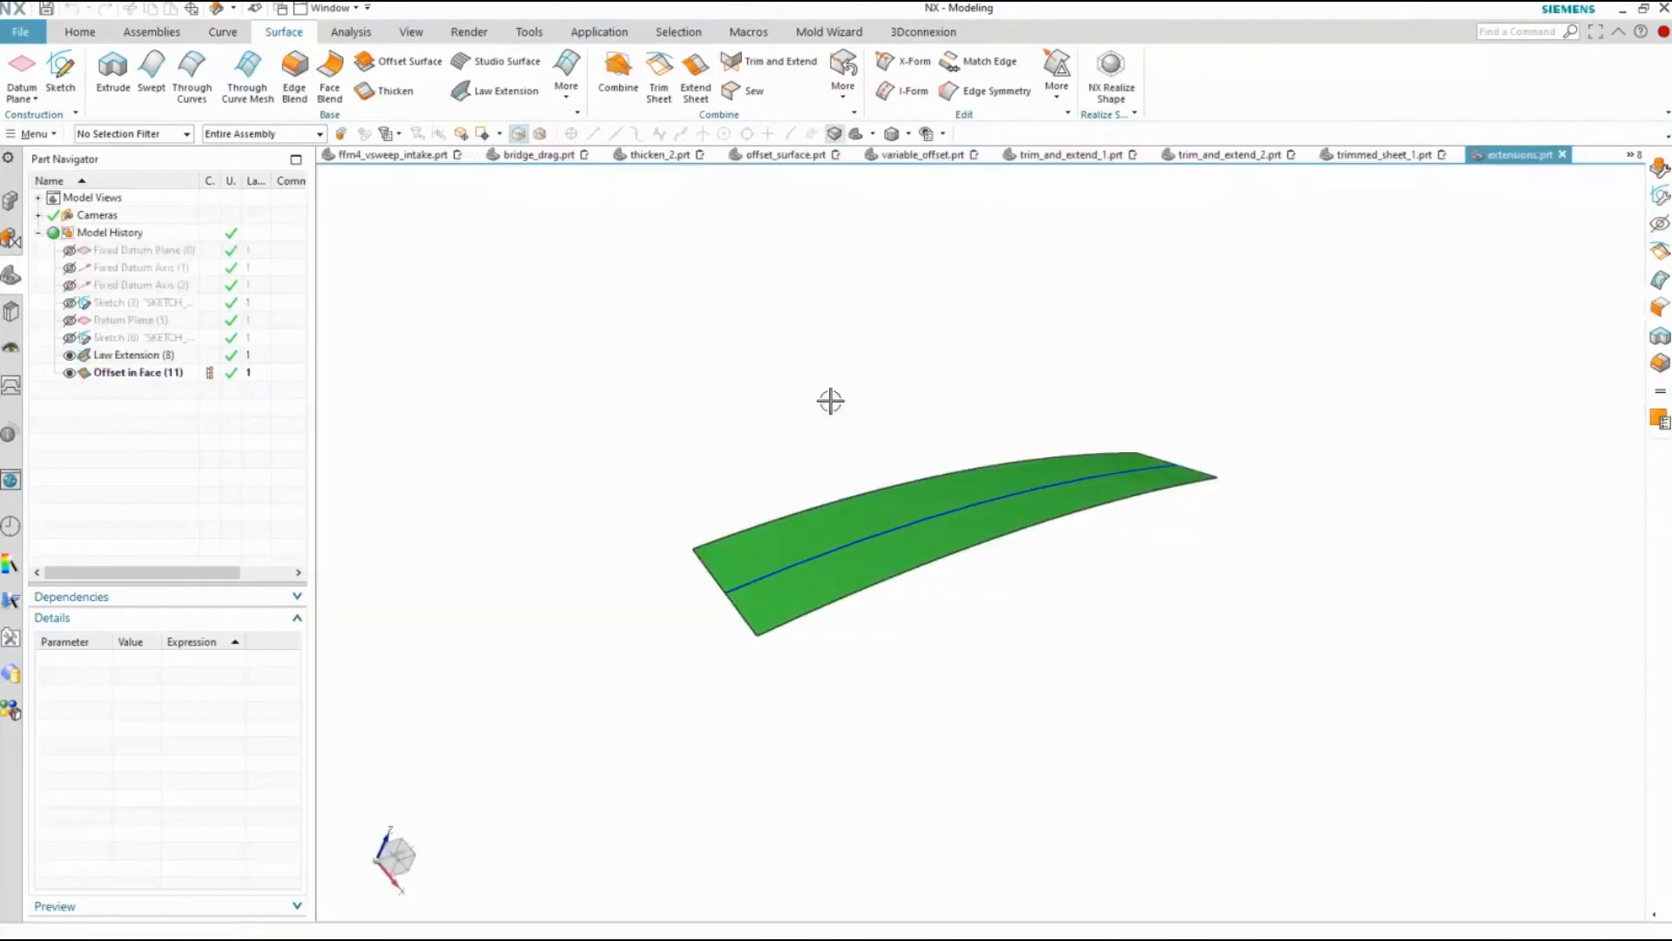
pyautogui.click(690, 77)
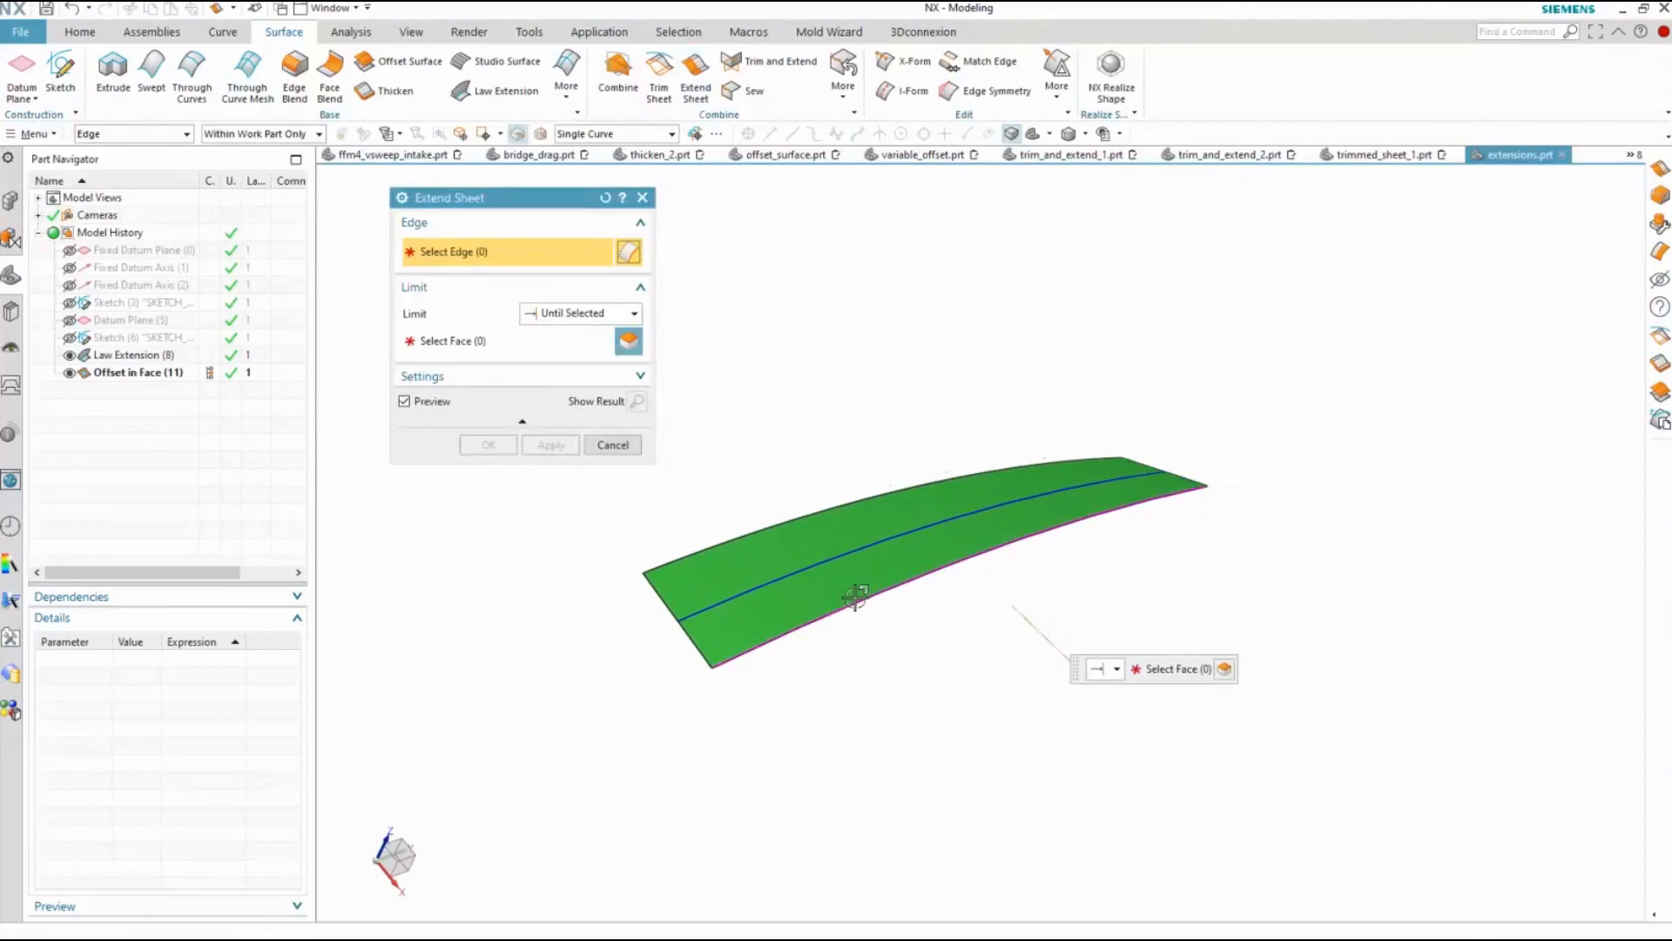
pyautogui.scroll(-1, 867, 644)
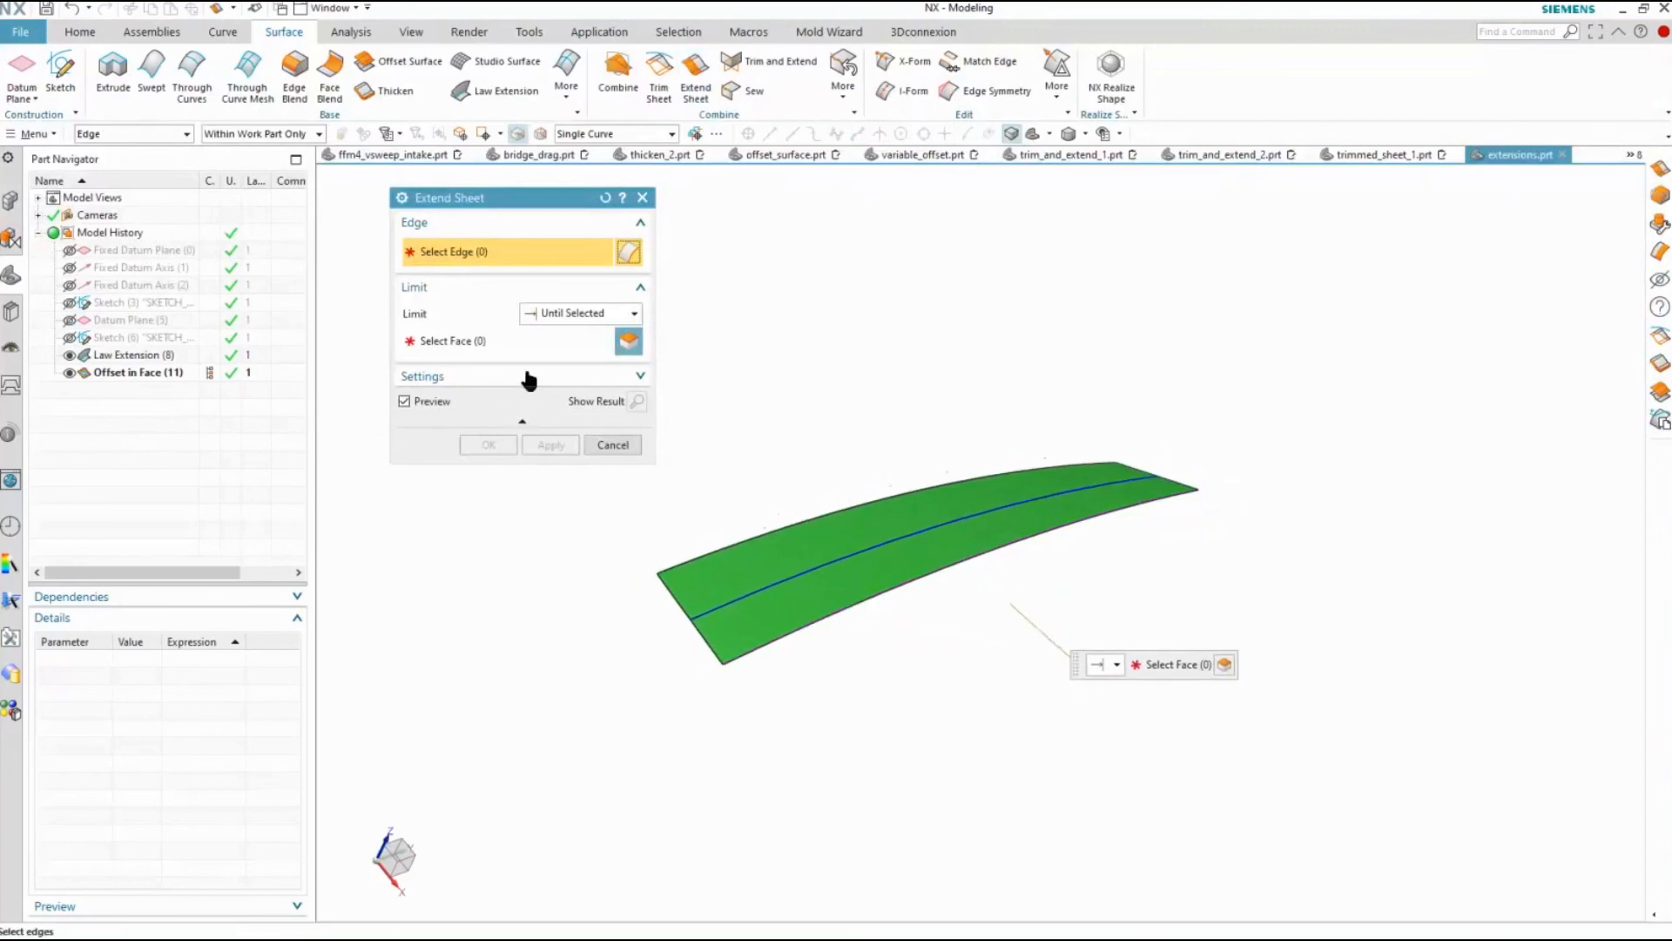
pyautogui.click(565, 313)
pyautogui.click(562, 328)
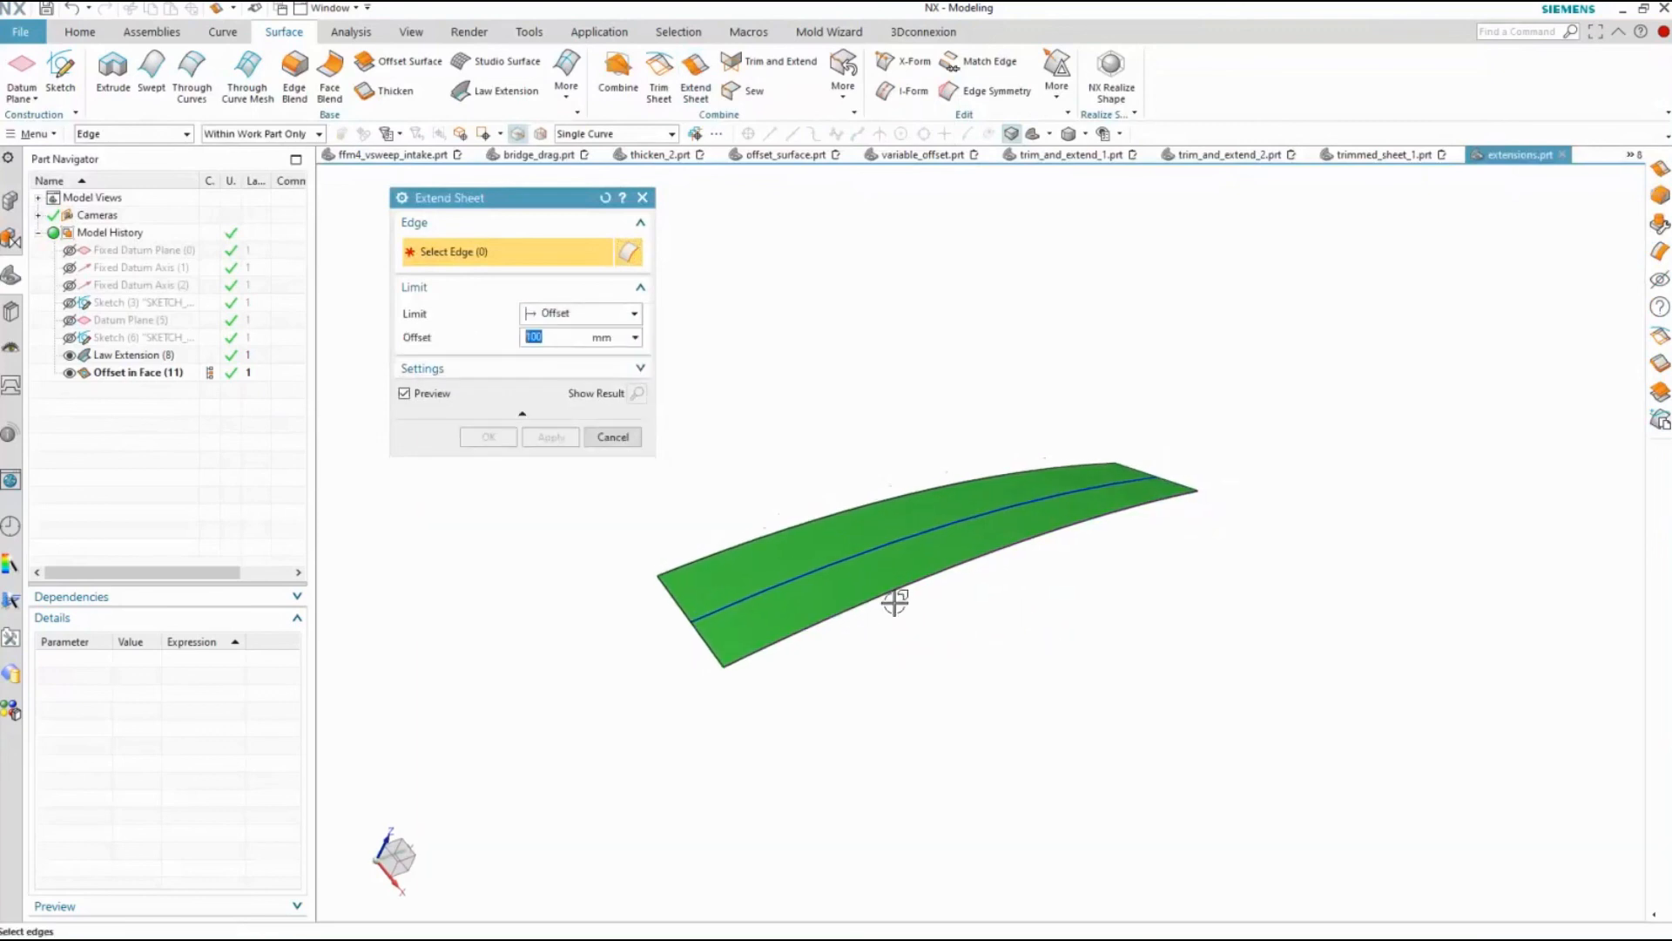
pyautogui.click(851, 624)
pyautogui.click(720, 645)
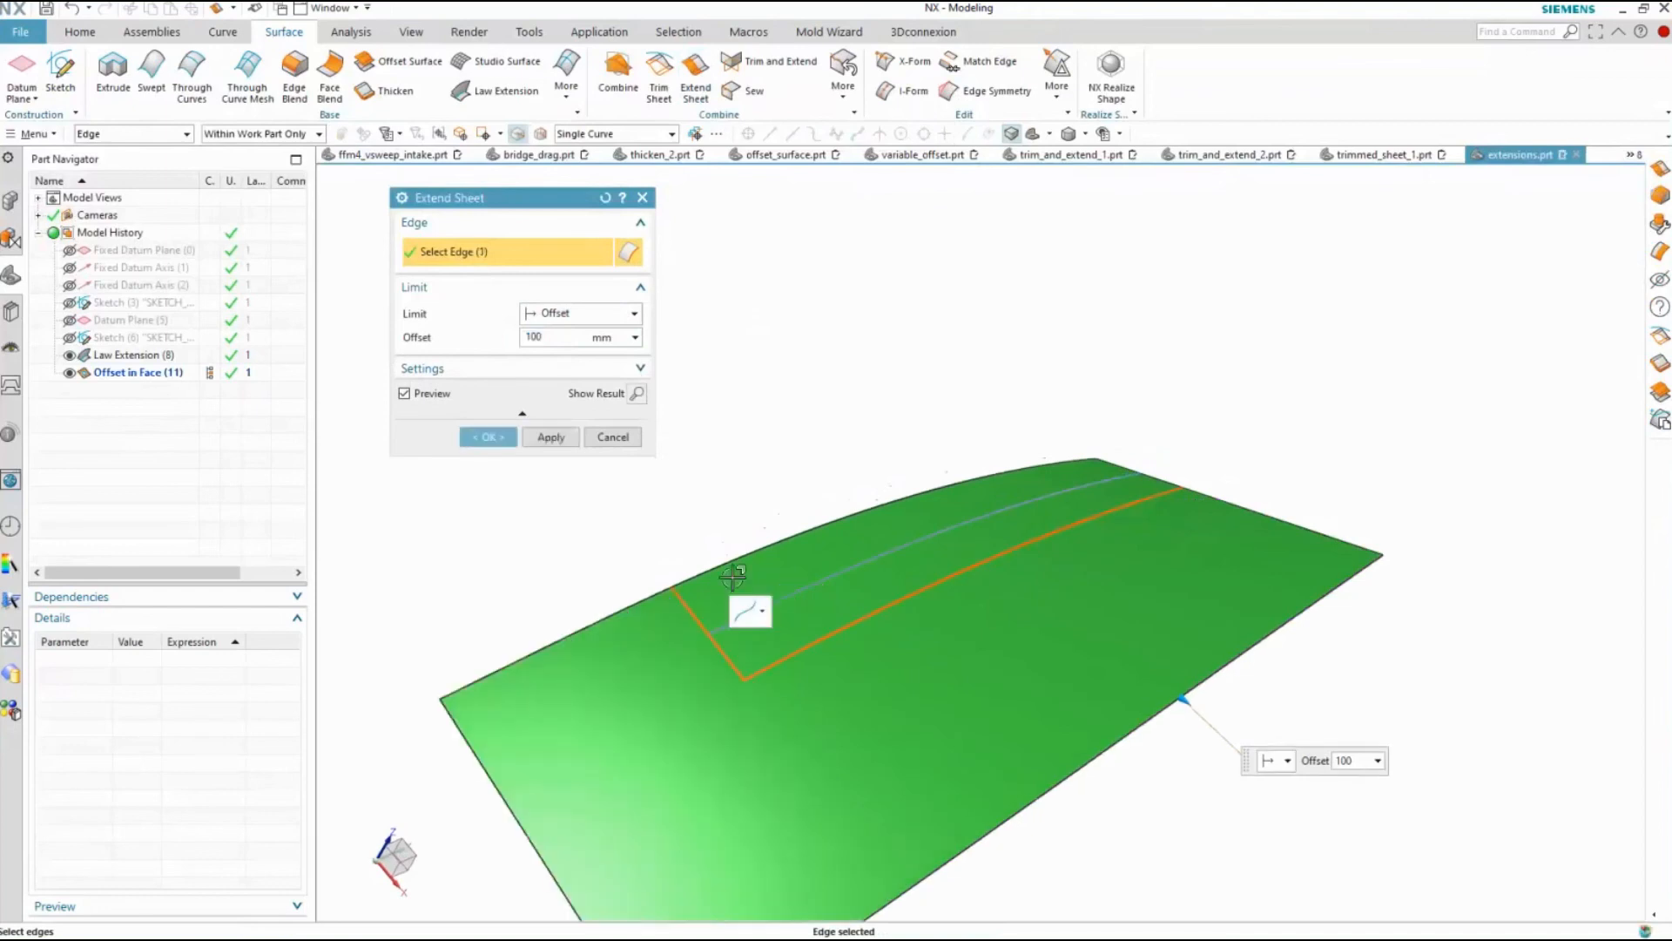
pyautogui.keyDown('shift'); pyautogui.click(717, 642); pyautogui.keyUp('shift')
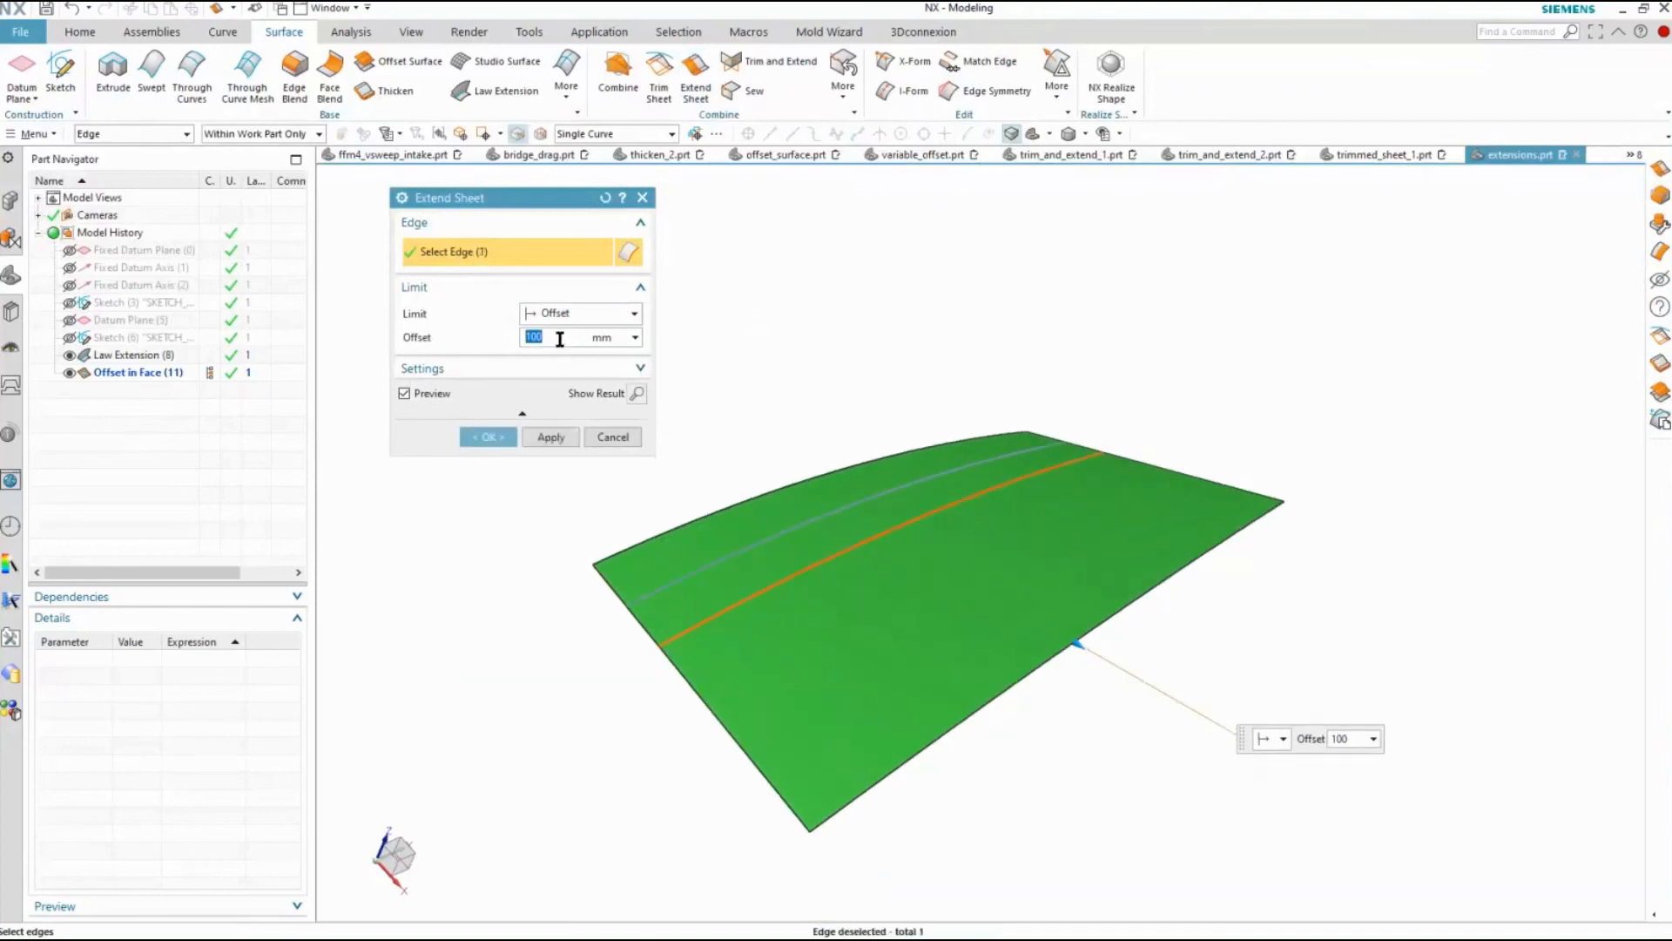
# Try the Until Selected limit for the strip extension and cancel Extend Sheet
pyautogui.click(582, 313)
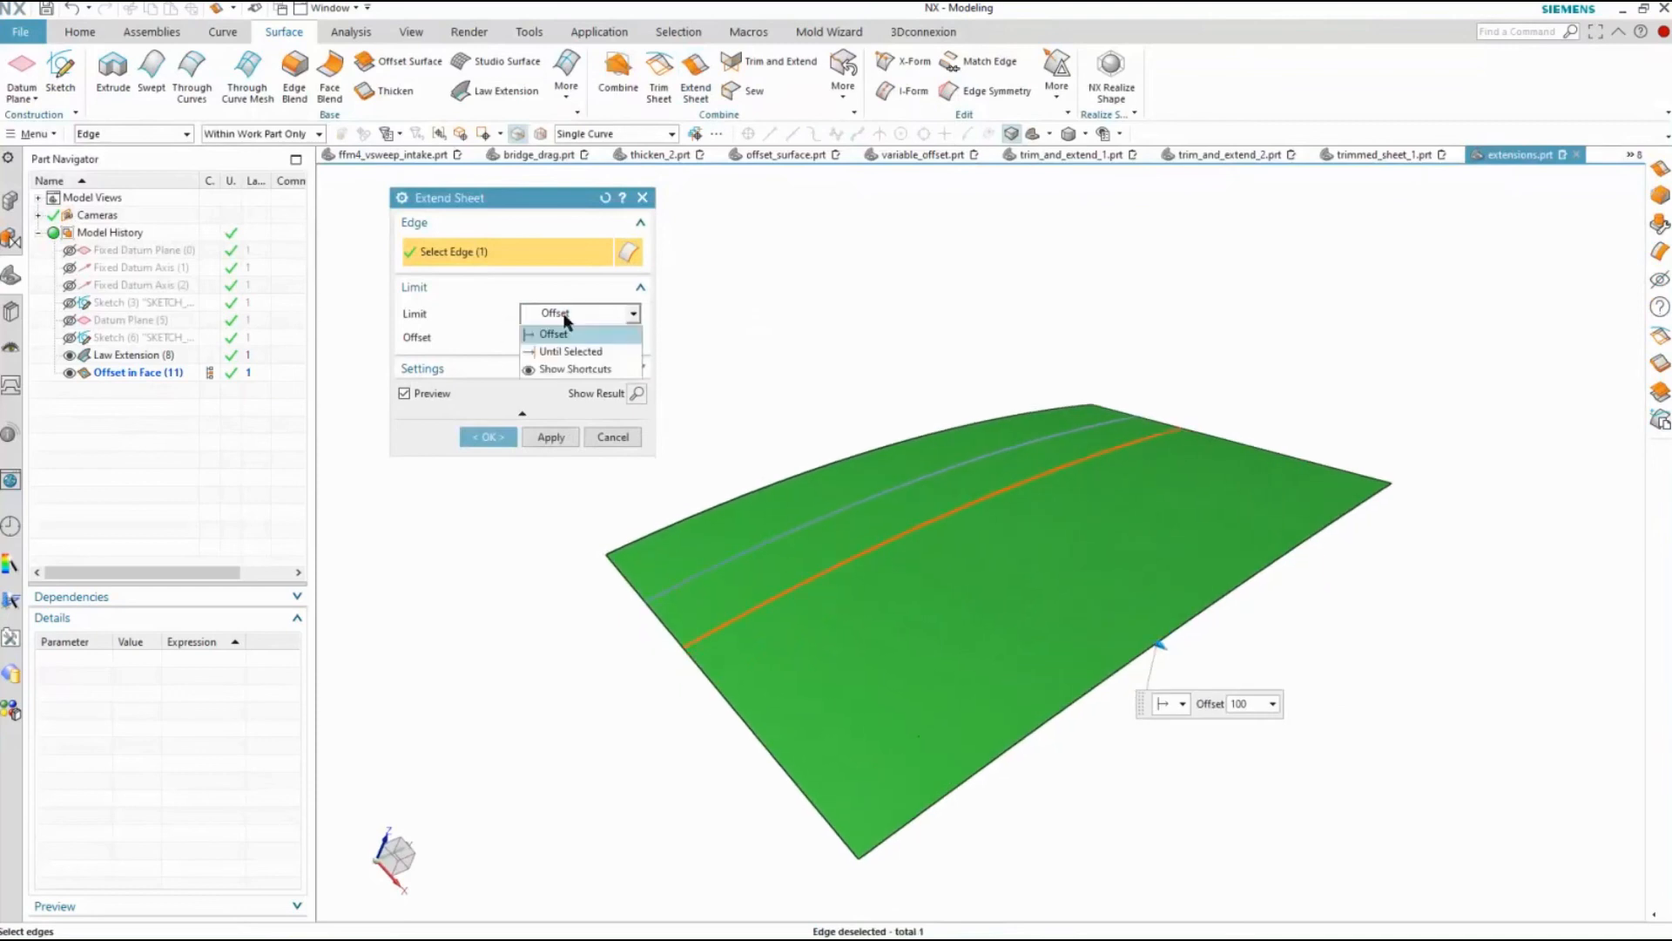
pyautogui.click(568, 350)
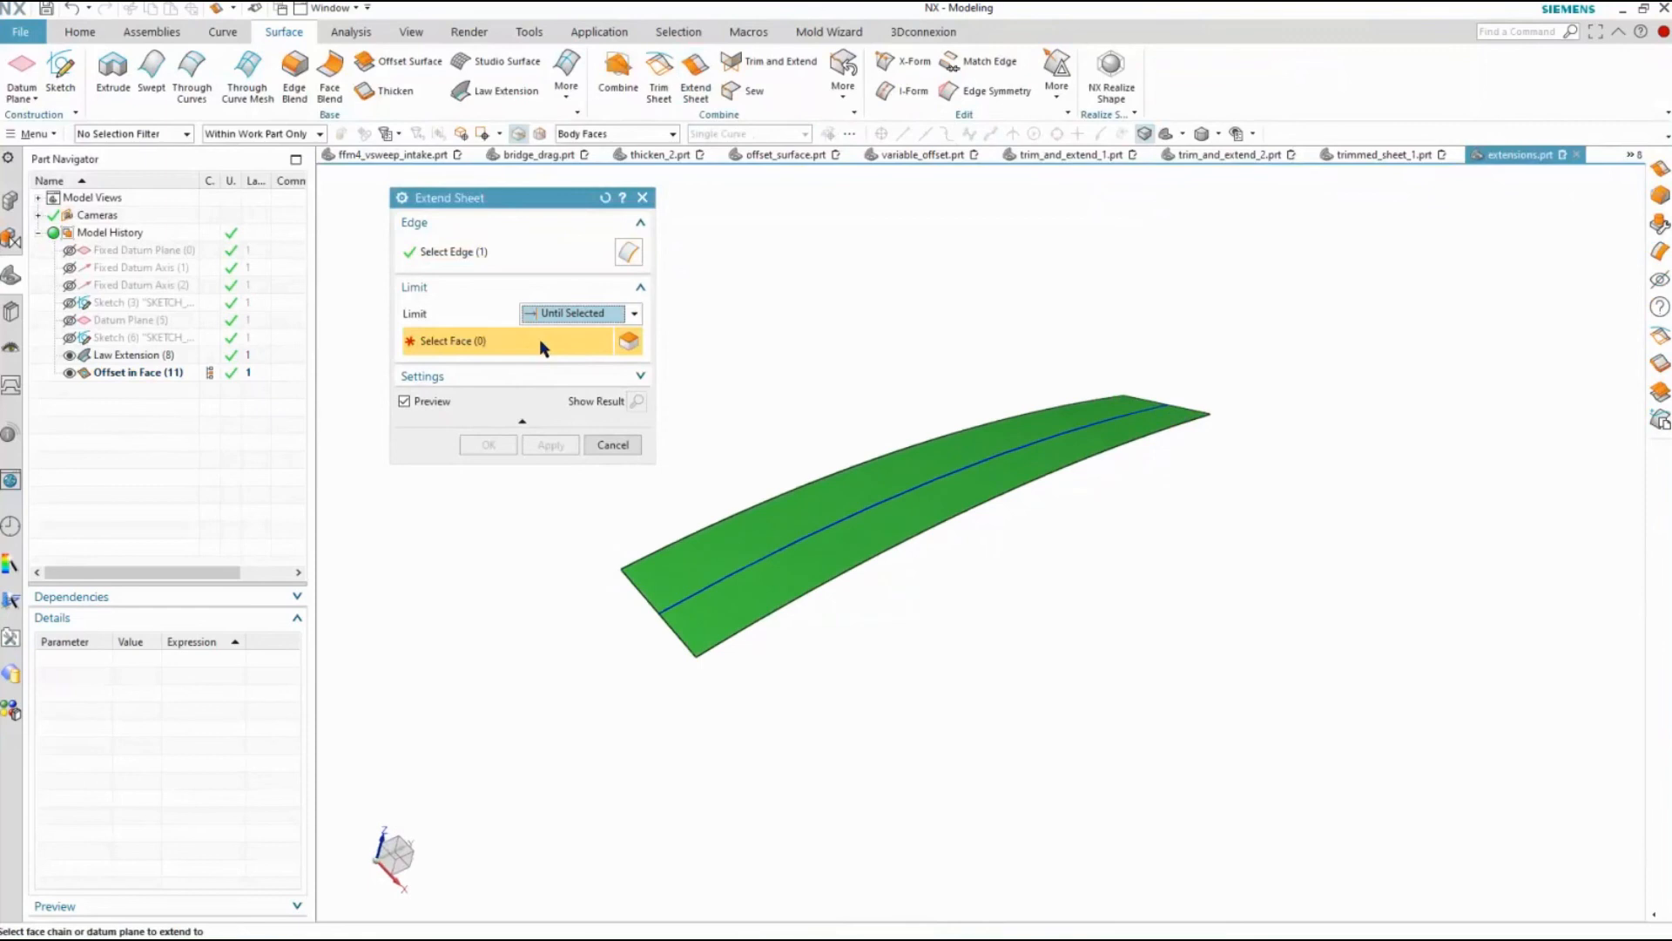
pyautogui.click(558, 314)
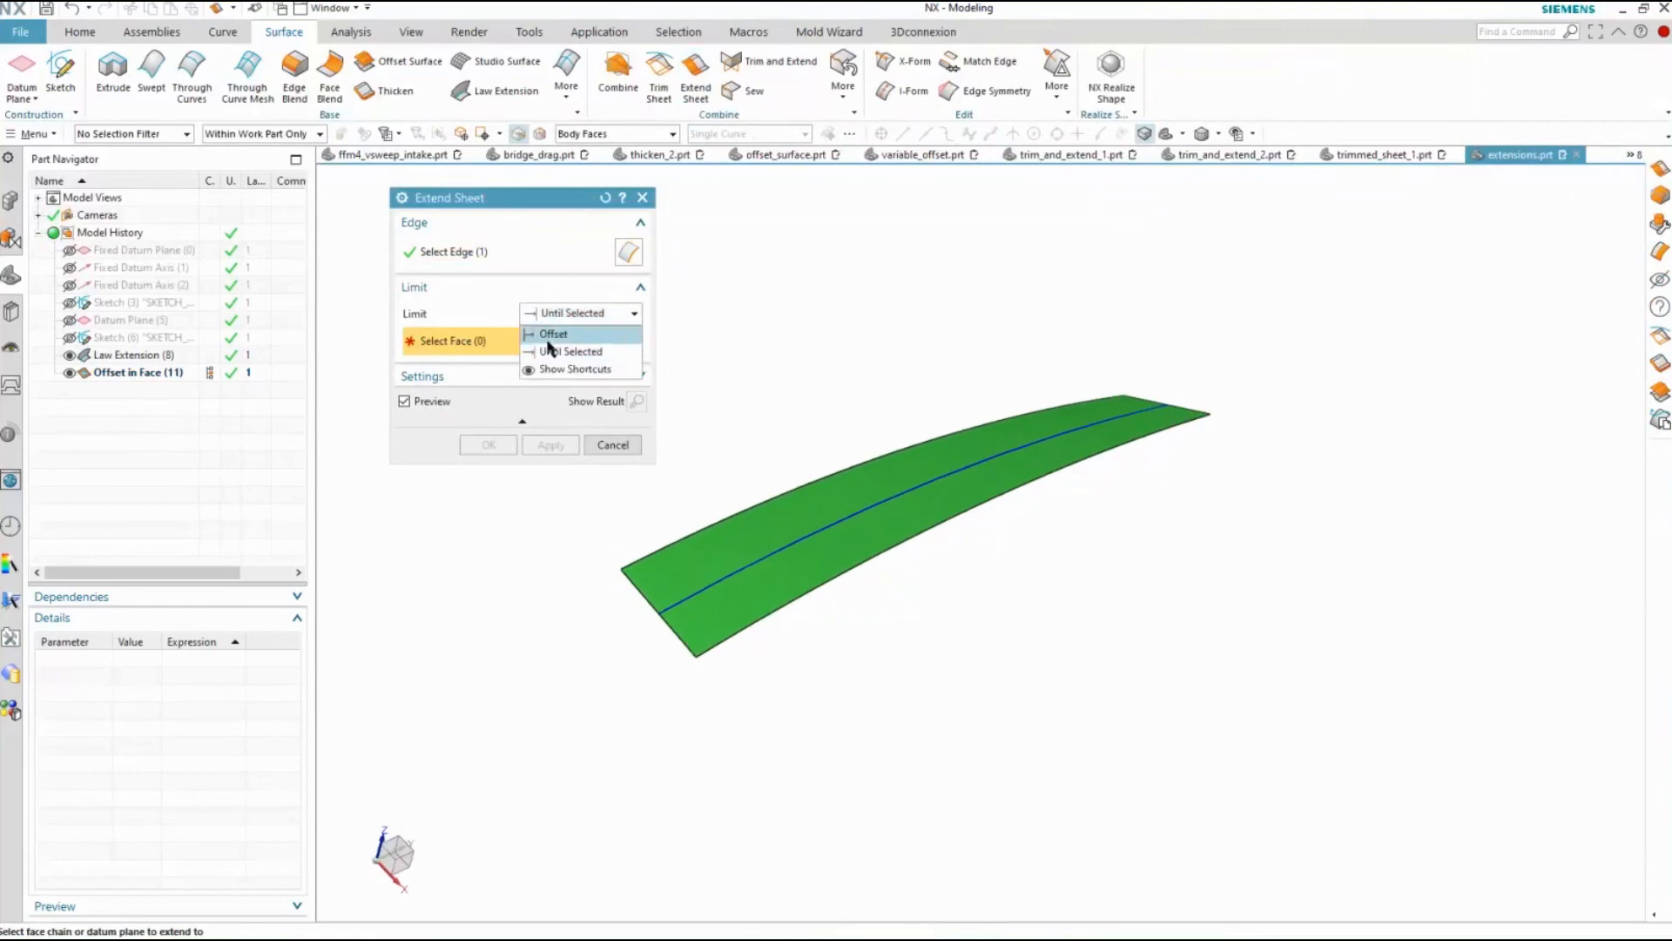
pyautogui.click(610, 444)
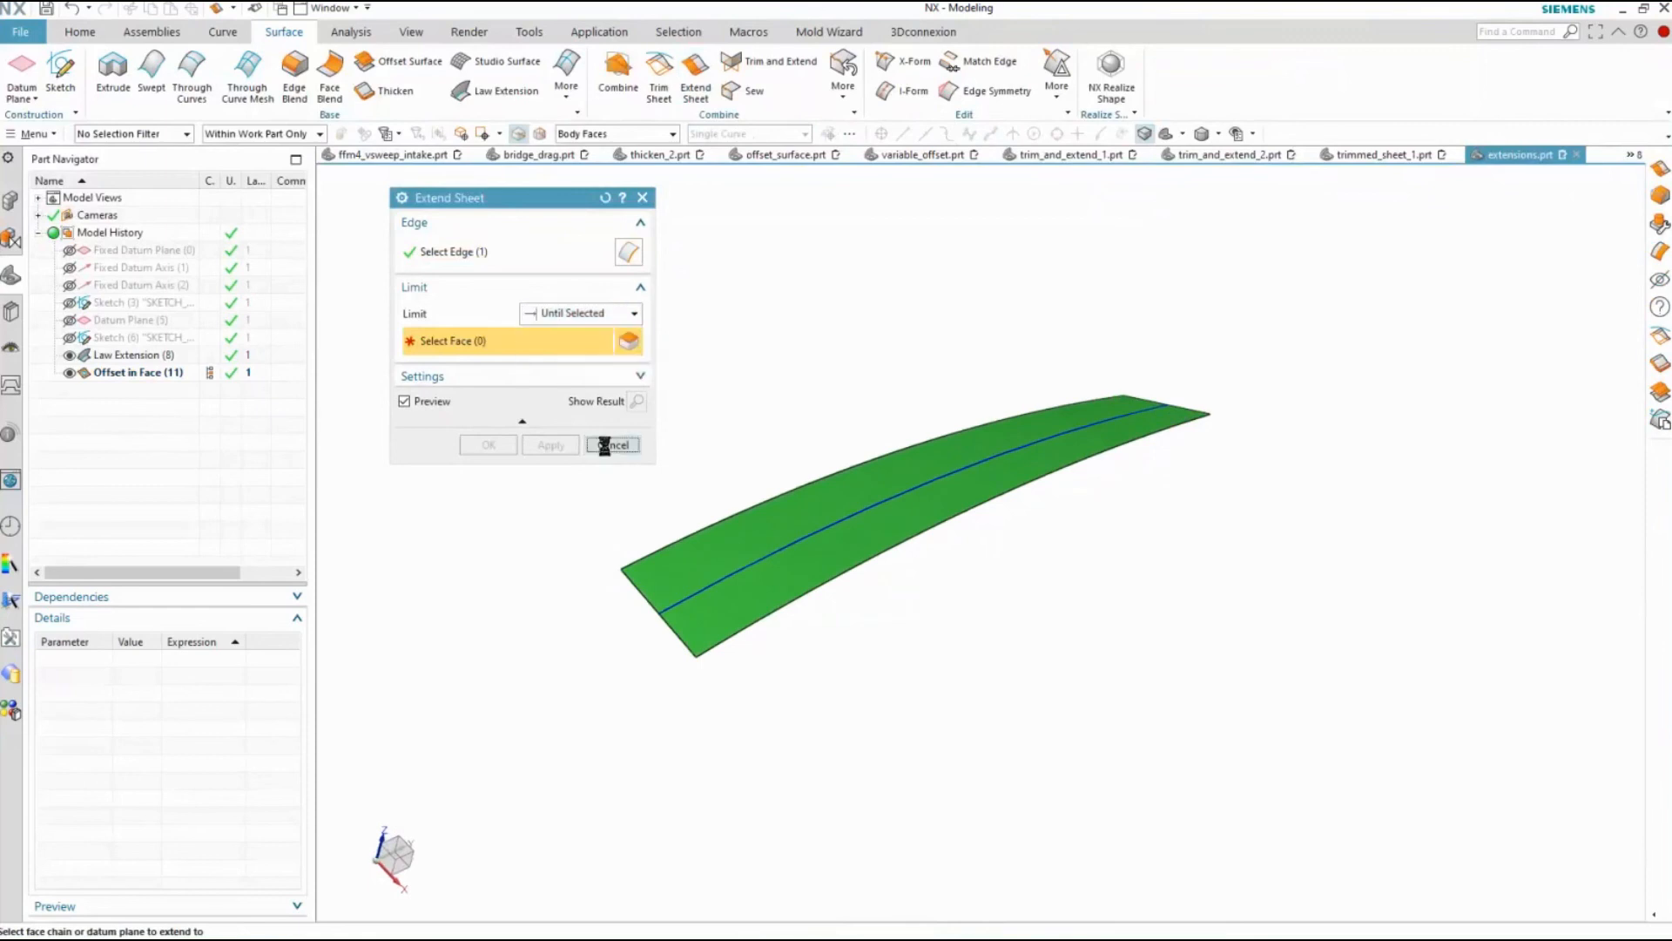
pyautogui.click(610, 445)
# Create a datum coordinate system beside the green strip surface
pyautogui.click(39, 93)
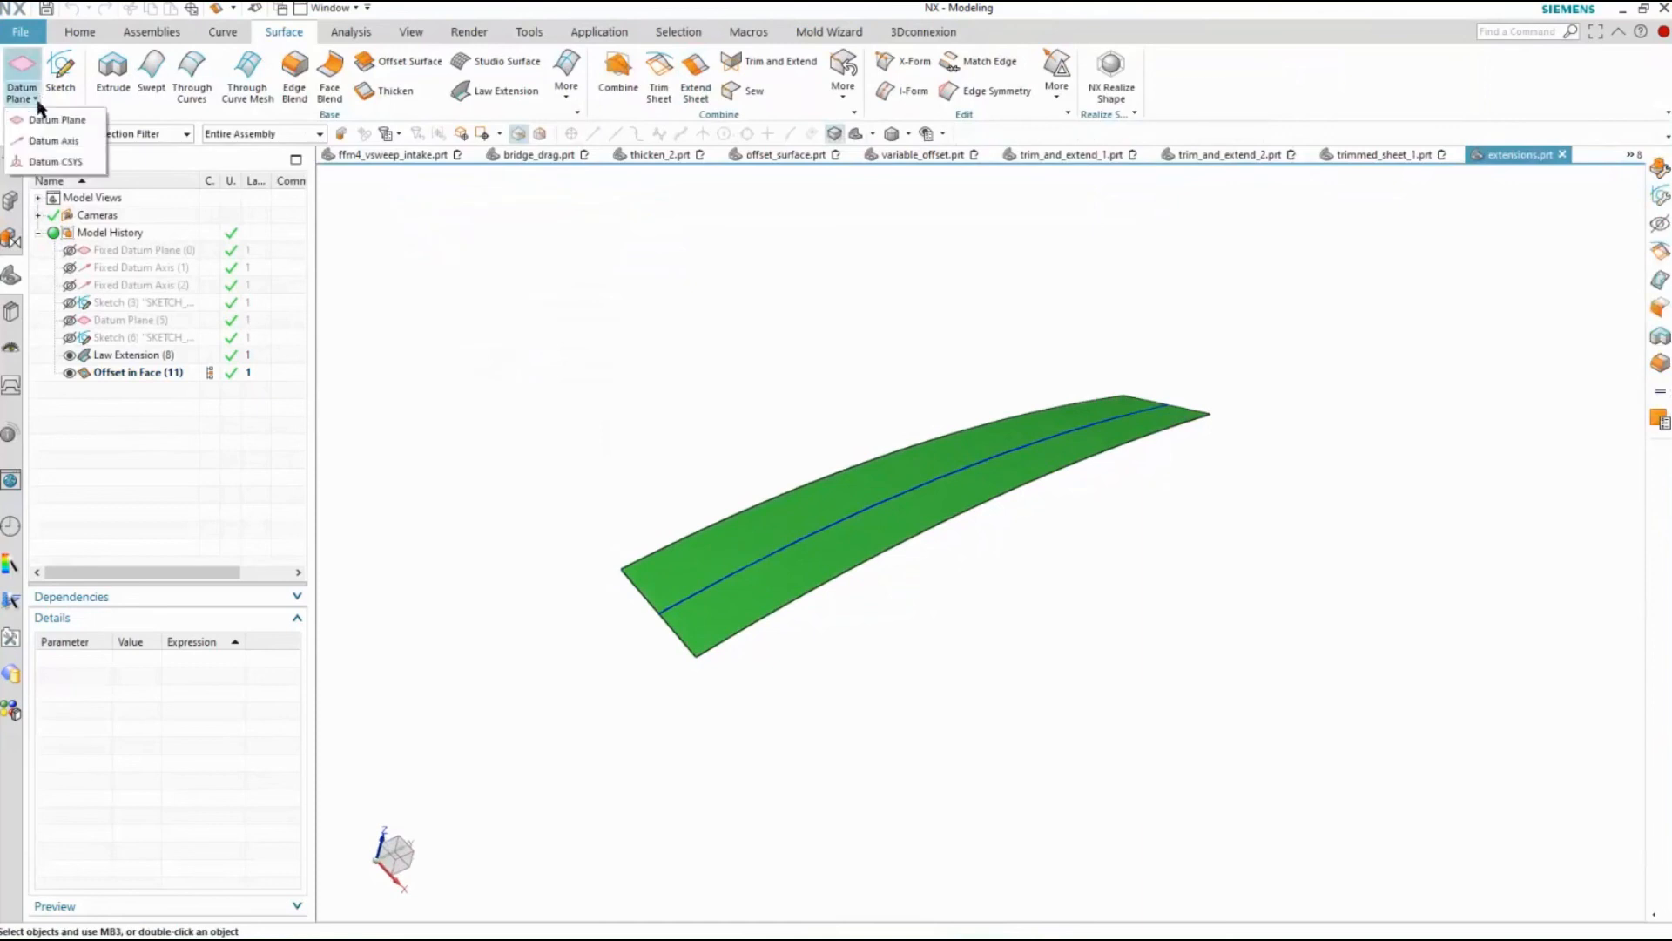
pyautogui.click(49, 164)
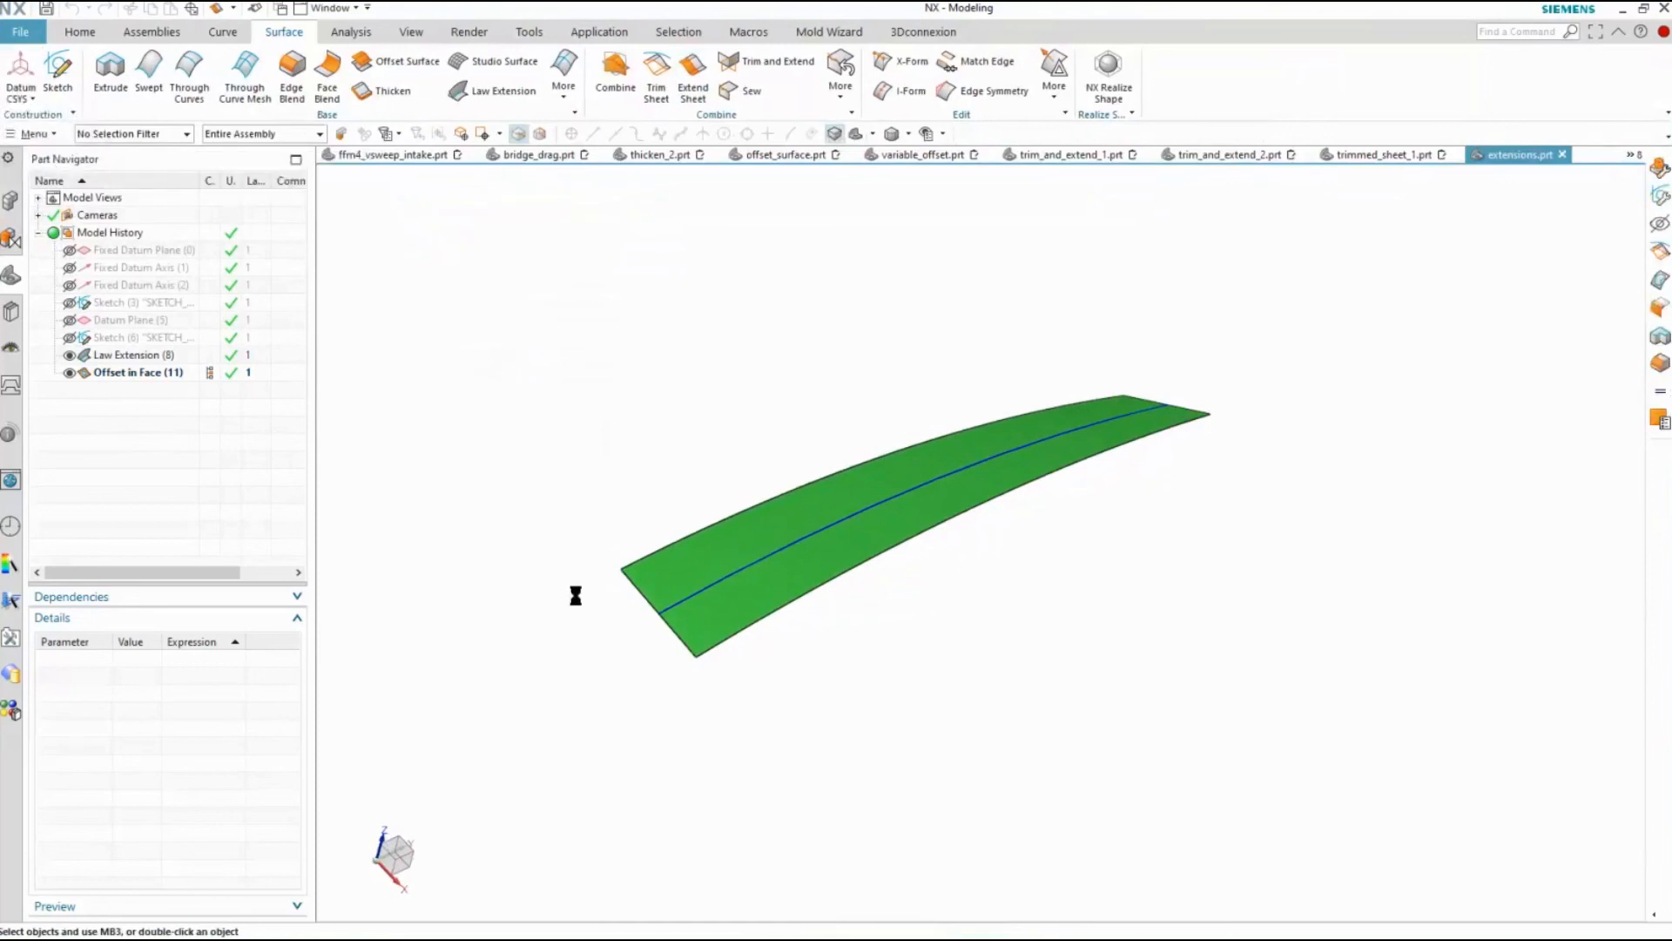
pyautogui.click(477, 425)
# Create a datum plane offset about 95 mm along X from the YZ plane of the new coordinate system
pyautogui.click(31, 96)
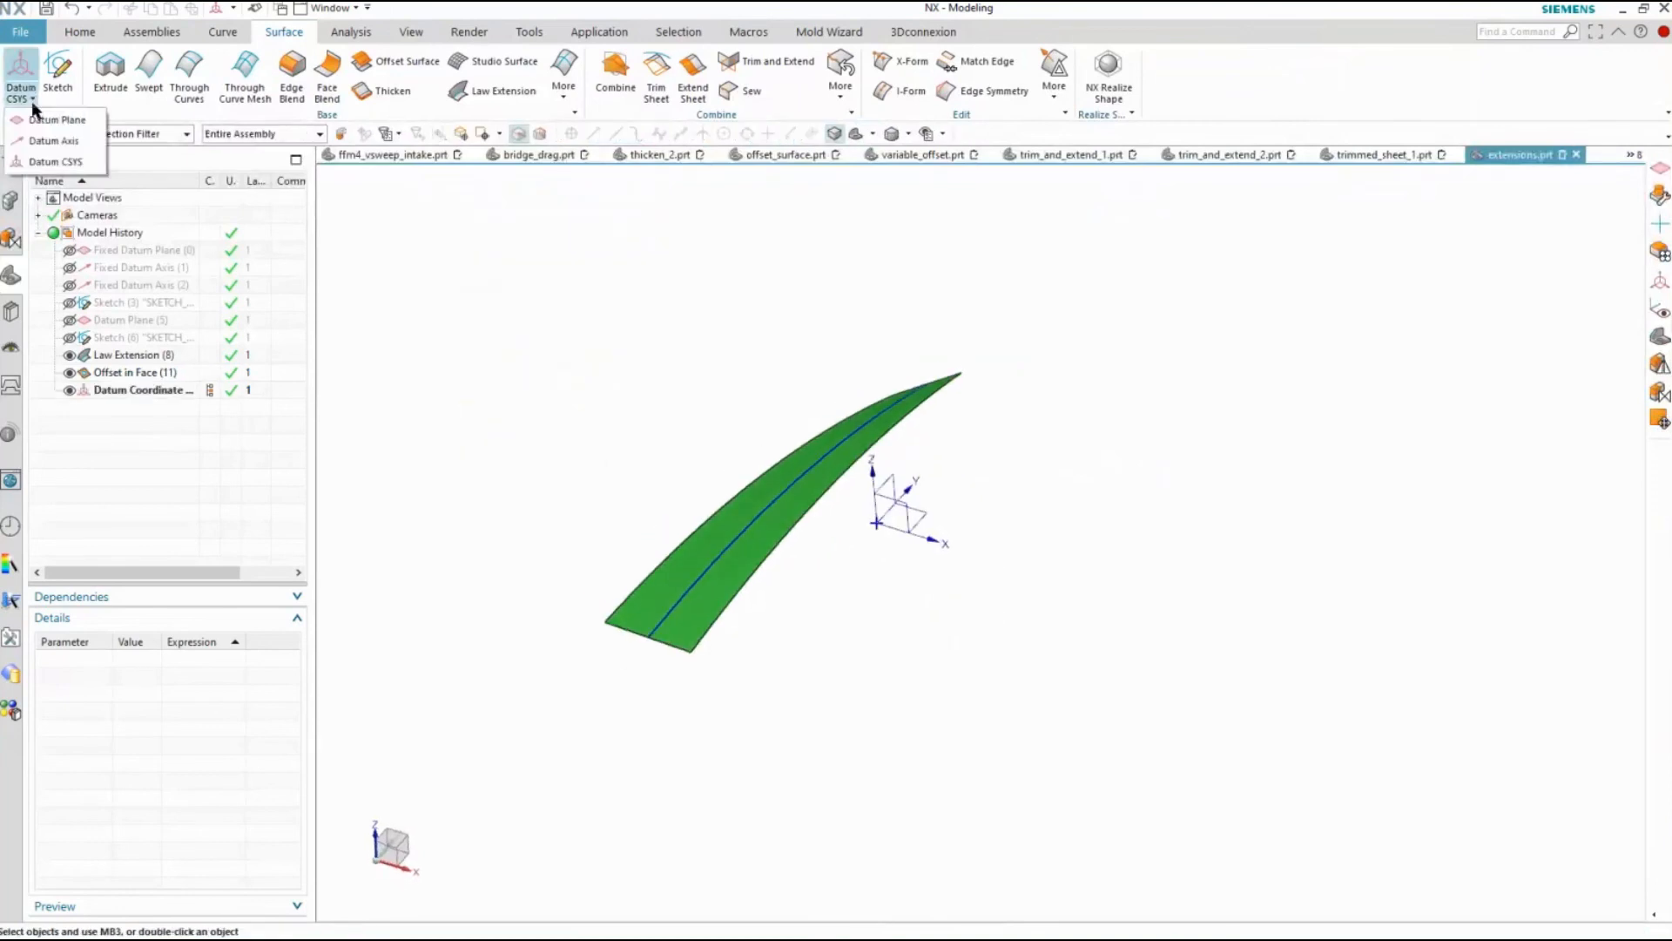
pyautogui.click(43, 119)
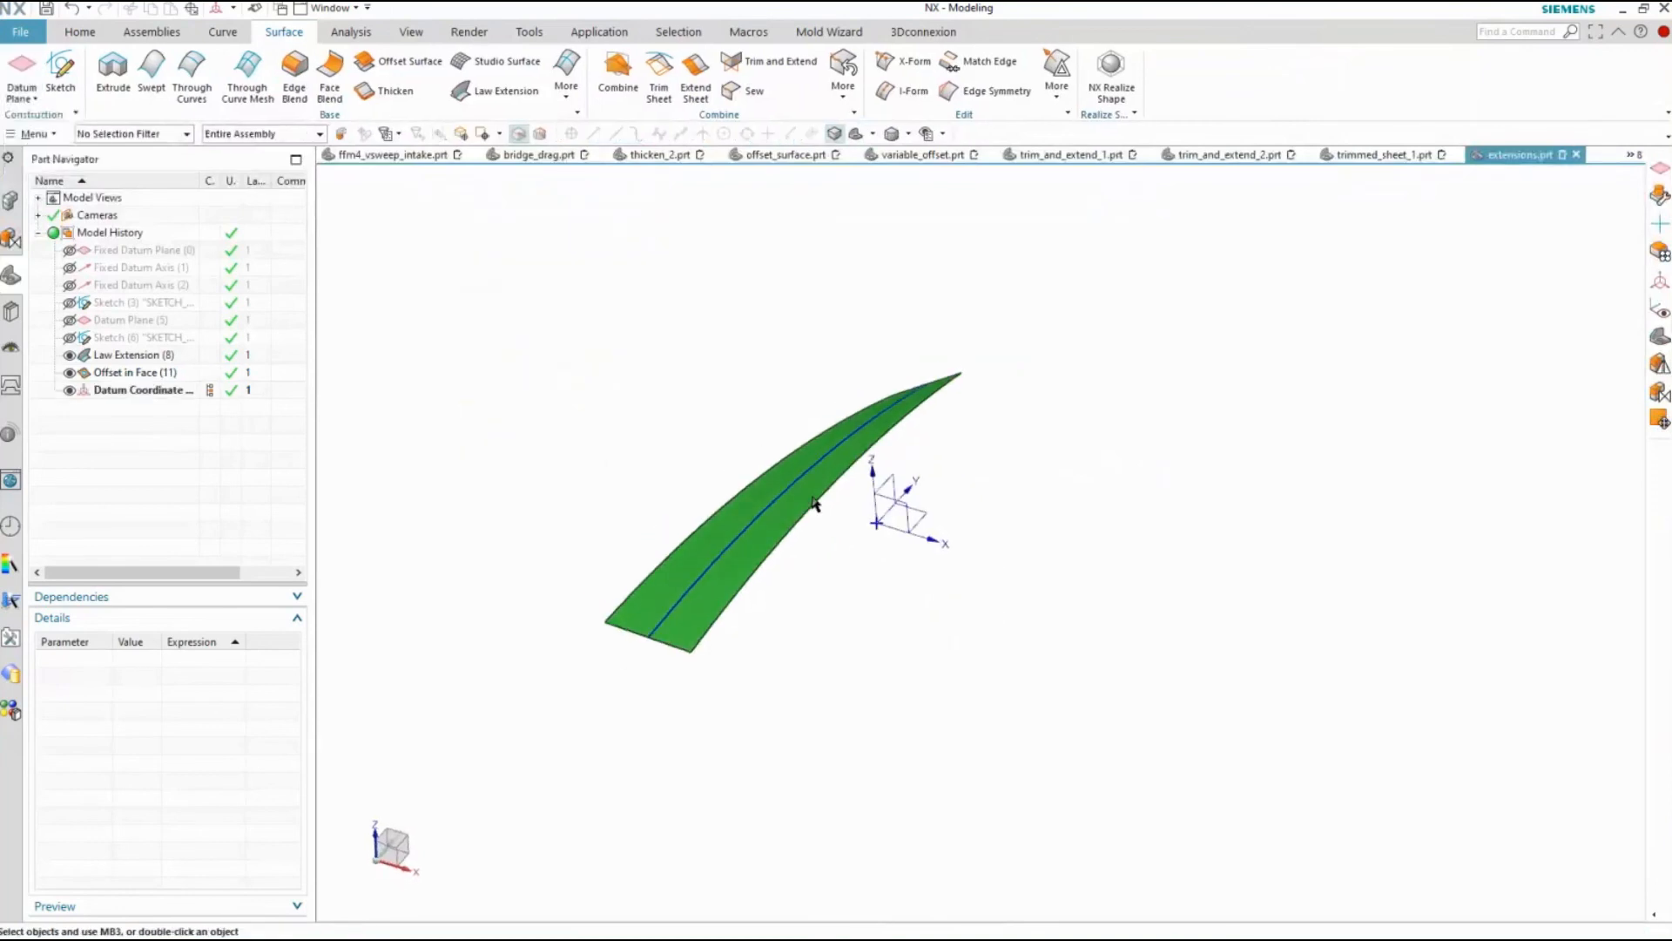
pyautogui.click(890, 490)
pyautogui.moveTo(1032, 561); pyautogui.dragTo(1087, 577)
pyautogui.click(488, 504)
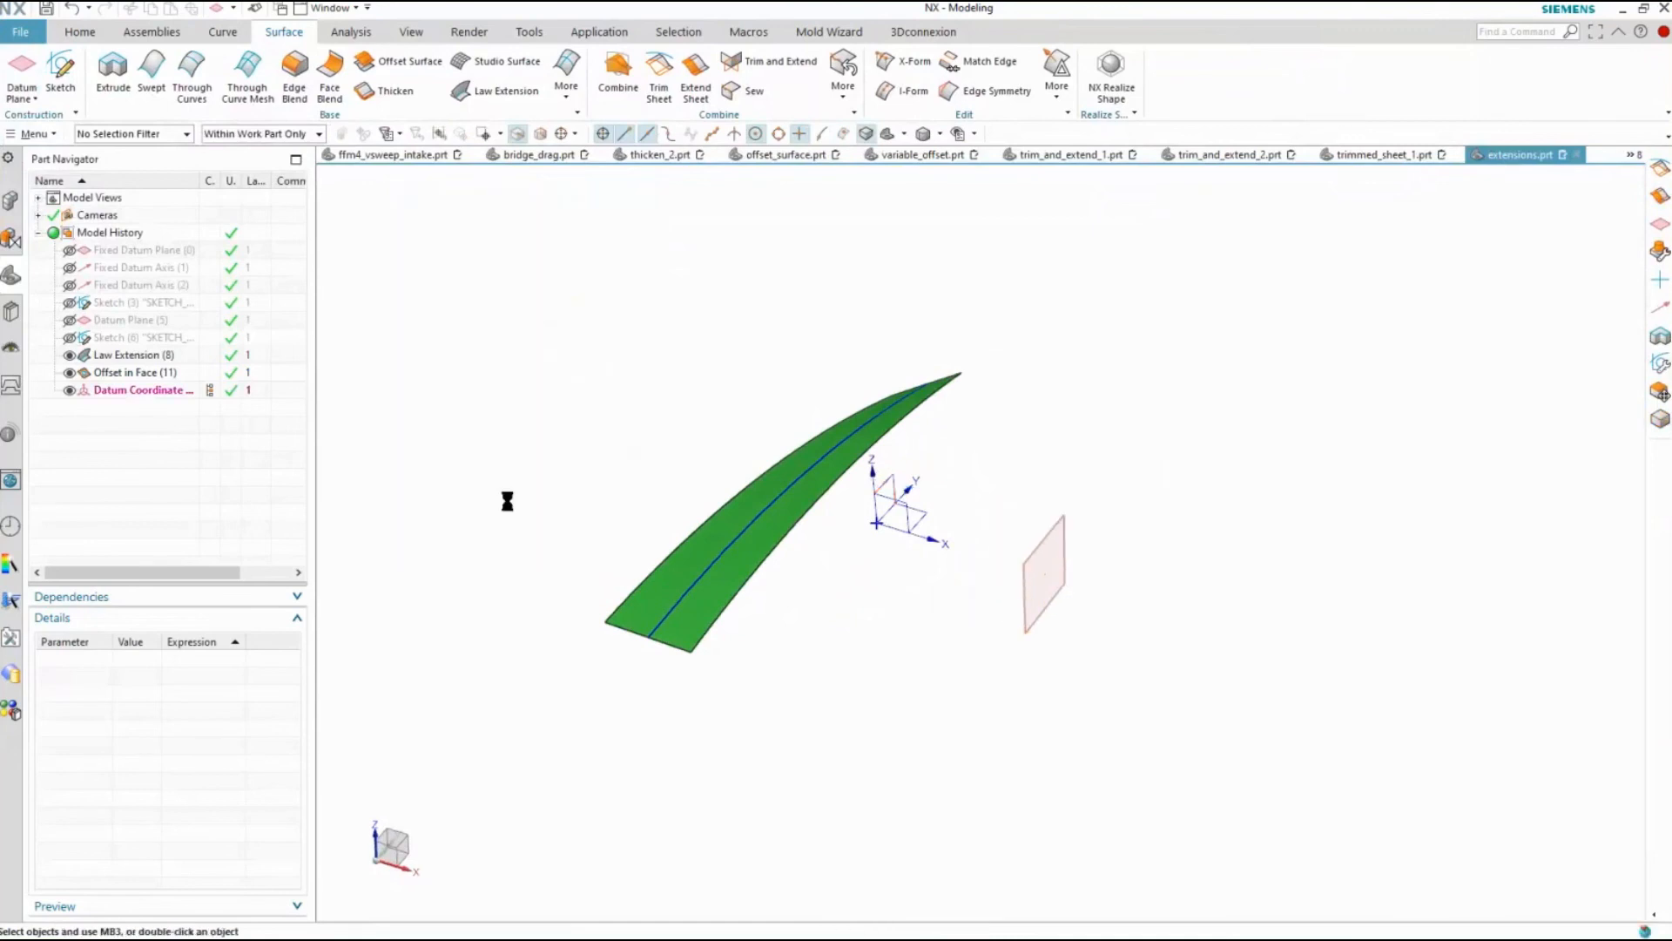
# Extend the strip's long edge nearest the datum plane up to that plane using the Until Selected limit
pyautogui.click(695, 66)
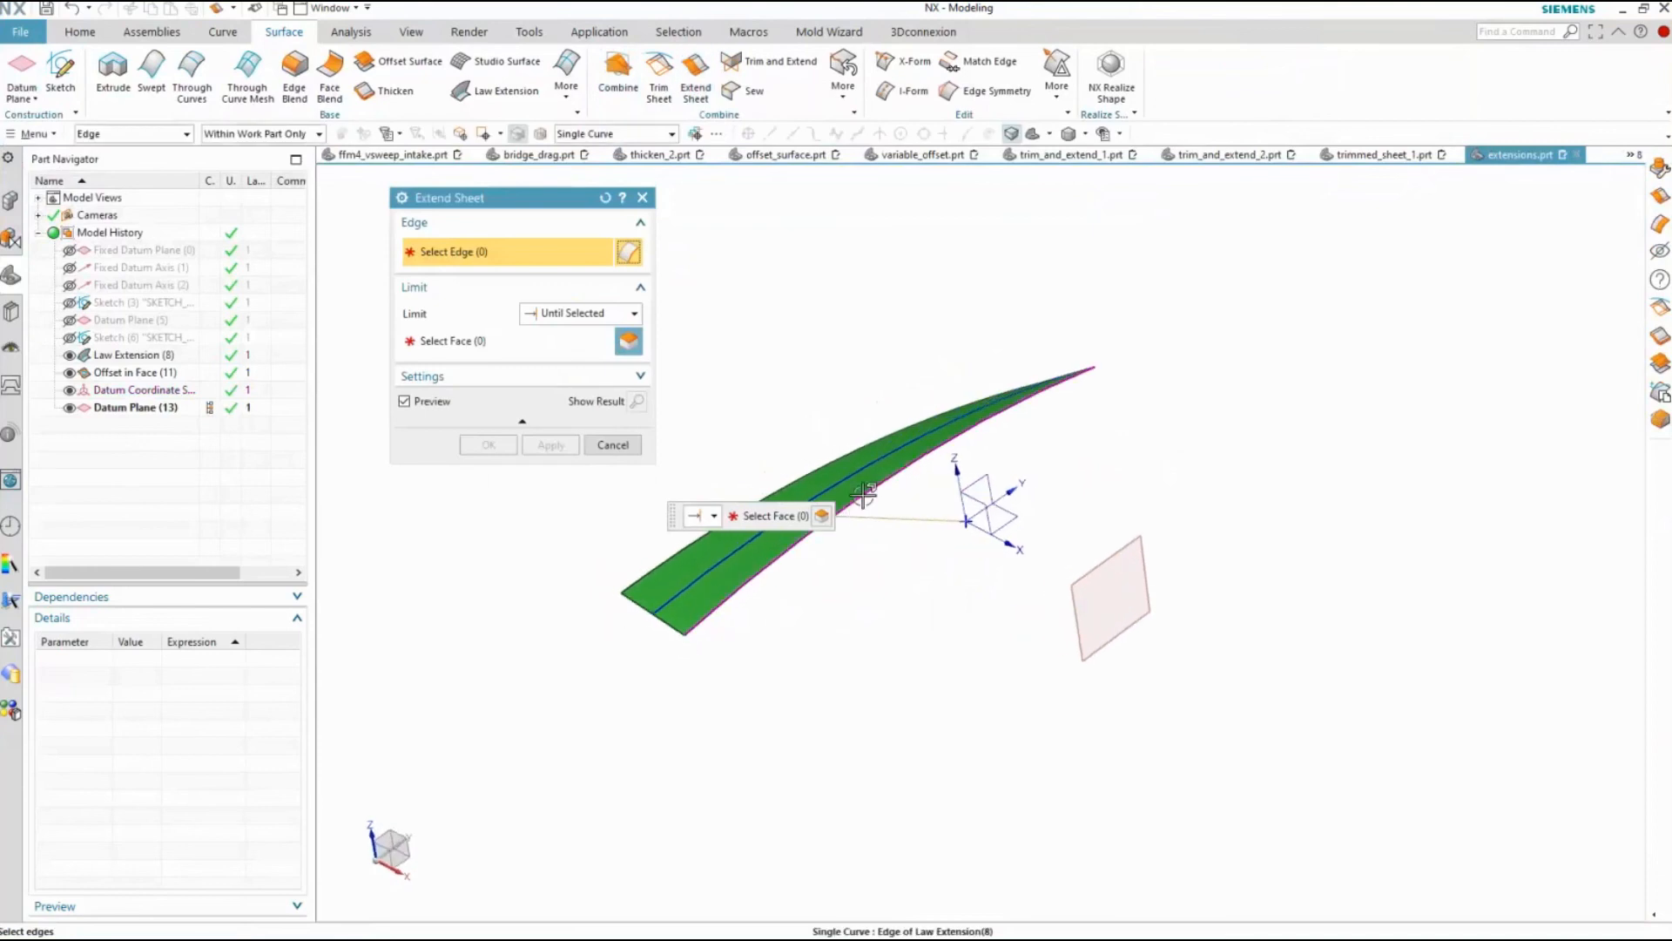
pyautogui.click(864, 495)
pyautogui.click(491, 342)
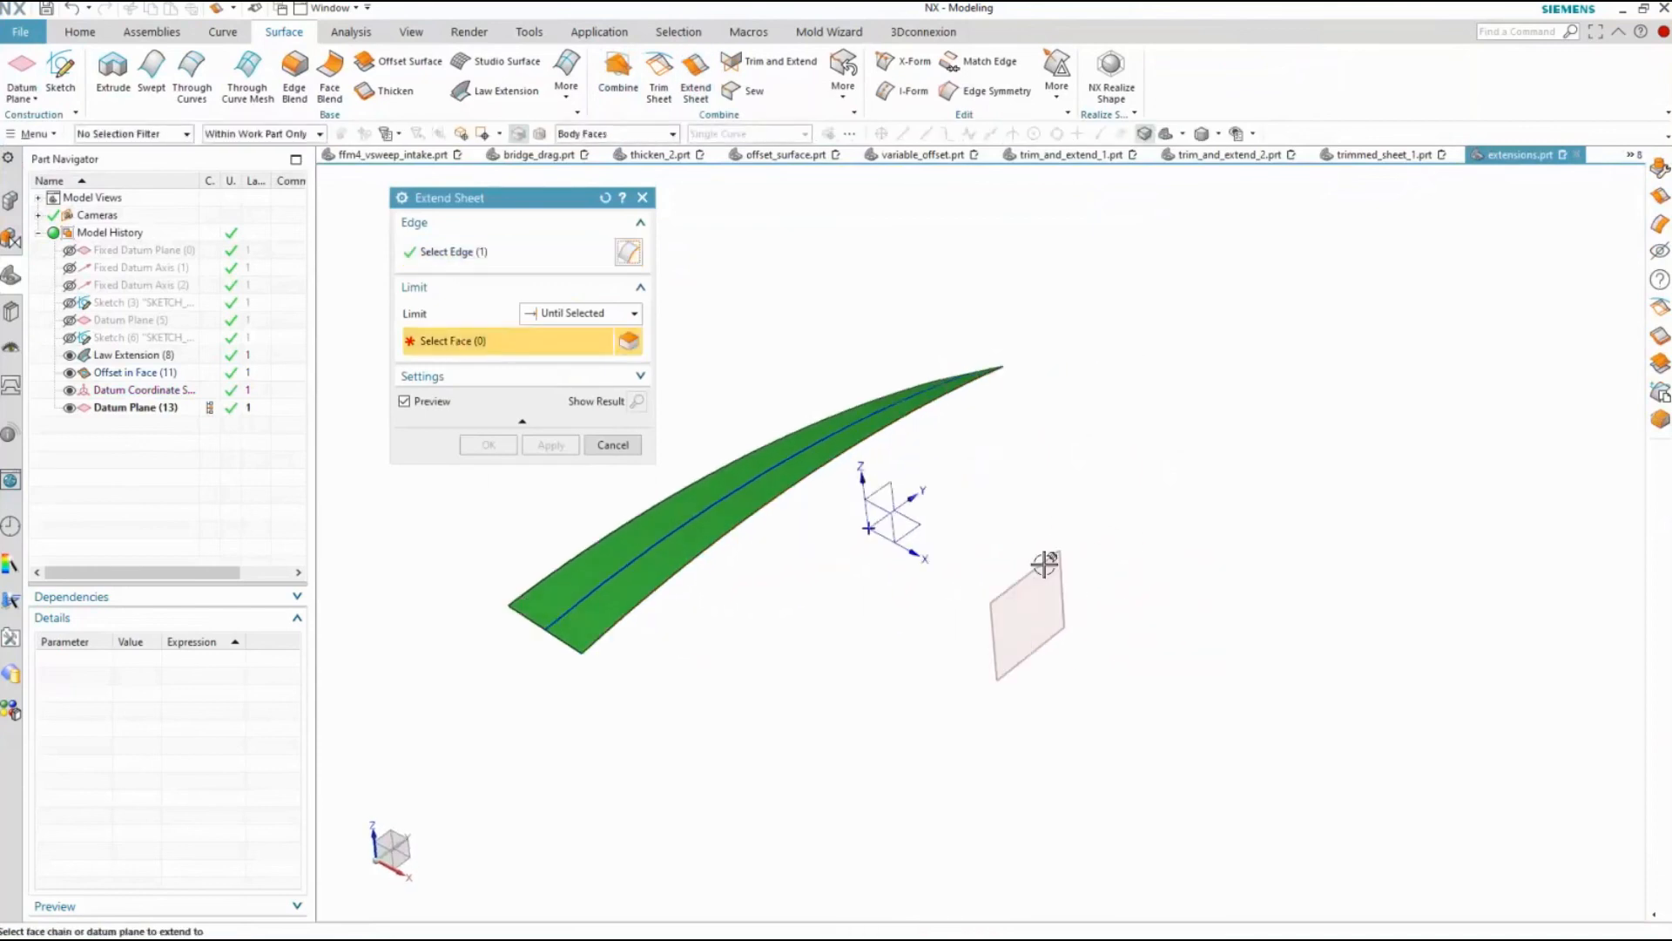
pyautogui.click(1034, 577)
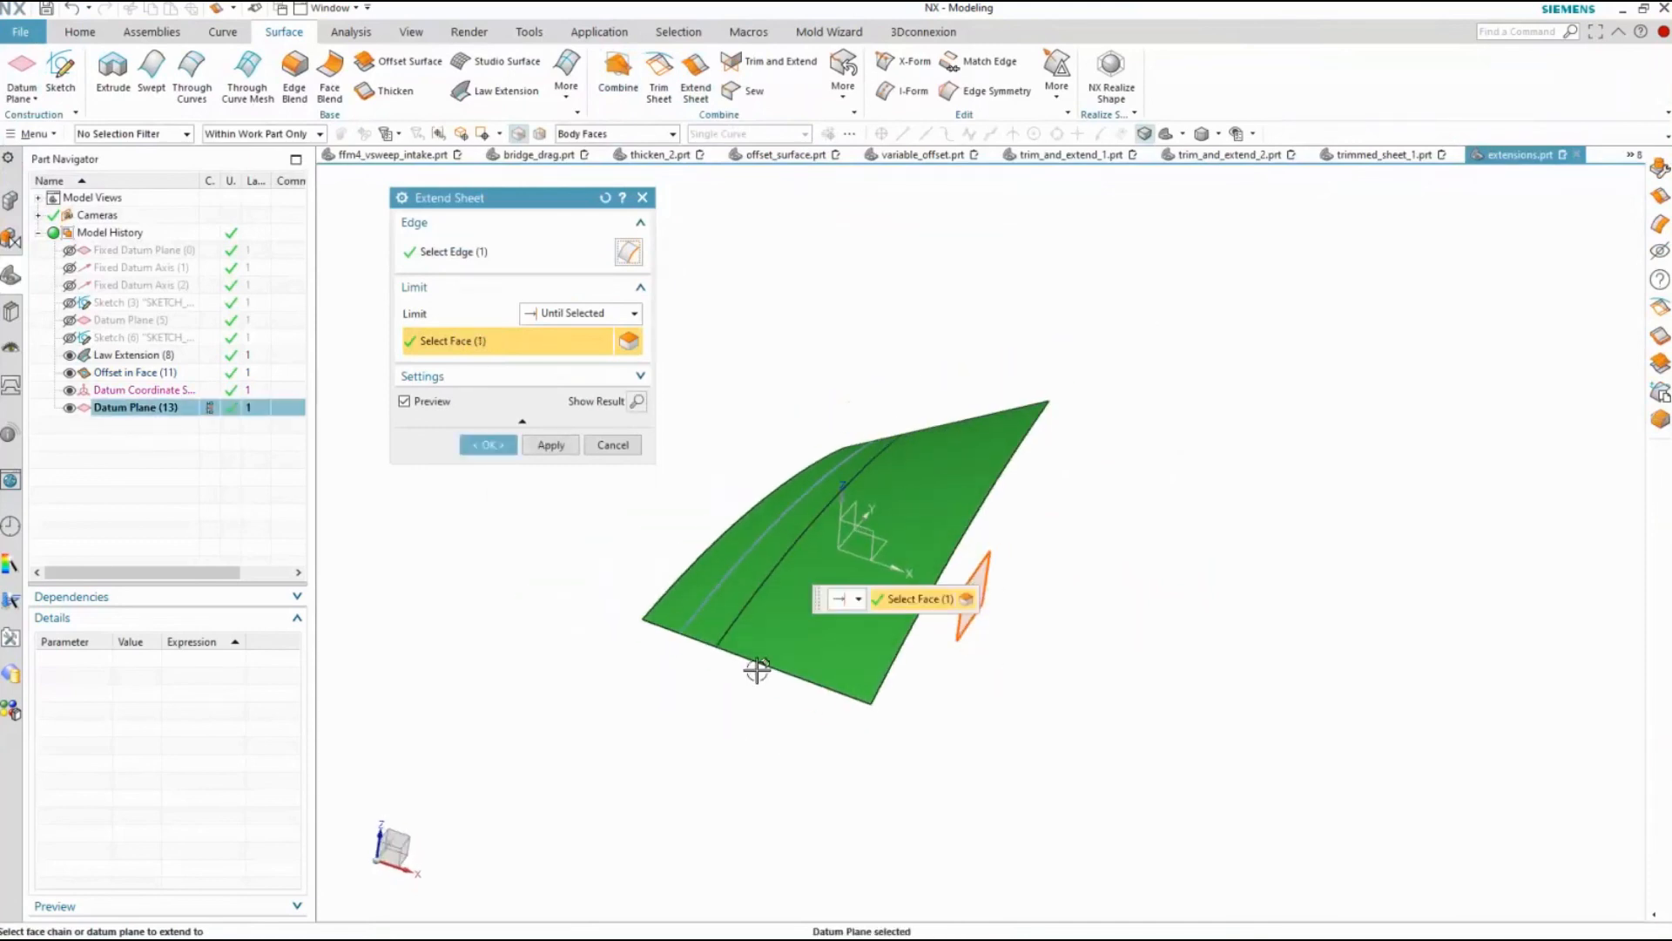
pyautogui.click(488, 445)
# Edit the datum plane's offset to move it farther along positive X and update the extended sheet
pyautogui.click(115, 409)
pyautogui.doubleClick(116, 409)
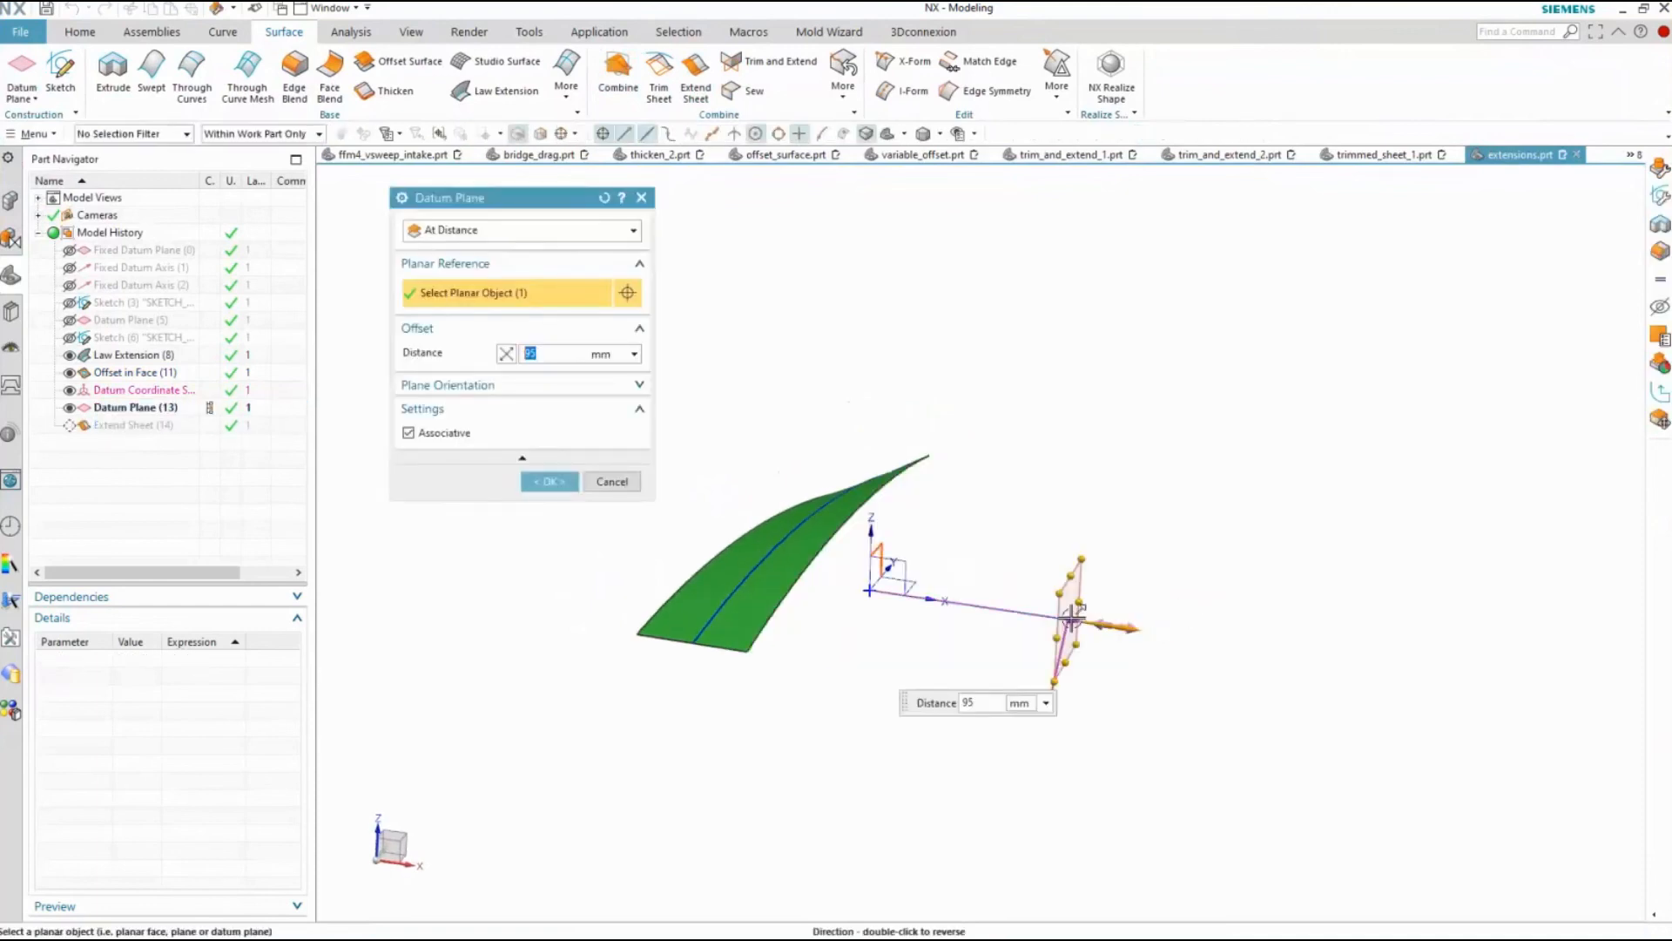
pyautogui.moveTo(1098, 627); pyautogui.dragTo(1180, 633)
pyautogui.click(569, 481)
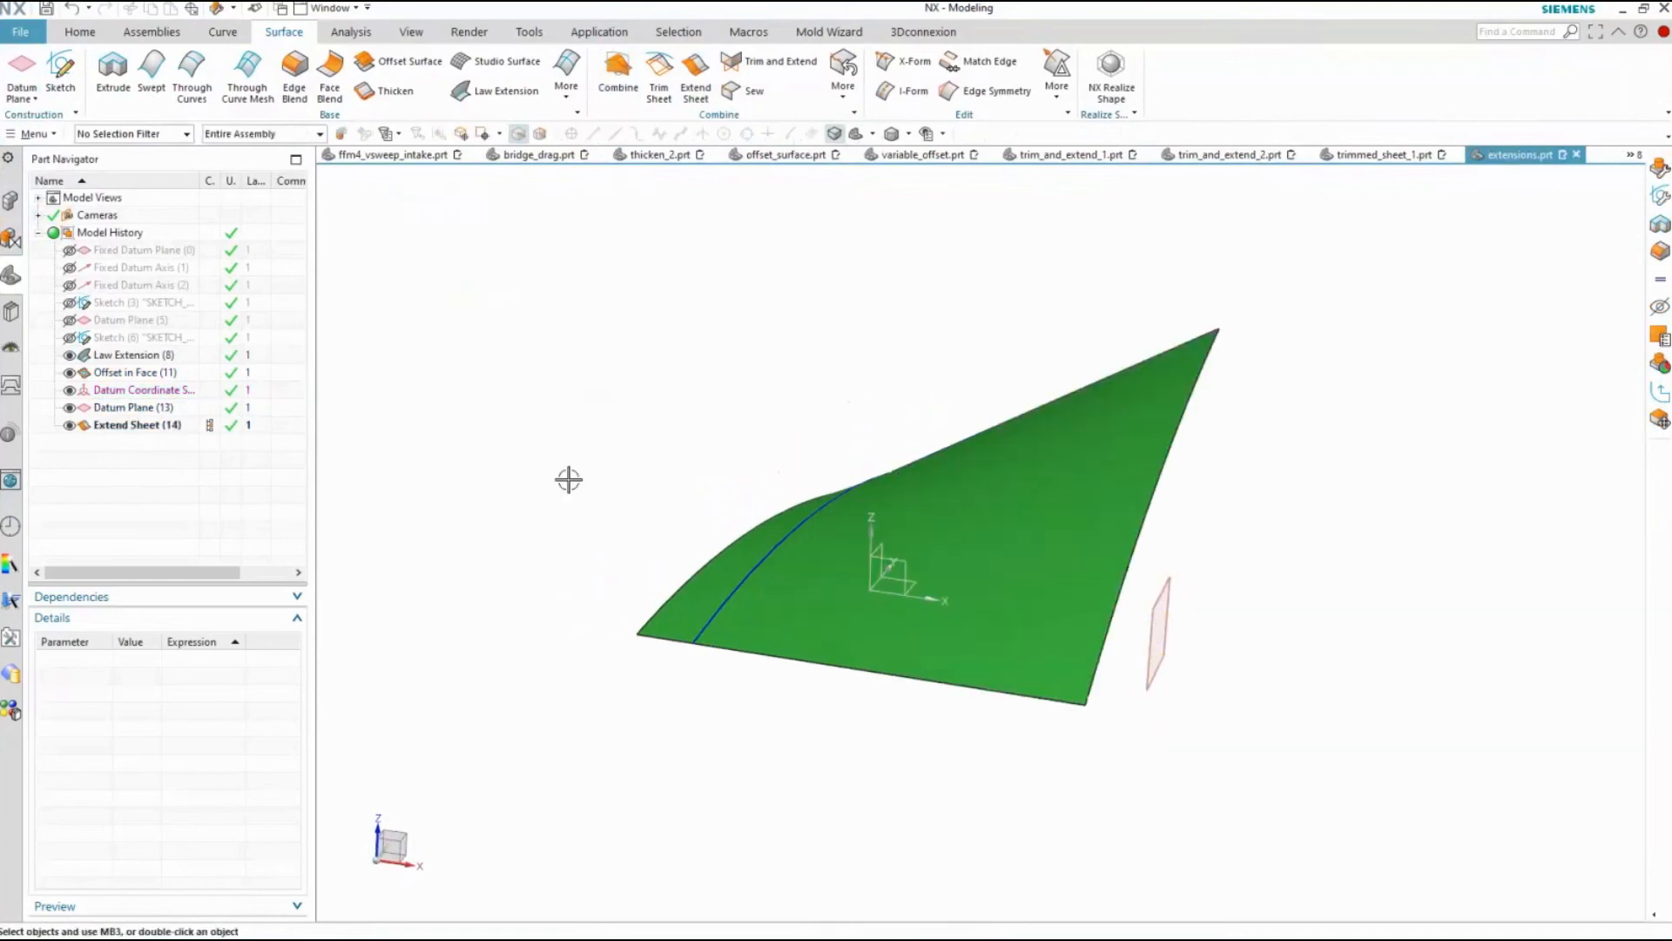